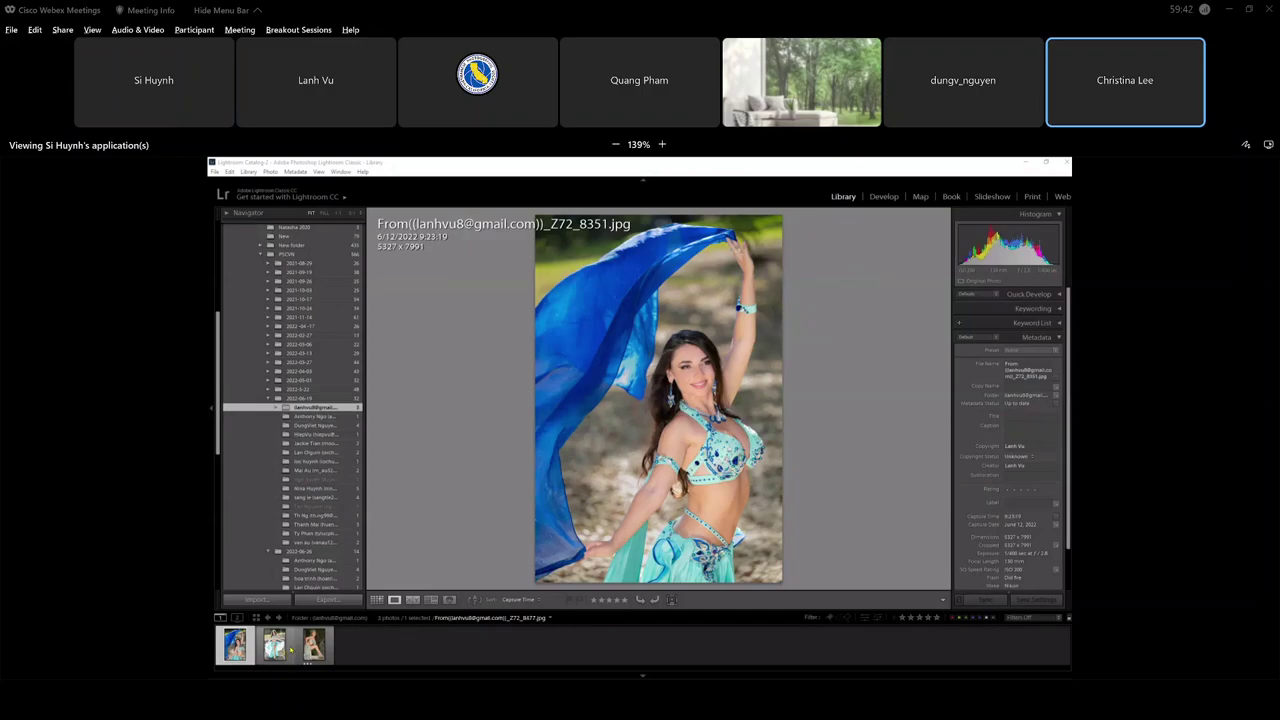
- View the folder's three dancer photos one after another and switch the info overlay to exposure and lens details
left_click(280, 660)
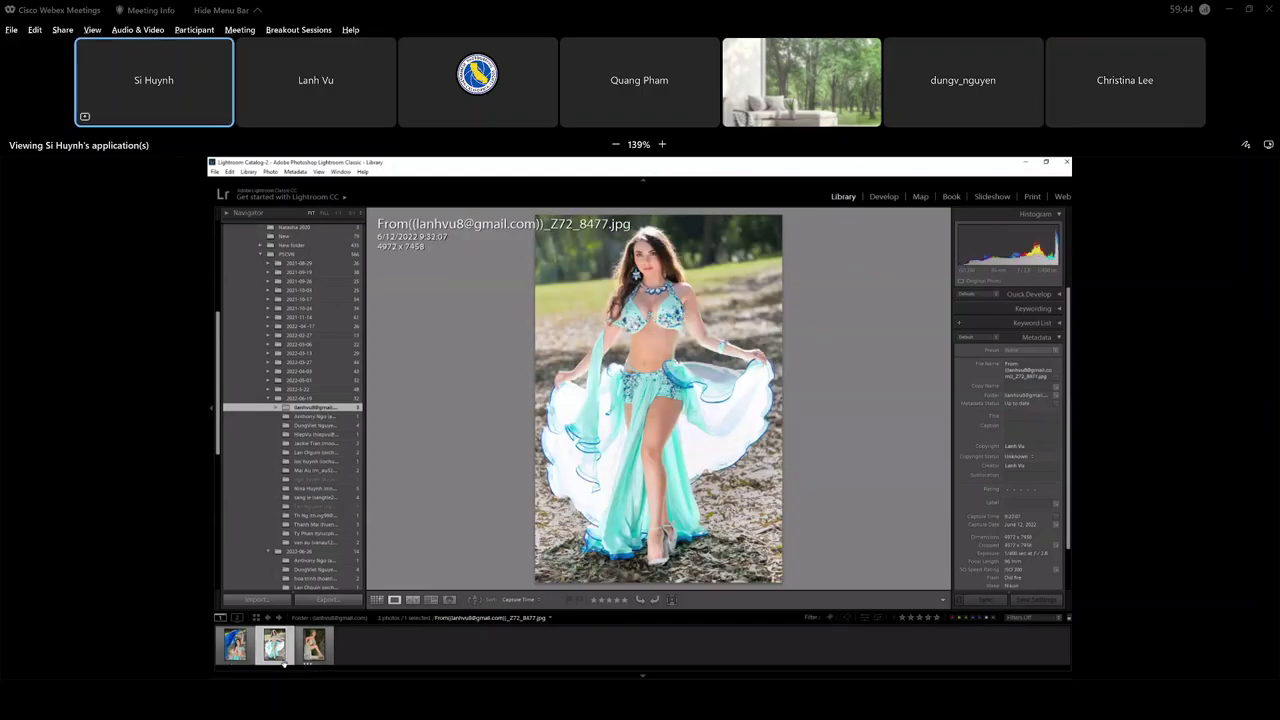
left_click(315, 648)
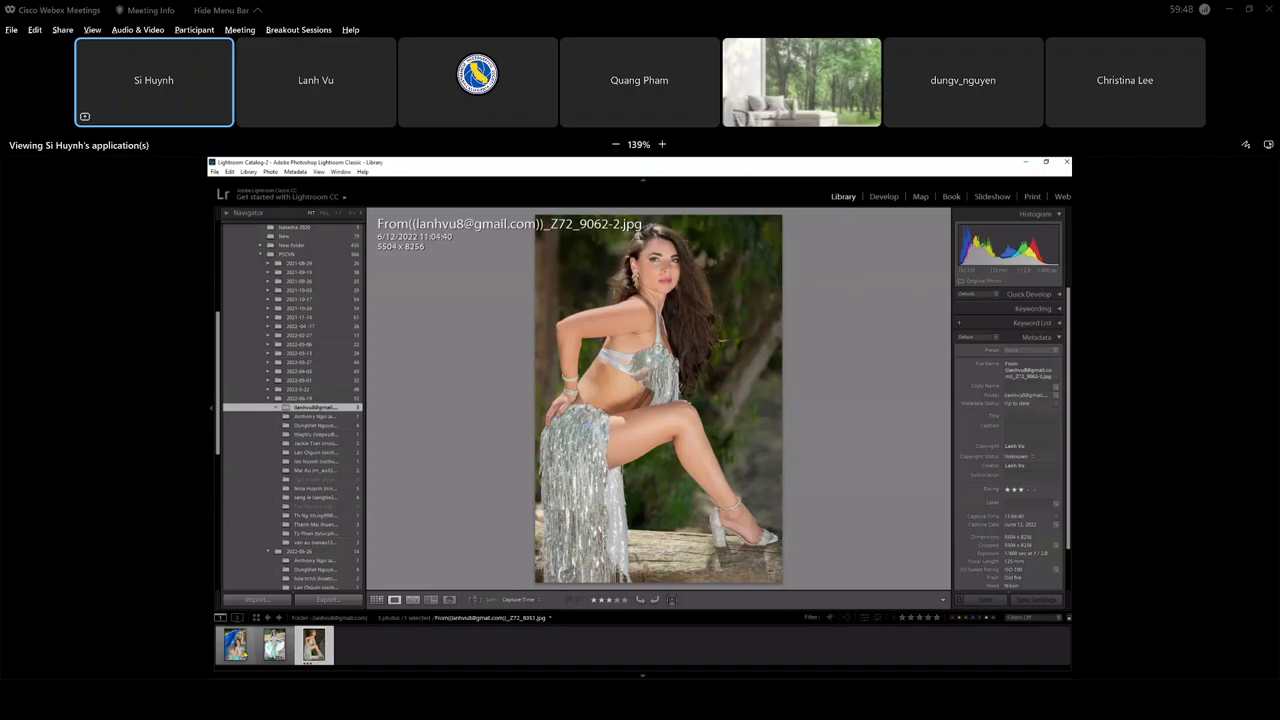
left_click(236, 647)
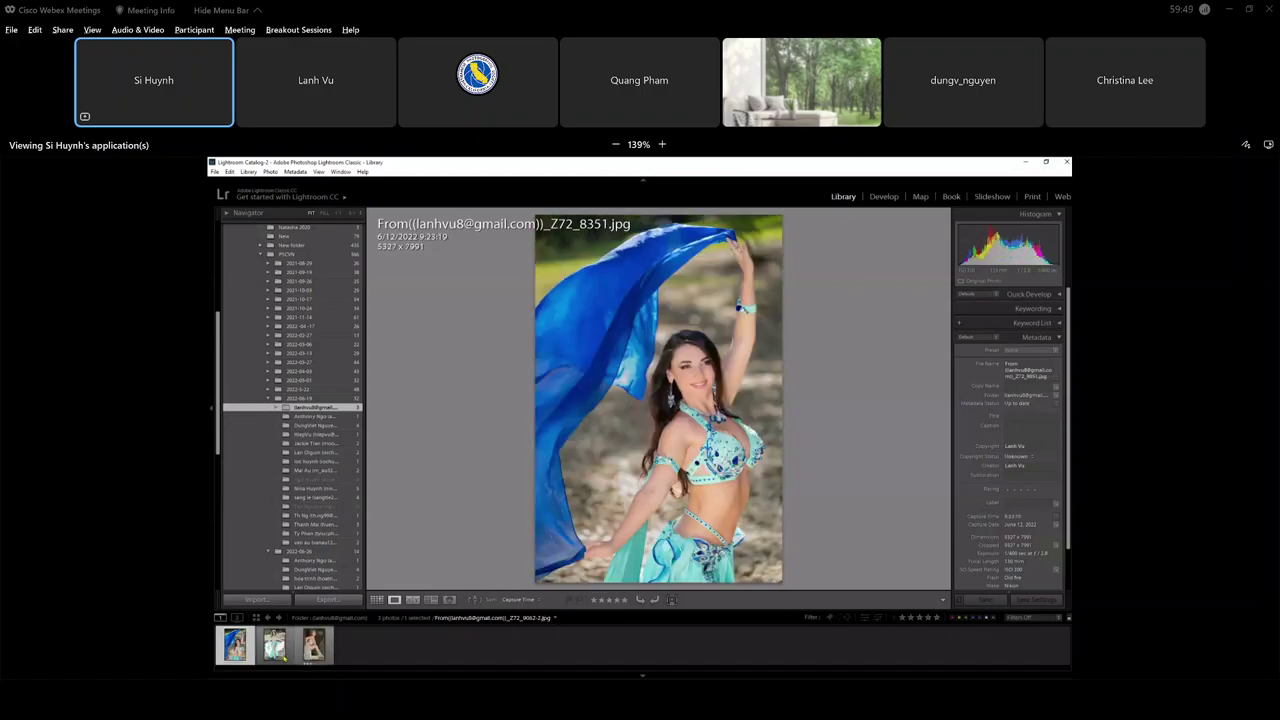
left_click(285, 650)
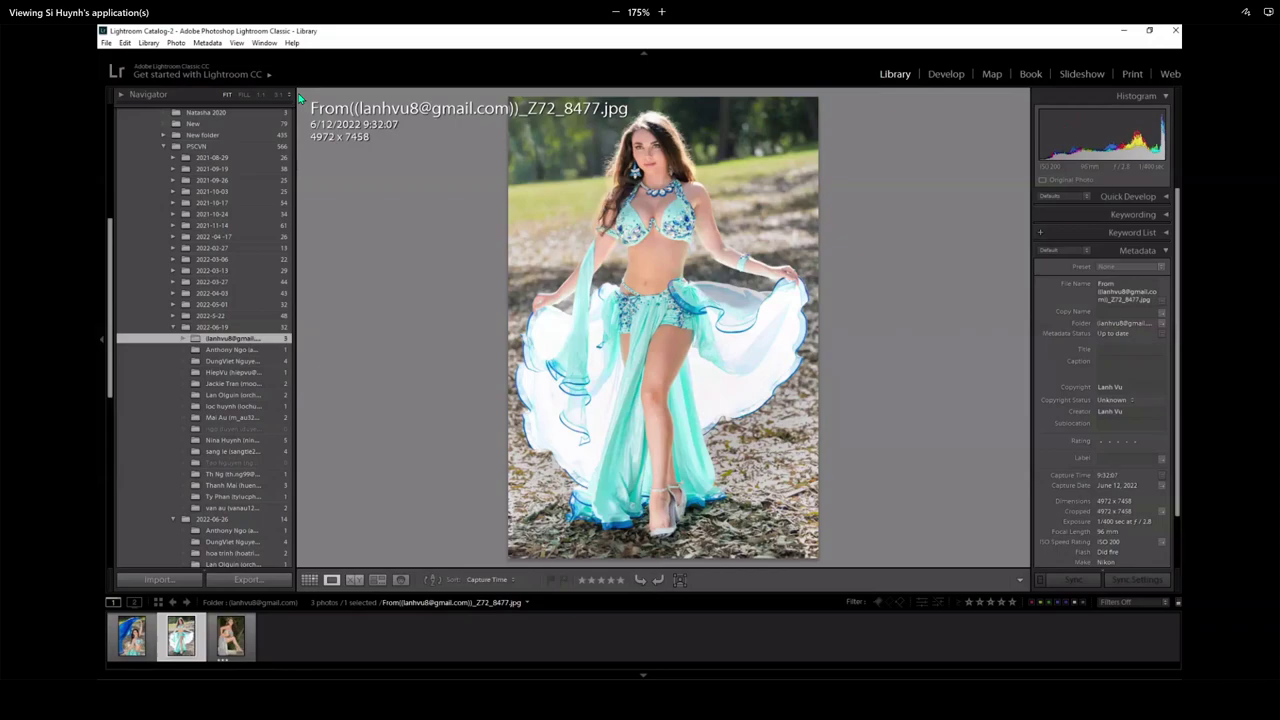
key("i")
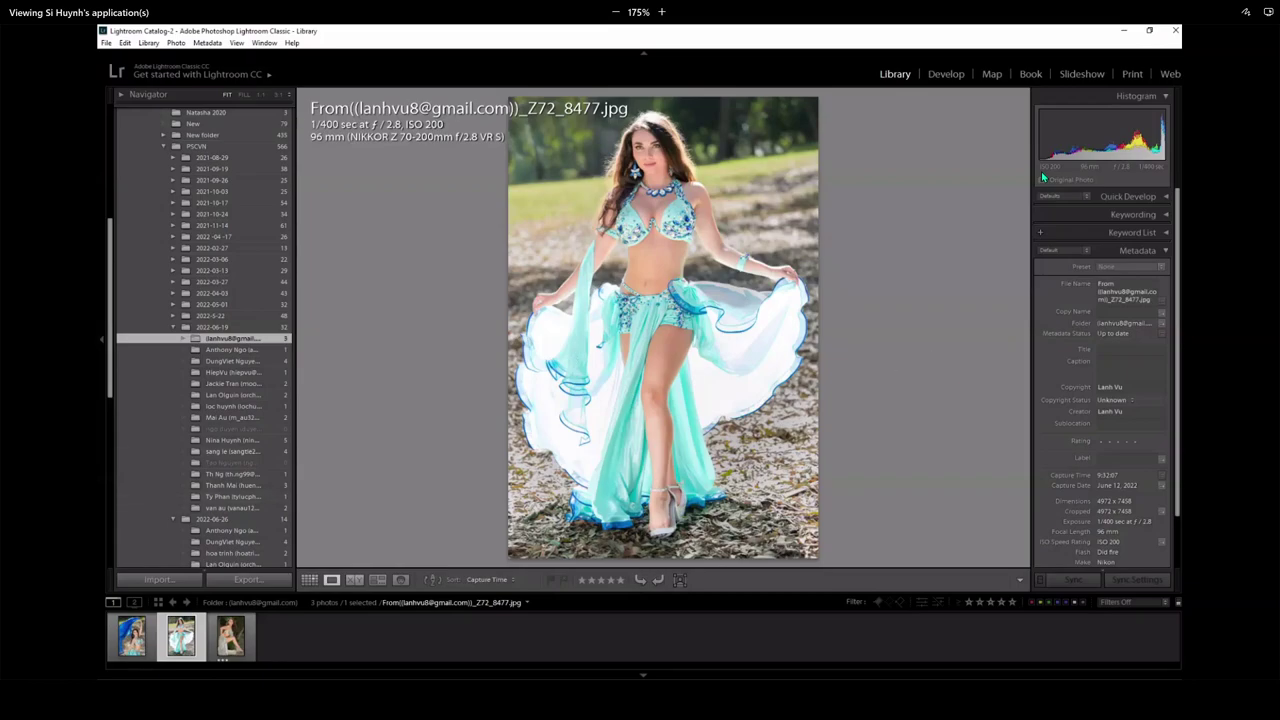
- Open the blue-scarf photo Z72_8351 and narrow the folder list to widen the image area
left_click(131, 636)
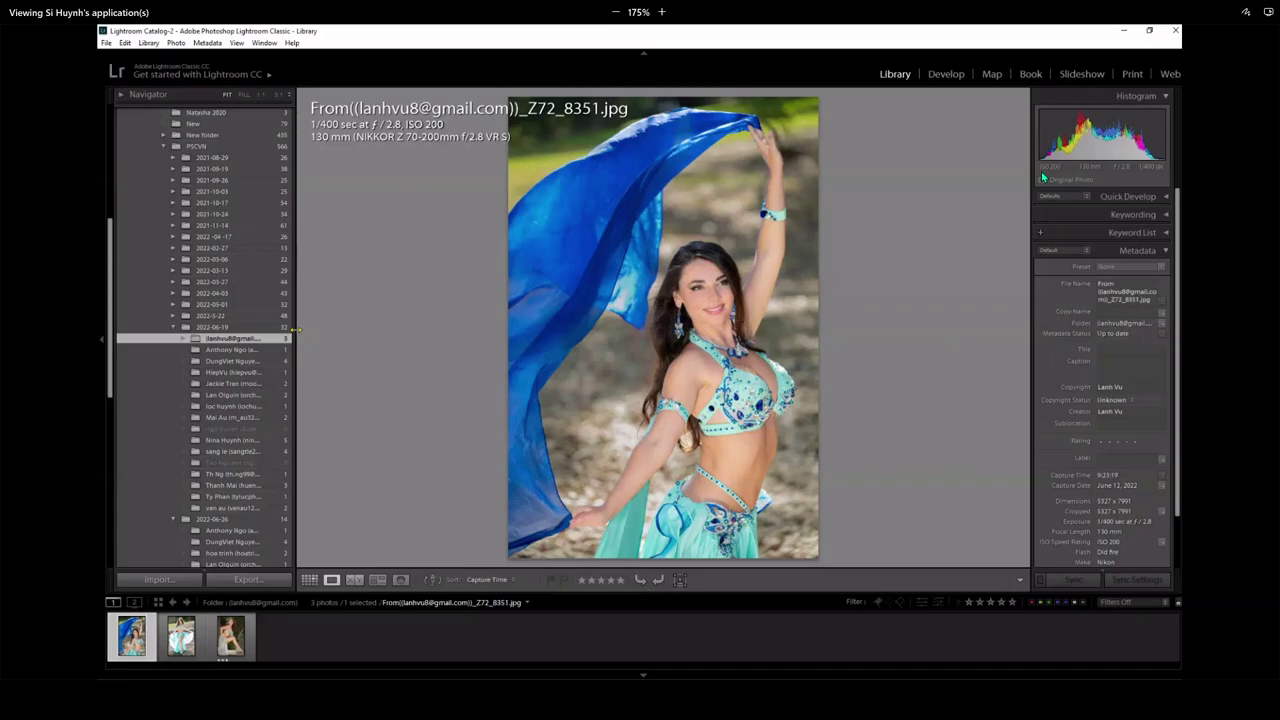
left_click_drag(296, 330, 265, 327)
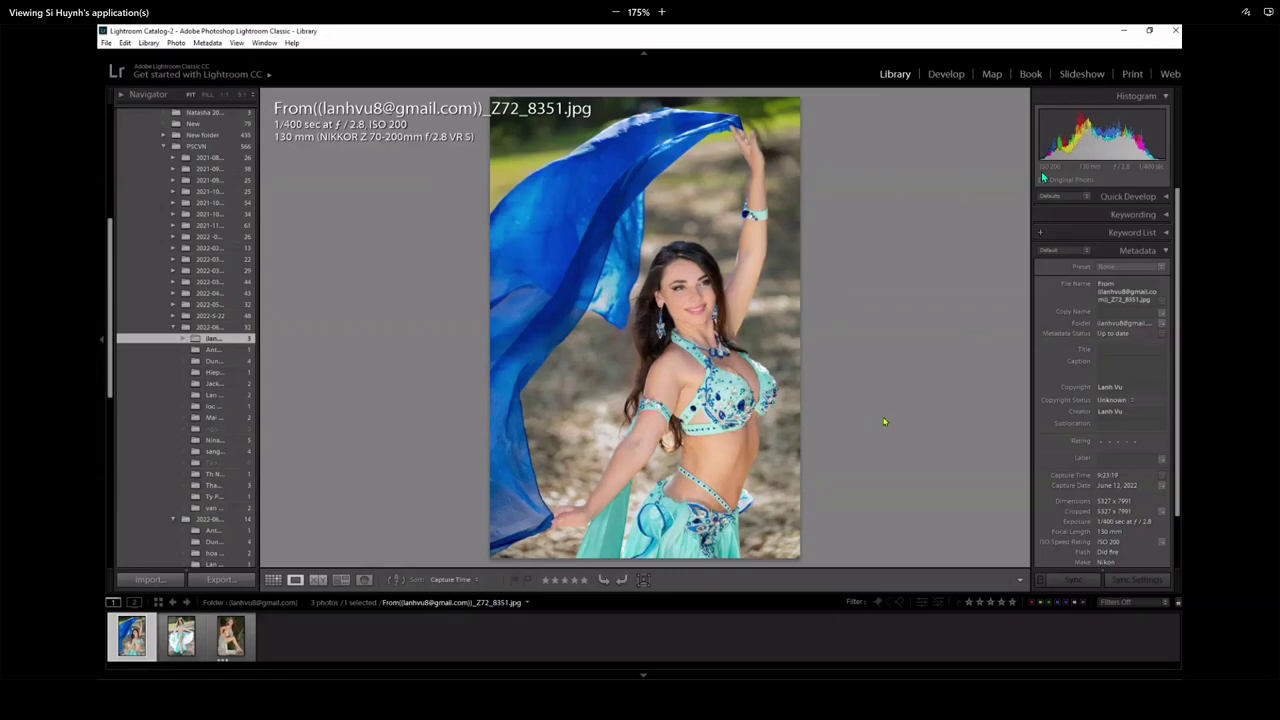
- Examine the dancer's smile, beaded top and eyes at 1:1 in the blue-scarf photo, and return to the full image
left_click(703, 308)
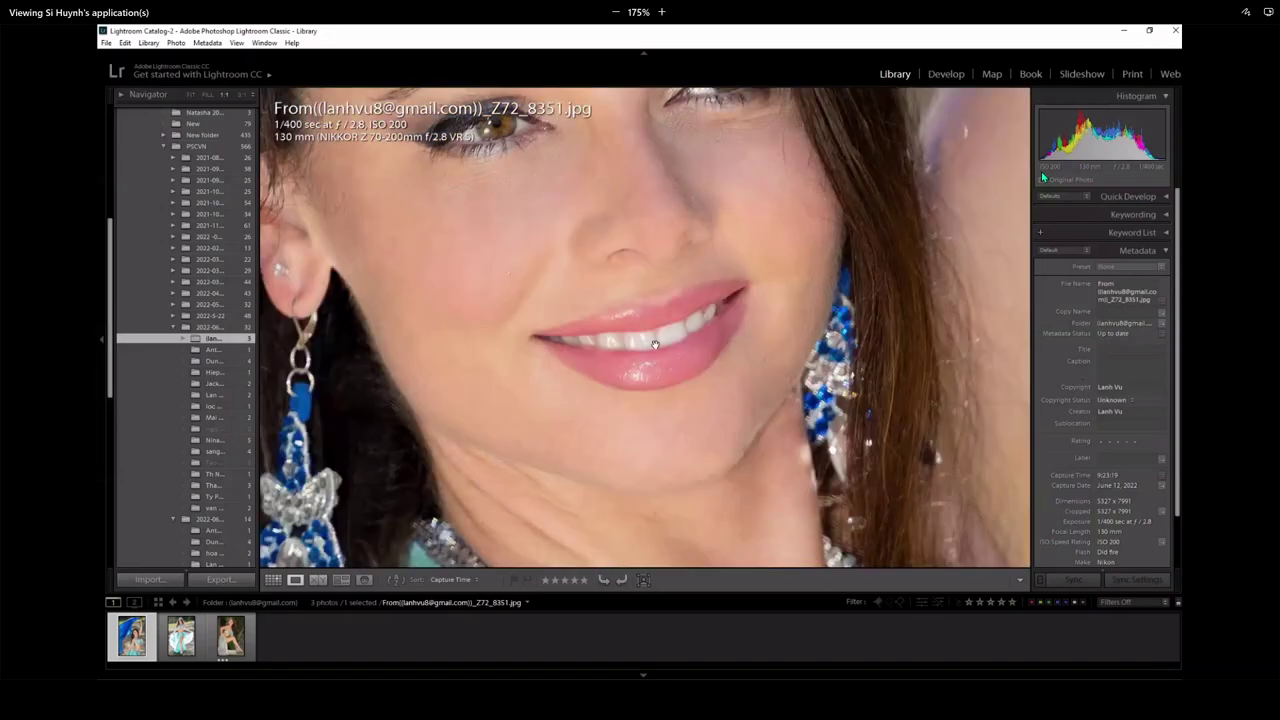
left_click(684, 337)
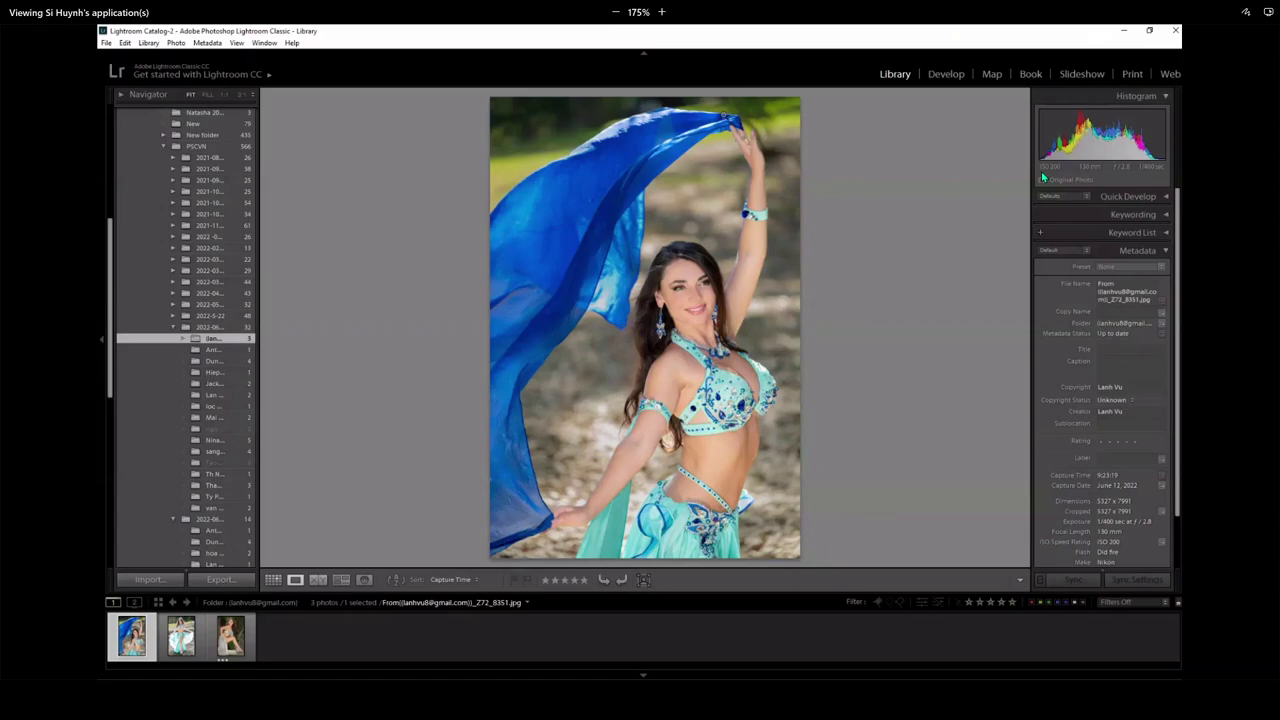
left_click(712, 372)
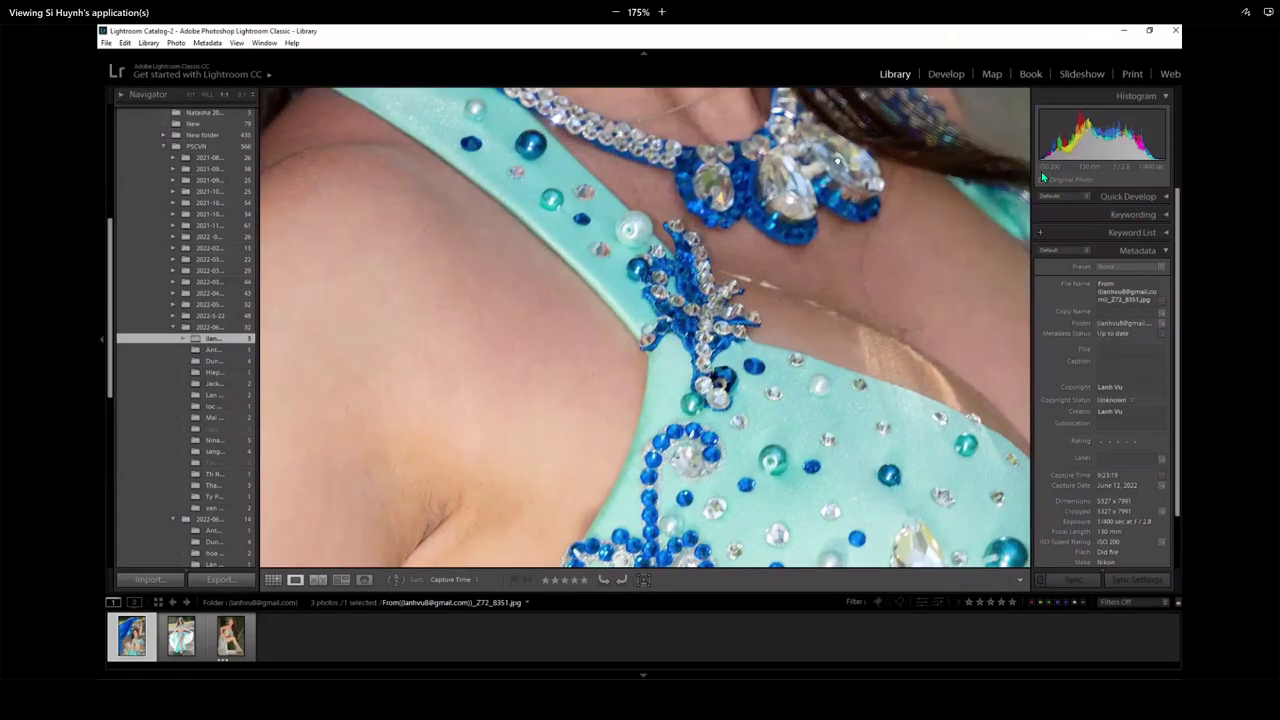
scroll(607, 151, "up", 5)
left_click_drag(607, 151, 773, 405)
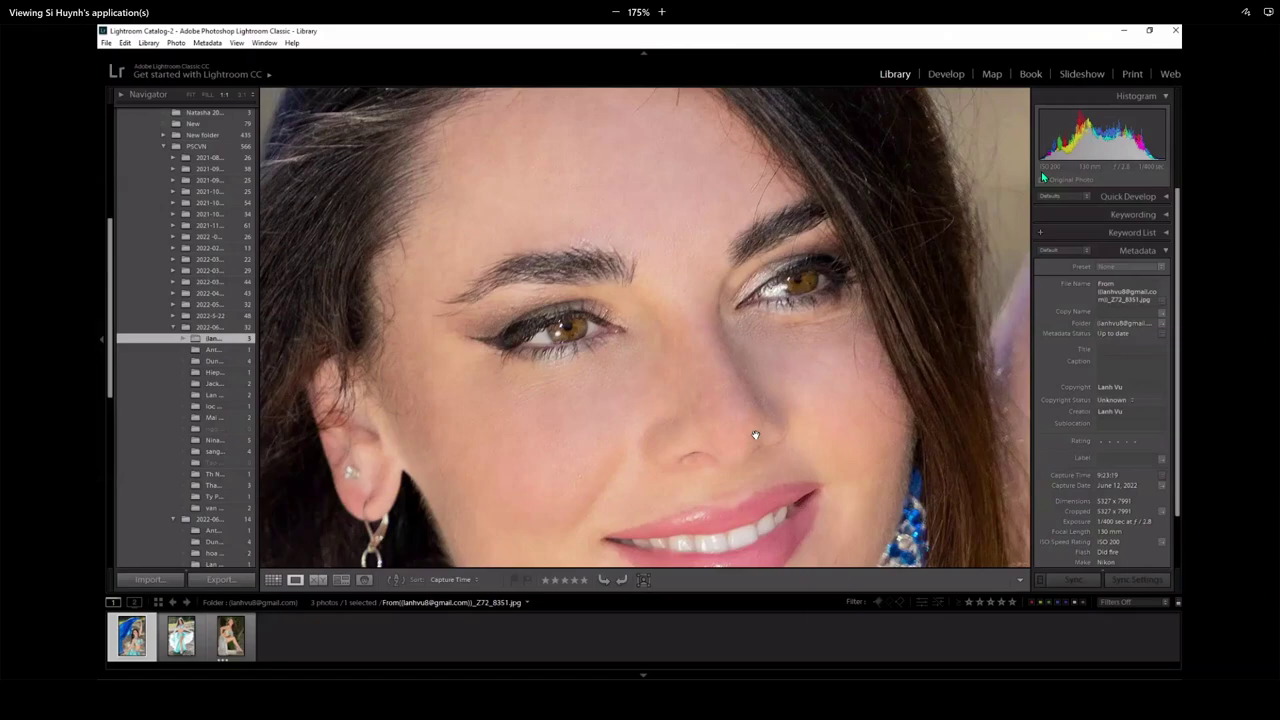
left_click(755, 435)
key("i")
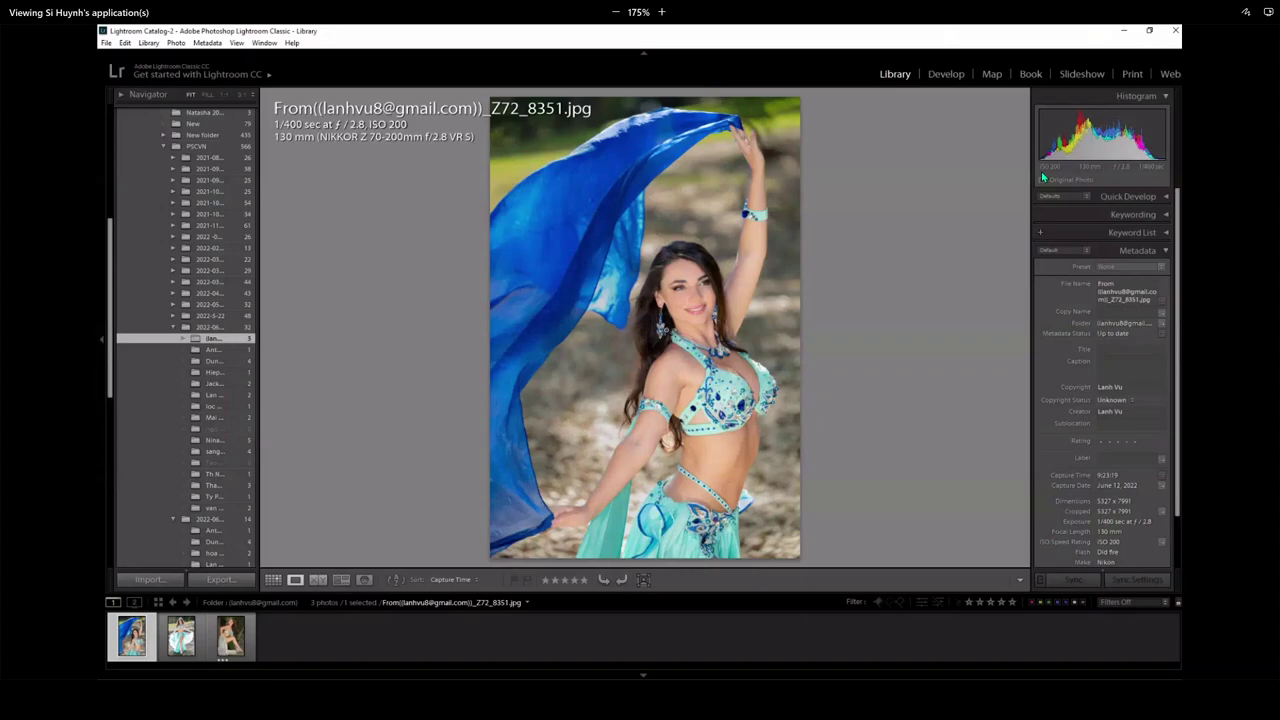
- Hide the info overlay and examine the bright, translucent part of the blue scarf at 1:1
key("i")
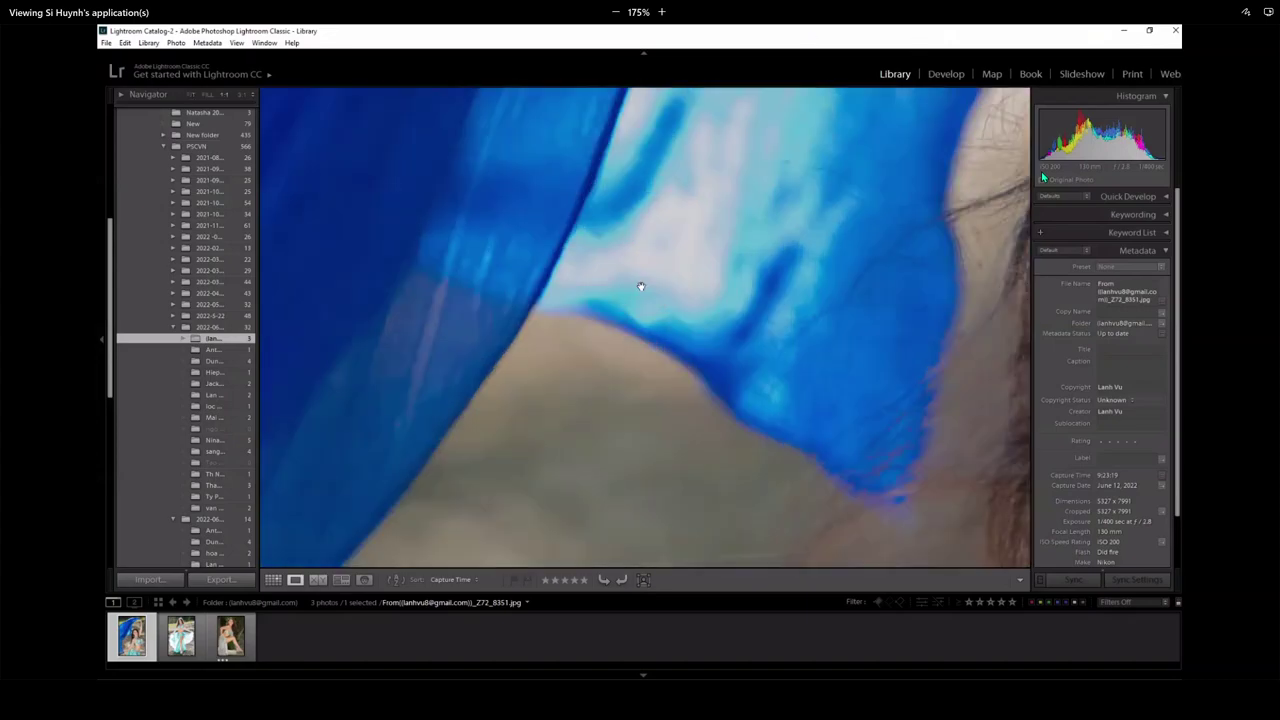
left_click(595, 318)
left_click_drag(675, 265, 603, 403)
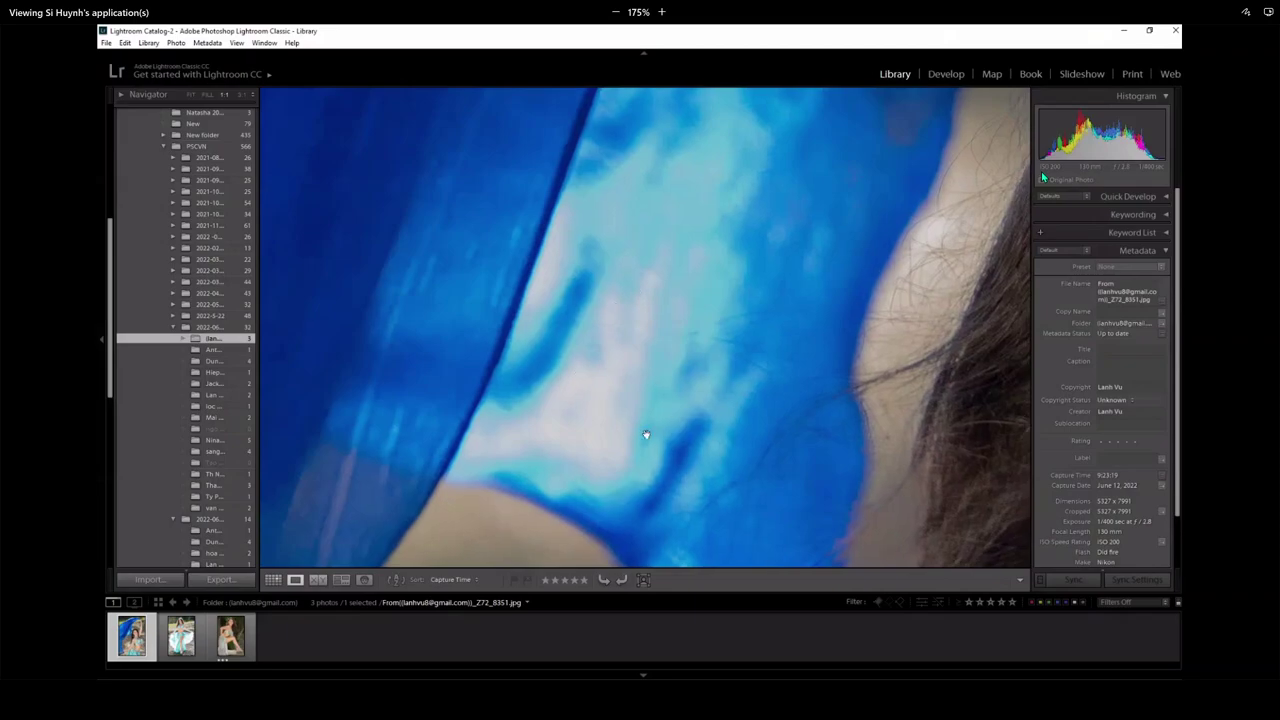
left_click_drag(610, 451, 650, 346)
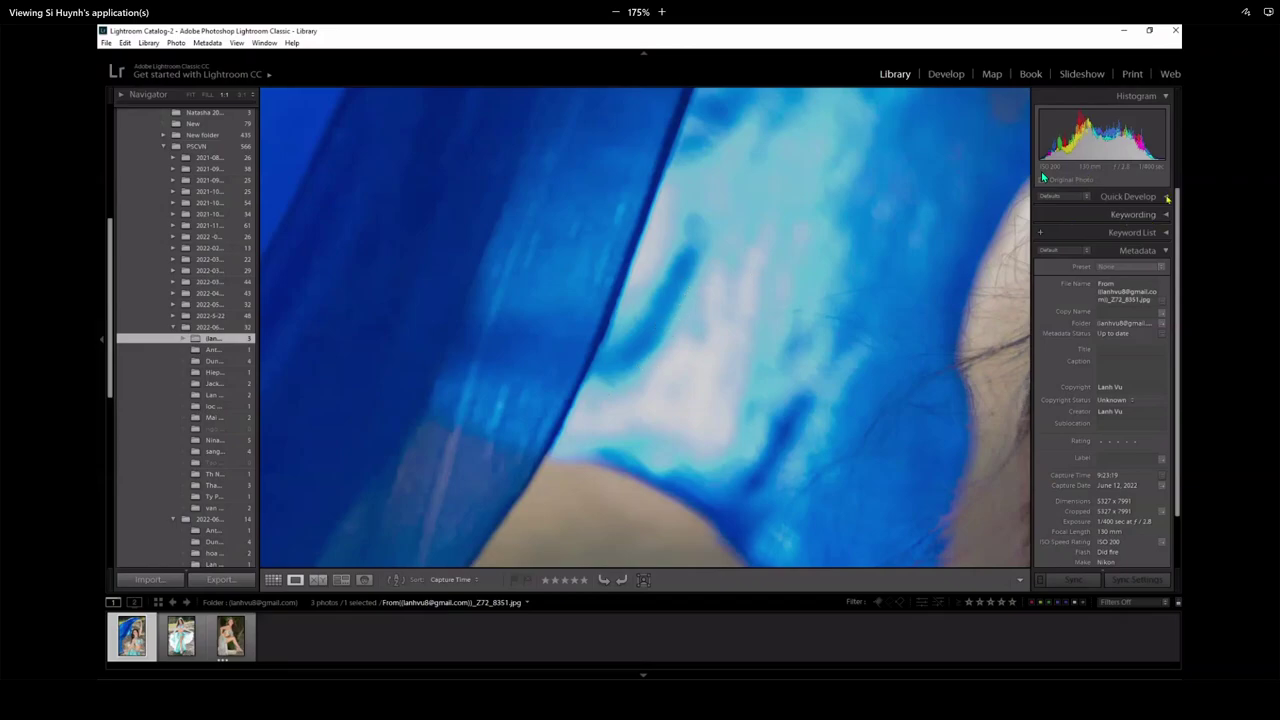
- Bring the photo into the Develop module, lower Highlights to -100, and raise them back to -2
left_click(1165, 198)
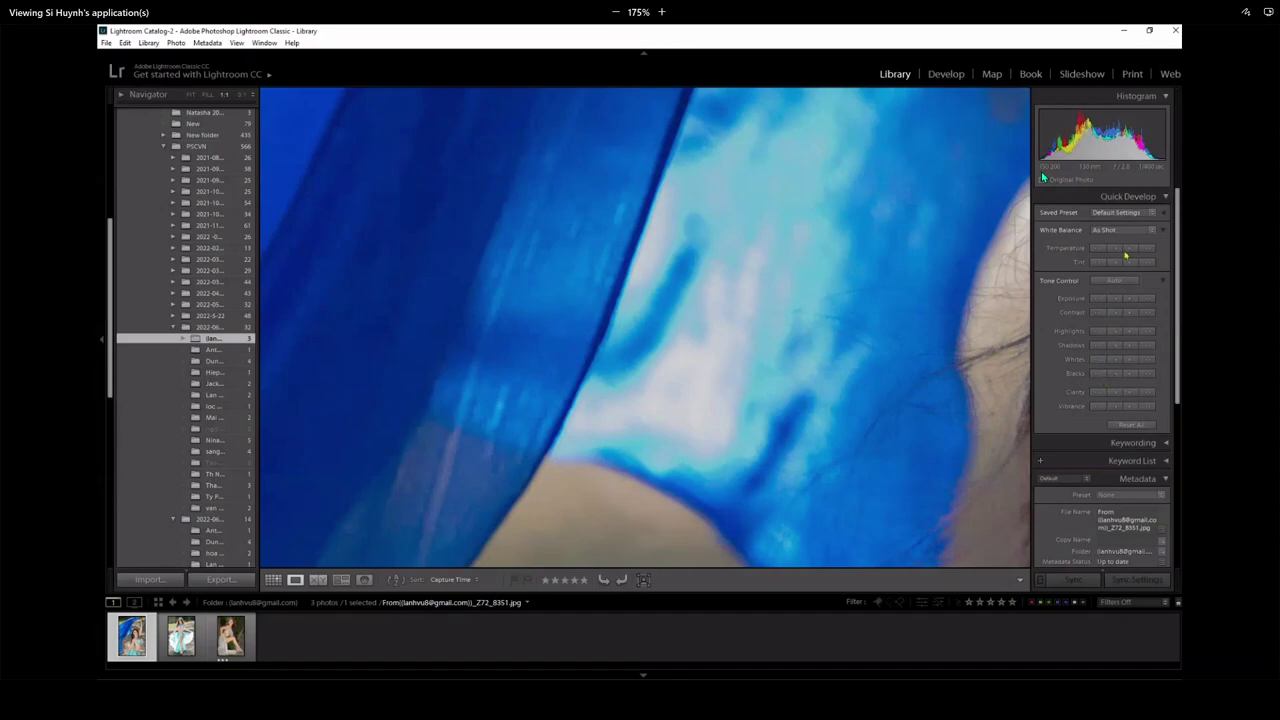
left_click(946, 74)
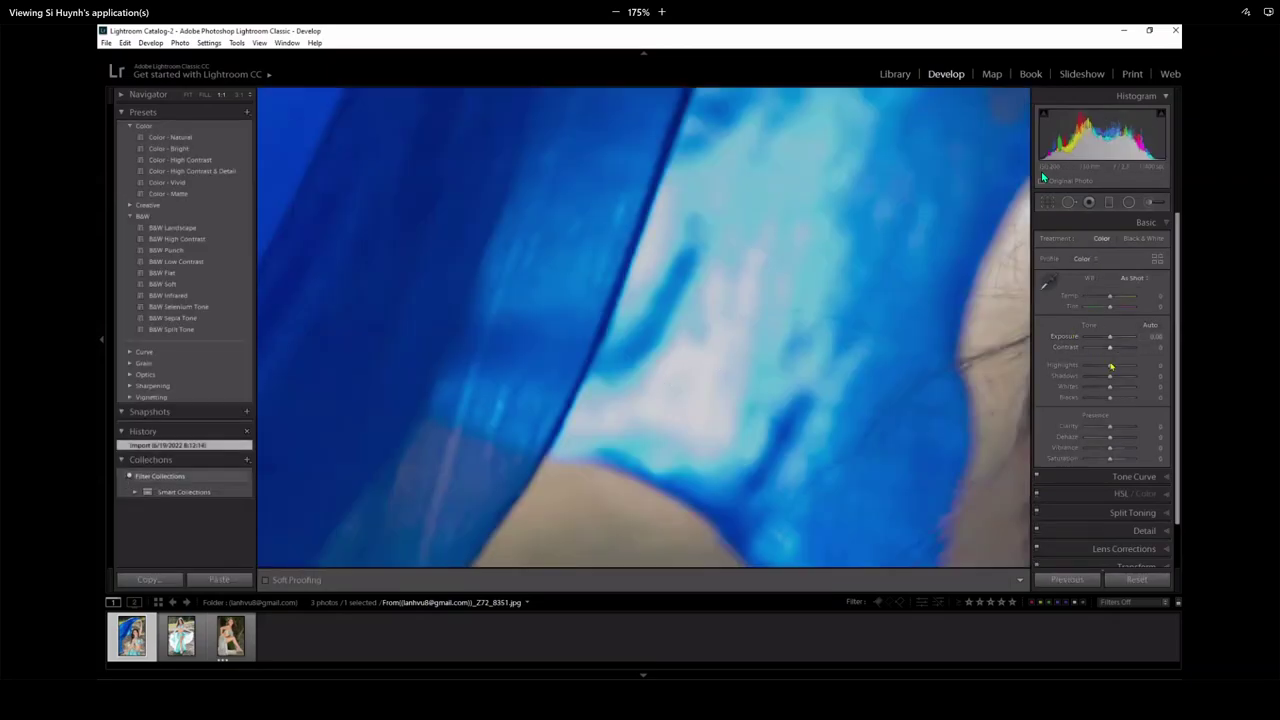
left_click_drag(1110, 368, 1089, 367)
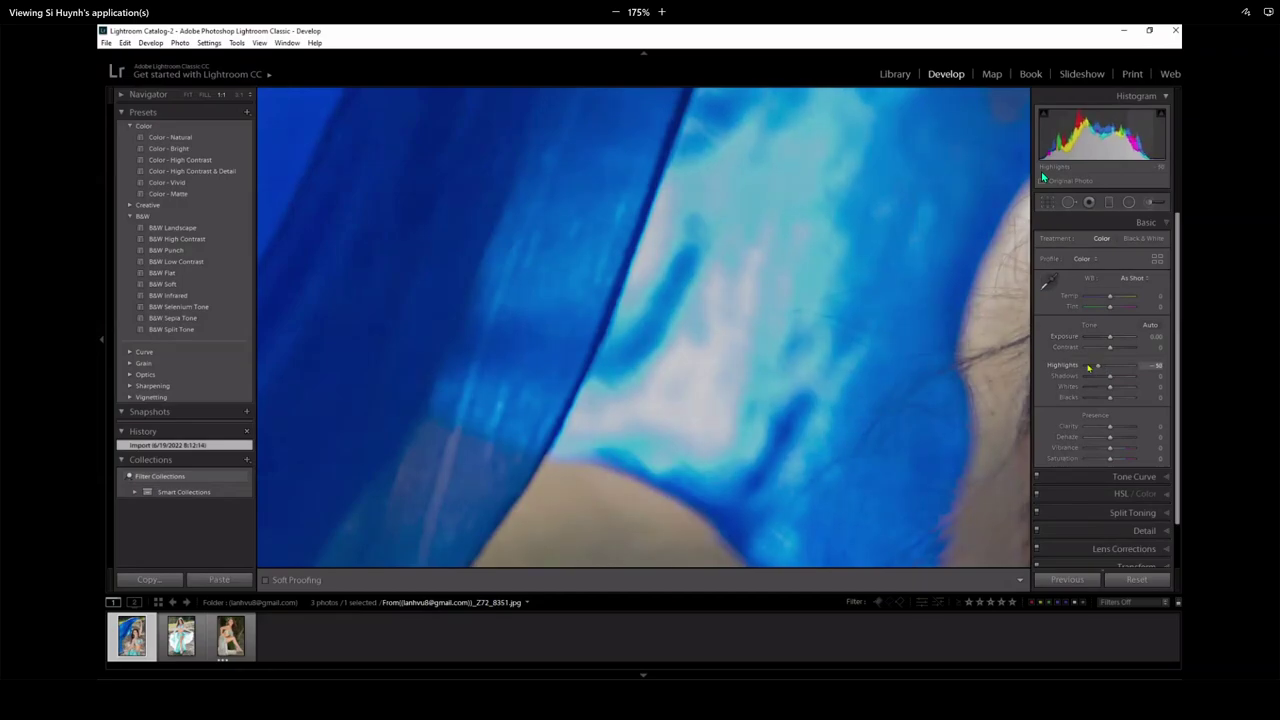
left_click_drag(1092, 369, 1078, 369)
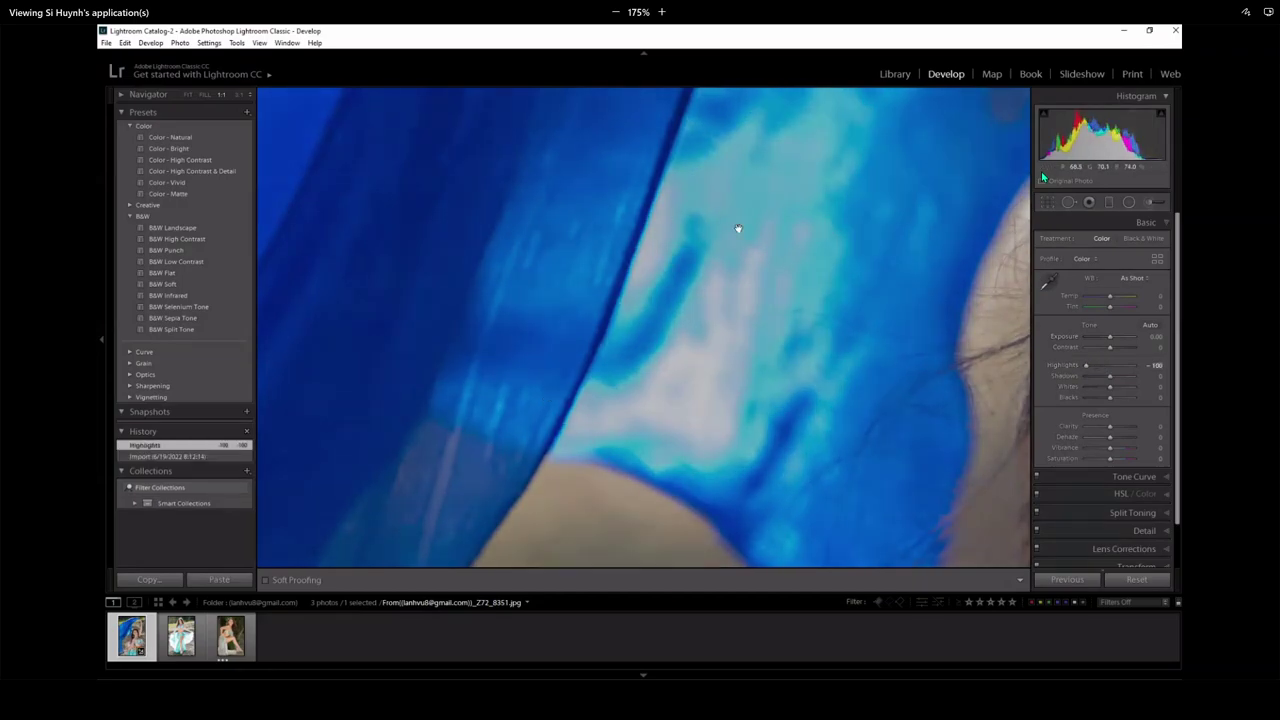
left_click(1107, 367)
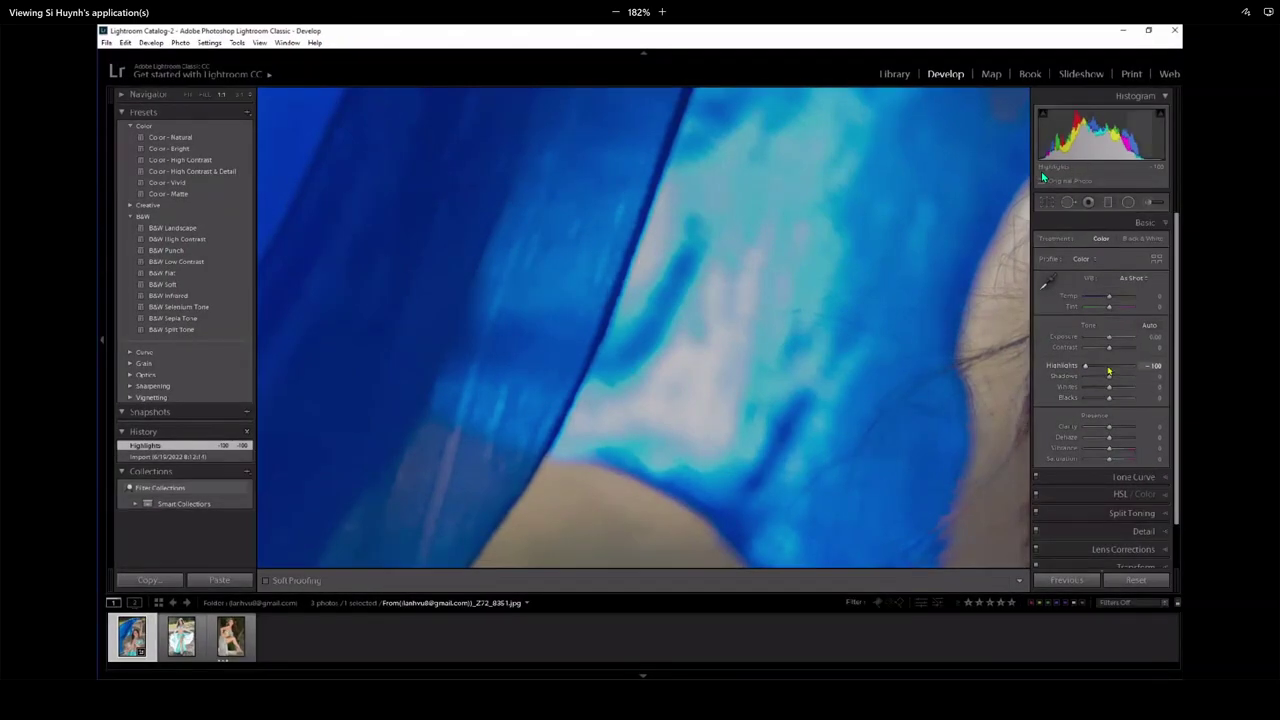
- Examine the scarf's bright patch, white upper edge and dark folds at 1:1, returning to the fitted view
left_click(699, 295)
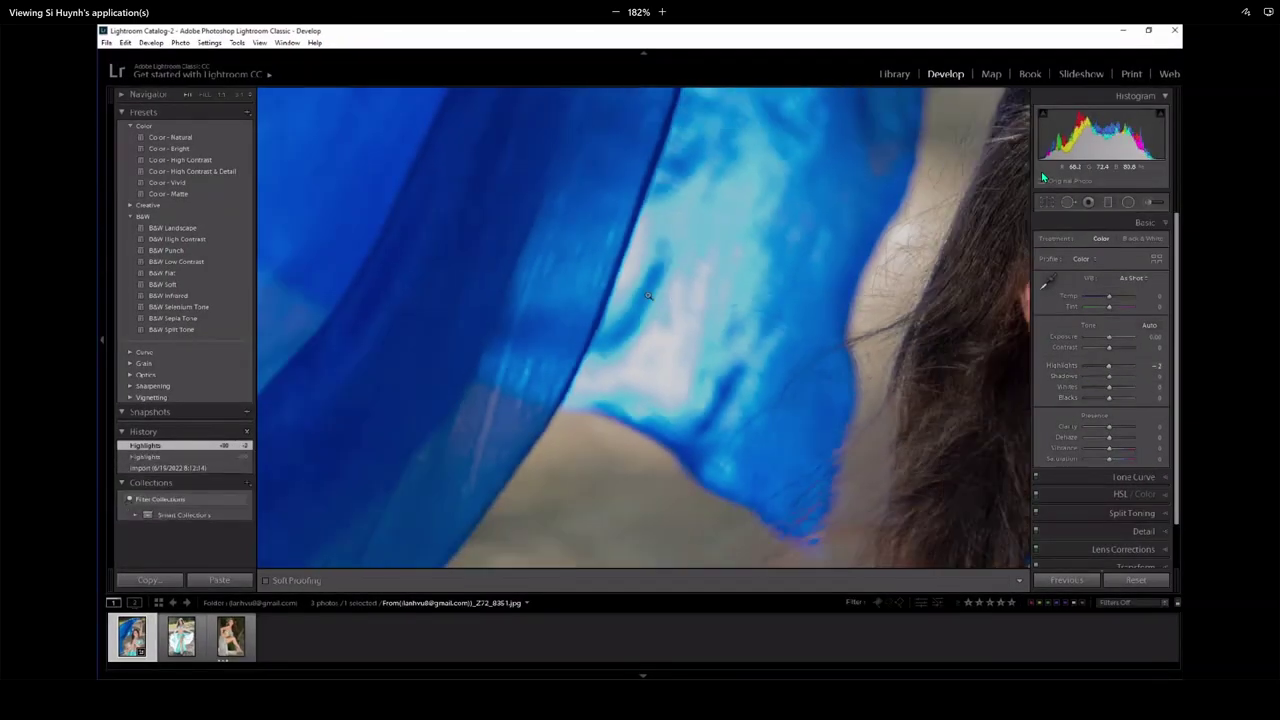
left_click(628, 132)
left_click_drag(628, 132, 763, 356)
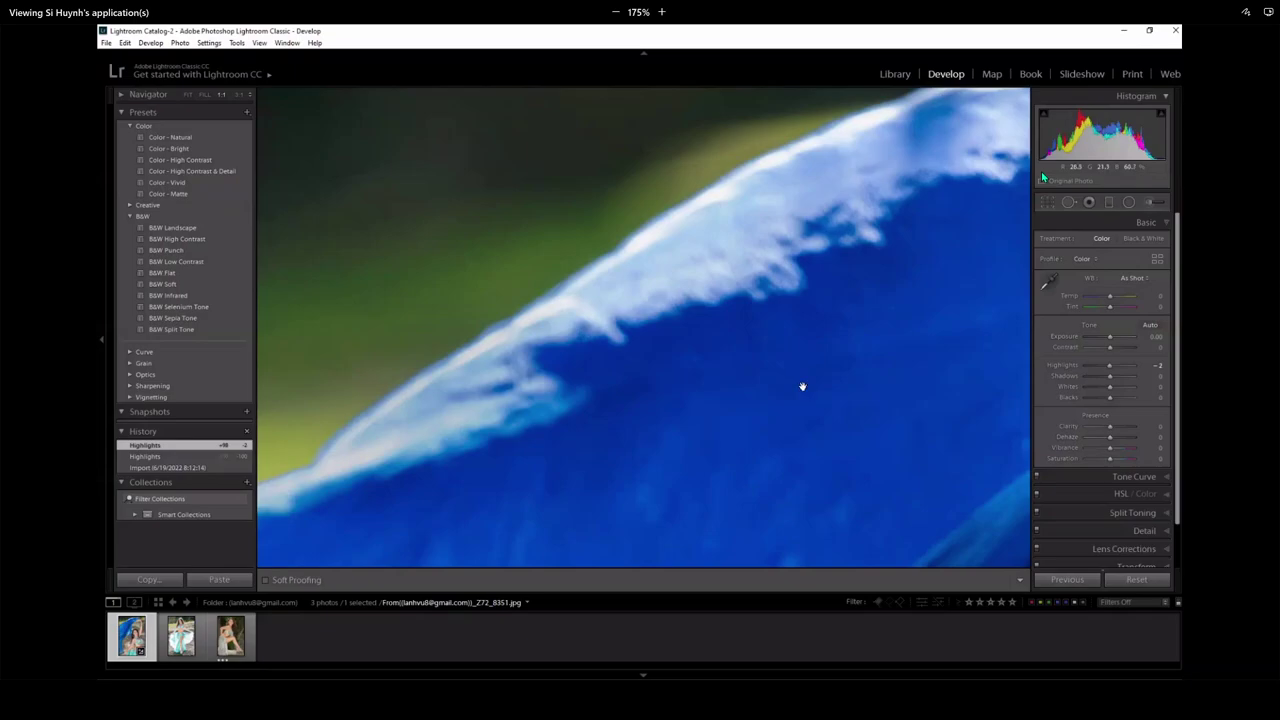
left_click_drag(811, 403, 709, 289)
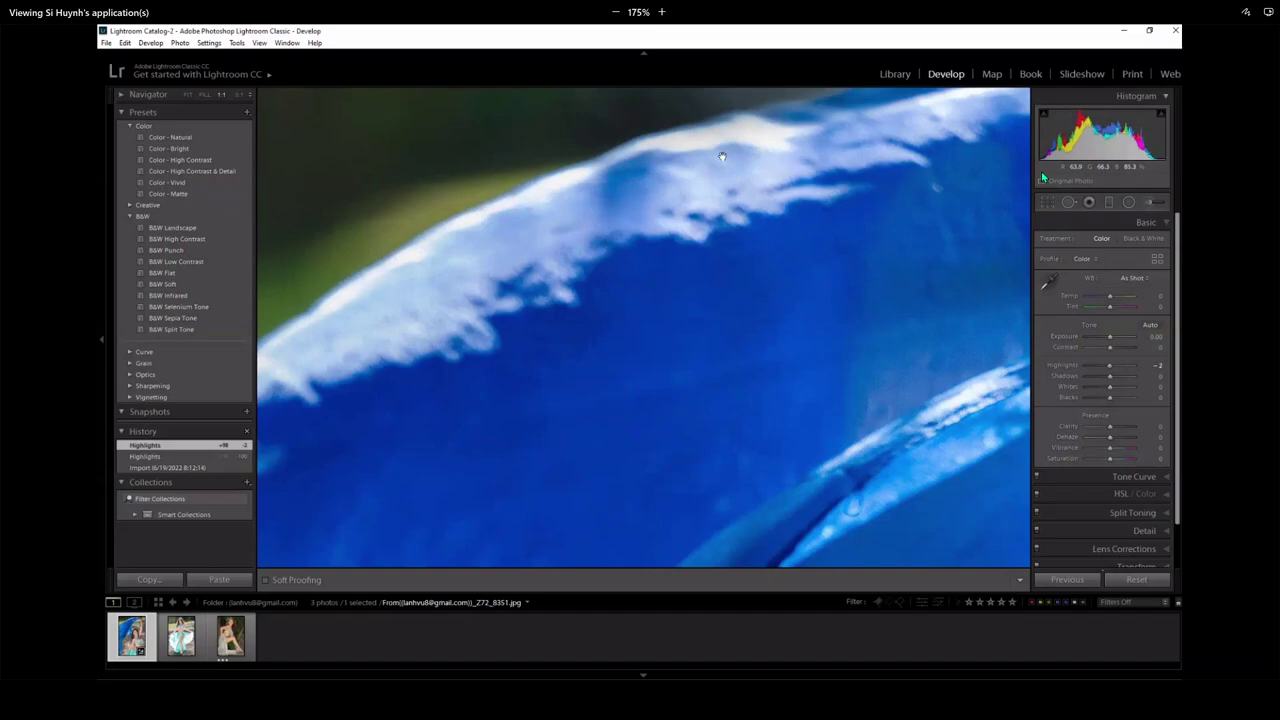
left_click(188, 94)
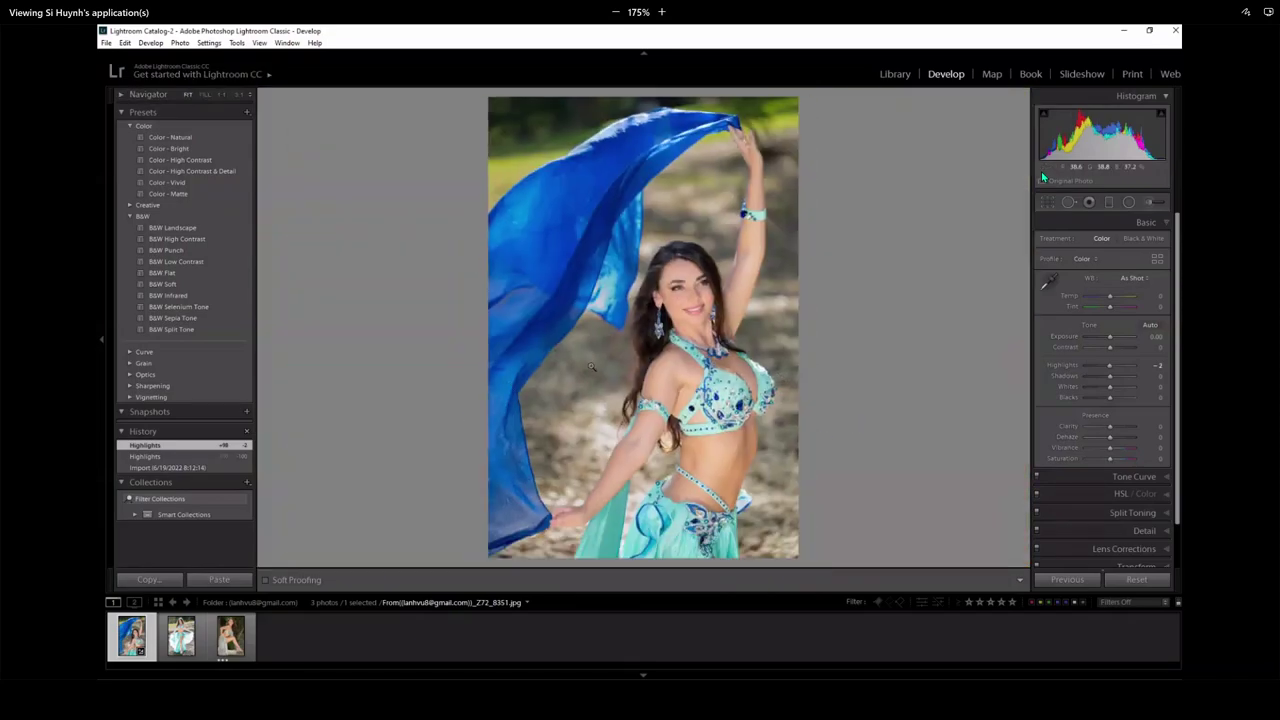
left_click(549, 306)
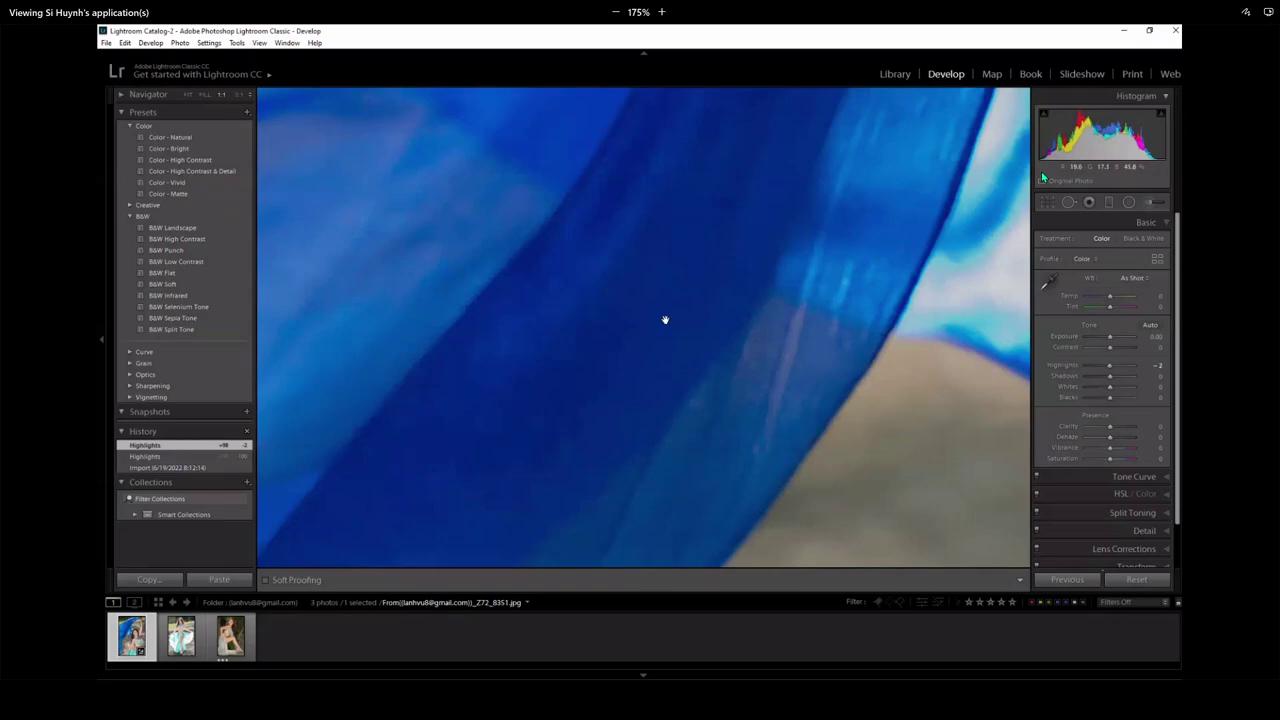
left_click(579, 385)
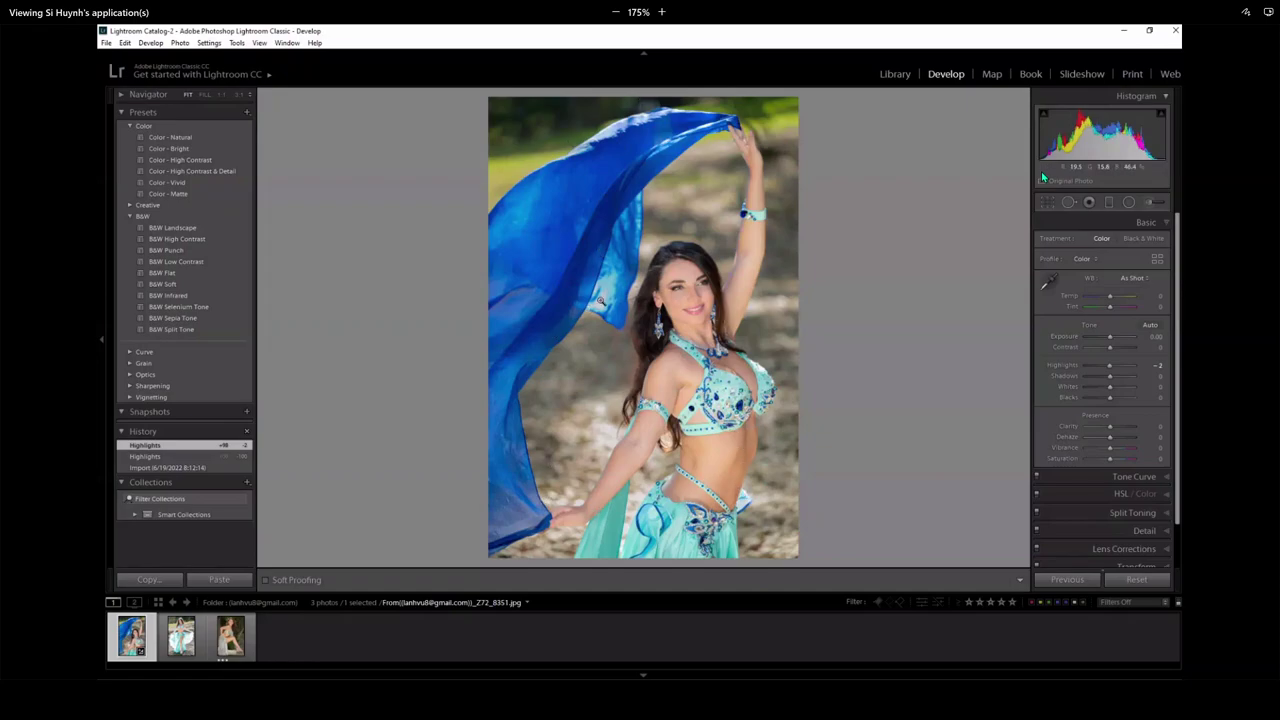
- Examine the raised hand and the forearm's edge down to the elbow at 1:1, and return to the full image
left_click(765, 174)
left_click_drag(765, 174, 831, 488)
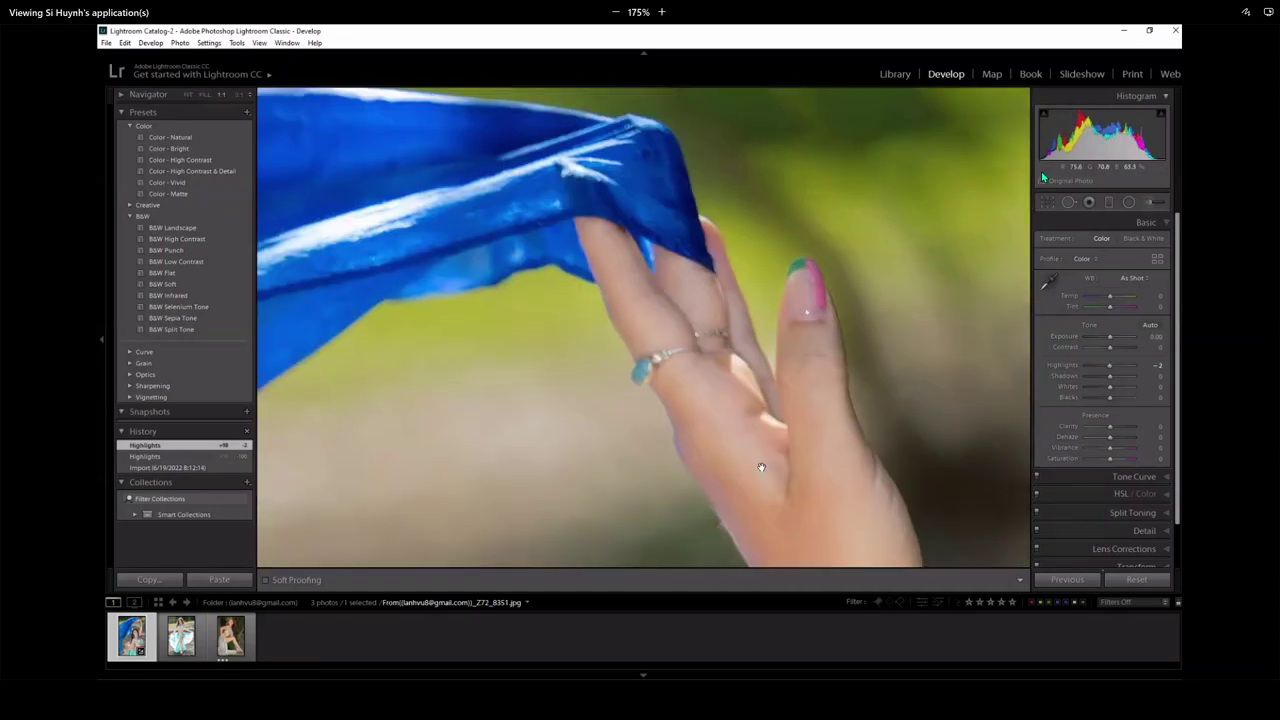
left_click(821, 396)
left_click_drag(930, 560, 843, 377)
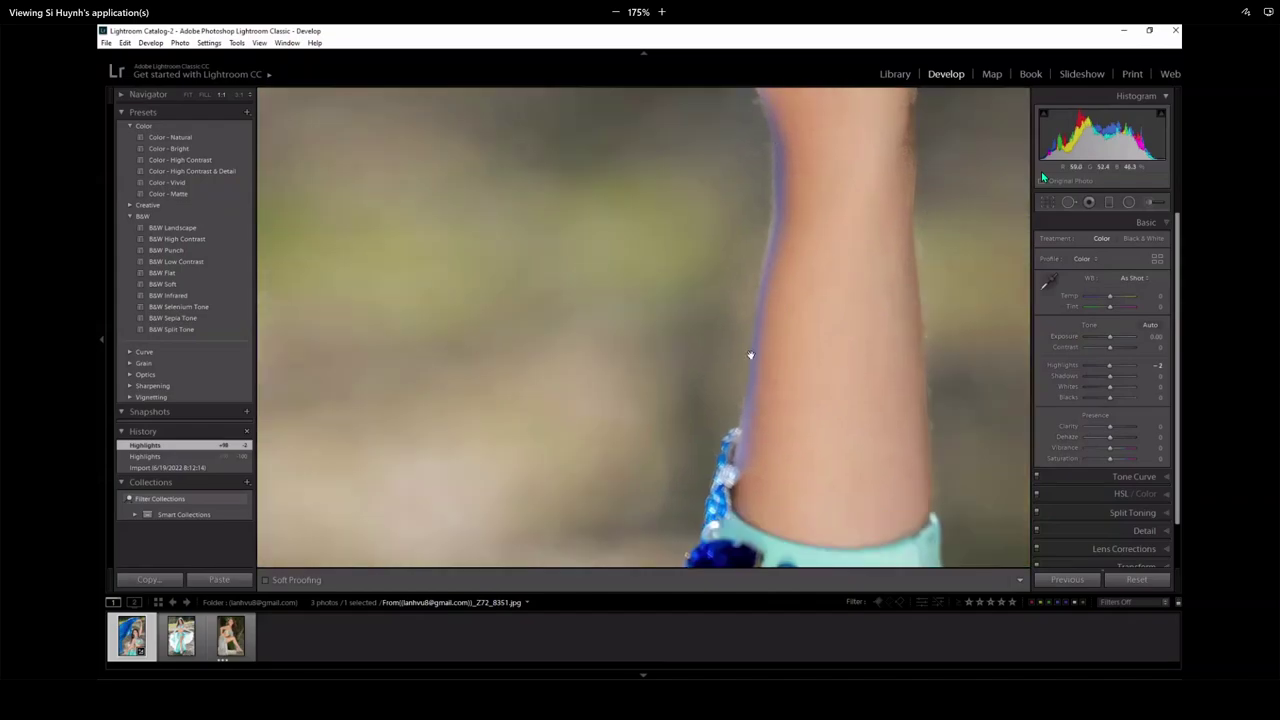
left_click_drag(883, 263, 723, 219)
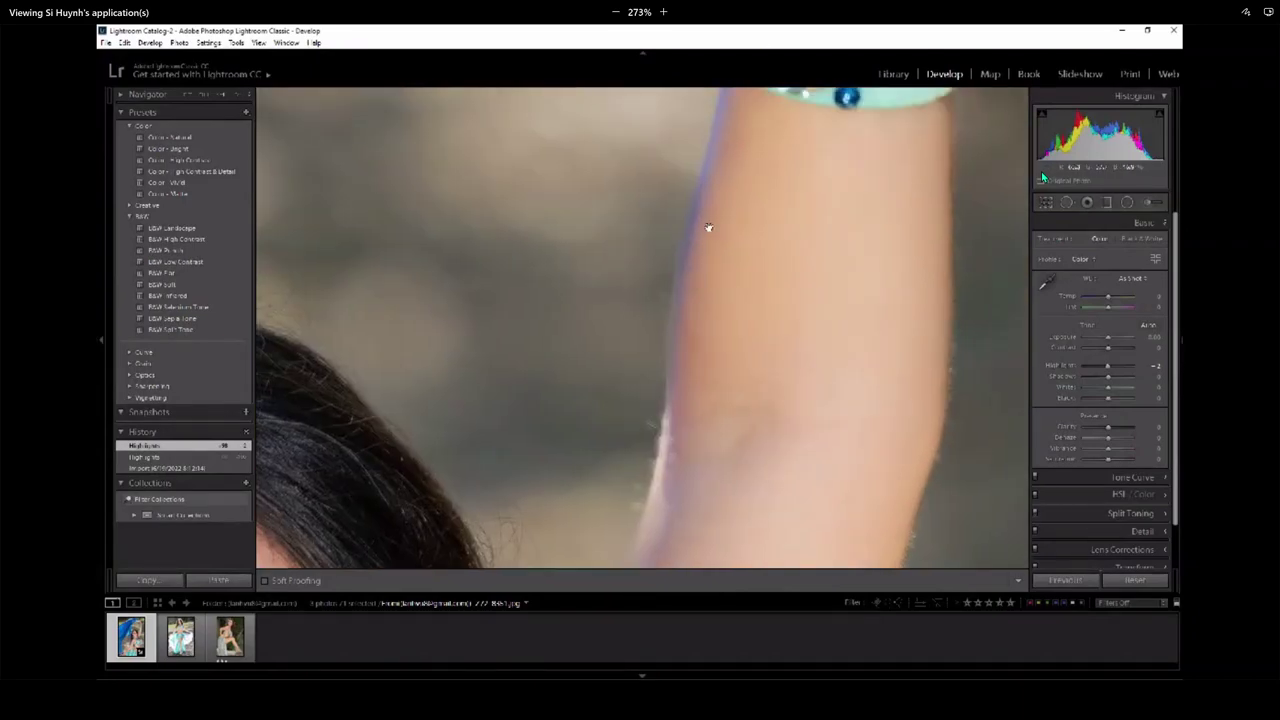
left_click(700, 389)
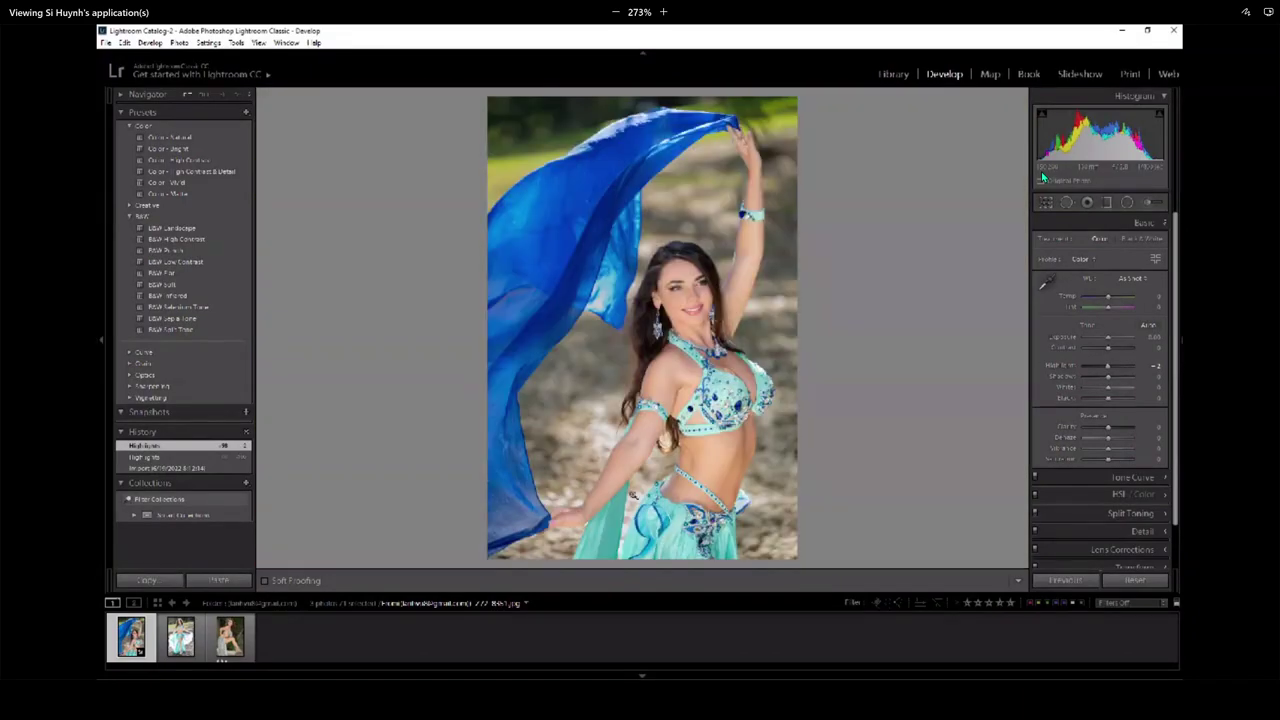
- Examine the raised upper arm's edge and the hair beside the face at 1:1, and return to the full image
left_click(846, 408)
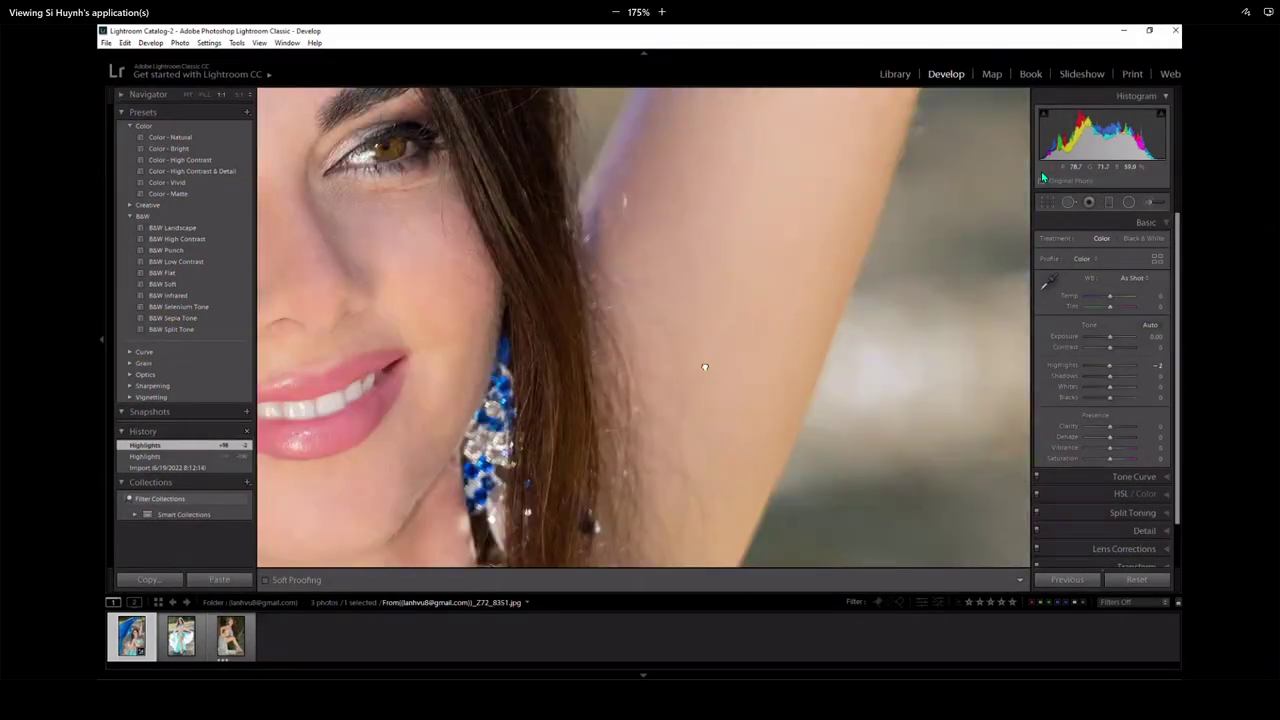
left_click_drag(703, 366, 737, 466)
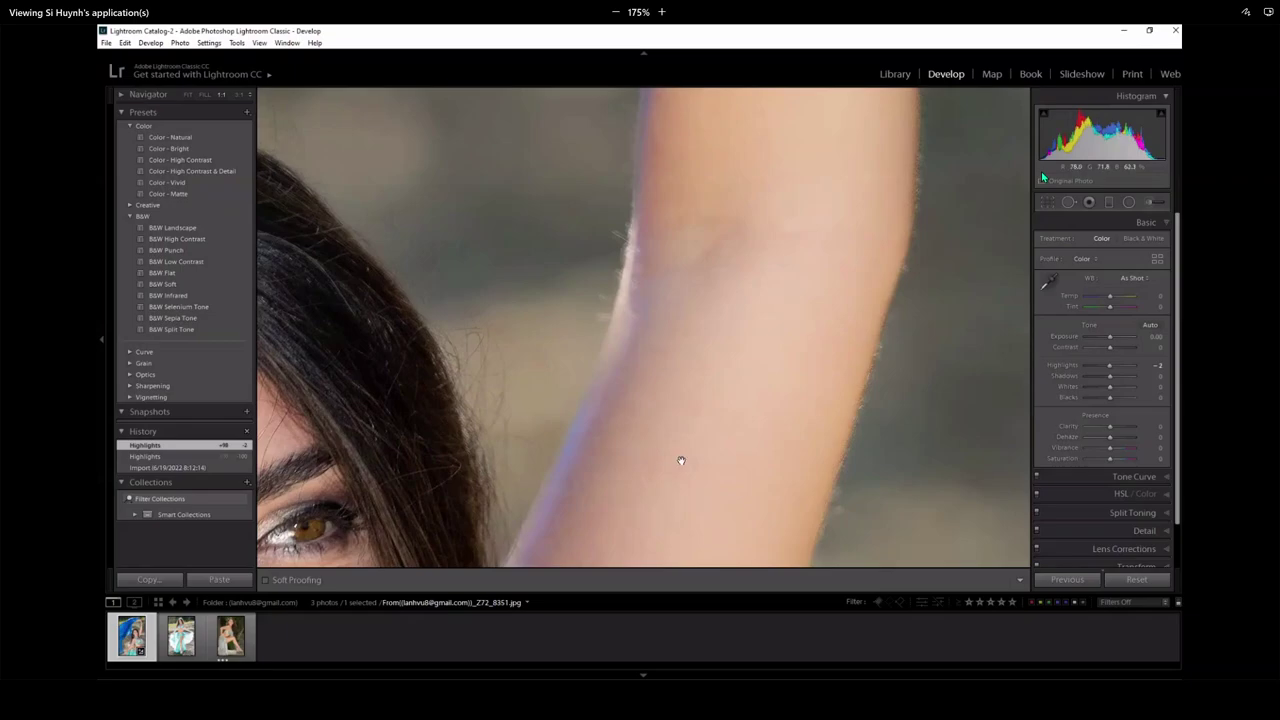
left_click_drag(729, 440, 843, 374)
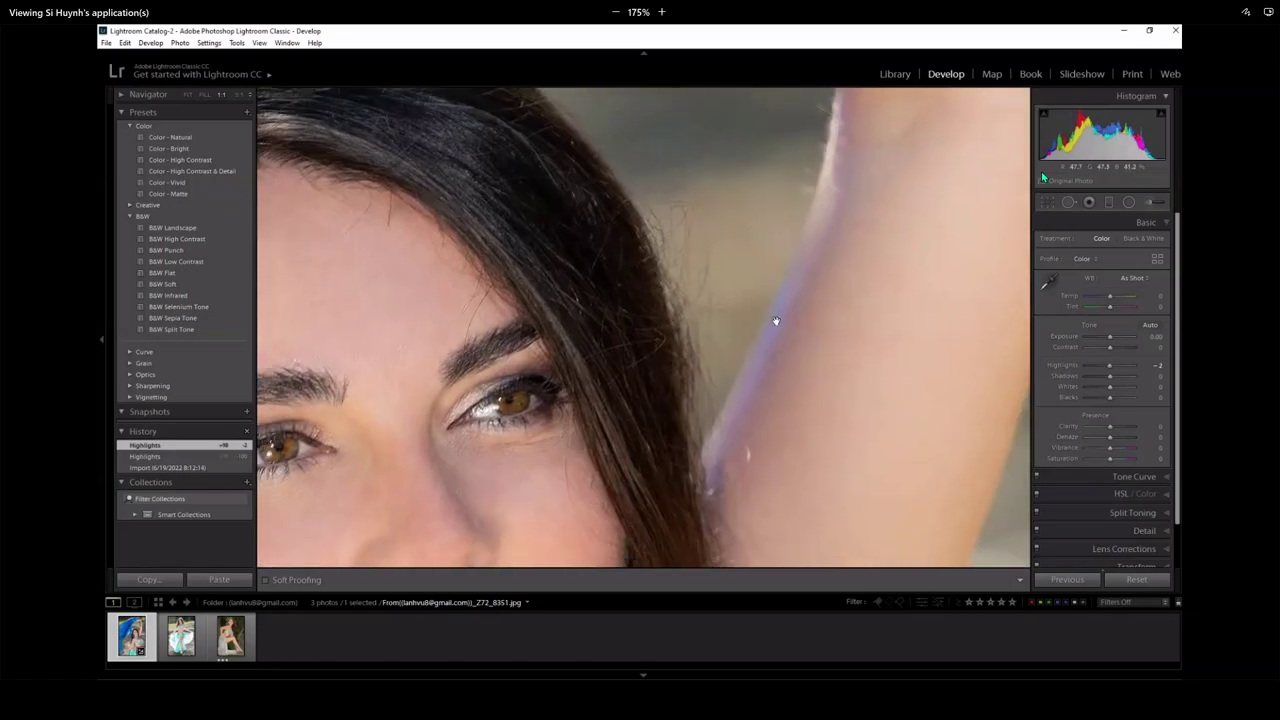
left_click_drag(749, 449, 916, 220)
left_click_drag(866, 504, 820, 374)
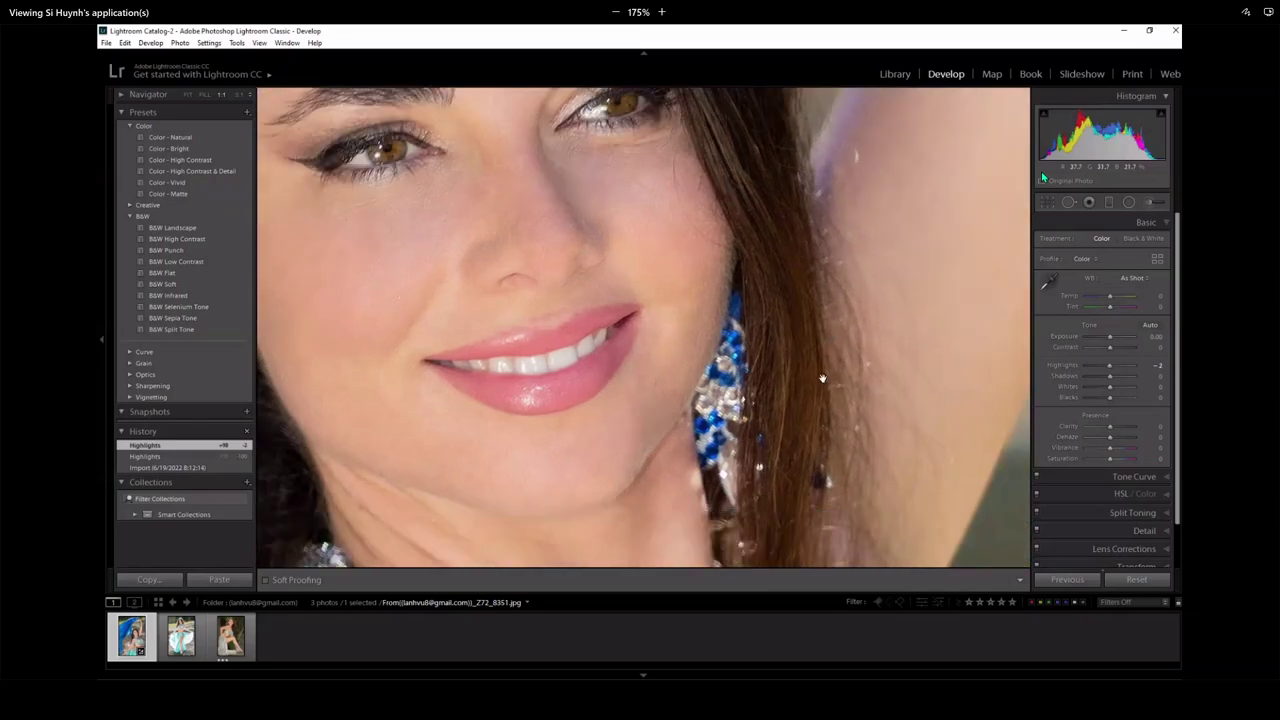
left_click_drag(838, 428, 803, 383)
left_click(803, 383)
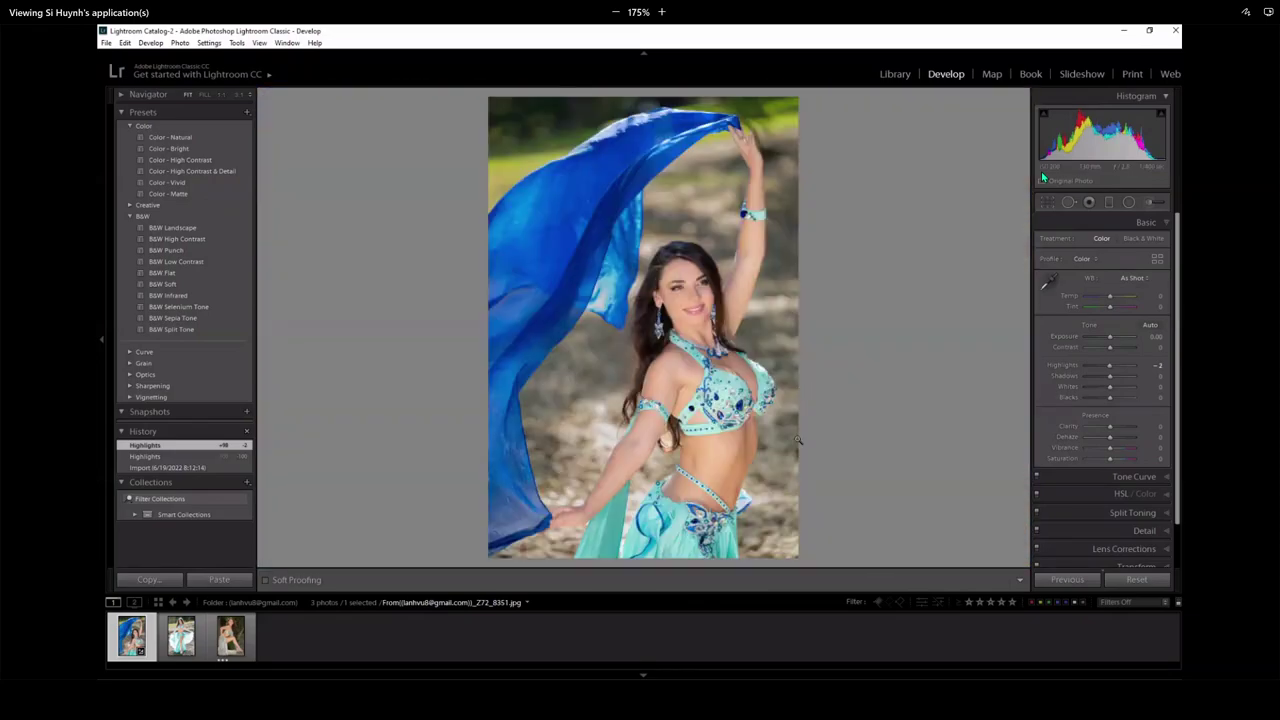
- Examine the raised upper arm, the jewelled armband and the lowered arm's elbow at 1:1, returning to the full image
left_click(746, 288)
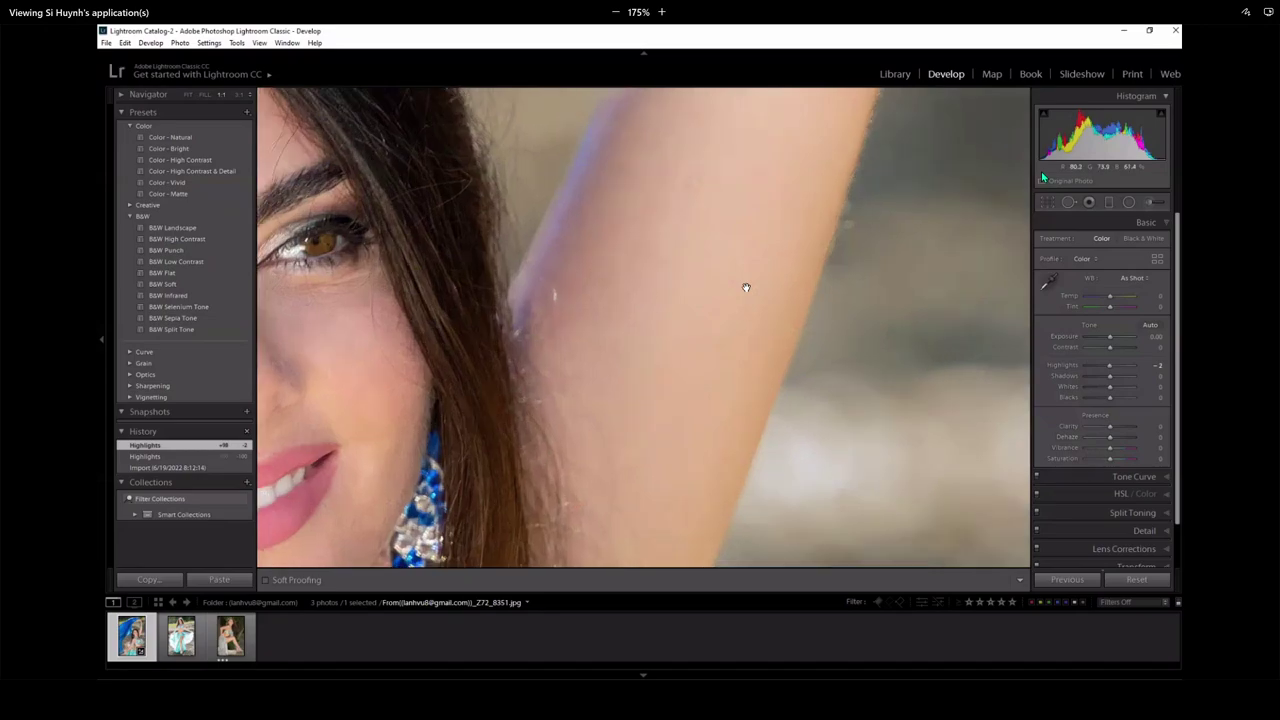
left_click(769, 236)
left_click(660, 432)
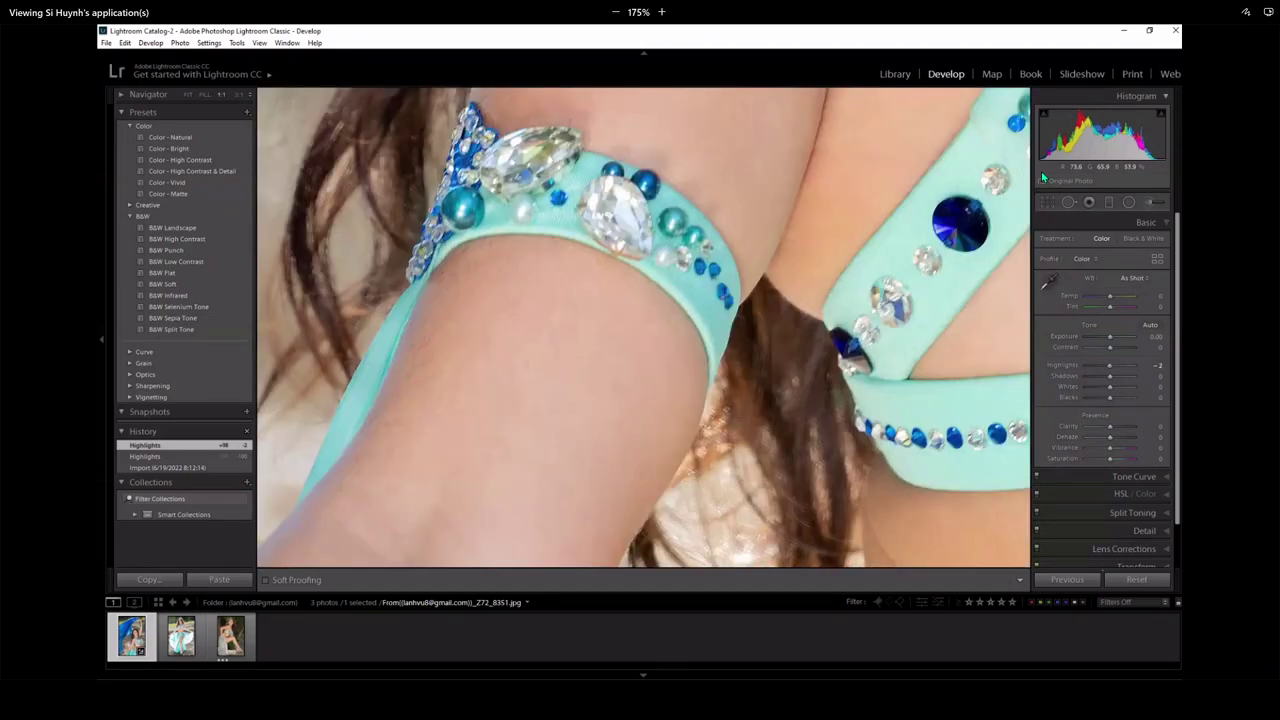
left_click(625, 452)
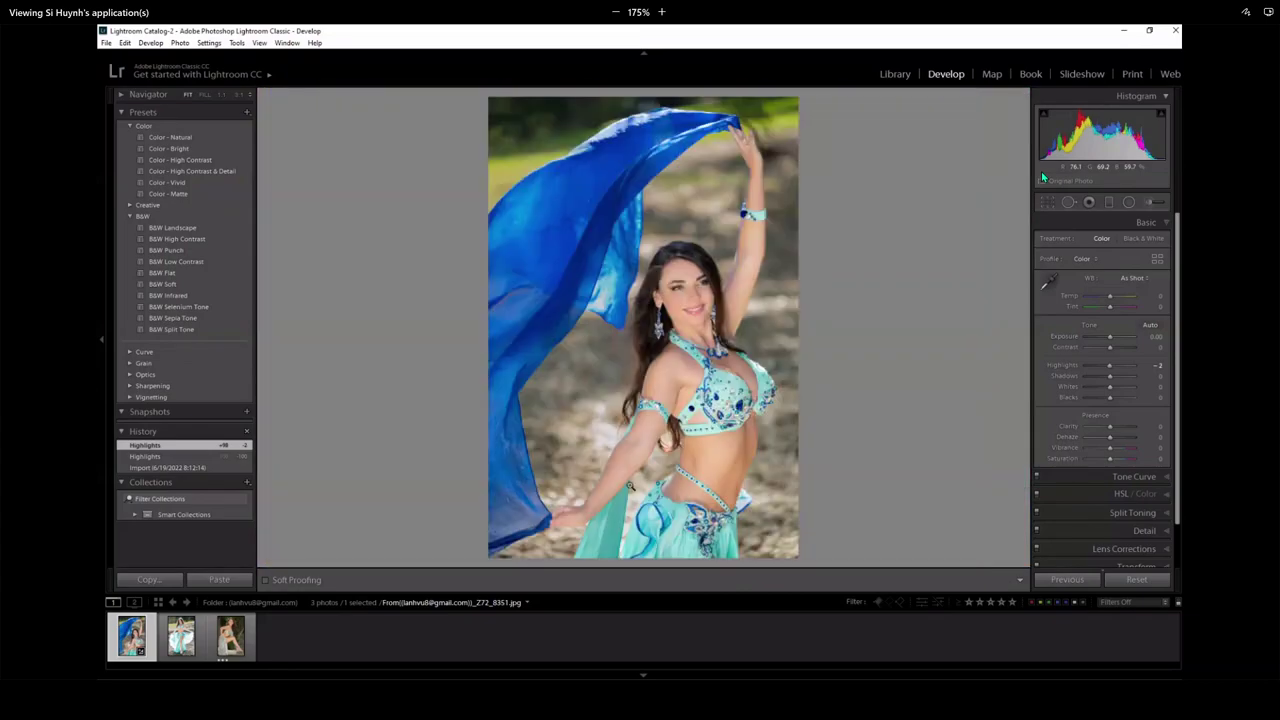
left_click(641, 472)
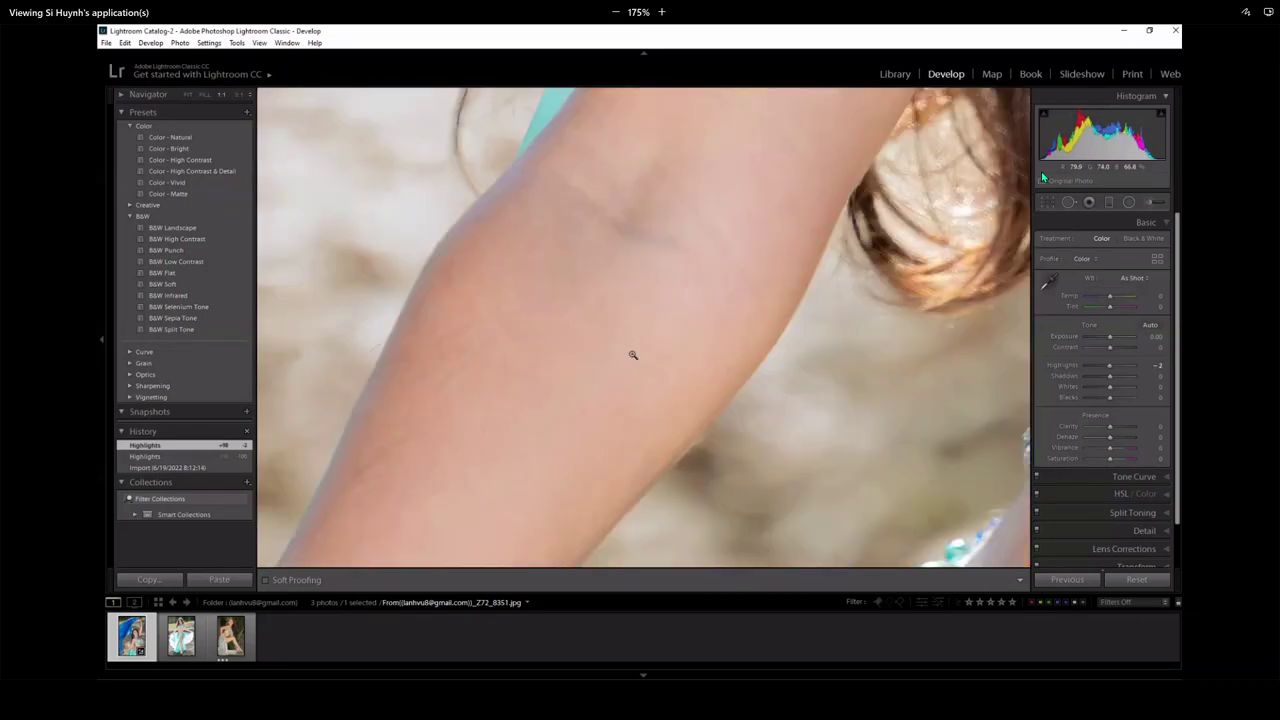
left_click(631, 354)
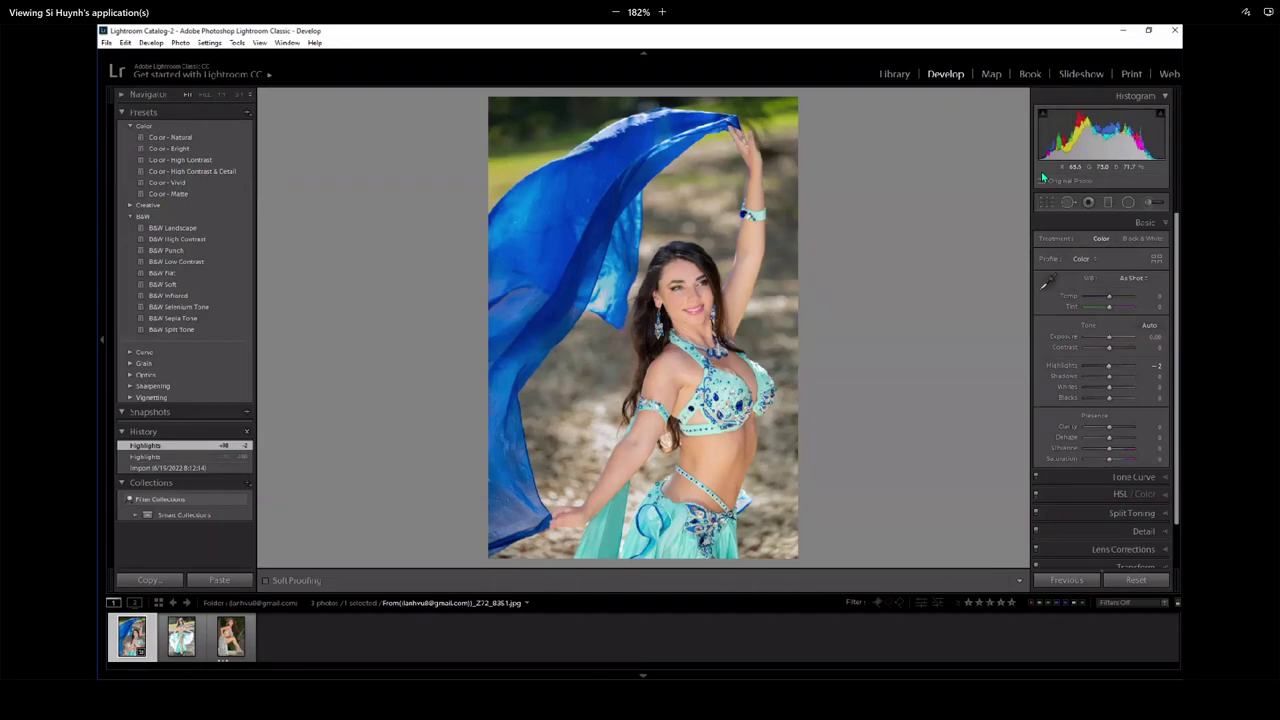
- Examine the waist, the jewelled belt strap and the sheer blue-edged skirt fabric at 1:1, and return to the full image
left_click(731, 515)
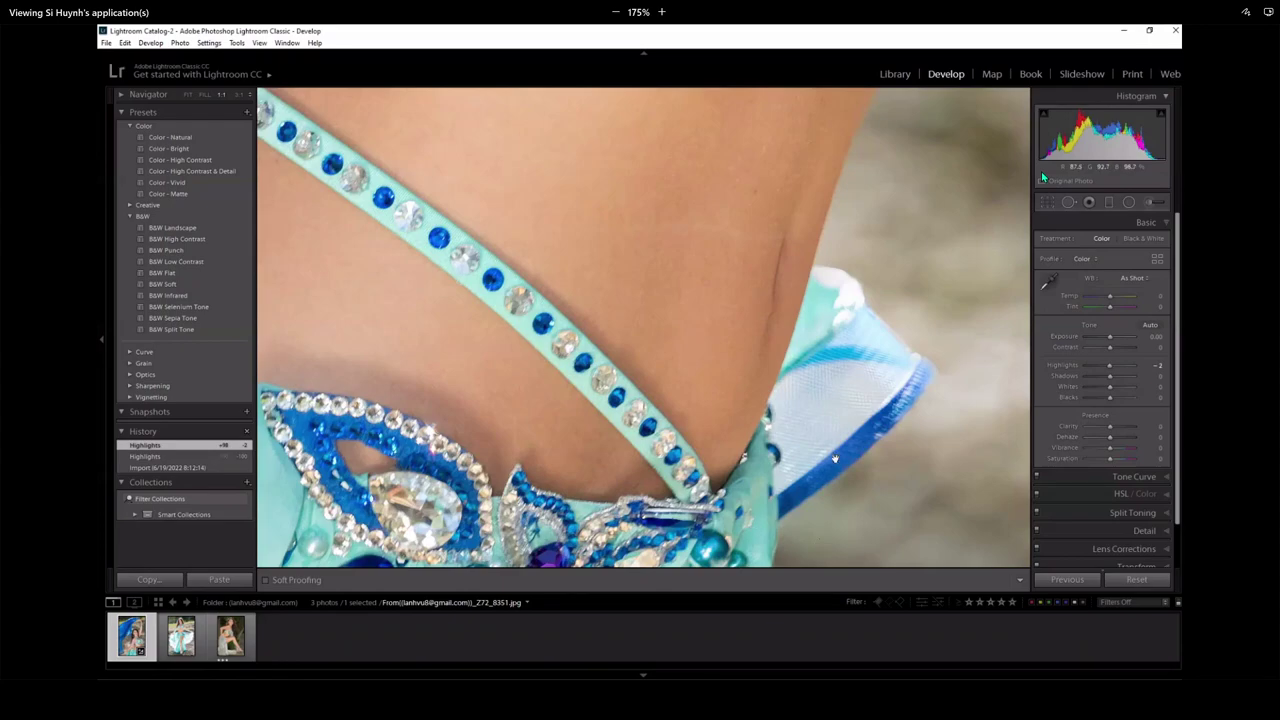
left_click(869, 365)
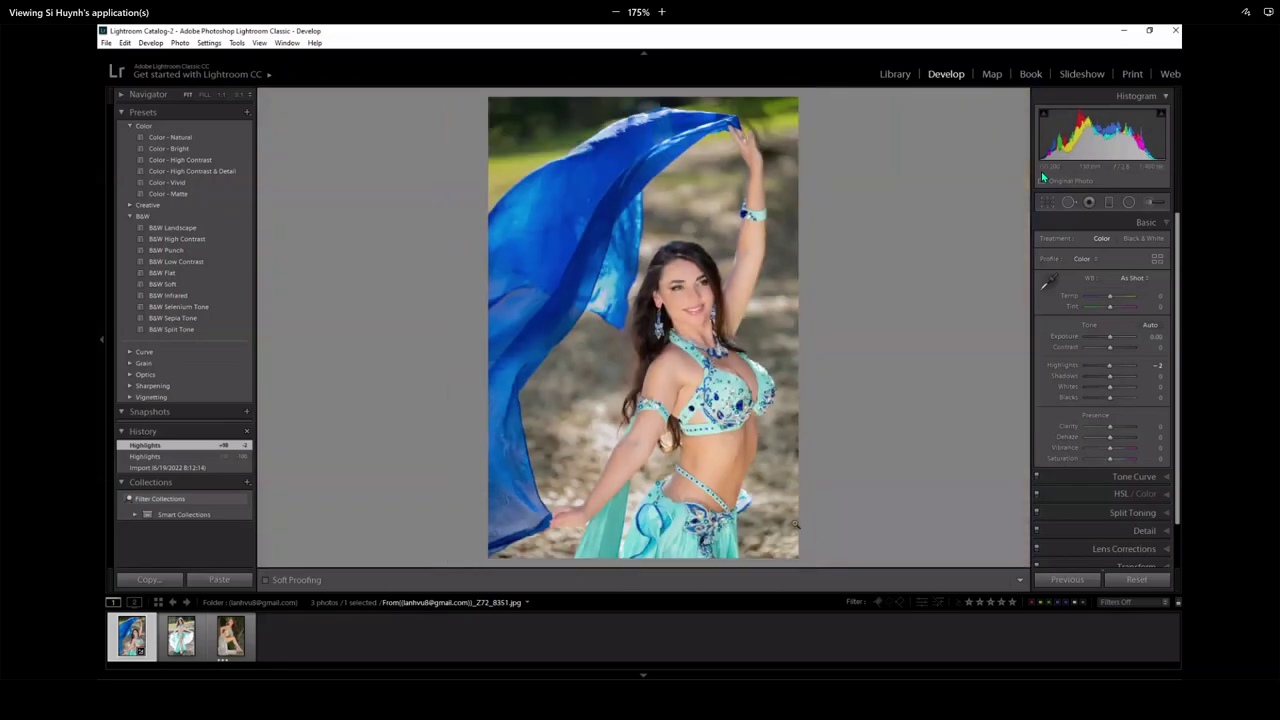
left_click(735, 508)
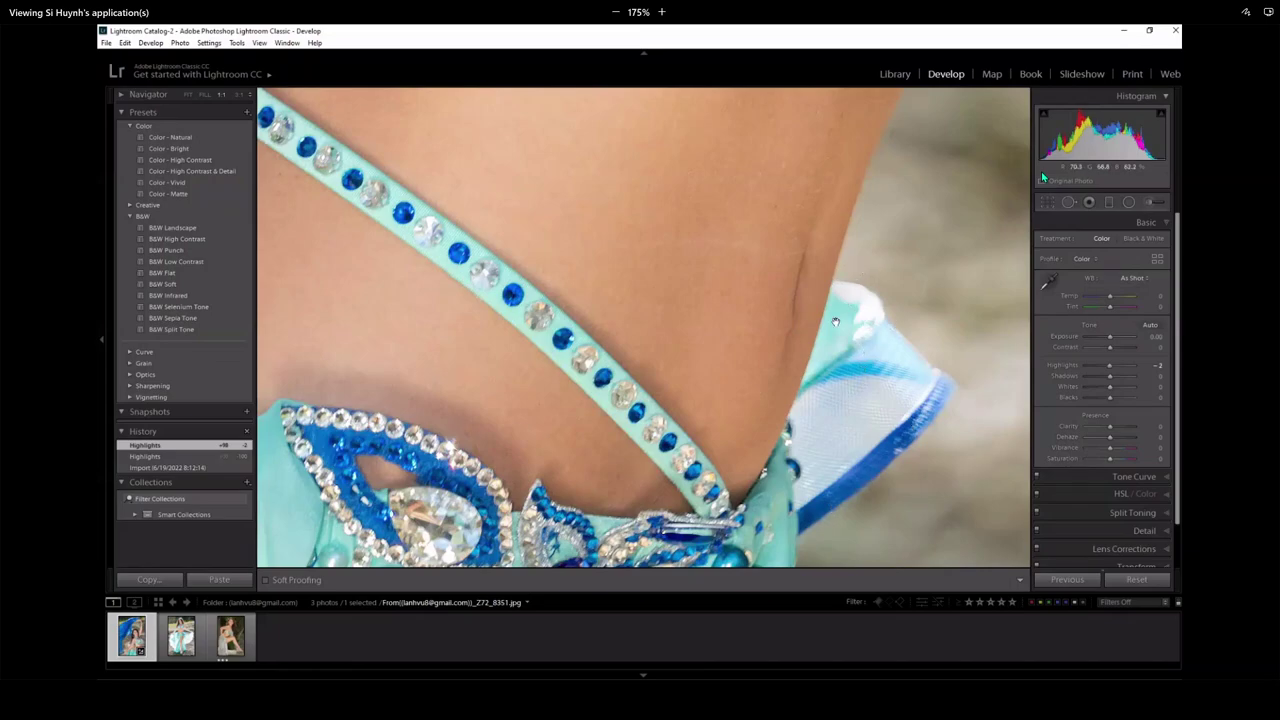
left_click(813, 521)
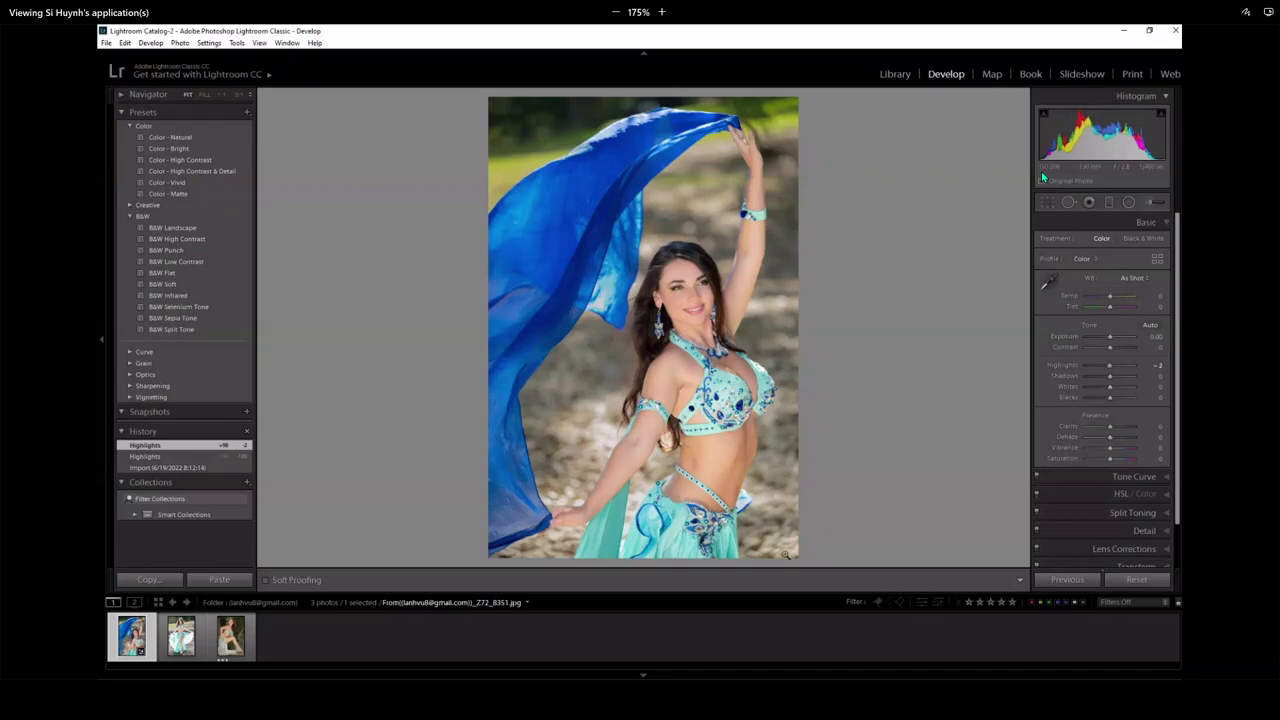
- Examine both edges of the lowered arm around the inner elbow at 1:1, and return to the full image
left_click(650, 464)
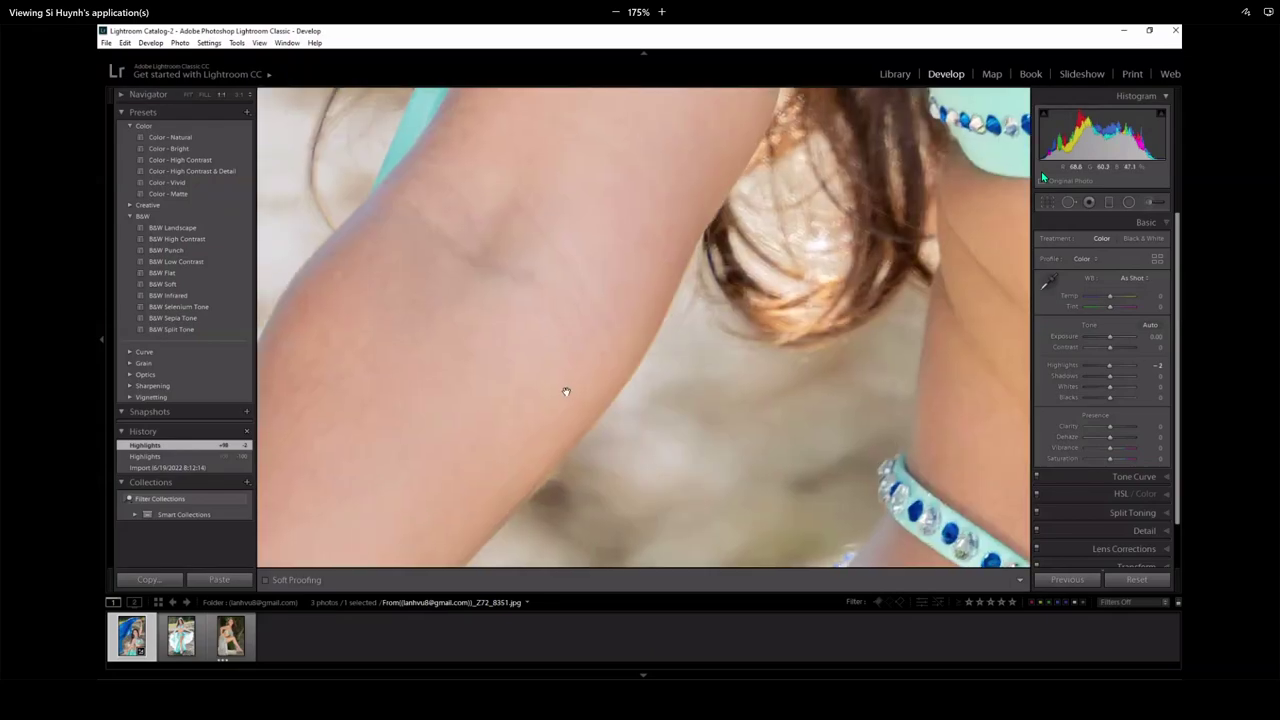
left_click(590, 409)
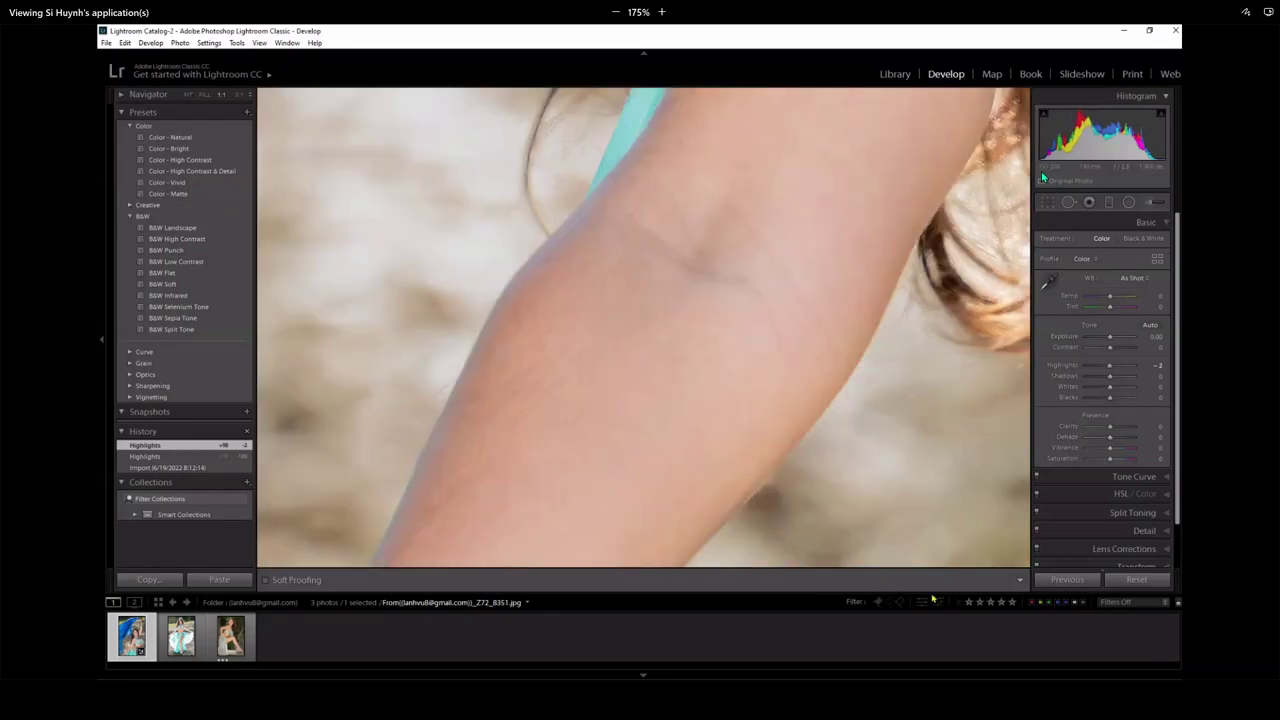
left_click(700, 334)
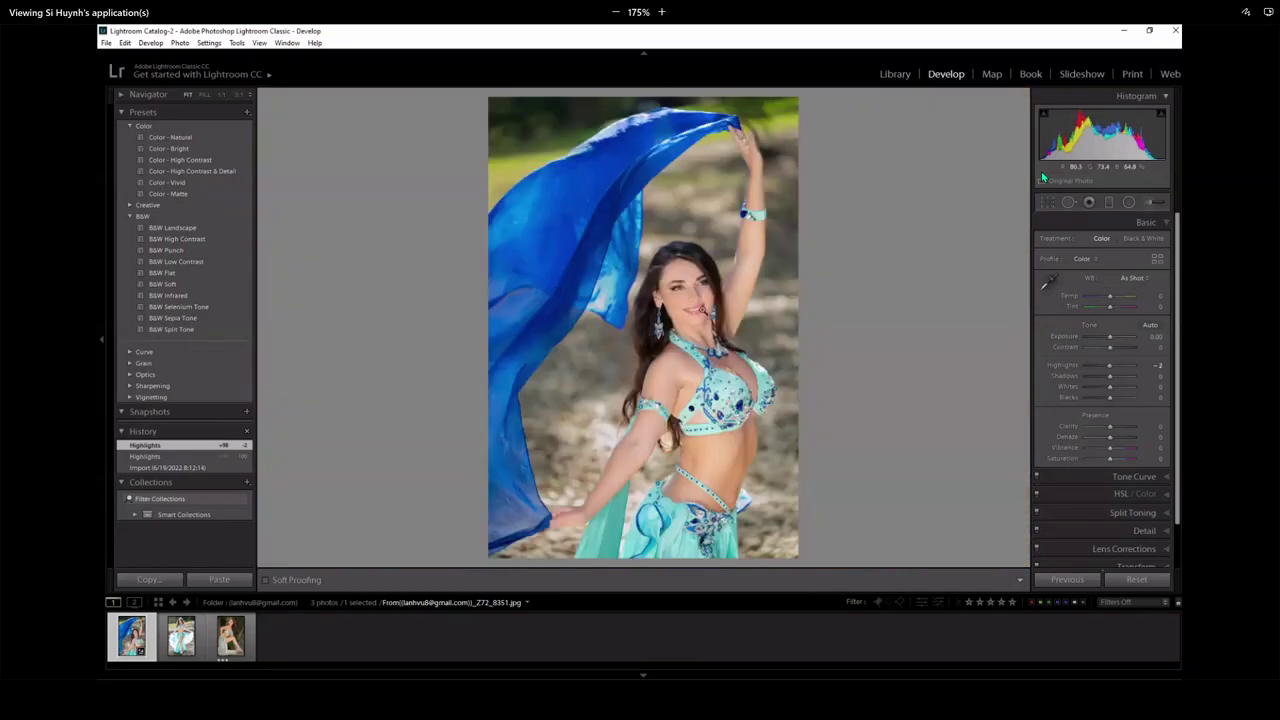
- Examine the forehead and eyes at 1:1, return to the full image, and show and hide the photo info overlay
left_click(702, 310)
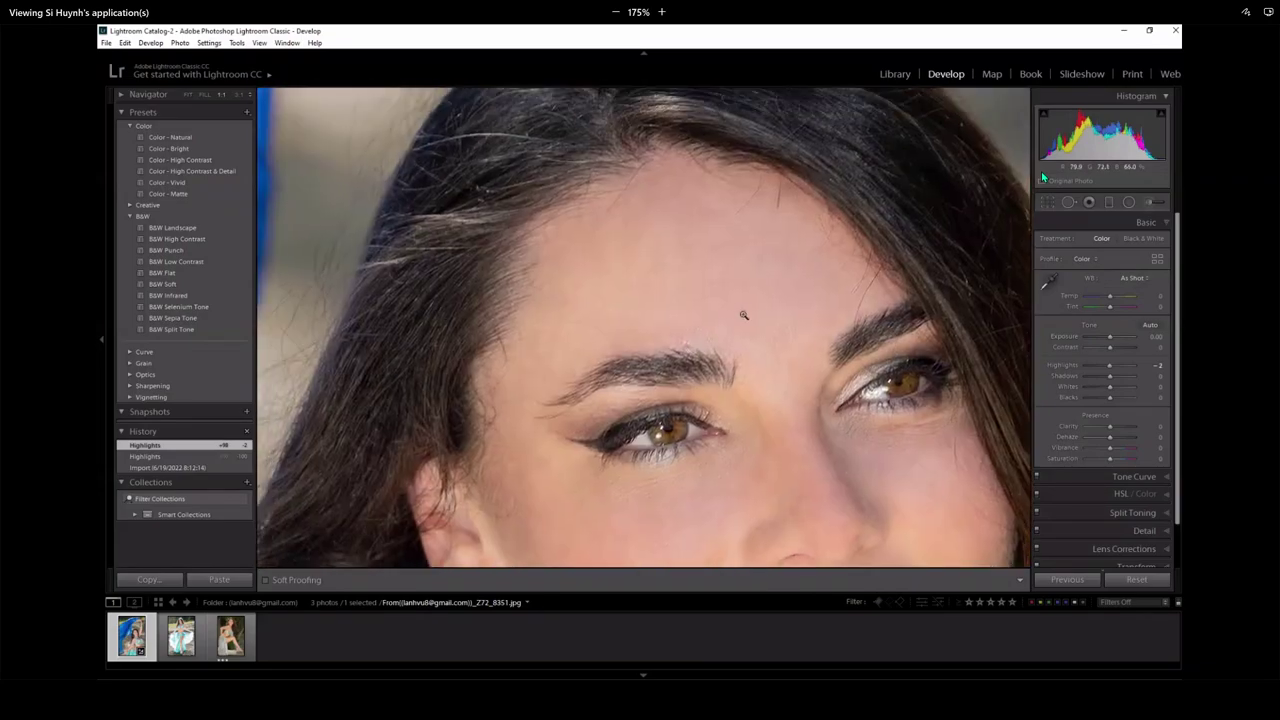
left_click(743, 309)
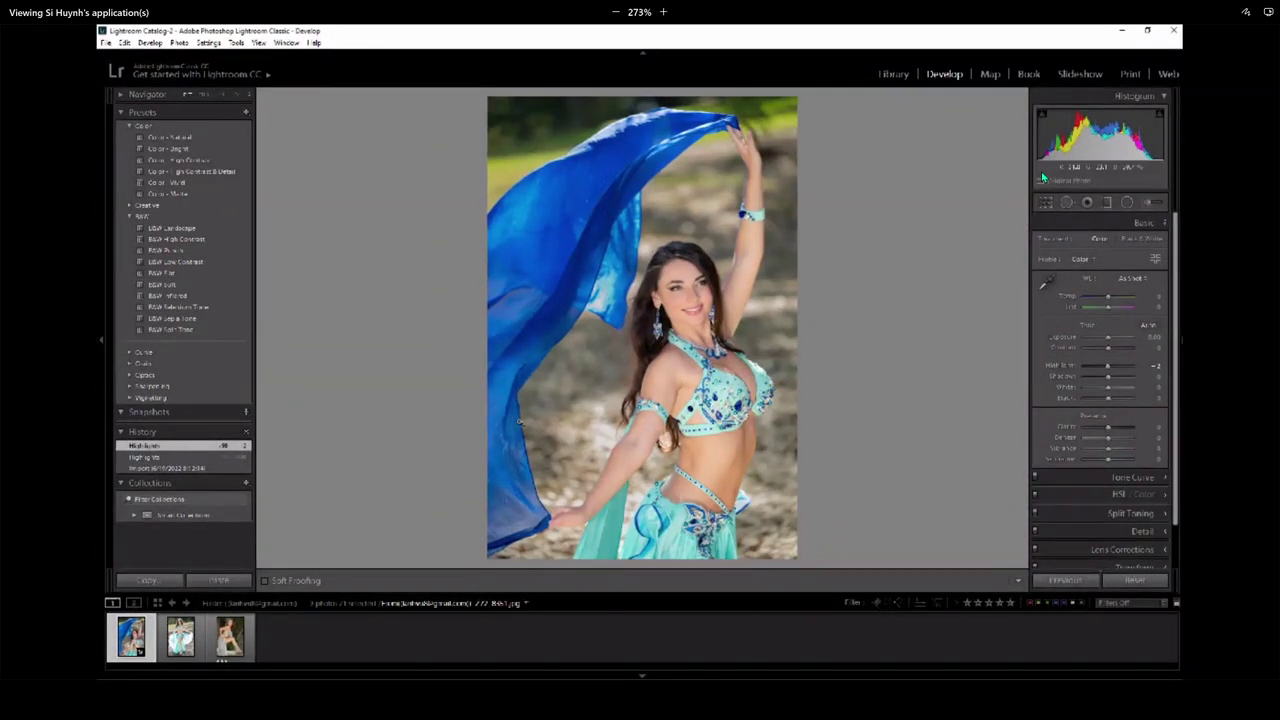
key("i")
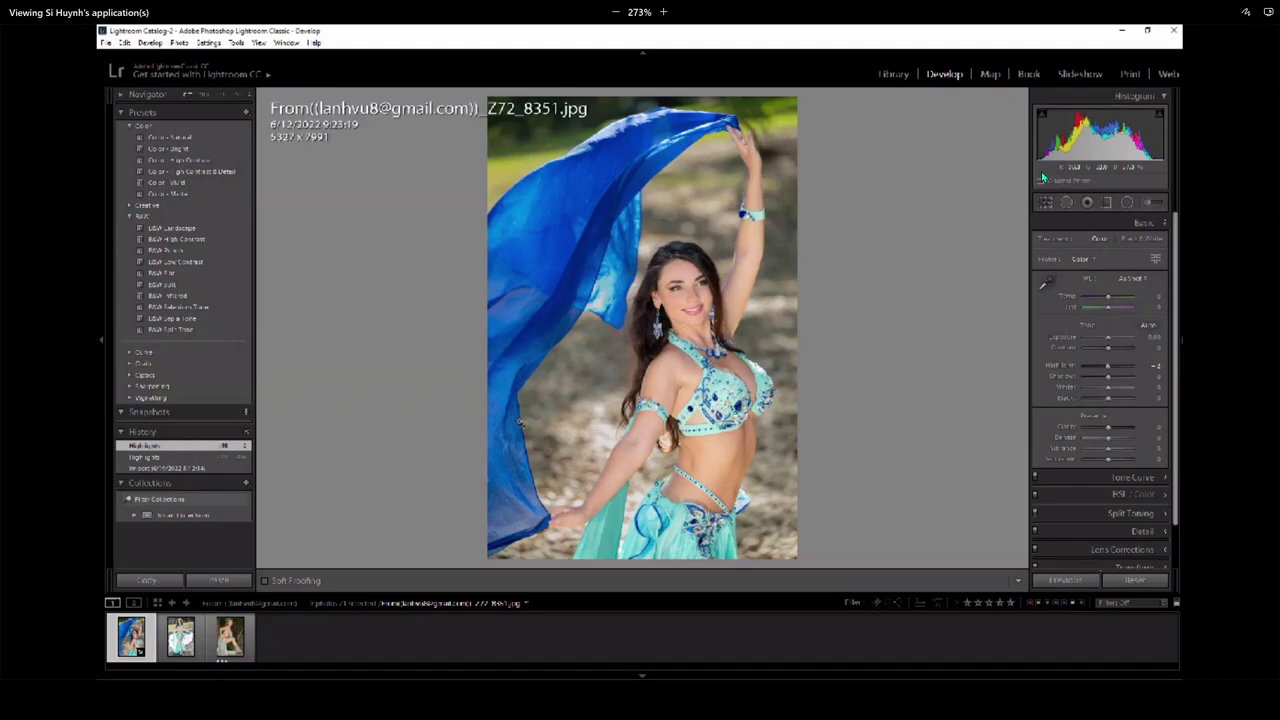
key("i")
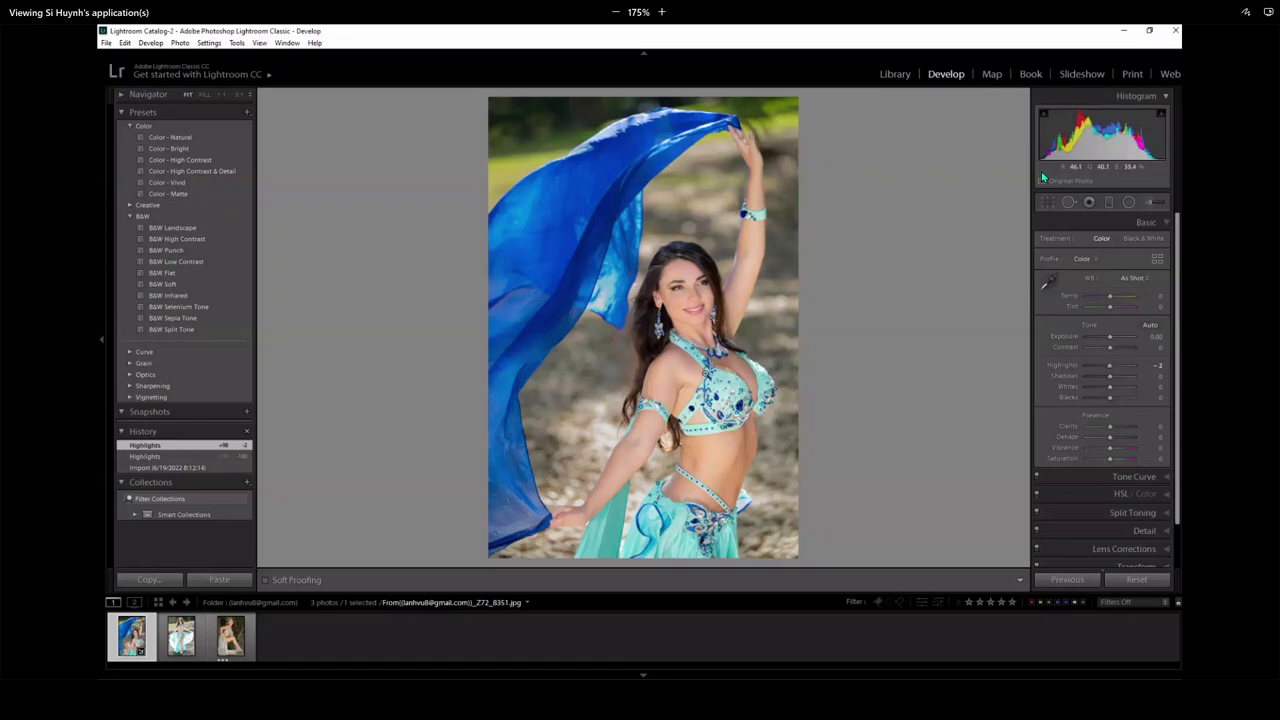
- Examine the blurred bright background patches beside the raised arm and next to the lowered arm at 1:1, returning to the full image
left_click(778, 316)
left_click(601, 269)
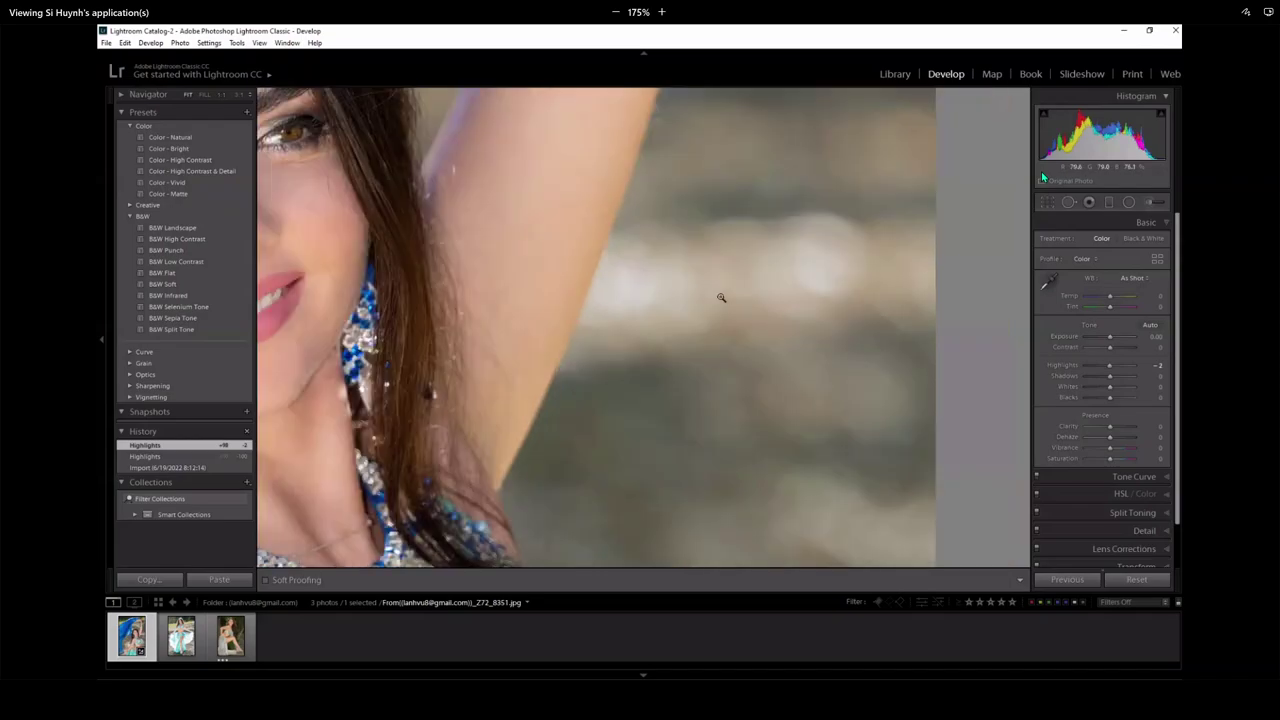
left_click(609, 433)
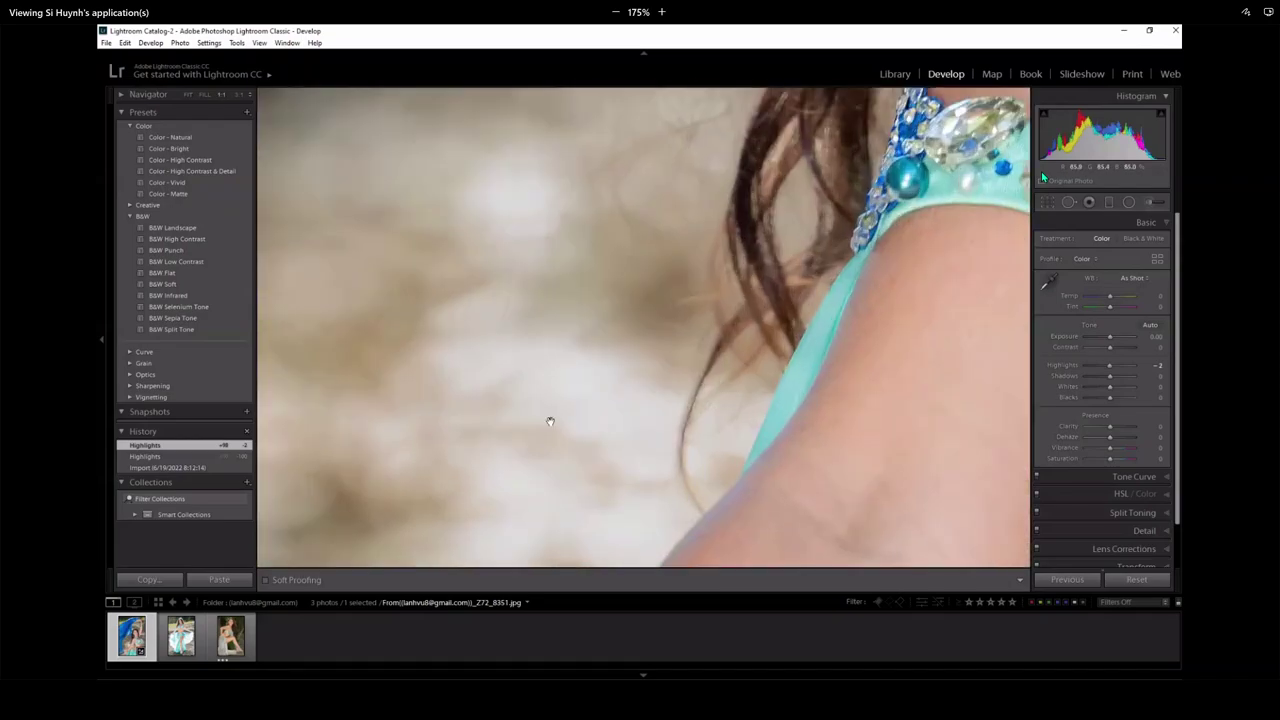
left_click_drag(586, 426, 654, 269)
left_click(656, 267)
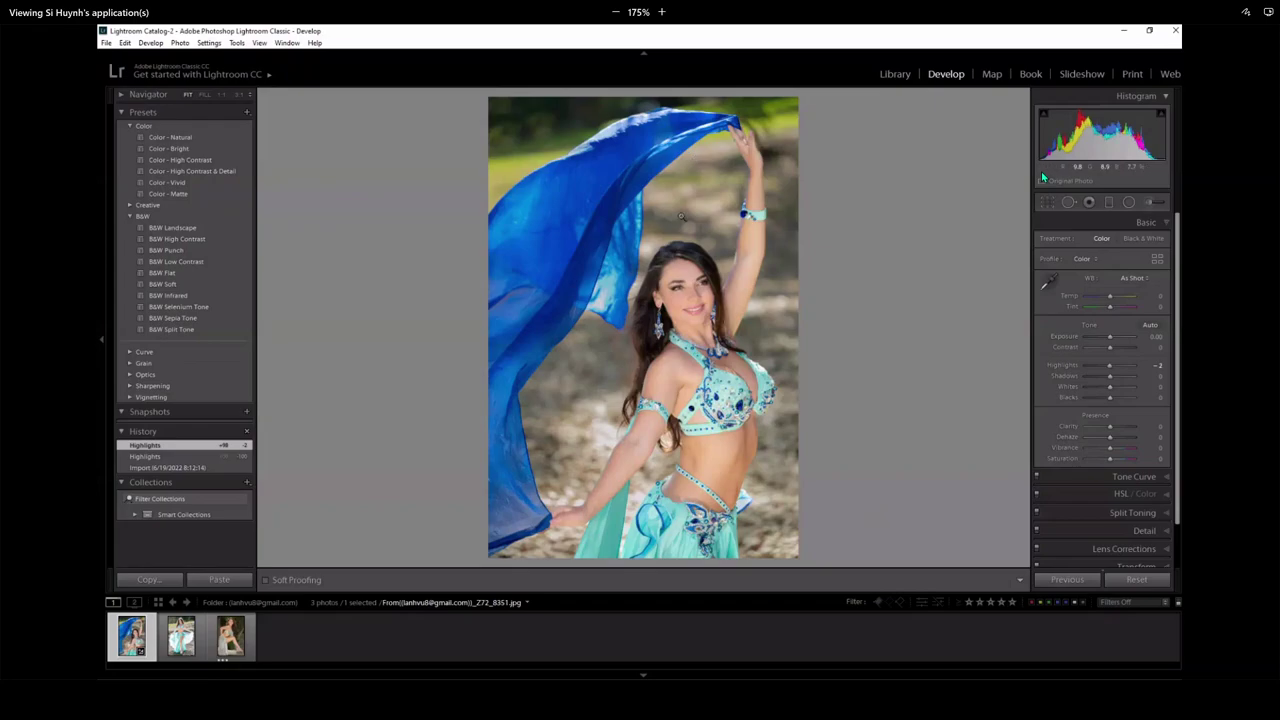
- Examine the face, the hair's edge and the purple fringe along the raised arm at 1:1, and return to the full image
left_click(700, 280)
scroll(933, 530, "down", 2)
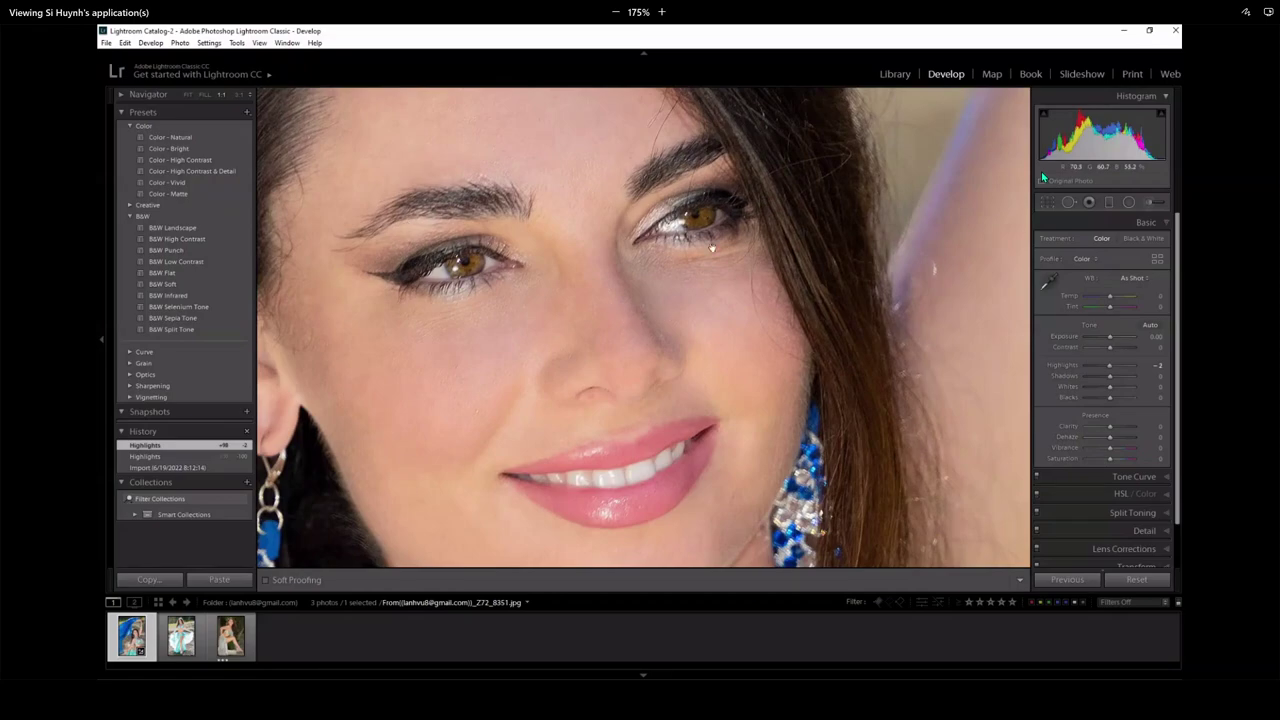
left_click_drag(684, 290, 594, 360)
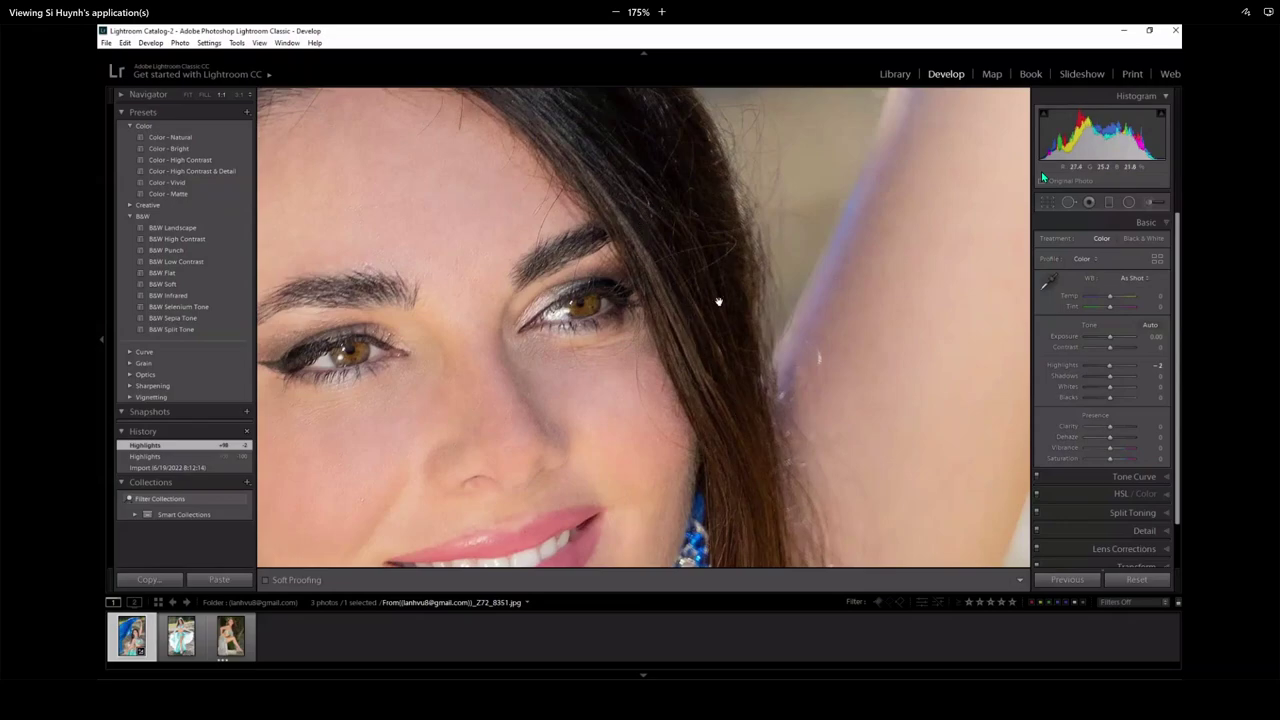
left_click_drag(748, 381, 774, 466)
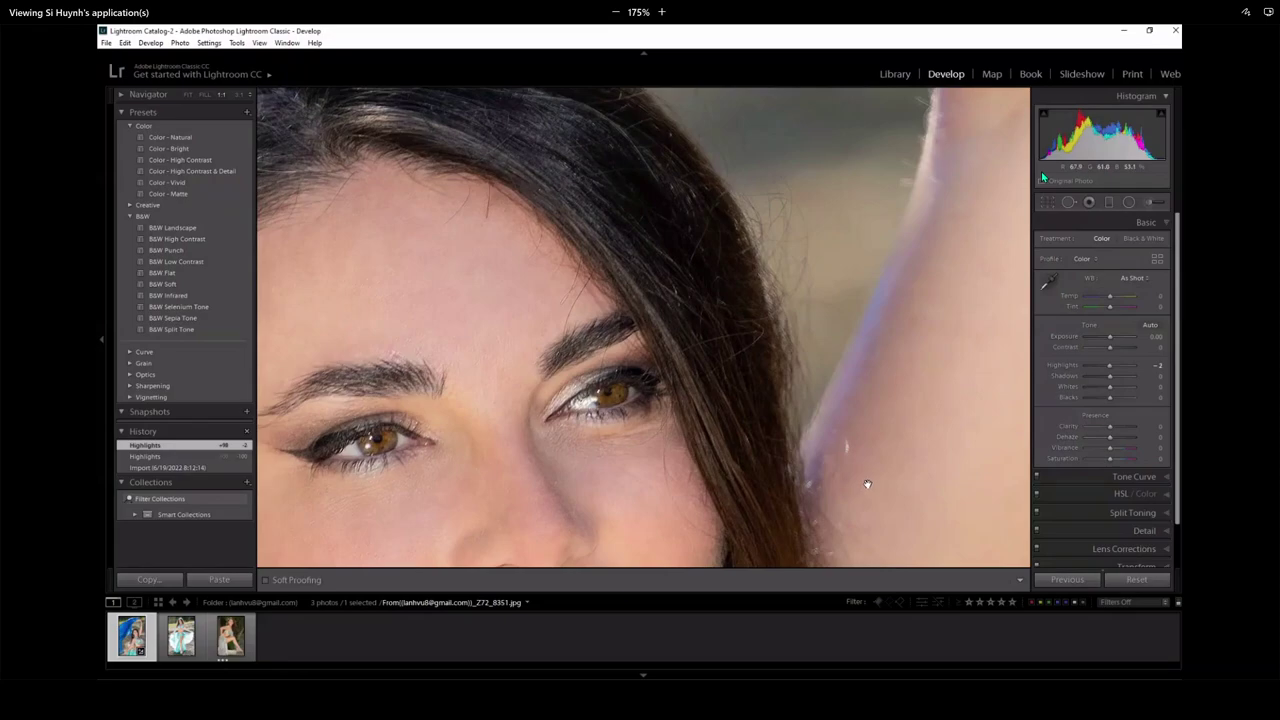
left_click(702, 427)
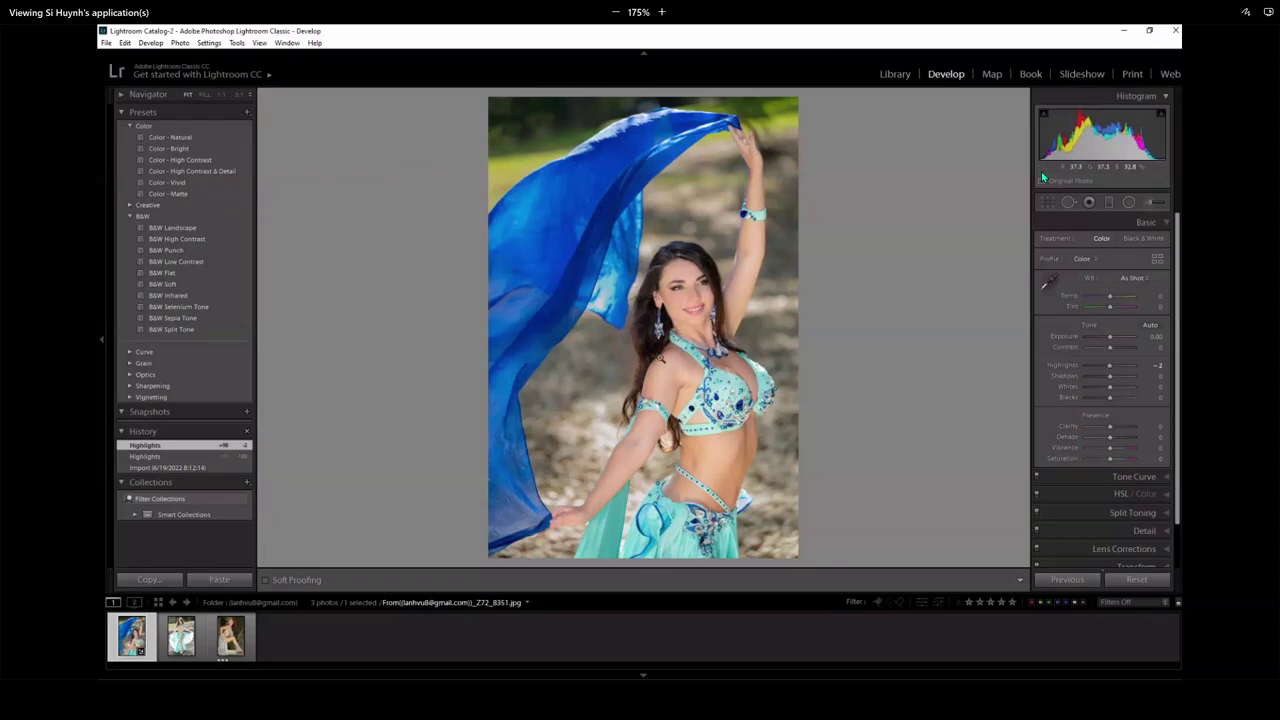
- Examine the hanging earring, the dark hair behind it and the neck at 1:1, returning to the full image
left_click(667, 318)
left_click_drag(702, 220, 855, 400)
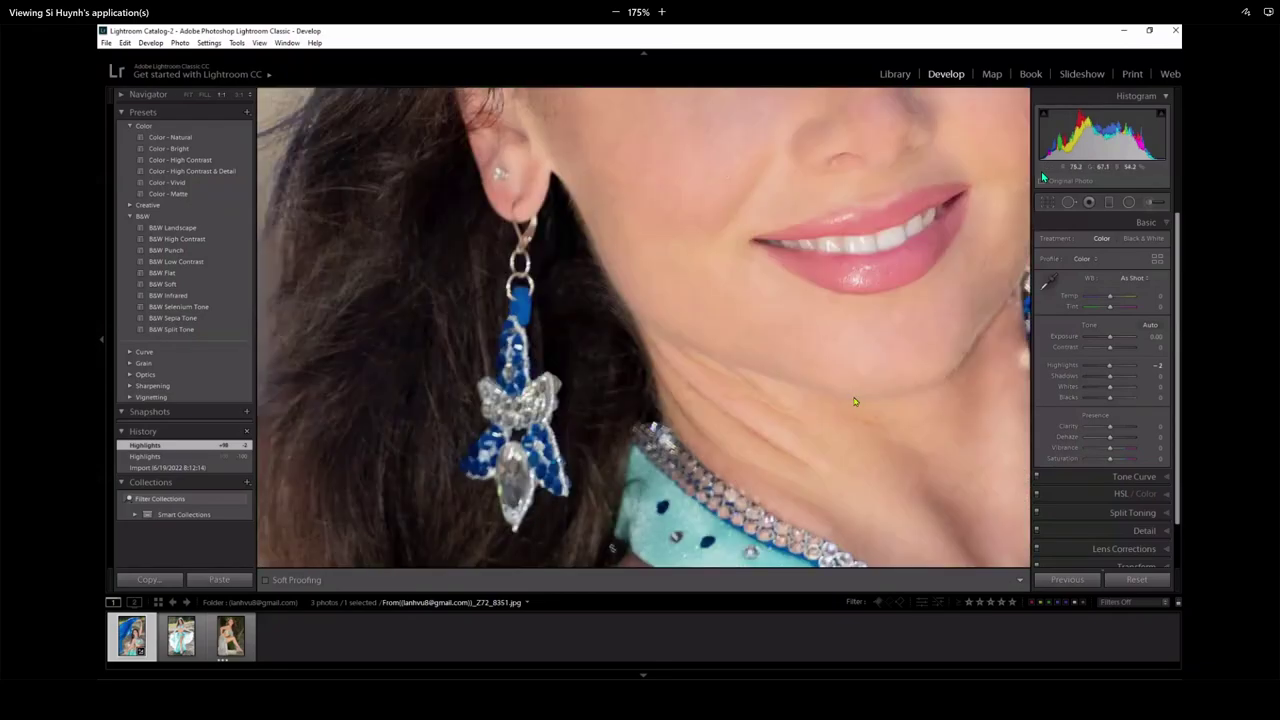
left_click(755, 295)
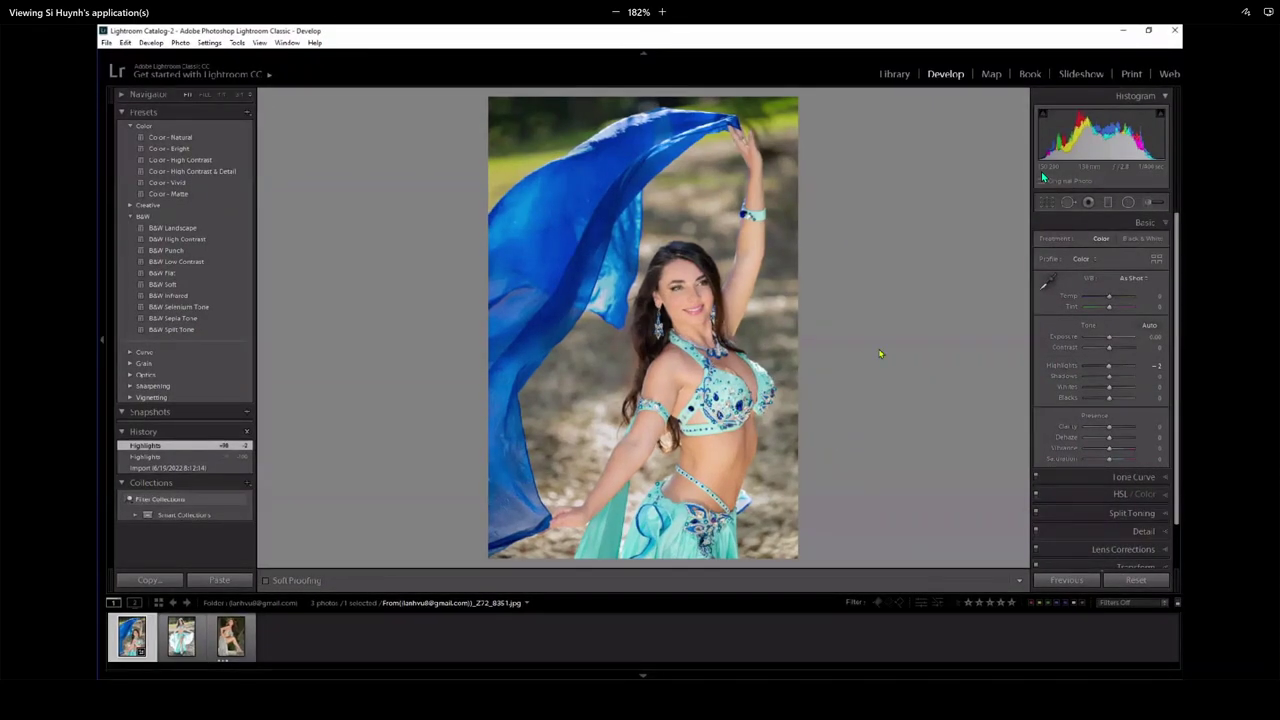
left_click(673, 329)
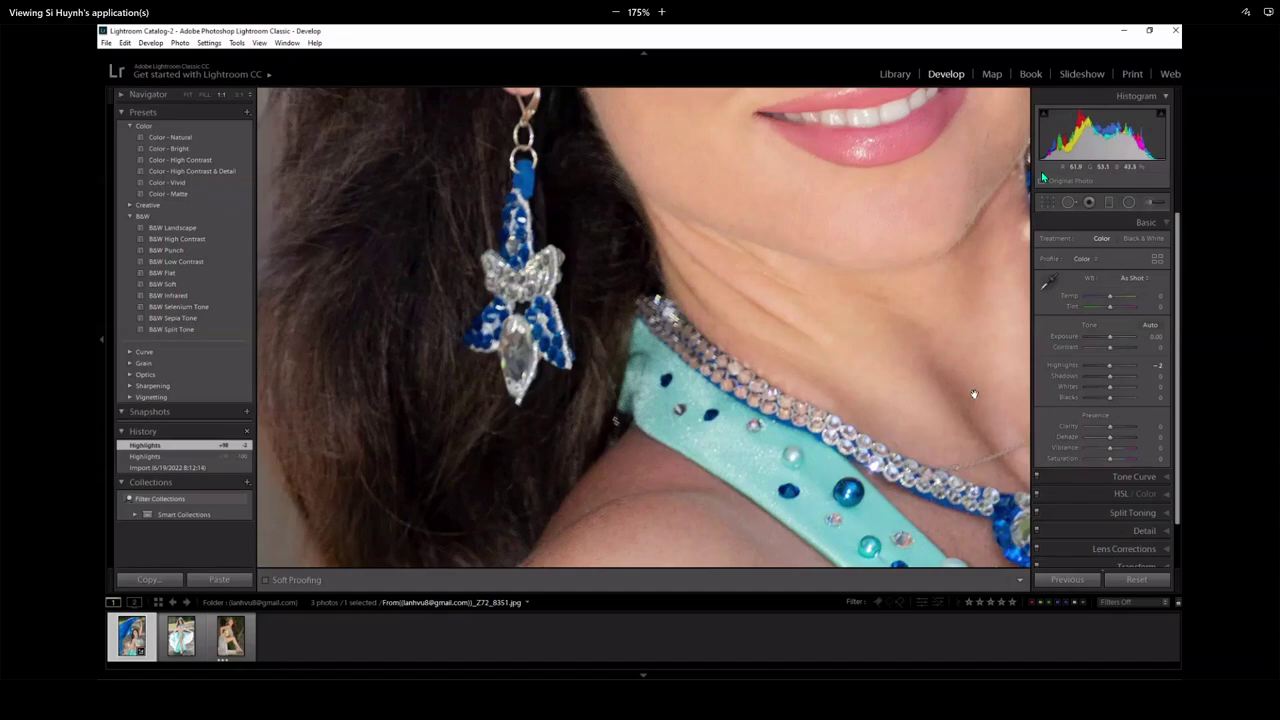
left_click(915, 337)
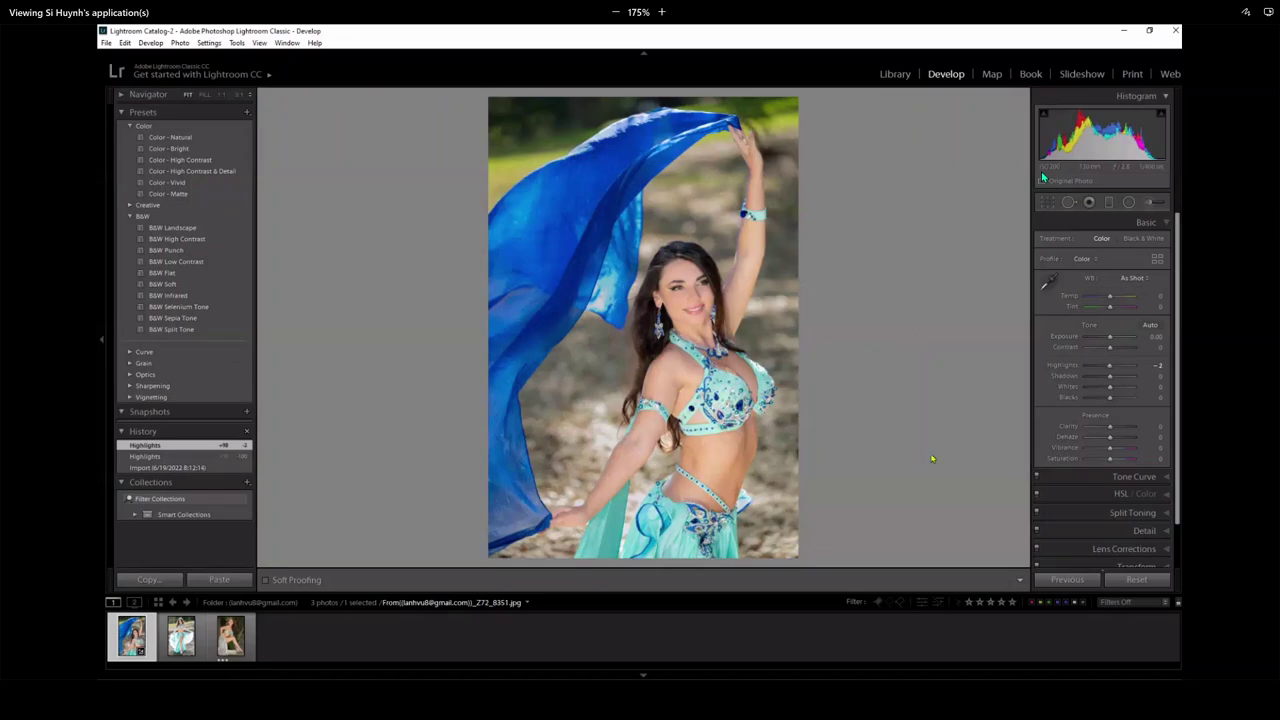
- Examine the shoulder, neck, jewelled necklace and beaded costume strap at 1:1, and return to the fitted view
left_click(683, 390)
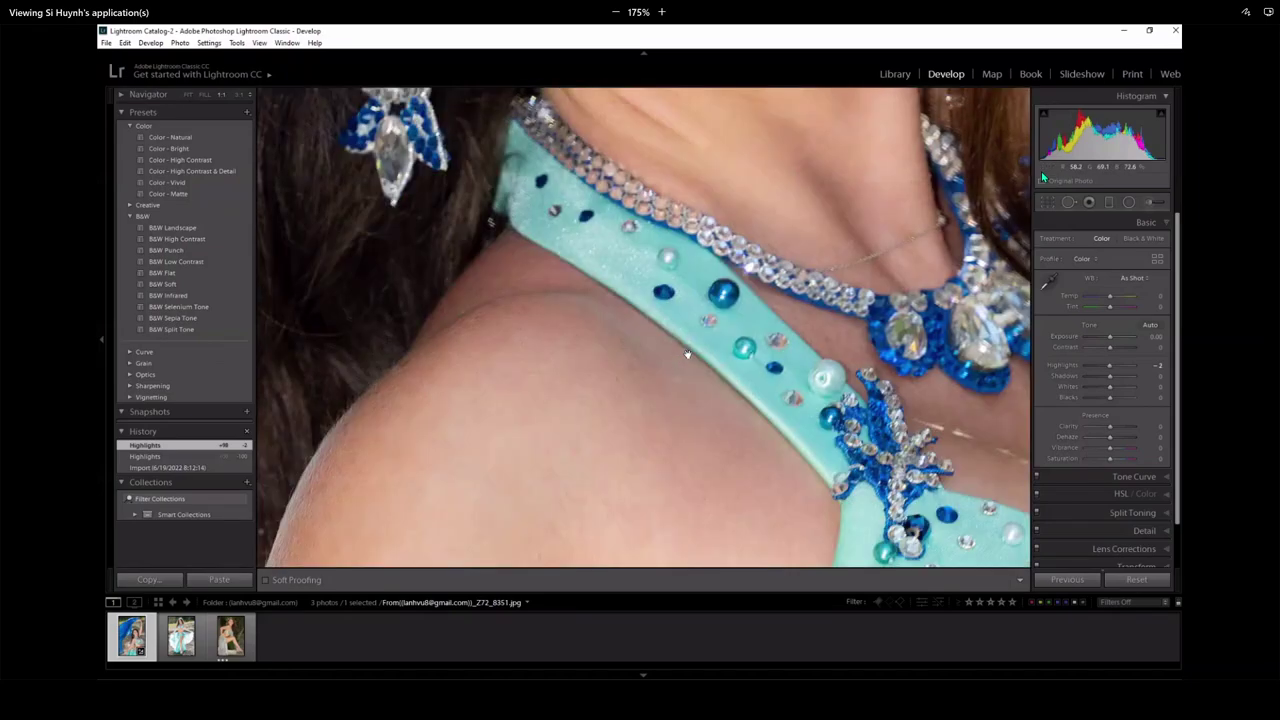
left_click_drag(713, 275, 723, 420)
left_click_drag(707, 357, 880, 397)
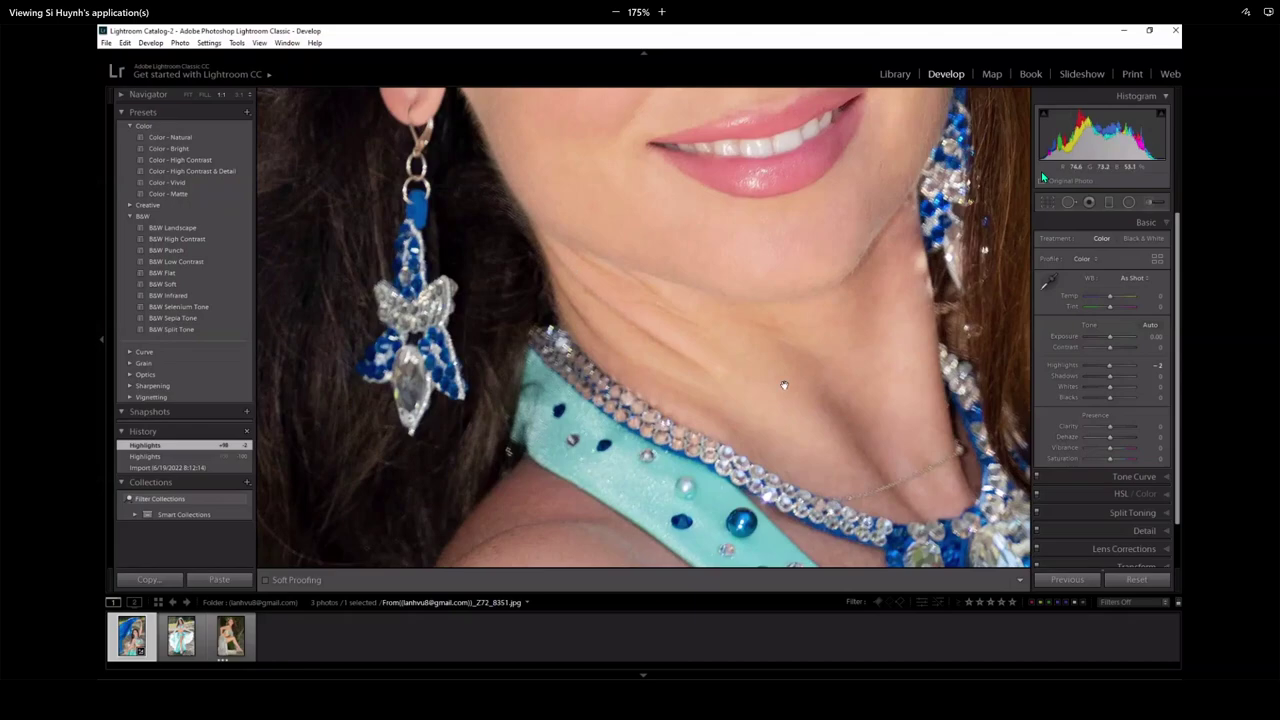
left_click_drag(909, 457, 737, 329)
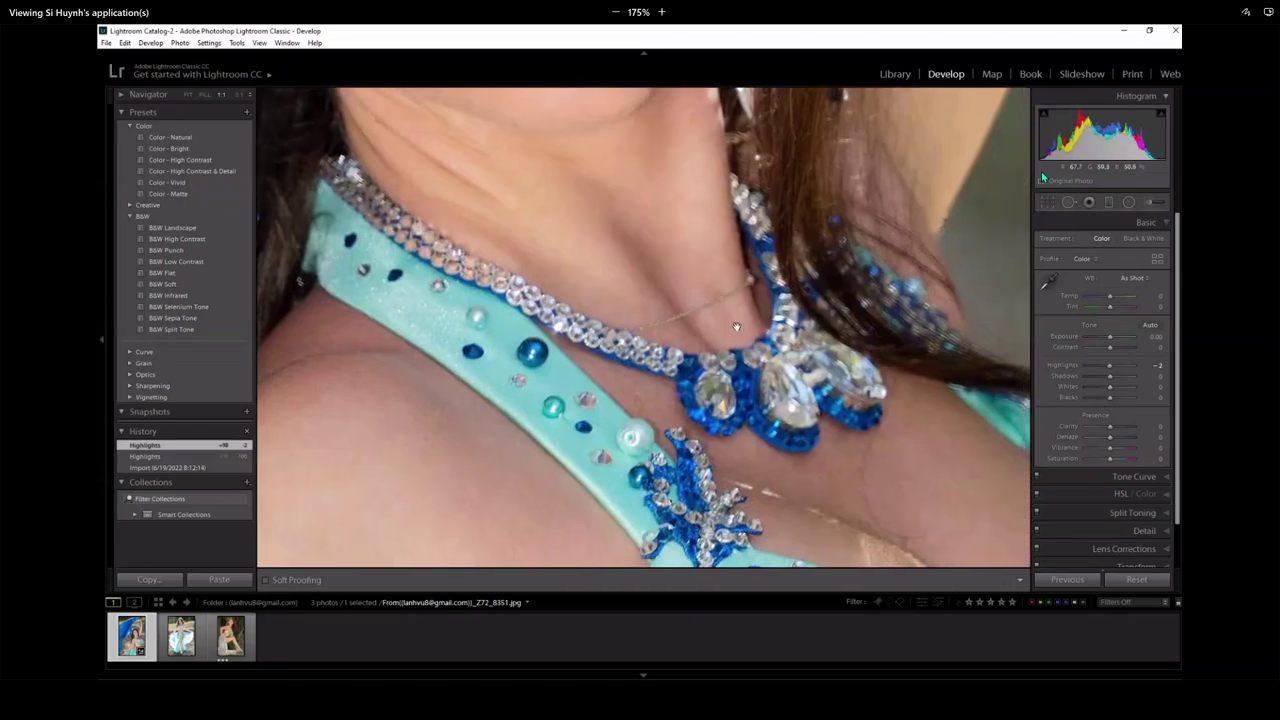
left_click_drag(716, 399, 654, 328)
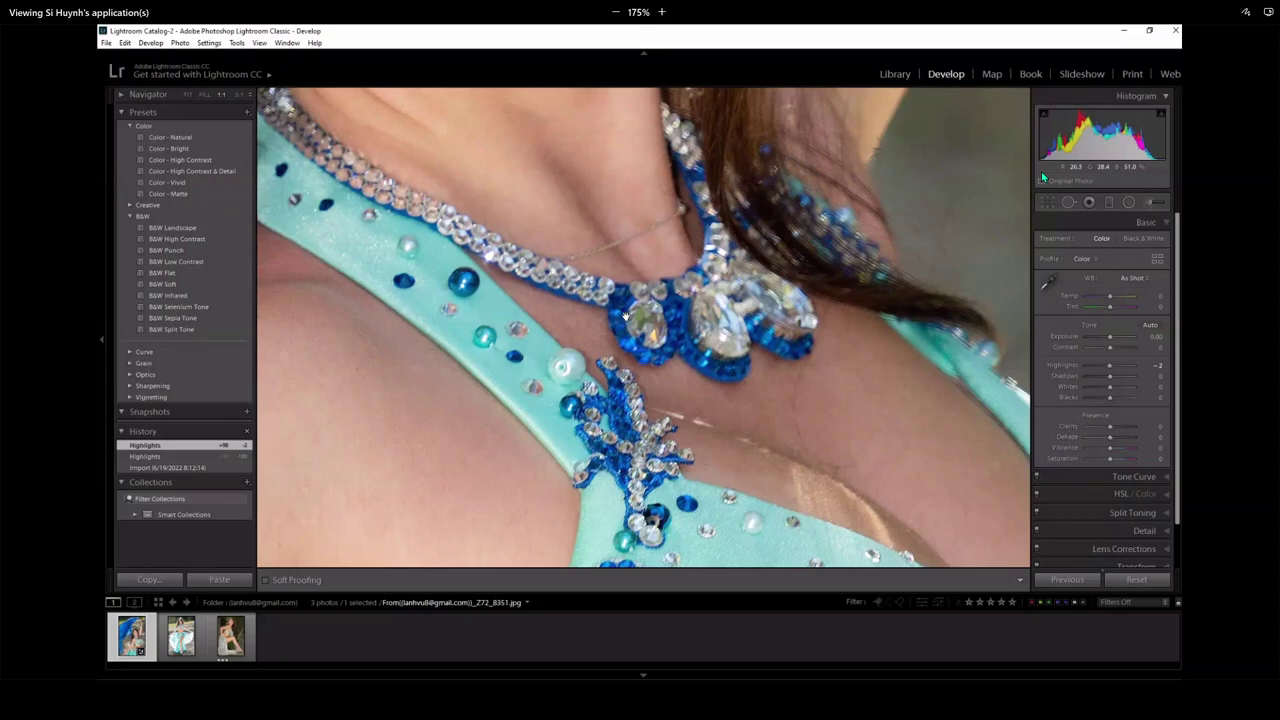
left_click(188, 94)
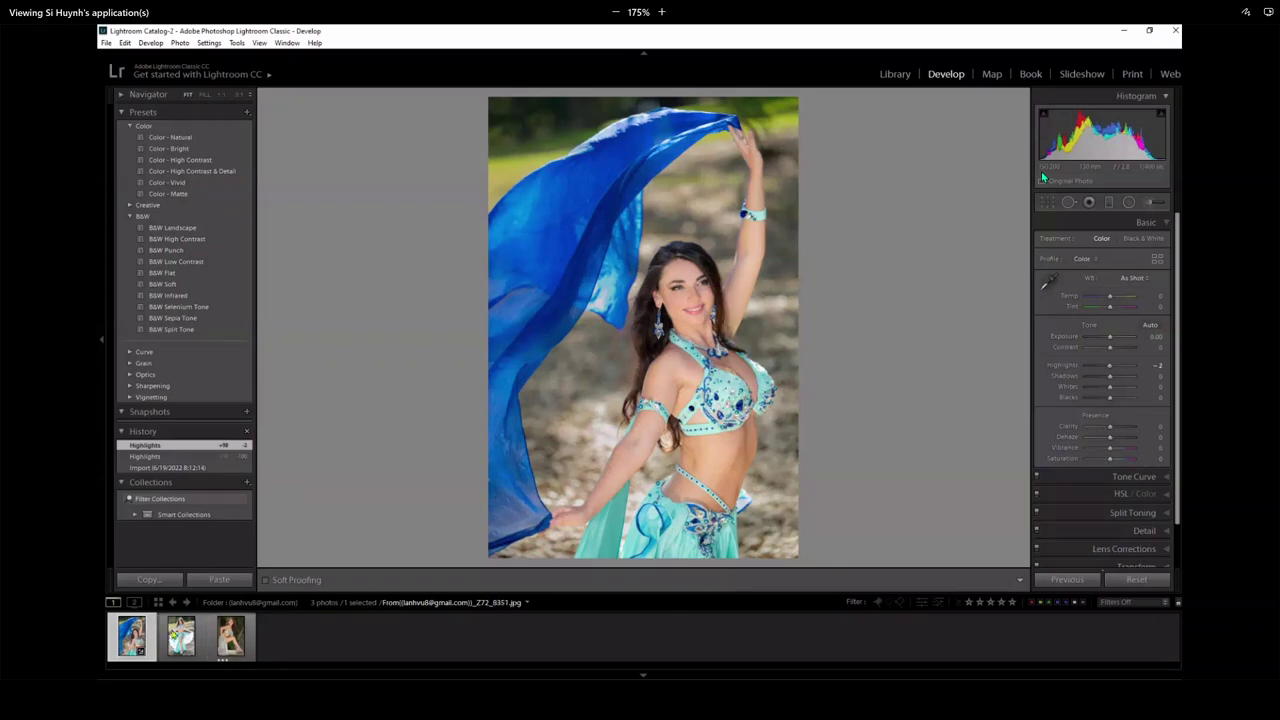
- Open the full-length photo of the dancer spreading her skirt, and examine the face and backlit hair at 1:1
left_click(174, 638)
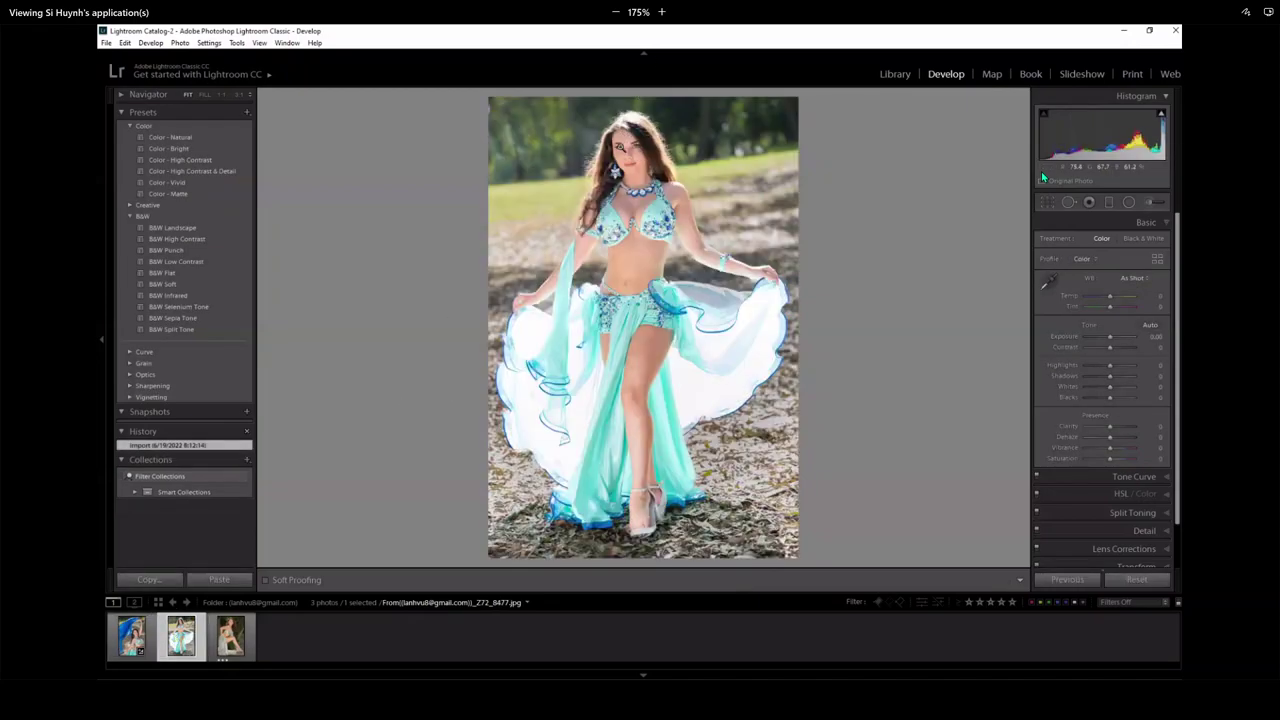
left_click(620, 157)
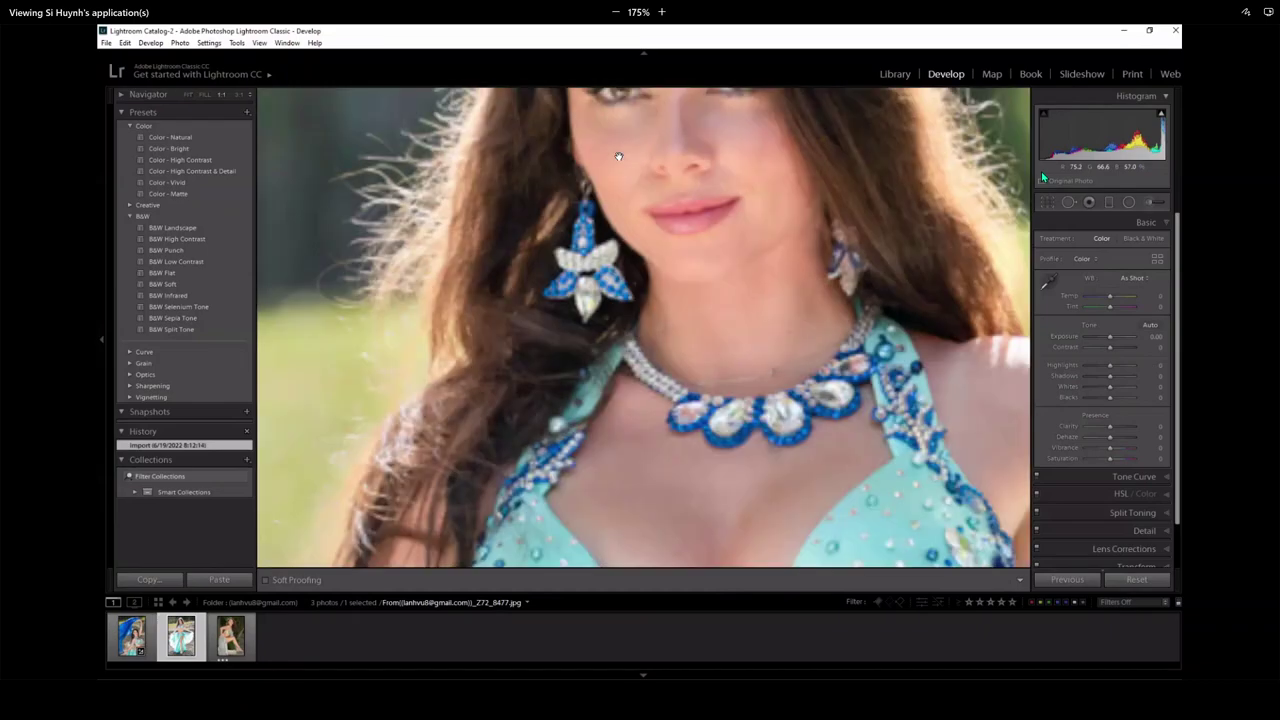
left_click_drag(795, 104, 720, 334)
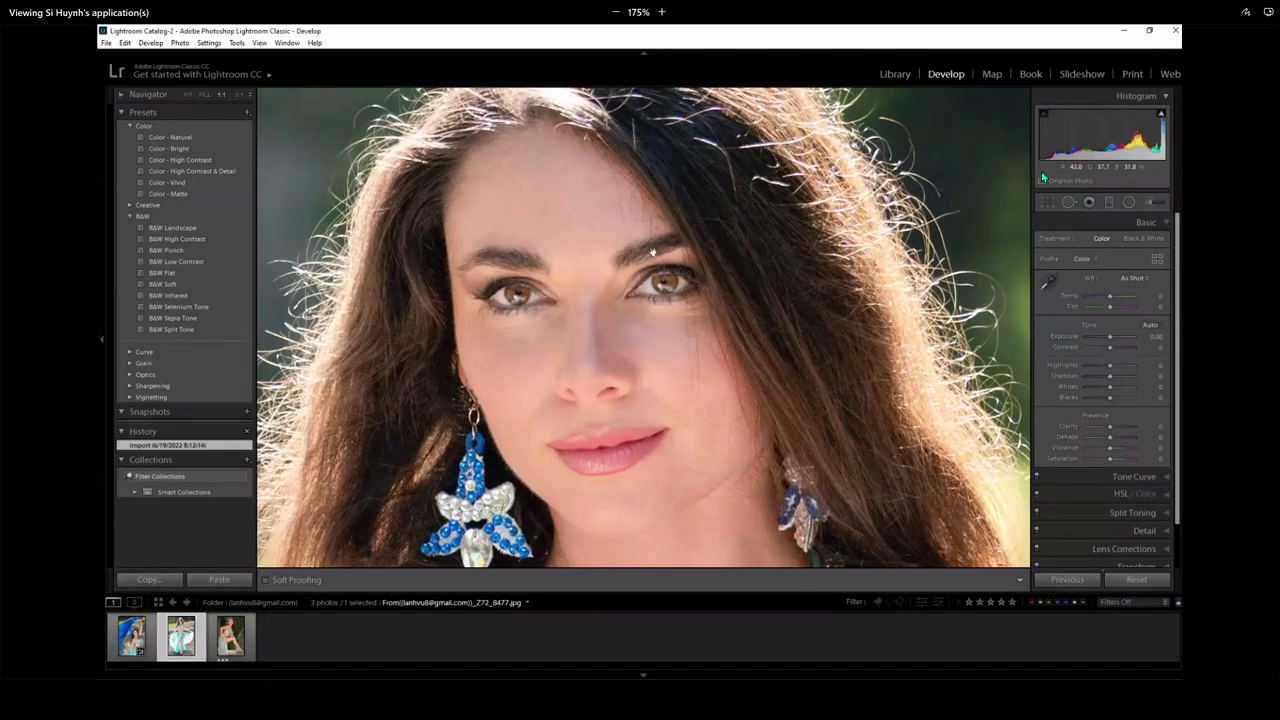
- Examine the necklace, earrings, face and backlit hair against the background at 1:1, and return to the full image
left_click_drag(684, 476, 809, 156)
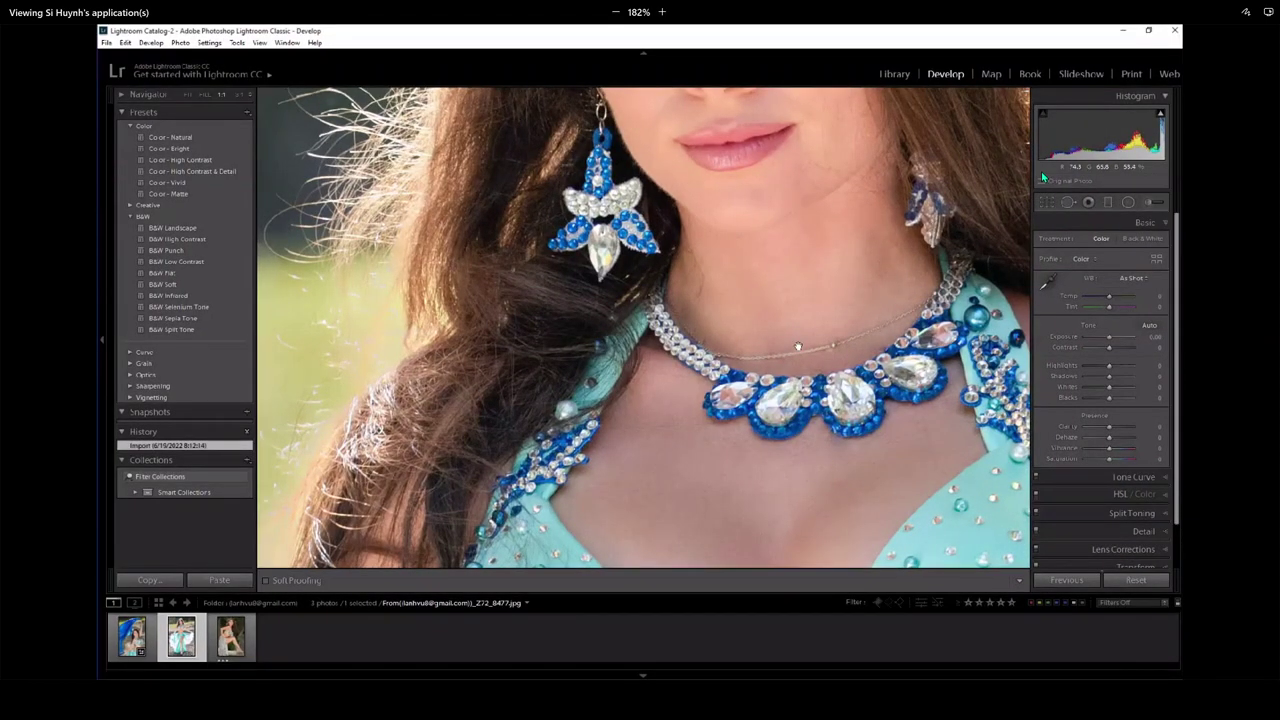
left_click_drag(780, 220, 654, 346)
left_click_drag(660, 222, 642, 279)
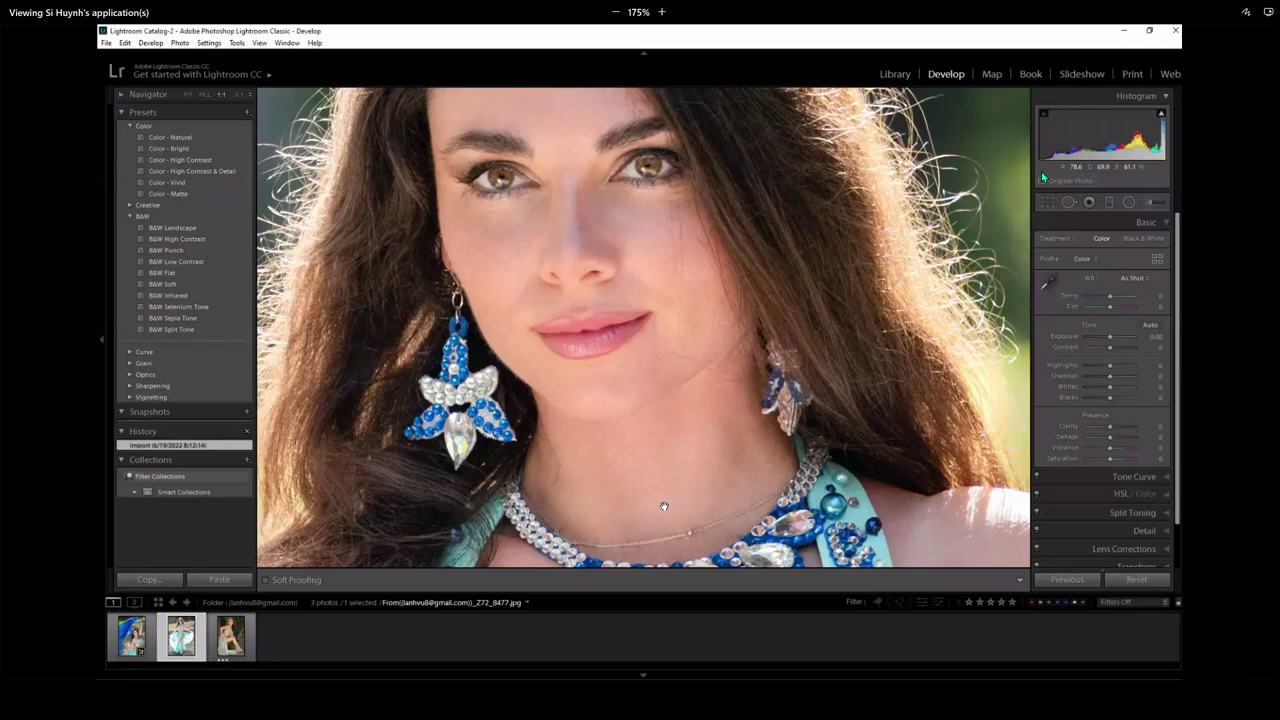
left_click_drag(659, 212, 594, 256)
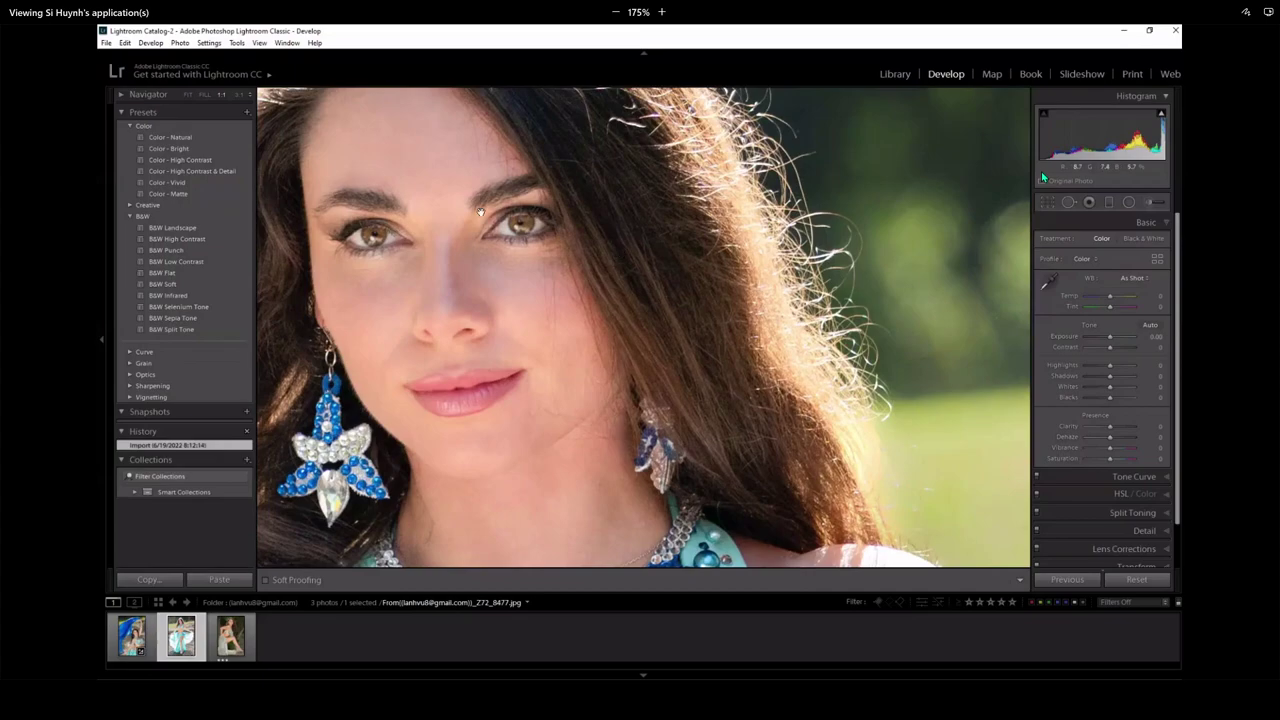
scroll(501, 287, "up", 2)
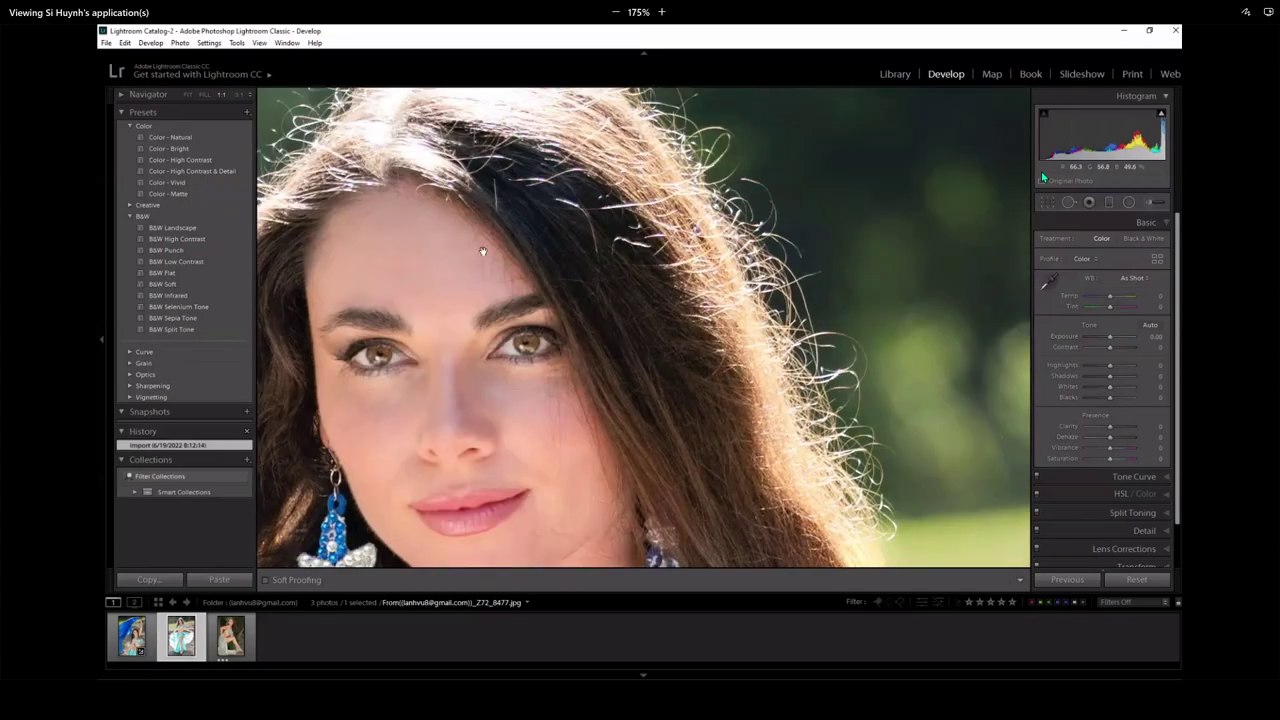
left_click(555, 403)
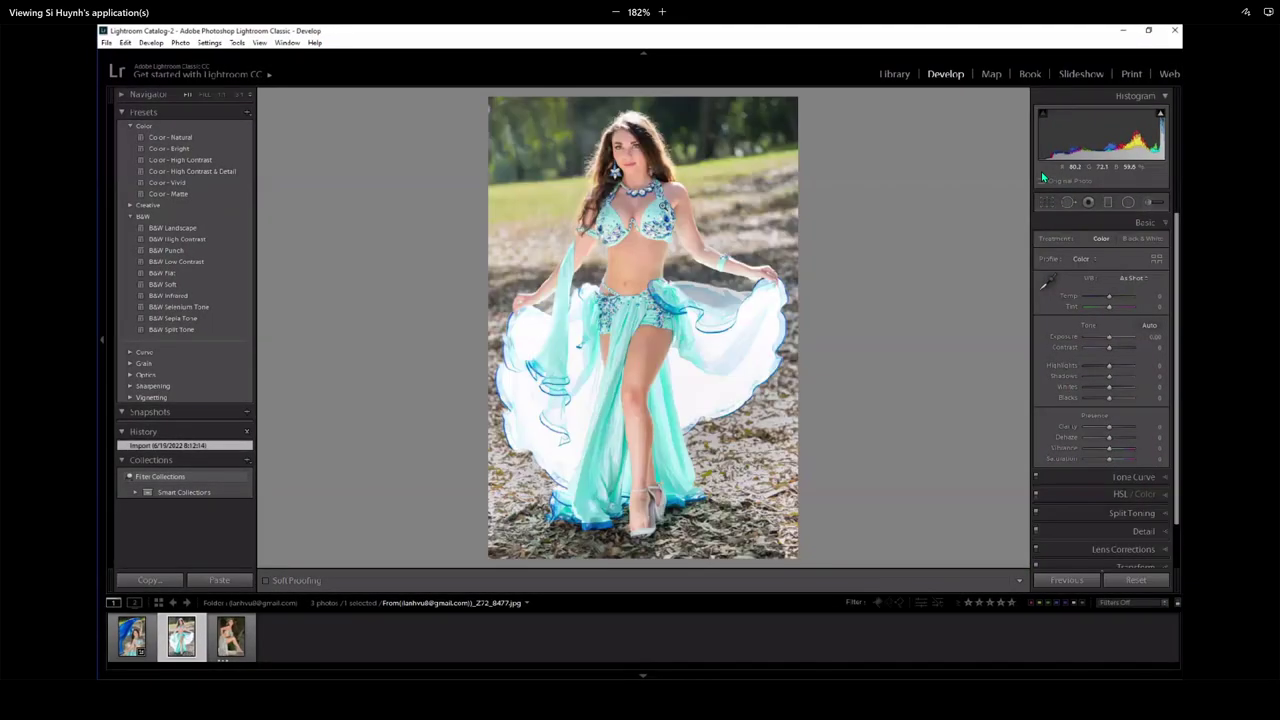
- Examine the face at 1:1, compare the eye, mouth and cheek skin at 3:1, and return to the full image
left_click(655, 305)
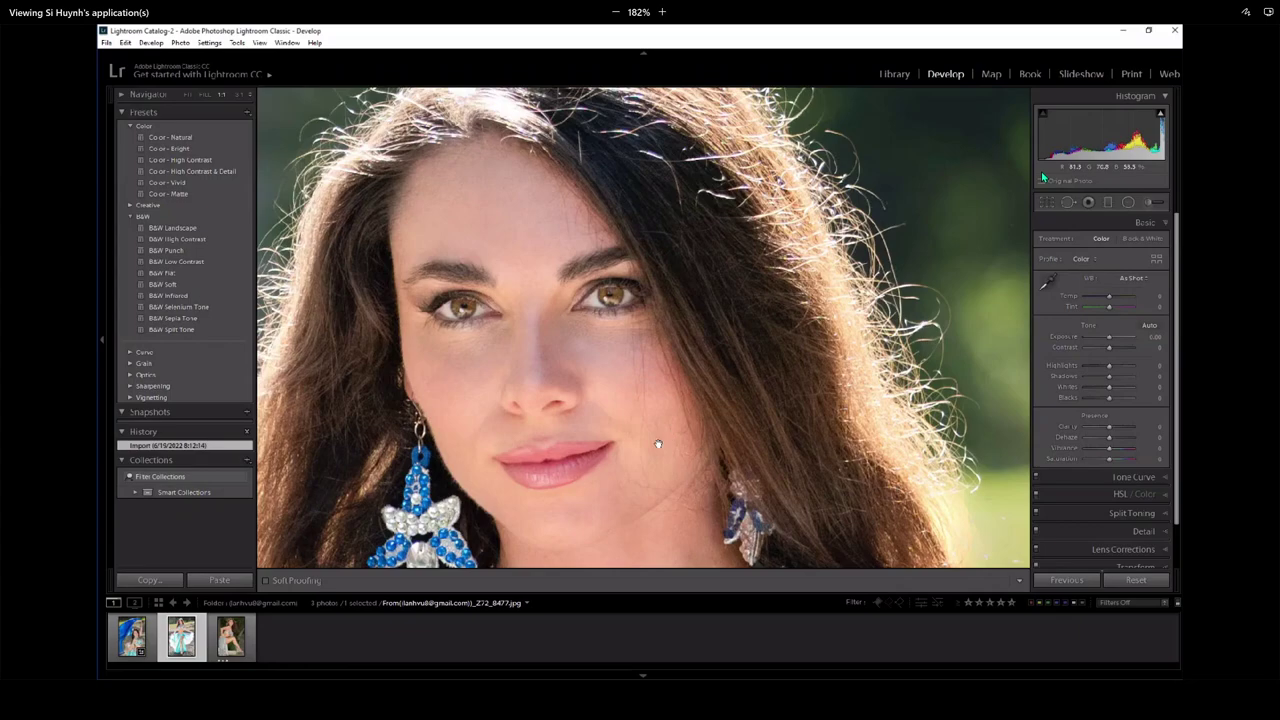
left_click_drag(658, 443, 576, 453)
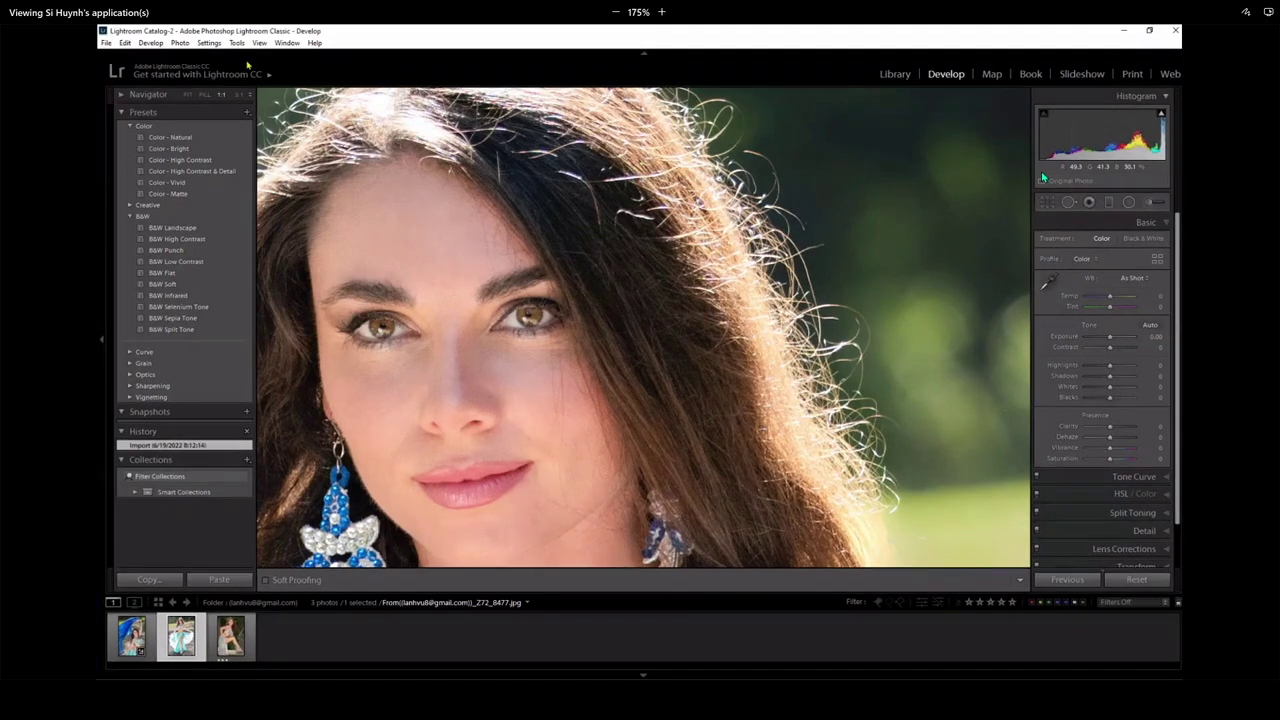
left_click(239, 95)
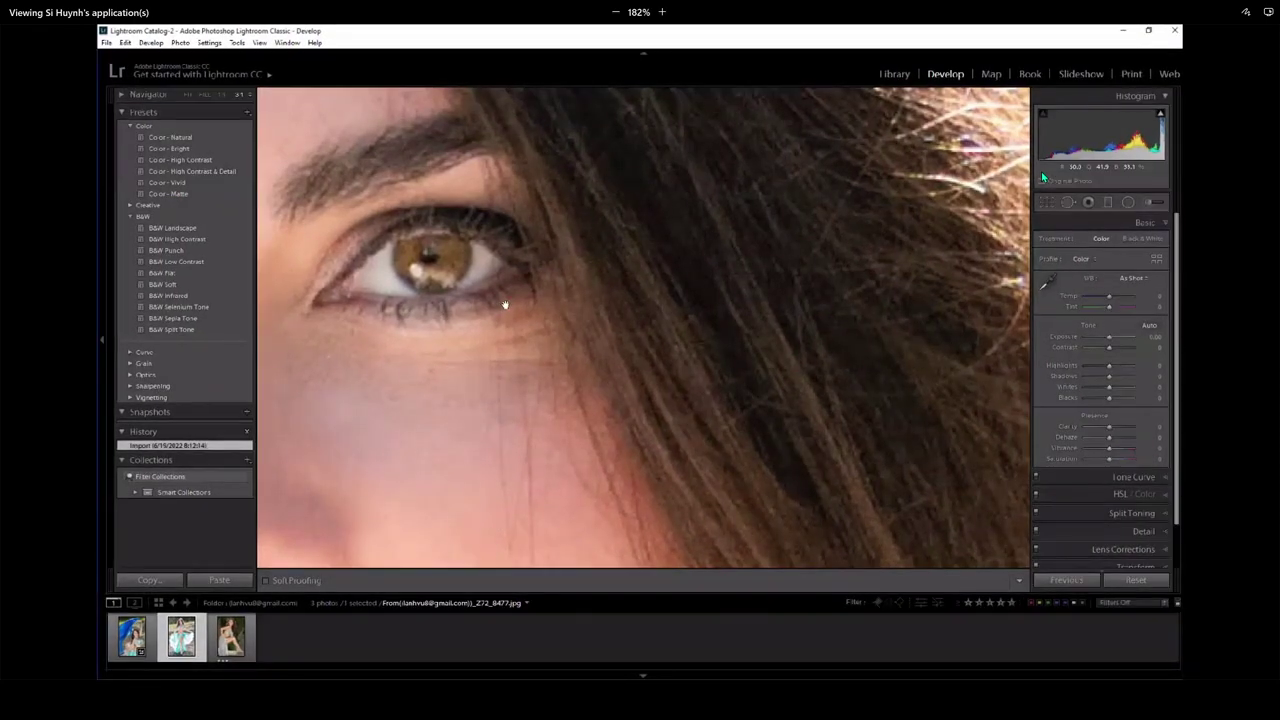
scroll(751, 409, "down", 5)
left_click_drag(751, 409, 677, 263)
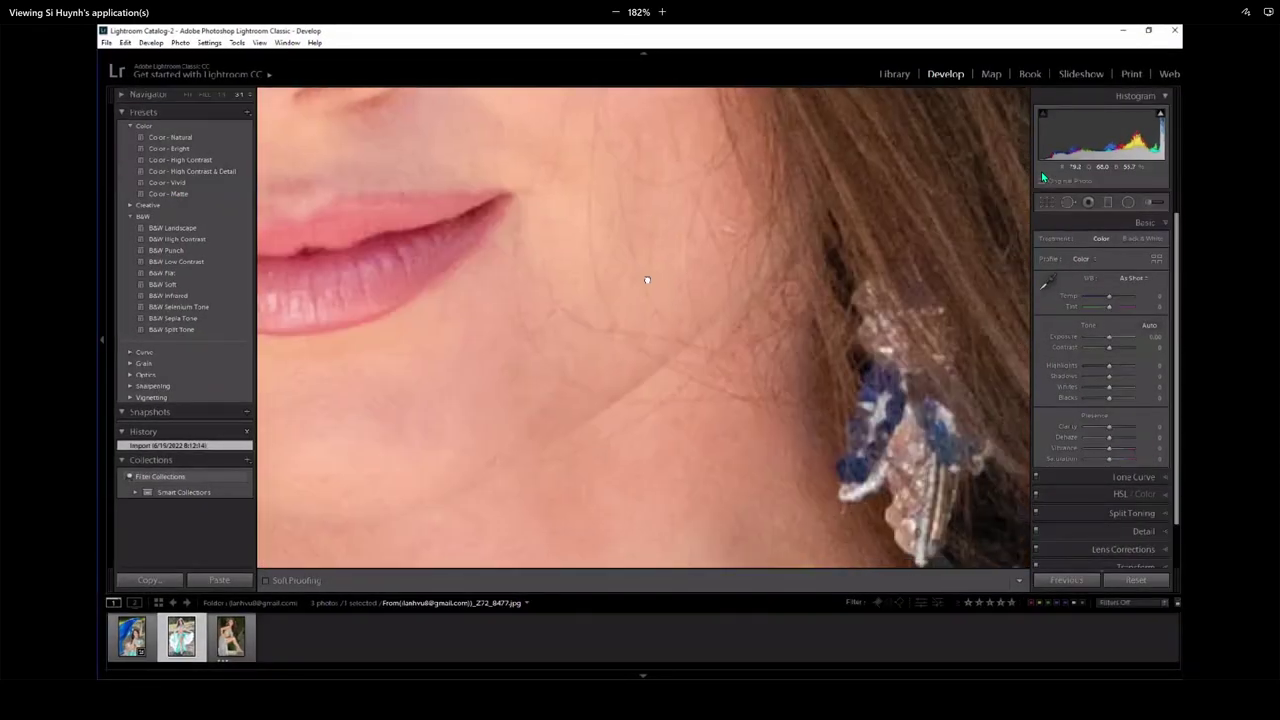
scroll(511, 208, "up", 2)
left_click_drag(511, 208, 526, 311)
left_click(517, 266)
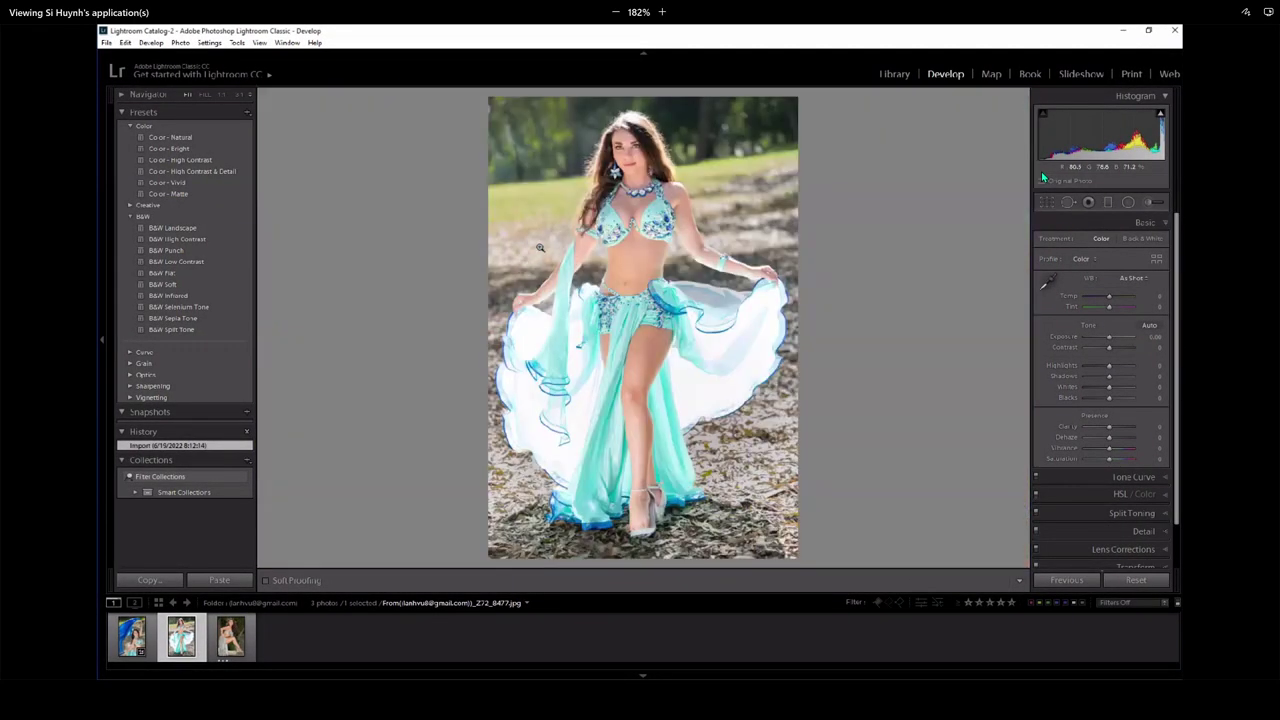
- Examine the eye and cheek, and the white fabric of the spread skirt, at 3:1, returning to the full image
left_click(636, 139)
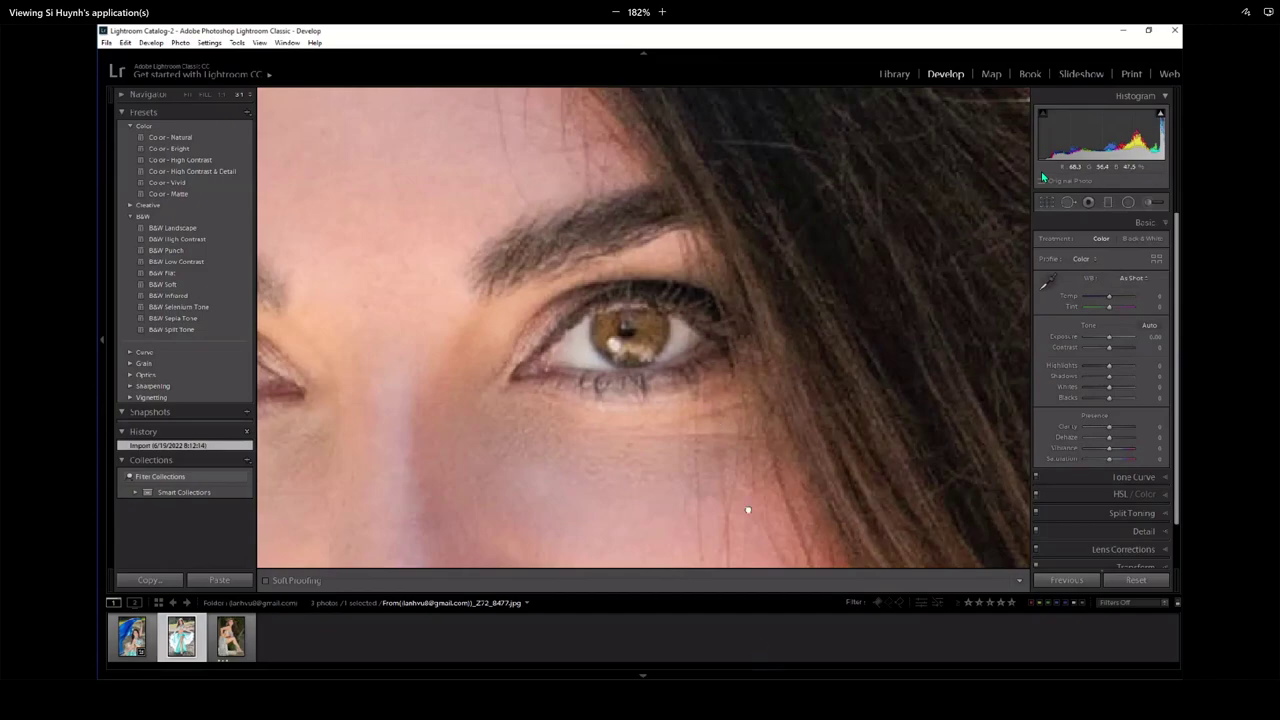
left_click_drag(746, 509, 723, 372)
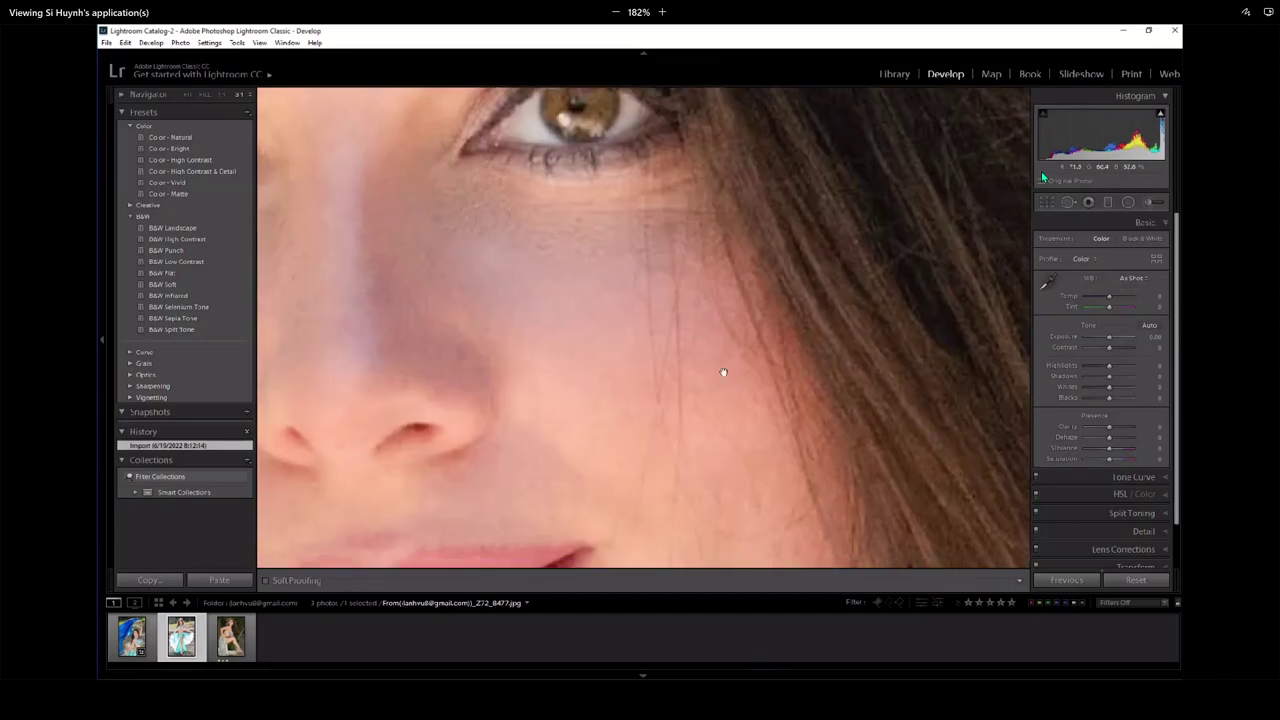
left_click(601, 401)
left_click(604, 403)
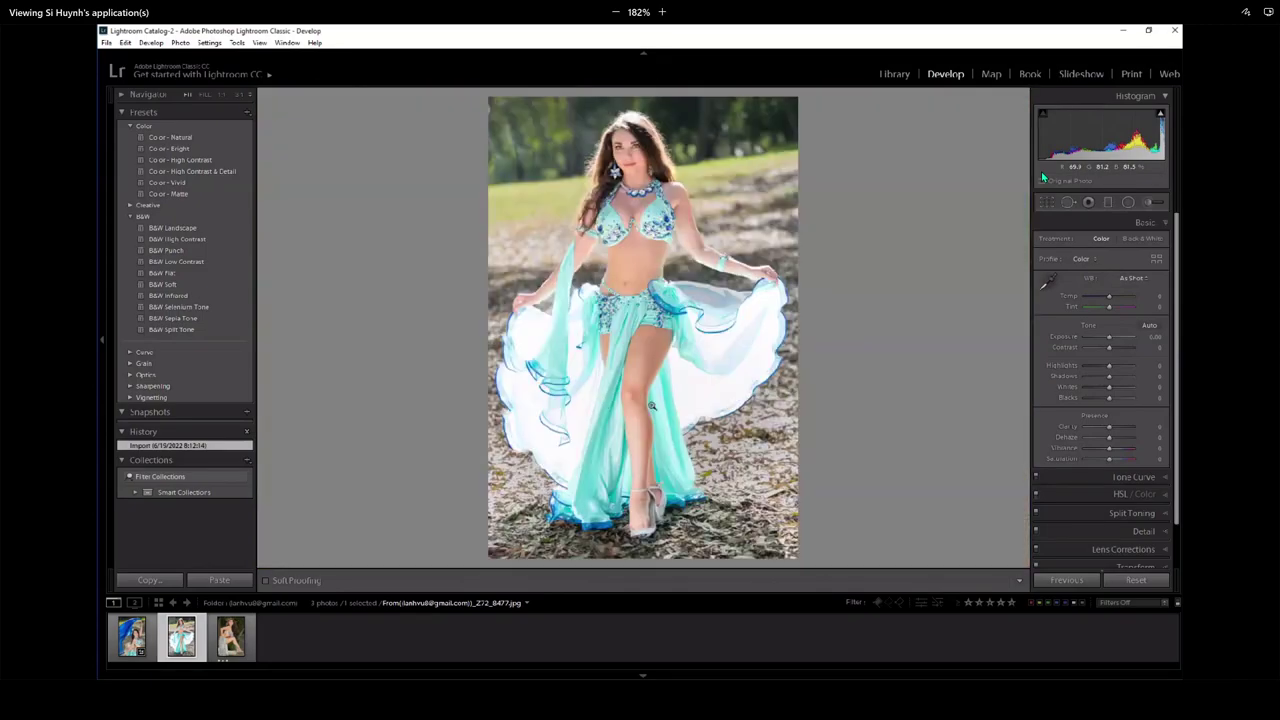
left_click(727, 375)
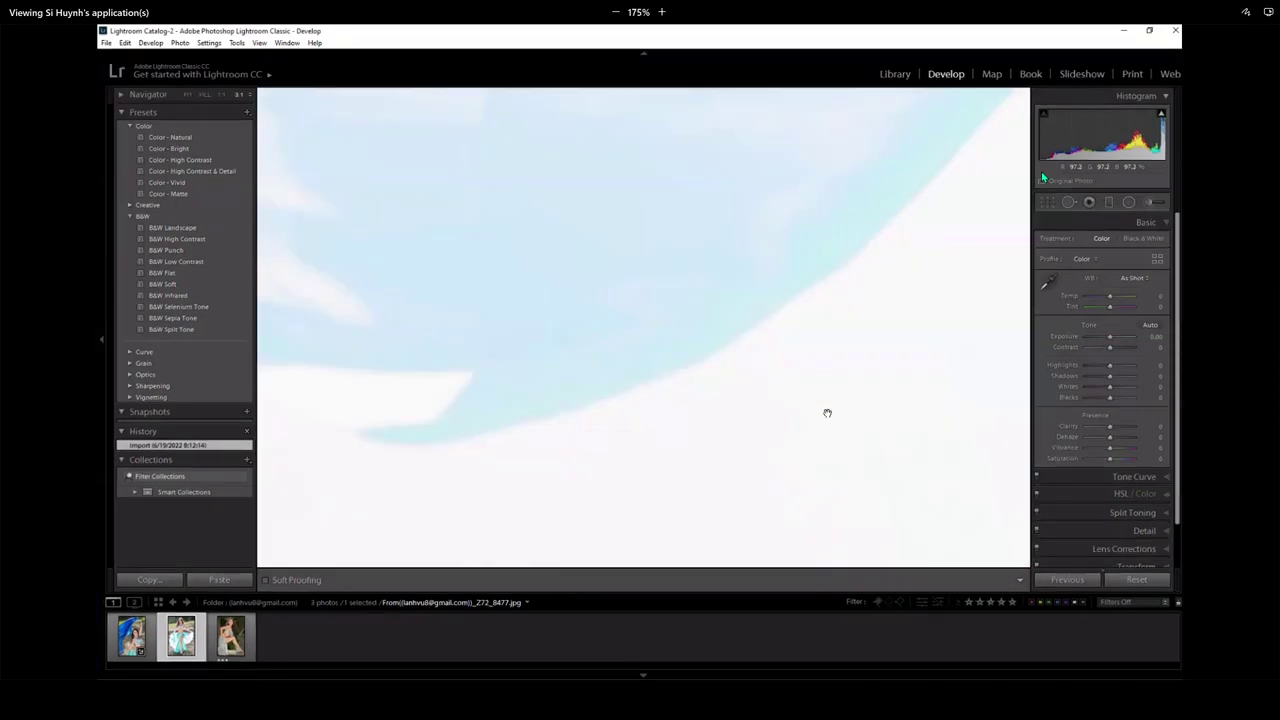
left_click(827, 413)
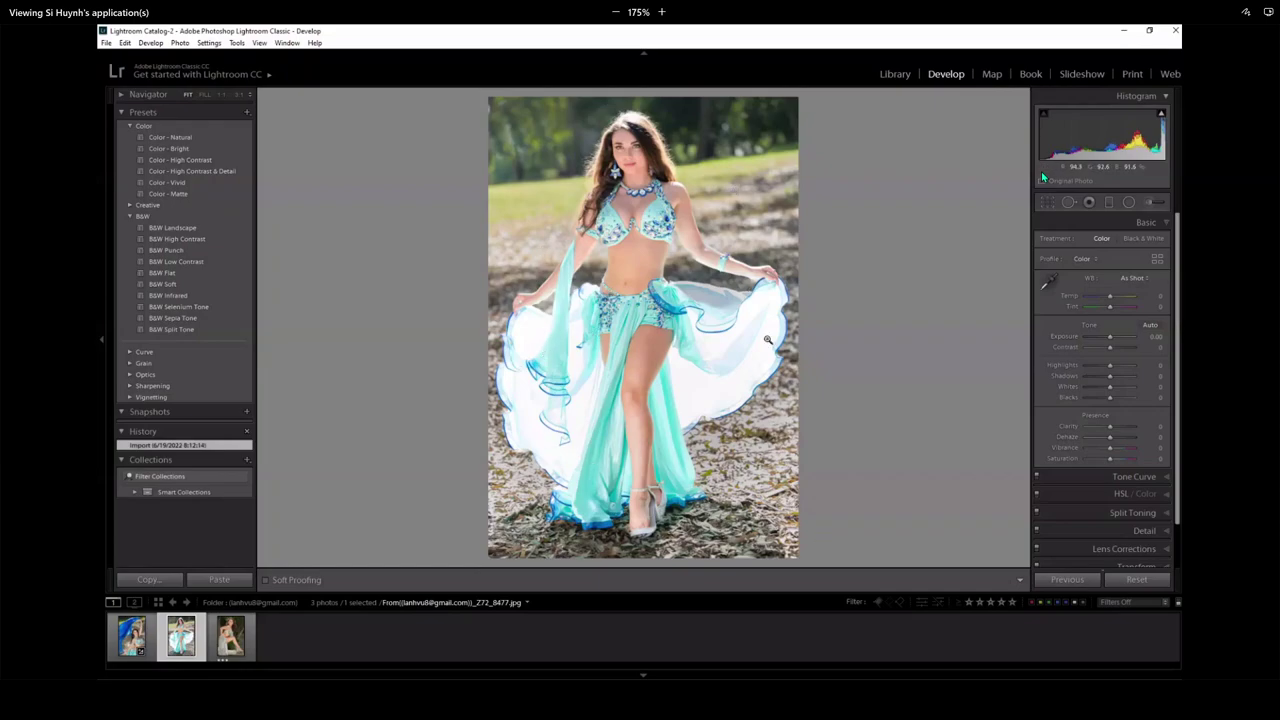
- Overlay the photo's exposure and lens data on the image, and examine the earring and side of the face at 3:1
key("i")
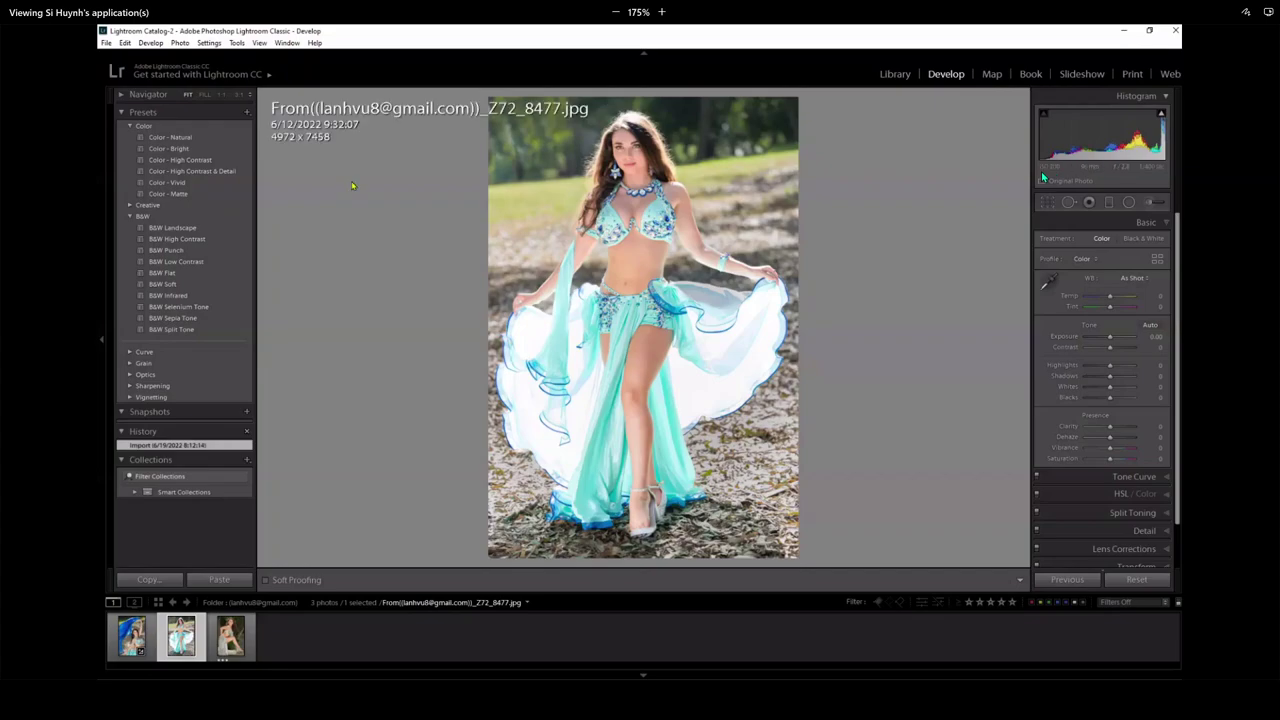
key("i")
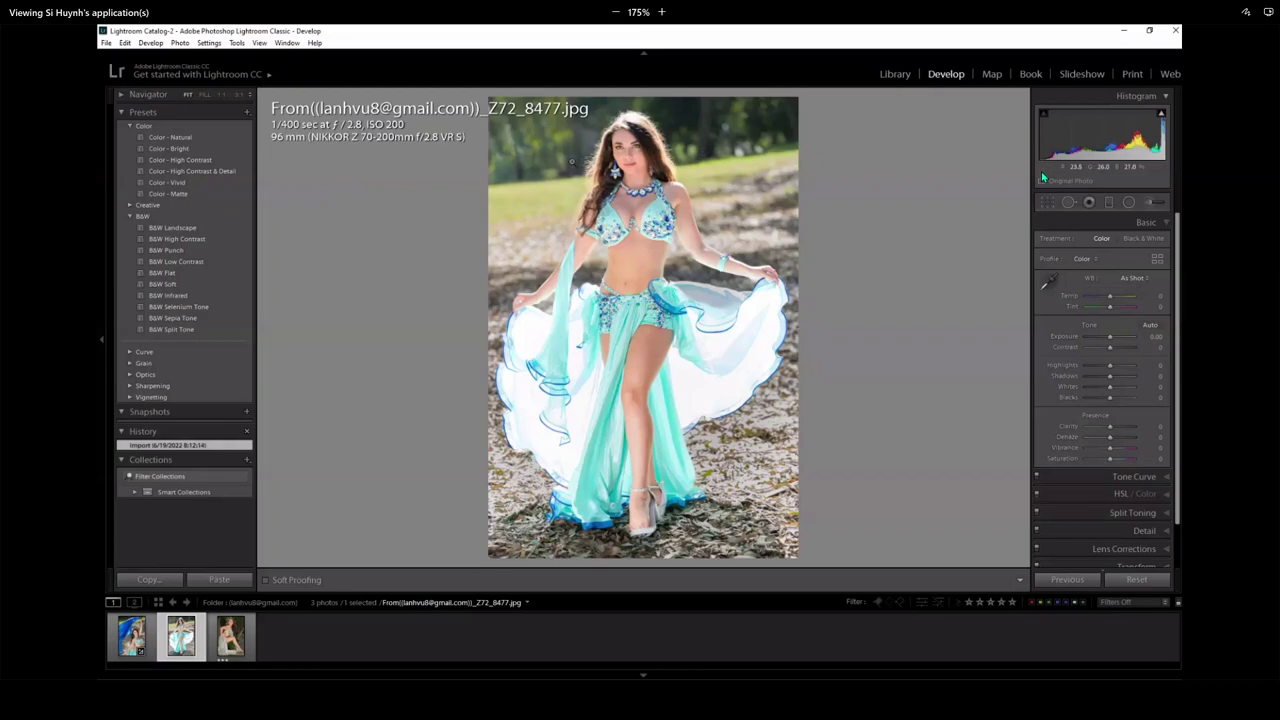
left_click(616, 159)
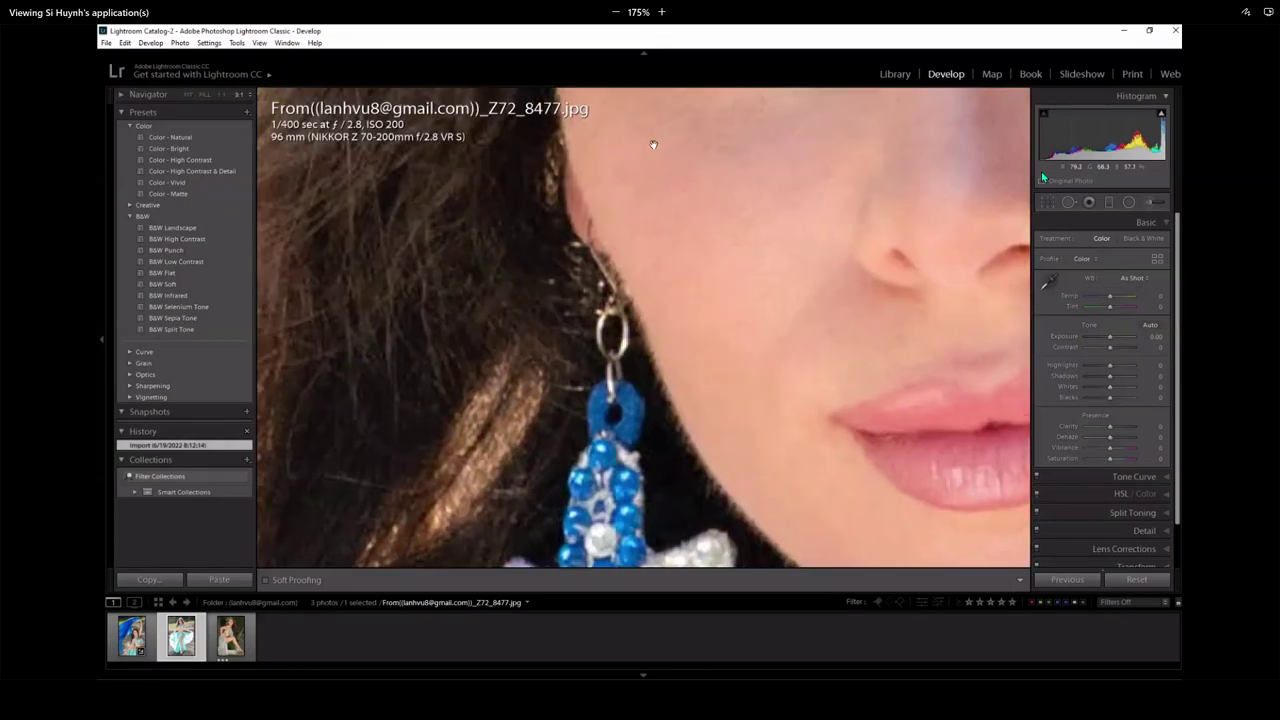
left_click_drag(654, 143, 705, 323)
left_click(714, 298)
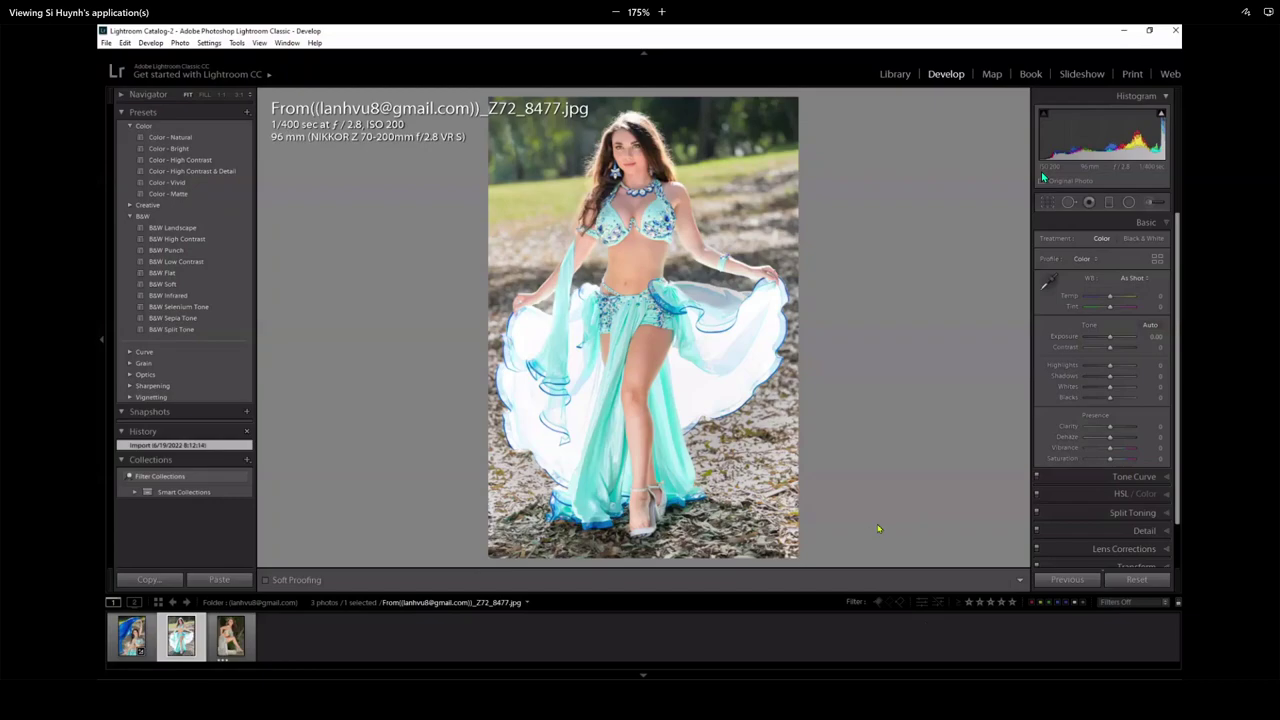
- Examine the neck, the thin chain and the jewelled necklace at 3:1
left_click(634, 164)
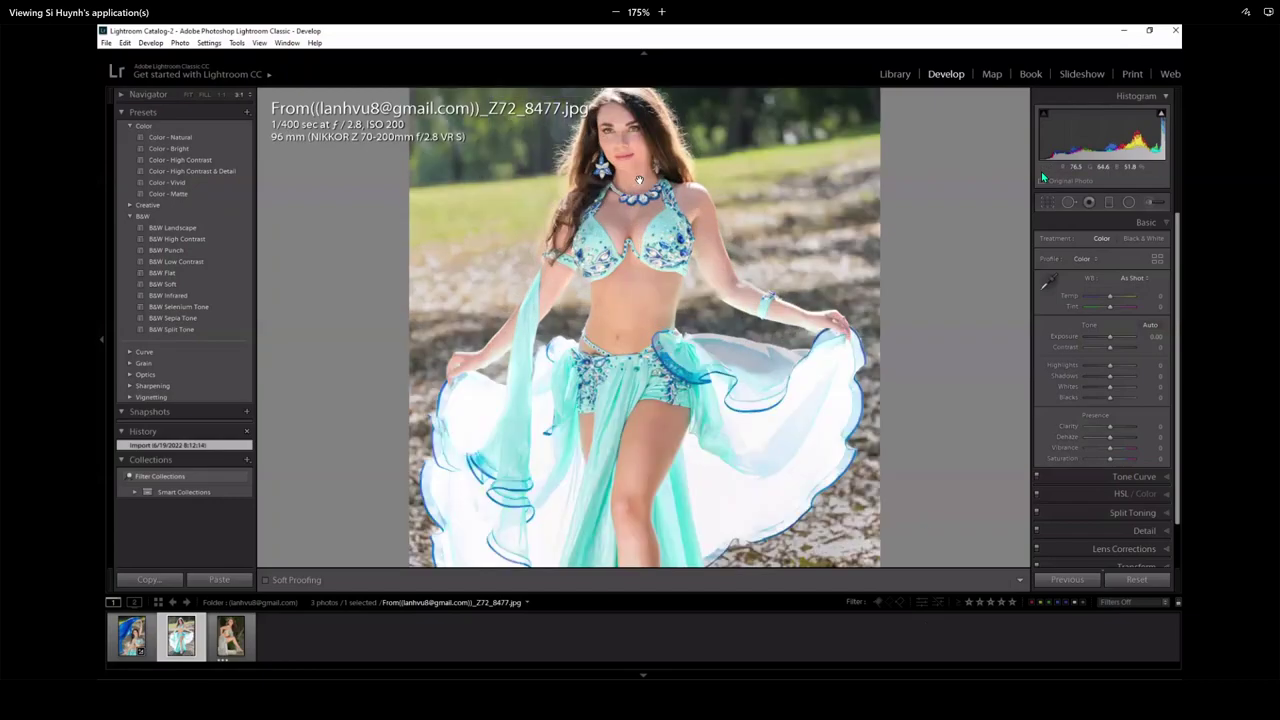
left_click(747, 274)
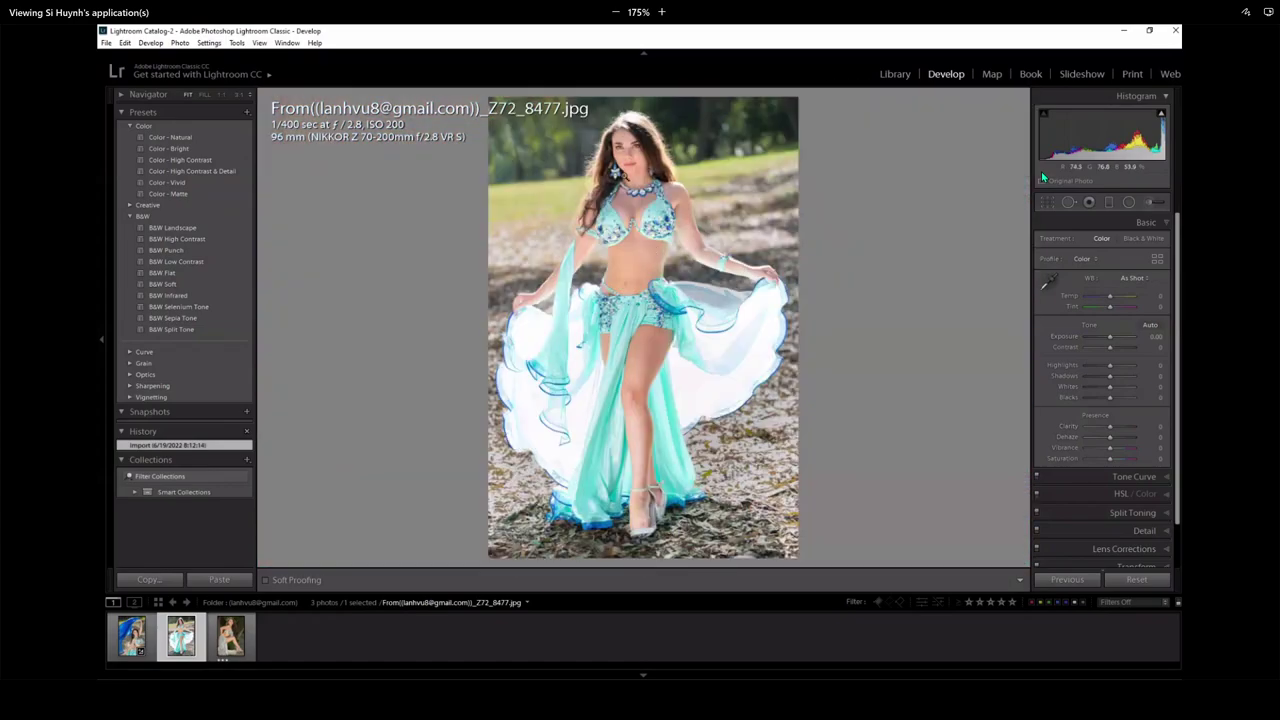
left_click(630, 177)
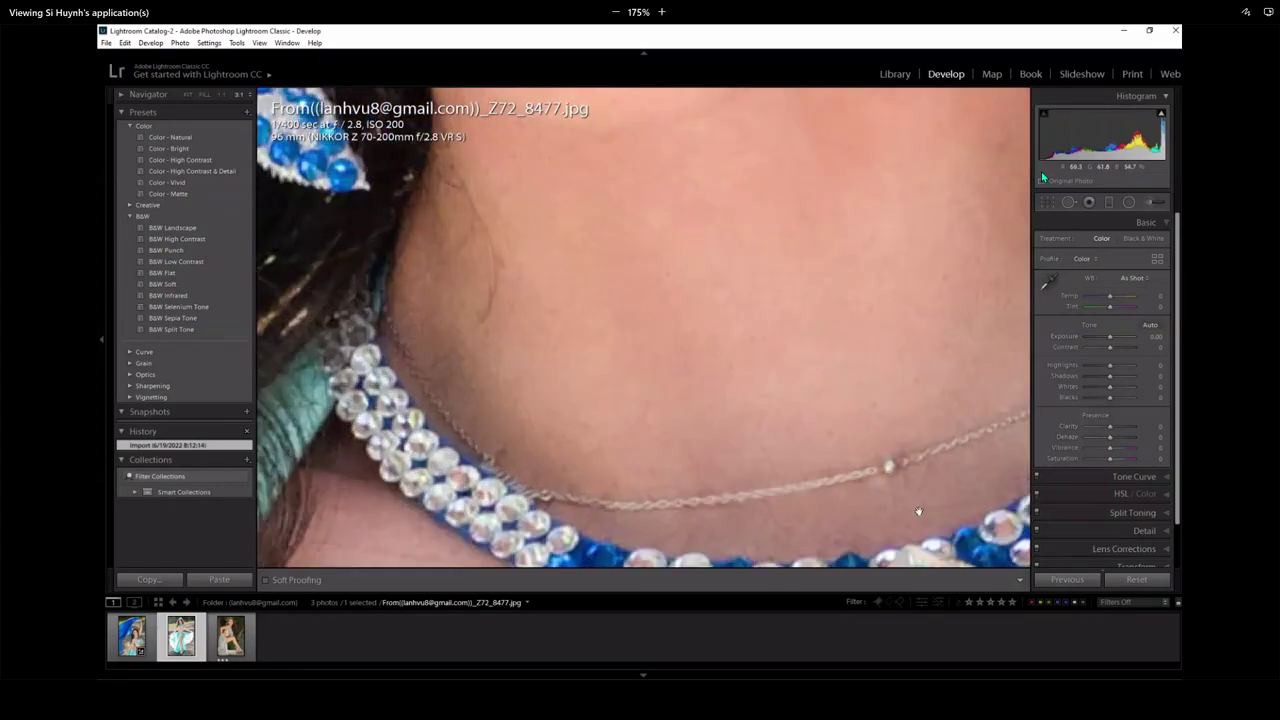
left_click_drag(918, 512, 494, 409)
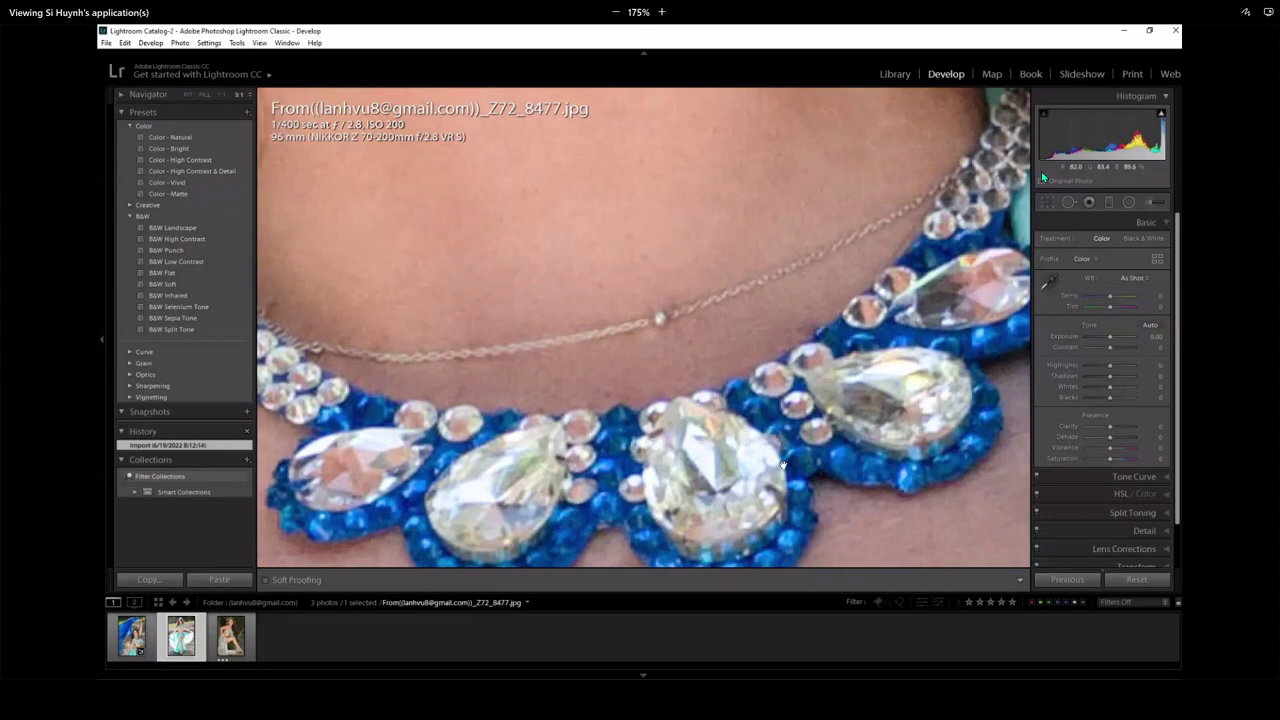
- Examine the photo at 1:1 from the necklace down over the beaded top, midriff and belt to the thigh
left_click(222, 94)
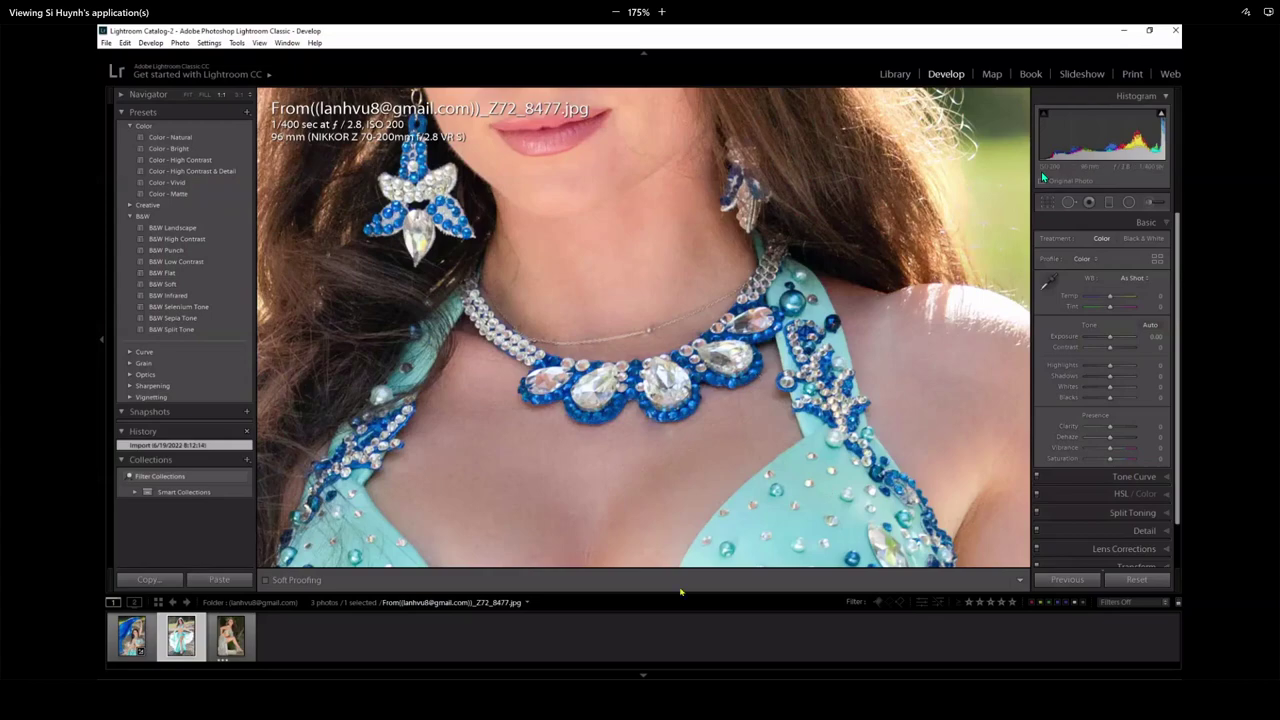
scroll(683, 545, "down", 5)
left_click_drag(683, 545, 864, 445)
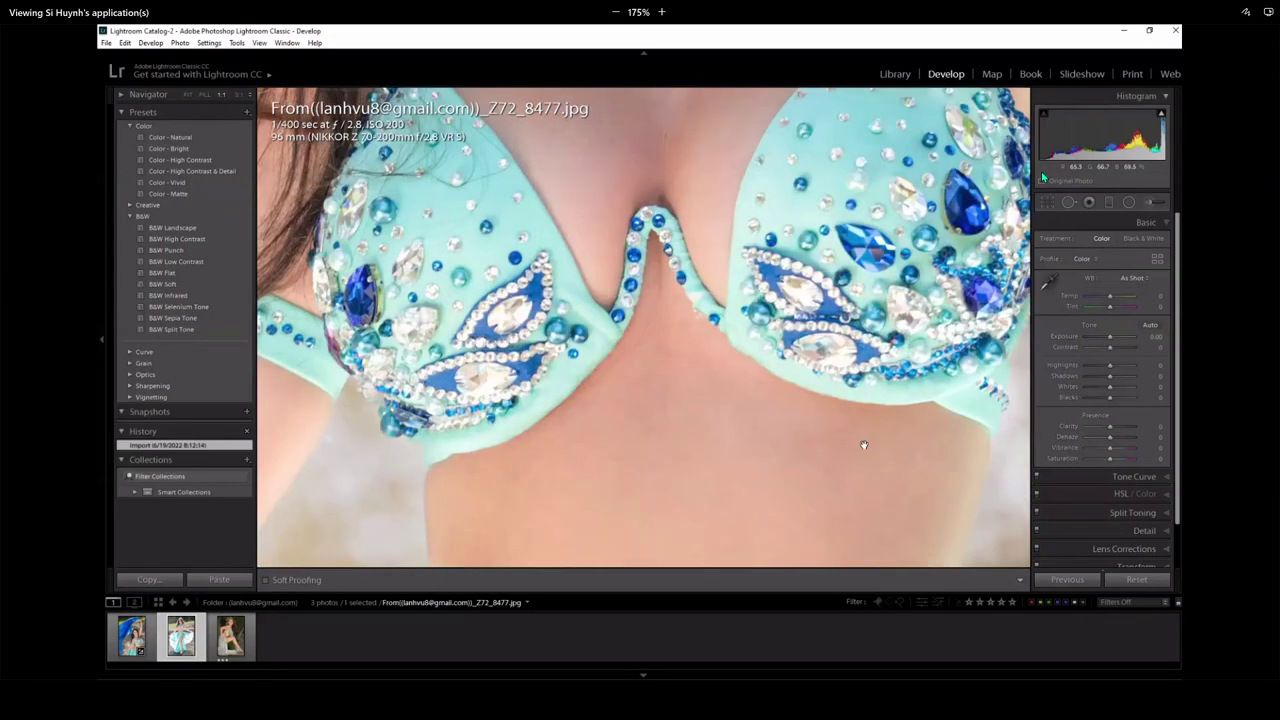
scroll(833, 487, "down", 3)
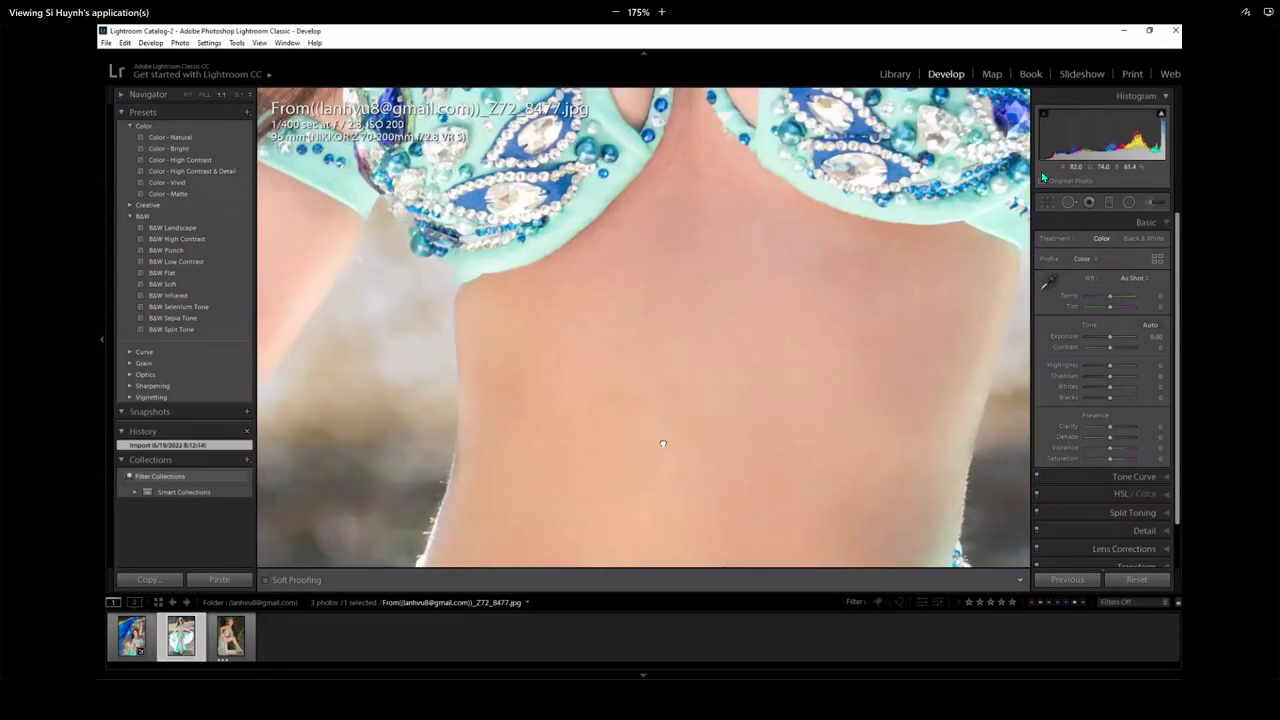
scroll(663, 443, "up", 3)
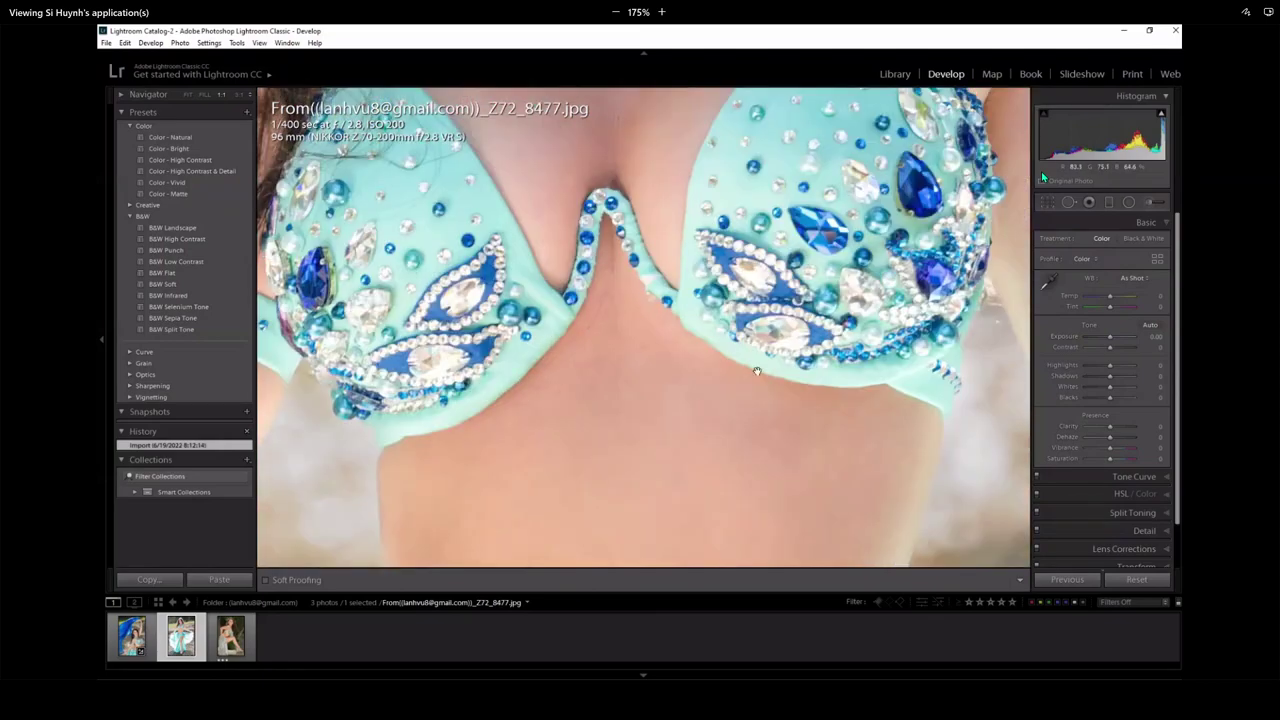
scroll(745, 470, "down", 10)
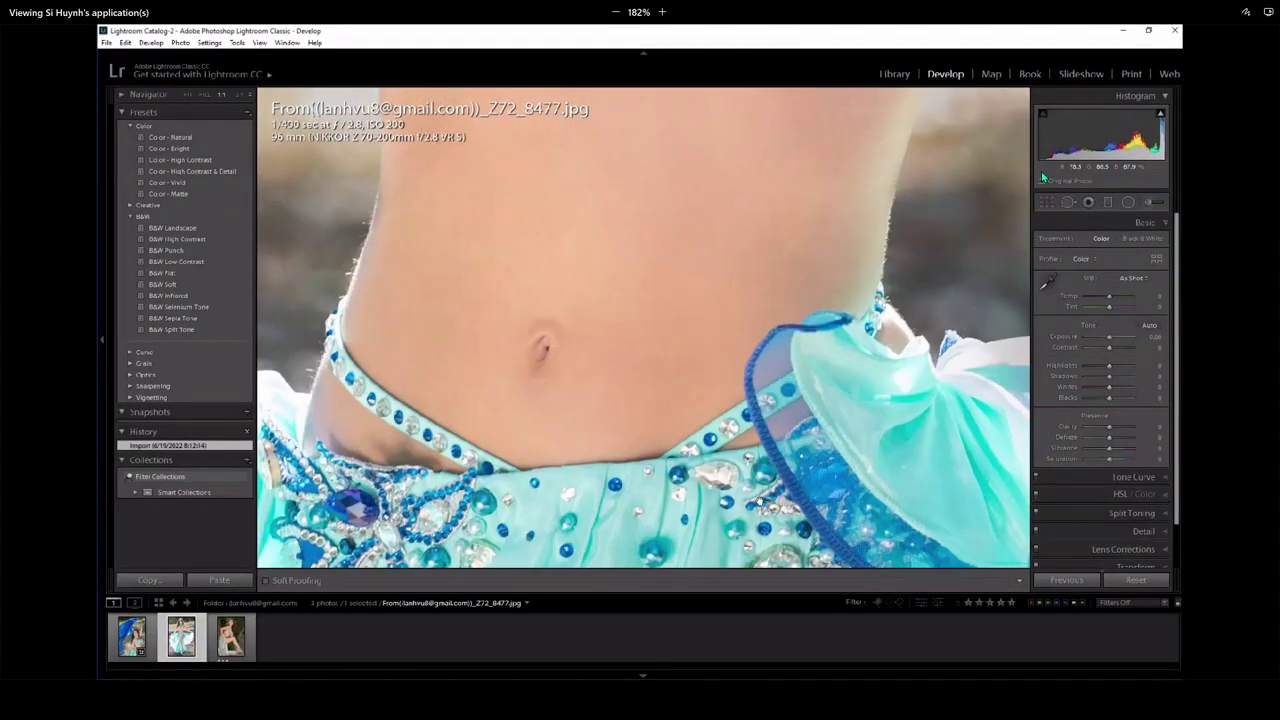
scroll(867, 341, "down", 3)
scroll(867, 341, "down", 10)
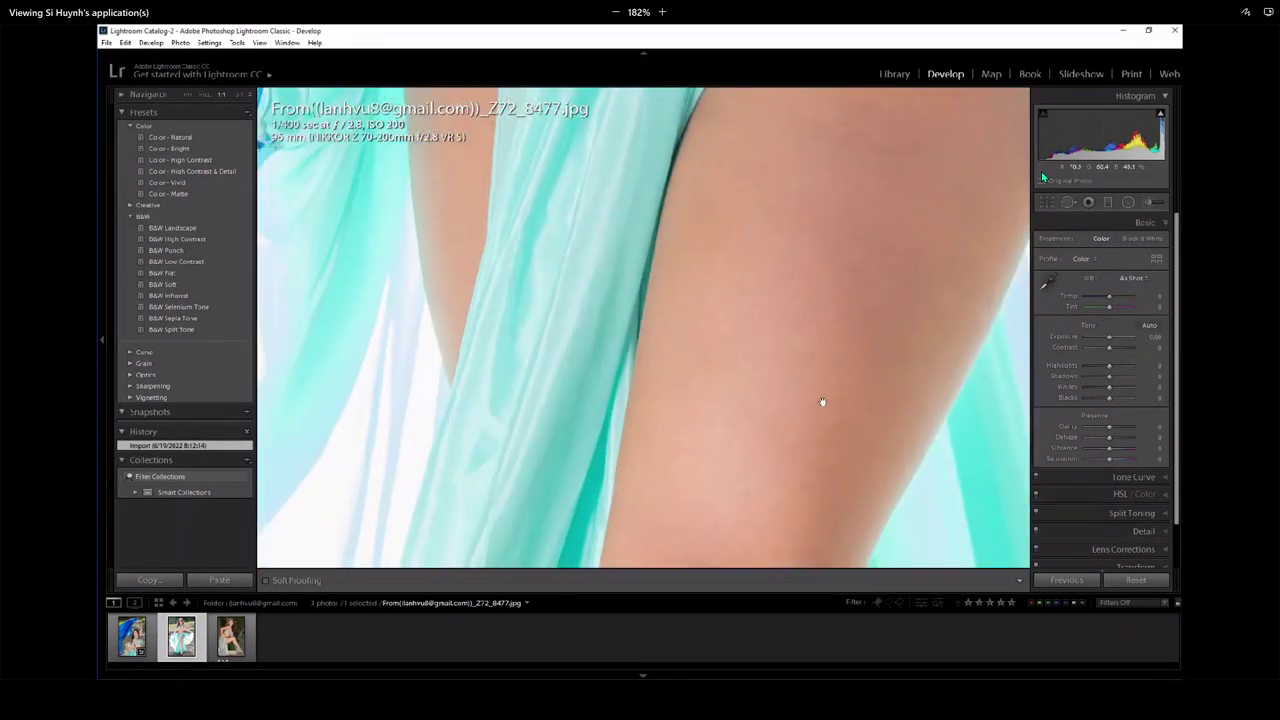
- View the photo at Fill zoom and examine it from the skirt hem, shoes and leafy ground up to the face
left_click(205, 95)
scroll(654, 466, "down", 5)
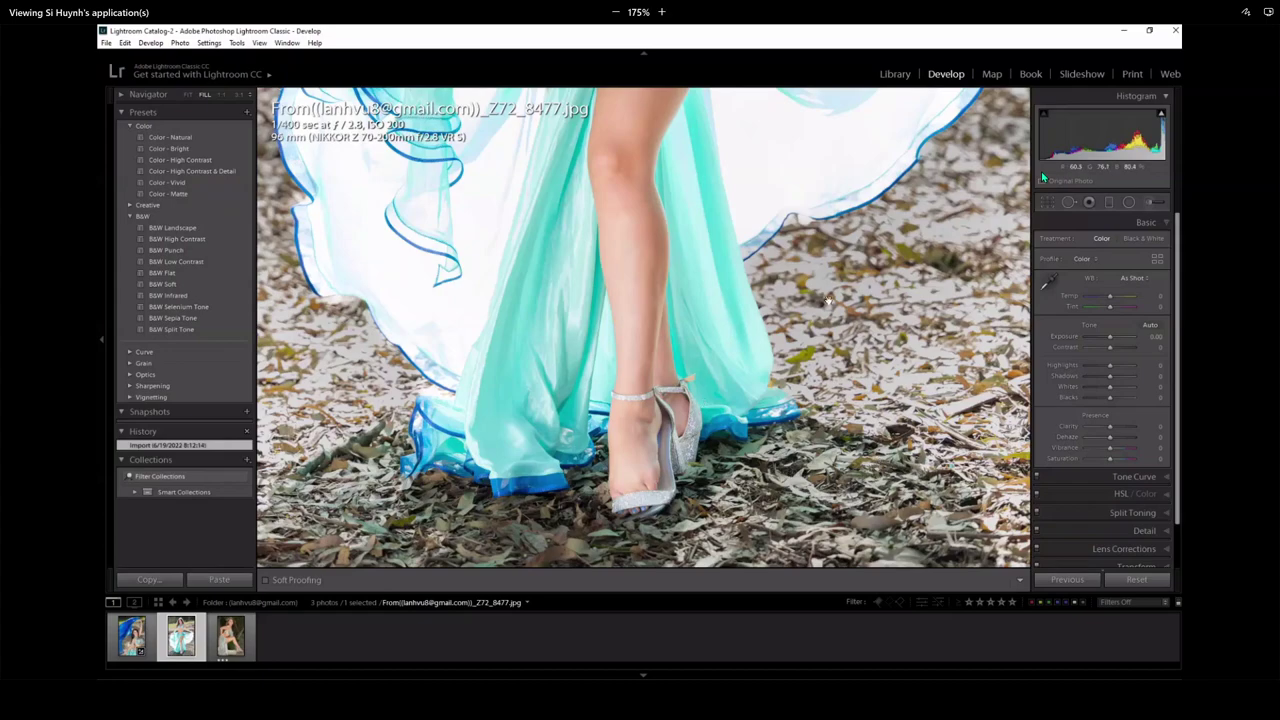
scroll(785, 300, "up", 5)
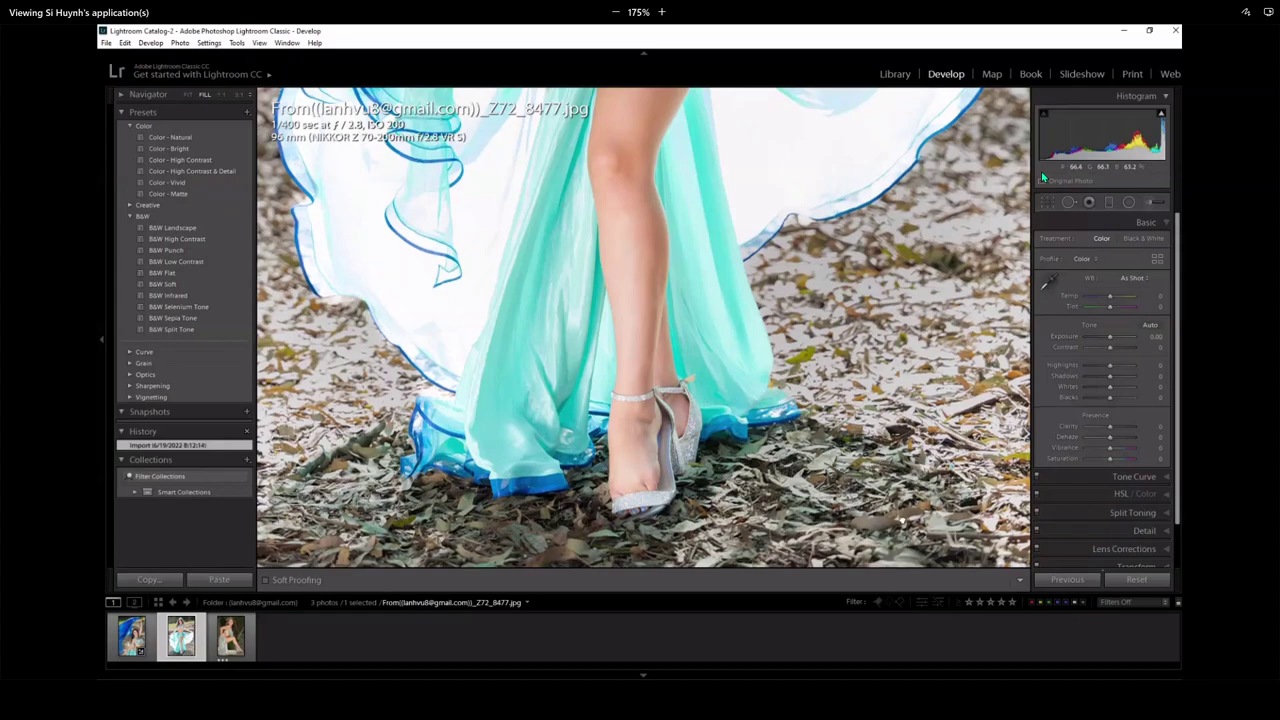
scroll(766, 343, "up", 3)
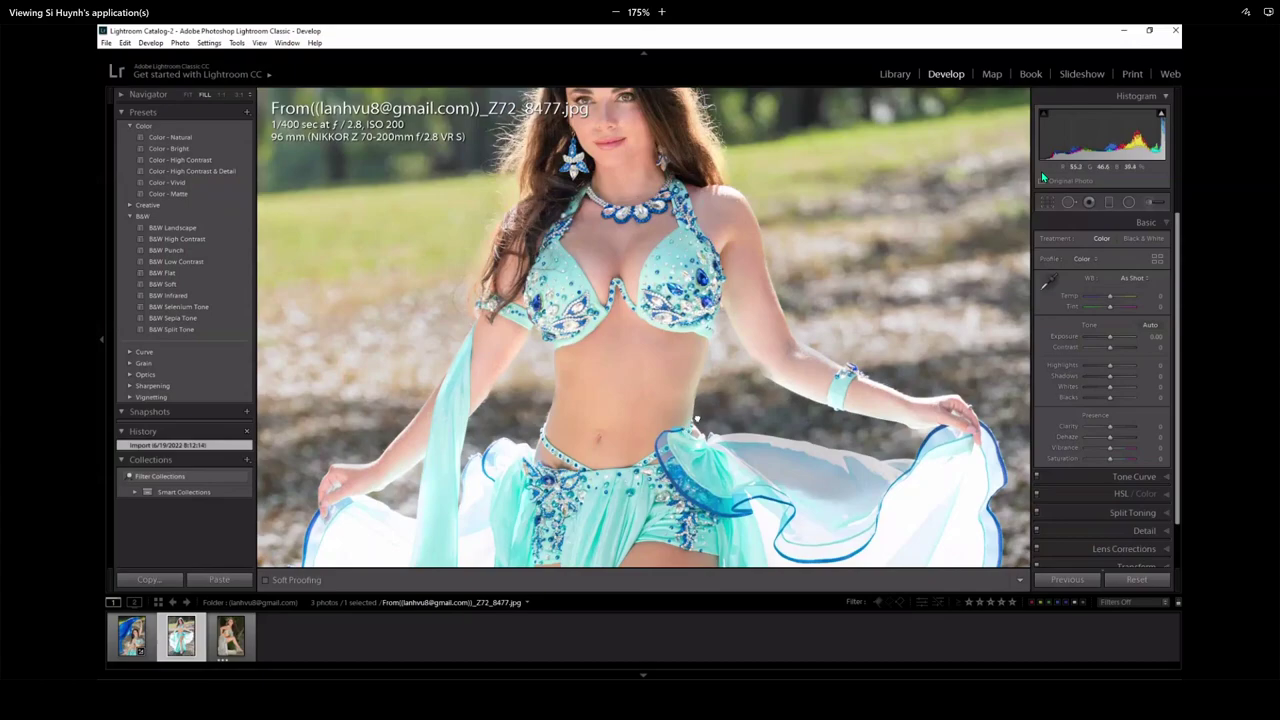
scroll(690, 415, "up", 3)
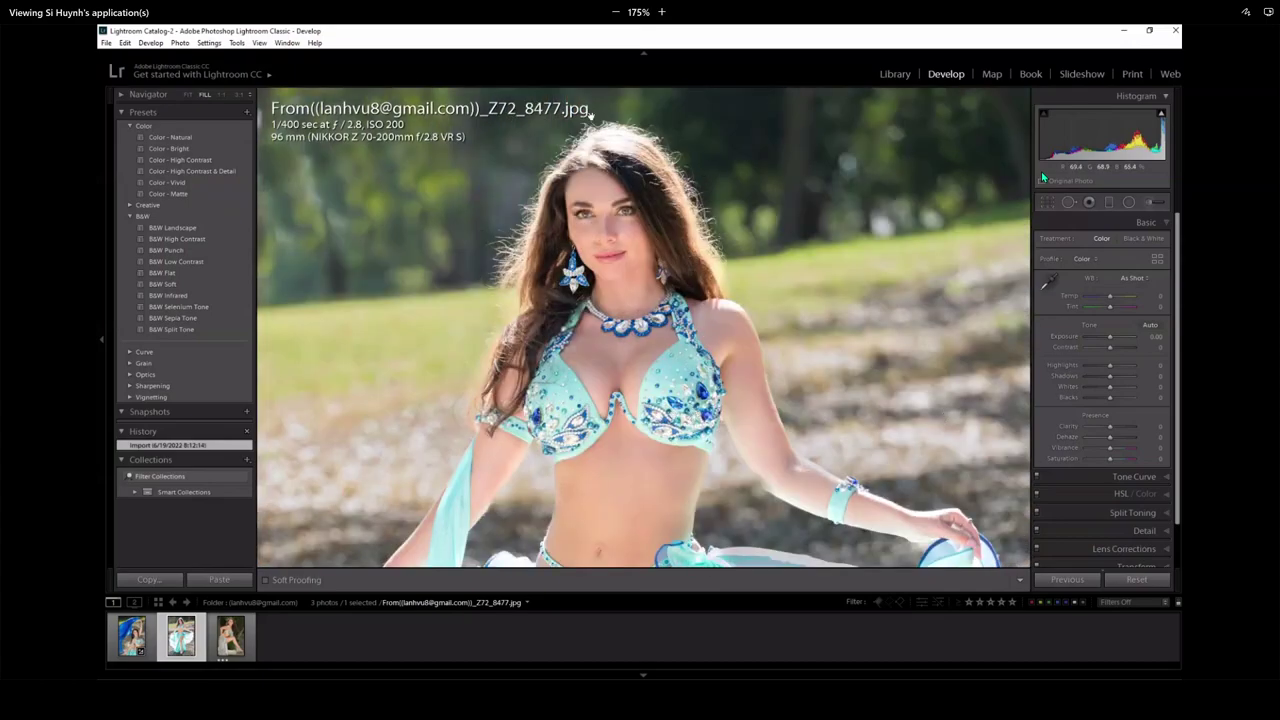
- Examine the backlit hair on the crown and both sides of the head at 1:1
left_click(612, 144)
scroll(612, 144, "up", 3)
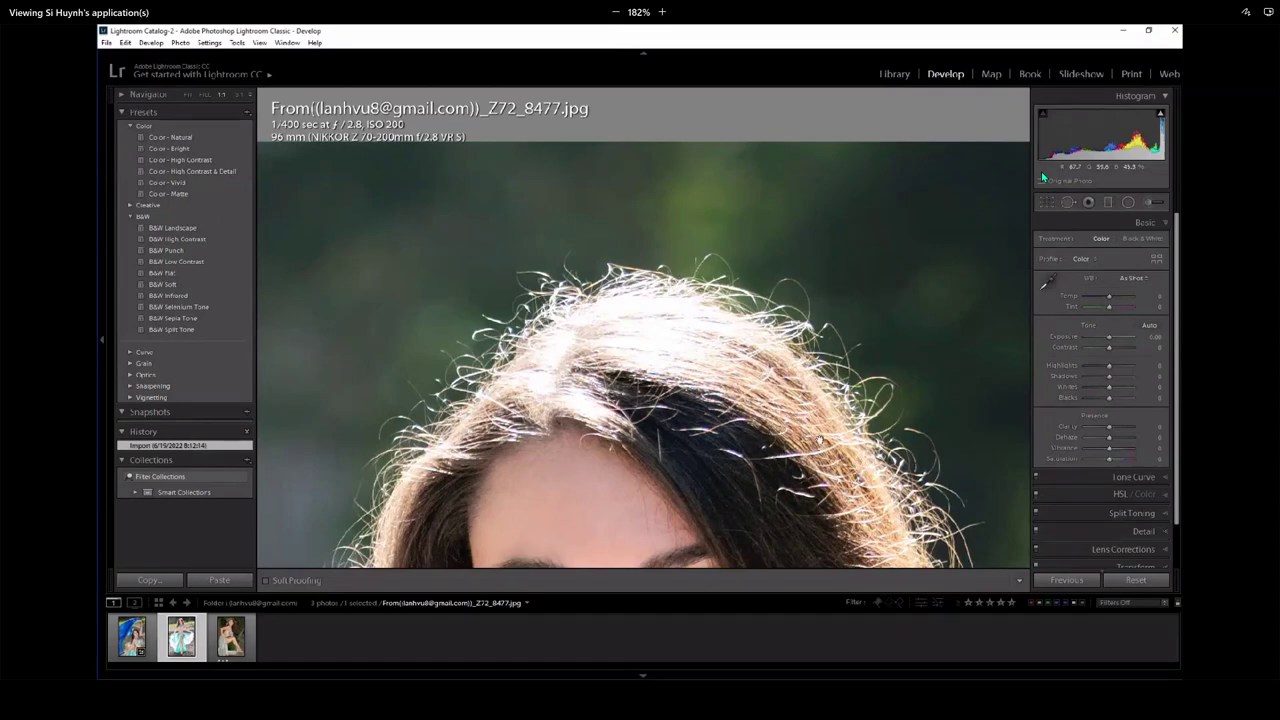
left_click_drag(564, 366, 515, 335)
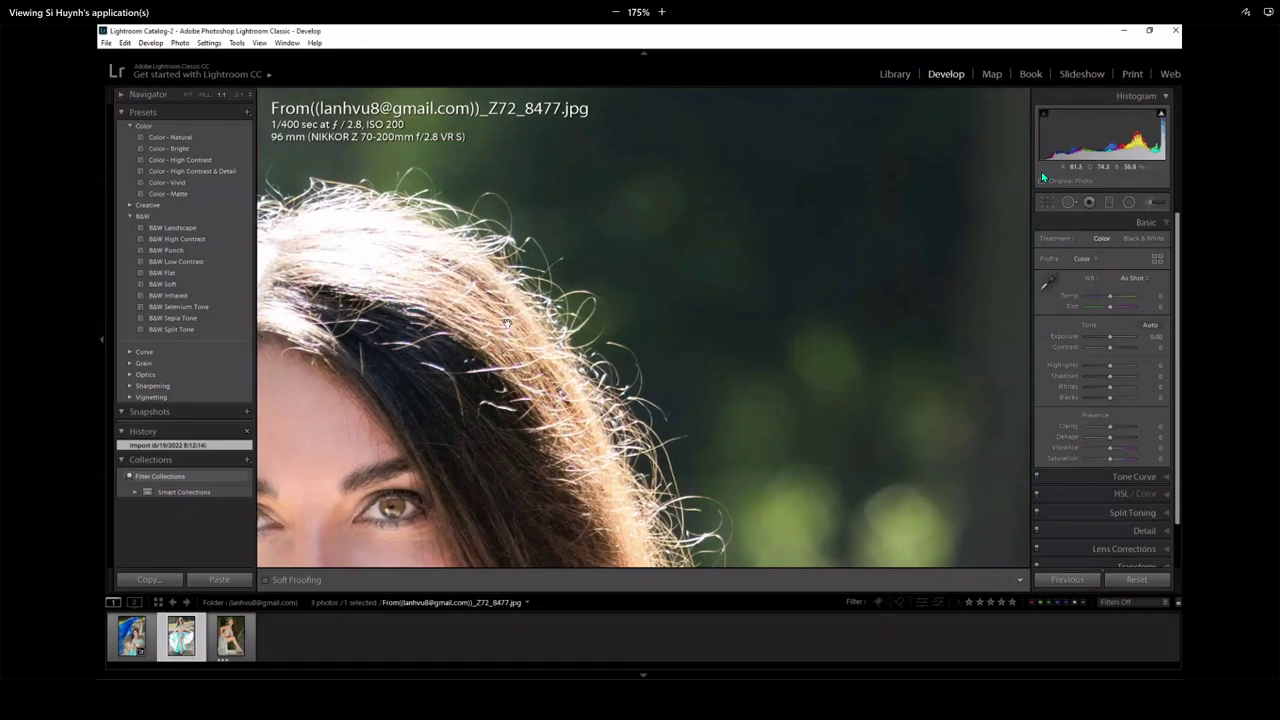
left_click_drag(487, 334, 719, 319)
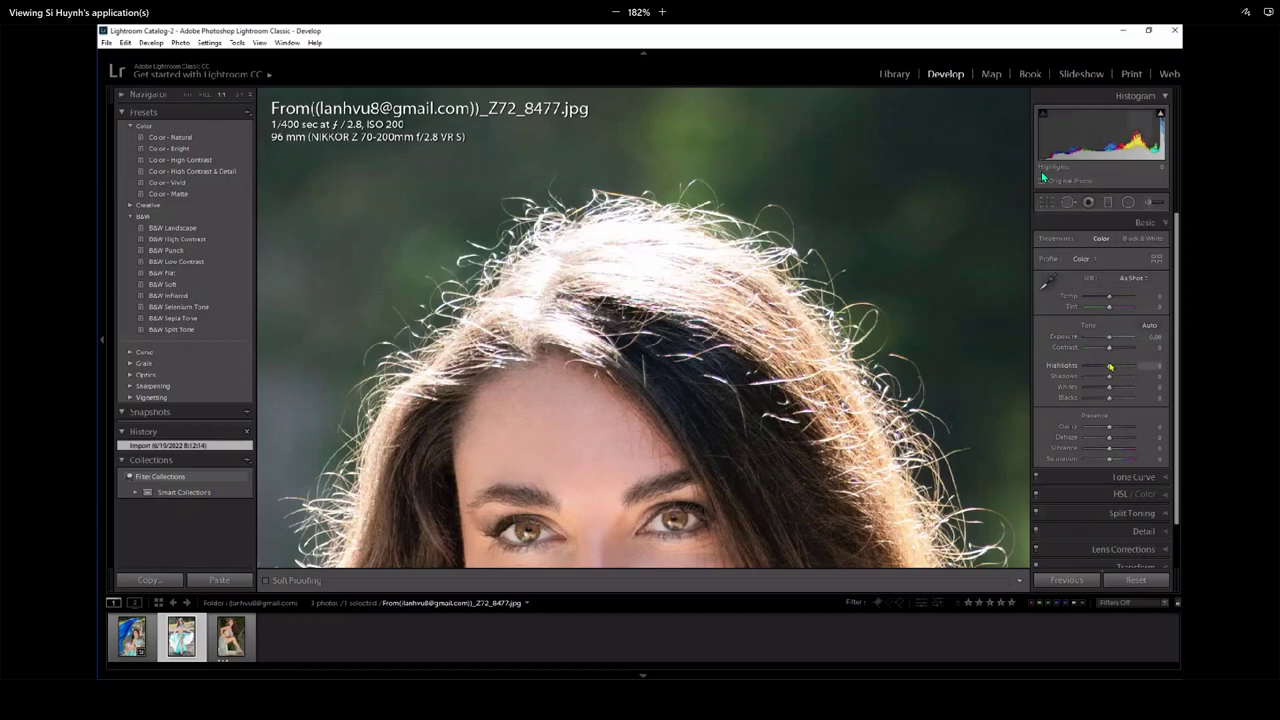
- Set Exposure to +0.24 and Highlights to -5, and view the whole photo at Fit zoom
mouse_move(1110, 367)
left_mouse_down()
mouse_move(1027, 336)
mouse_move(1108, 366)
left_mouse_up()
scroll(1120, 440, "down", 1)
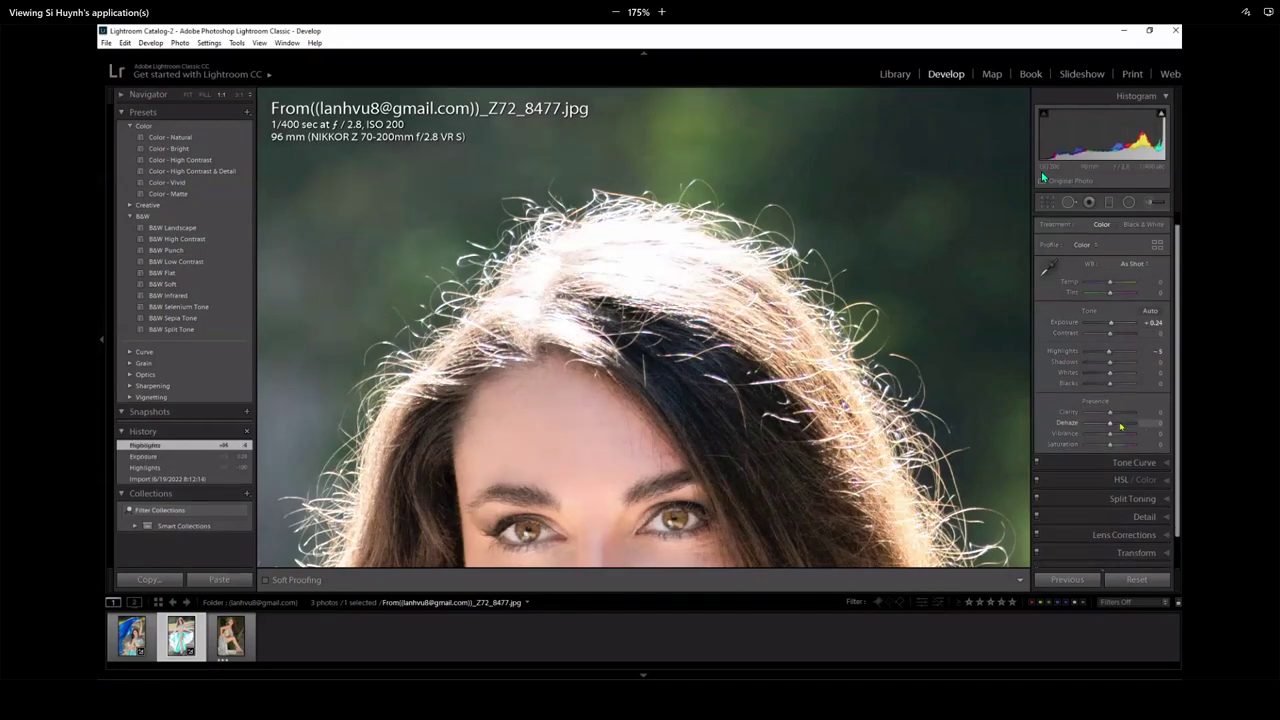
left_click(204, 94)
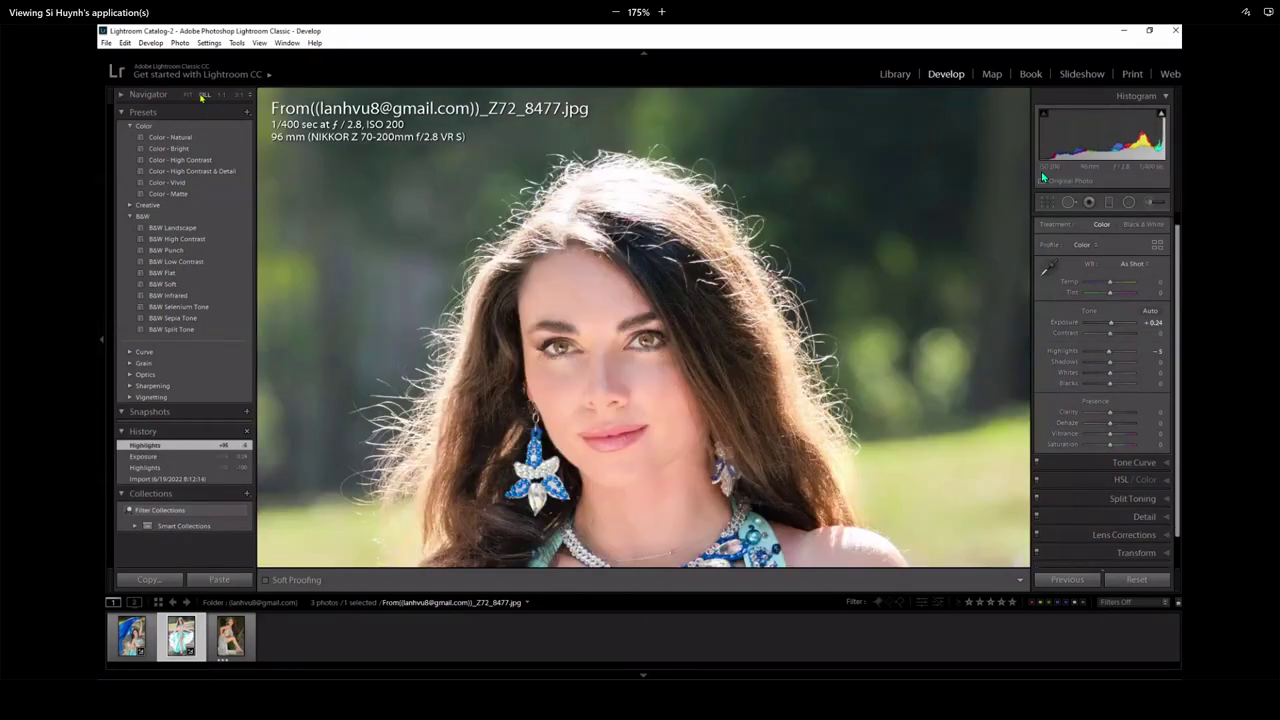
left_click(186, 95)
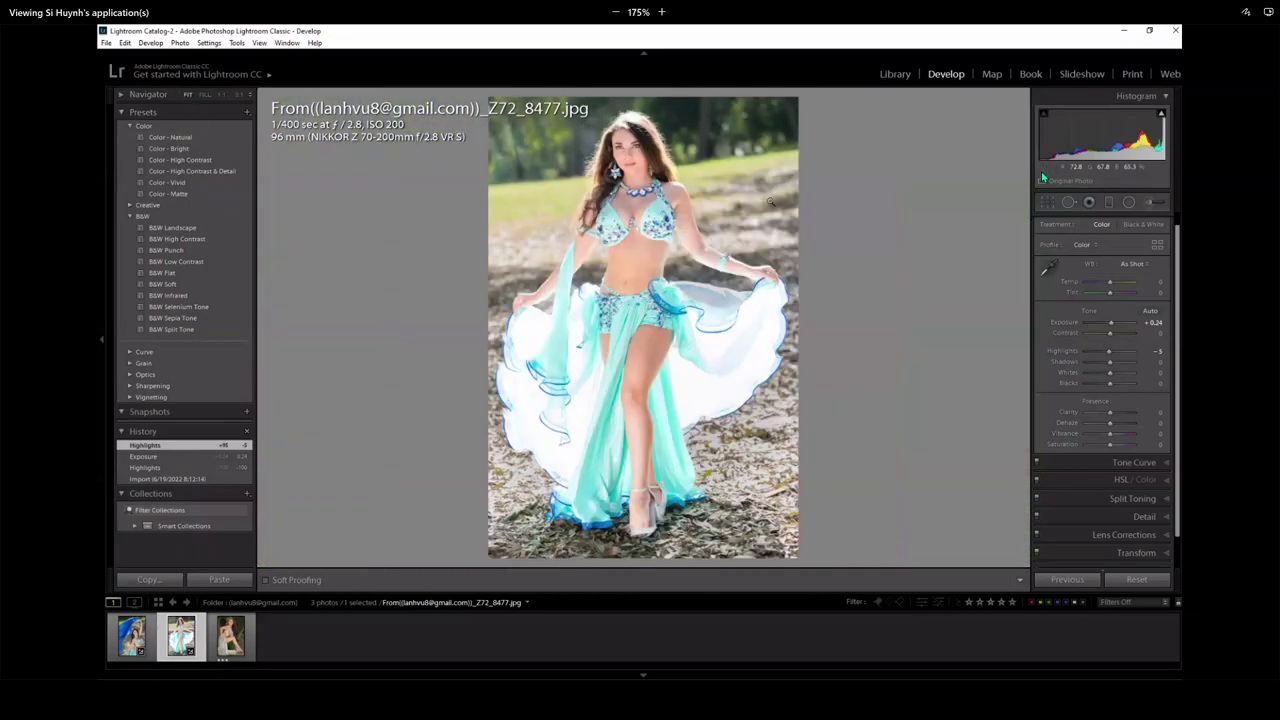
- Examine the face, earrings and rim-lit hair at 1:1
left_click(630, 141)
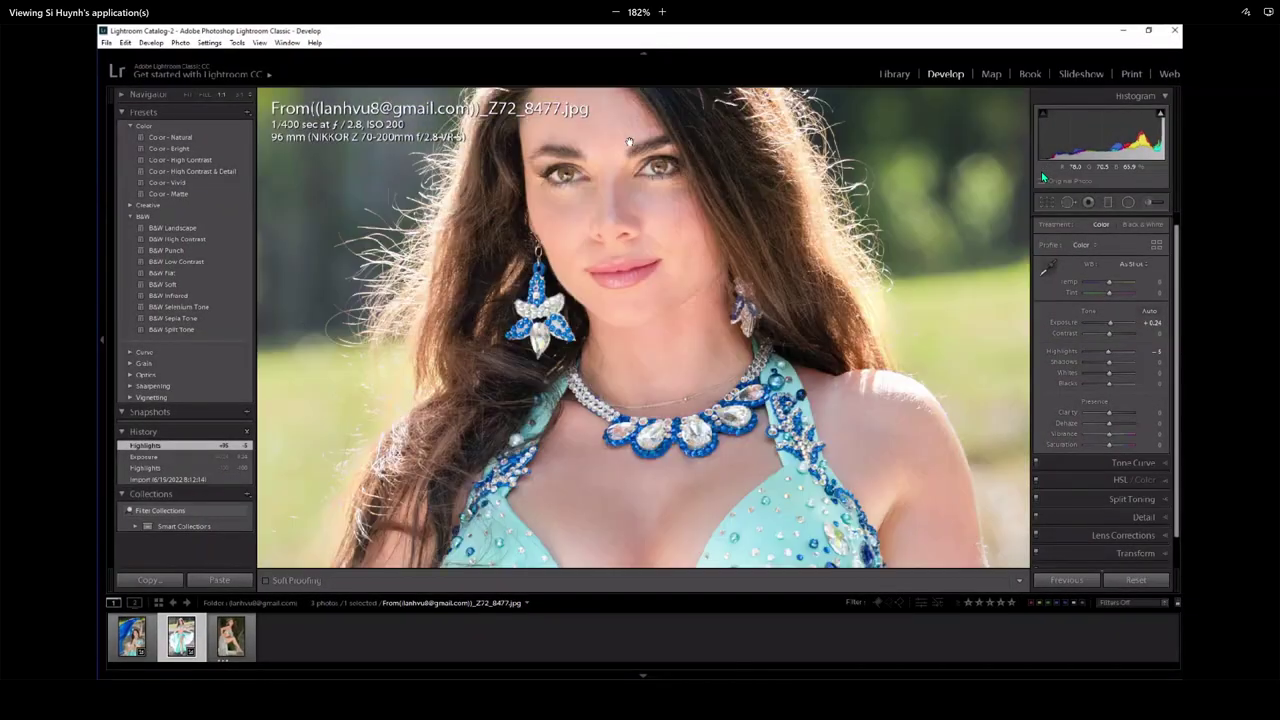
left_click_drag(663, 234, 742, 418)
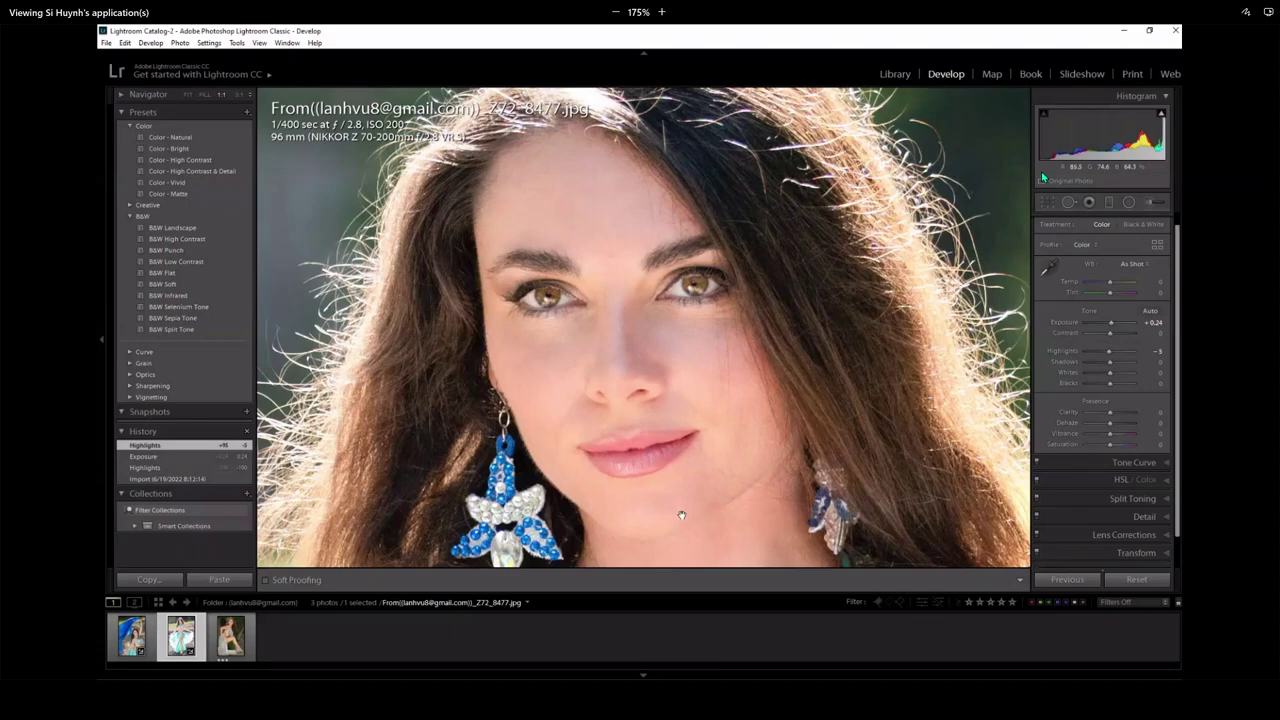
left_click_drag(677, 495, 594, 482)
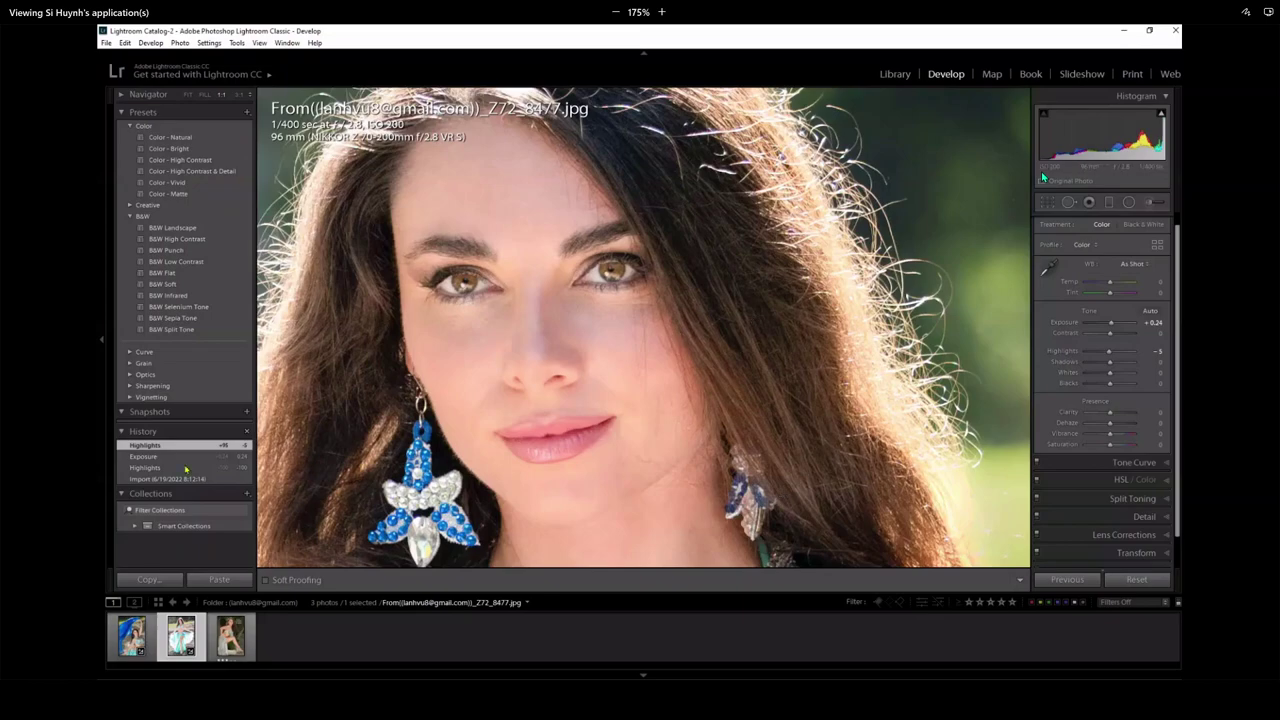
- Show the whole photo in the Library module, and examine the skirt and the leafy ground beside it at 1:1
left_click(895, 74)
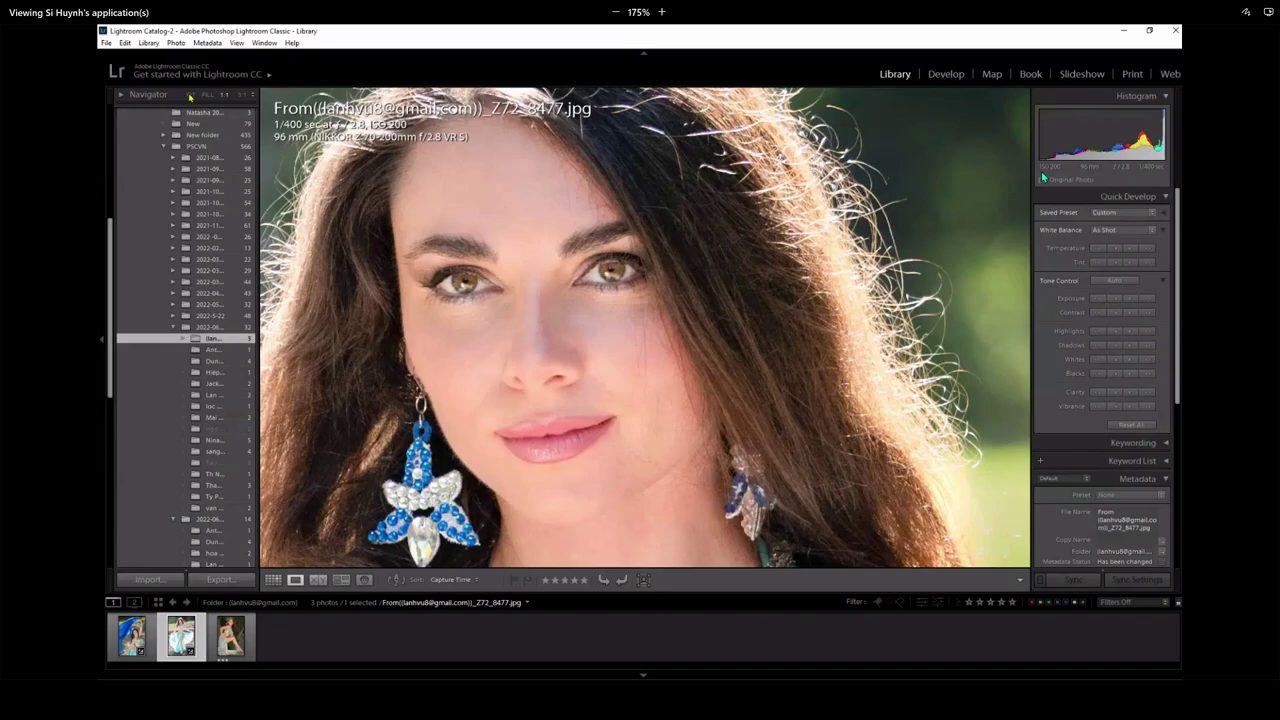
left_click(190, 95)
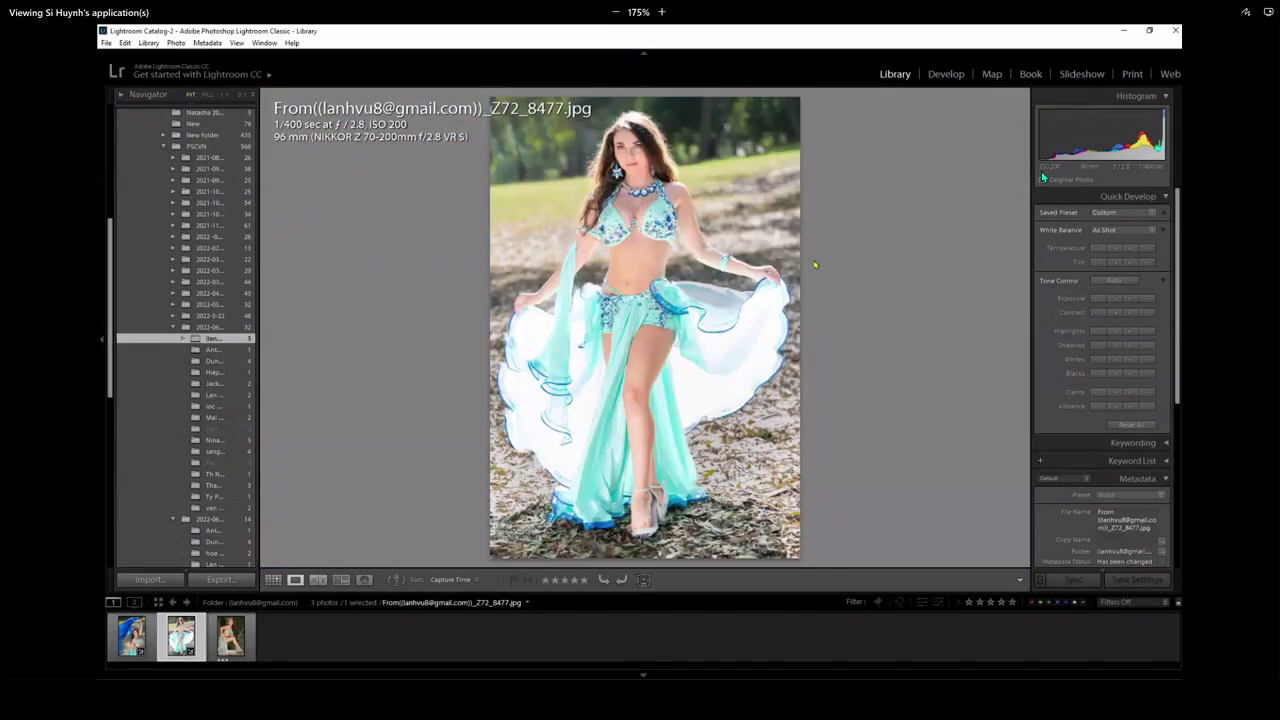
left_click(738, 292)
left_click_drag(723, 286, 771, 374)
left_click(543, 403)
left_click(771, 491)
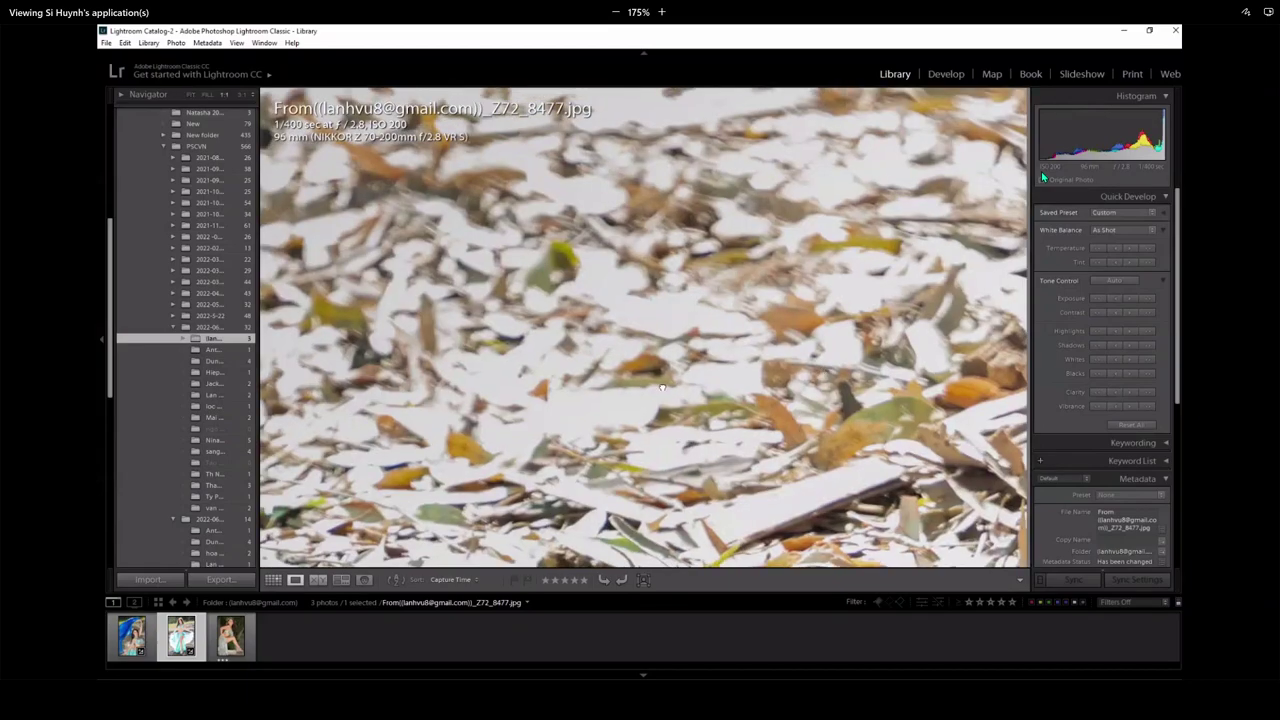
left_click_drag(663, 388, 505, 365)
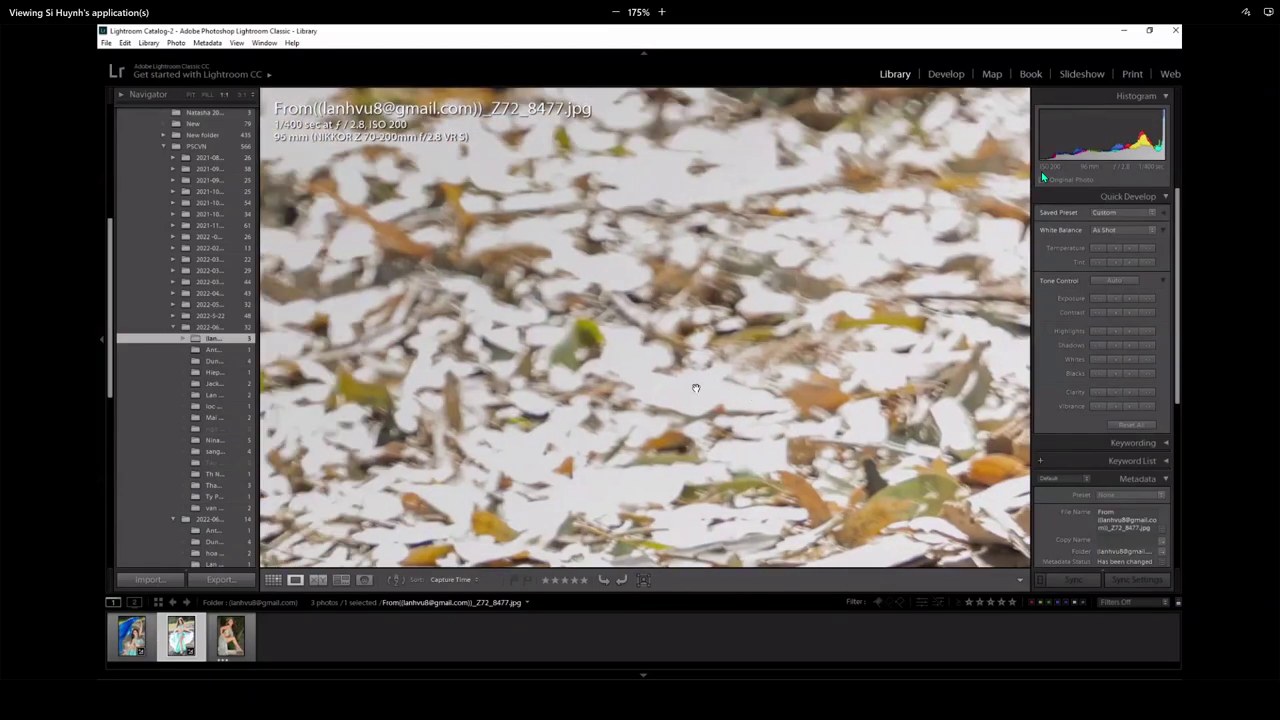
left_click(728, 415)
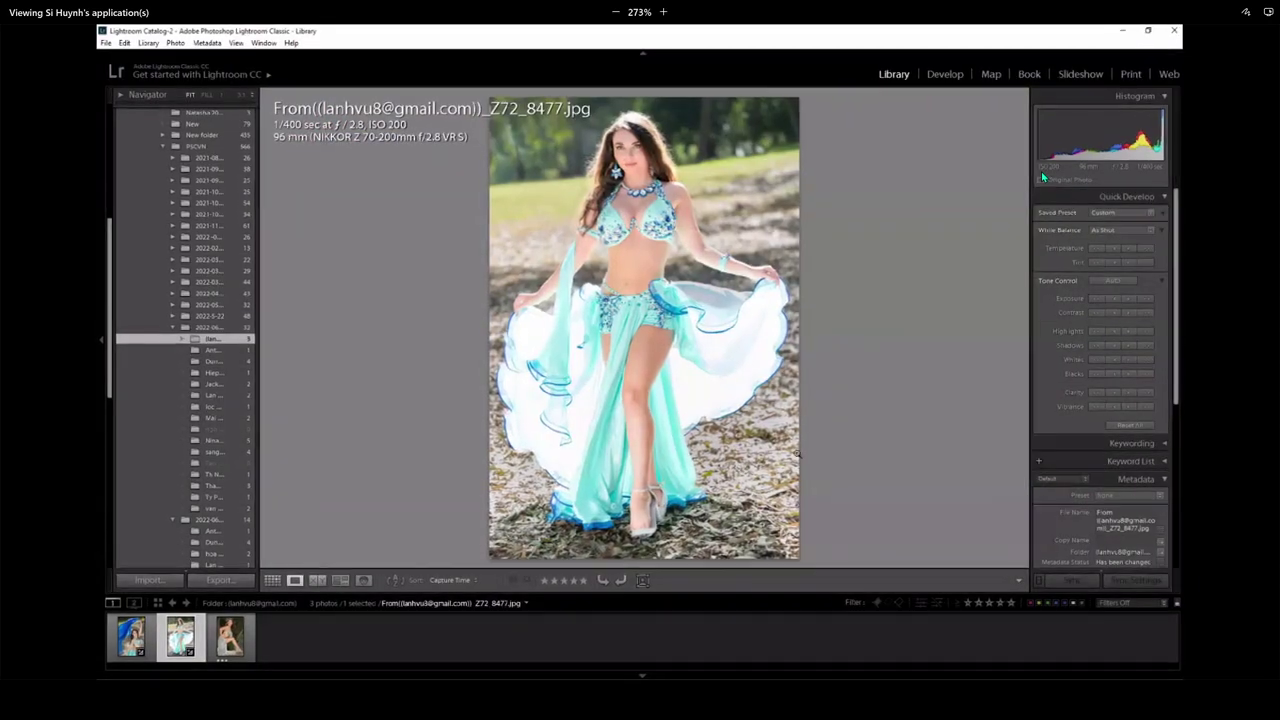
- Compare the leafy ground on both sides of the skirt at 1:1, returning to the whole photo each time
left_click(528, 478)
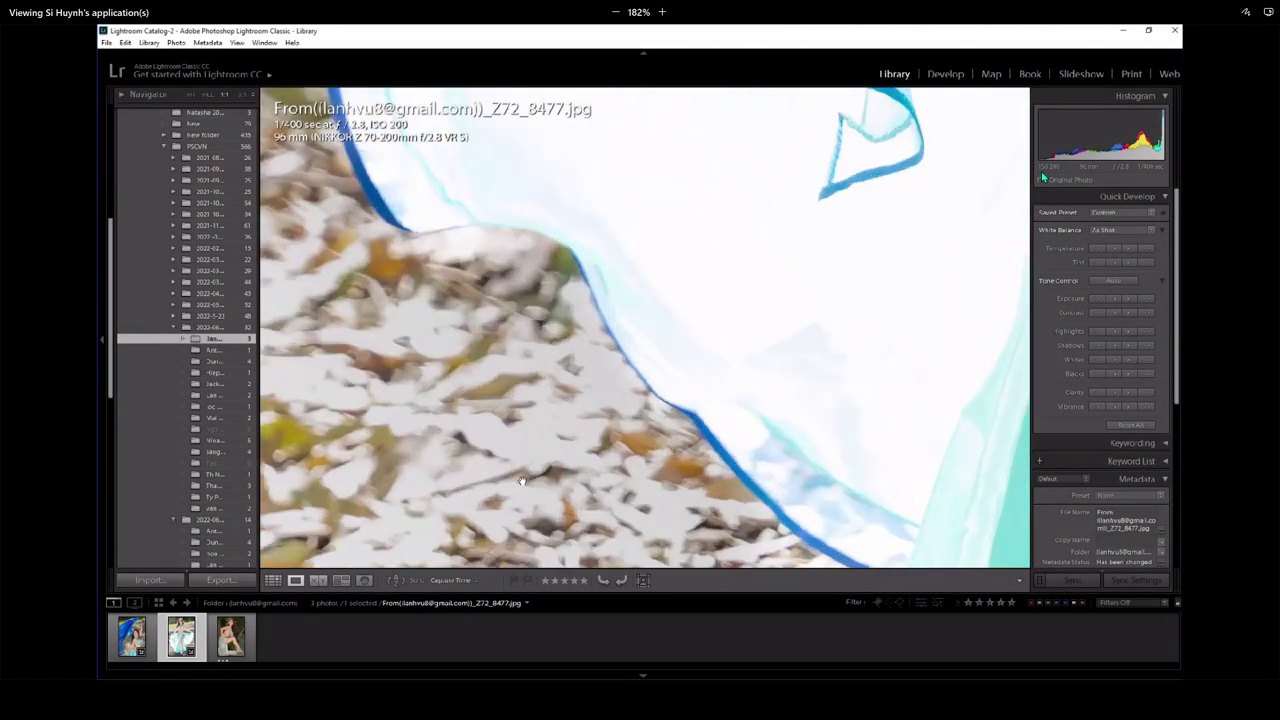
left_click(501, 492)
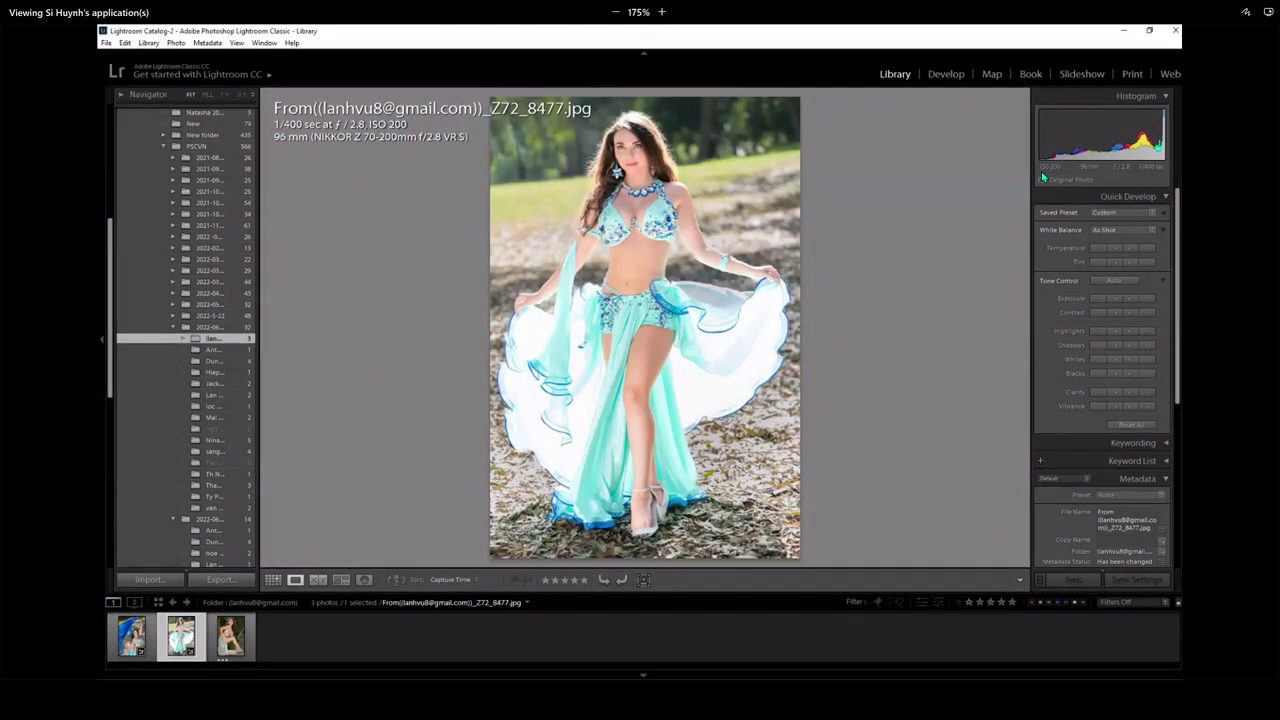
left_click(777, 491)
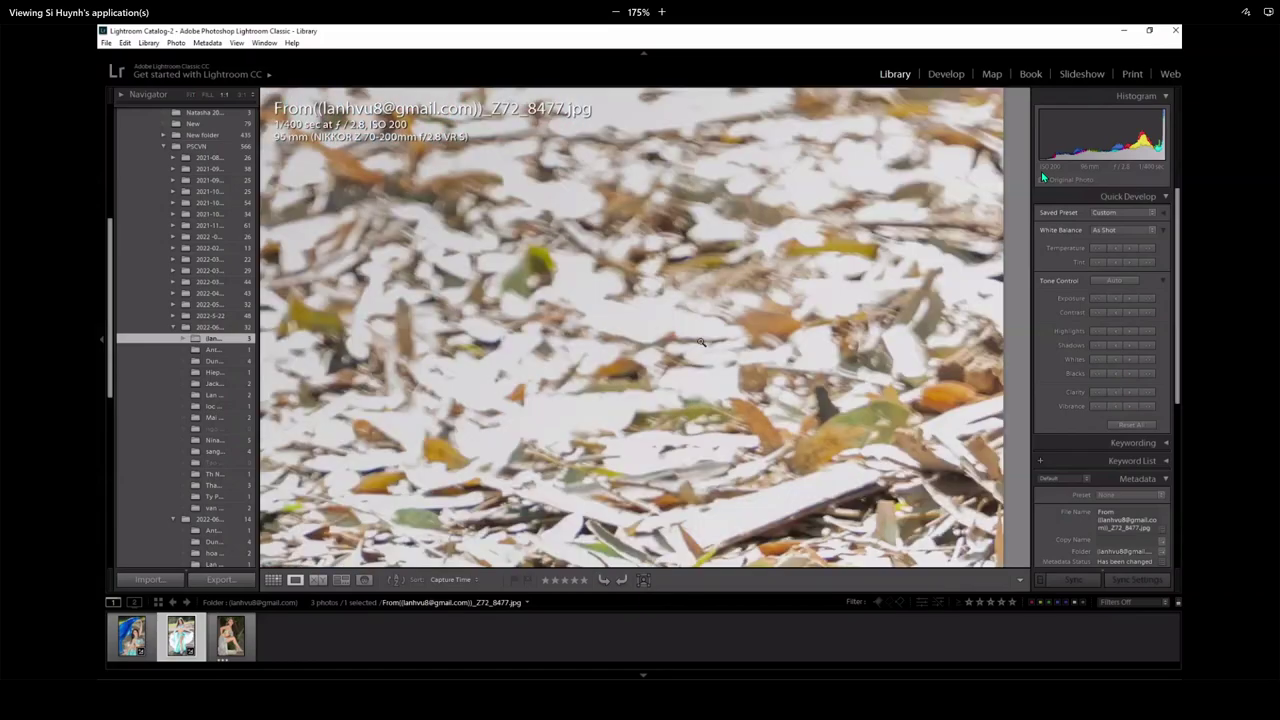
left_click(701, 342)
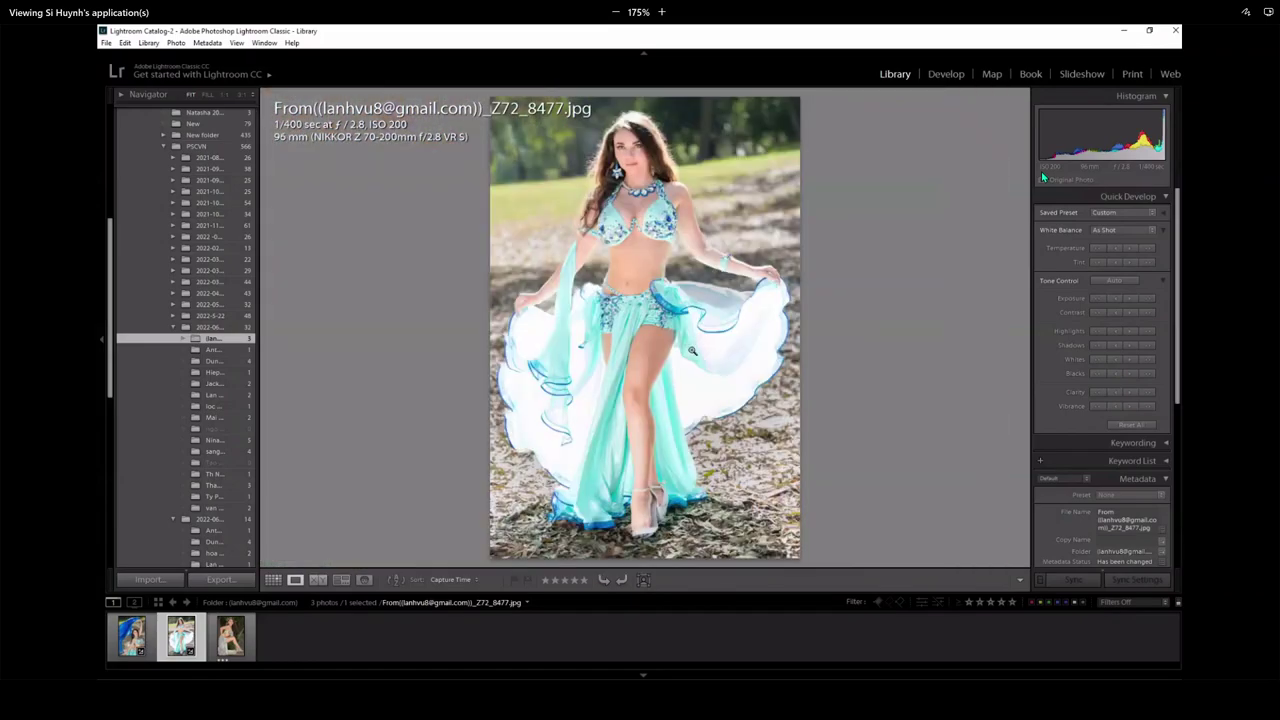
- Open the third photo, with the silver fringed costume, and examine the eyes, earring and lips at 1:1
left_click(224, 638)
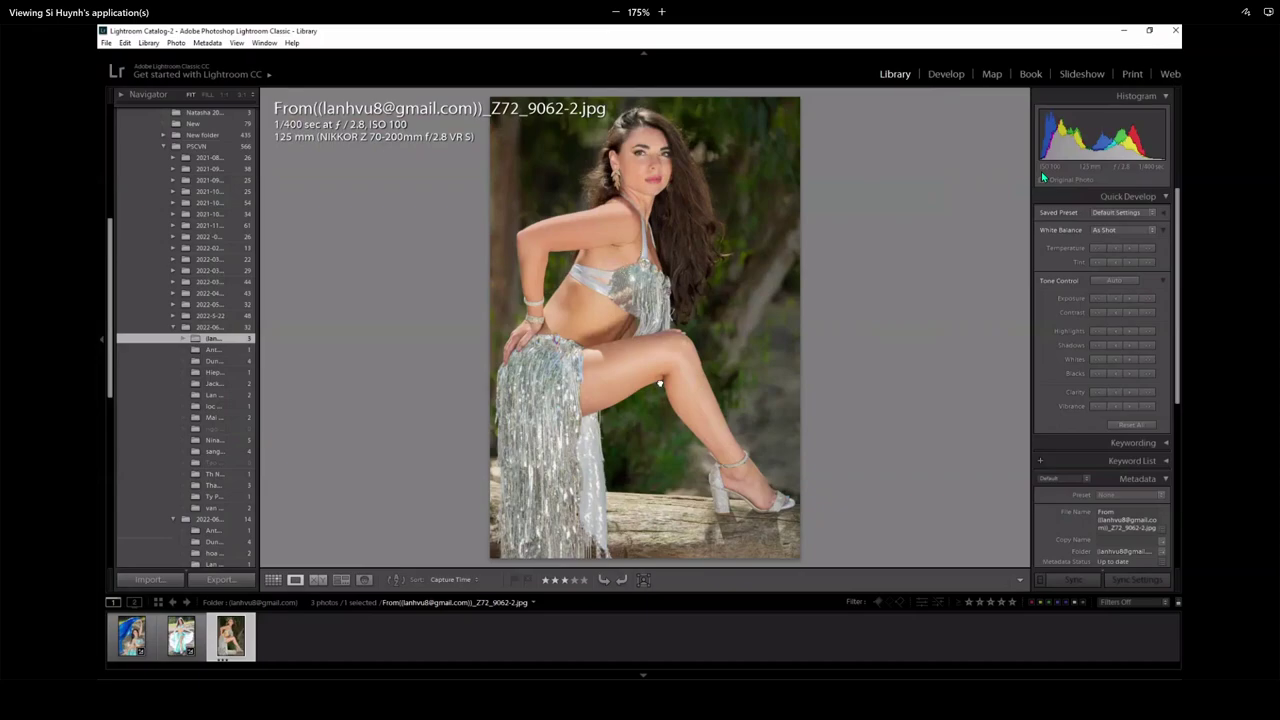
left_click_drag(660, 382, 829, 304)
left_click(639, 145)
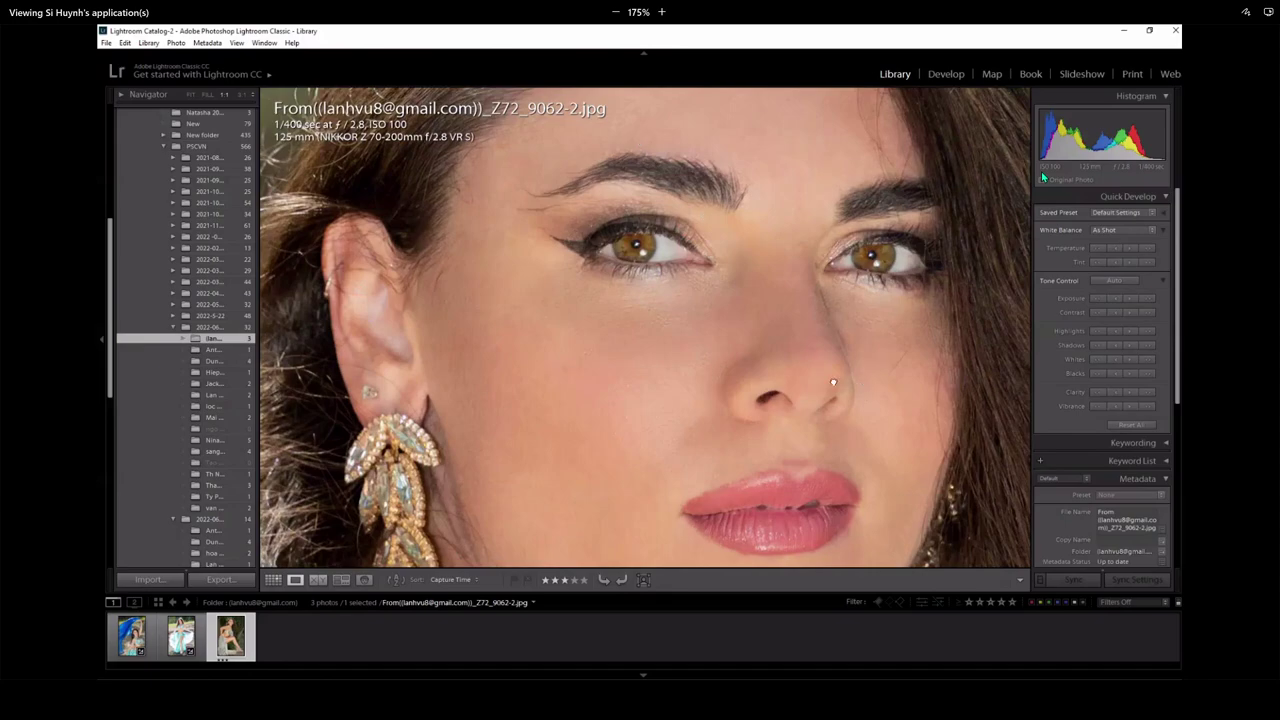
left_click_drag(833, 382, 645, 430)
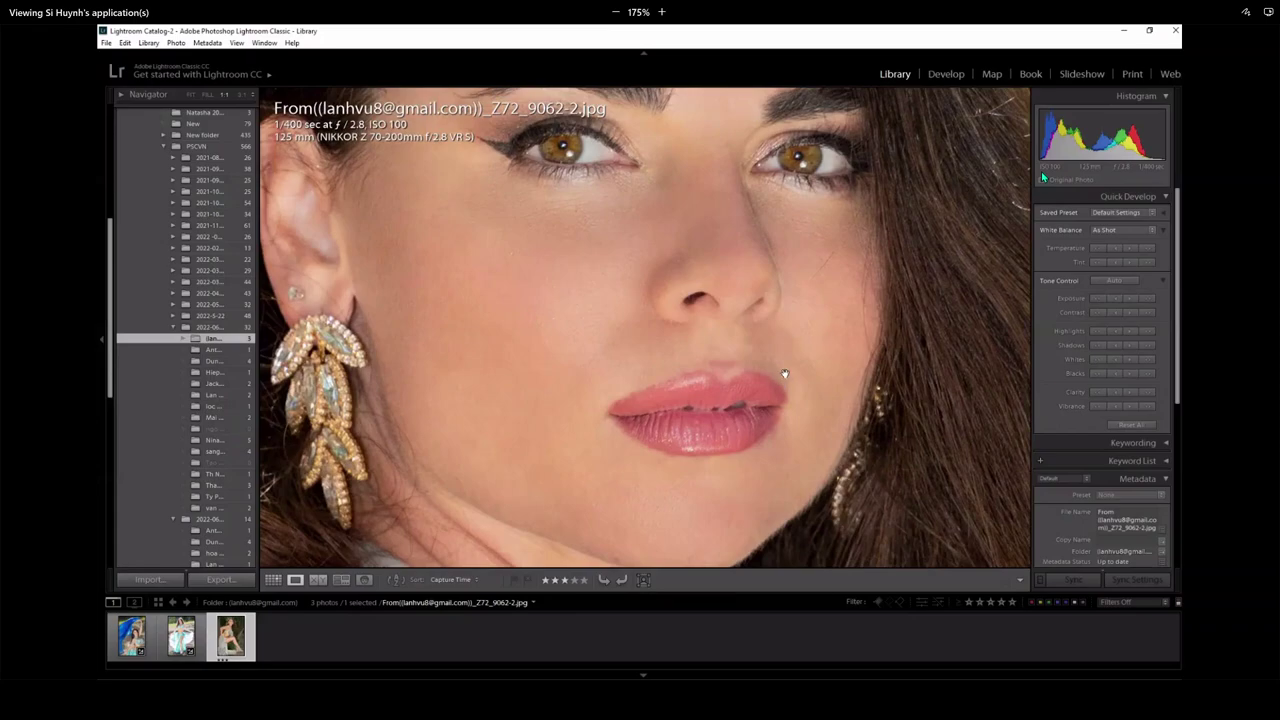
left_click_drag(632, 252, 648, 403)
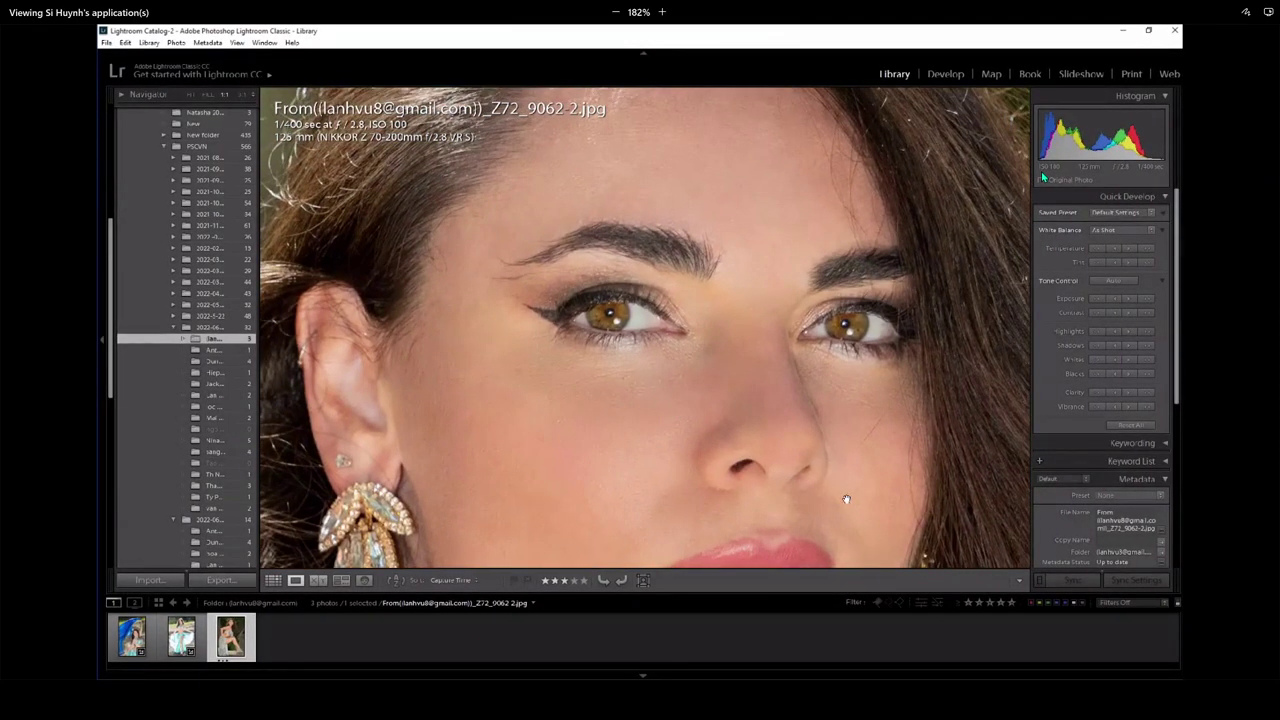
- Examine the facial skin, the hair edge and the neck with its thin chain, and return to the whole photo
left_click_drag(846, 499, 674, 389)
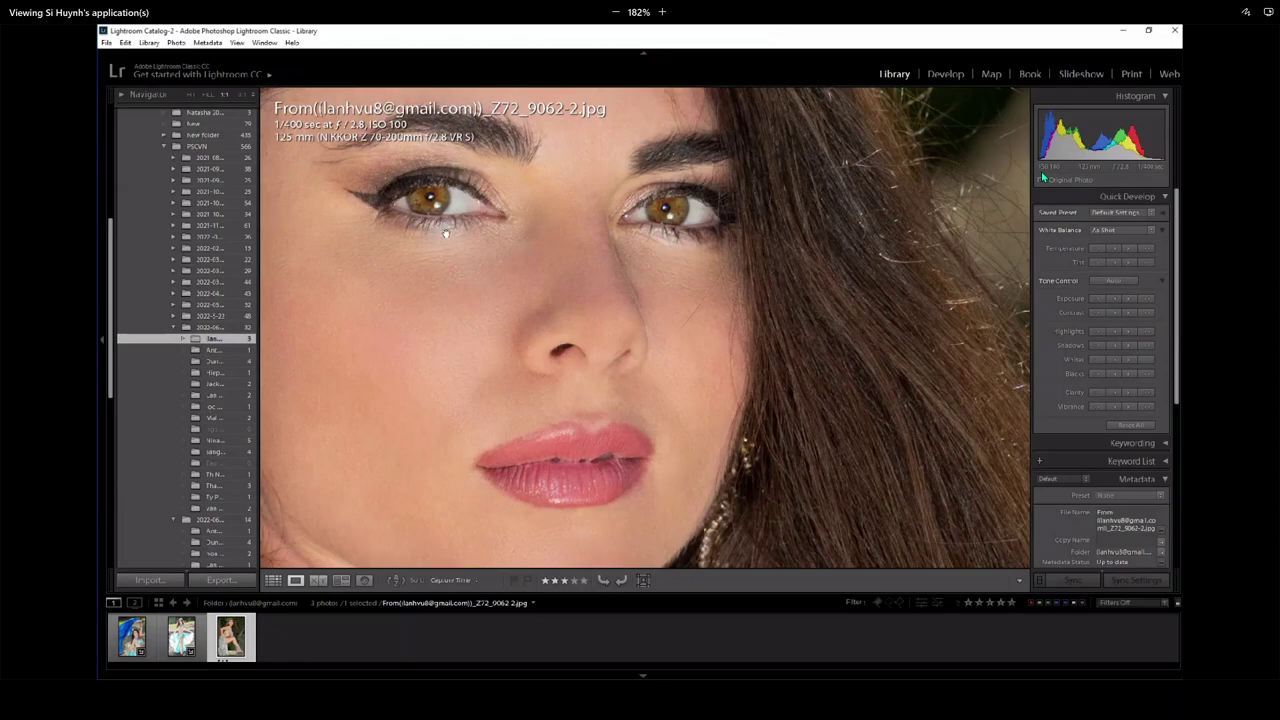
left_click_drag(449, 306, 511, 353)
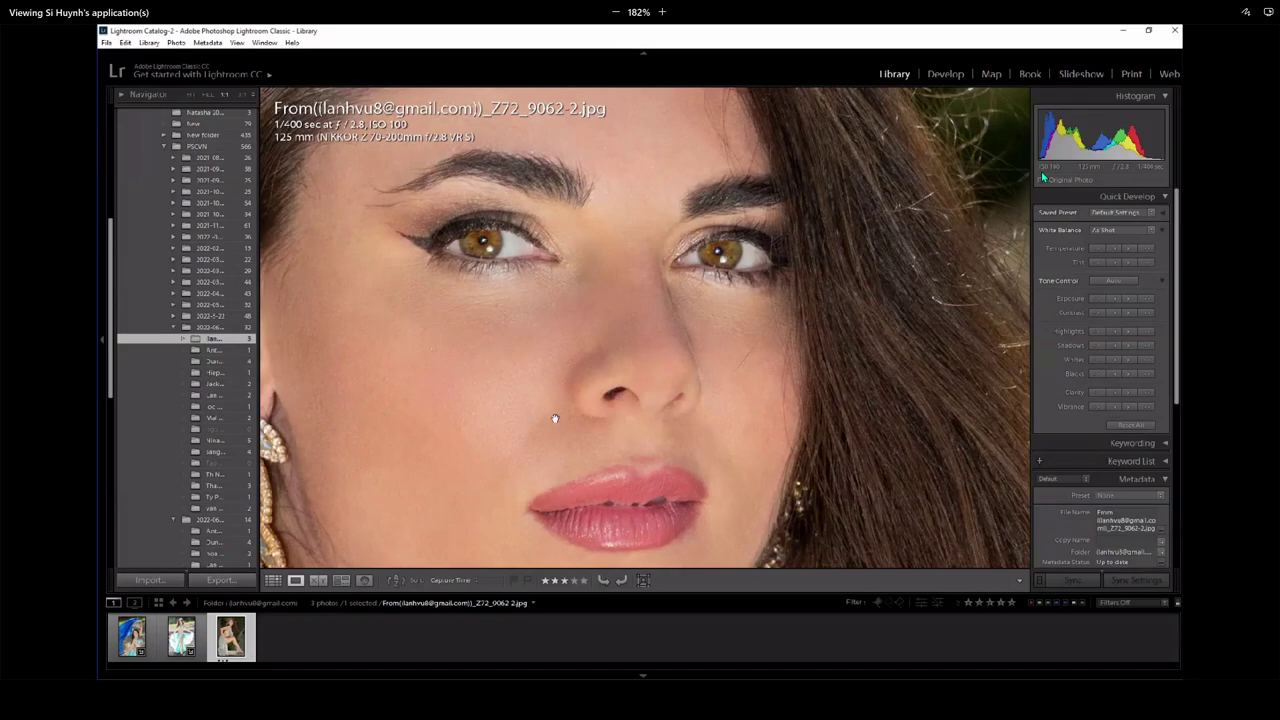
left_click_drag(526, 467, 699, 138)
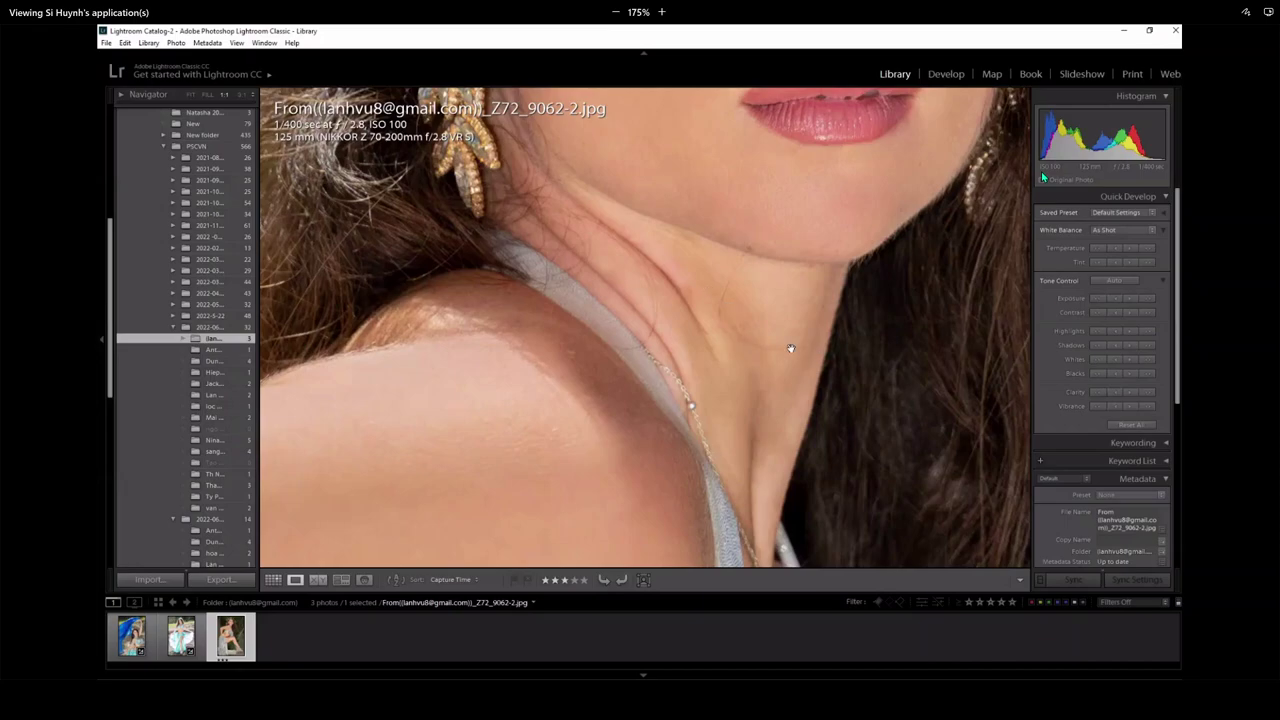
left_click(746, 391)
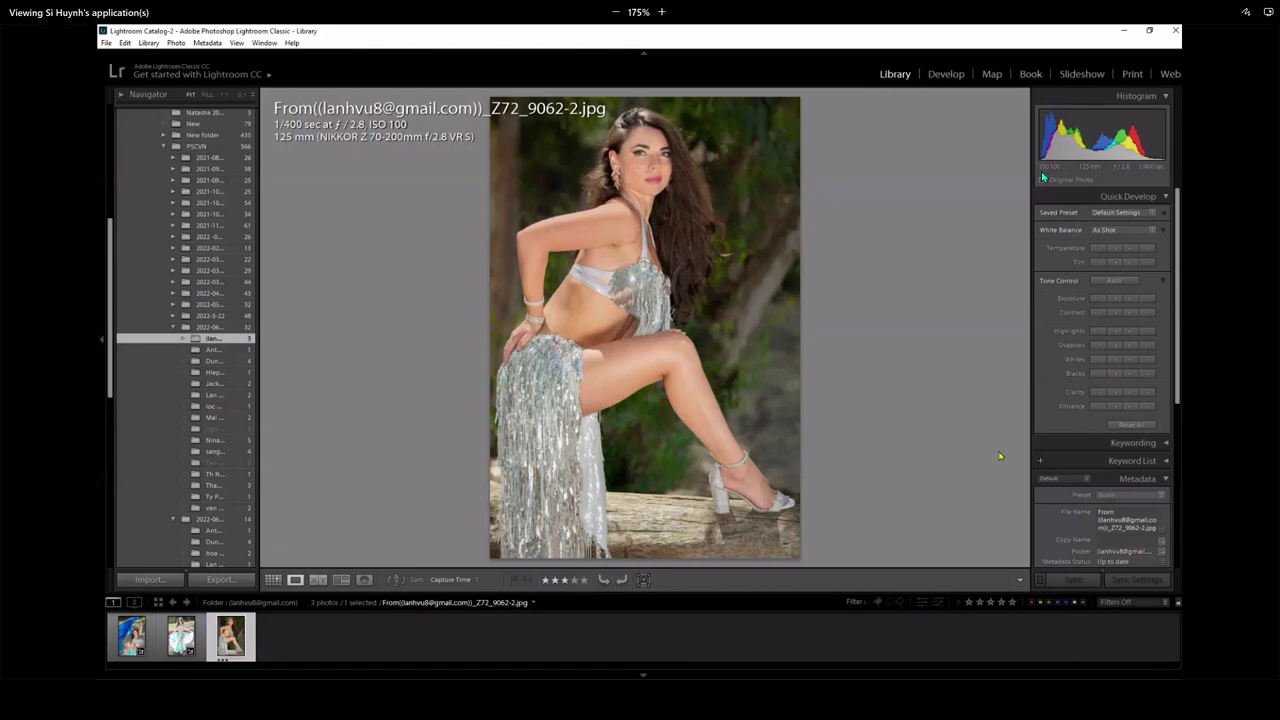
- Examine the jewelled shoe and the skin of the midriff beside the bracelets at 1:1
left_click(765, 514)
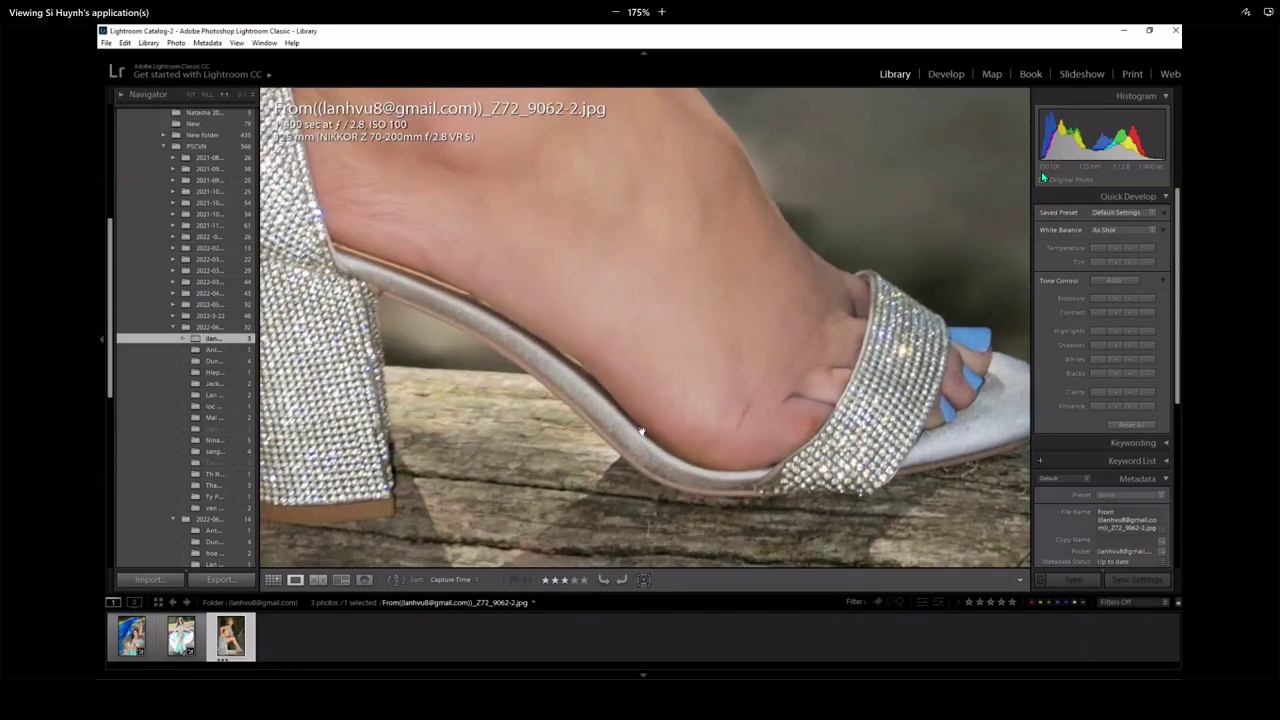
left_click(634, 393)
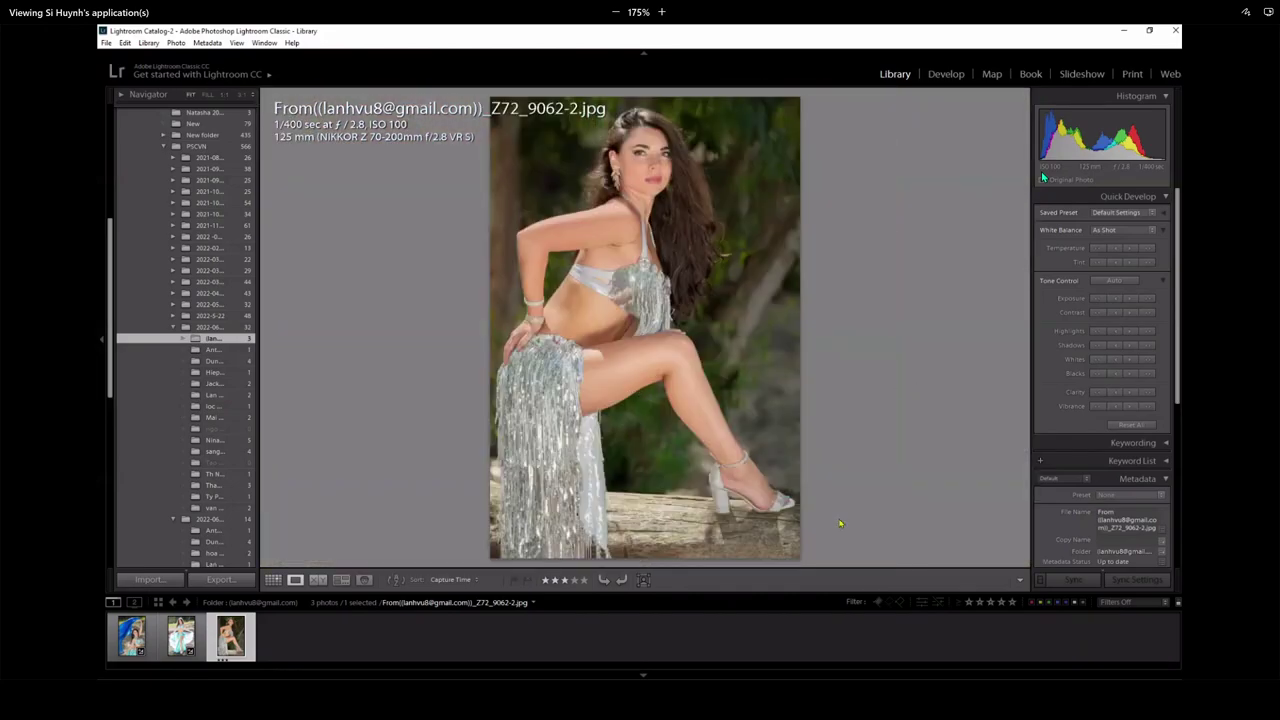
left_click(572, 310)
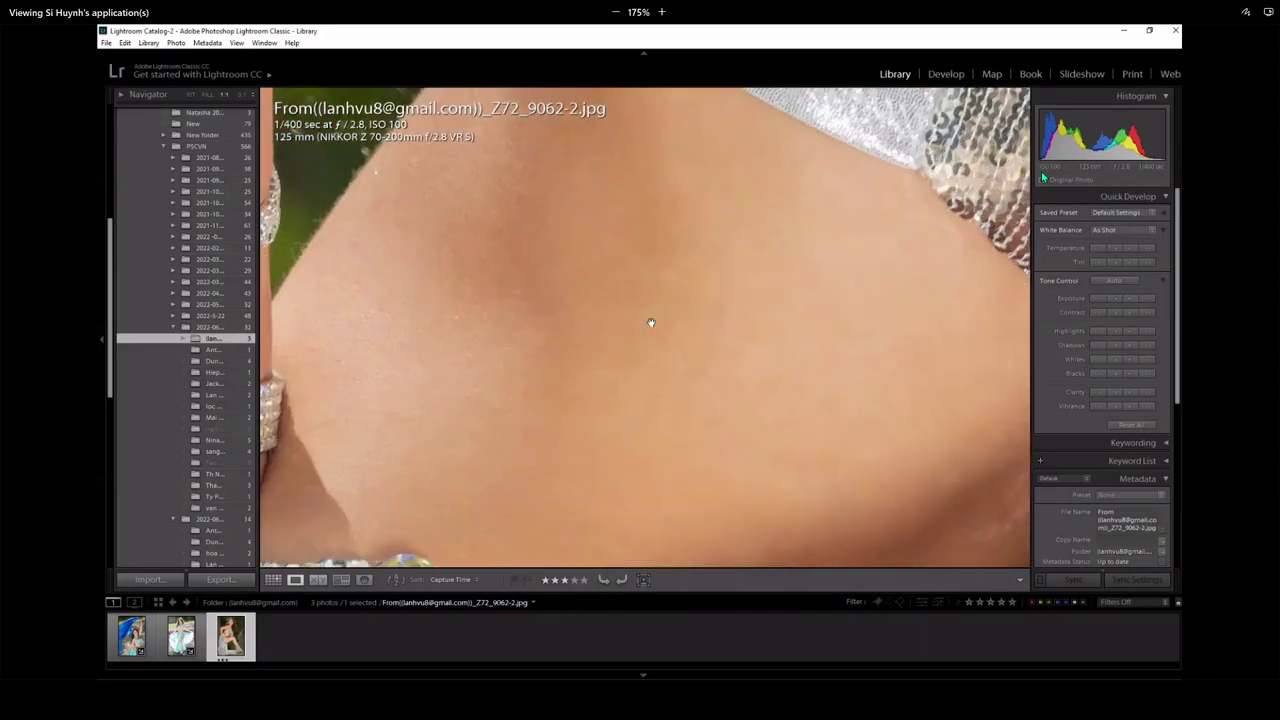
left_click(654, 324)
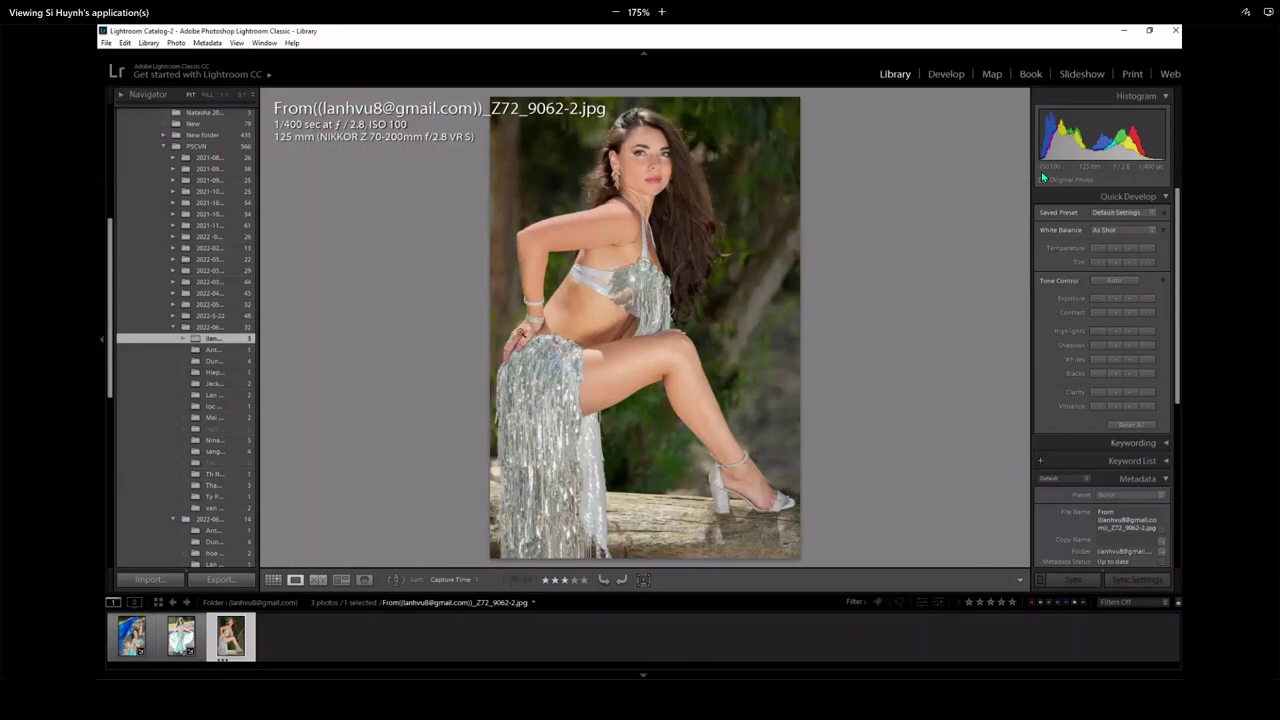
left_click(562, 315)
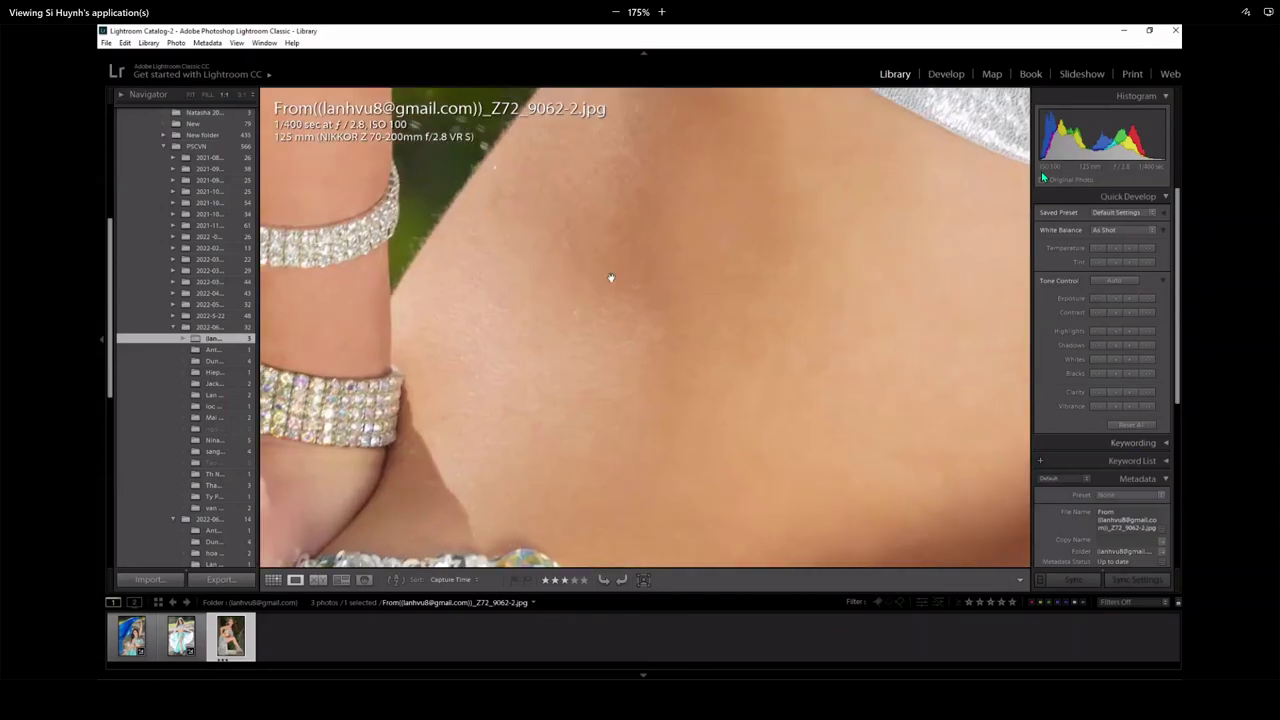
left_click(613, 326)
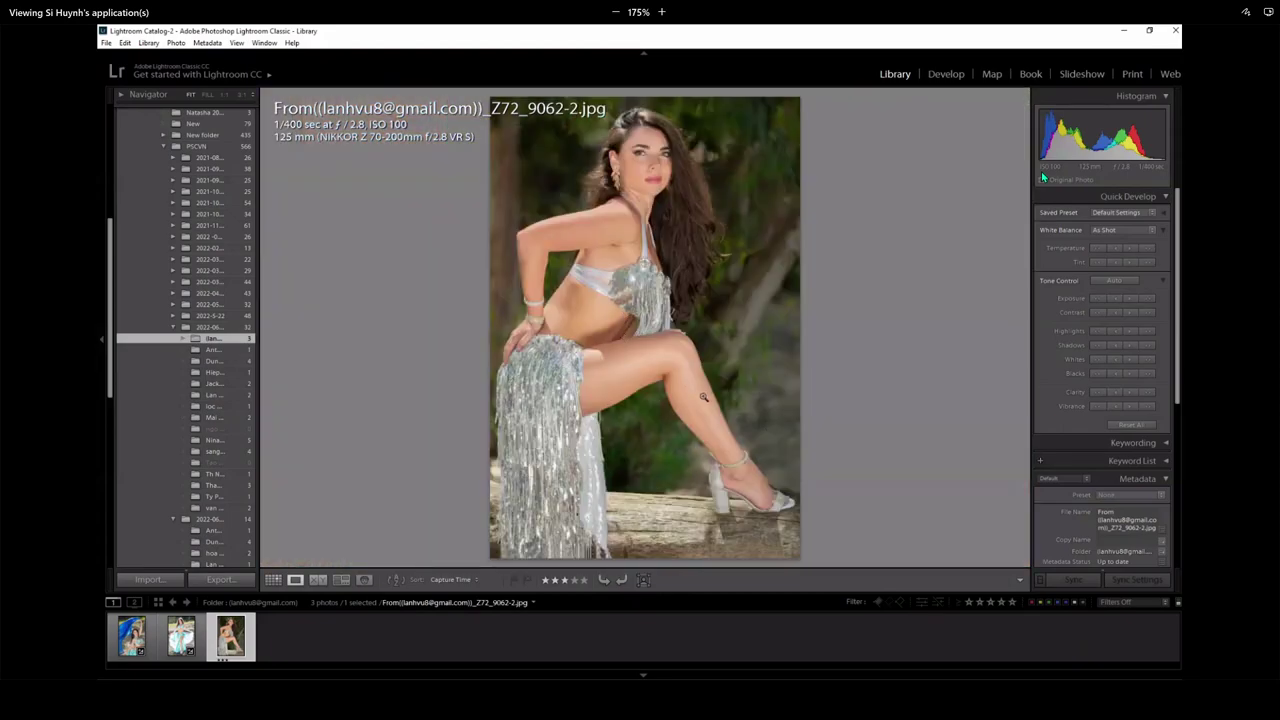
- Examine the wooden log's texture beside the fringe, and the lower face again at 1:1
left_click(638, 537)
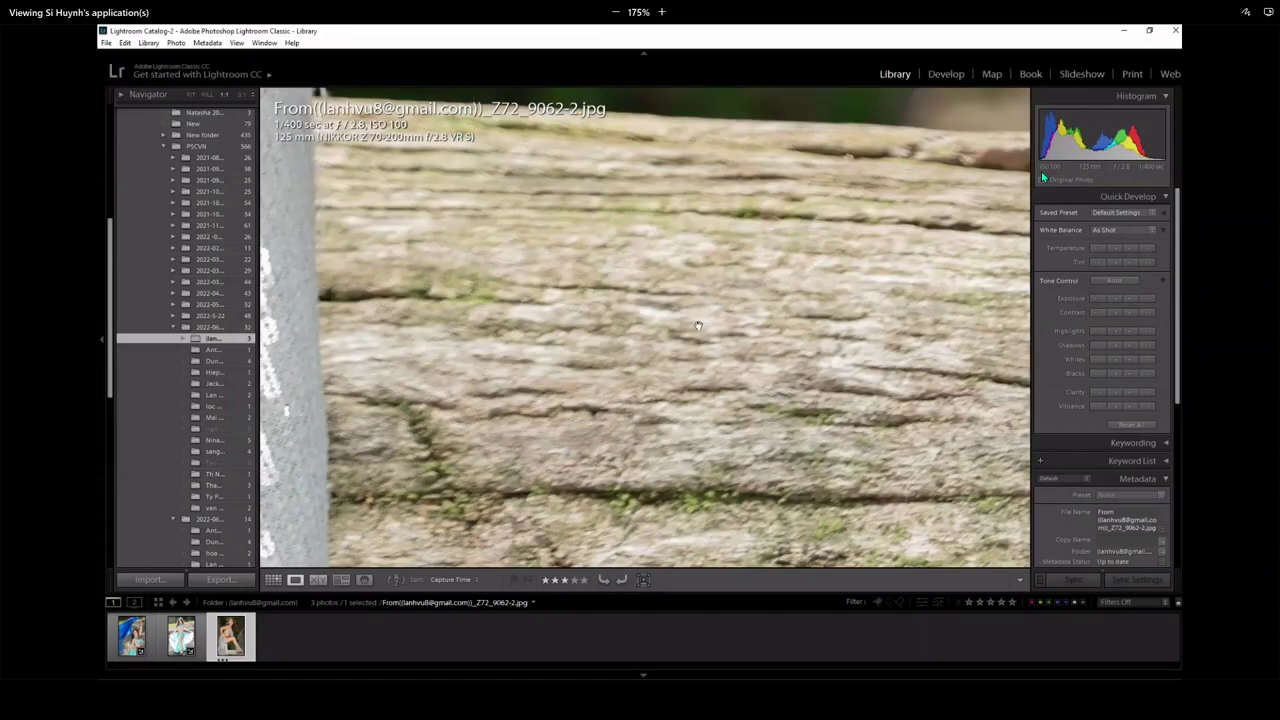
left_click(566, 316)
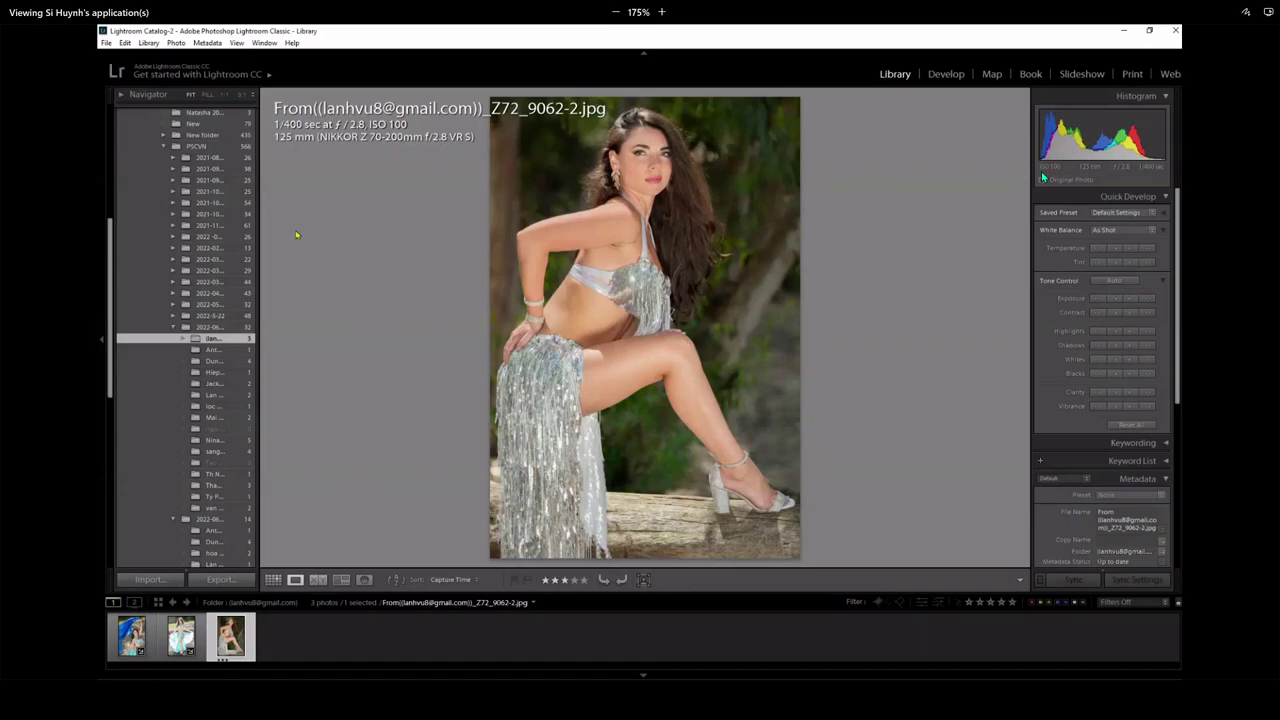
left_click(657, 163)
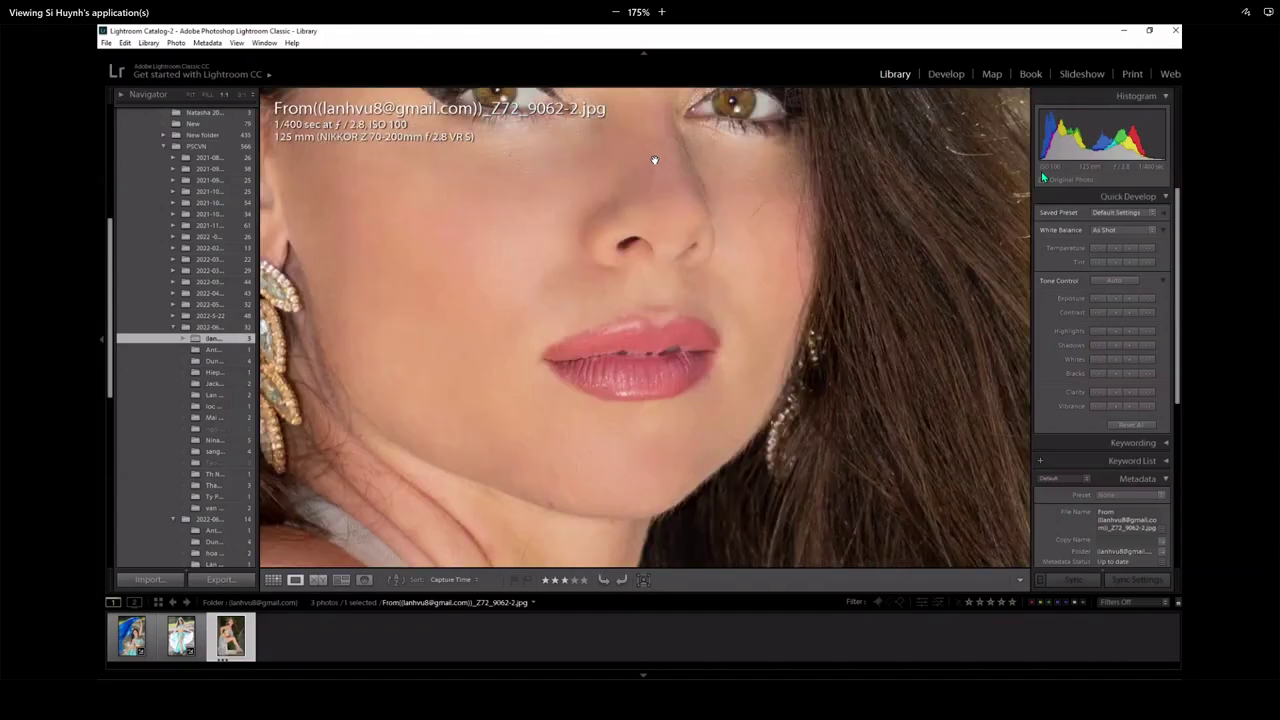
- Examine the eyes, eyebrows and forehead of the silver-costume portrait at 1:1, and return to the whole photo
left_click_drag(654, 160, 776, 384)
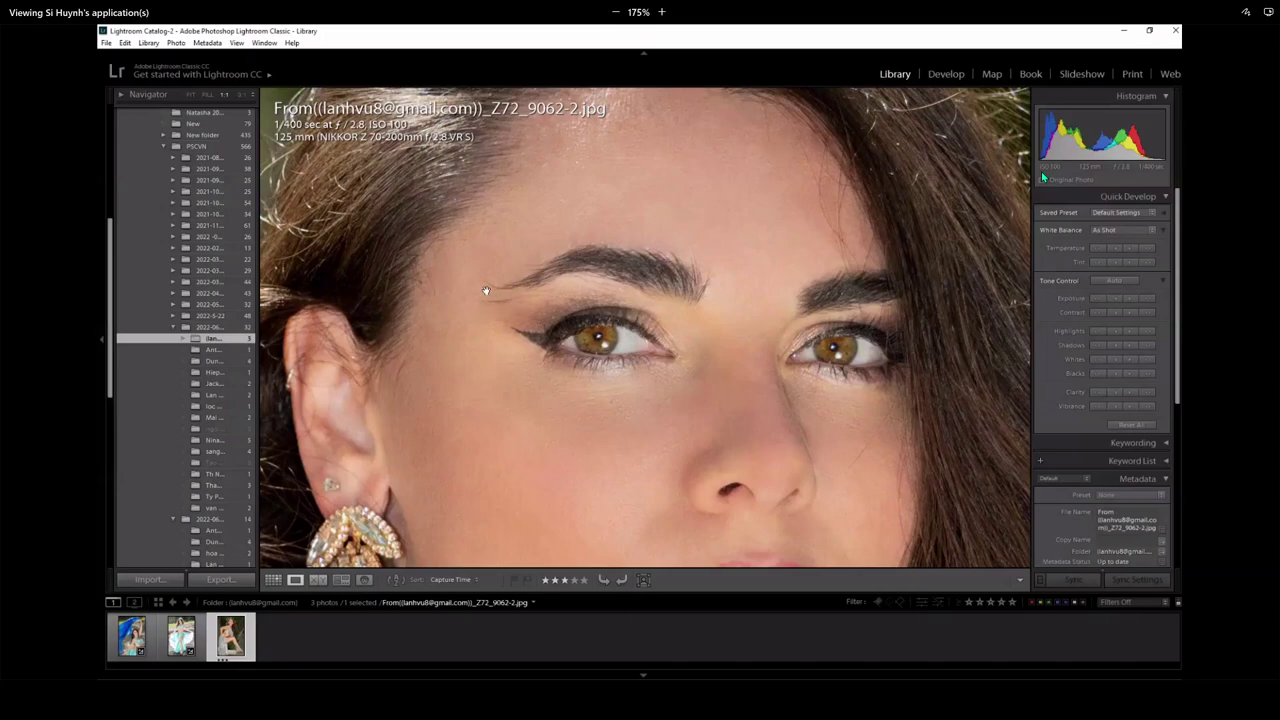
left_click(554, 324)
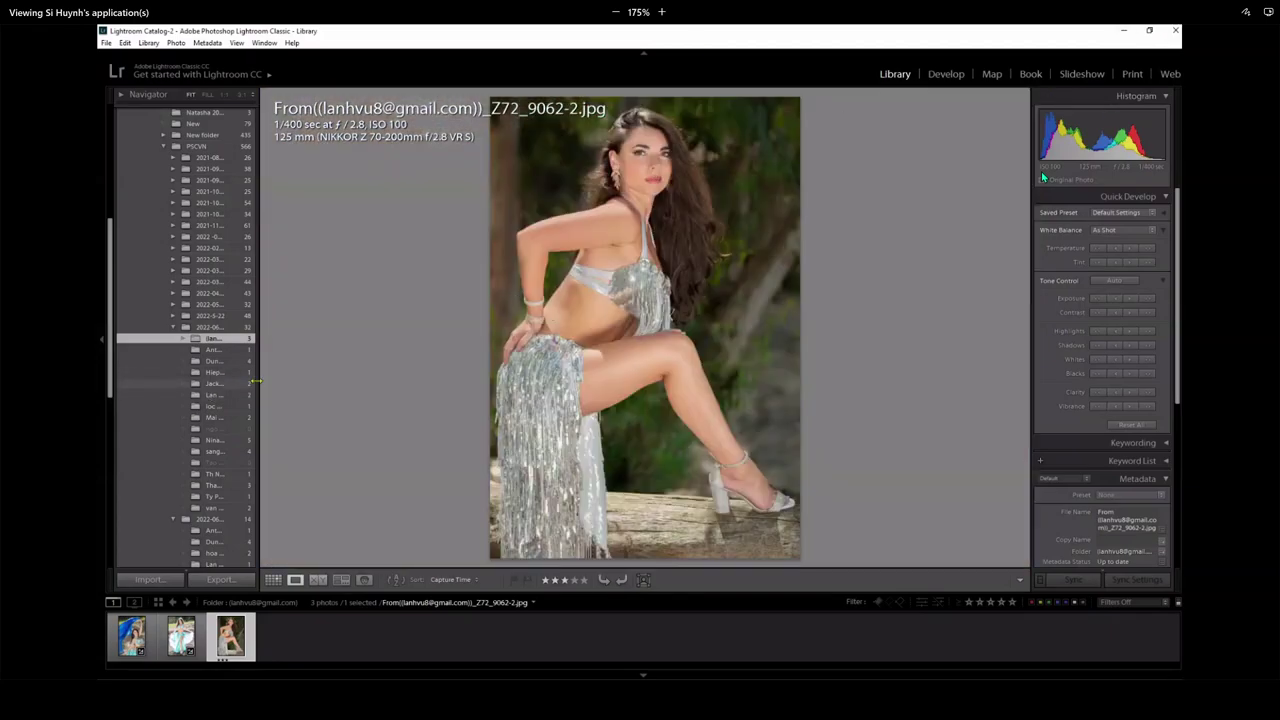
- Widen the folder list, open the 2022-06-19 subfolder containing the lotus photos, and inspect the pink lotus's seed pod at 1:1
left_click_drag(258, 381, 334, 390)
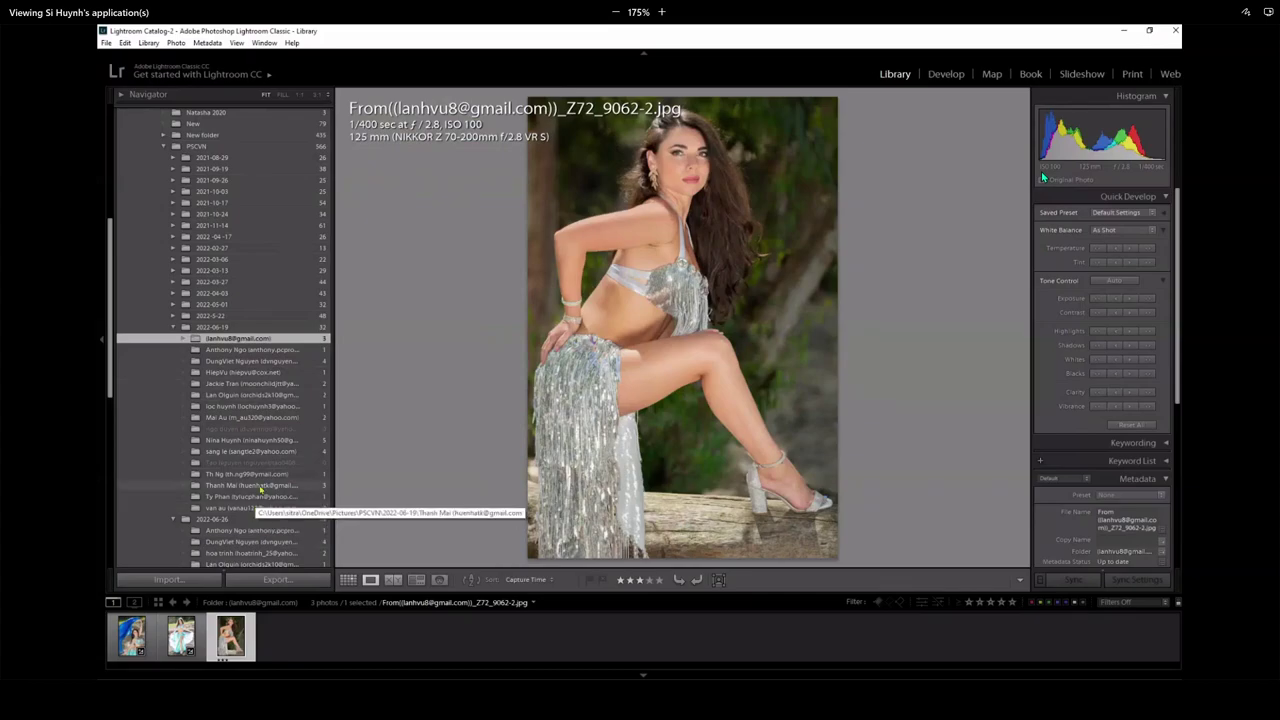
left_click(283, 442)
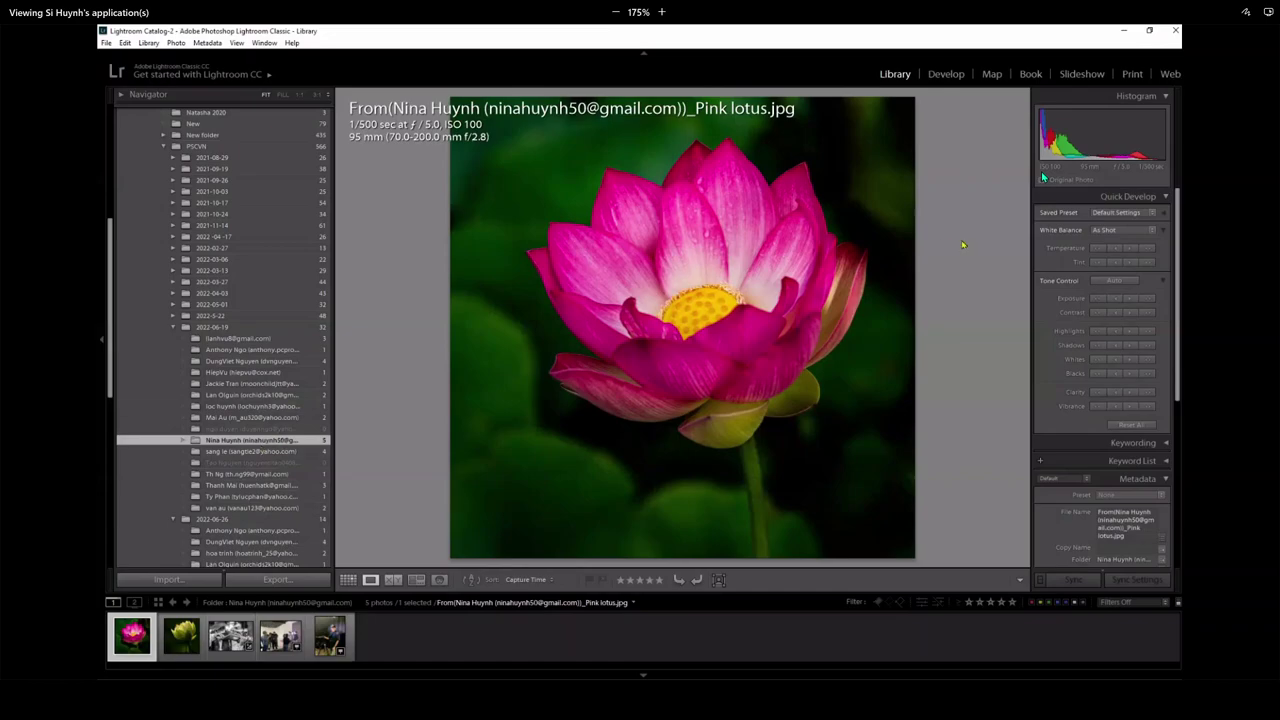
left_click(720, 300)
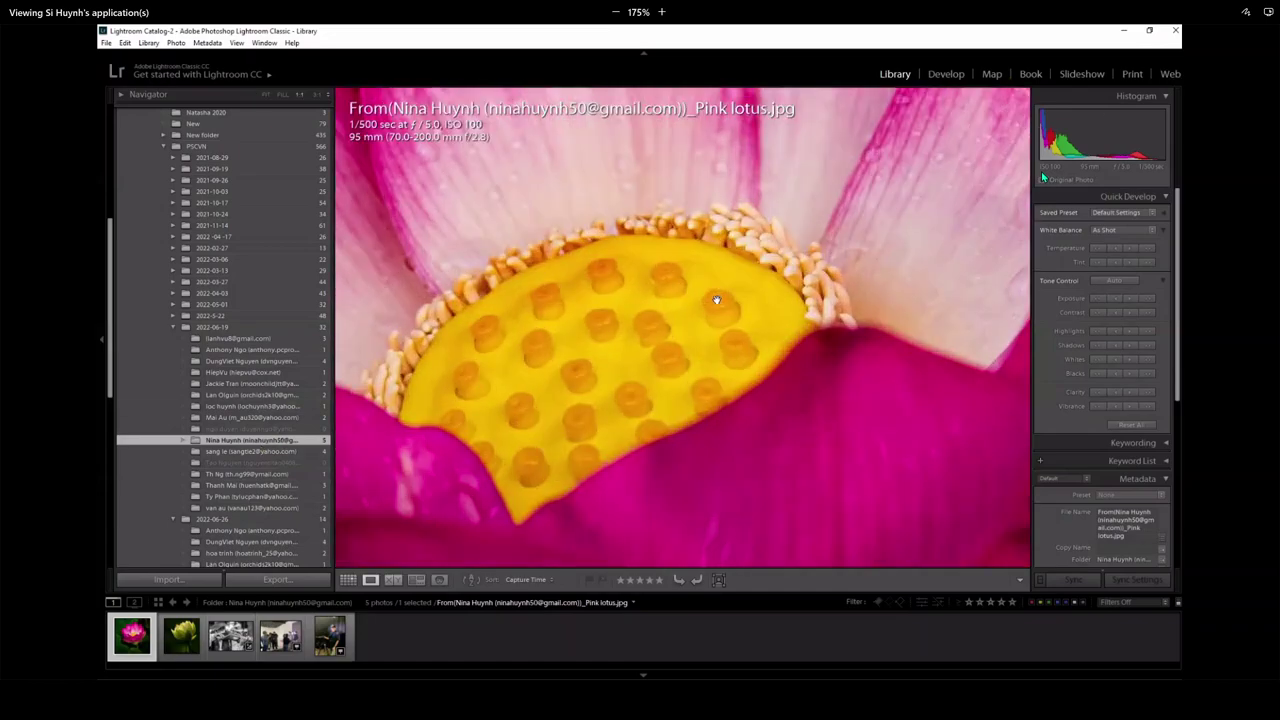
left_click(680, 313)
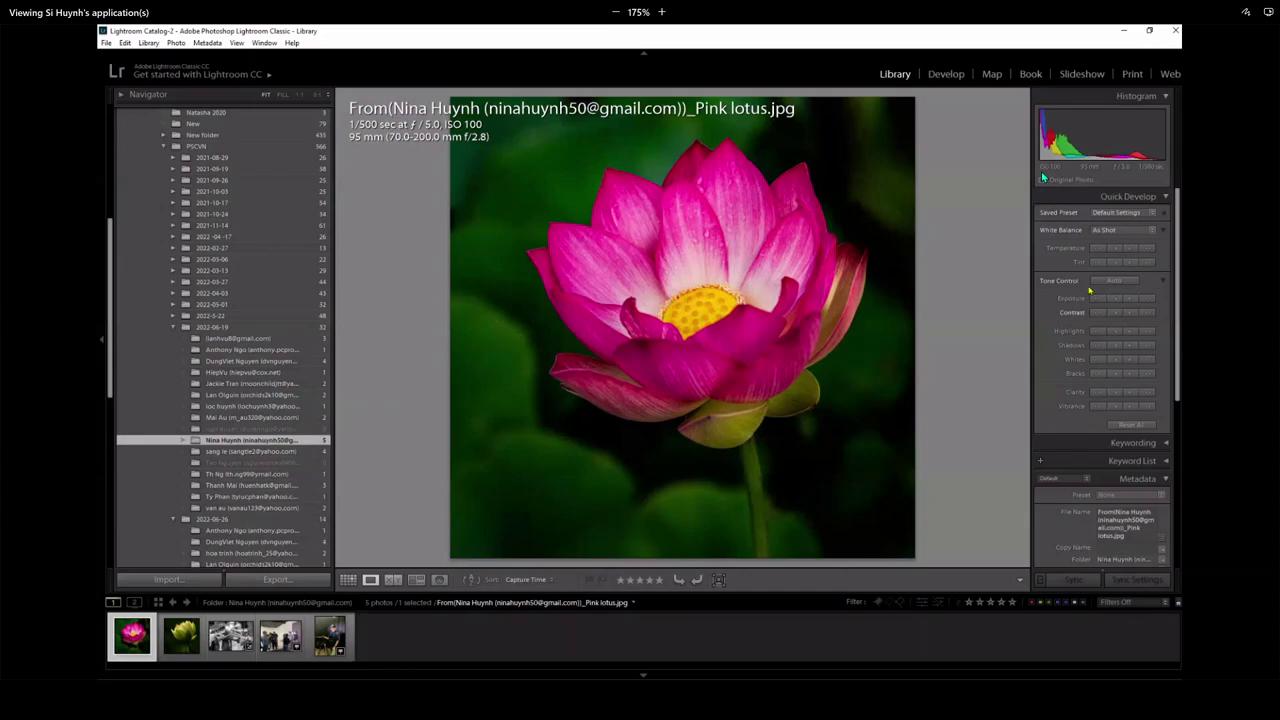
- Switch the pink lotus to the Develop module and examine its yellow centre and inner petals at 1:1
left_click(946, 74)
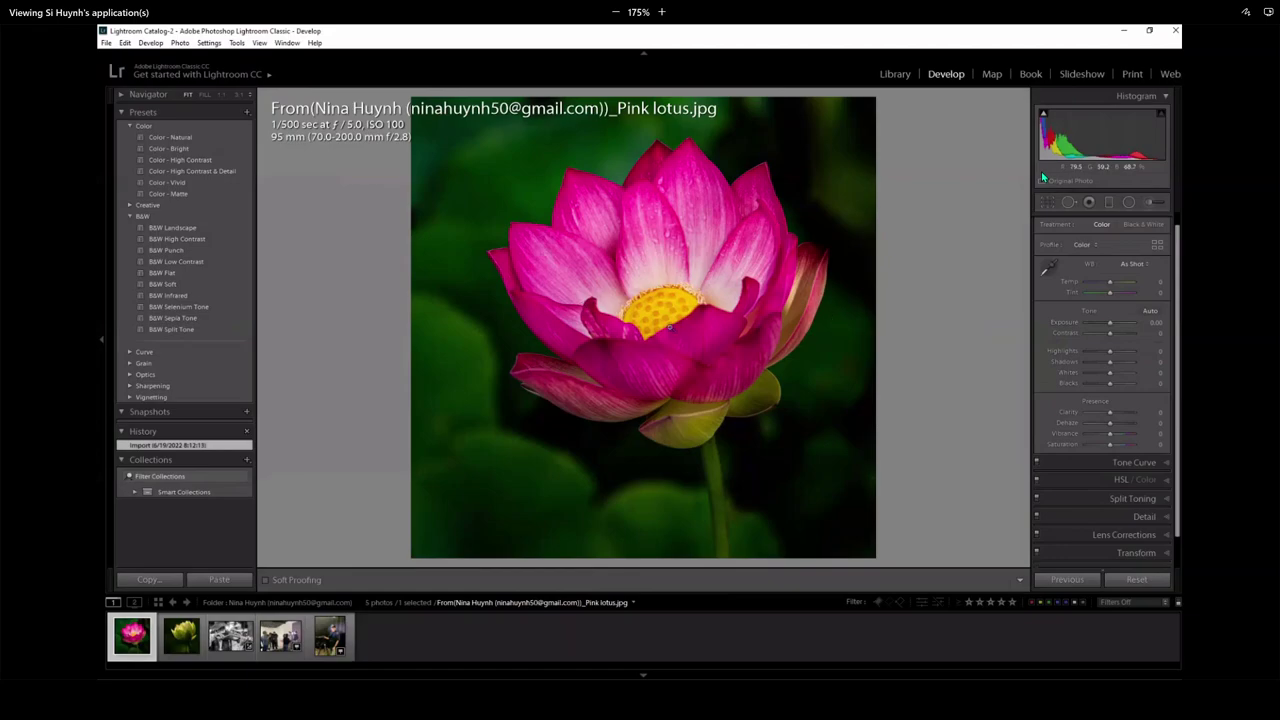
left_click(672, 330)
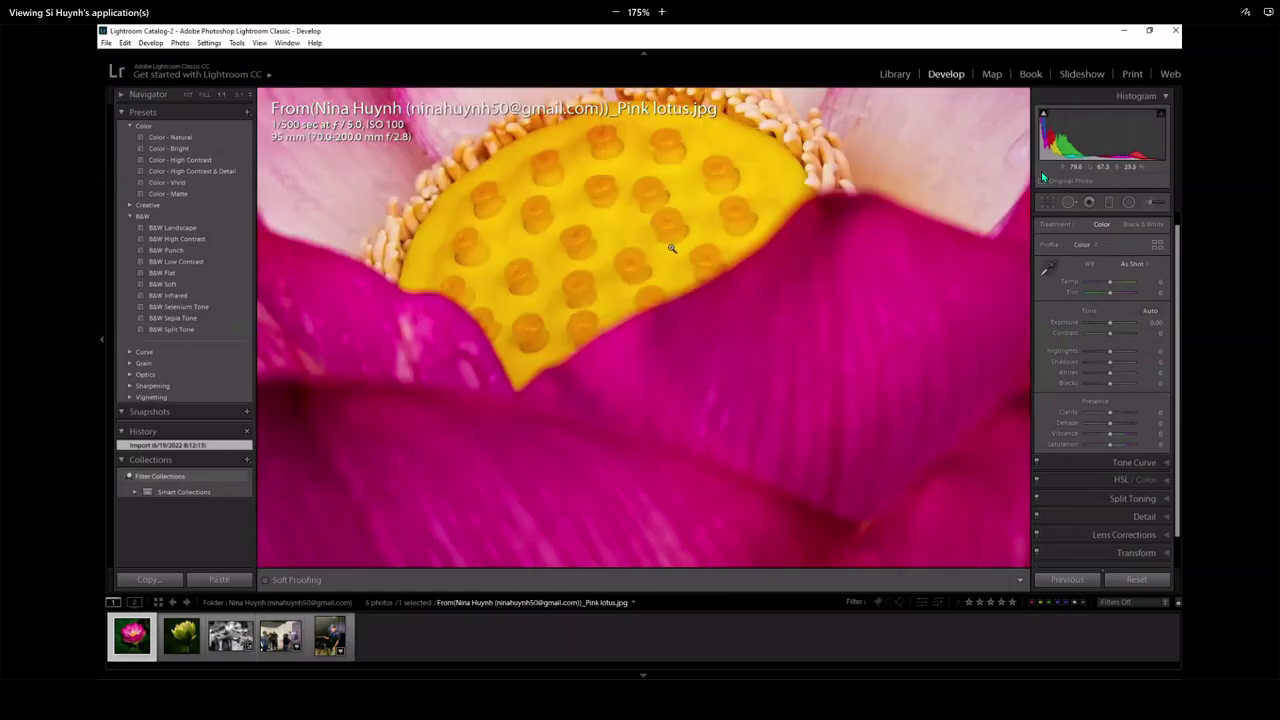
left_click(672, 248)
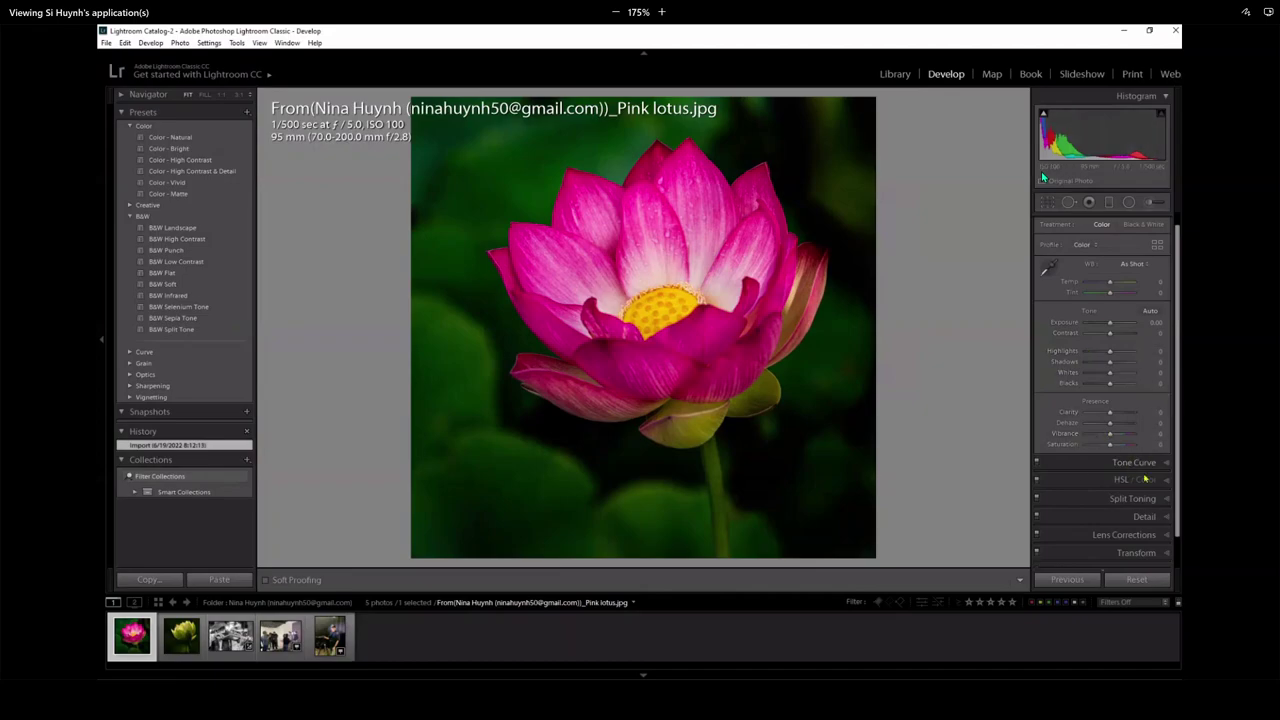
- Use targeted HSL adjustments on the pink petals: luminance Red -39 and Magenta -3, saturation Red -11 and Magenta -1
left_click(1106, 481)
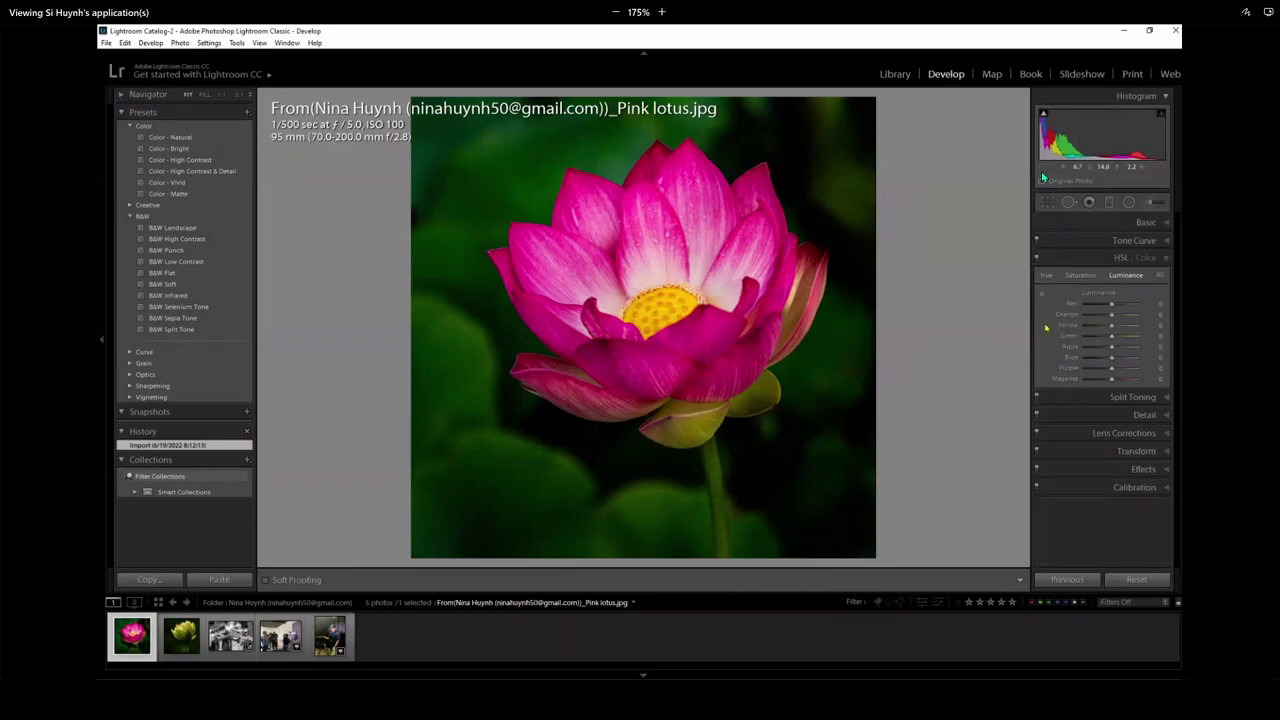
left_click(1041, 293)
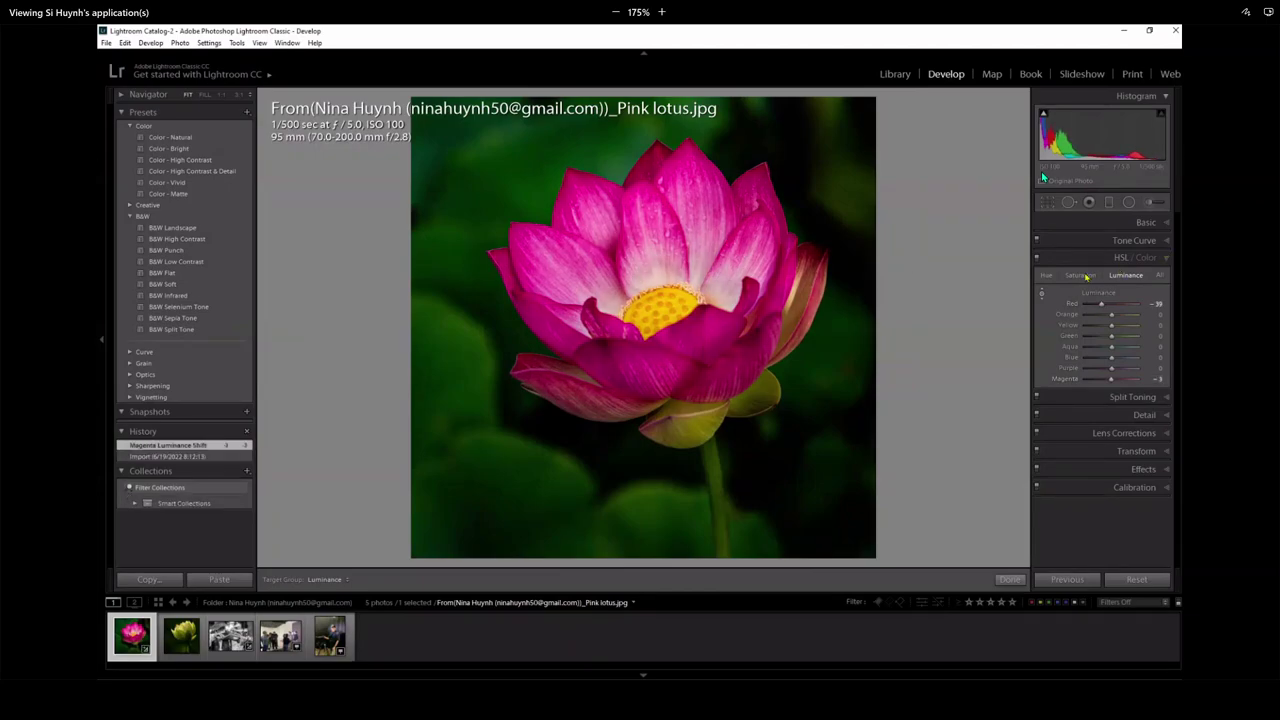
key("ctrl+alt+shift+s")
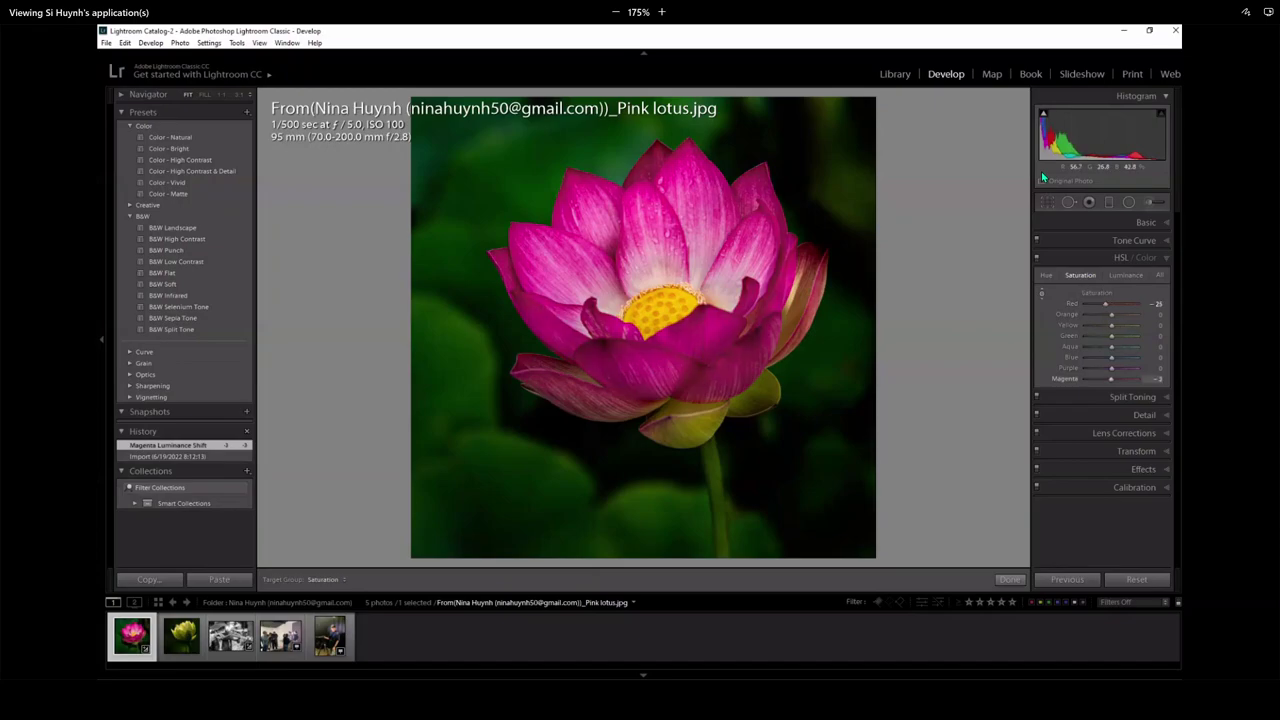
left_click_drag(659, 356, 937, 271)
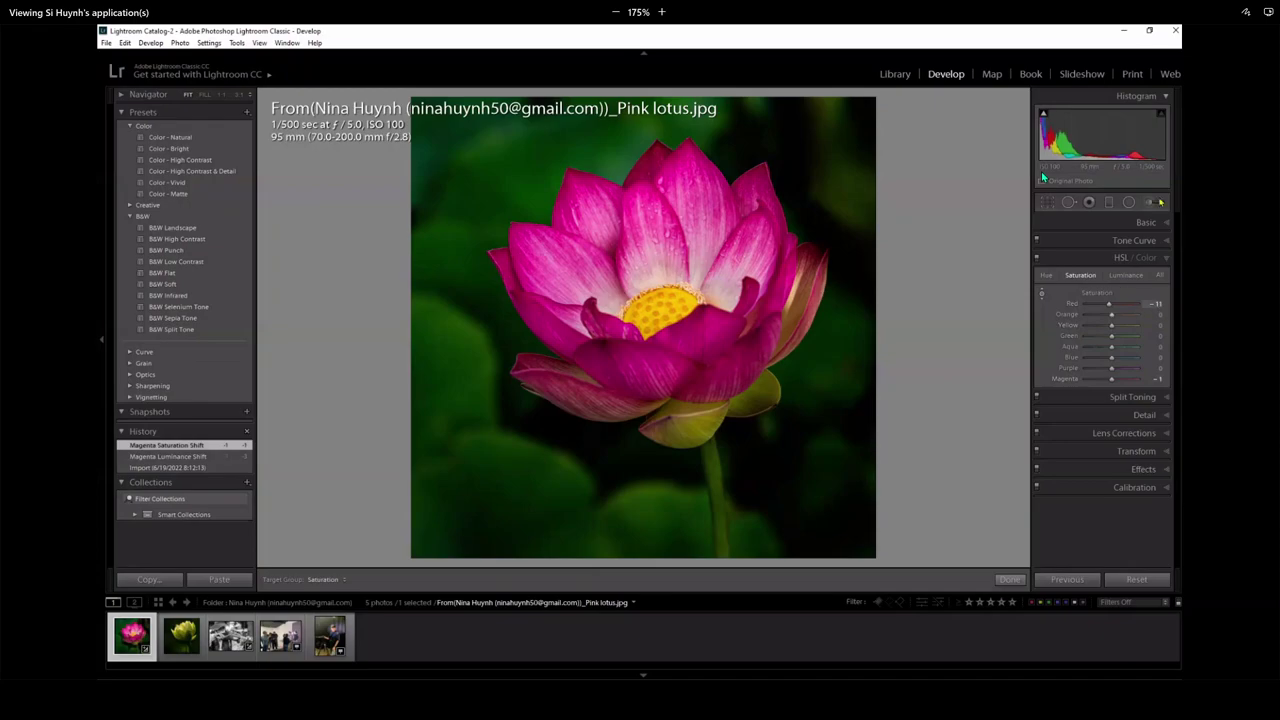
- Set the pink lotus's exposure to +0.36 and examine the stamens and petals at 1:1
left_click(1167, 224)
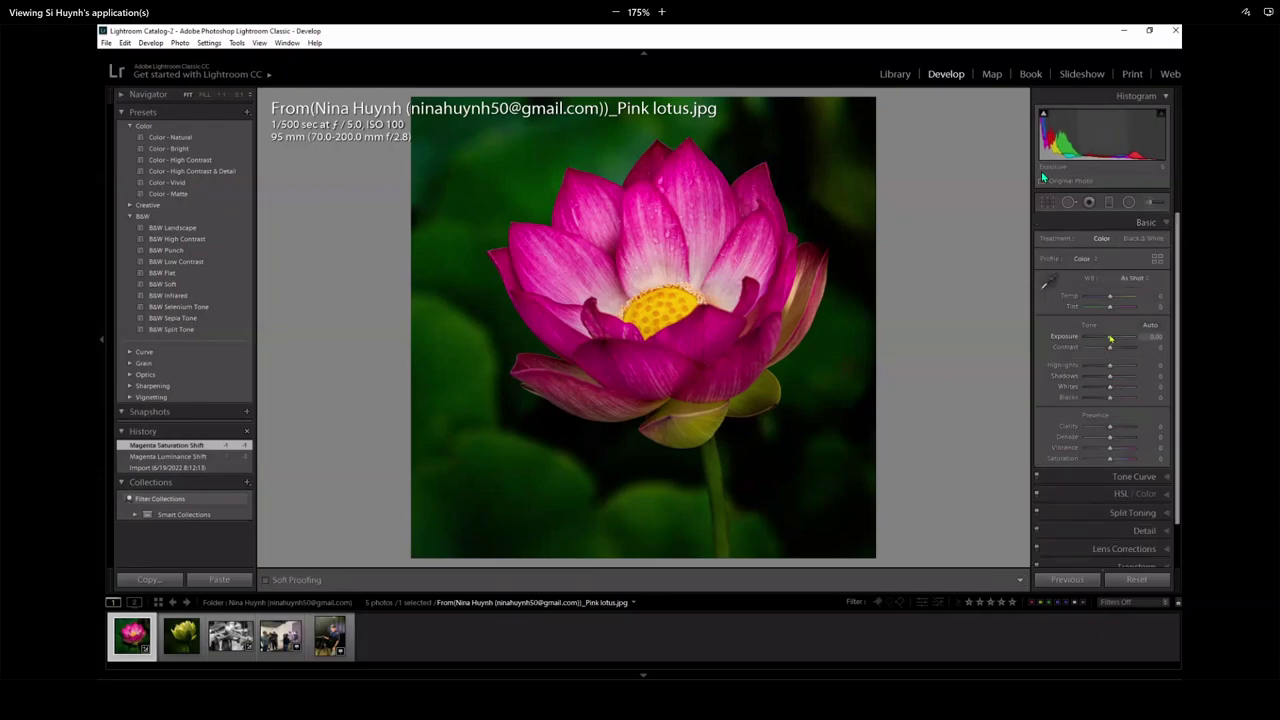
left_click_drag(1111, 341, 1113, 341)
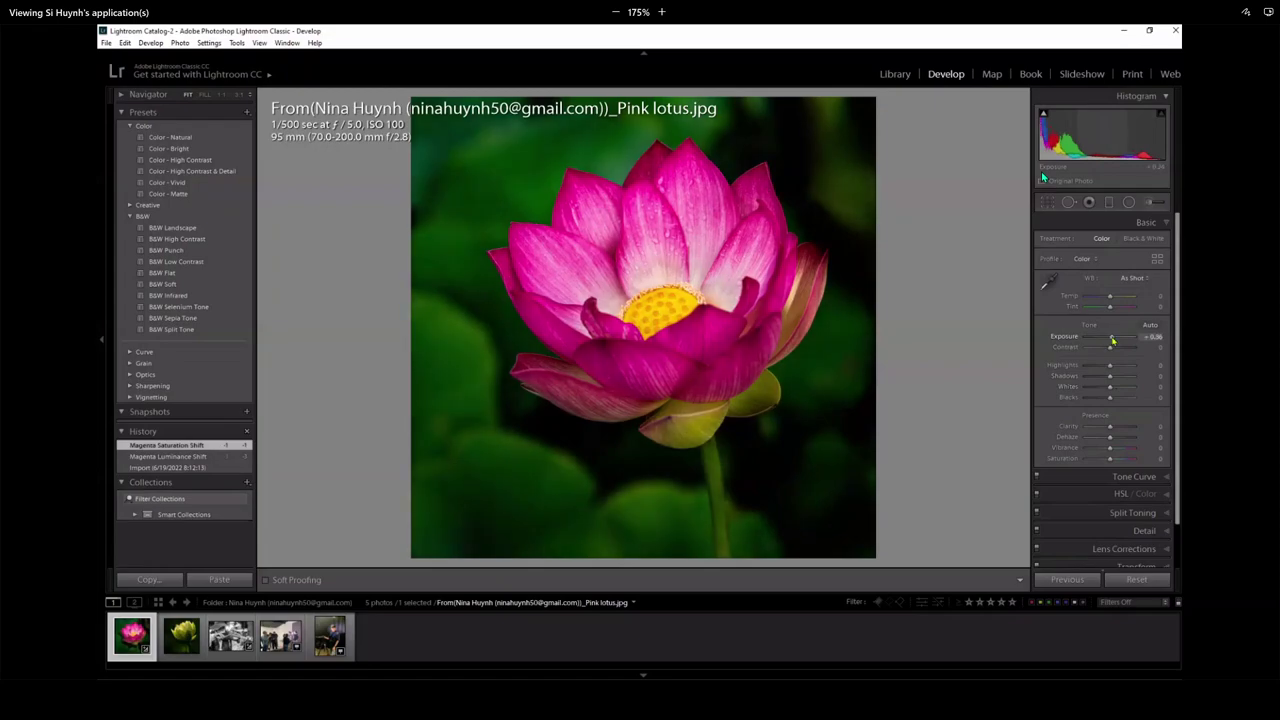
left_click(676, 287)
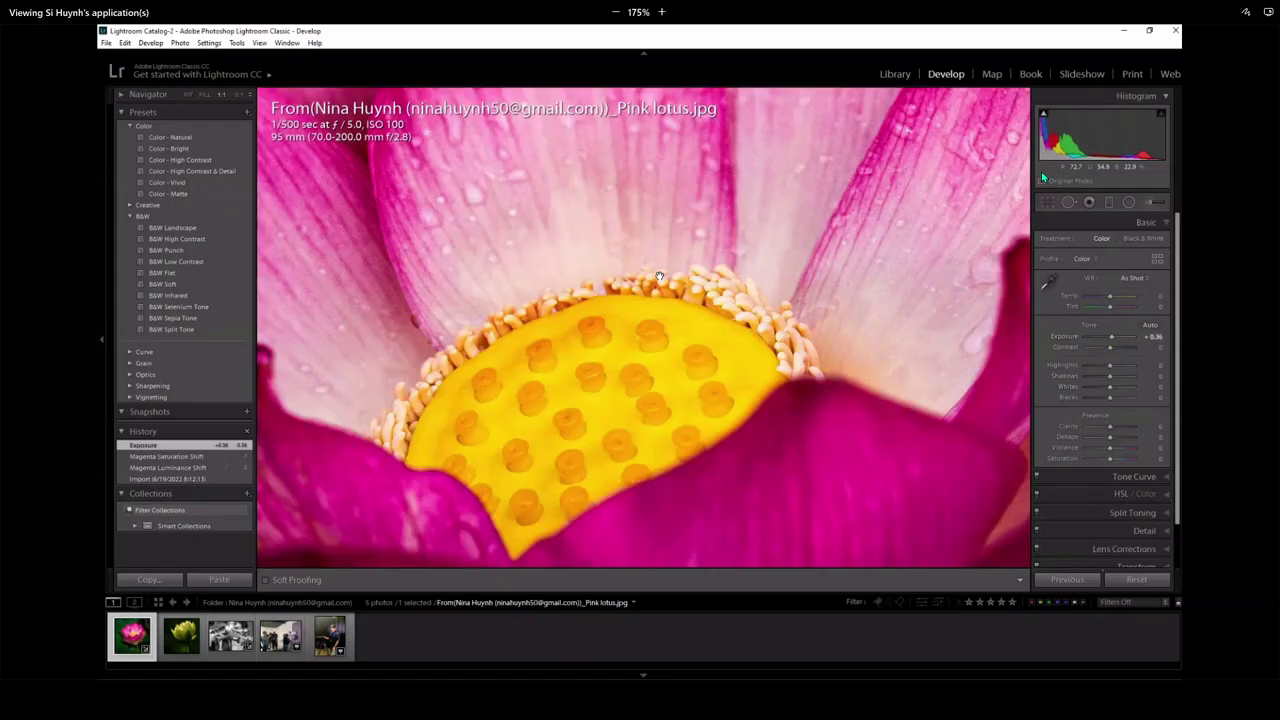
left_click(602, 436)
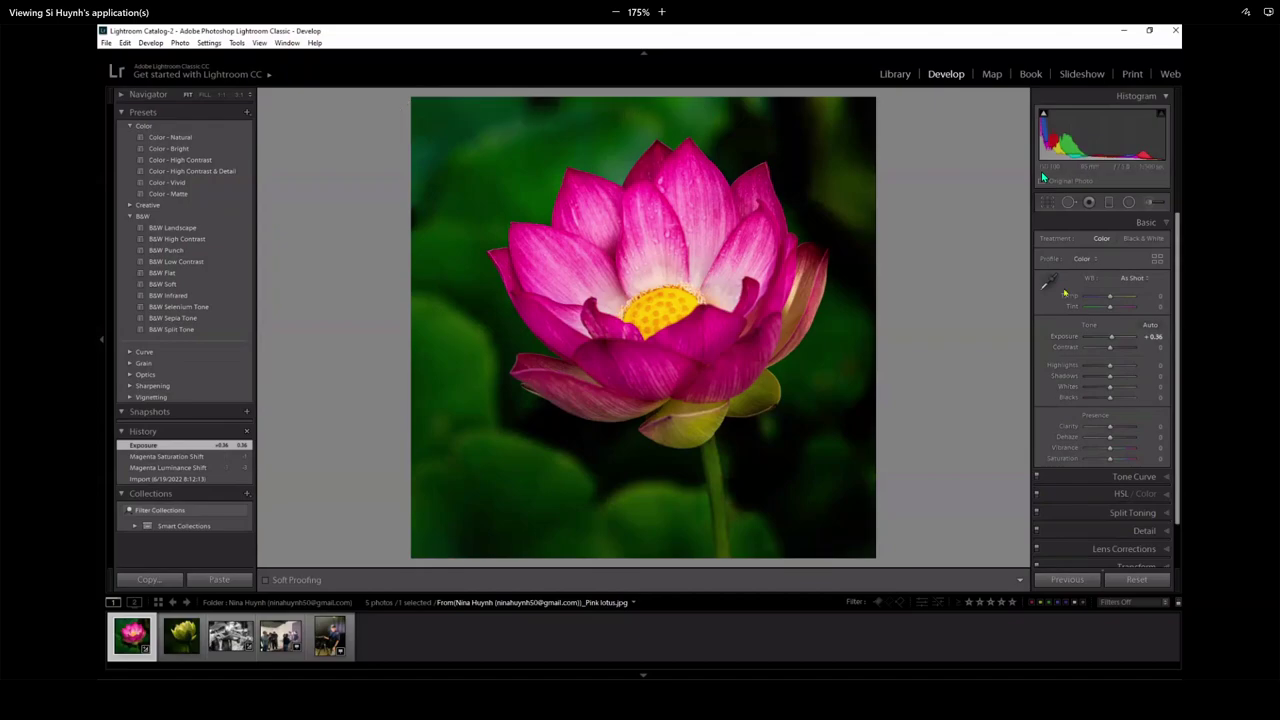
left_click(656, 281)
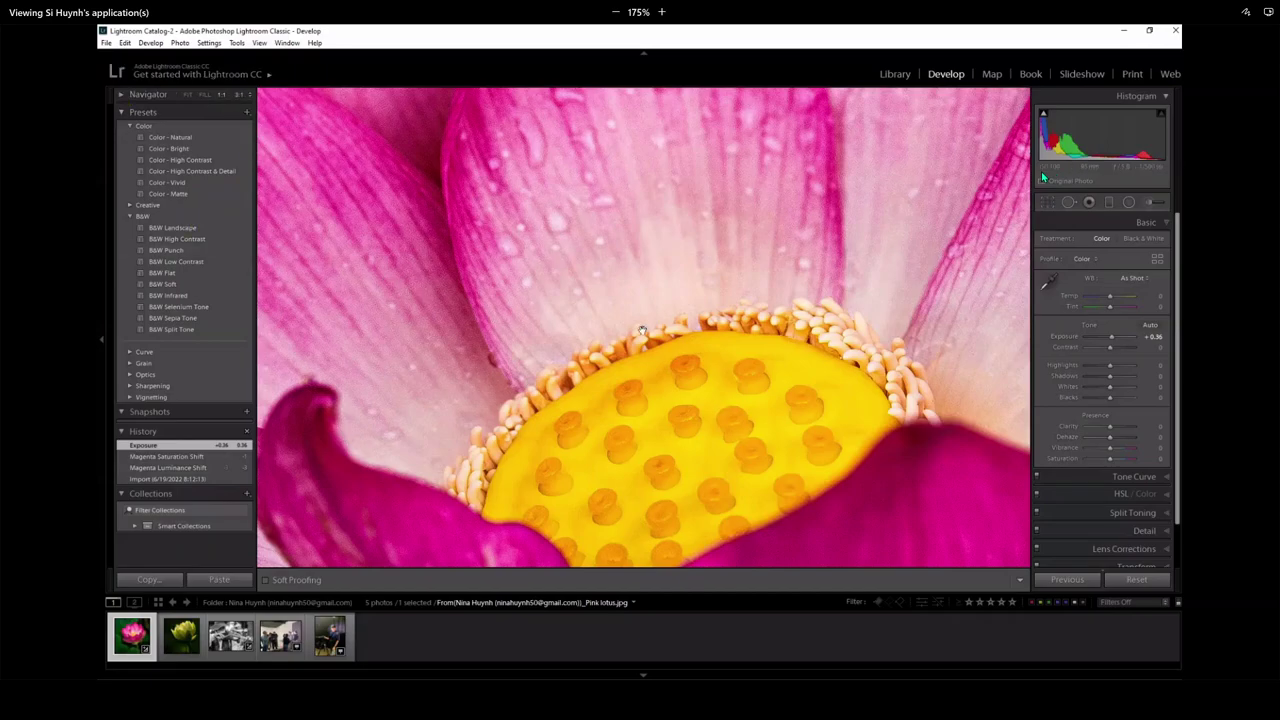
left_click(187, 94)
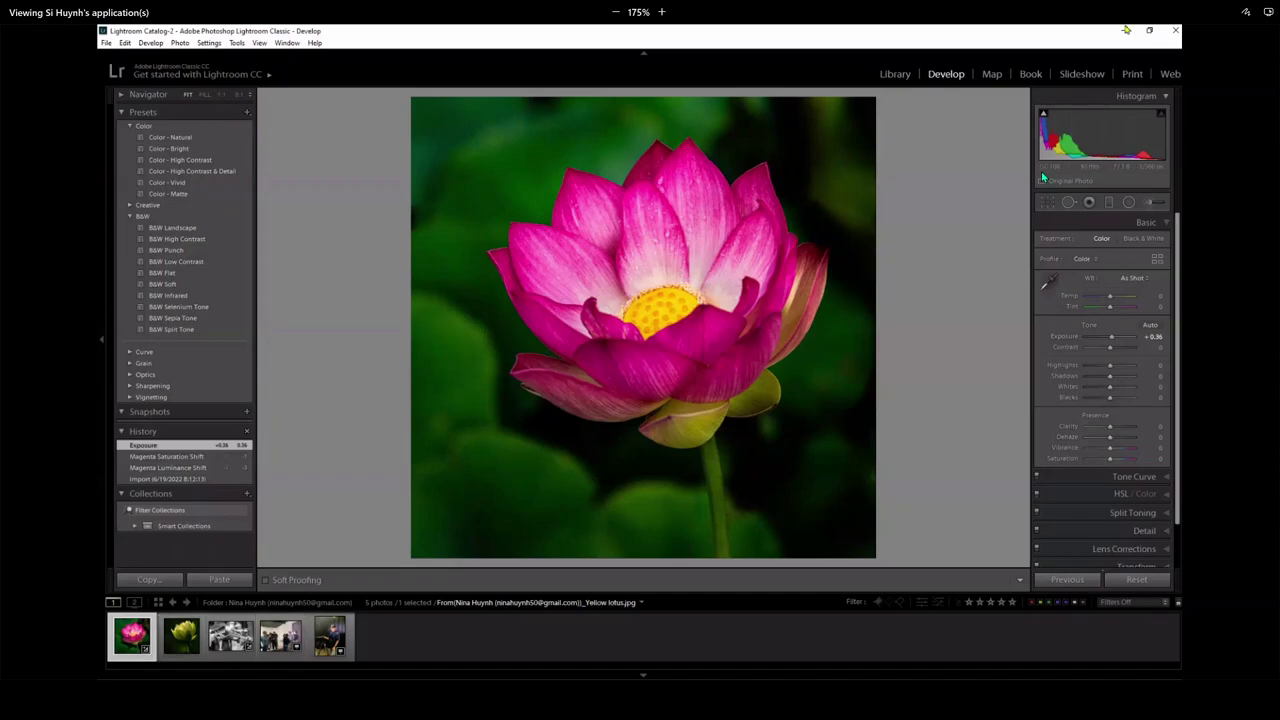
- Open the yellow lotus photo in the Develop module and set its white balance by sampling the flower's upper petals
left_click(895, 74)
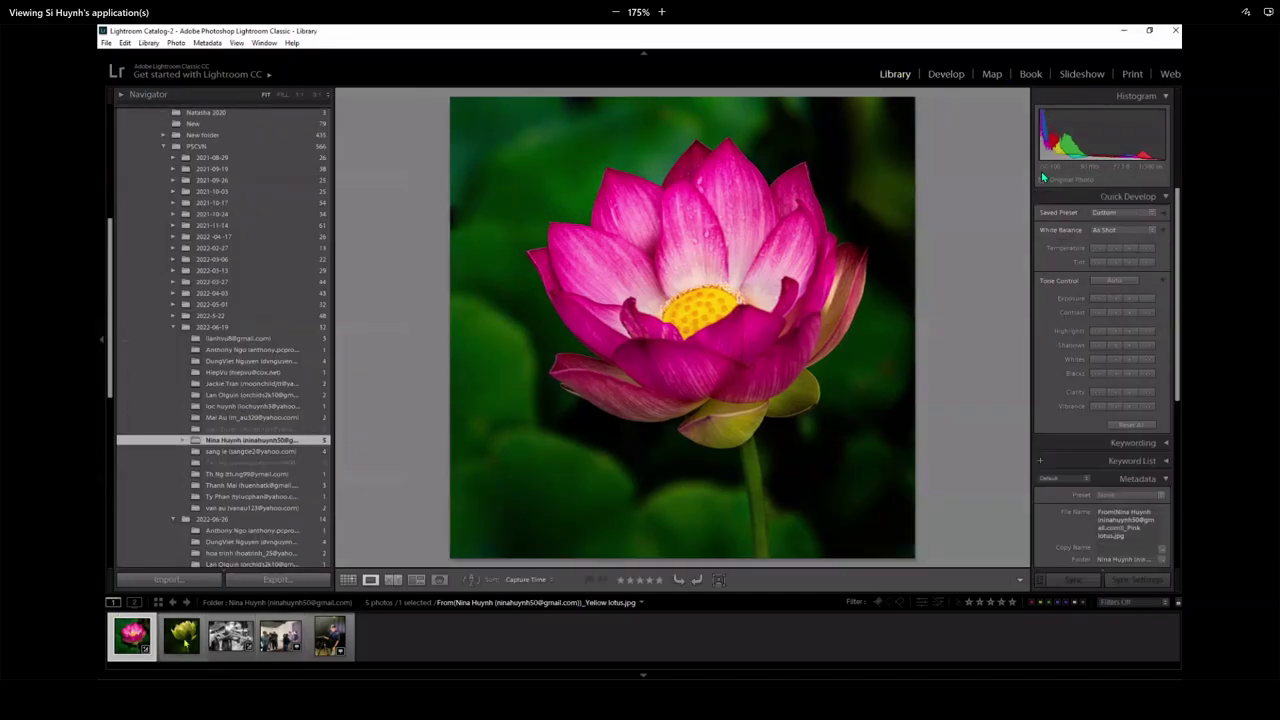
left_click(181, 636)
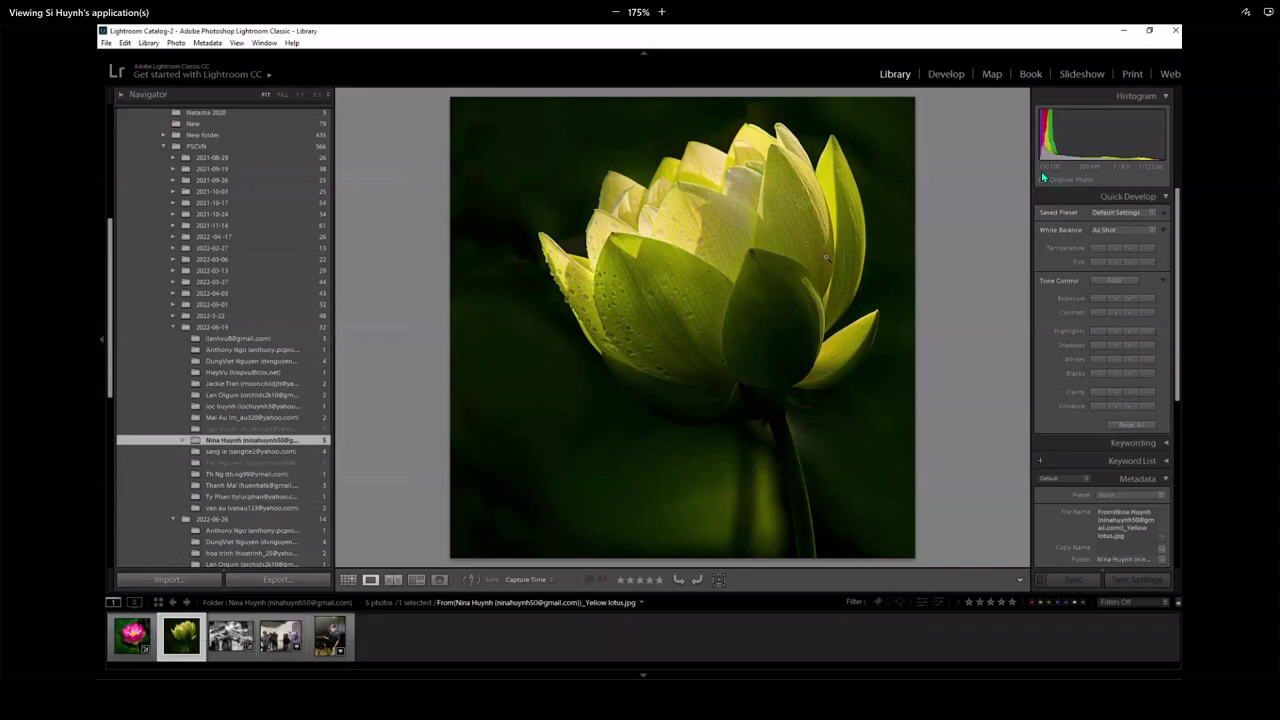
left_click(945, 74)
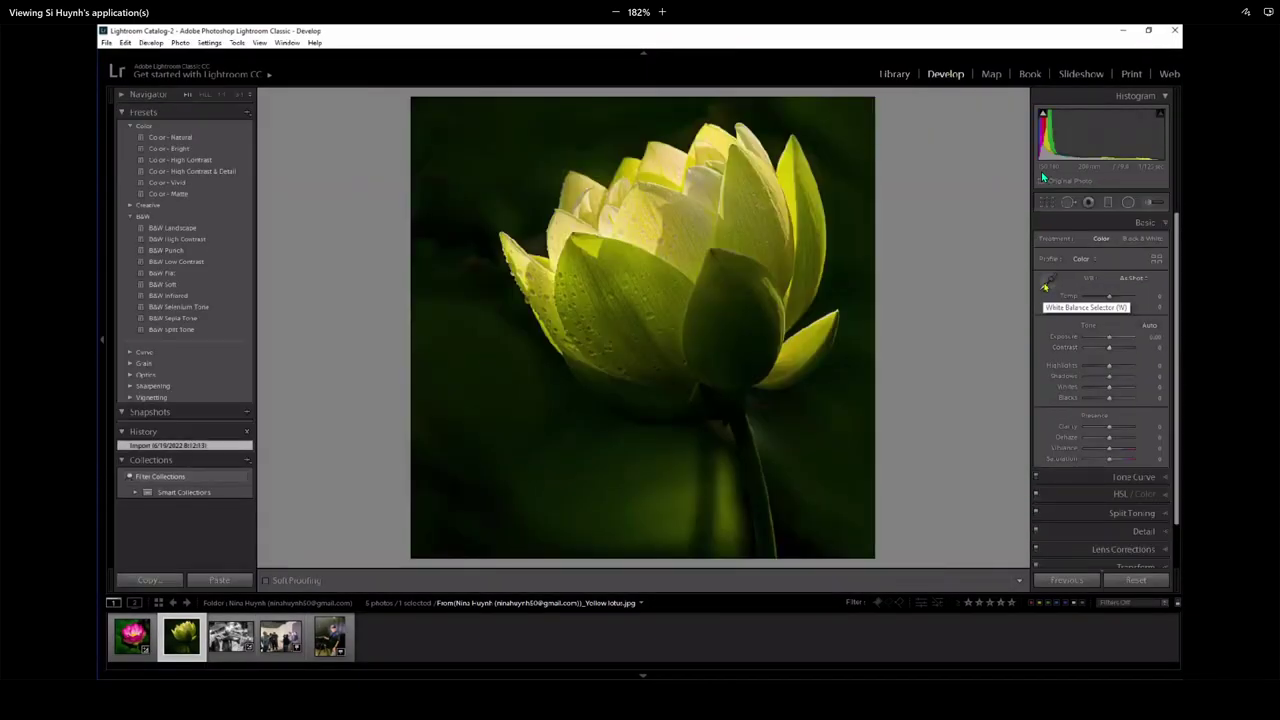
left_click(1046, 285)
left_click(612, 216)
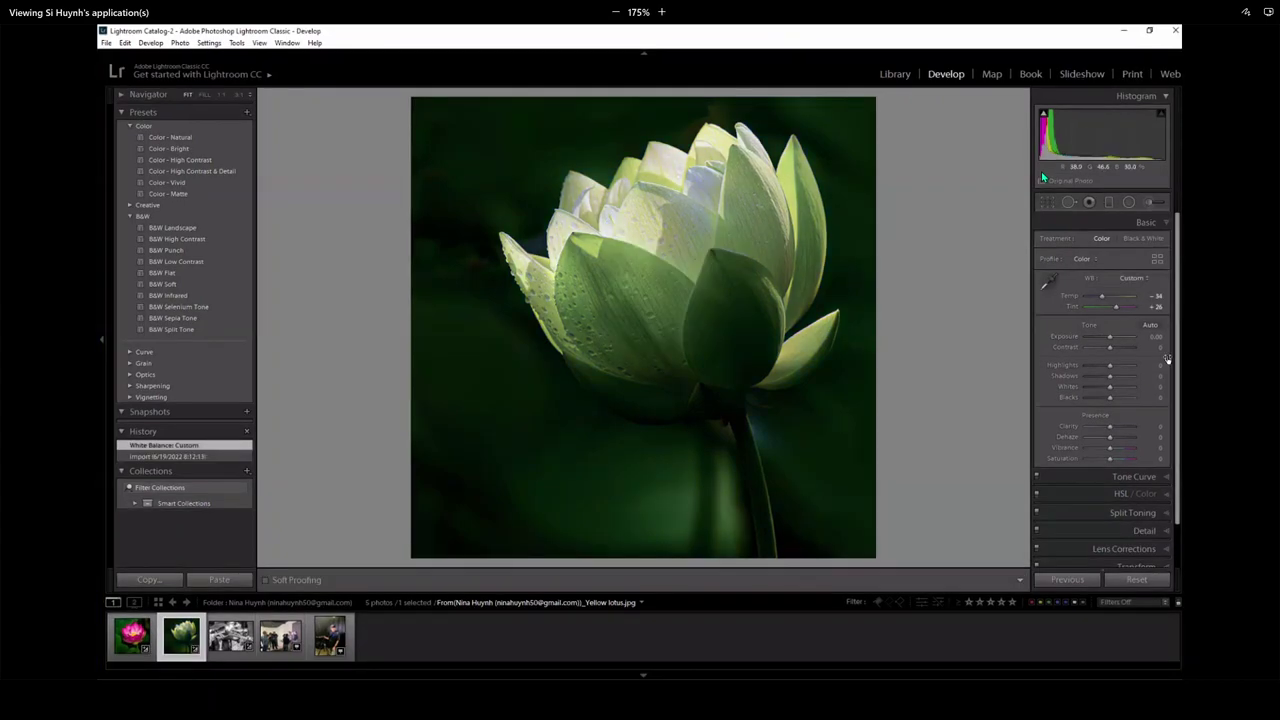
- Set the yellow lotus's temperature to -17 and shadows to +50, and check the petals and water drops at 1:1
left_click_drag(1102, 296, 1106, 299)
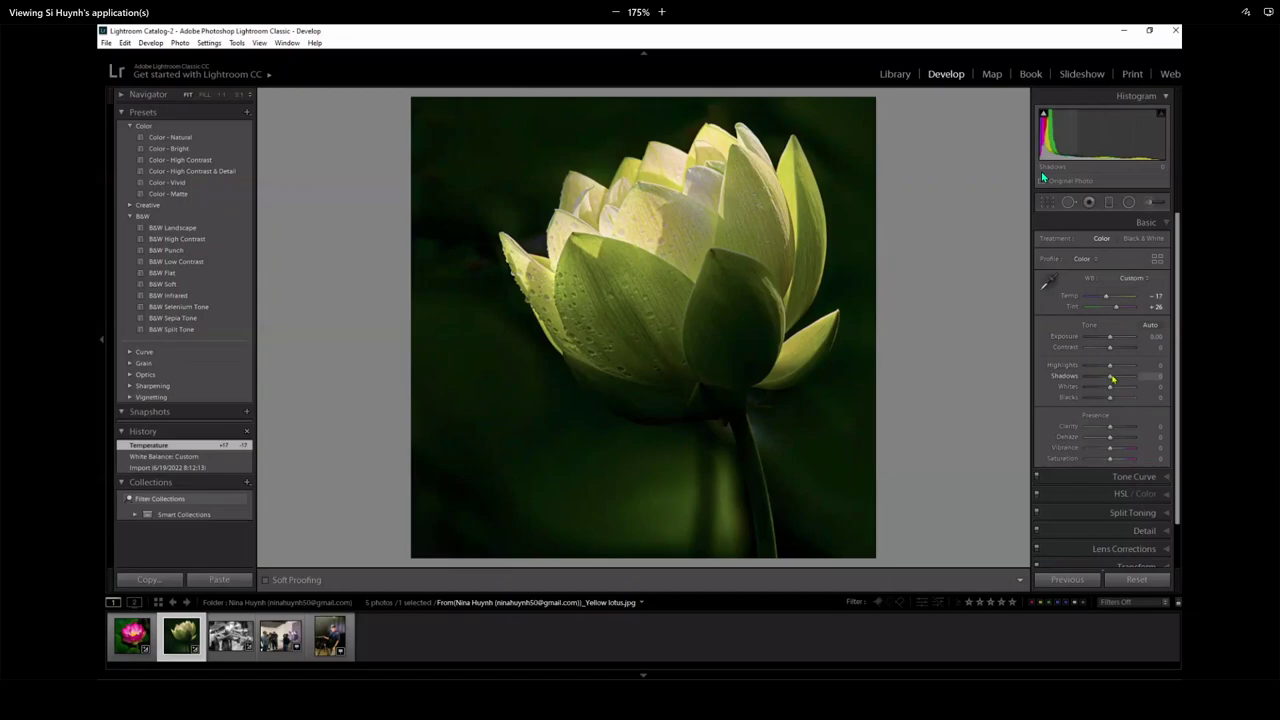
left_click_drag(1112, 378, 1124, 380)
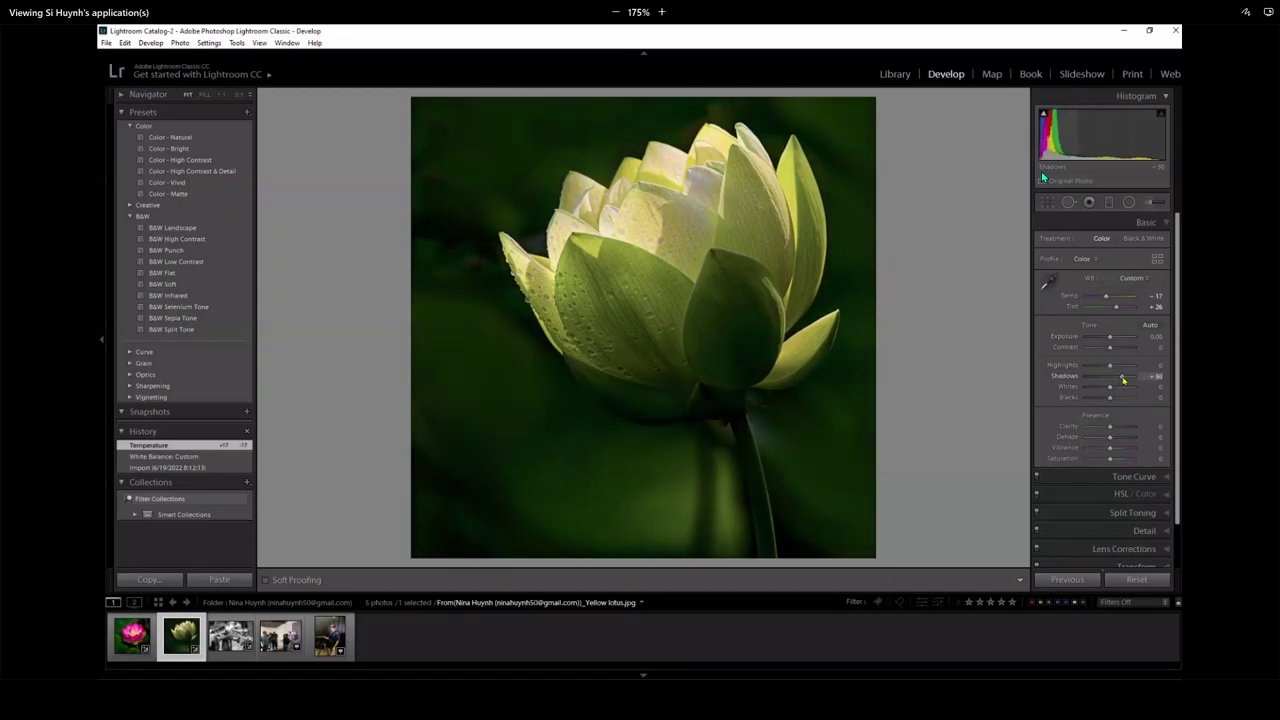
left_click(655, 231)
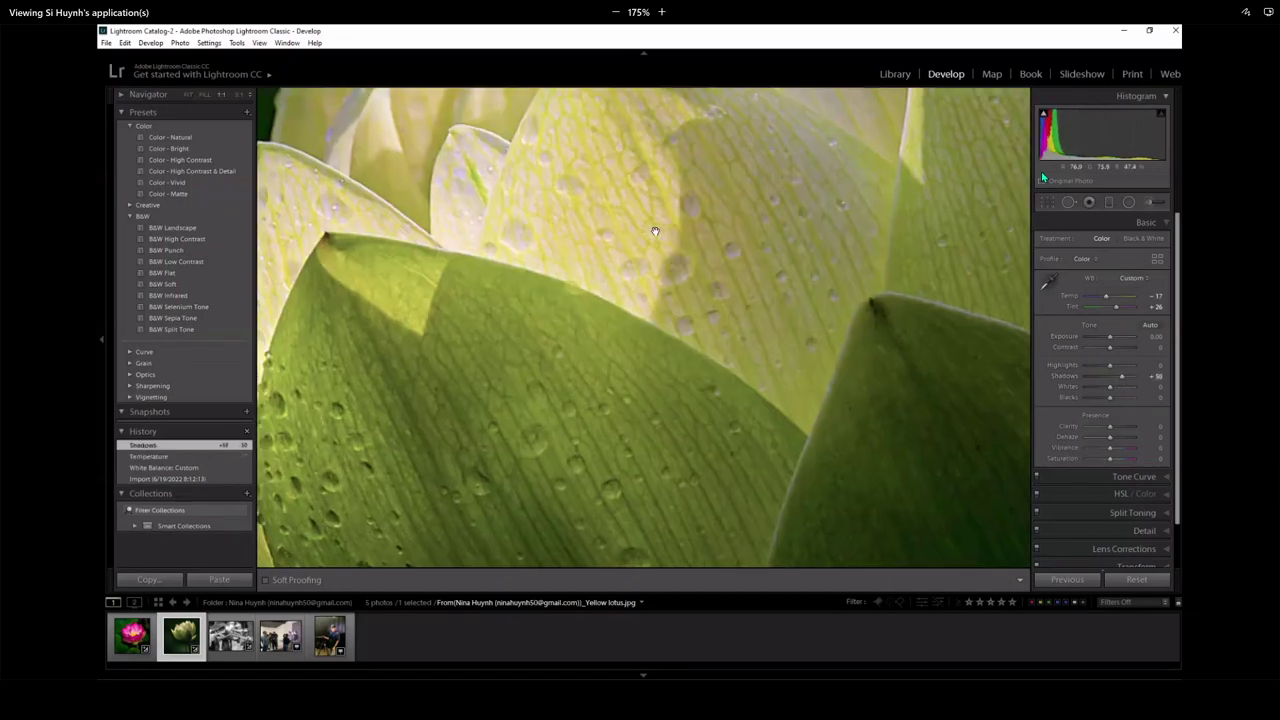
left_click(655, 231)
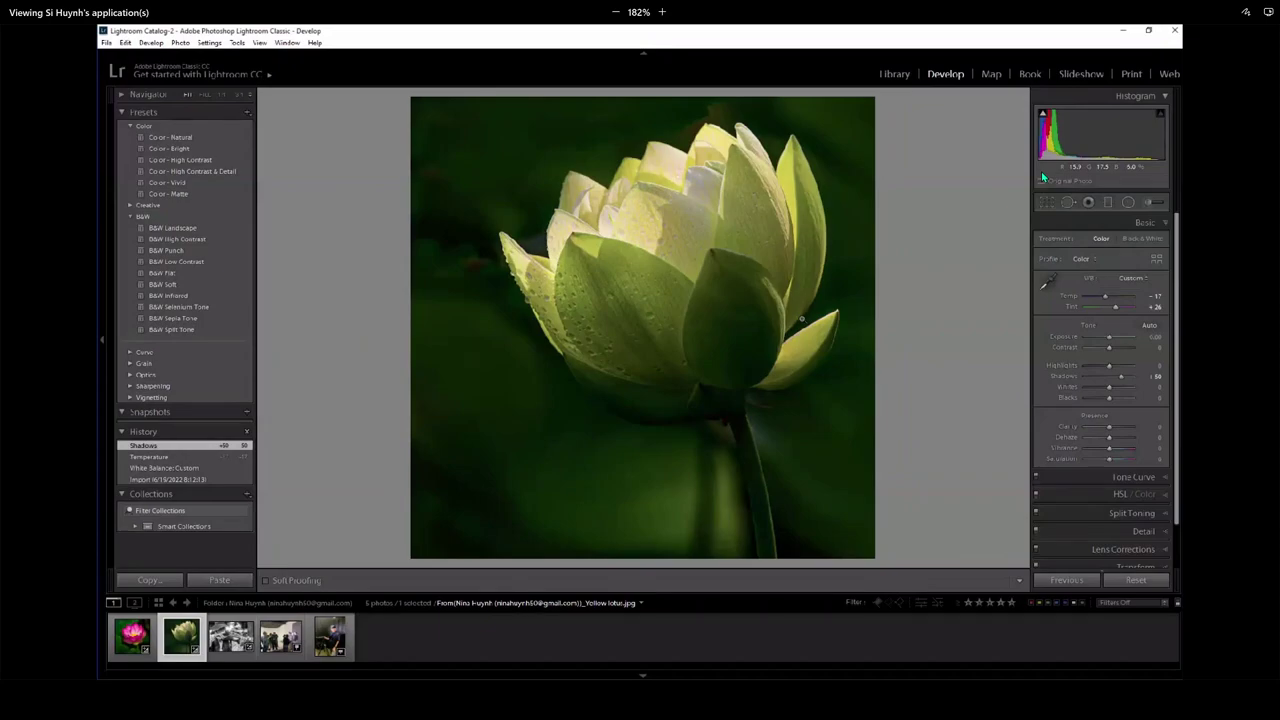
left_click(685, 246)
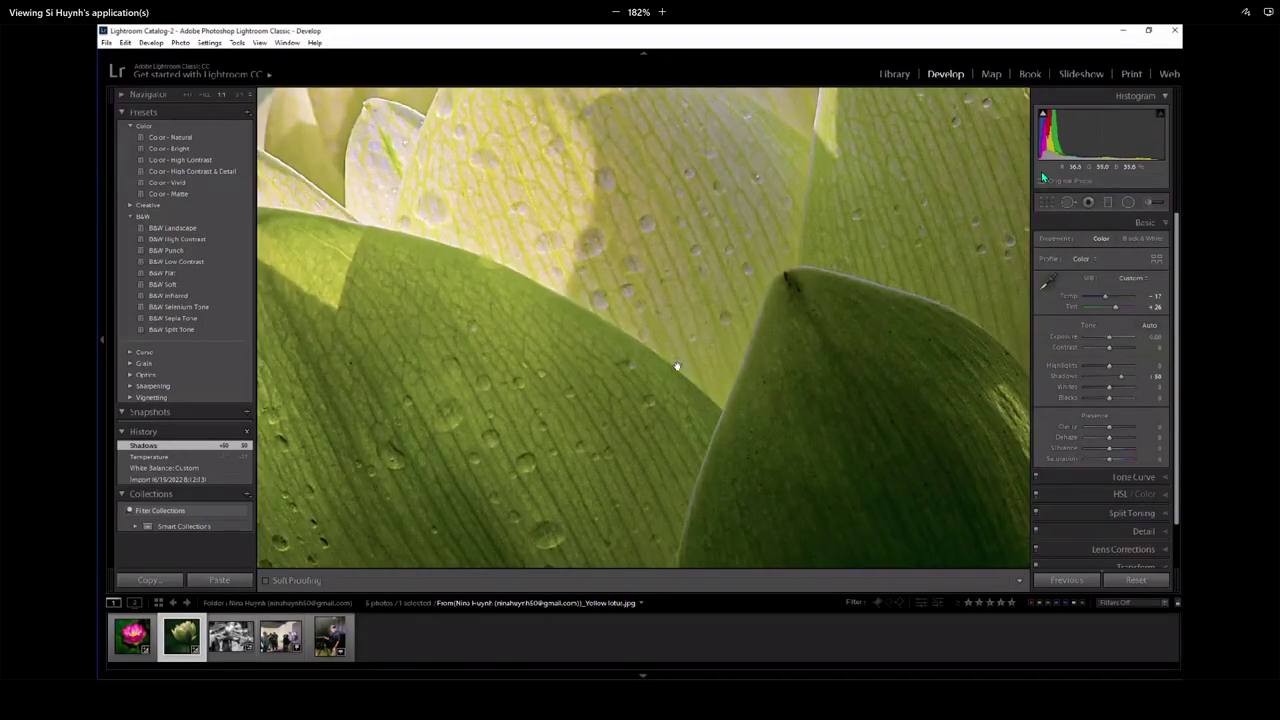
left_click(671, 380)
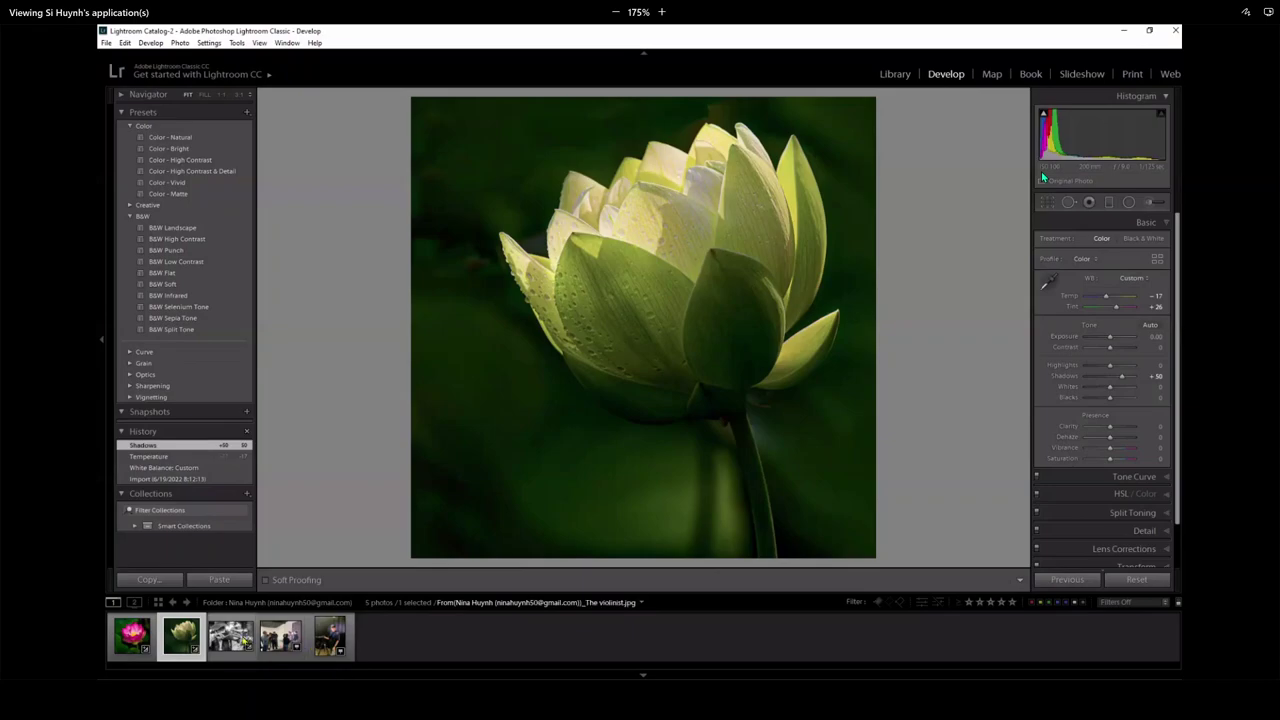
- Look through the folder's lotus, violinist and studio photos, and return to the black-and-white violinist
left_click(229, 636)
left_click(181, 636)
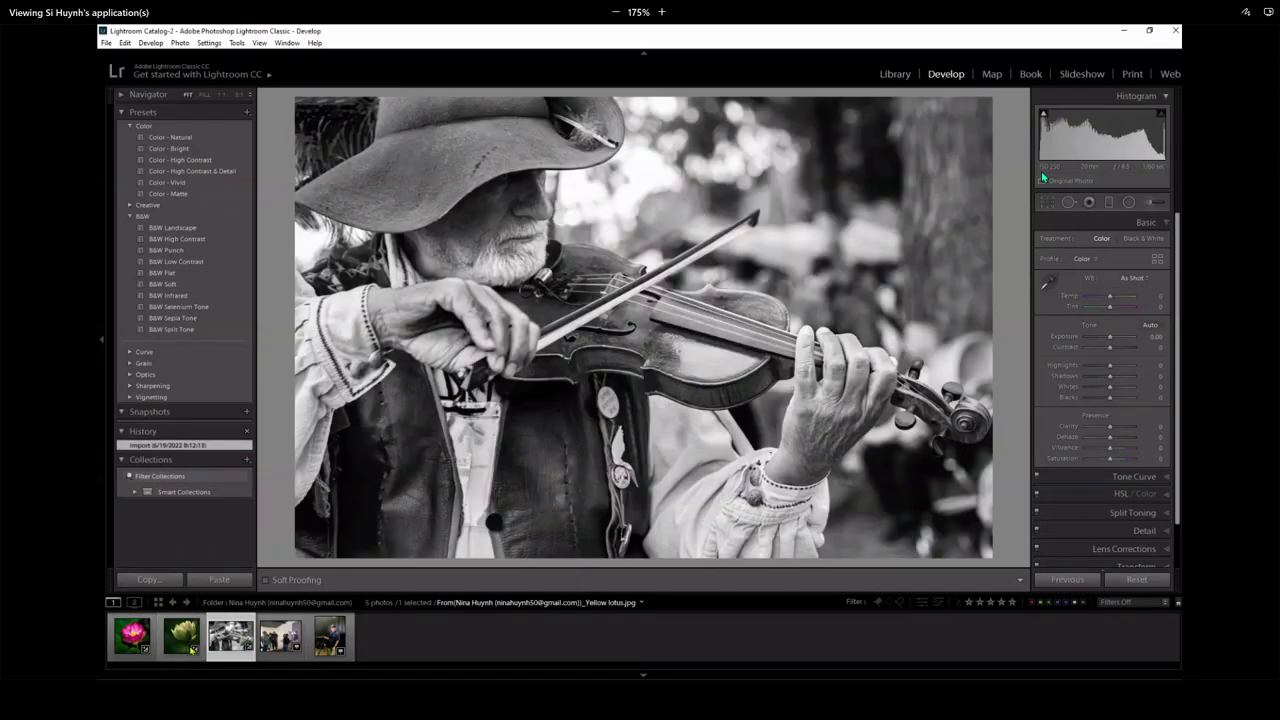
key("Left")
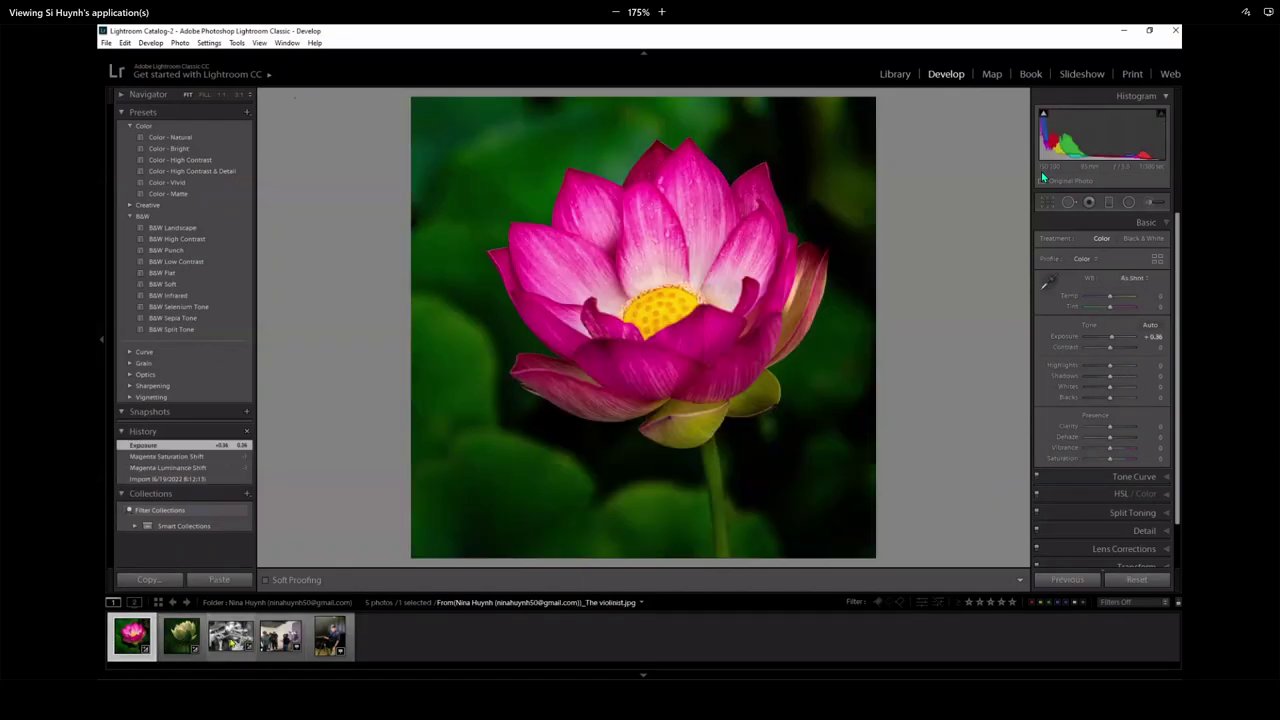
left_click(183, 648)
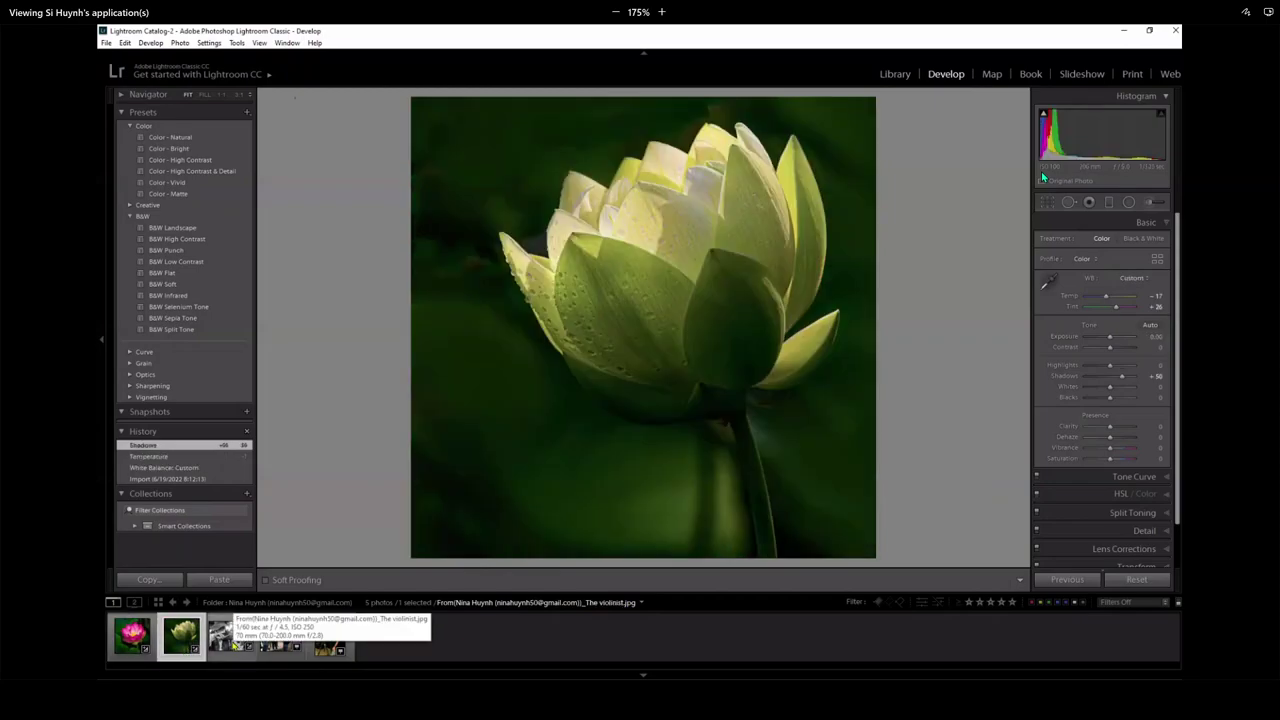
left_click(232, 645)
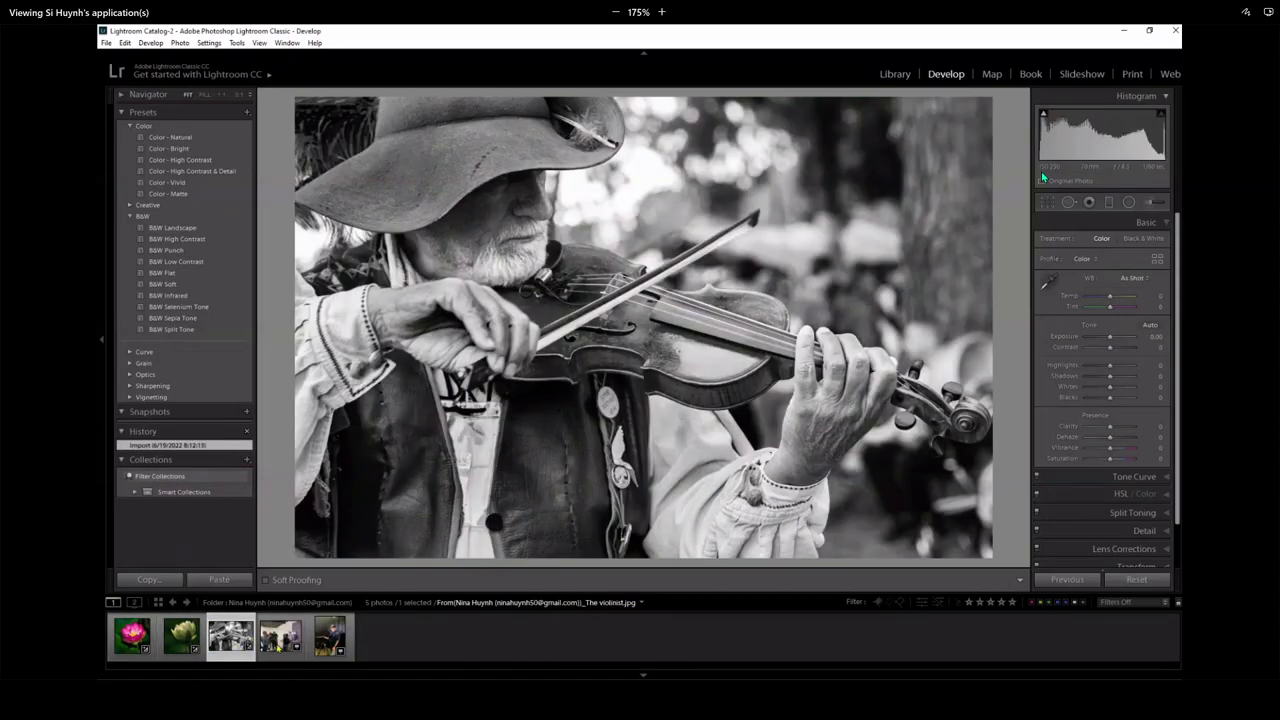
key("Right")
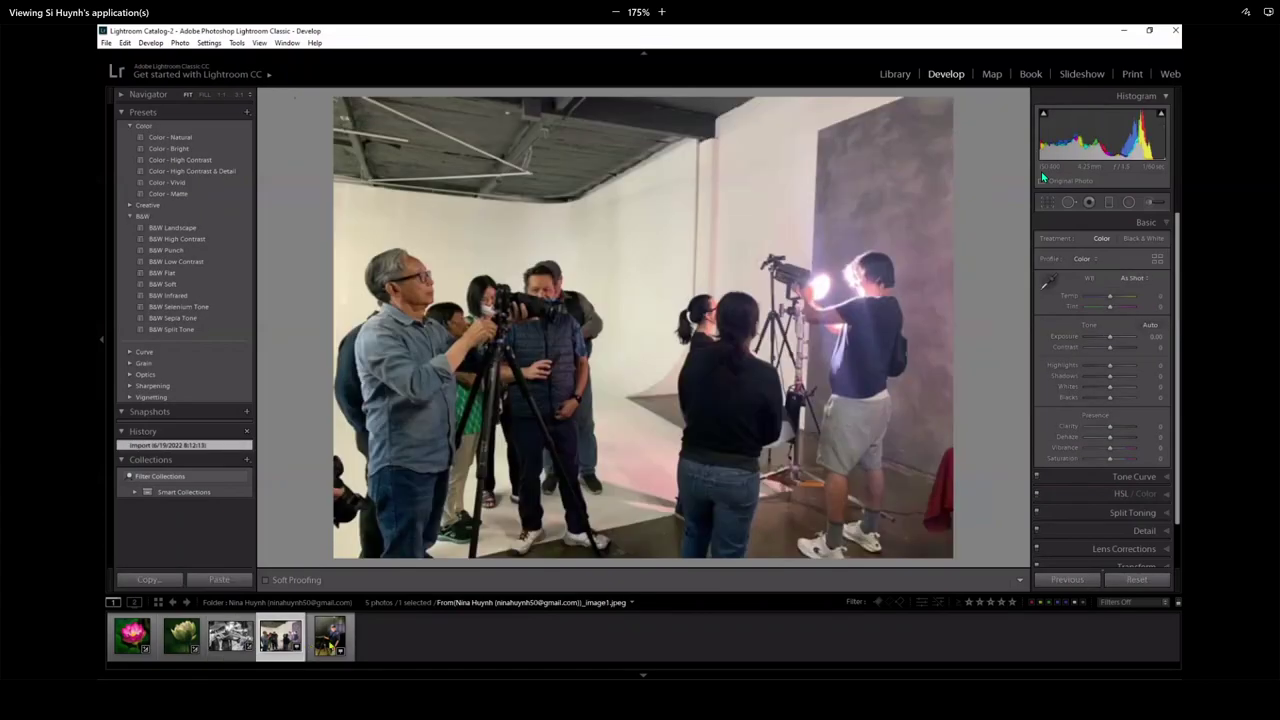
key("Right")
key("Left")
key("Left")
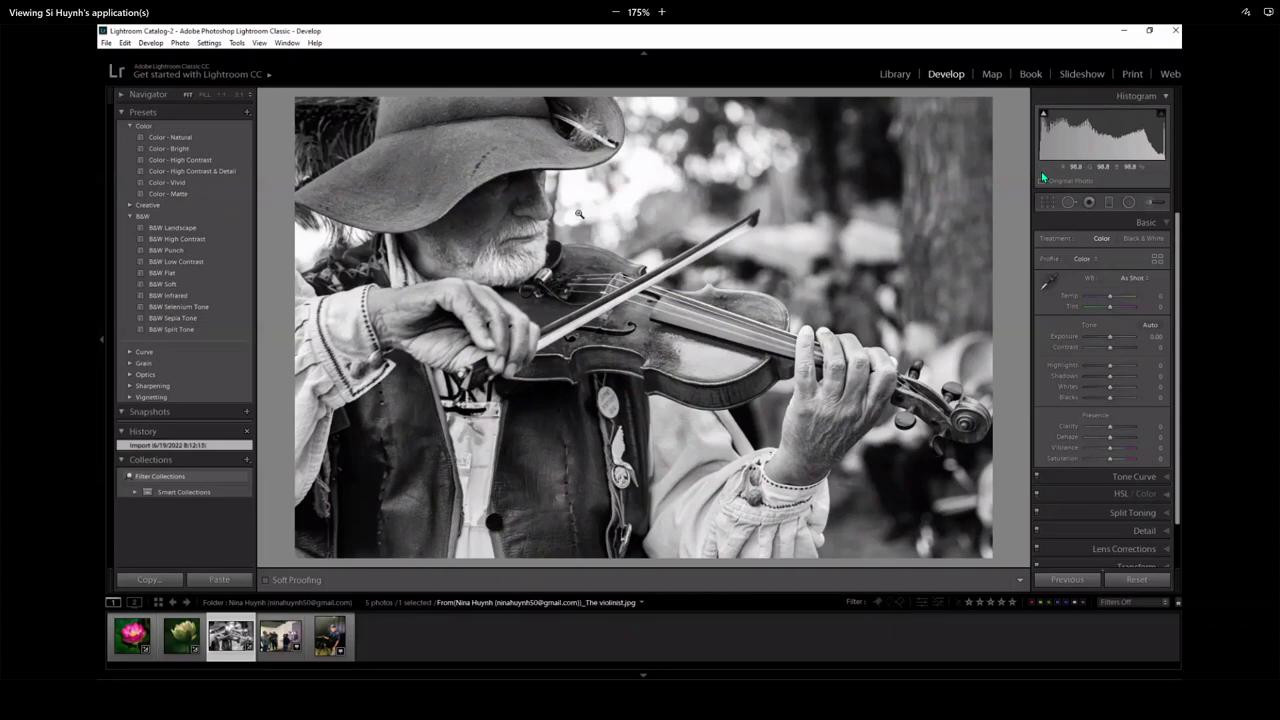
left_click(1157, 204)
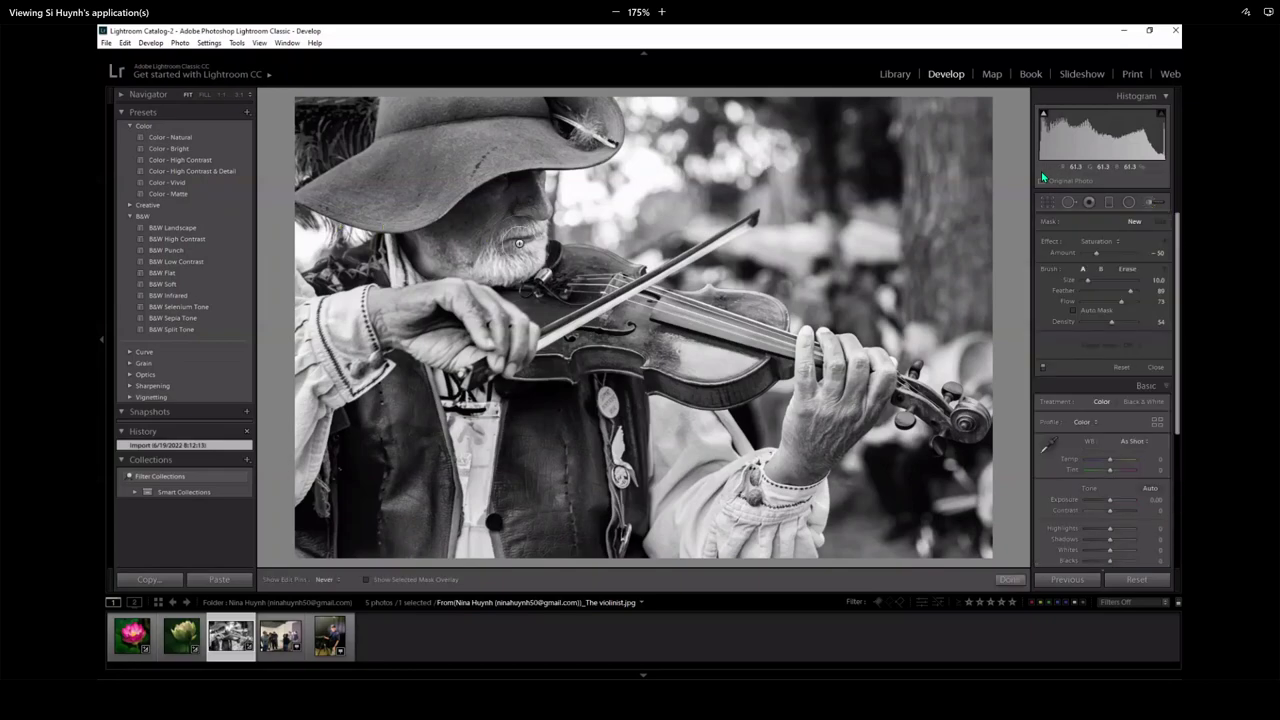
mouse_move(511, 209)
left_mouse_down()
mouse_move(461, 239)
mouse_move(528, 198)
left_mouse_up()
left_click_drag(442, 263, 429, 248)
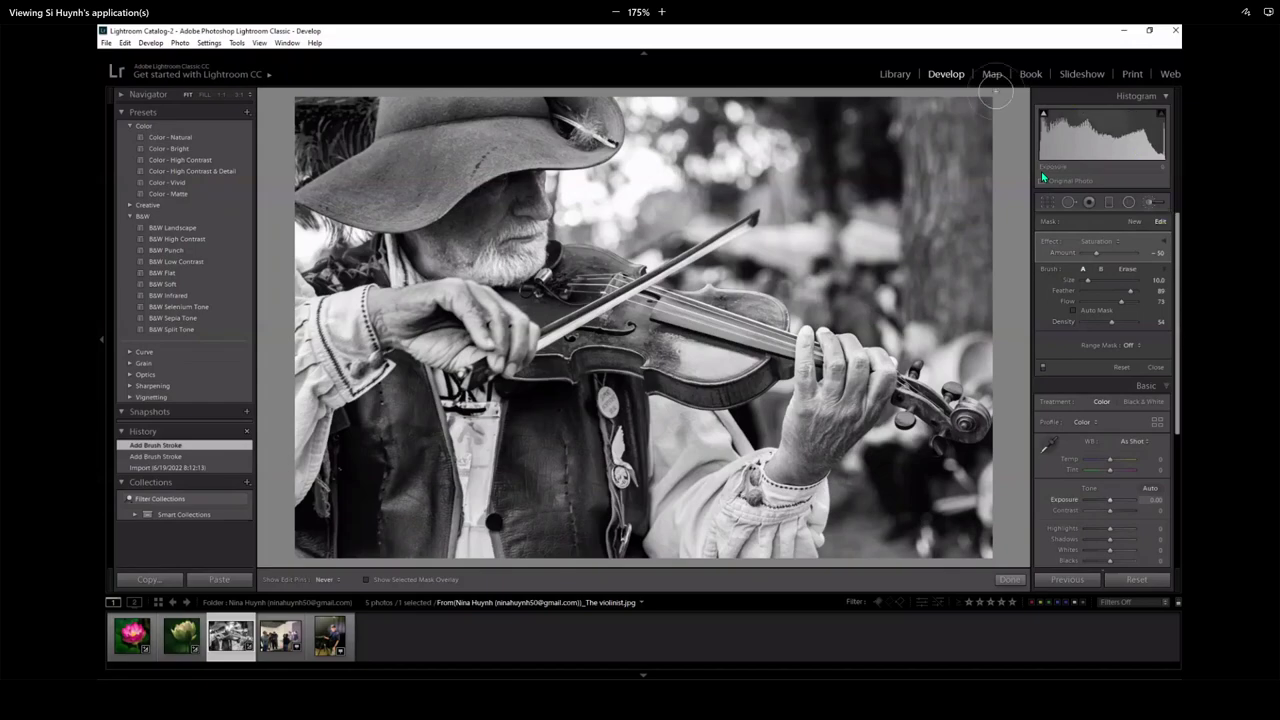
left_click(1131, 368)
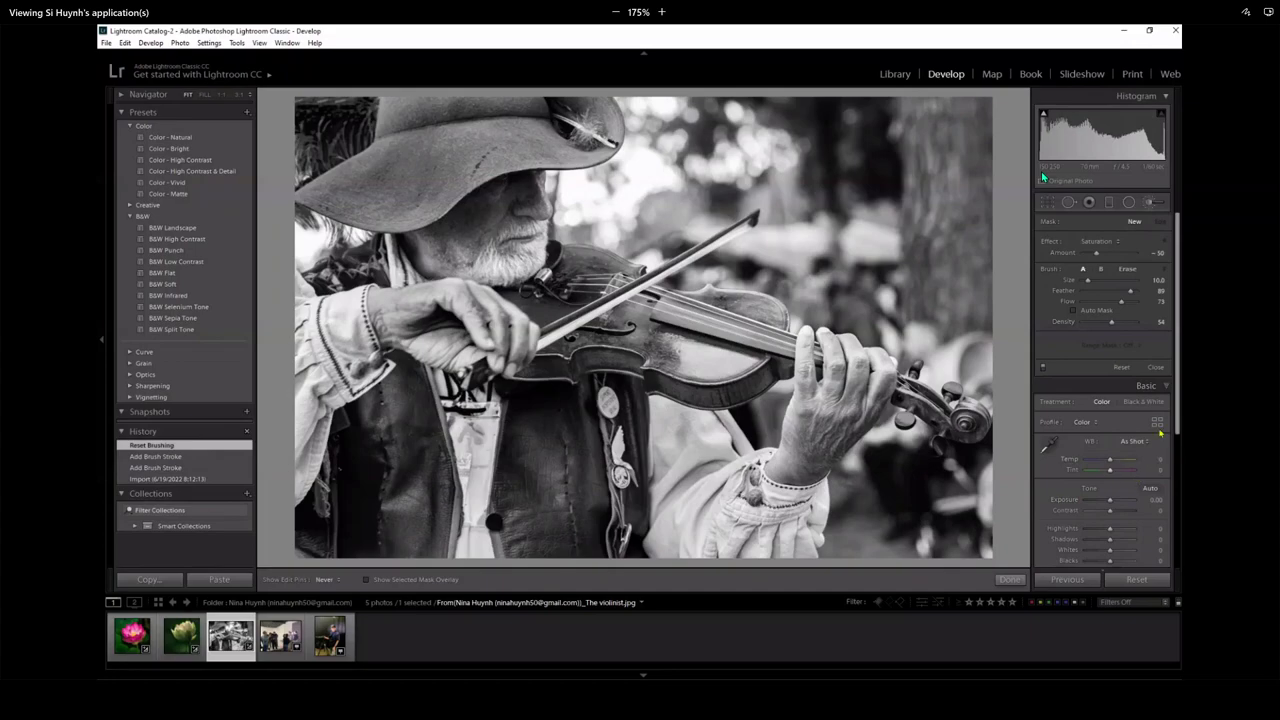
scroll(1161, 433, "down", 2)
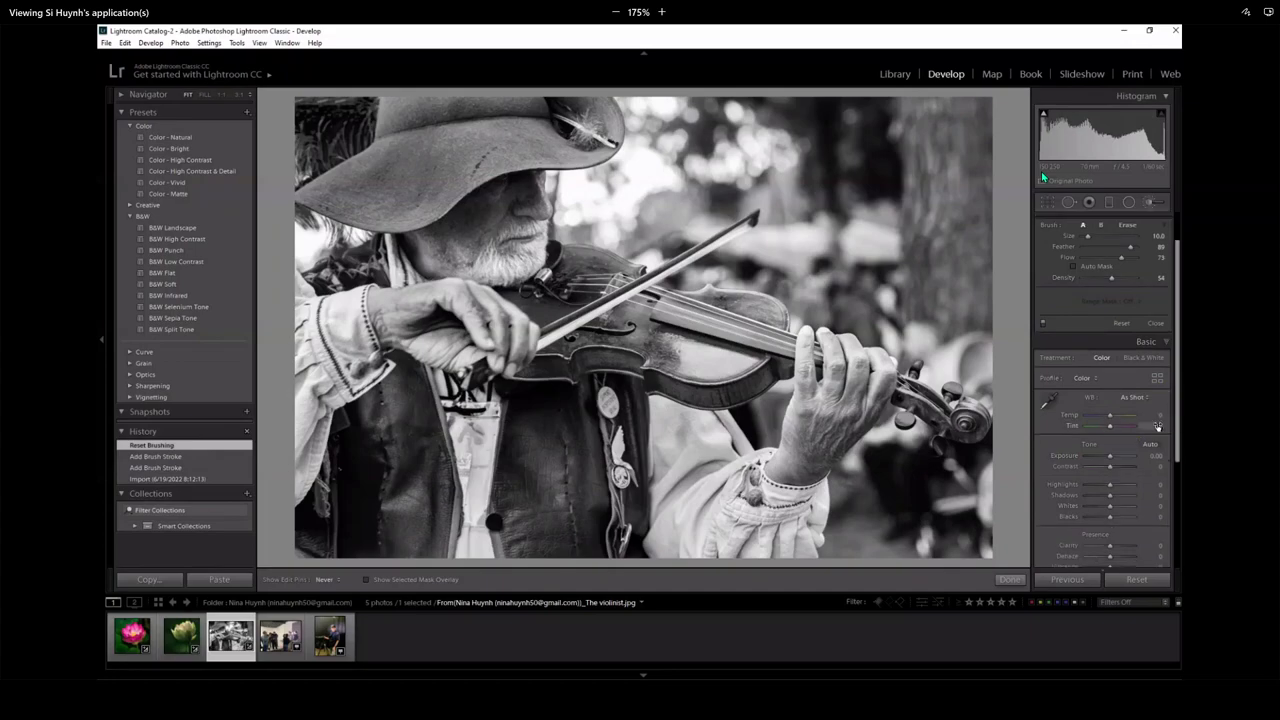
left_click(1010, 581)
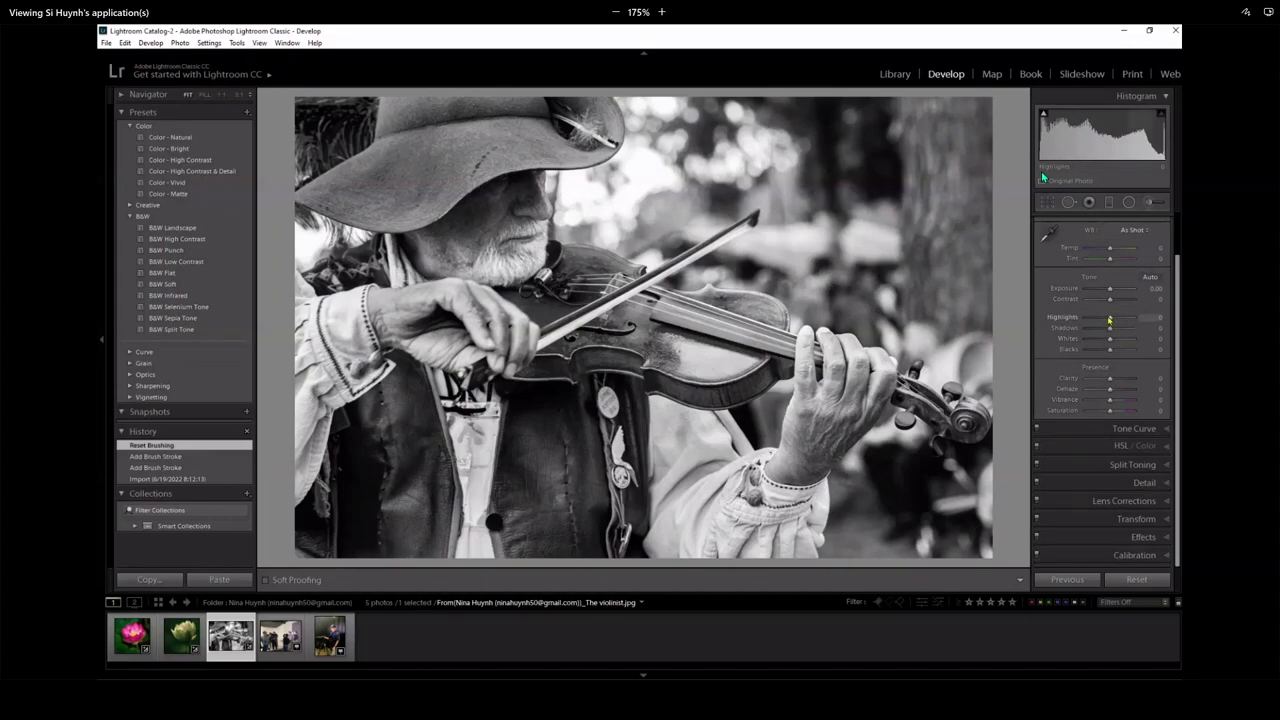
- Examine the violinist's bright sleeve and vest edge at 1:1, and return to the full view
mouse_move(1093, 320)
left_mouse_down()
mouse_move(1108, 322)
mouse_move(1088, 330)
mouse_move(1109, 336)
left_mouse_up()
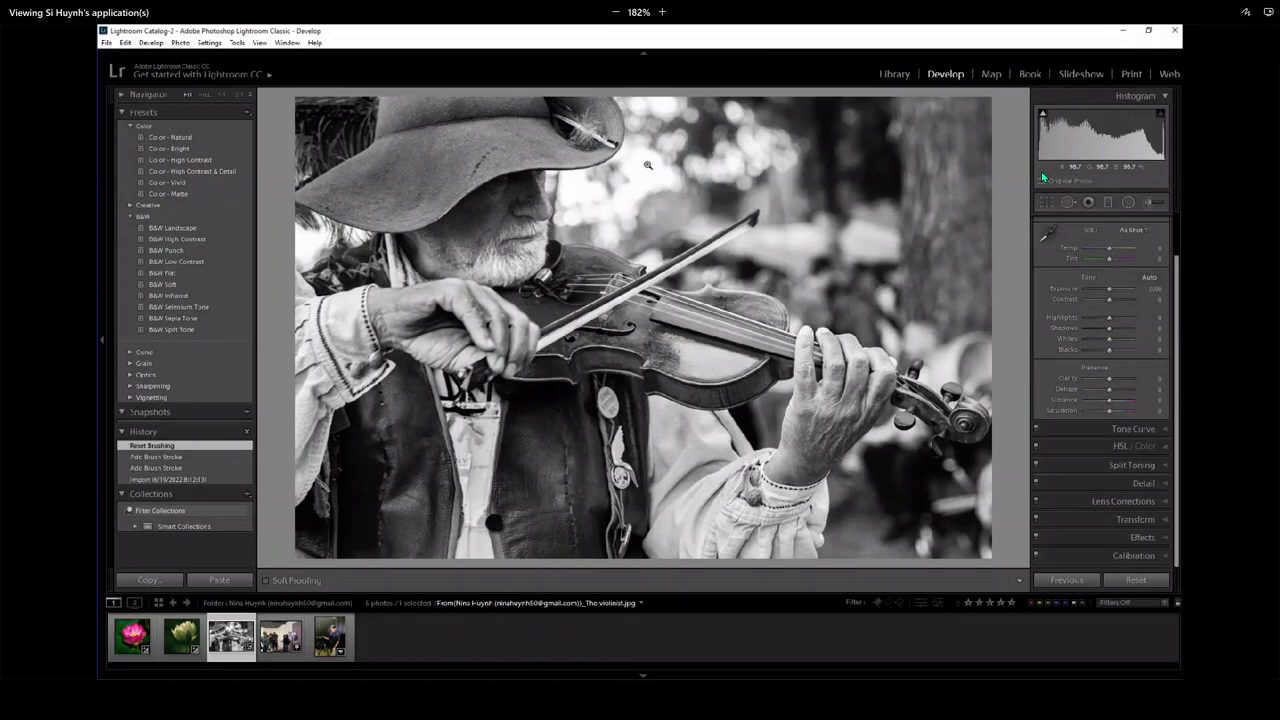
left_click(626, 480)
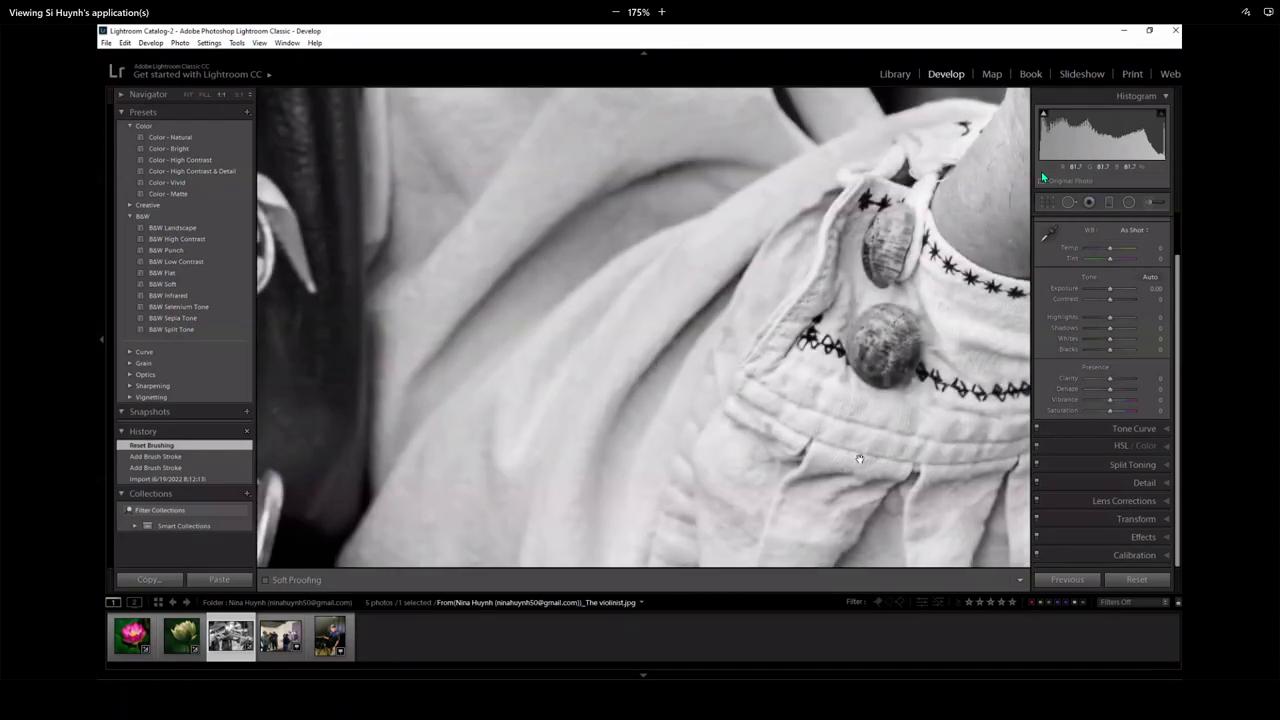
left_click(671, 226)
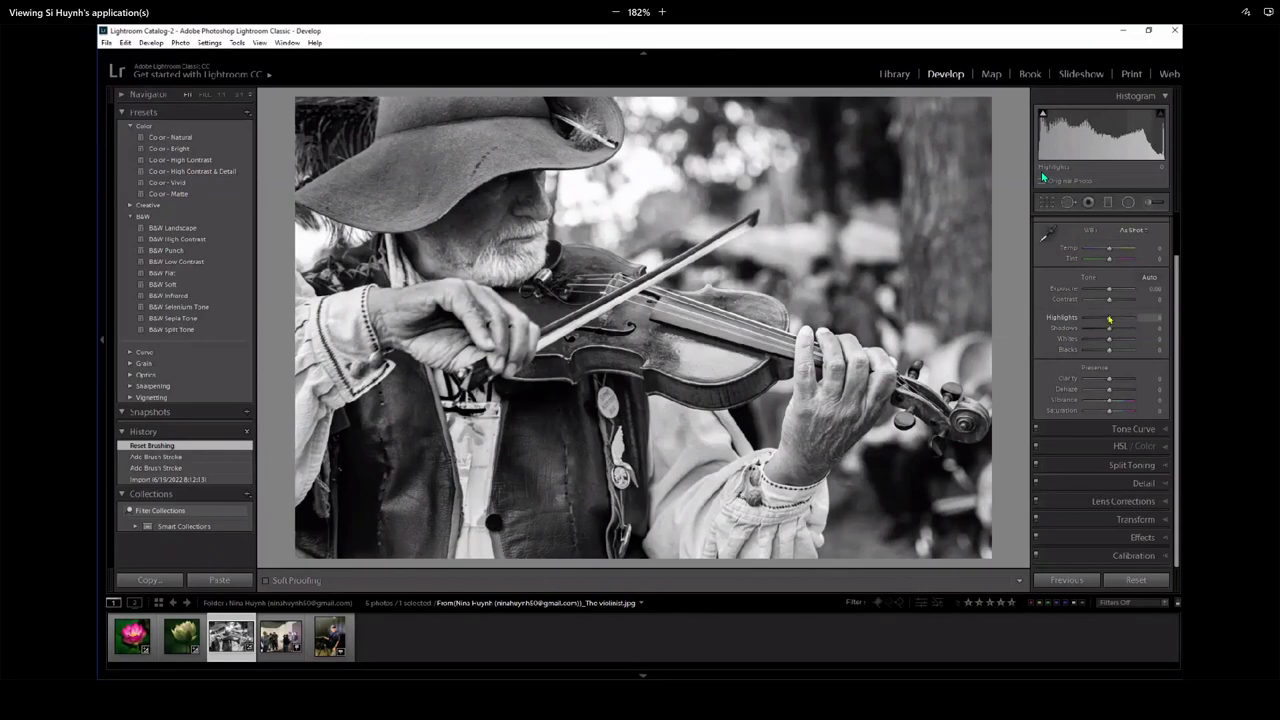
- Set the violinist's highlights to -69 and test exposure -3.10 against the bright background at 1:1, returning exposure to 0.00
left_click_drag(1109, 320, 1094, 289)
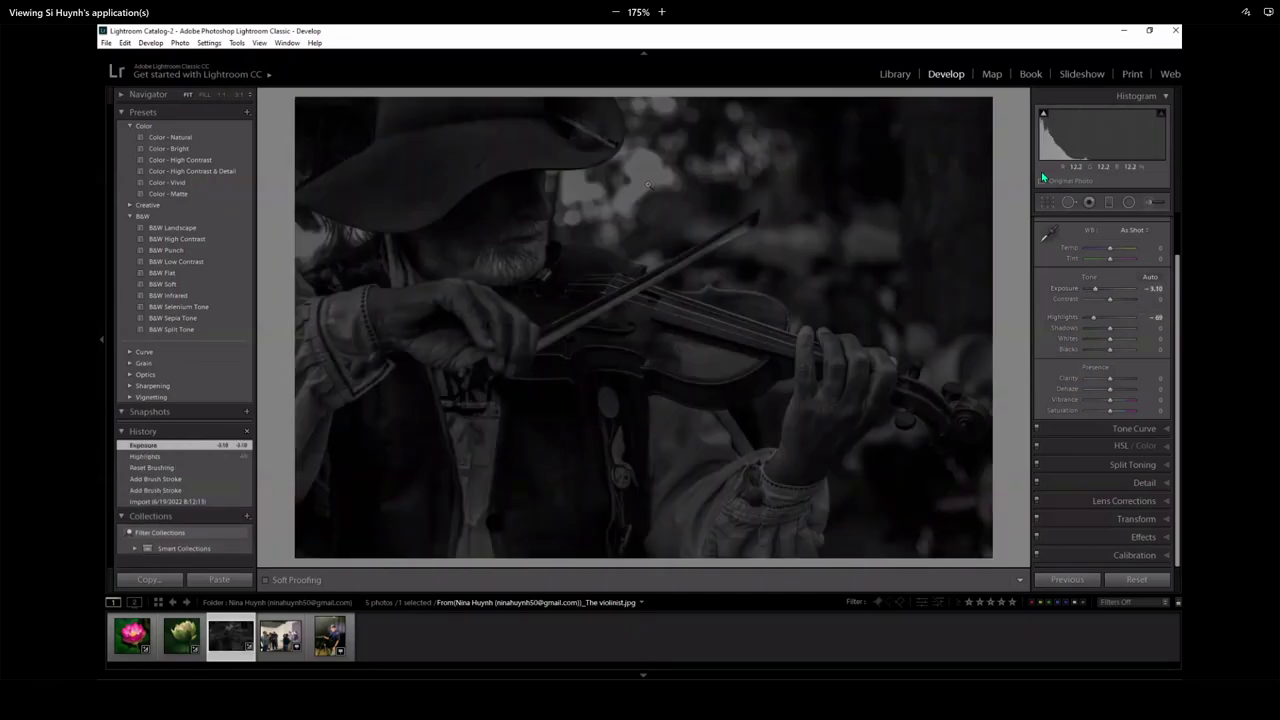
left_click_drag(646, 178, 647, 363)
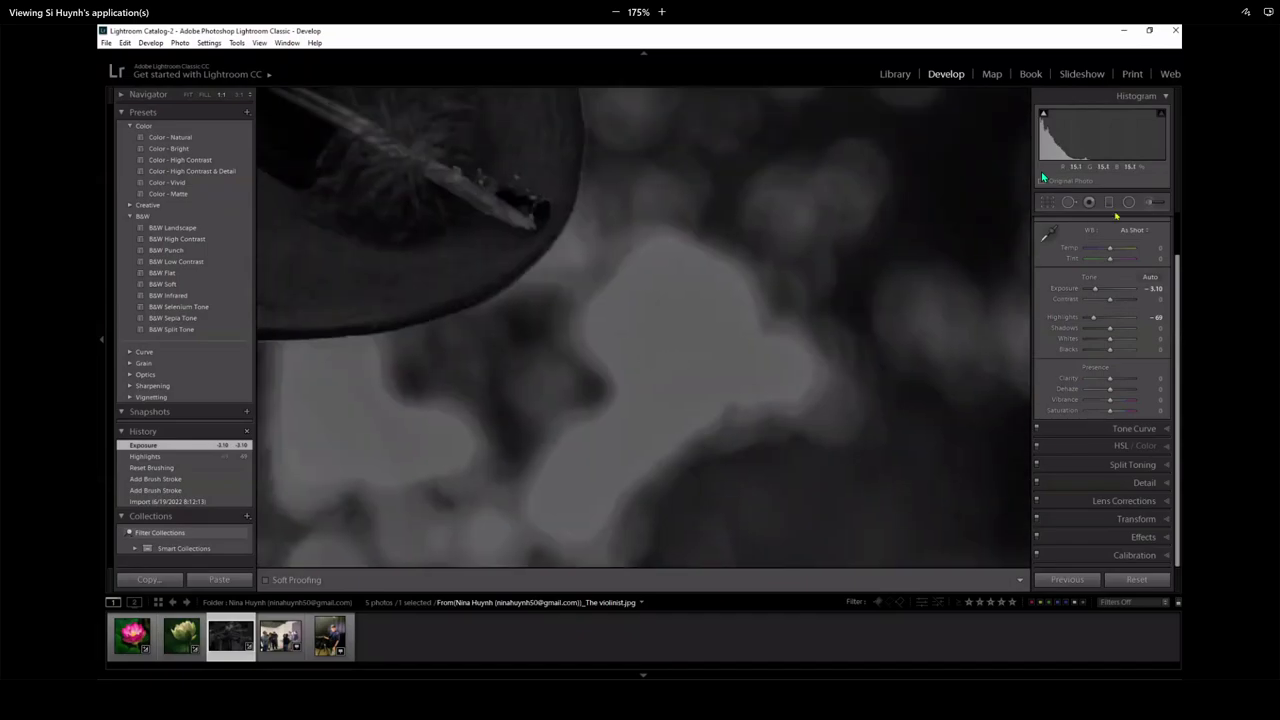
double_click(1109, 296)
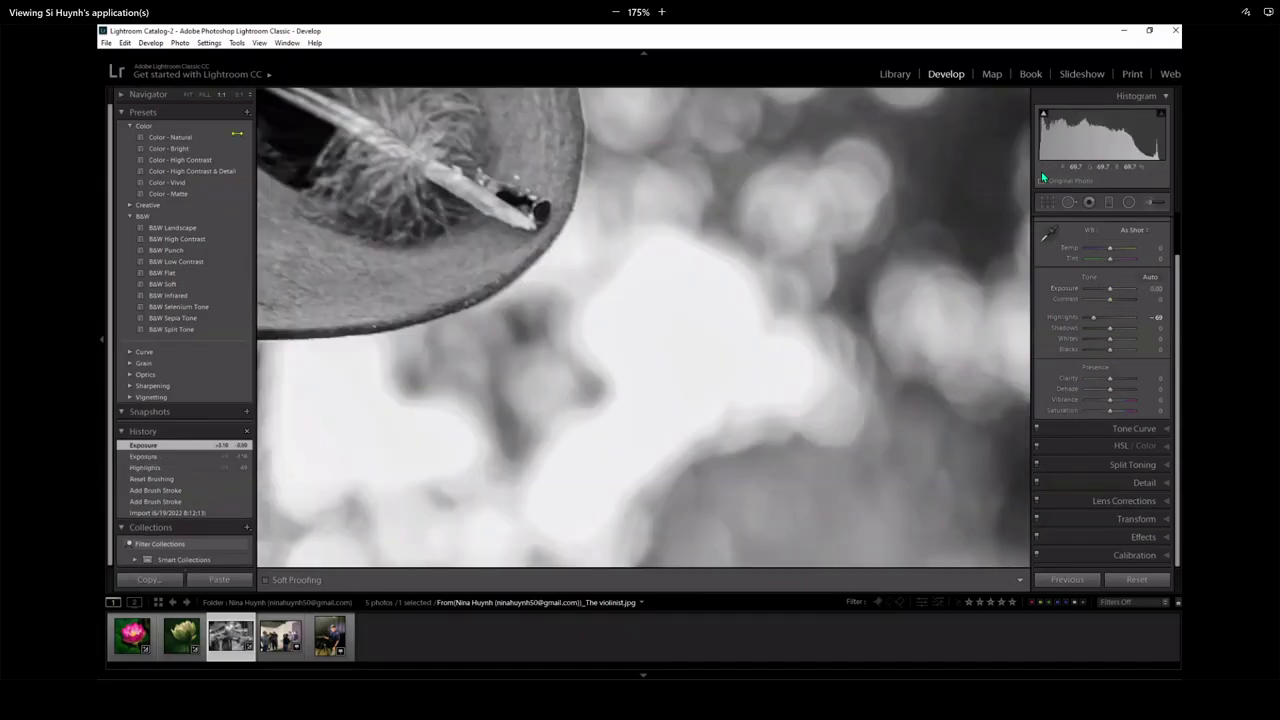
left_click(186, 95)
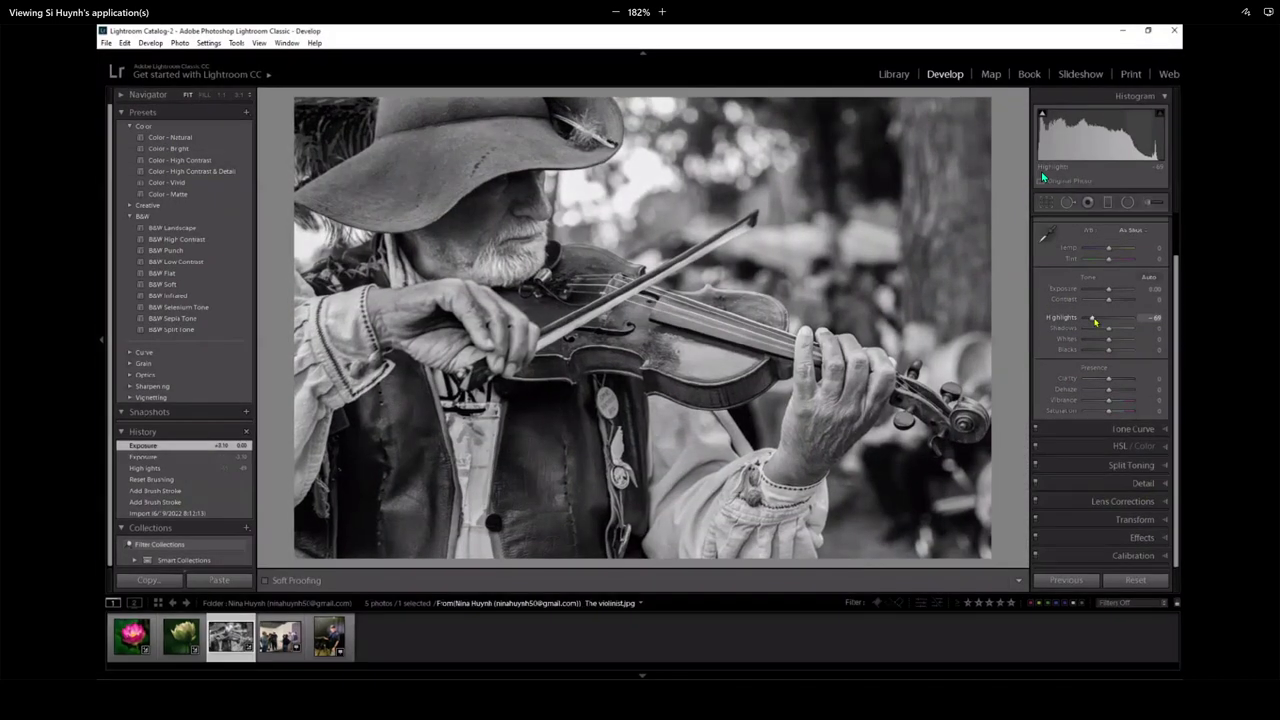
- Set the violinist's highlights to -55 and shadows to +29, keeping exposure at 0.00 after a trial at -0.60
left_click_drag(1093, 321, 1097, 320)
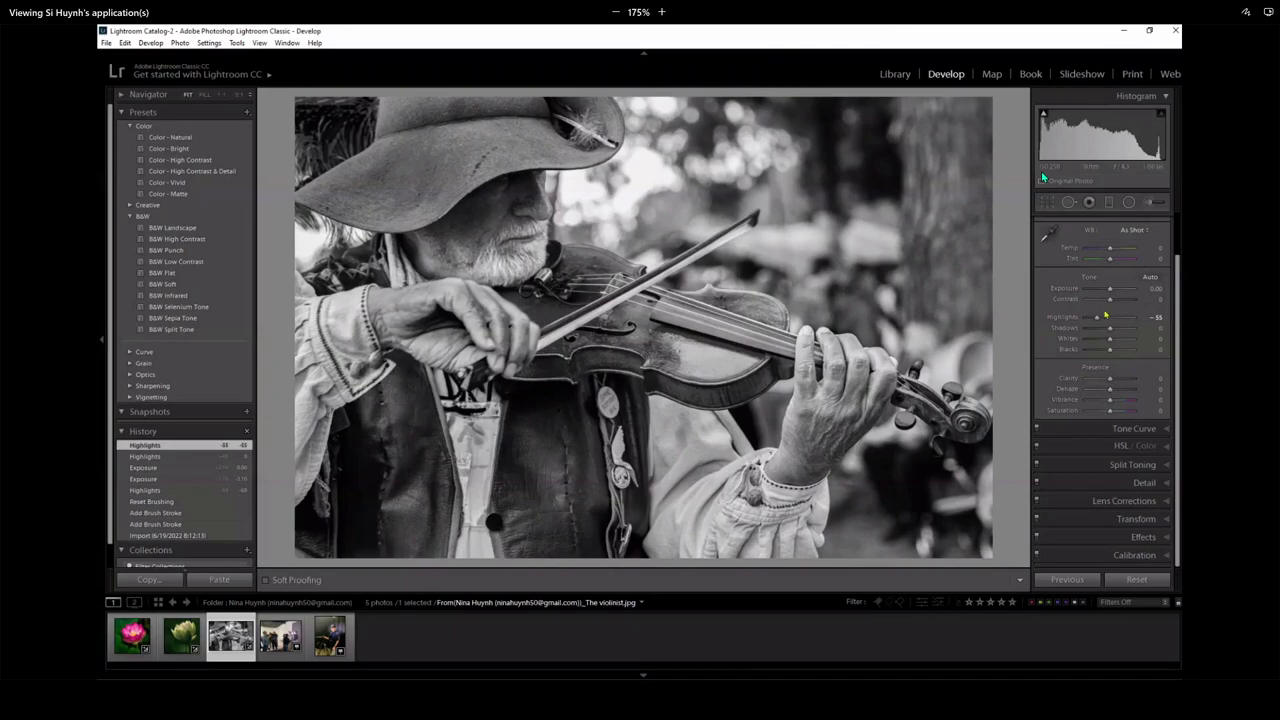
left_click_drag(1115, 329, 1107, 291)
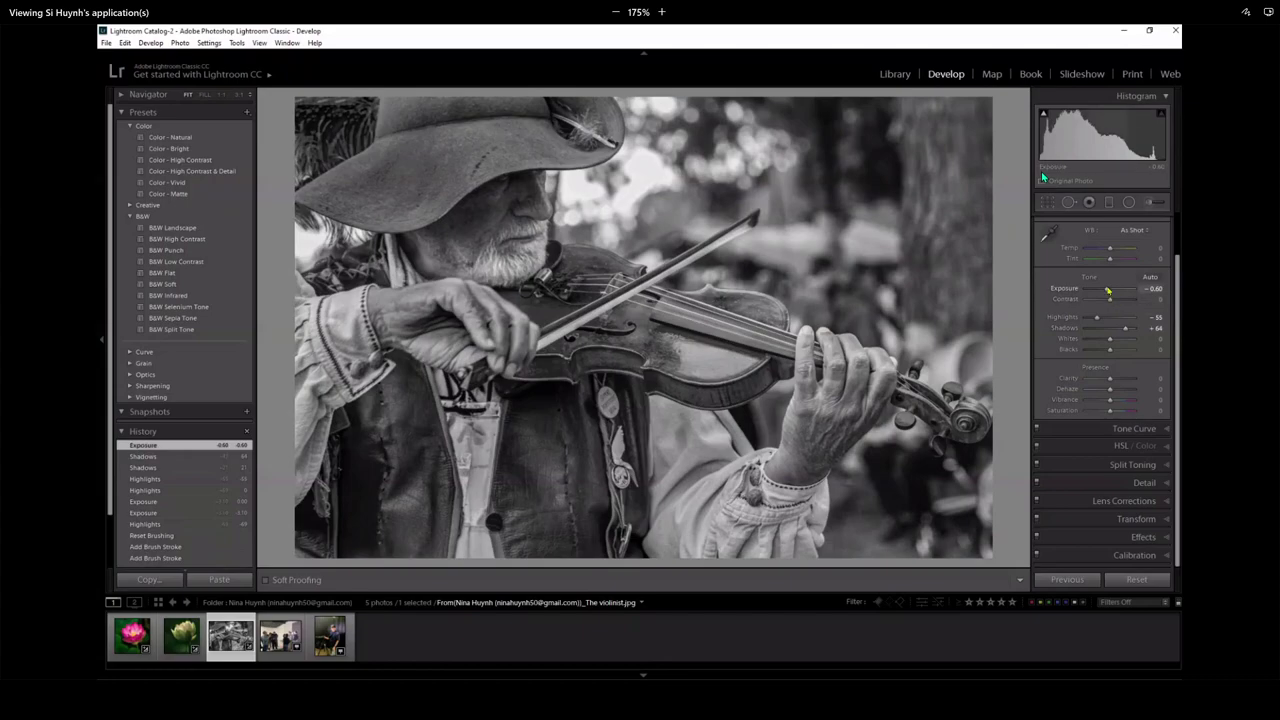
double_click(1109, 291)
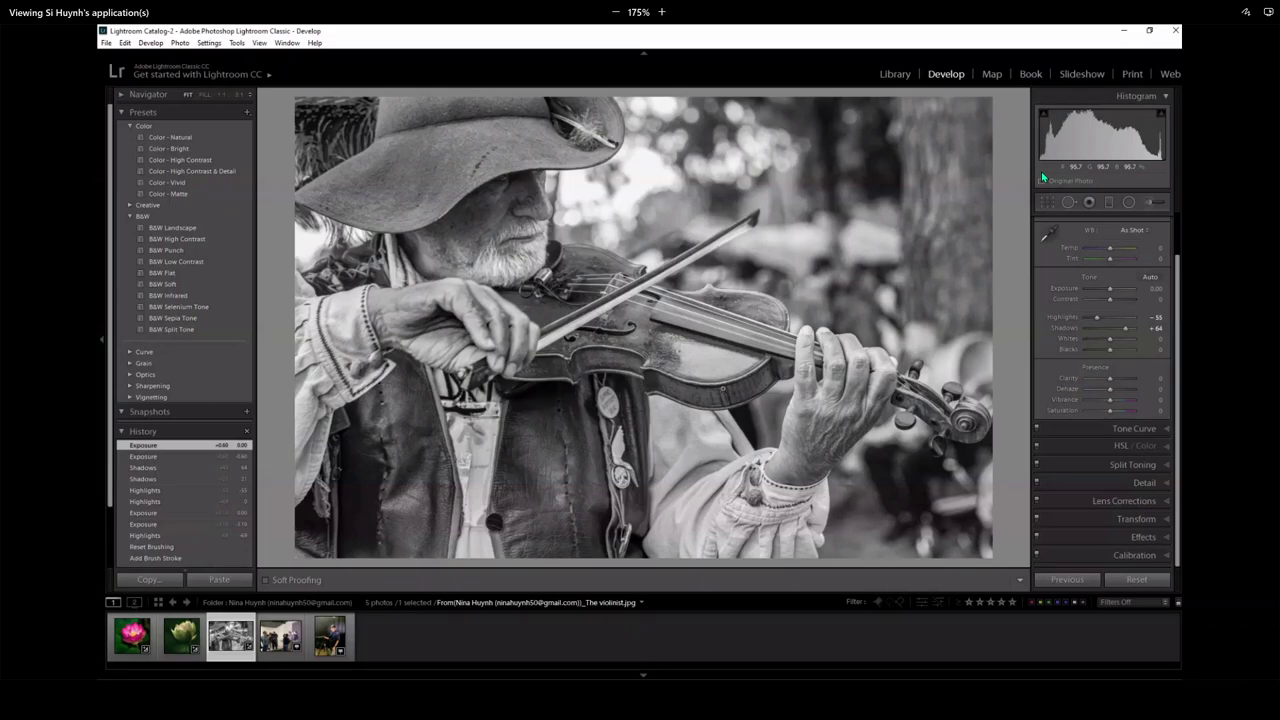
left_click(1118, 329)
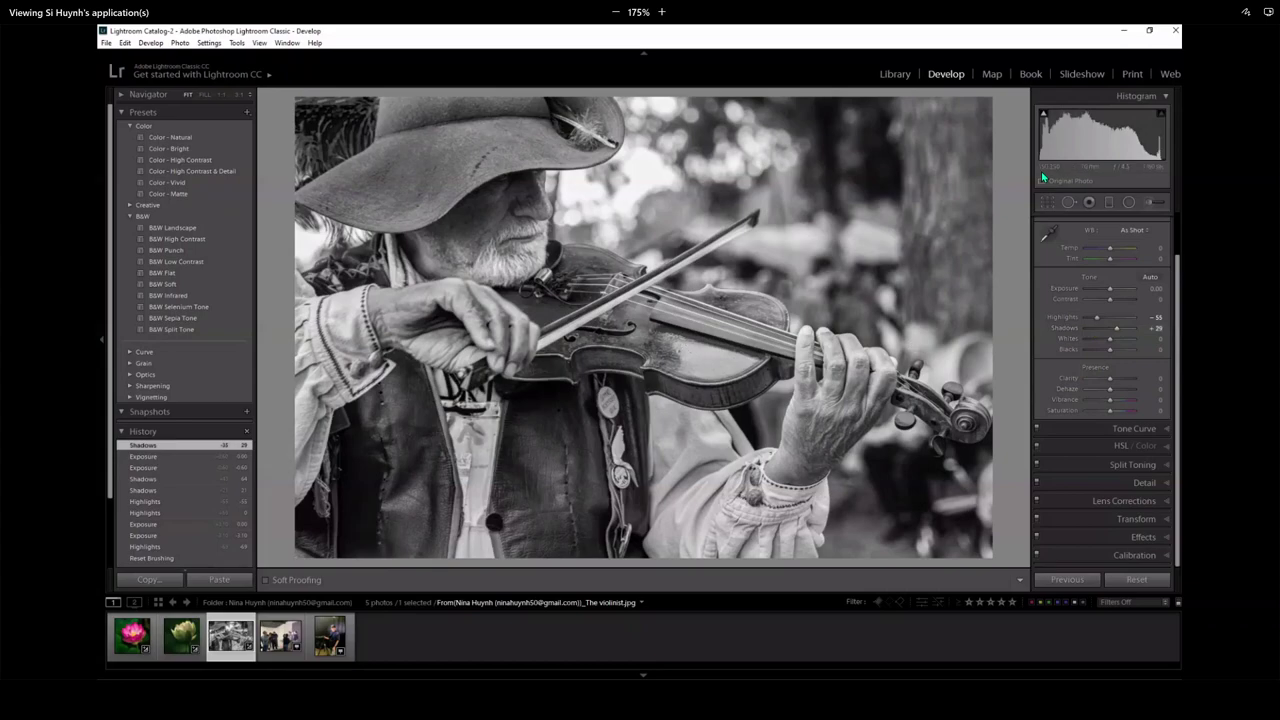
- Examine the bright background beside the hat brim at 1:1 in the Library module
left_click(893, 74)
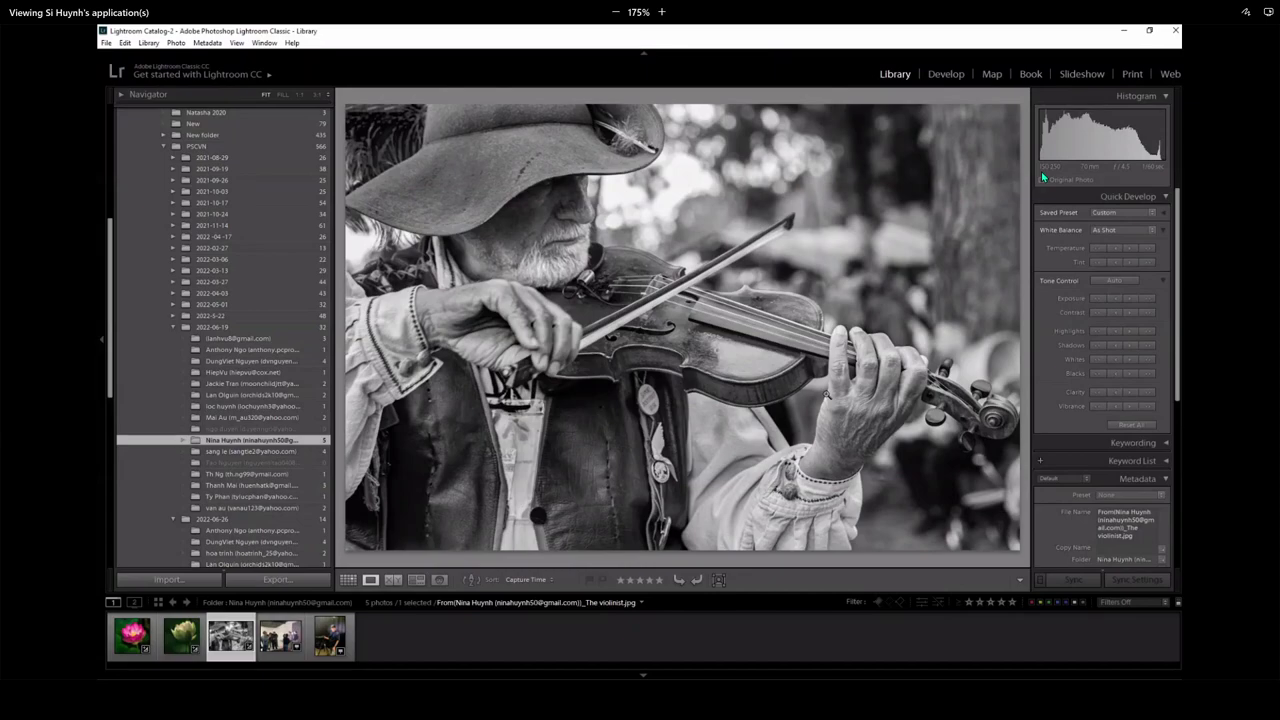
left_click(707, 212)
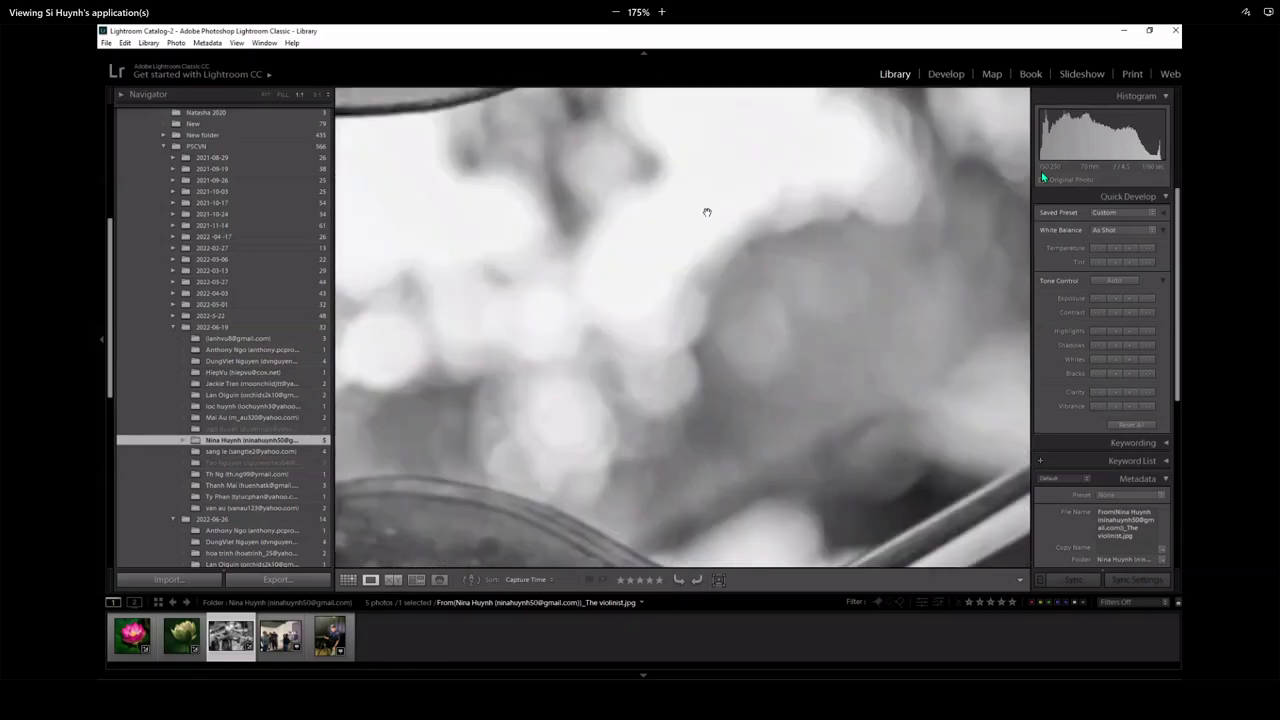
left_click_drag(707, 212, 758, 373)
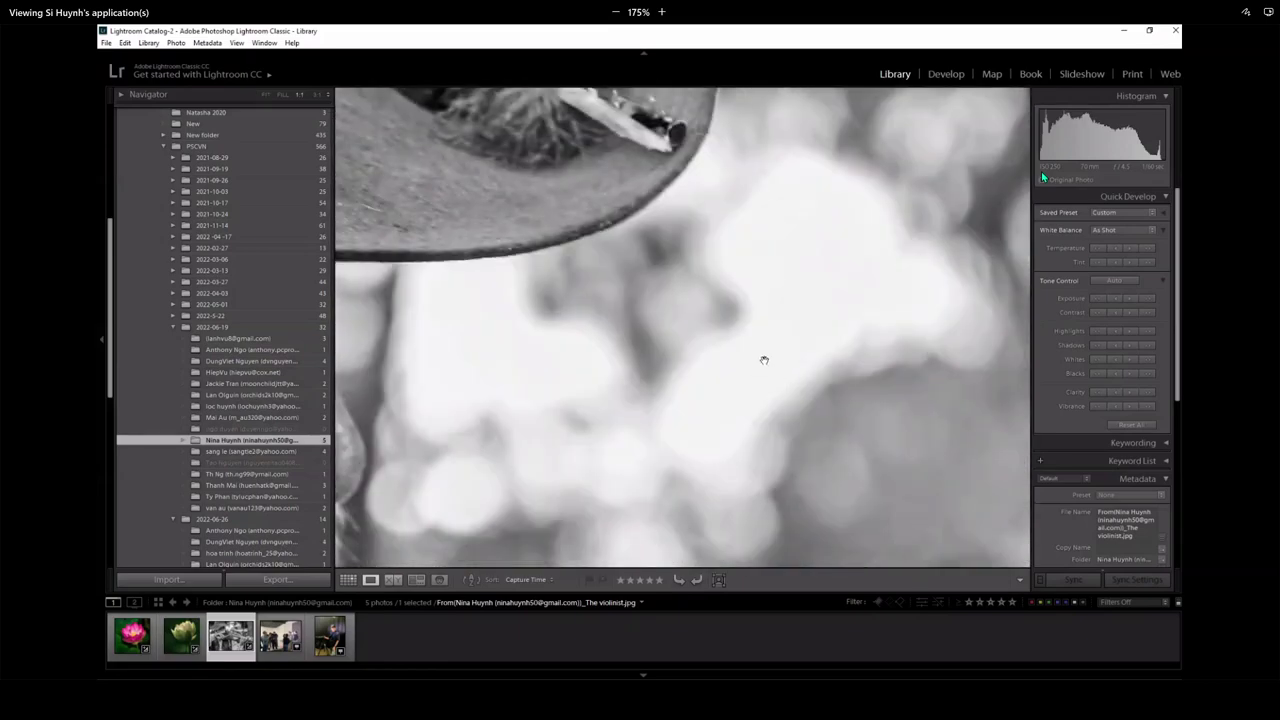
left_click(765, 360)
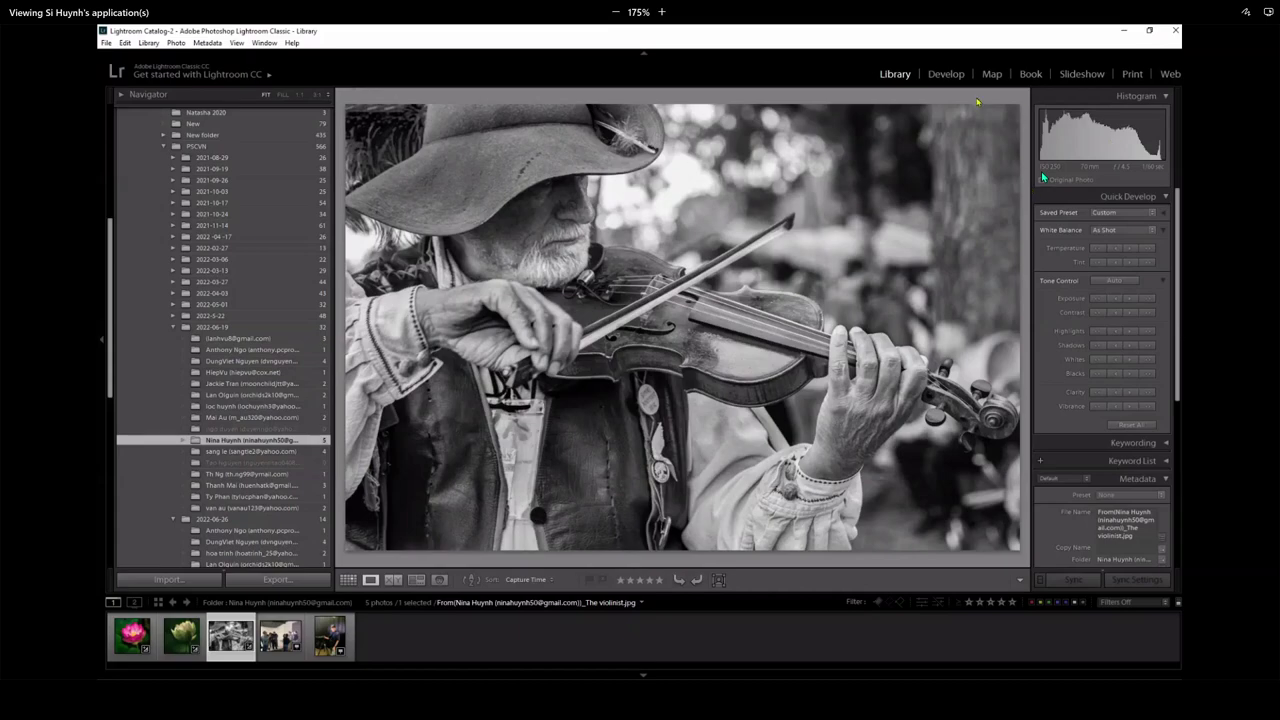
- Try healing the bright background beside the violinist's face and bow in Develop, and reset all of the photo's settings
left_click(949, 75)
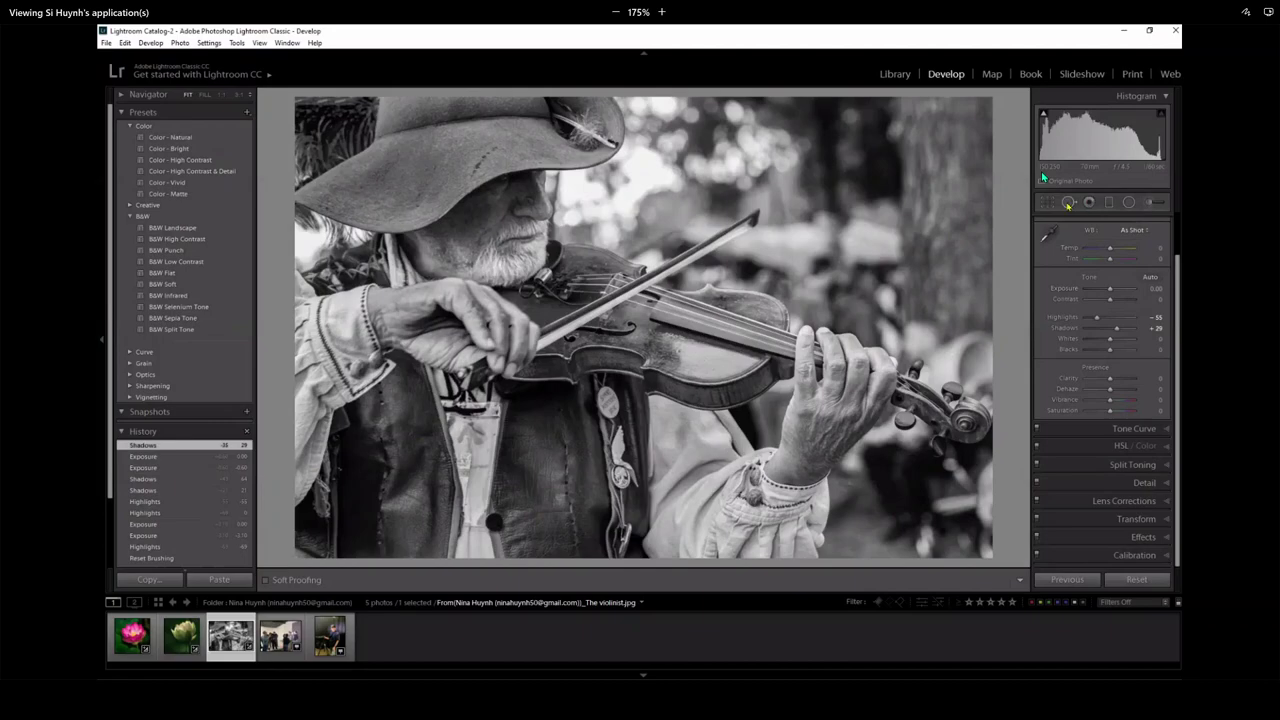
left_click(1068, 202)
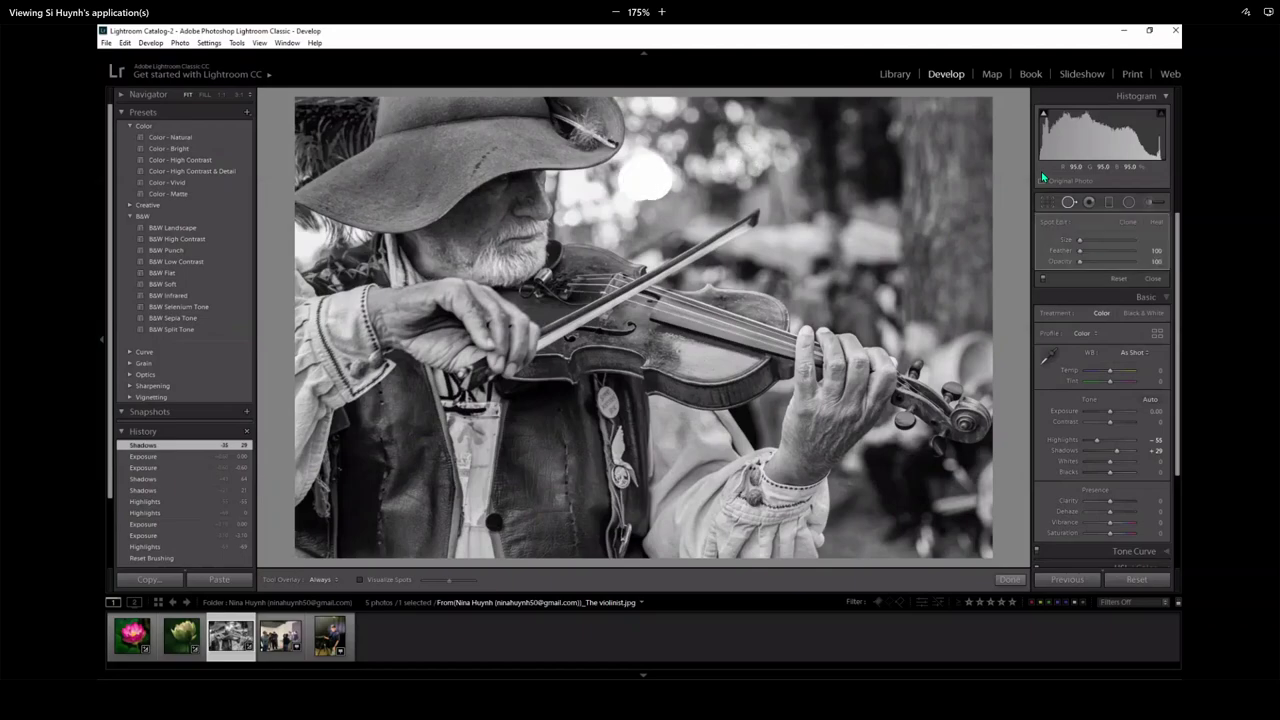
mouse_move(668, 178)
left_mouse_down()
mouse_move(615, 200)
mouse_move(598, 225)
mouse_move(578, 212)
mouse_move(572, 182)
left_mouse_up()
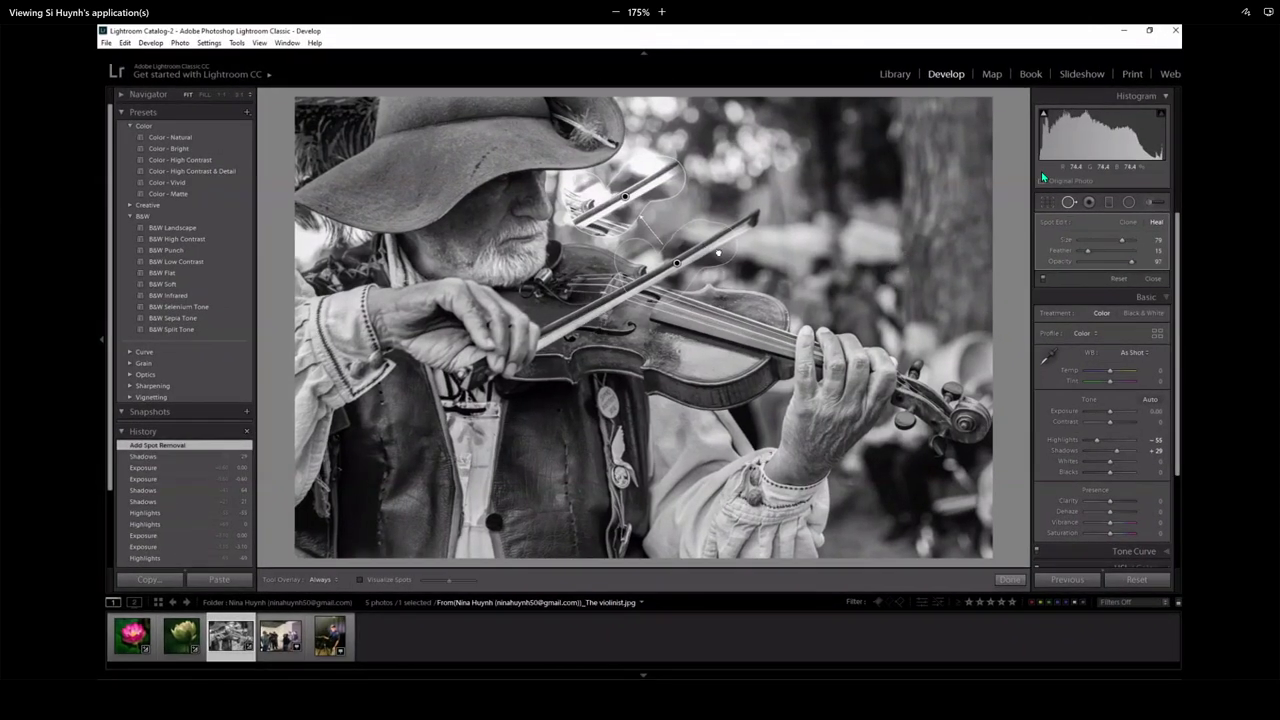
mouse_move(660, 200)
left_mouse_down()
mouse_move(755, 185)
mouse_move(765, 155)
mouse_move(733, 148)
left_mouse_up()
left_click_drag(777, 242, 745, 168)
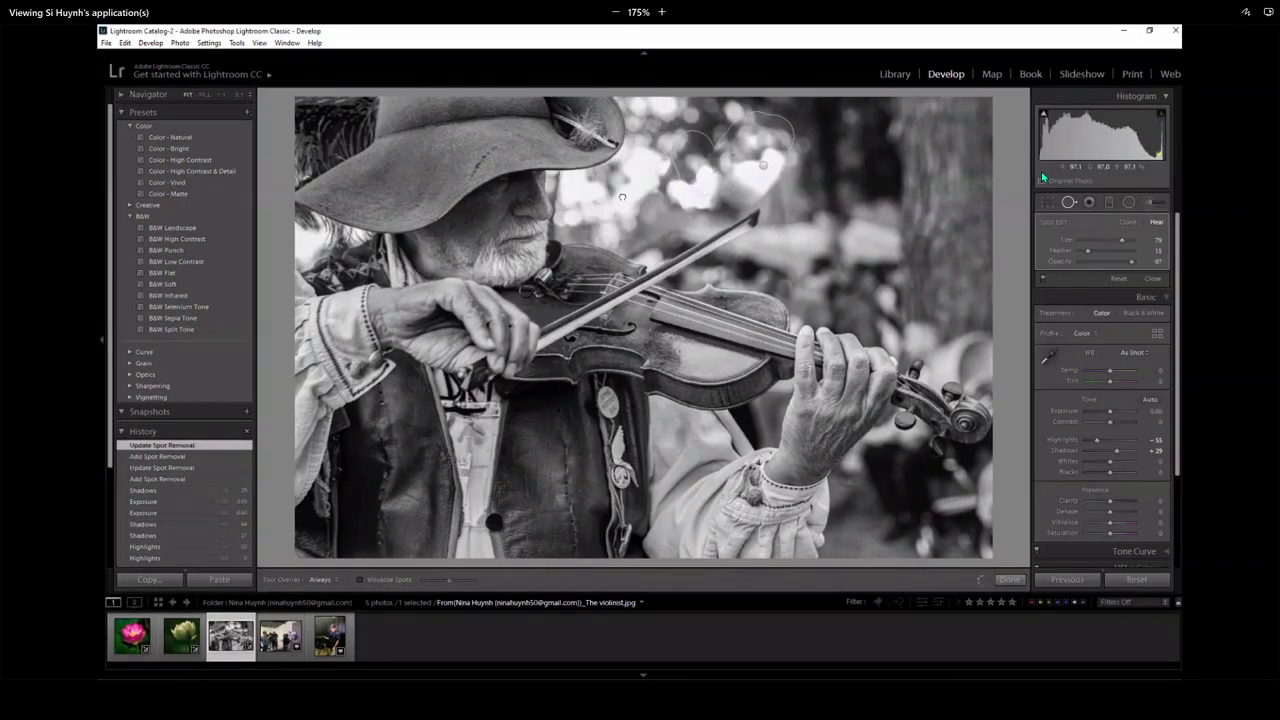
left_click(1135, 580)
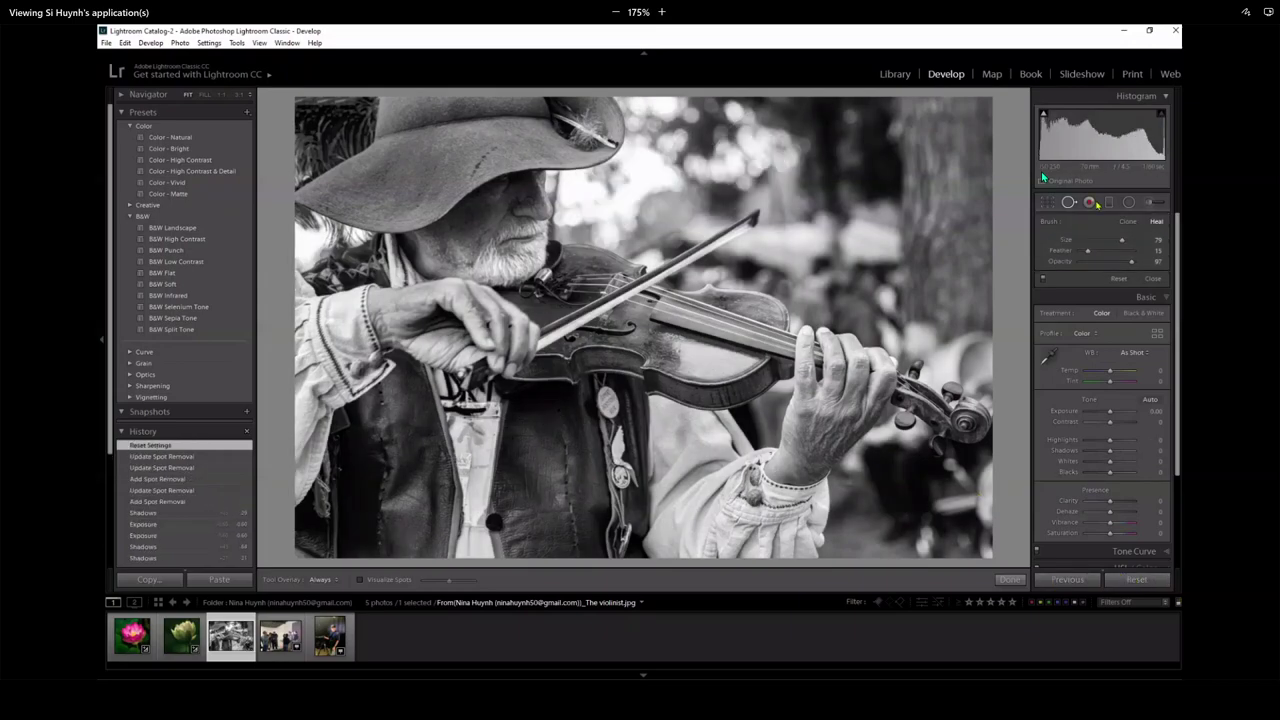
- Heal two bright spots in the background between the hat brim and the bow with Spot Removal, adjusting their source areas
key("q")
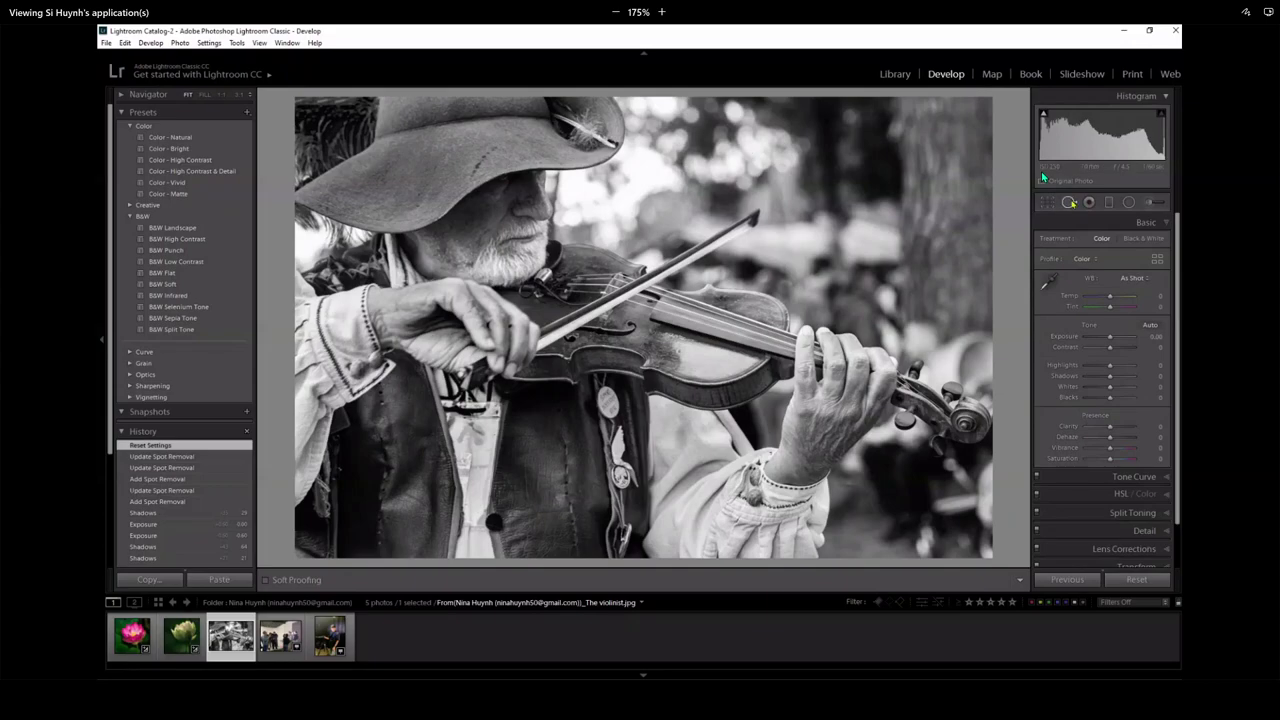
key("q")
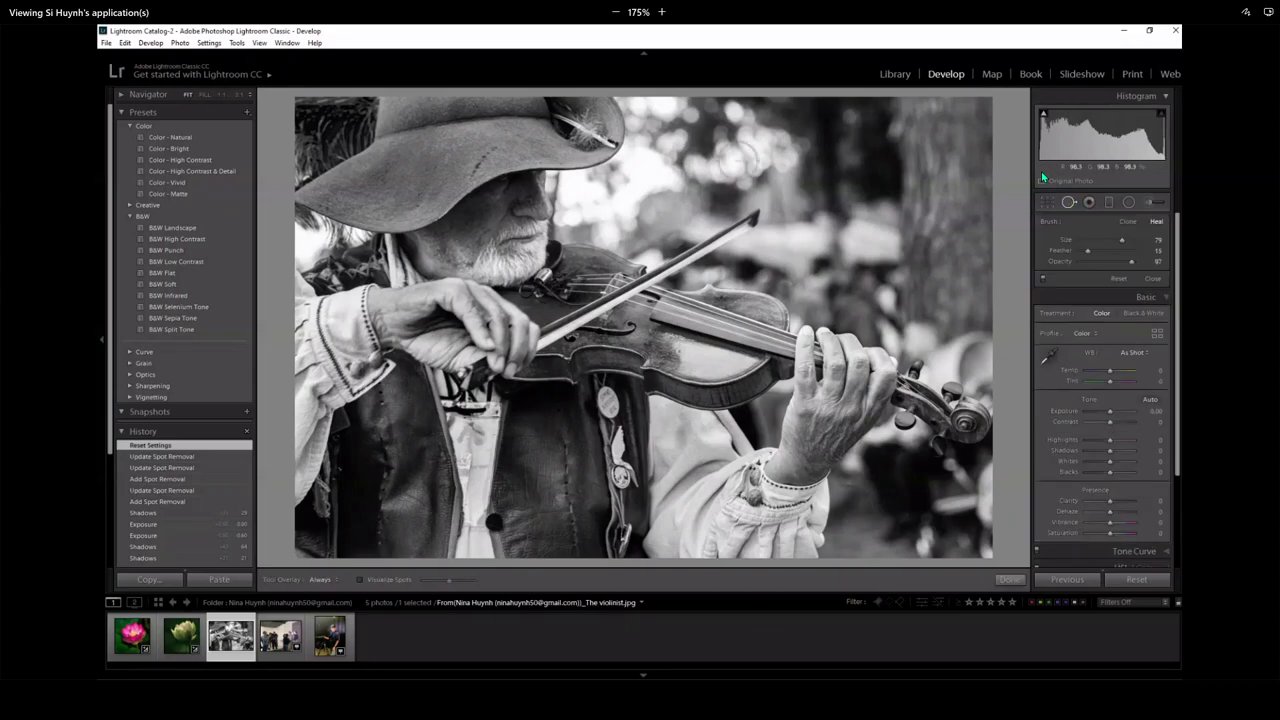
left_click(642, 172)
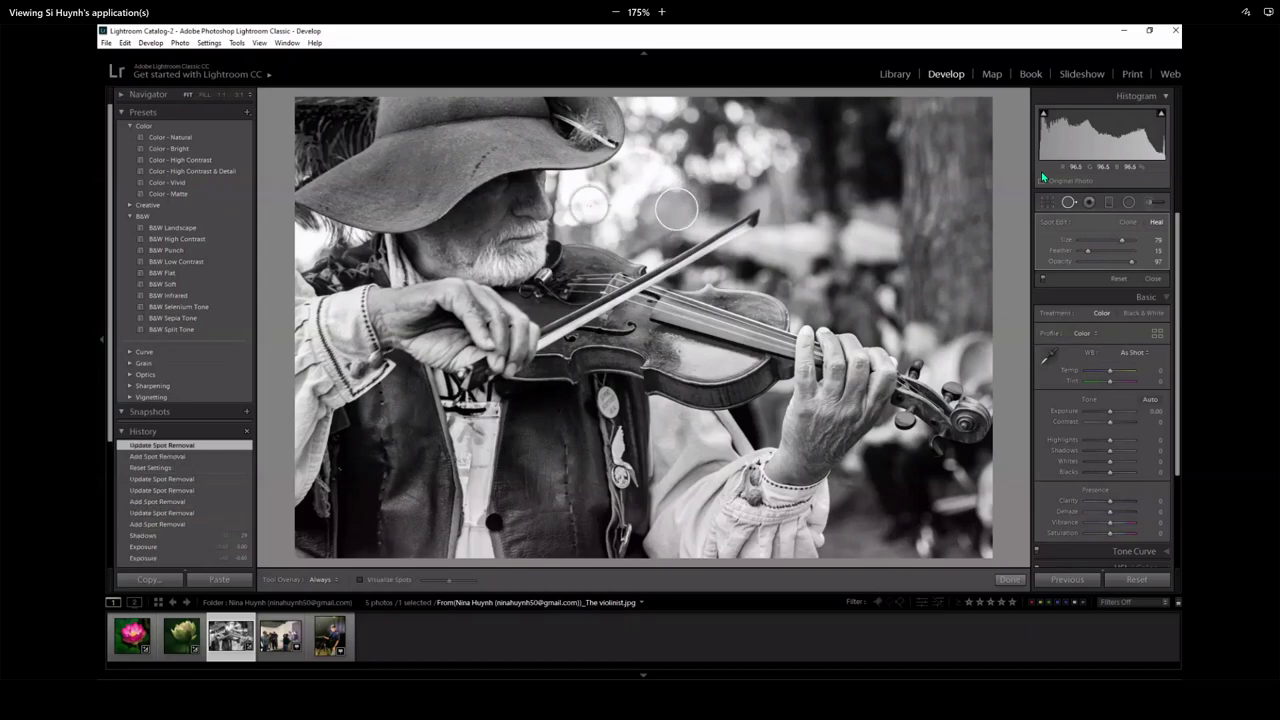
left_click(648, 208)
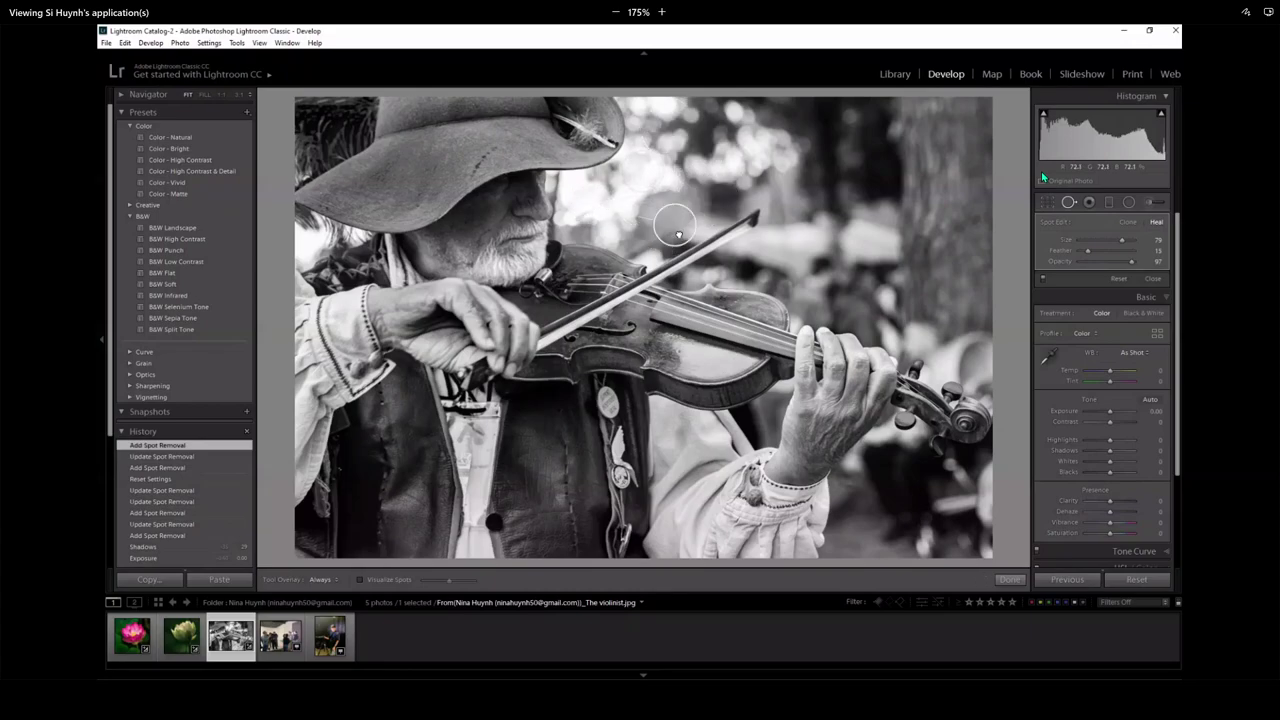
left_click(706, 218)
left_click_drag(708, 220, 663, 140)
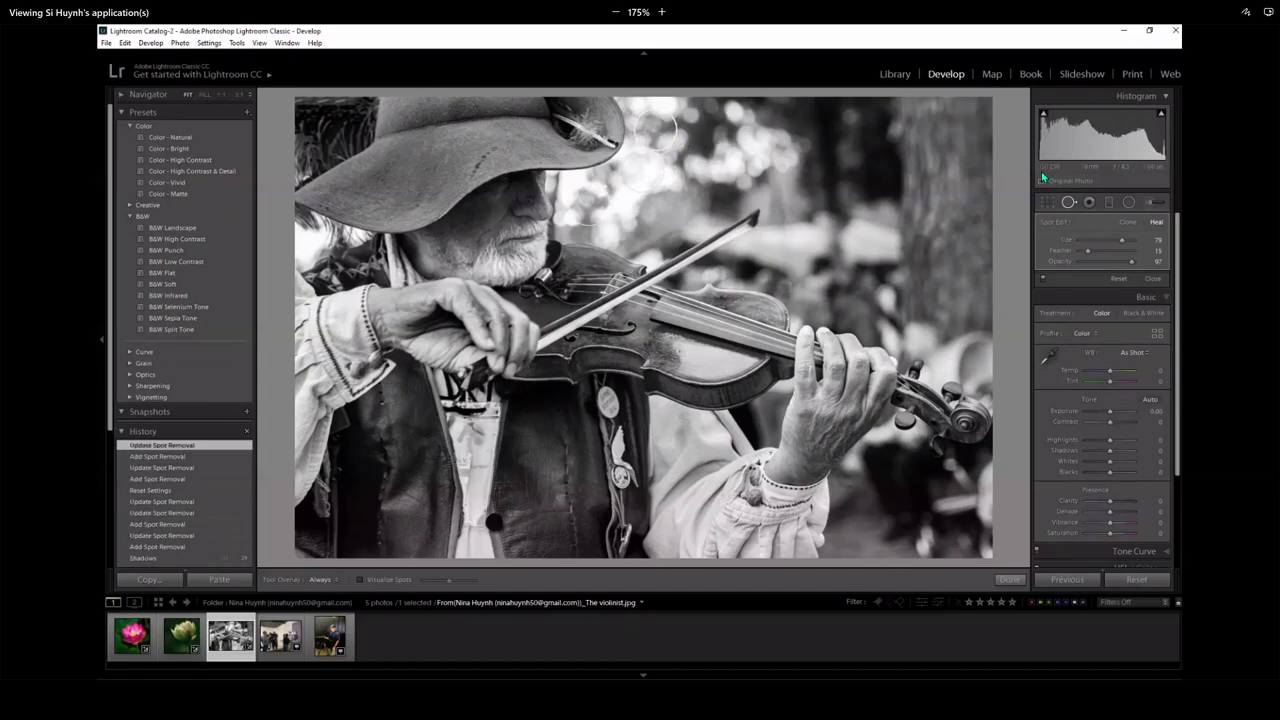
- Heal another bright spot beneath the hat brim and move its source from the sleeve to the blurred background
left_click(640, 205)
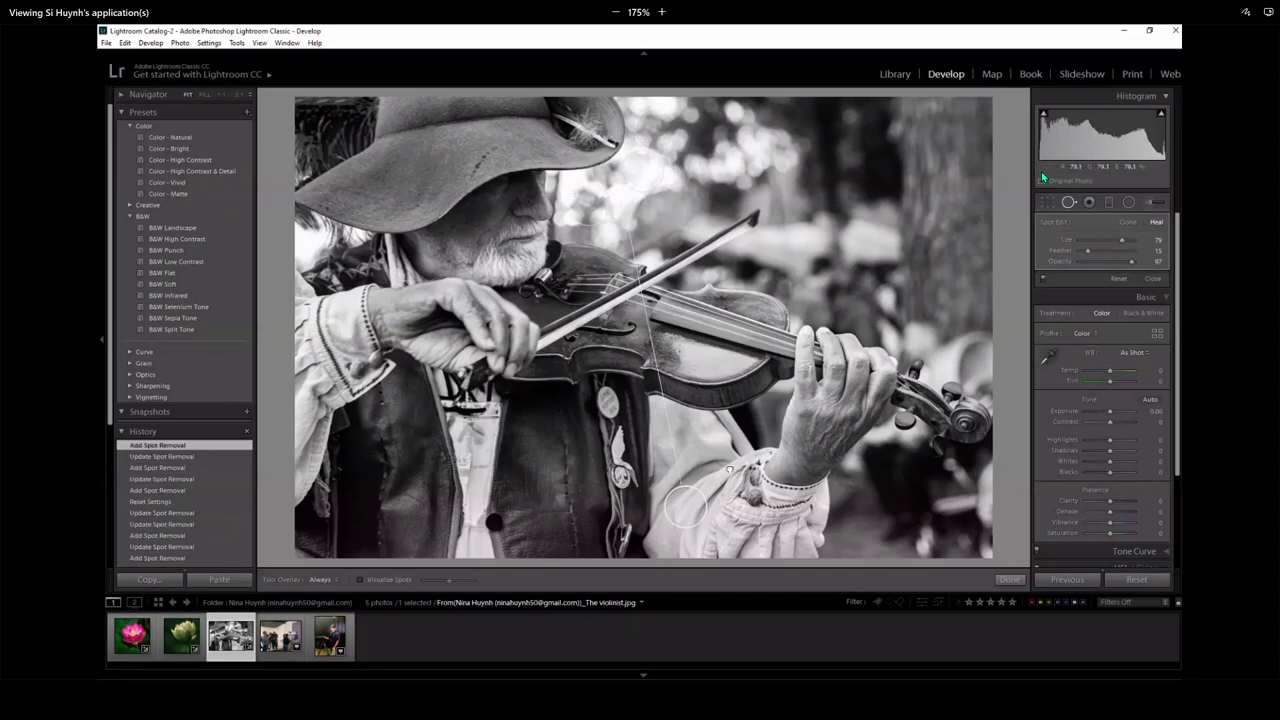
left_click(710, 121)
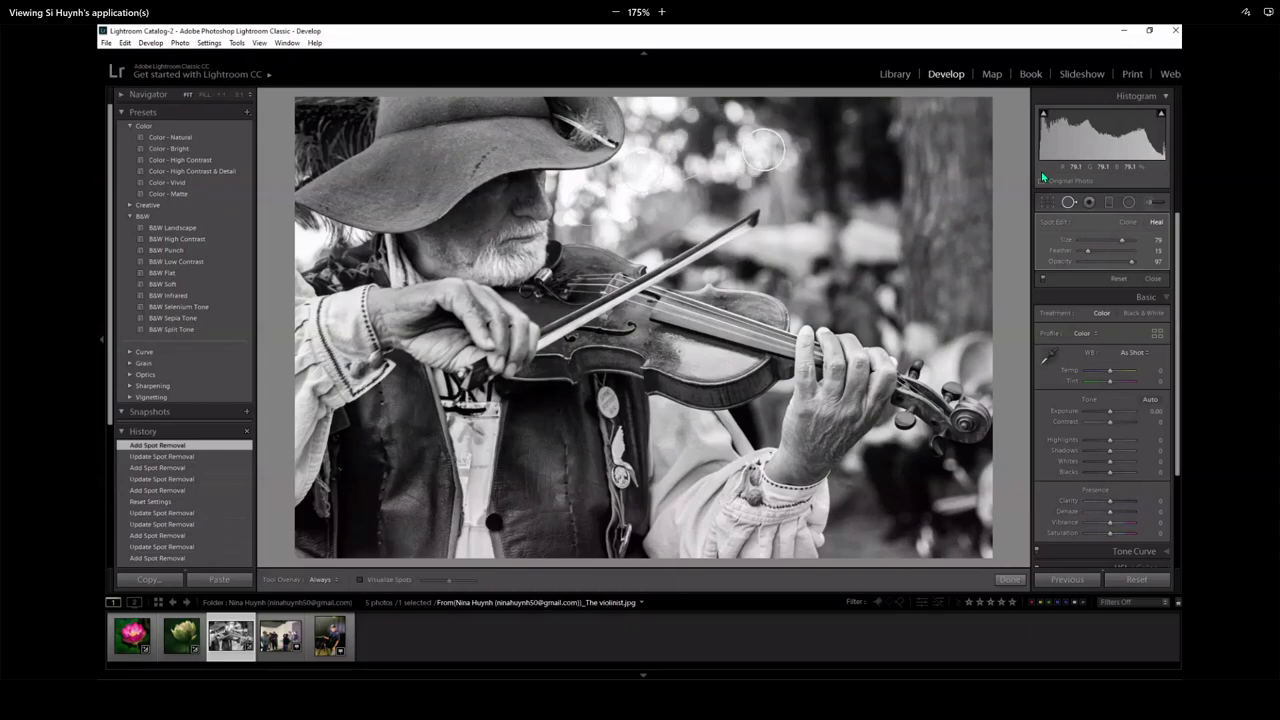
left_click_drag(762, 150, 572, 190)
- Try healing the bright spot directly beside the violinist's face from the background above the bow, and delete that correction
left_click(572, 190)
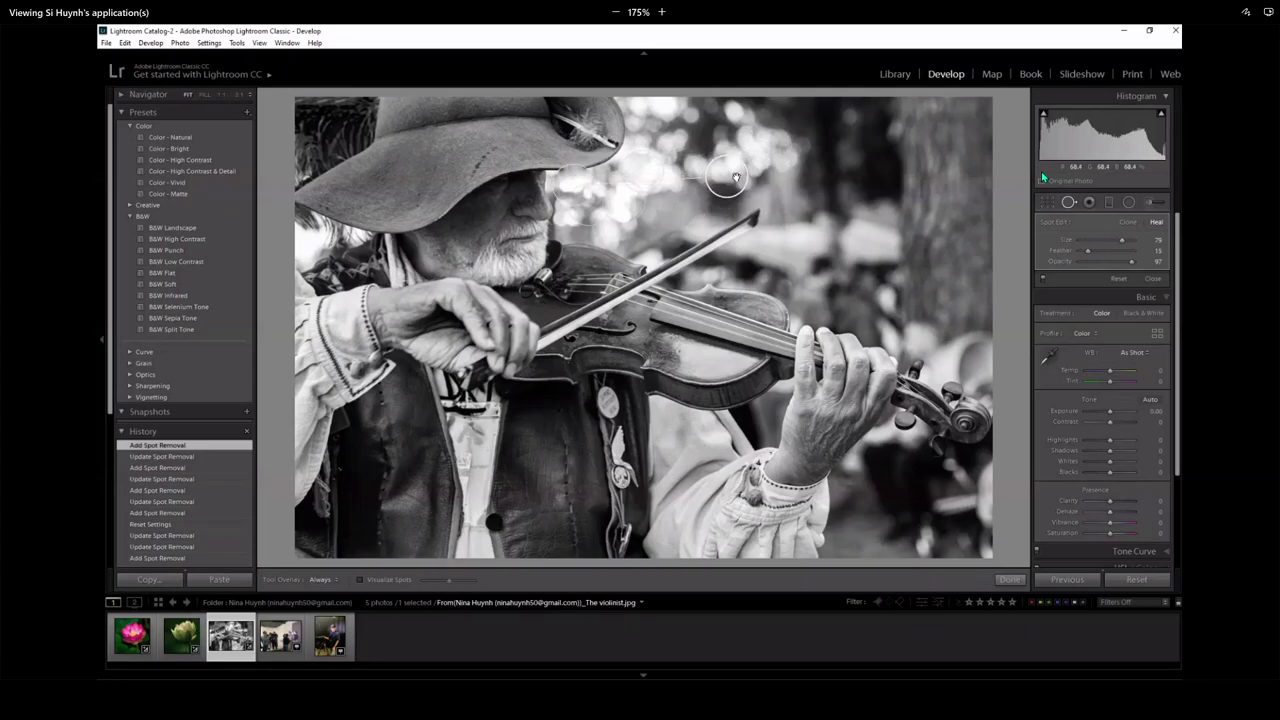
left_click_drag(730, 184, 736, 178)
right_click(567, 190)
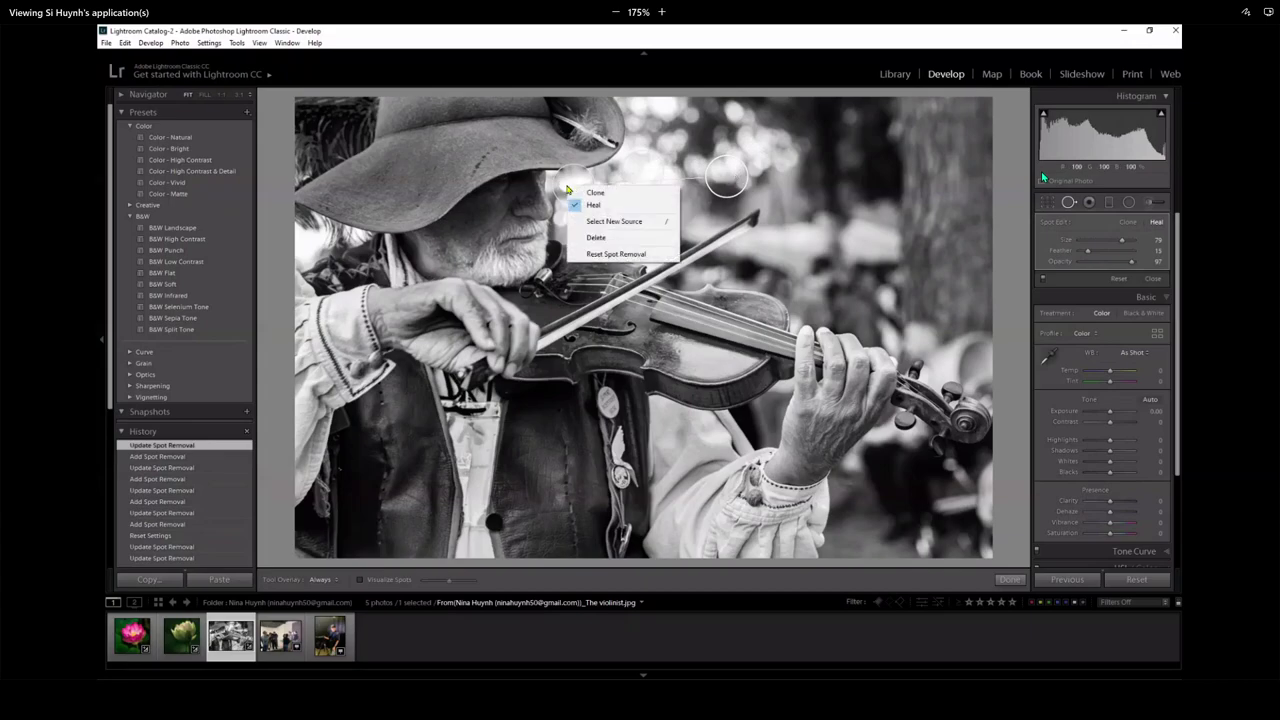
left_click(596, 238)
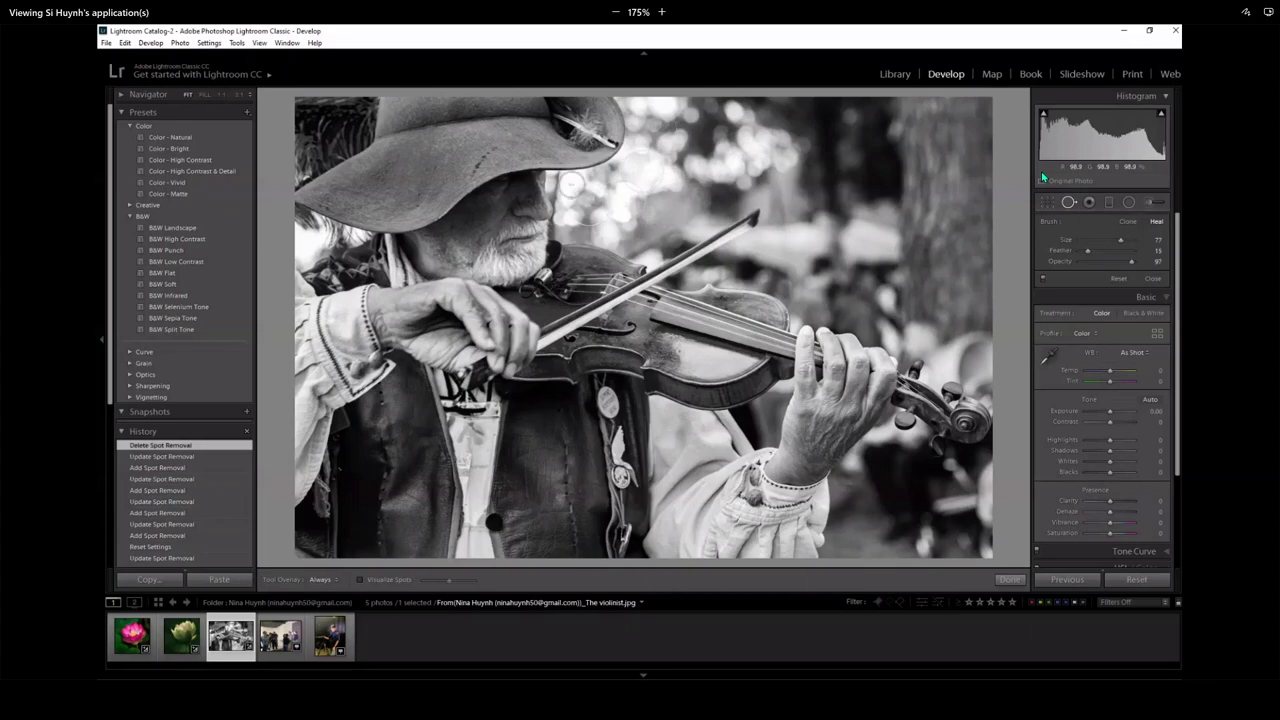
- Heal the bright background spot beside the violinist's face, adjust its source area, and finish the Spot Removal edit
left_click(572, 187)
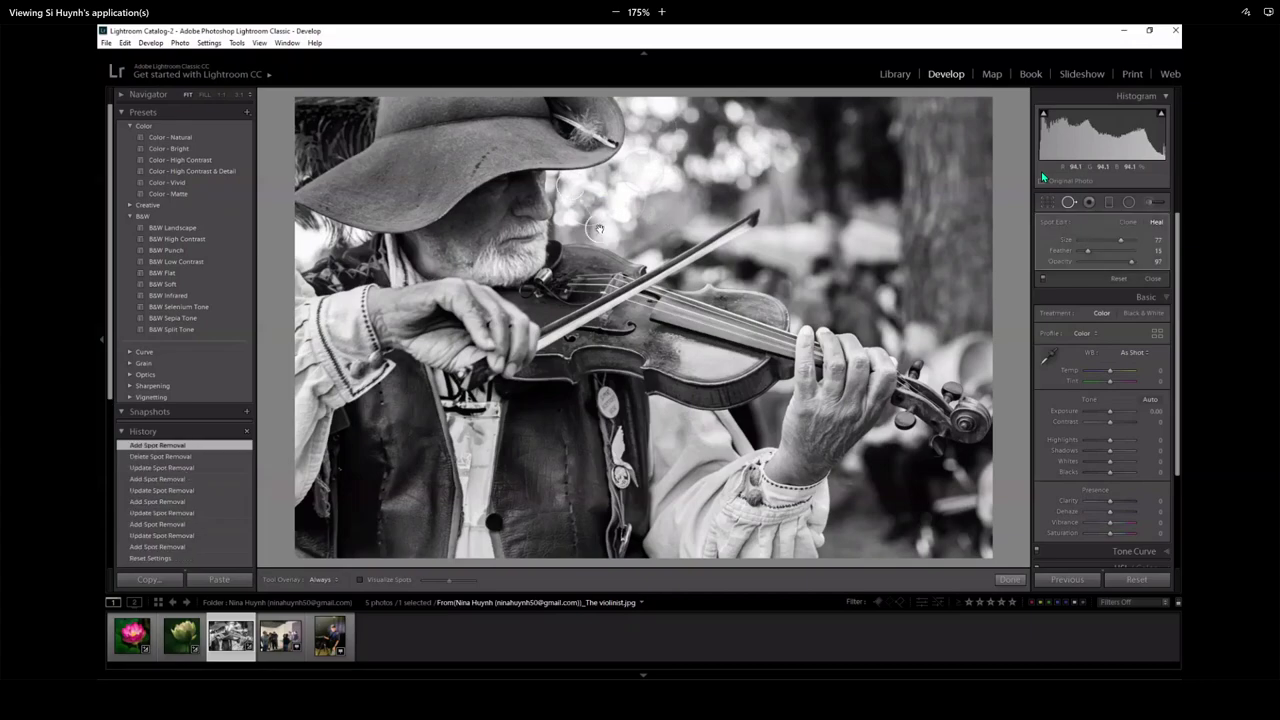
left_click(652, 229)
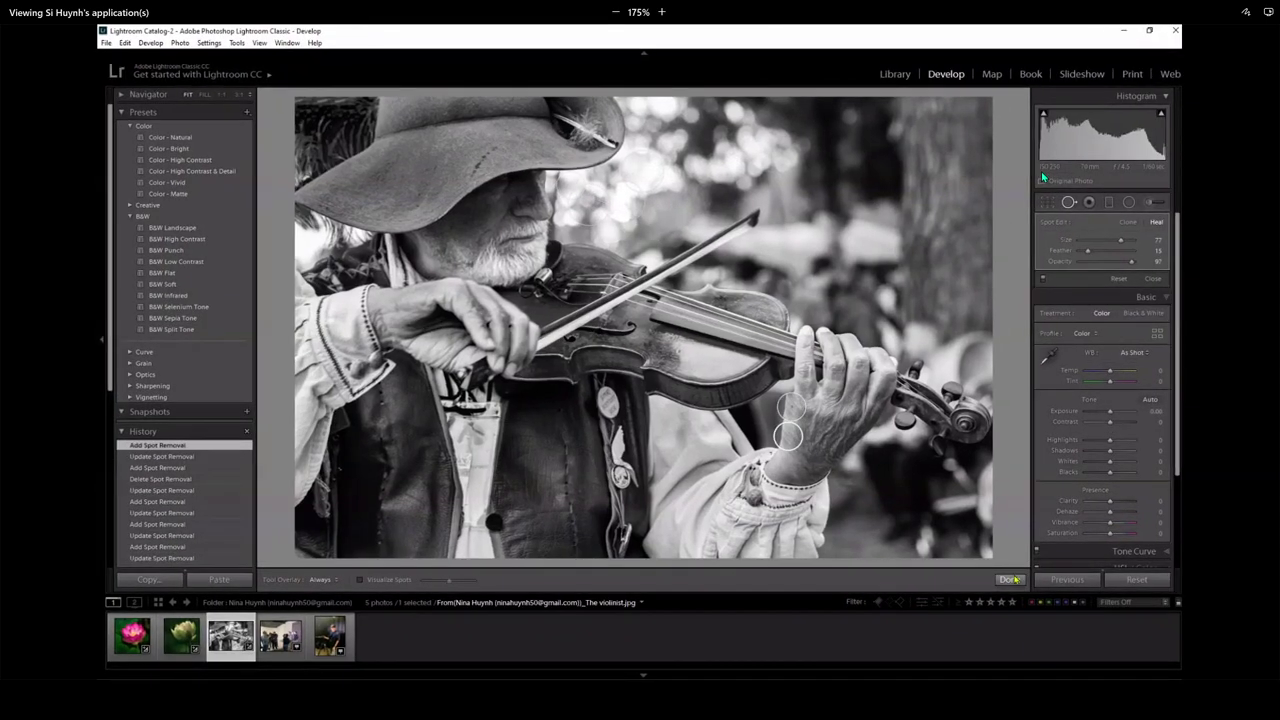
left_click(1005, 580)
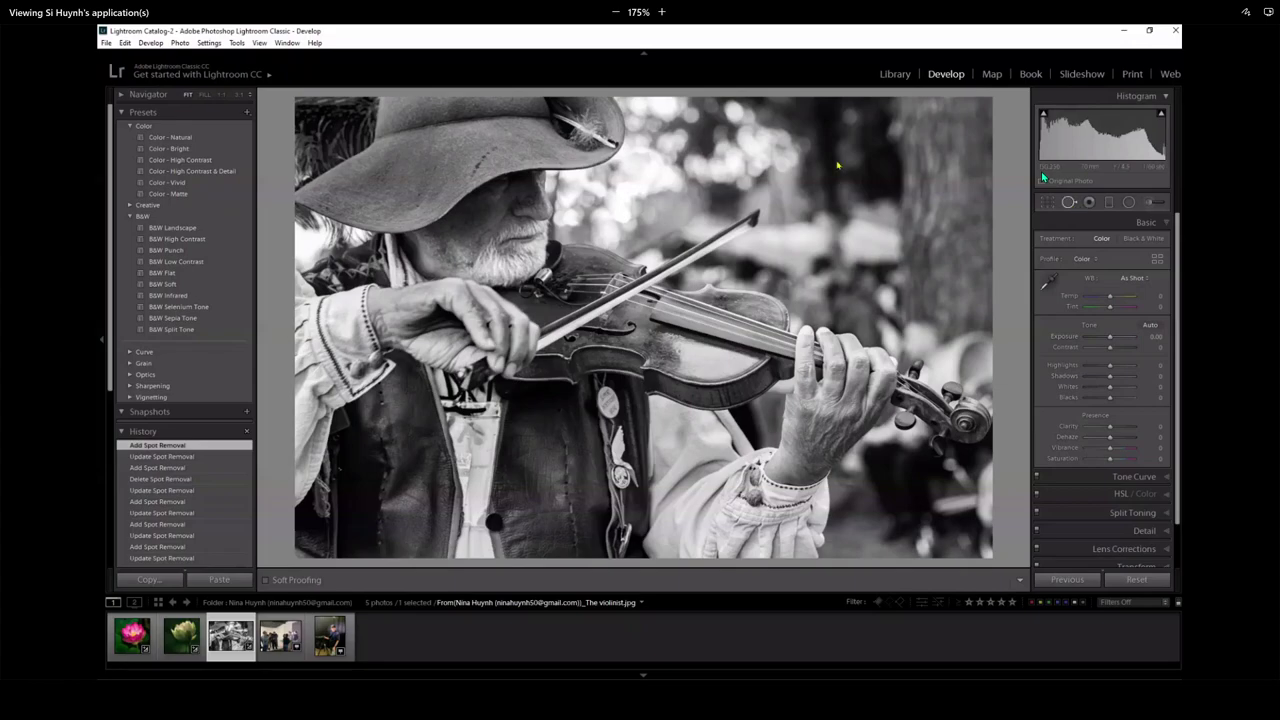
- Heal the large bright patch beside the top of the hat with Spot Removal, repositioning its source in the blurred background above the bow tip
key("q")
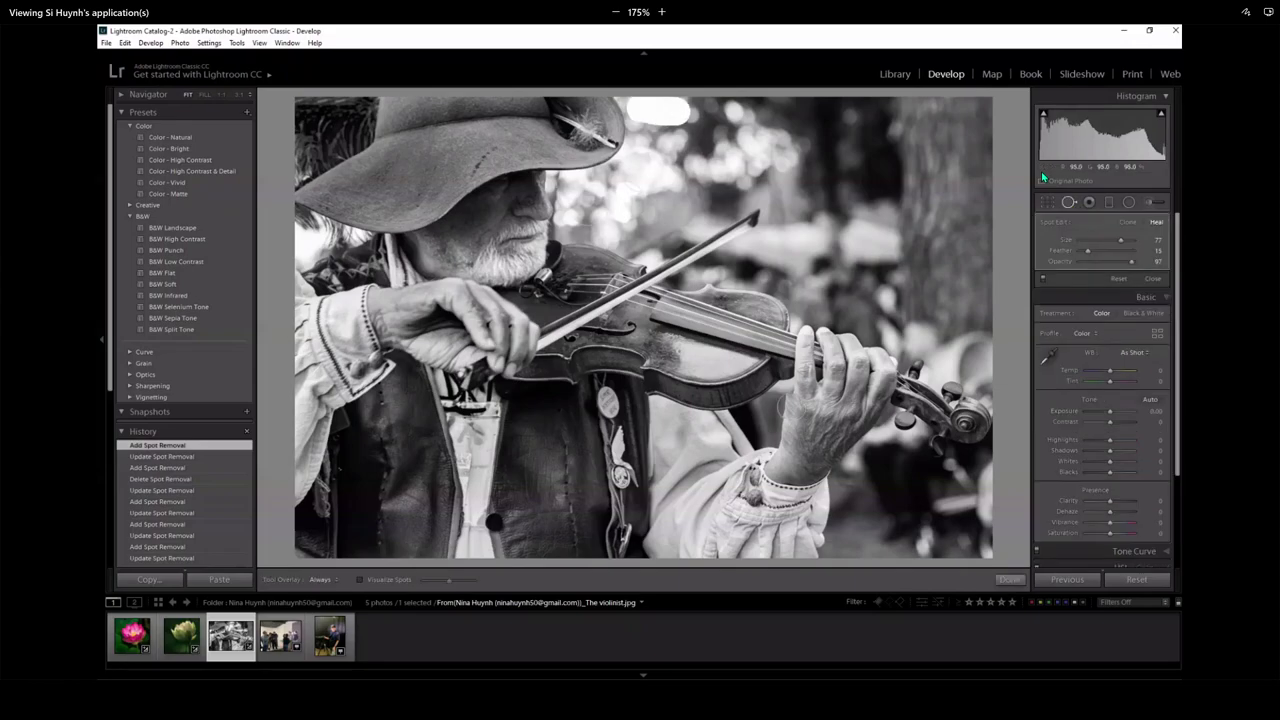
left_click(658, 110)
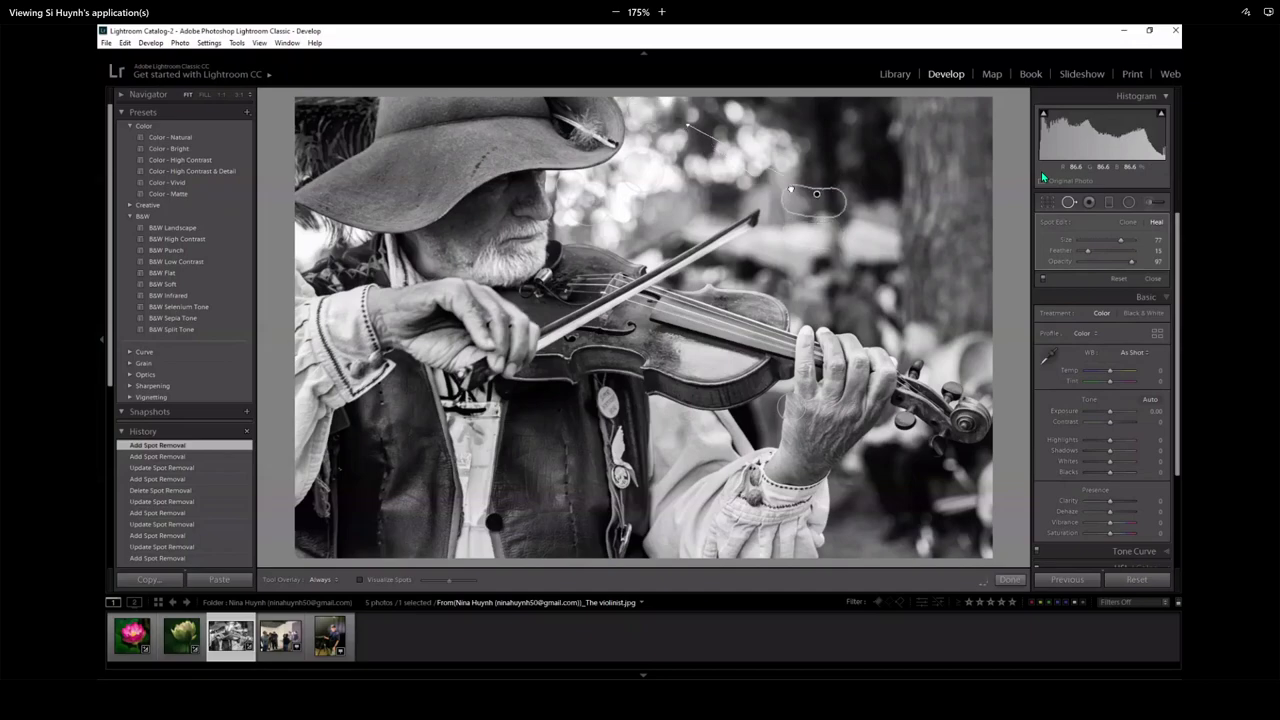
mouse_move(806, 236)
left_mouse_down()
mouse_move(812, 200)
mouse_move(769, 190)
mouse_move(783, 196)
left_mouse_up()
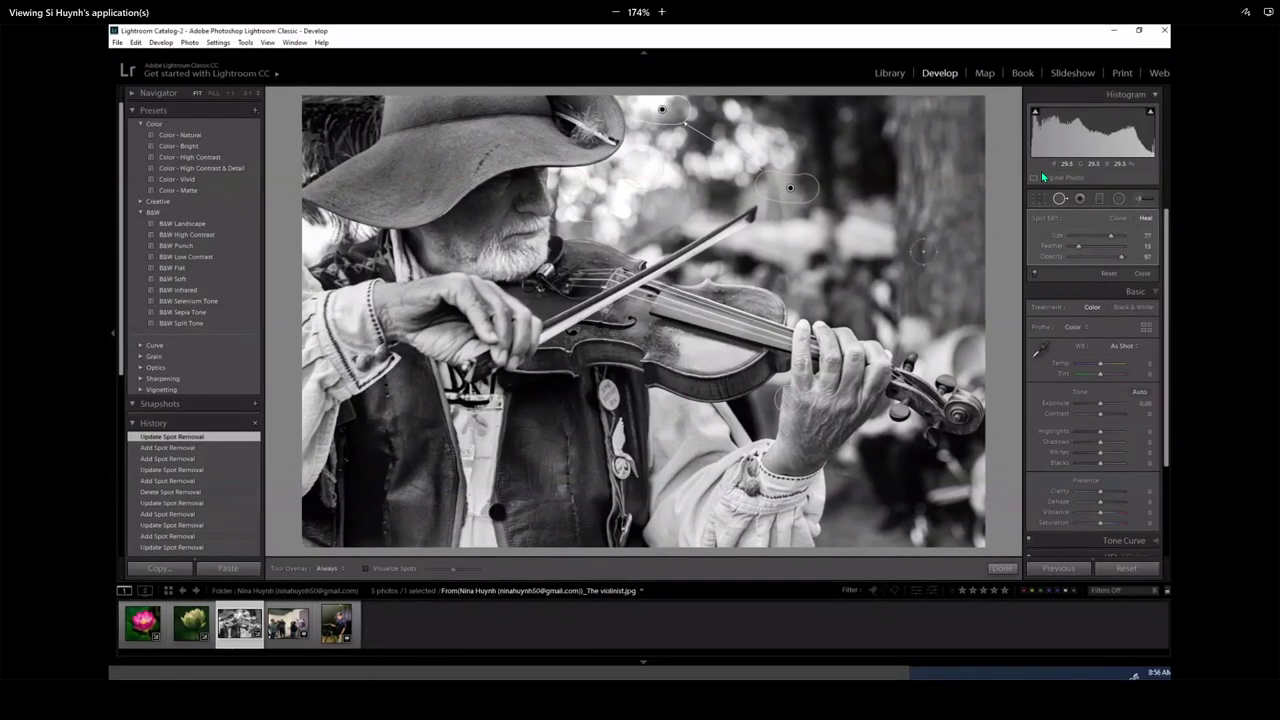
key("q")
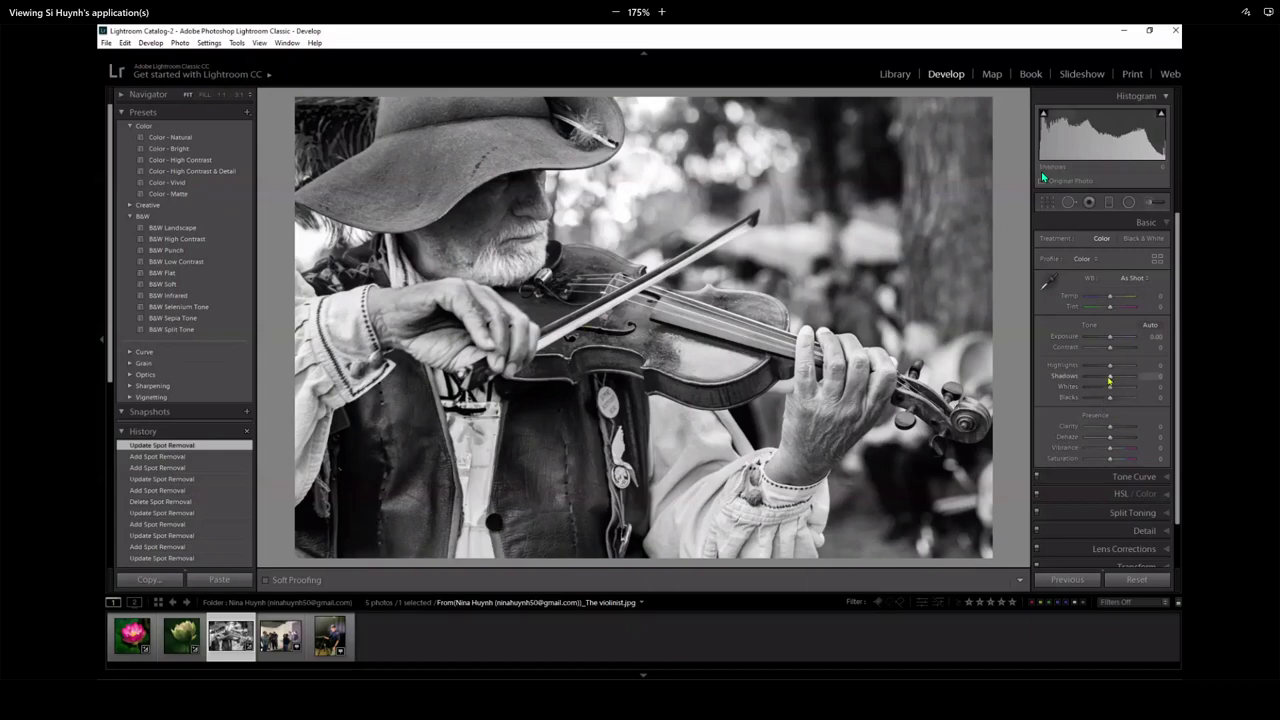
- Set the violinist photo's Shadows to +12 and Highlights to -40, and compare the before and after versions side by side
left_click_drag(1108, 380, 1099, 368)
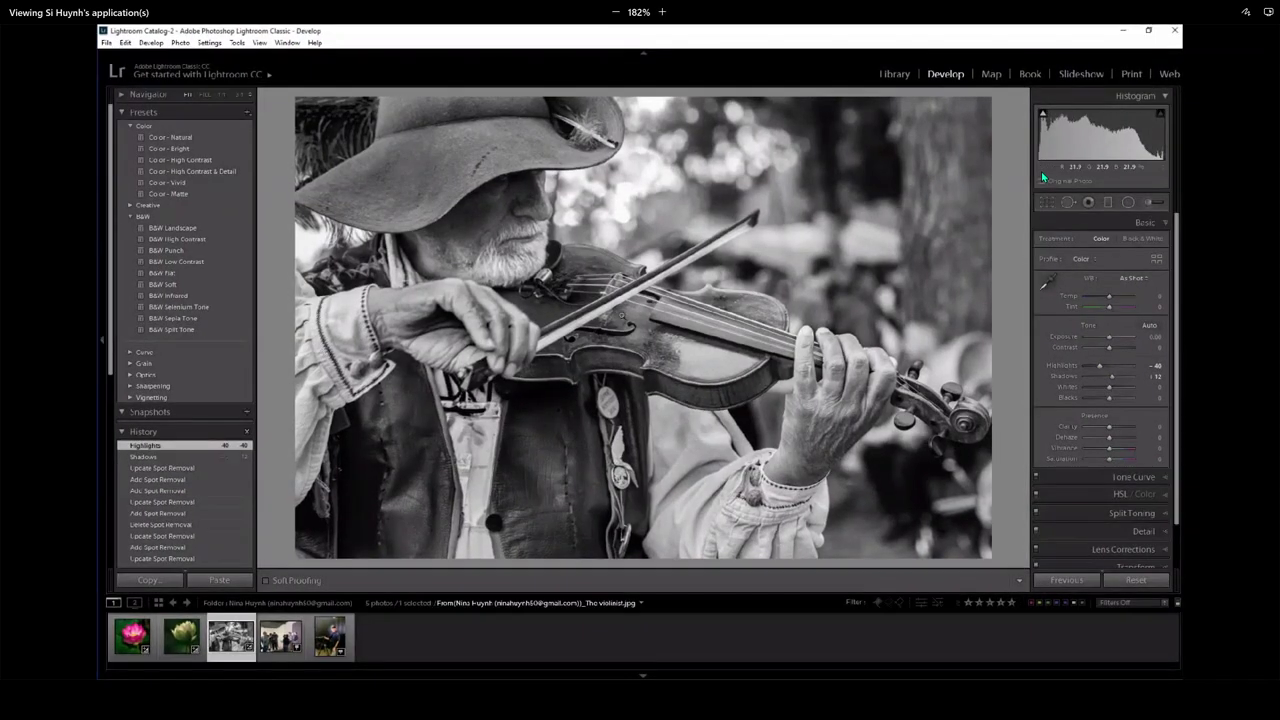
key("y")
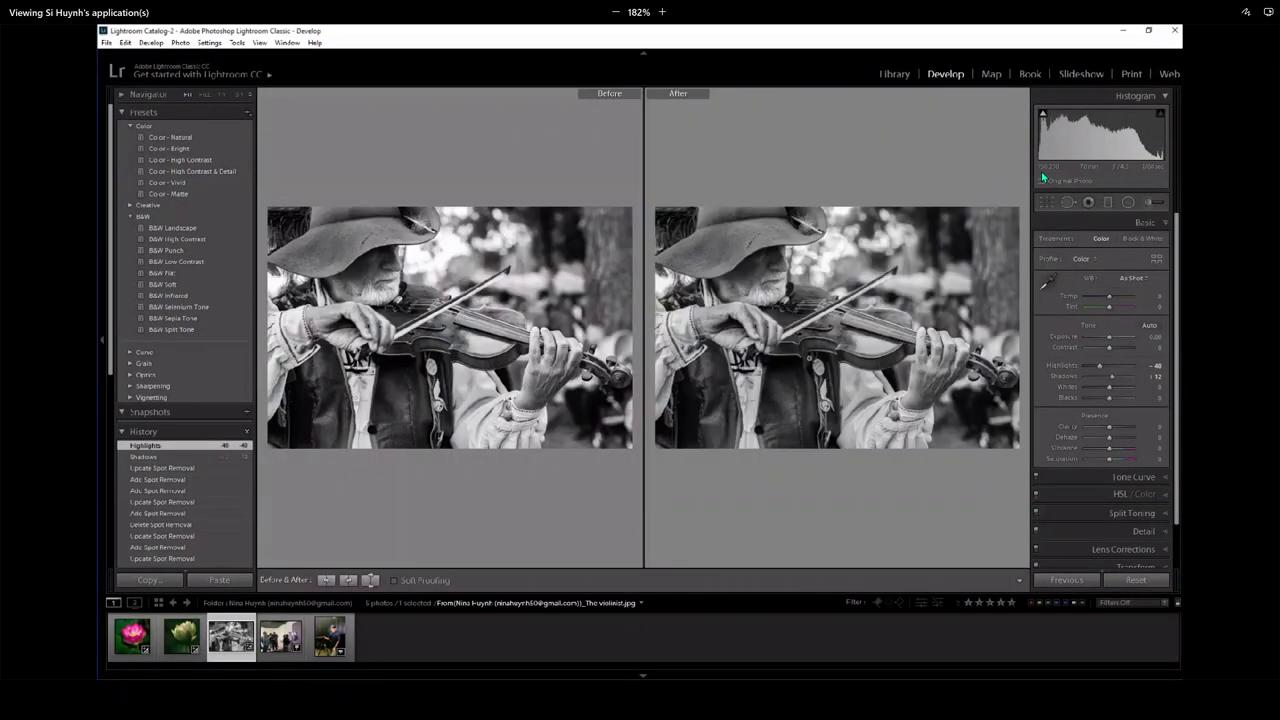
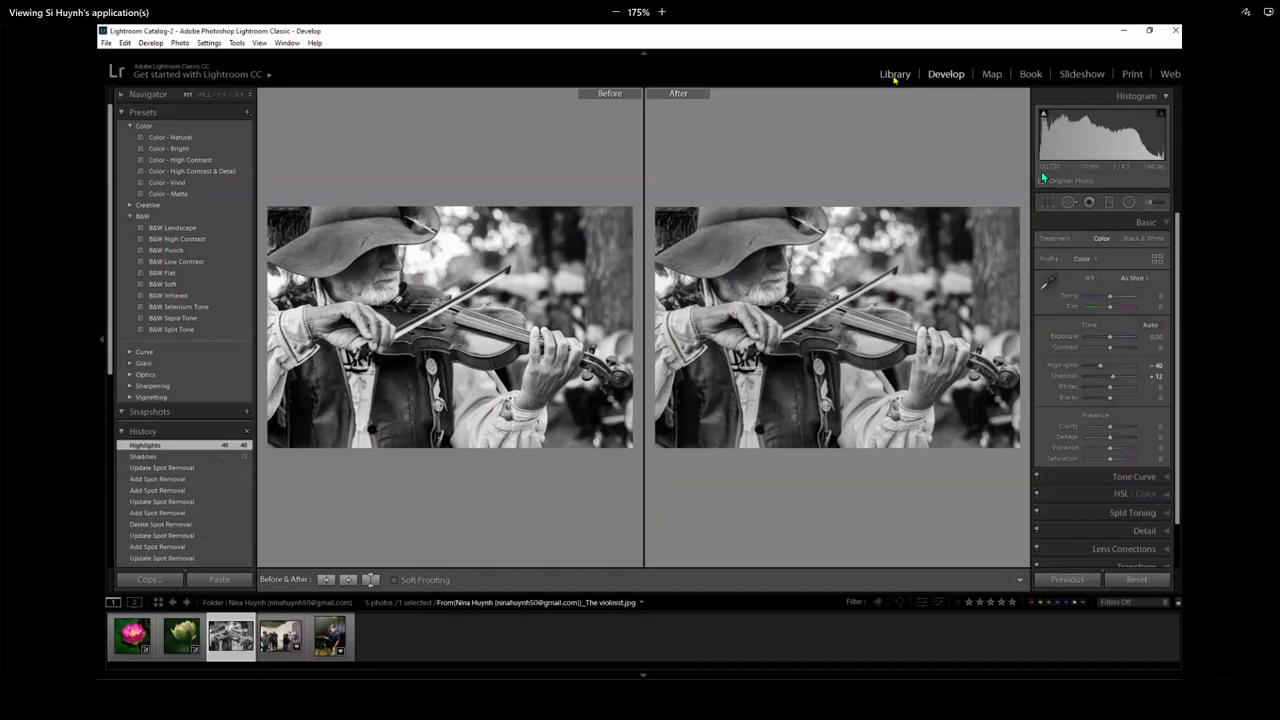
- Close the violinist photo's before/after comparison and open the dragonfly photo from the first folder under 2022-06-26 in the Library
key("y")
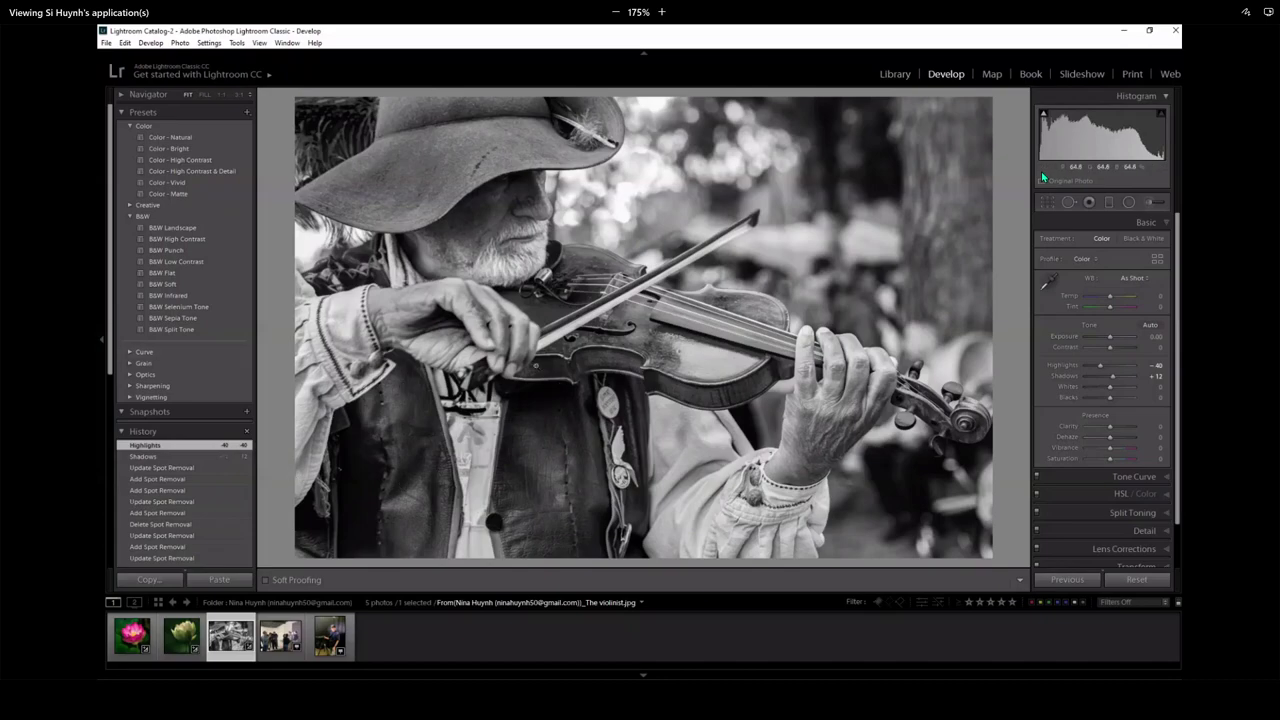
left_click(895, 76)
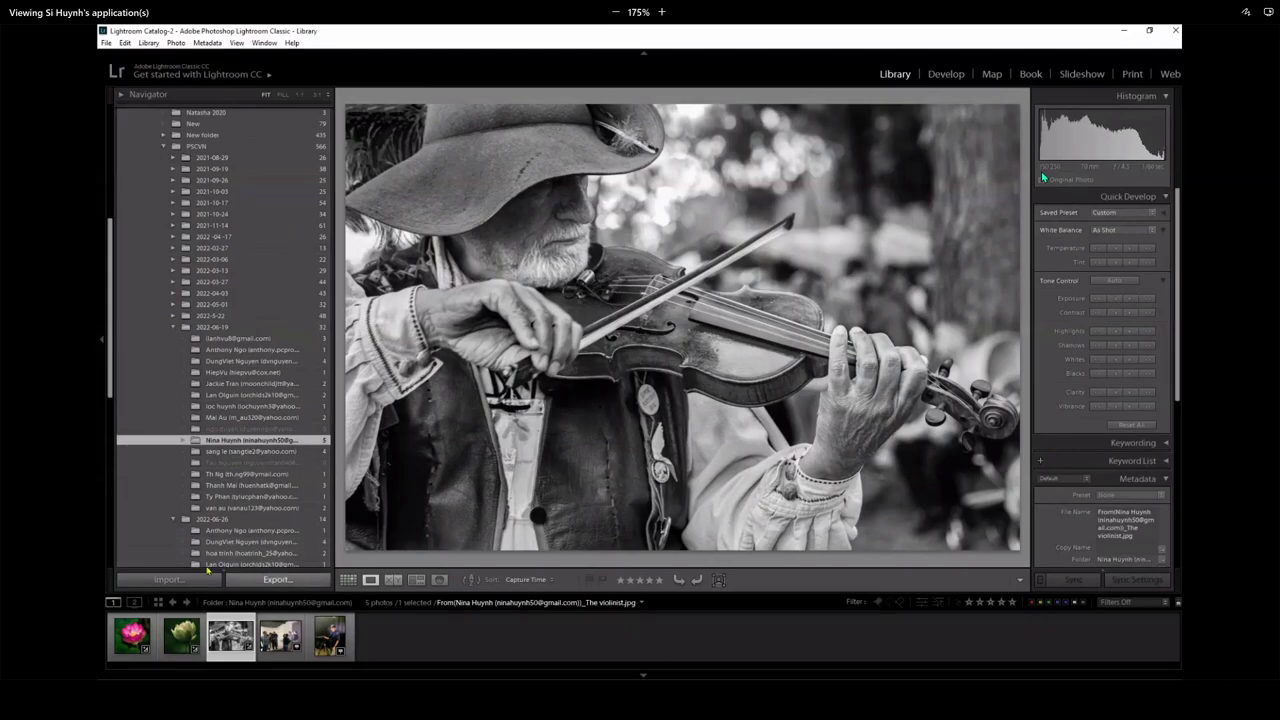
left_click(232, 535)
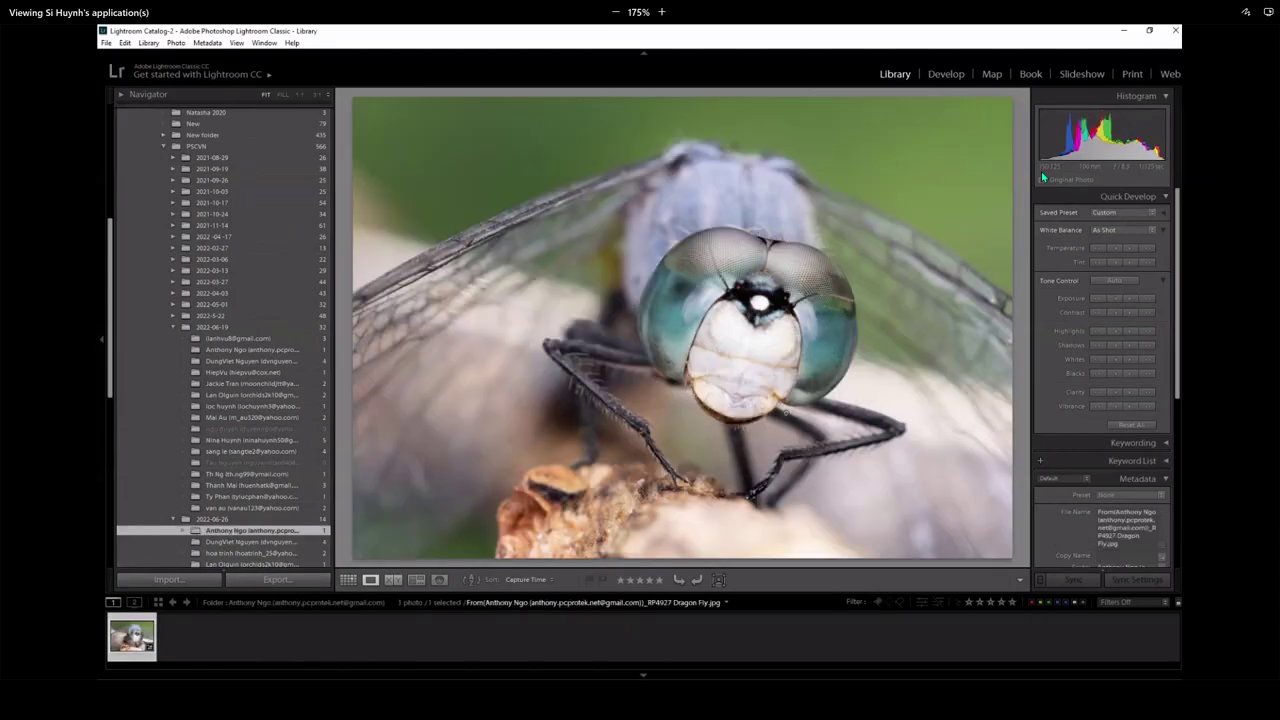
- Inspect the dragonfly's compound eyes and face at 1:1 magnification, checking against the full-frame view
left_click(772, 274)
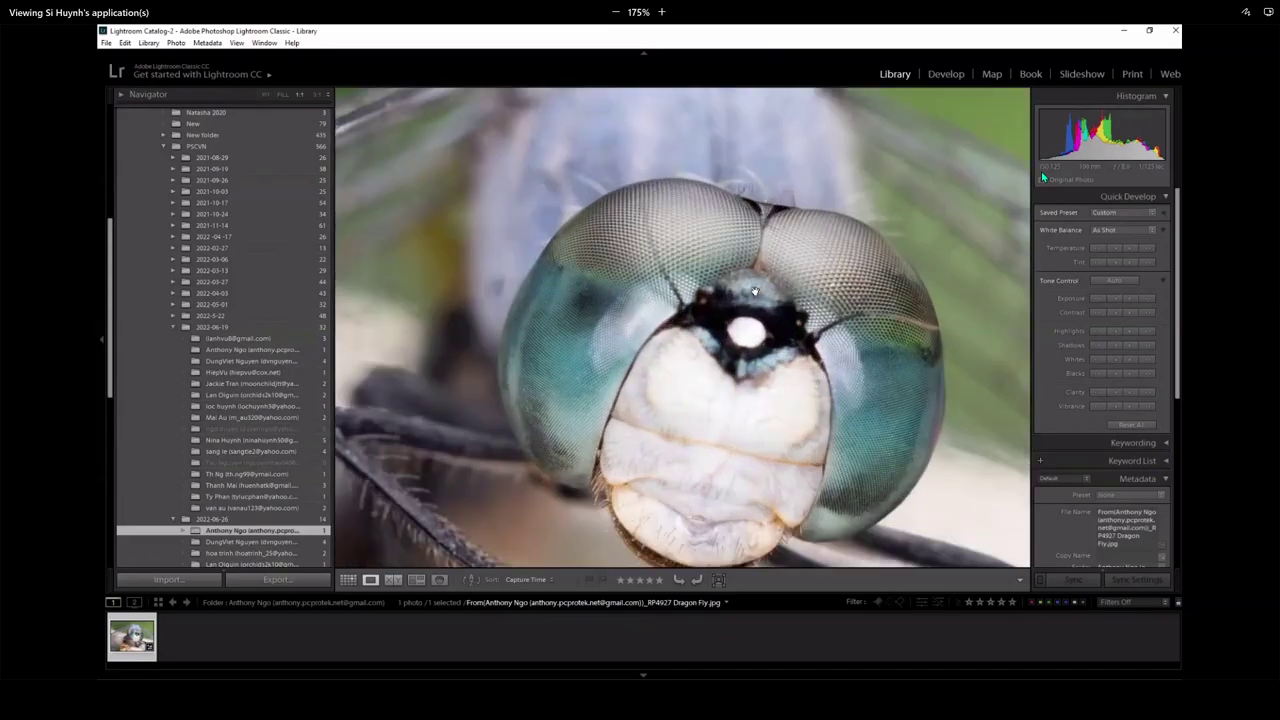
left_click(802, 283)
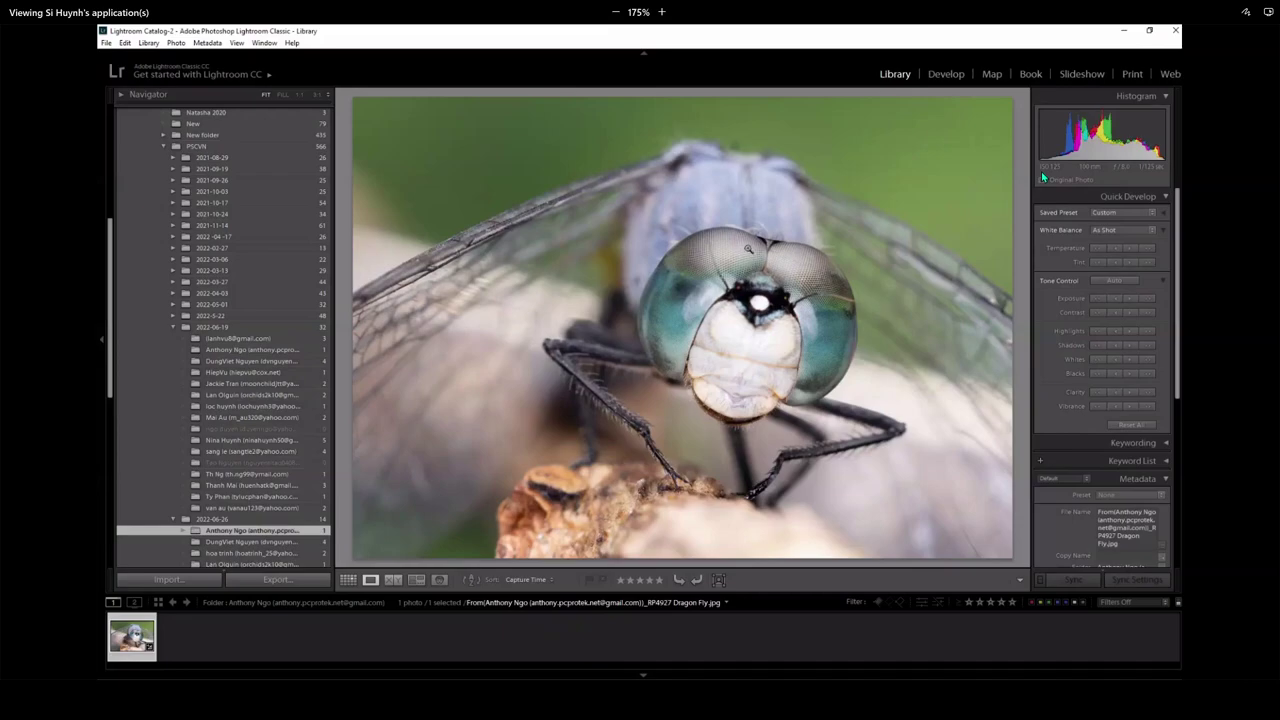
left_click(726, 244)
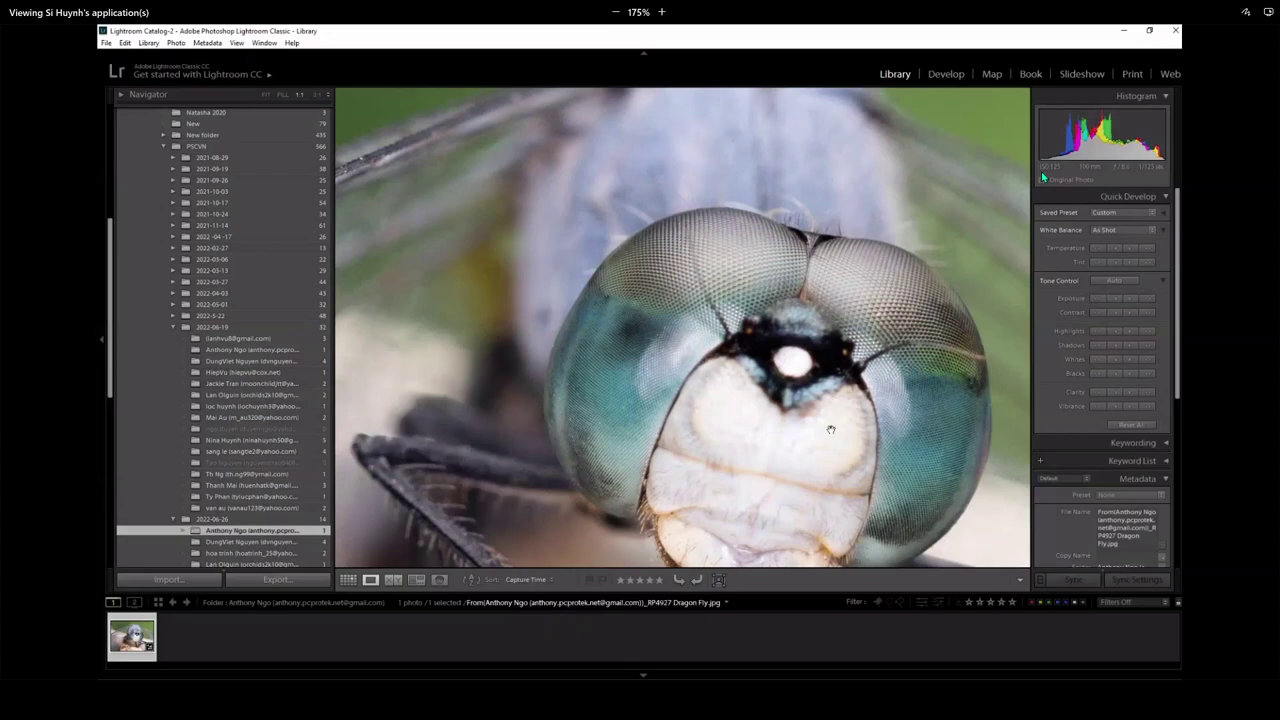
left_click(791, 474)
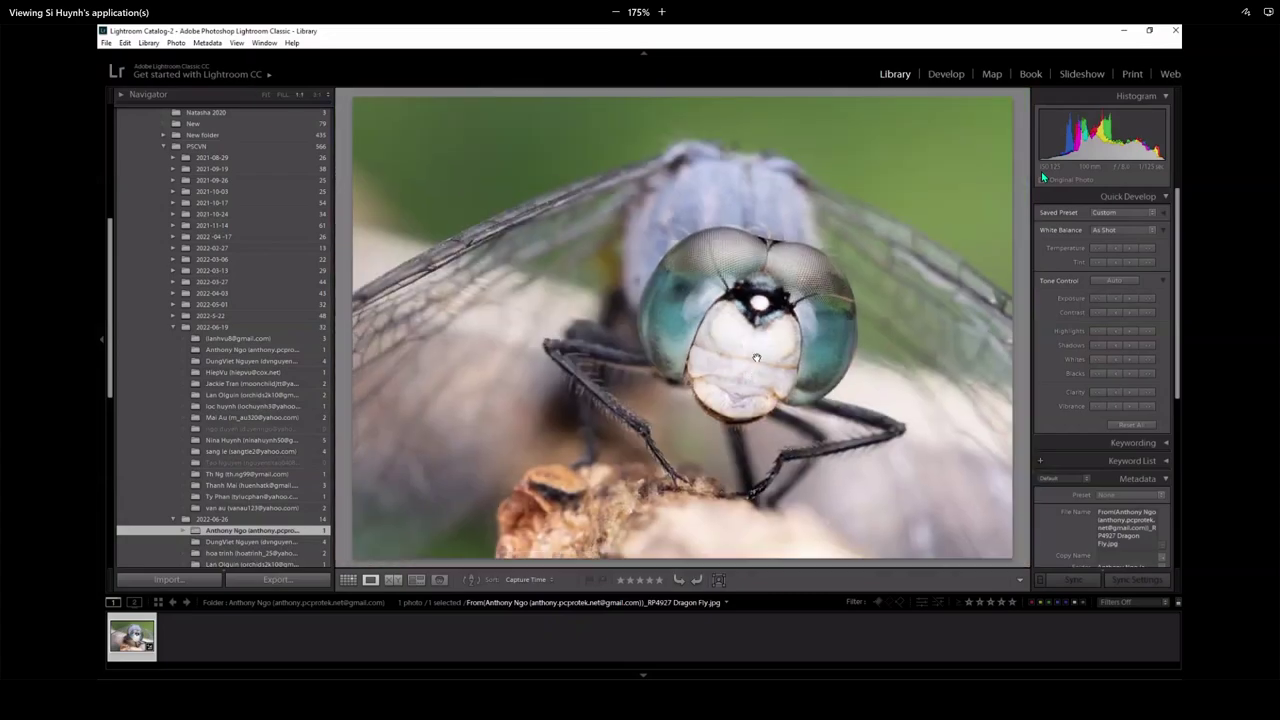
left_click(756, 358)
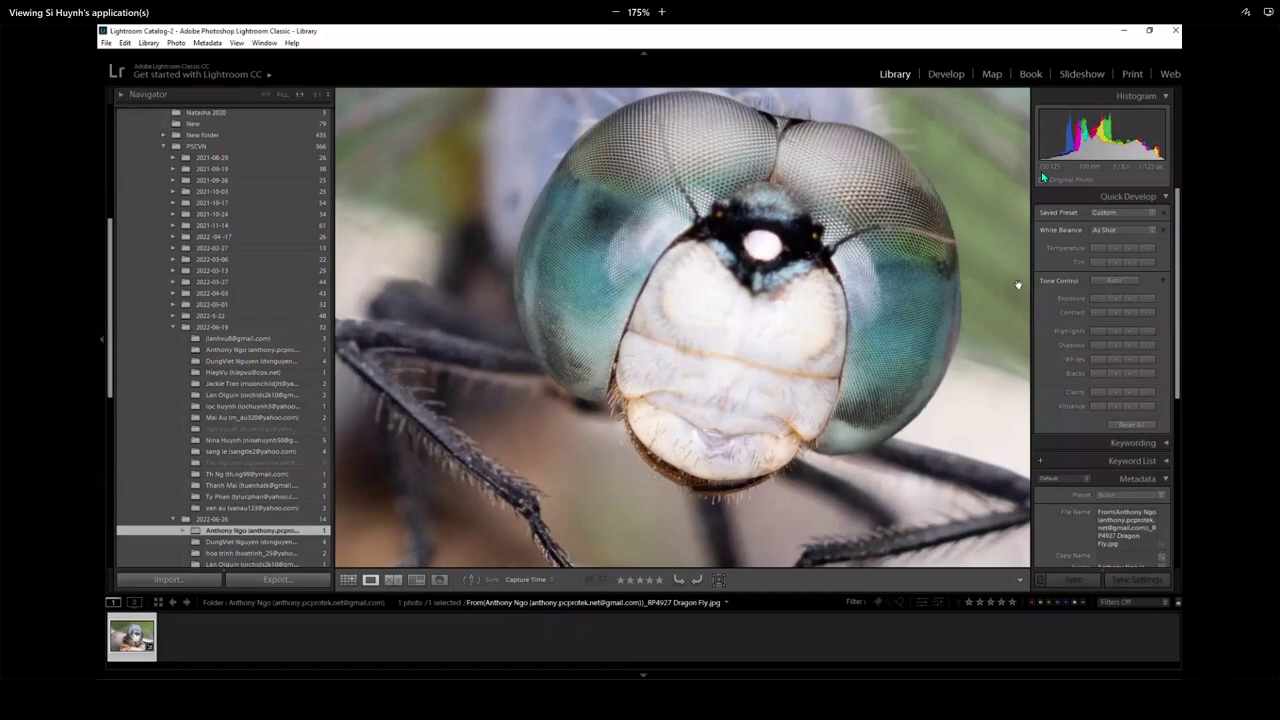
- Set the dragonfly photo's Highlights to -38 in the Develop module and overlay its exposure and lens information
key("d")
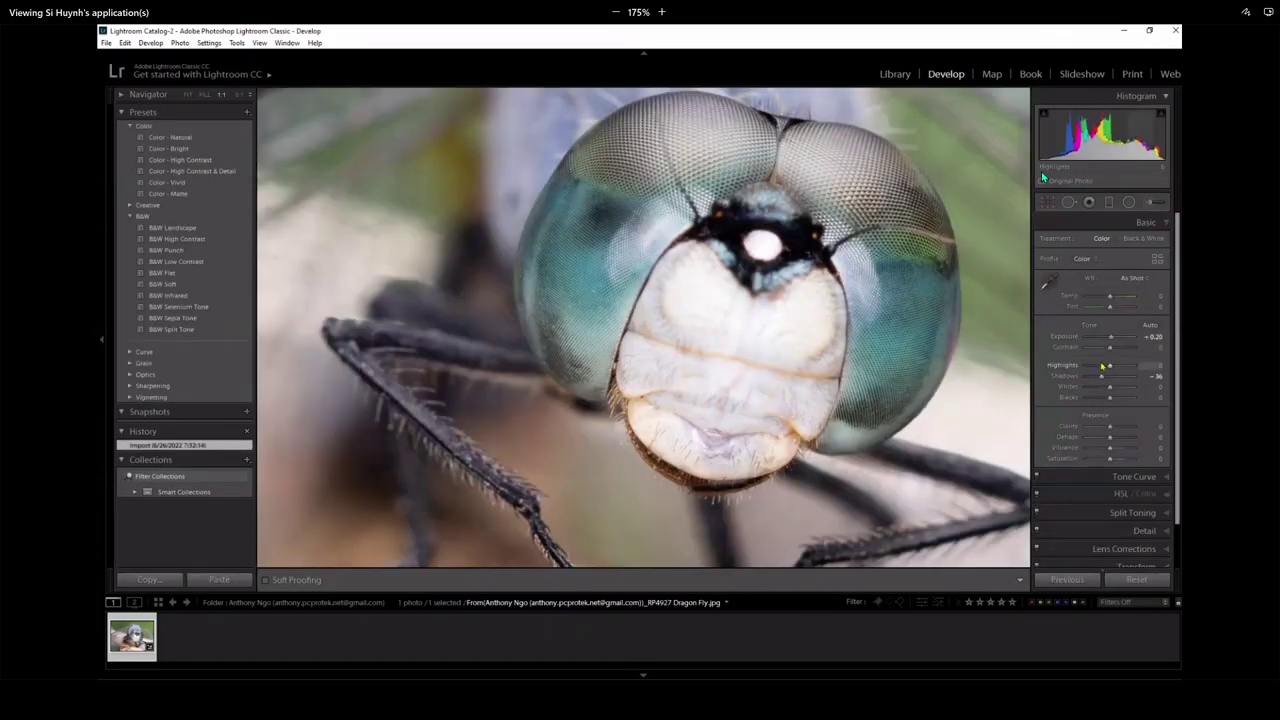
left_click_drag(1102, 366, 1100, 366)
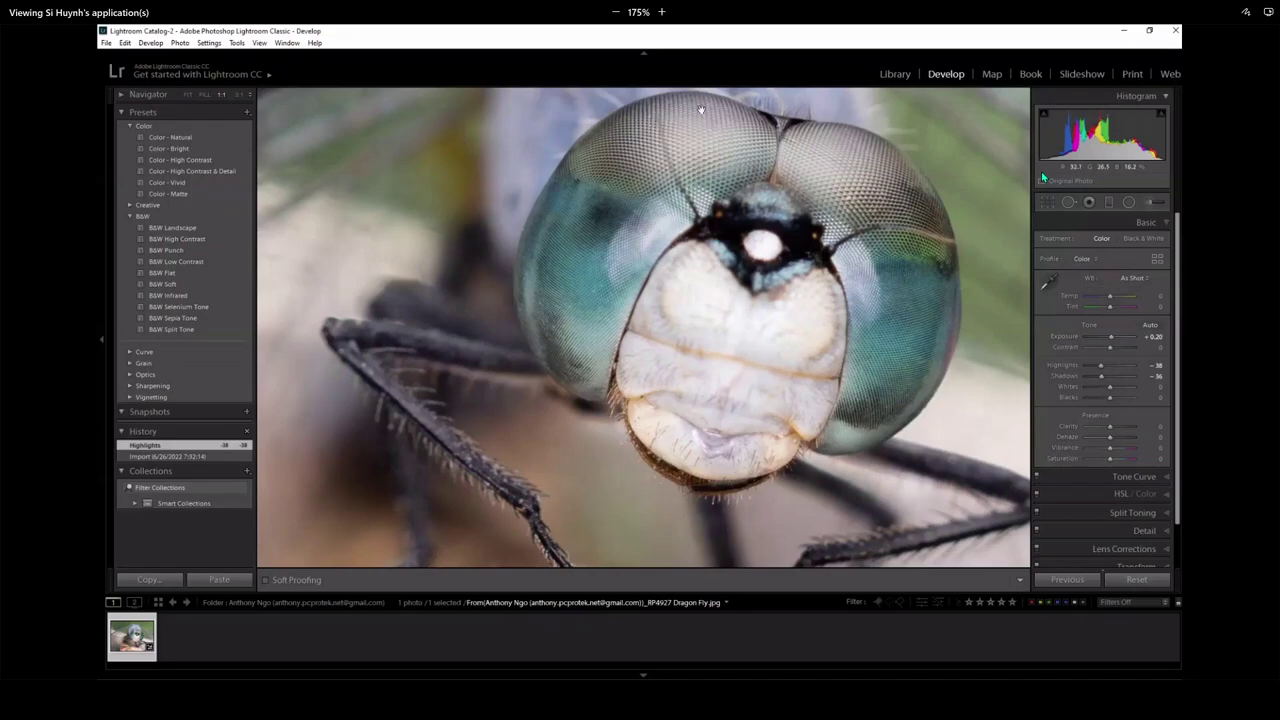
left_click(775, 380)
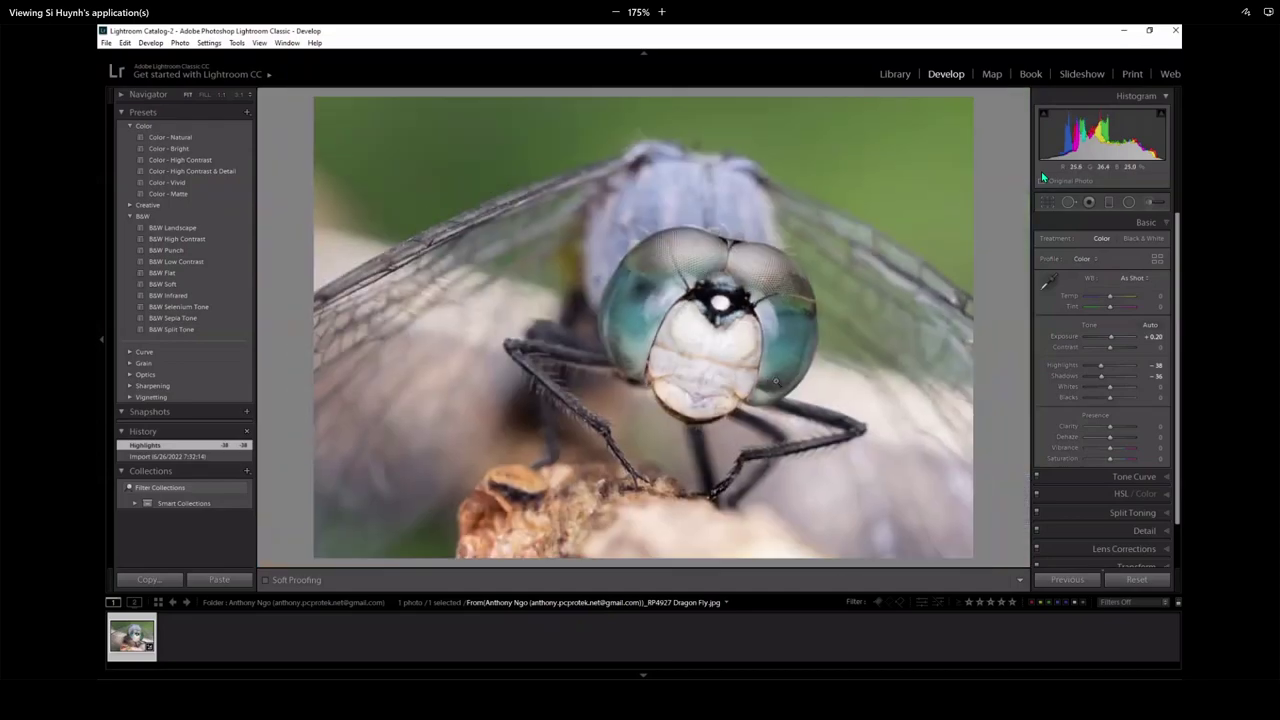
key("i")
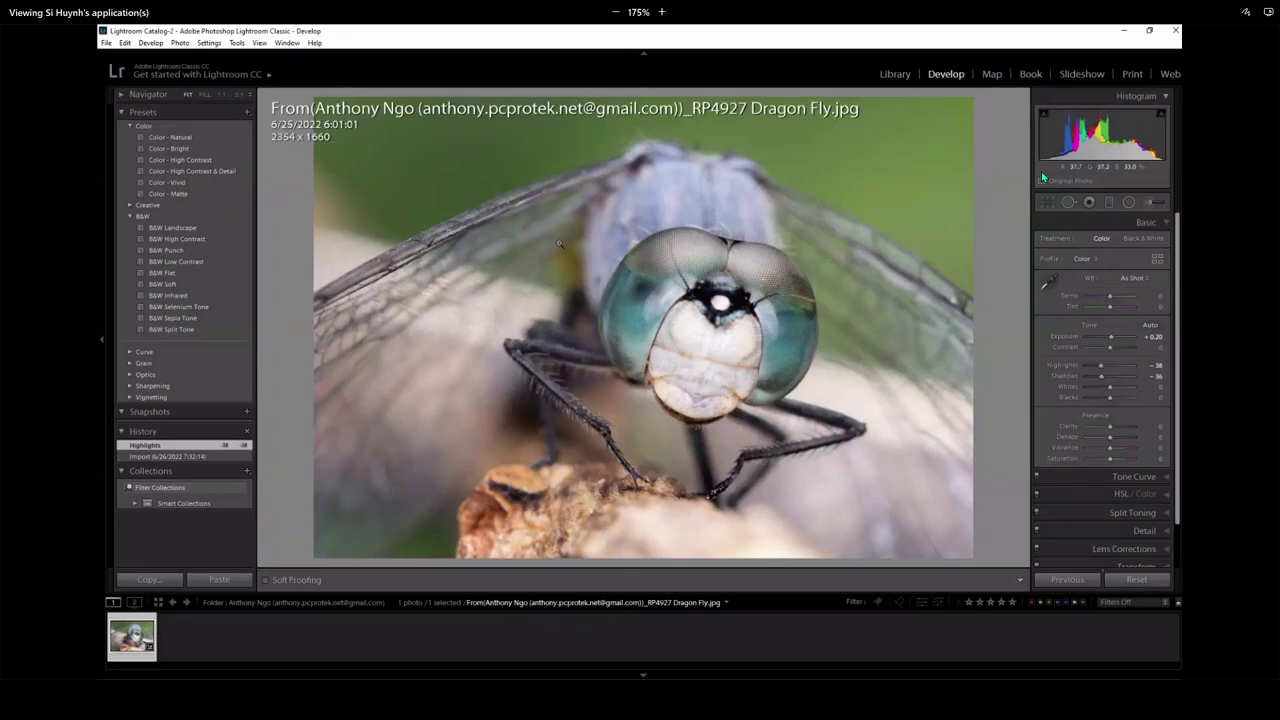
key("i")
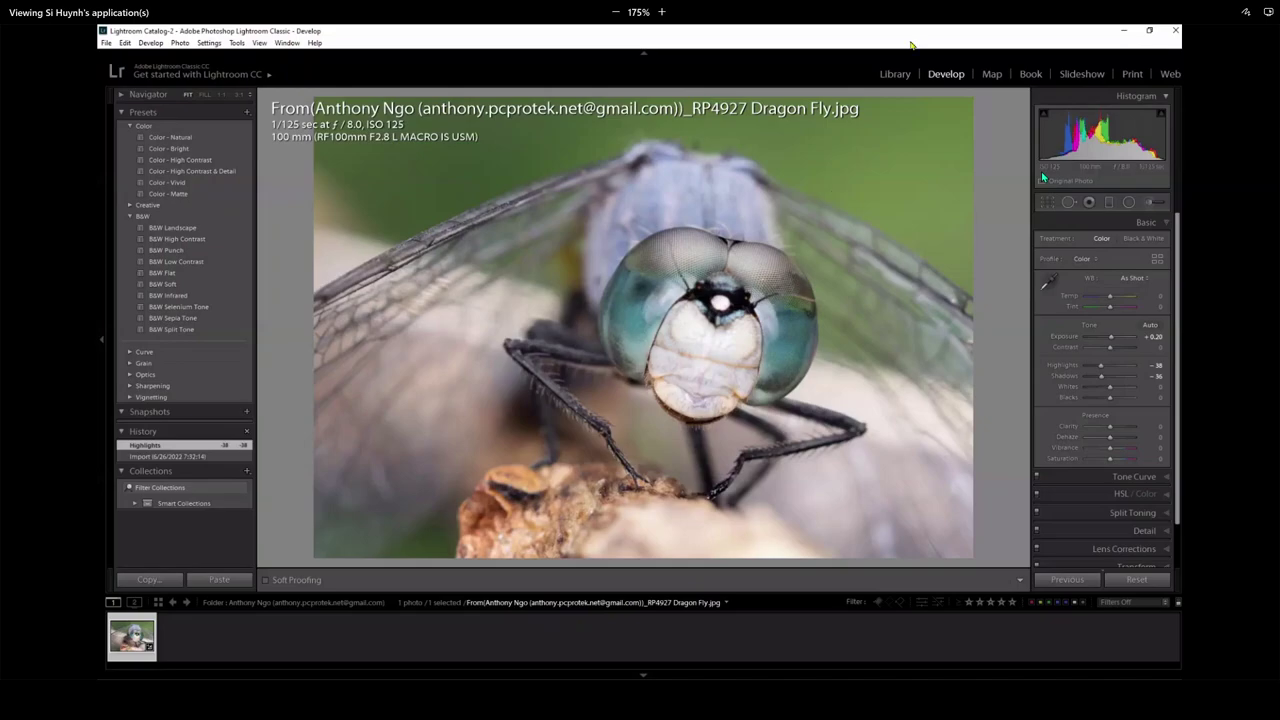
- Open the second folder under 2022-06-26 in the Library and inspect the black-and-white lotus photo's petals, center and lower petal up close
left_click(895, 74)
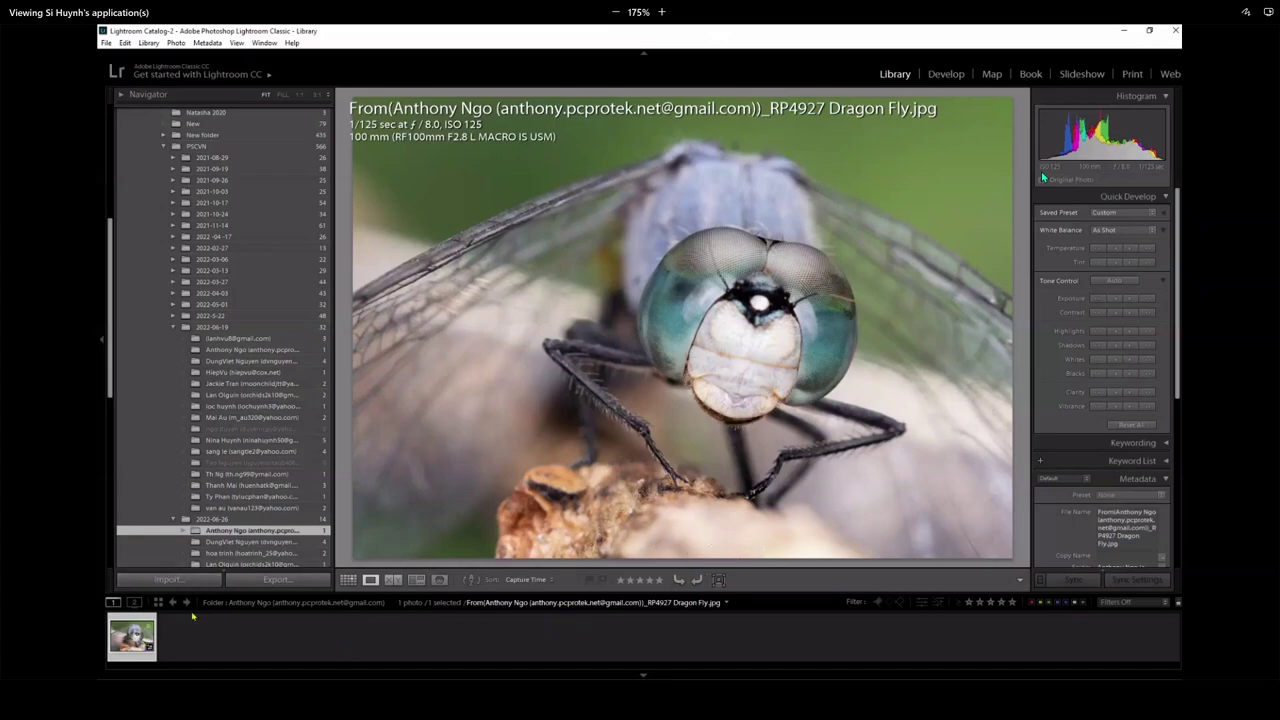
left_click(265, 542)
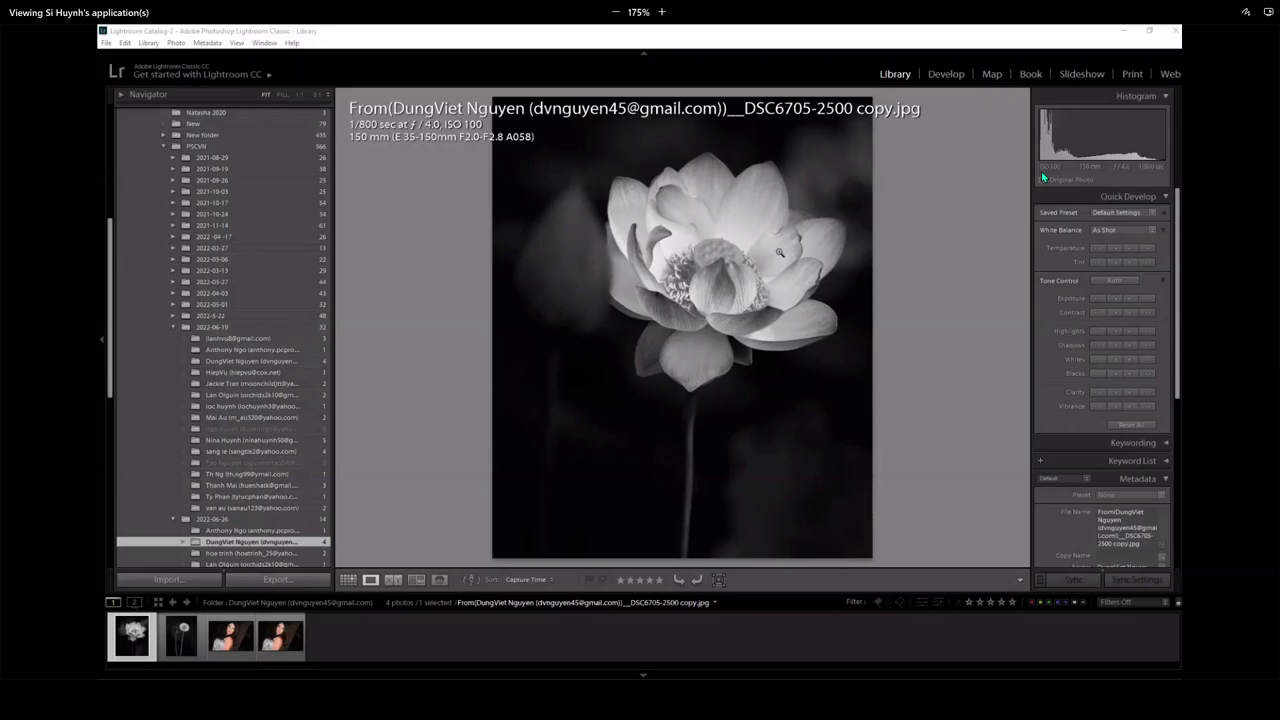
left_click(715, 276)
left_click_drag(748, 248, 778, 348)
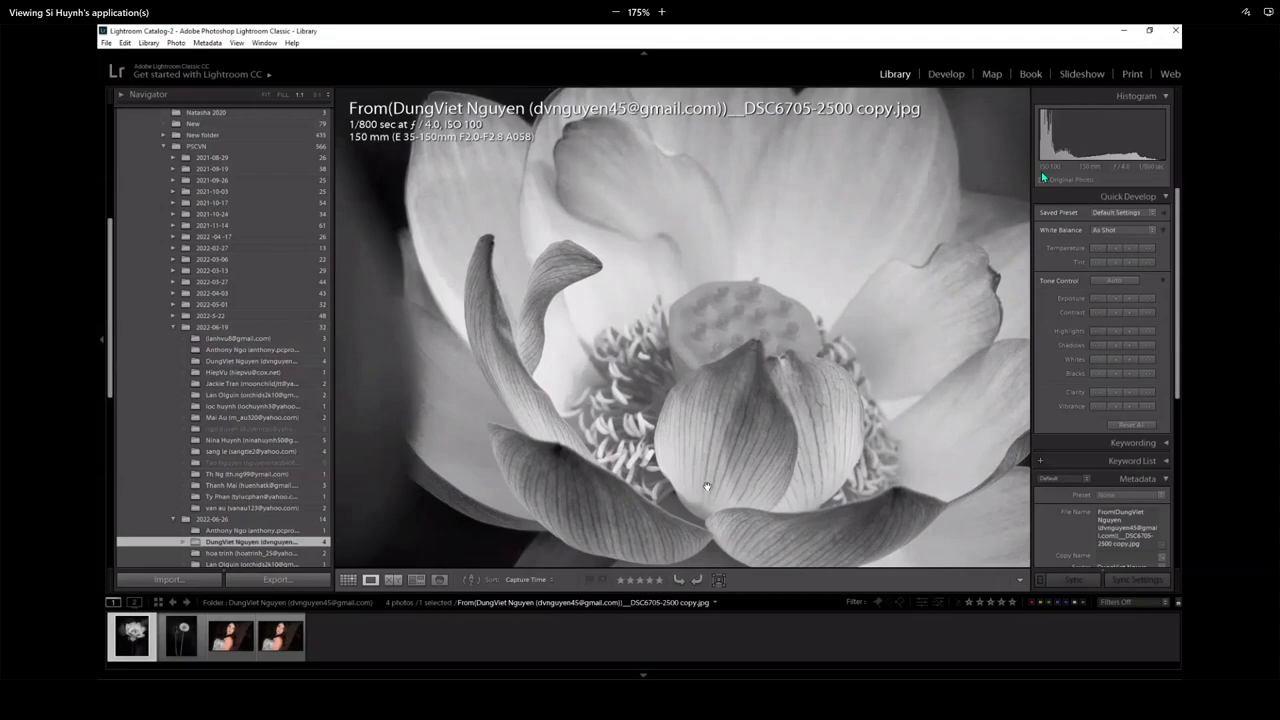
left_click(746, 313)
left_click(711, 309)
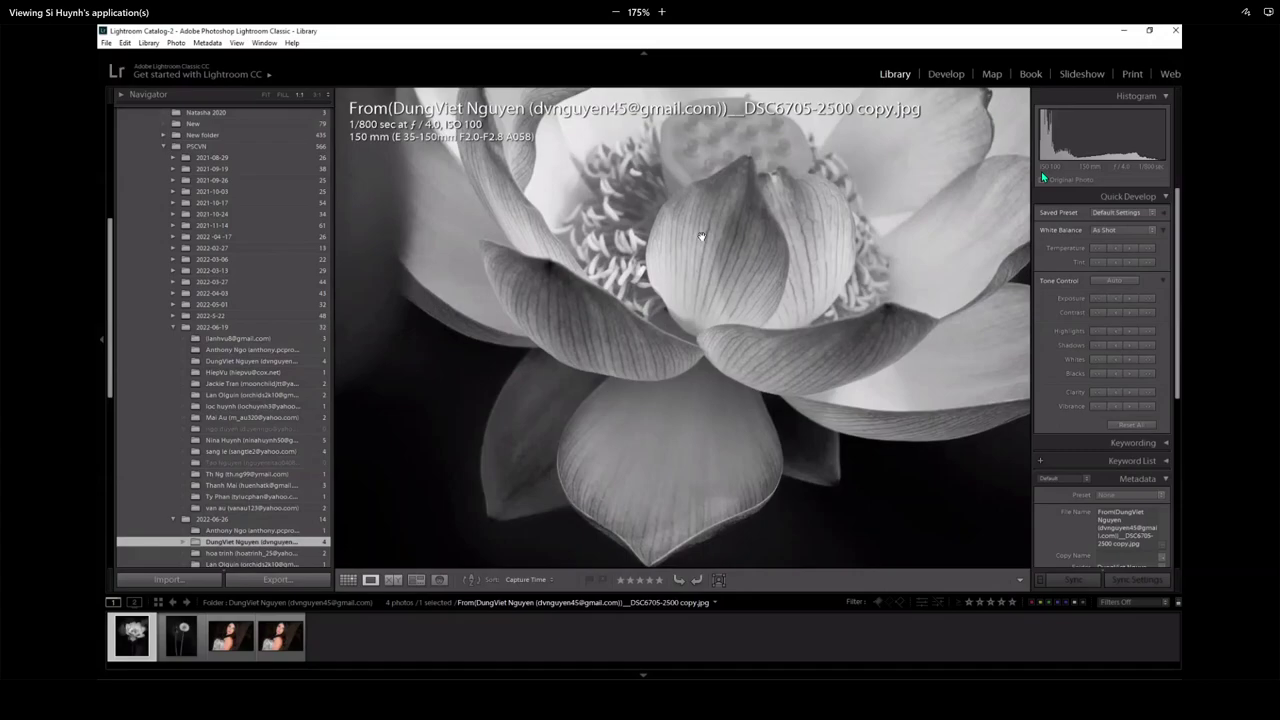
left_click(710, 267)
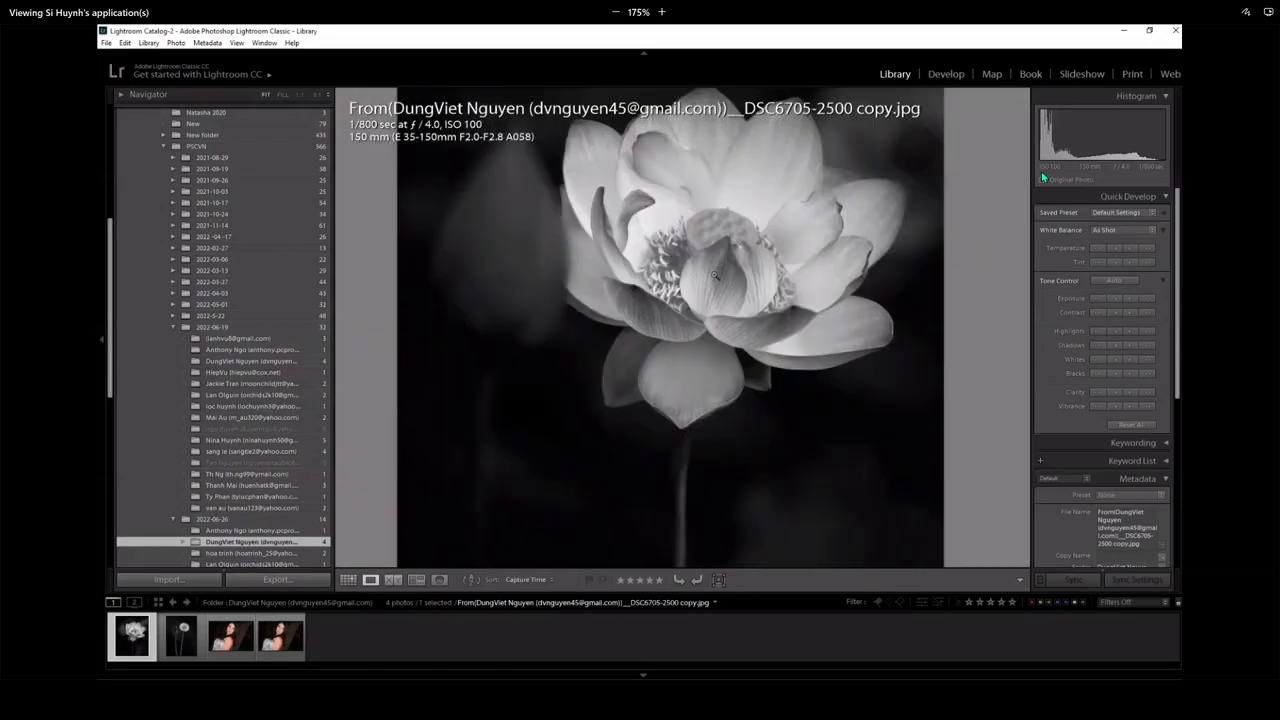
left_click(714, 382)
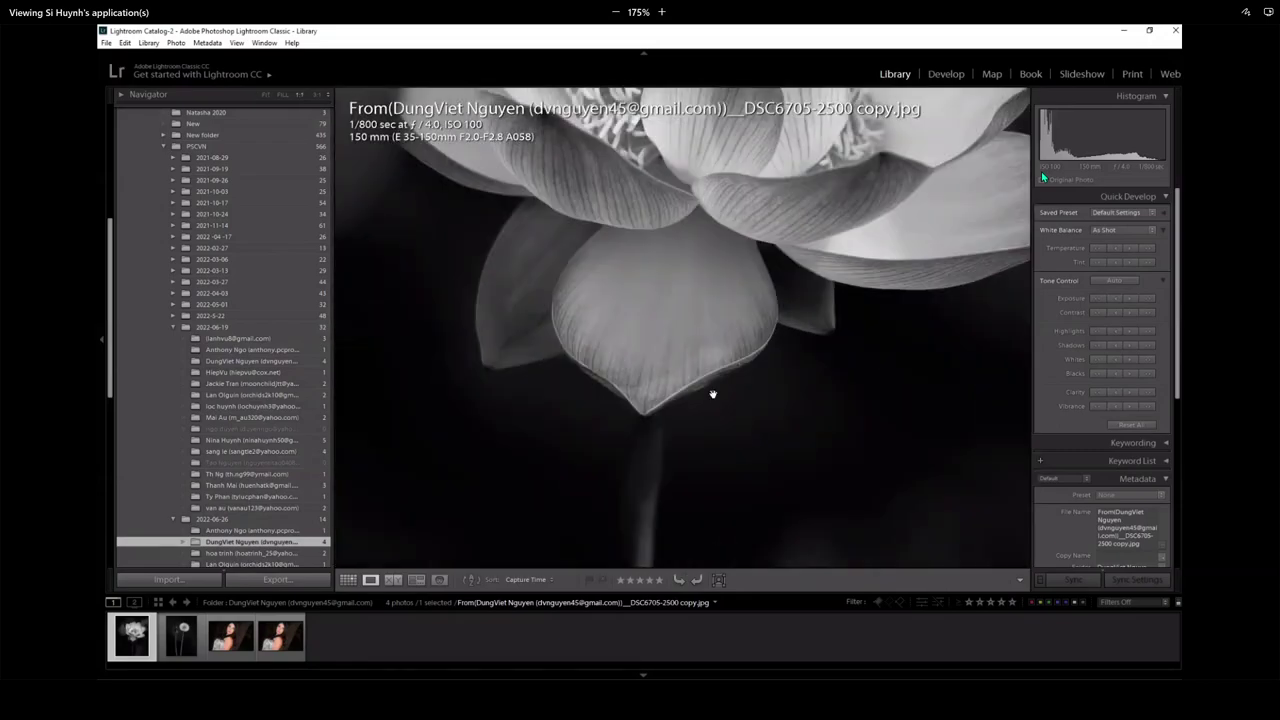
left_click(633, 157)
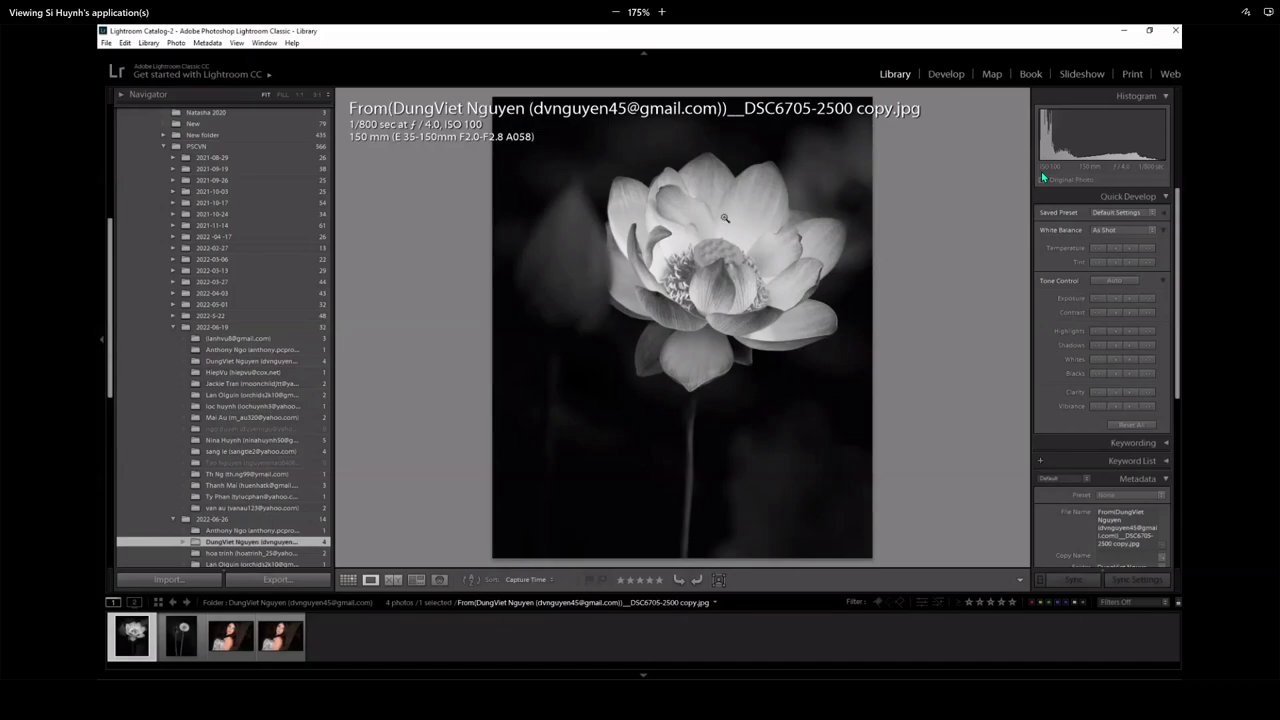
left_click(781, 229)
left_click_drag(820, 214, 731, 397)
left_click(502, 445)
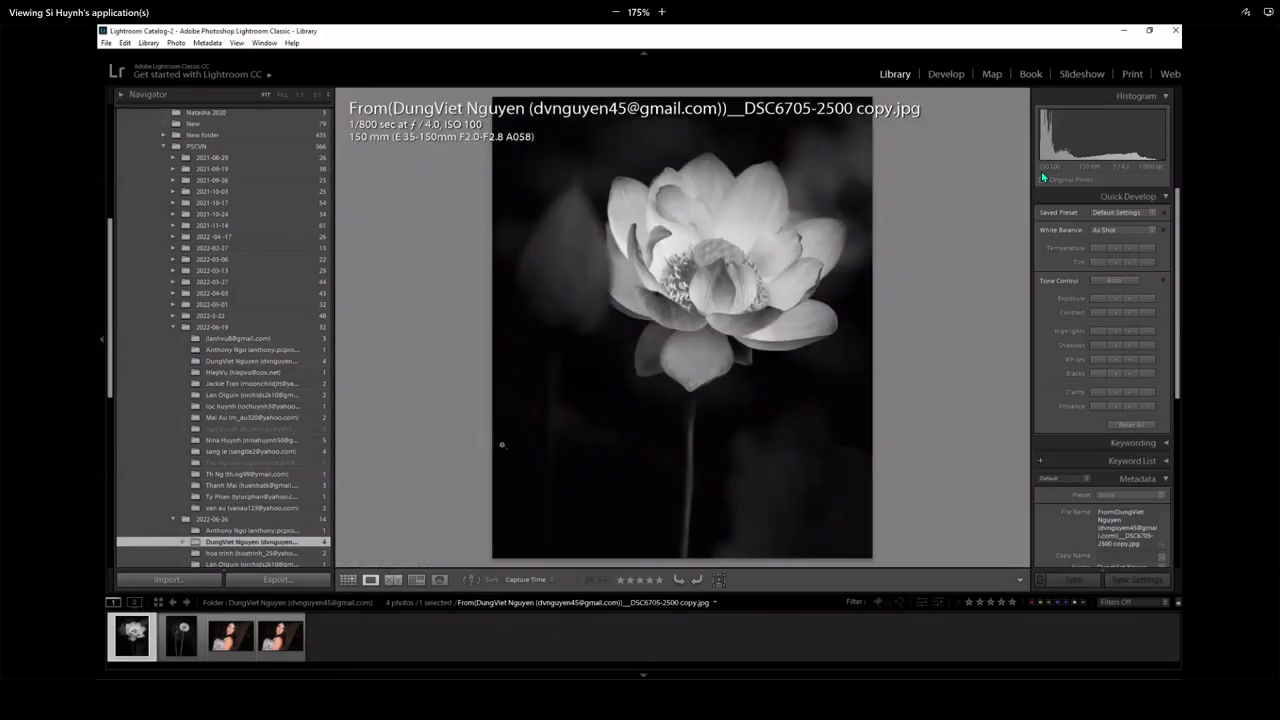
- Open the black-and-white dandelion photo and examine its seed head and stems at 1:1 magnification
left_click(181, 640)
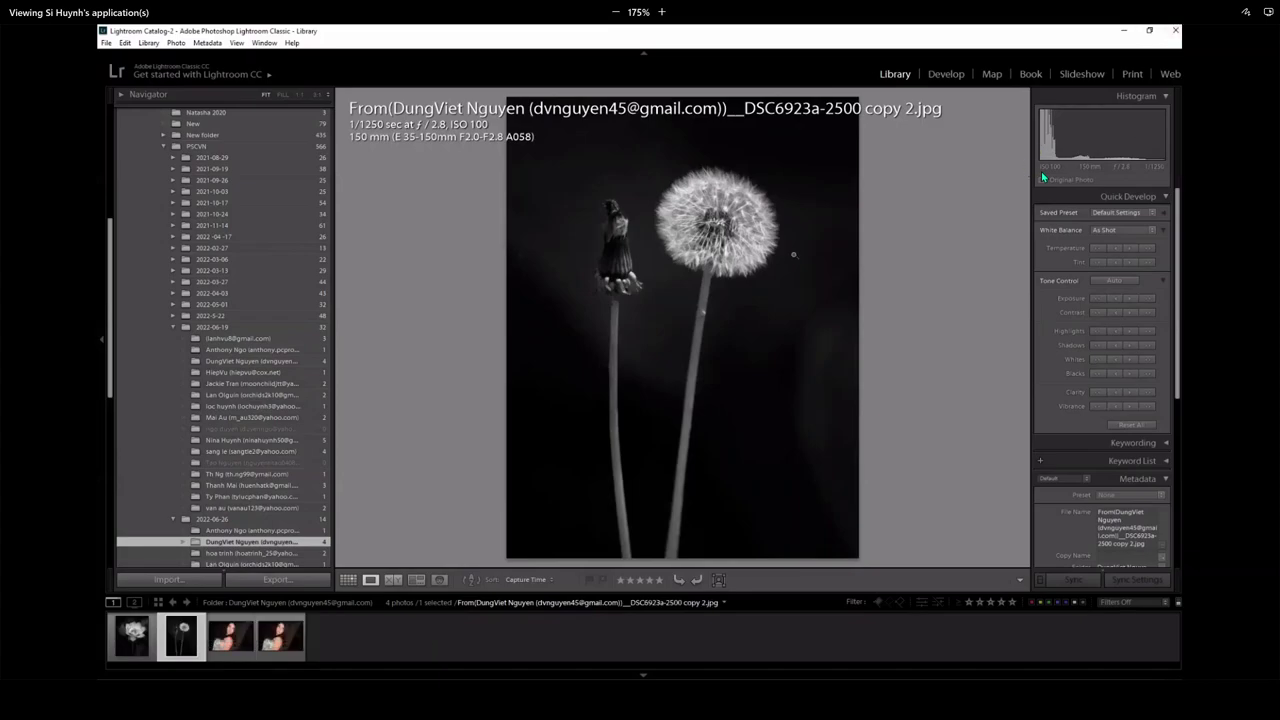
left_click(716, 217)
left_click(716, 218)
left_click(695, 354)
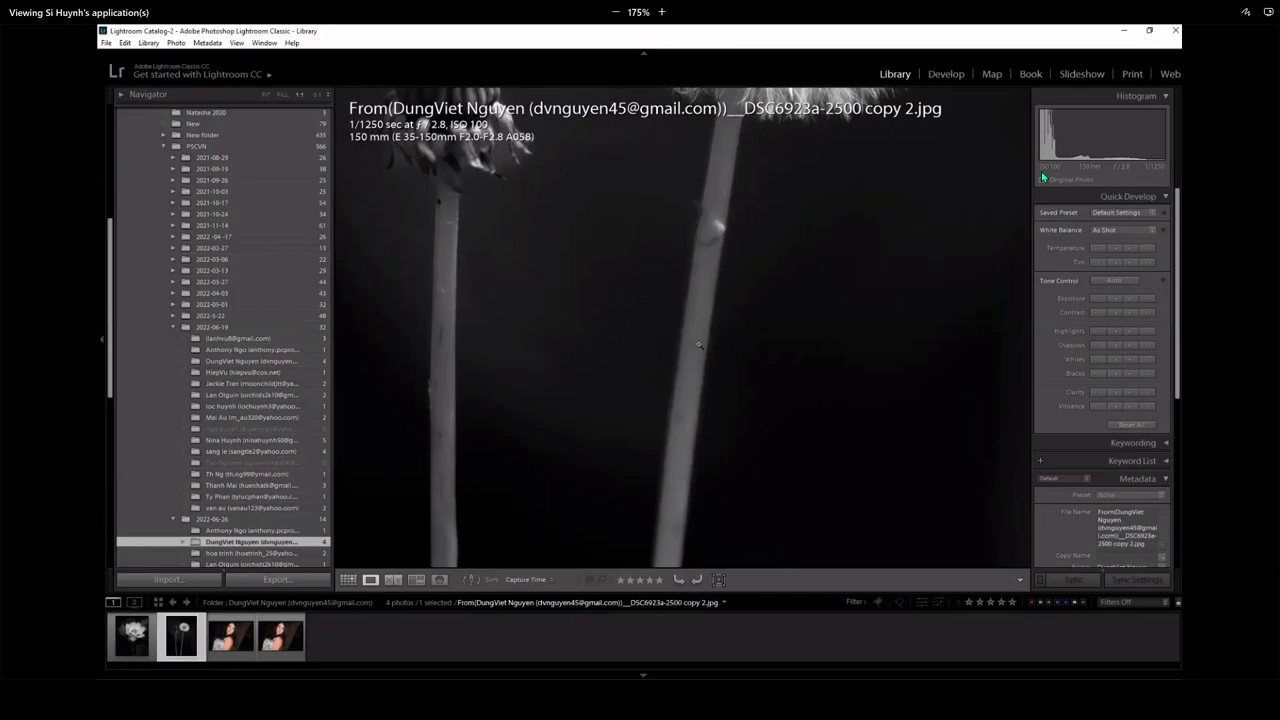
left_click(699, 345)
left_click(729, 241)
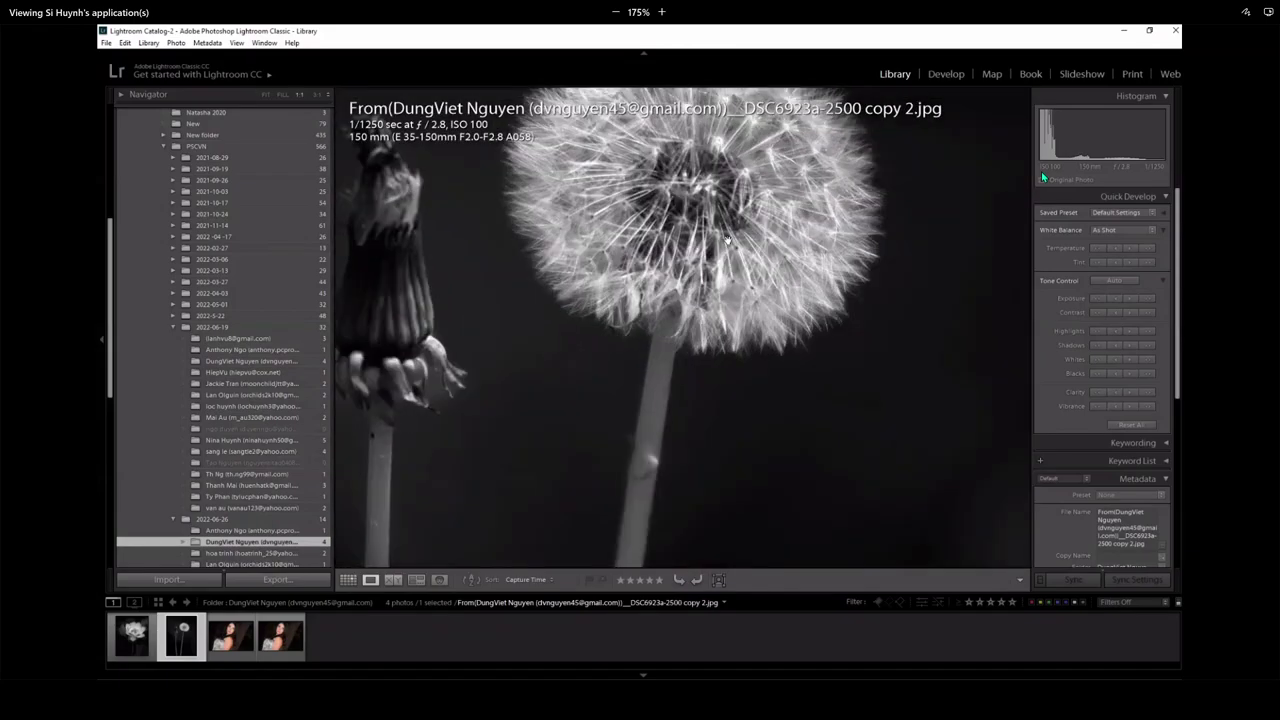
left_click(732, 292)
left_click(766, 200)
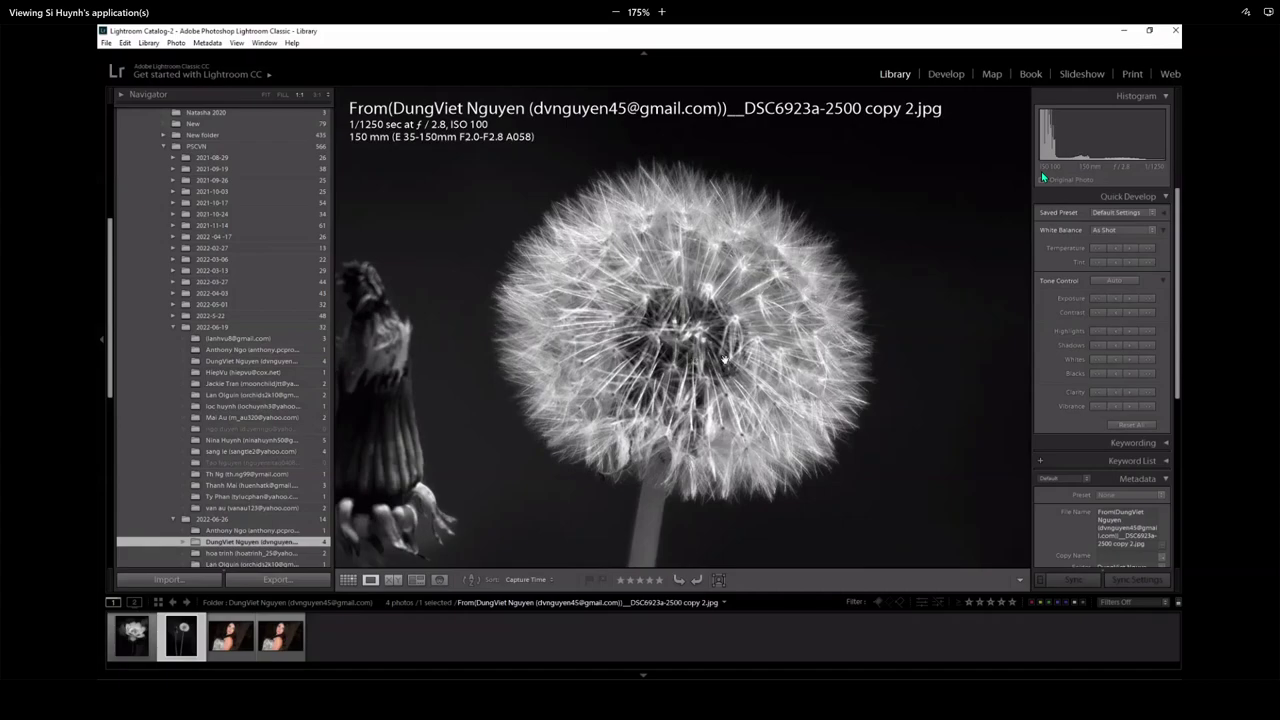
left_click(677, 400)
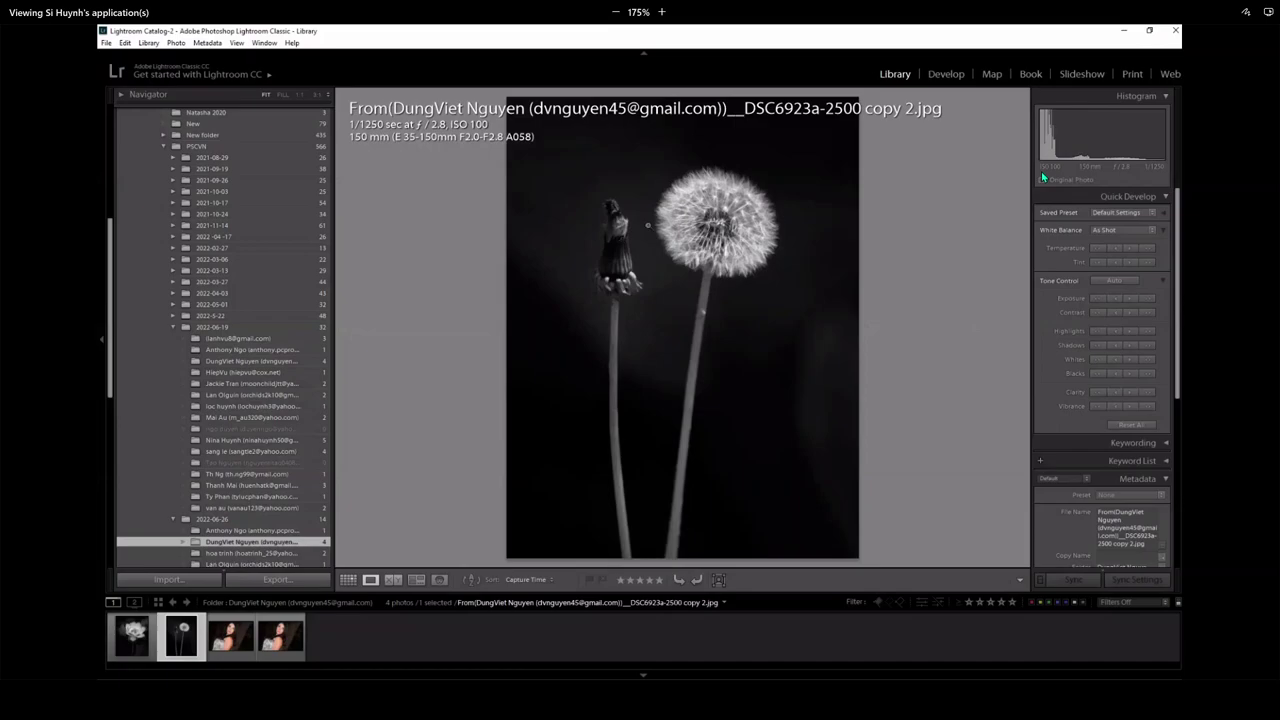
- Examine the dandelion photo's withered bud and seed head up close, hiding the info overlay
left_click(614, 259)
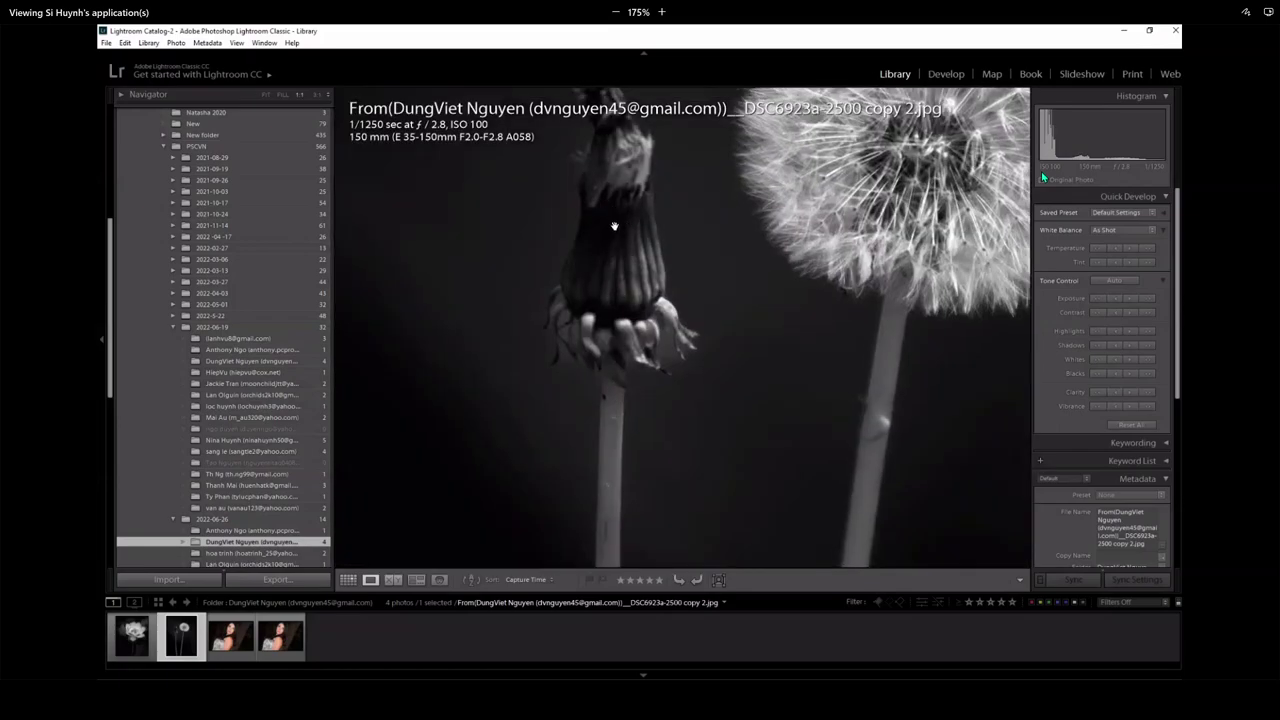
left_click_drag(614, 220, 631, 257)
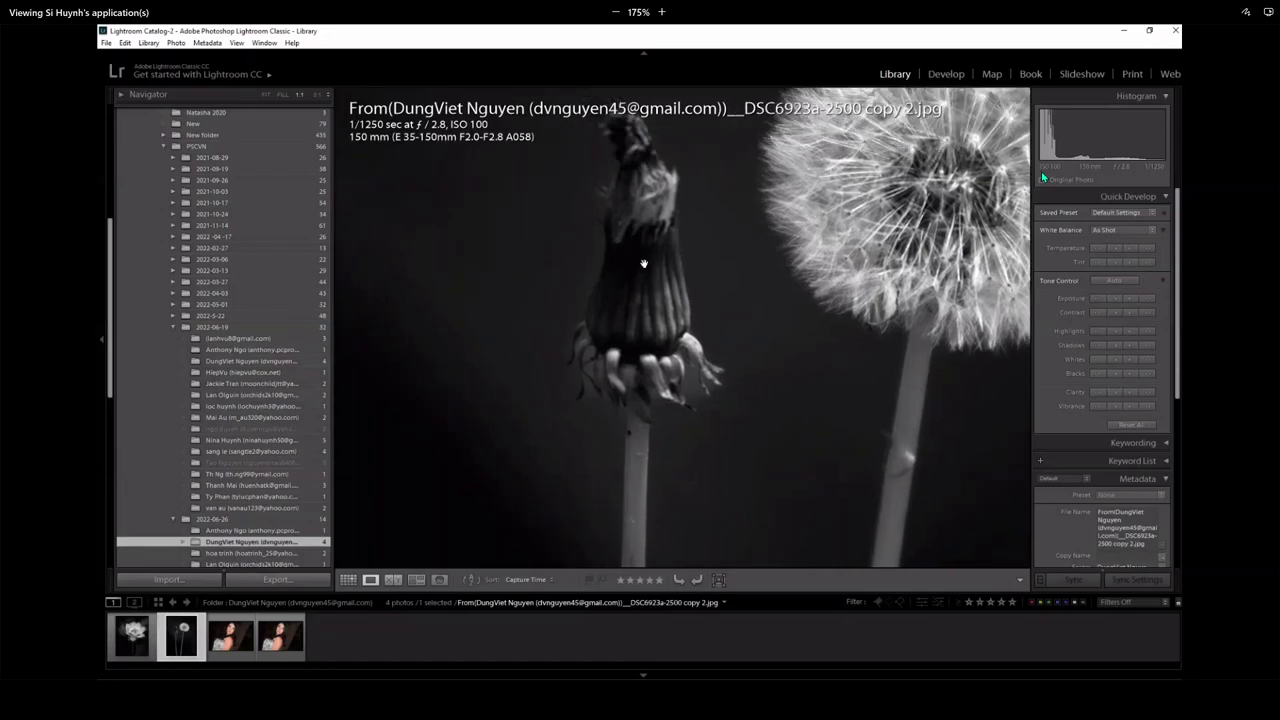
key("i")
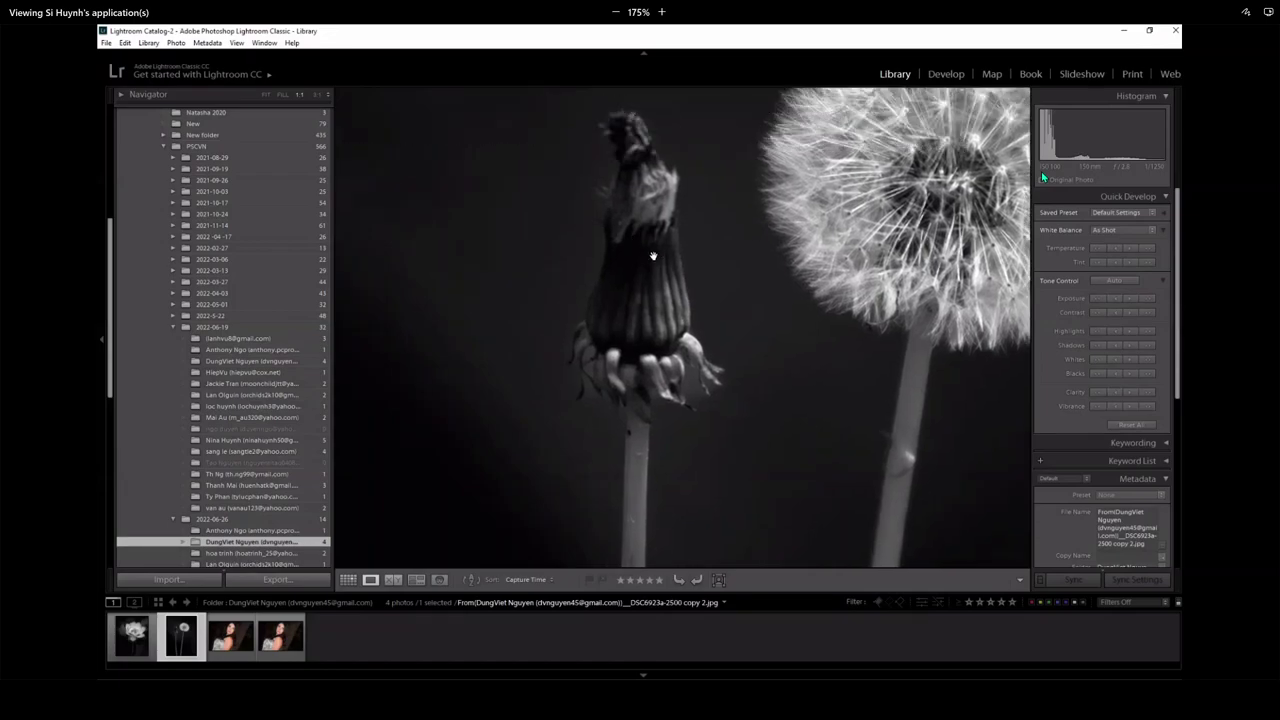
left_click(782, 370)
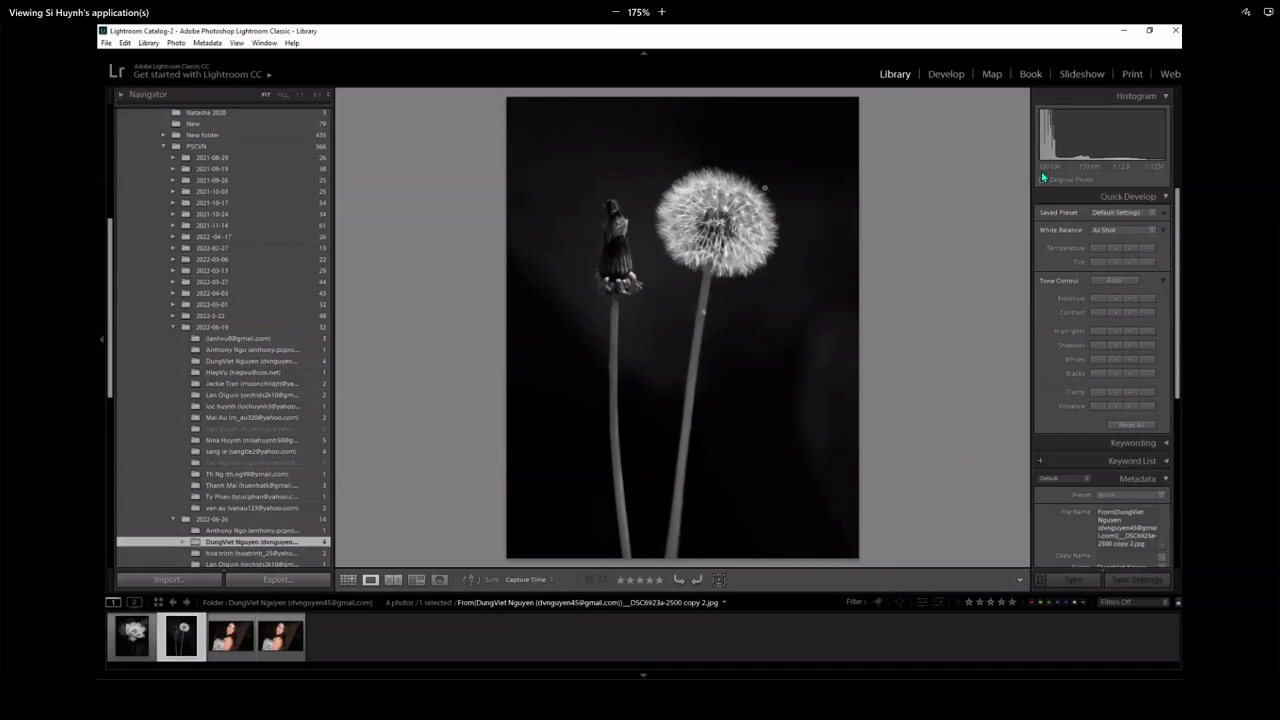
left_click(711, 202)
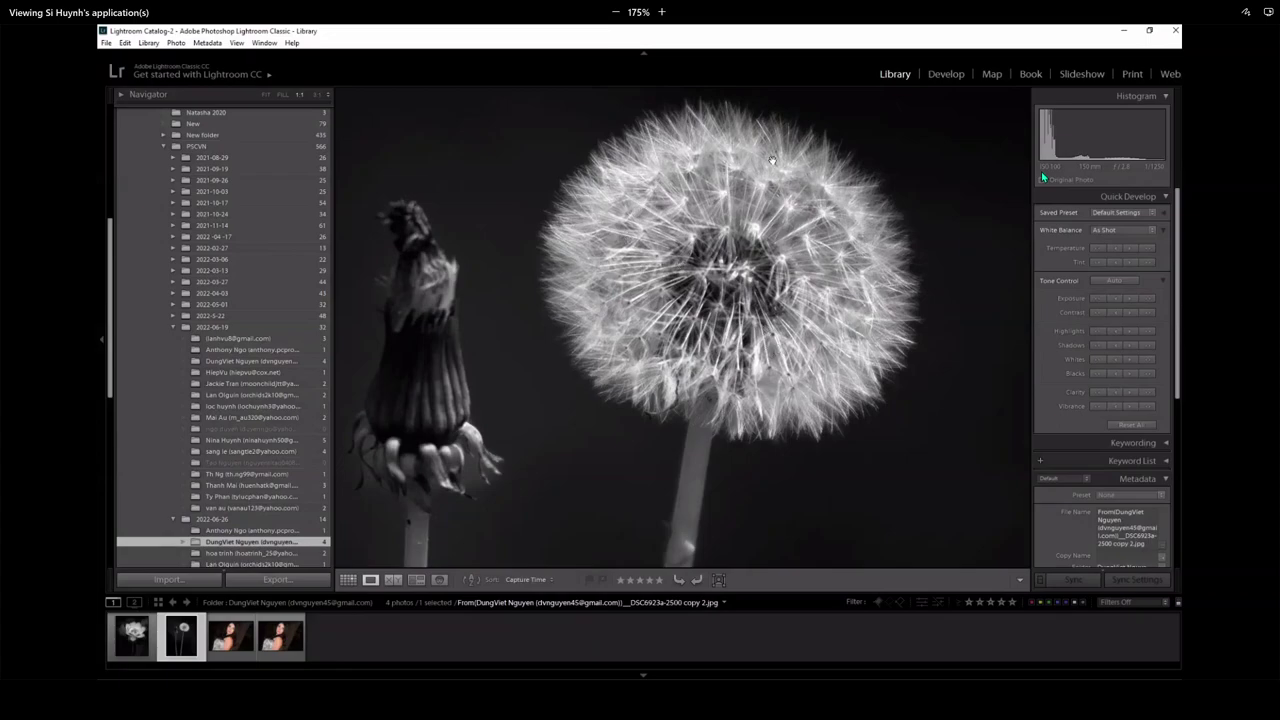
left_click(797, 350)
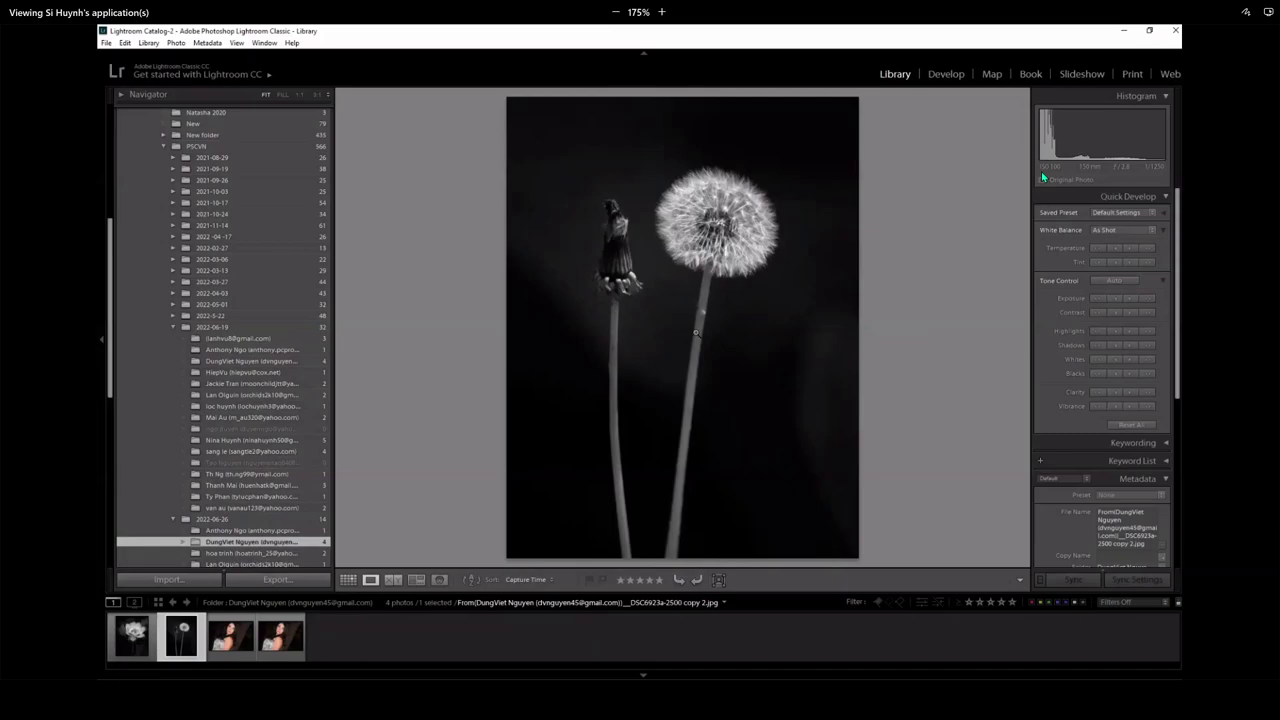
- View both versions of the woman's portrait and overlay the capture date and pixel dimensions on the second one
left_click(231, 636)
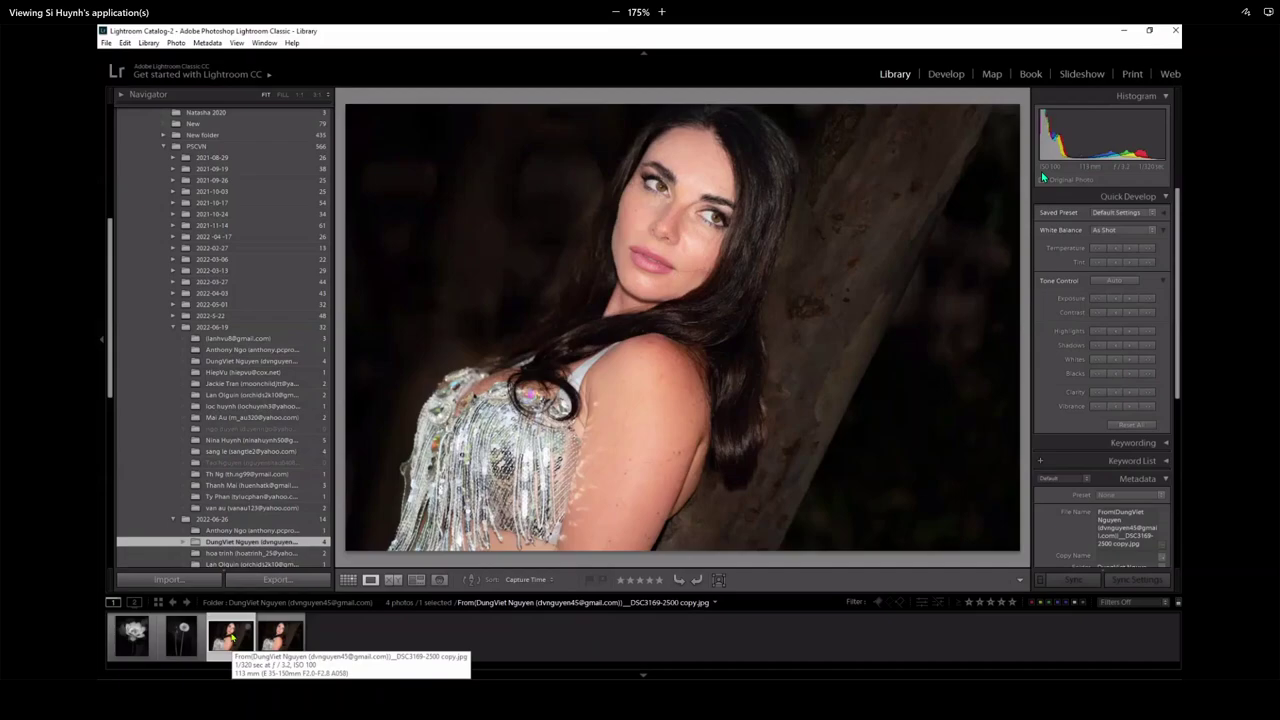
left_click(278, 637)
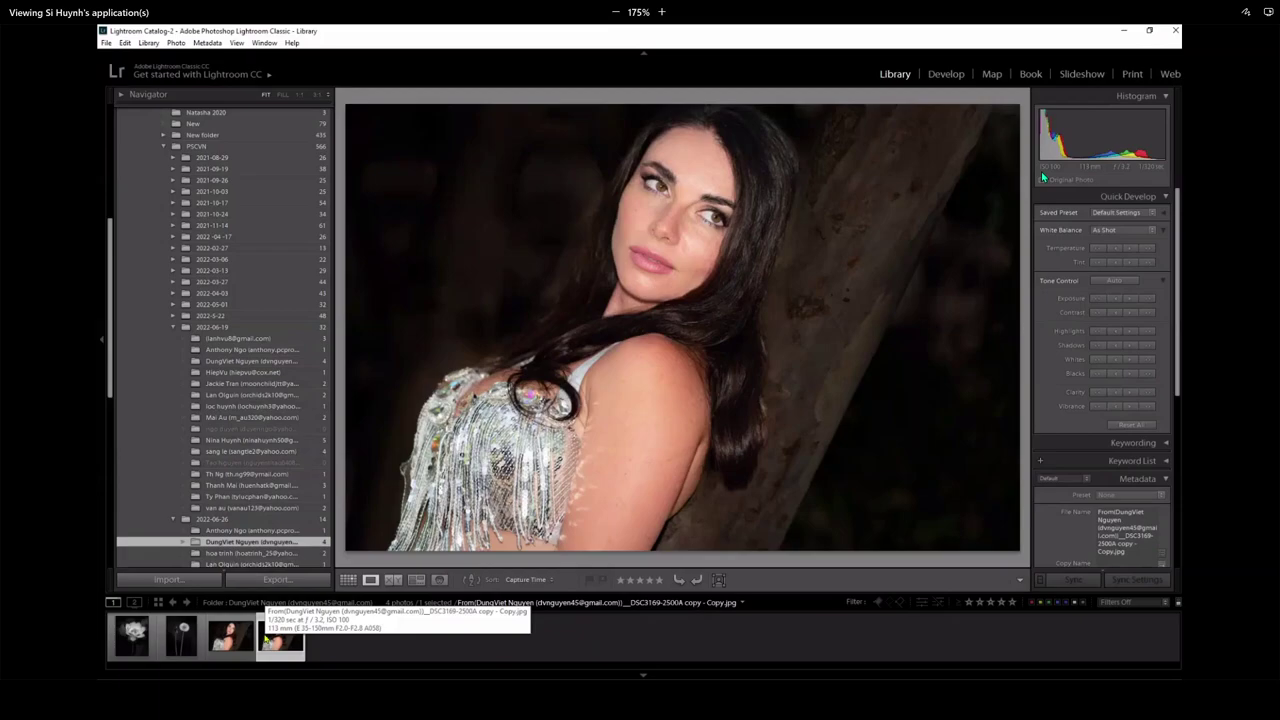
key("i")
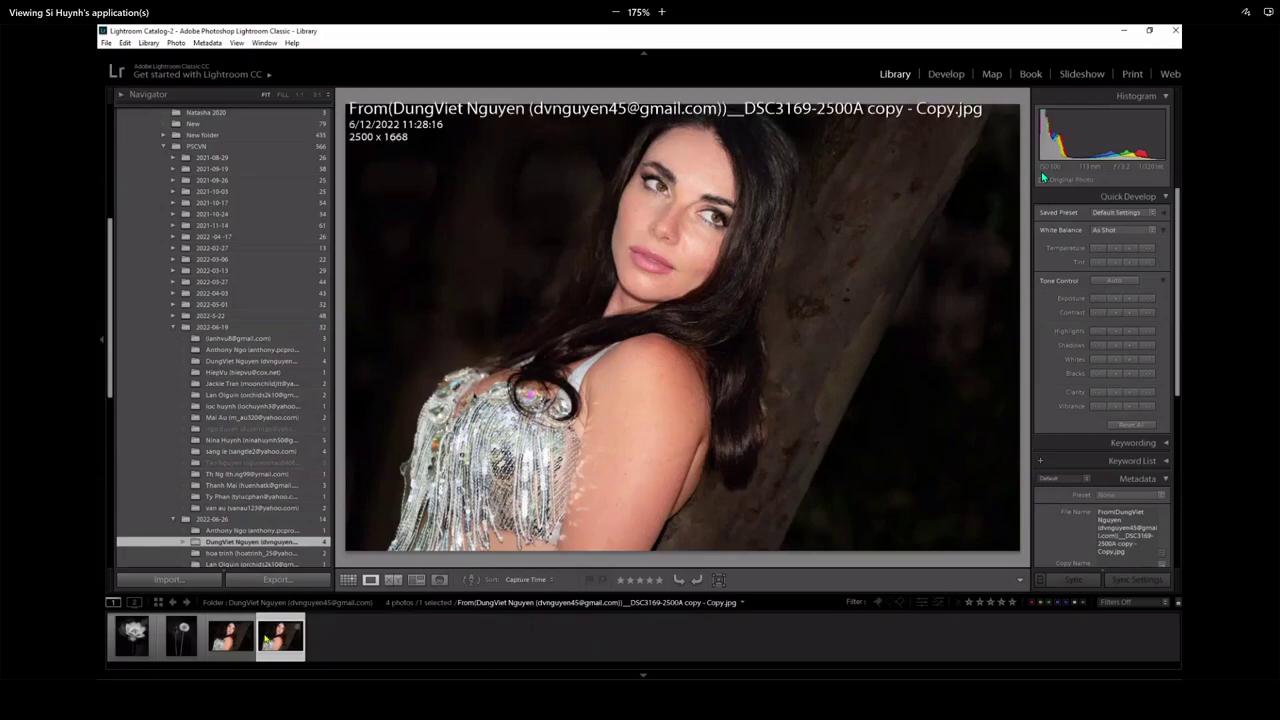
- Hide the info overlay and try a narrower crop of the woman's portrait in Develop, trimming the dark background at both sides
key("i")
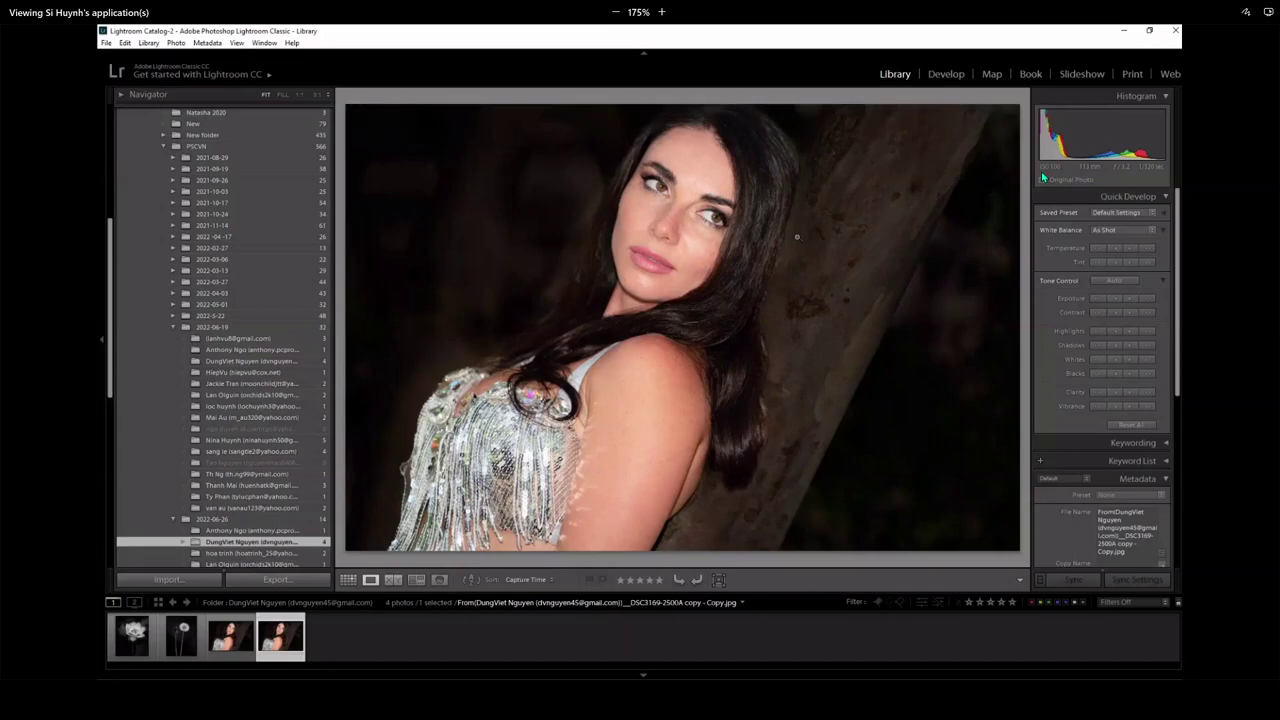
left_click(946, 74)
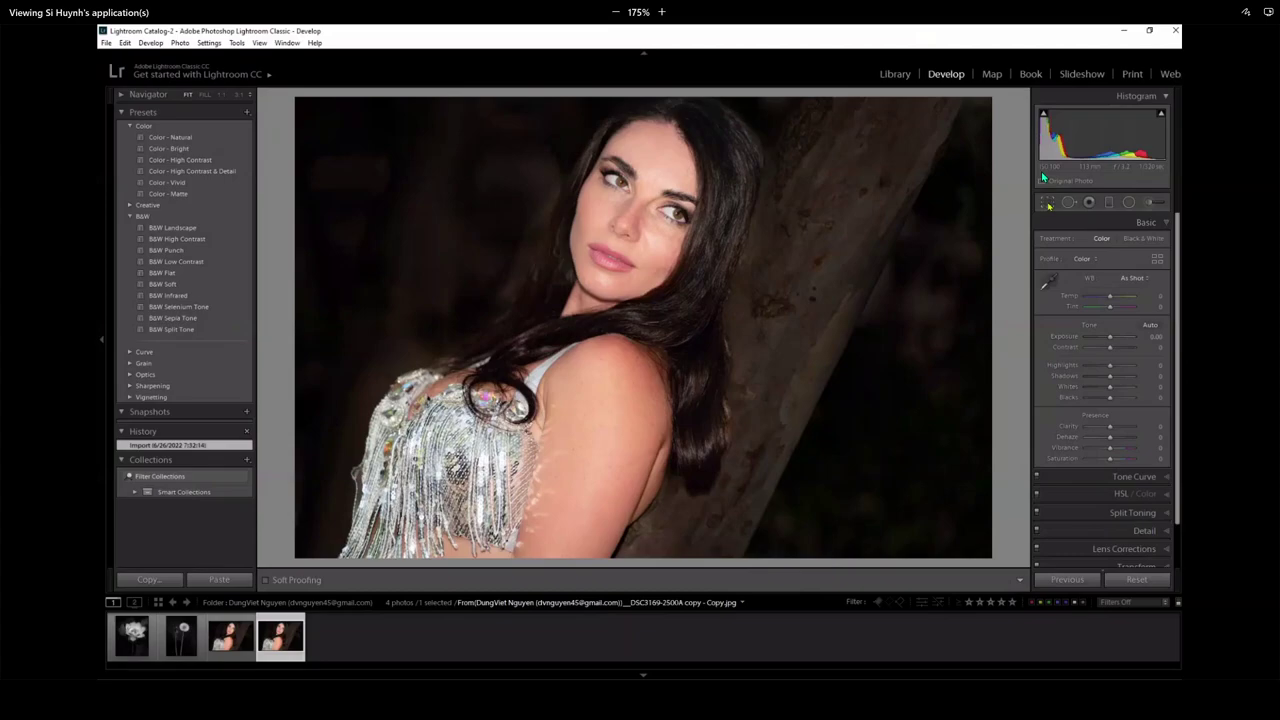
left_click(1047, 202)
left_click_drag(992, 327, 957, 329)
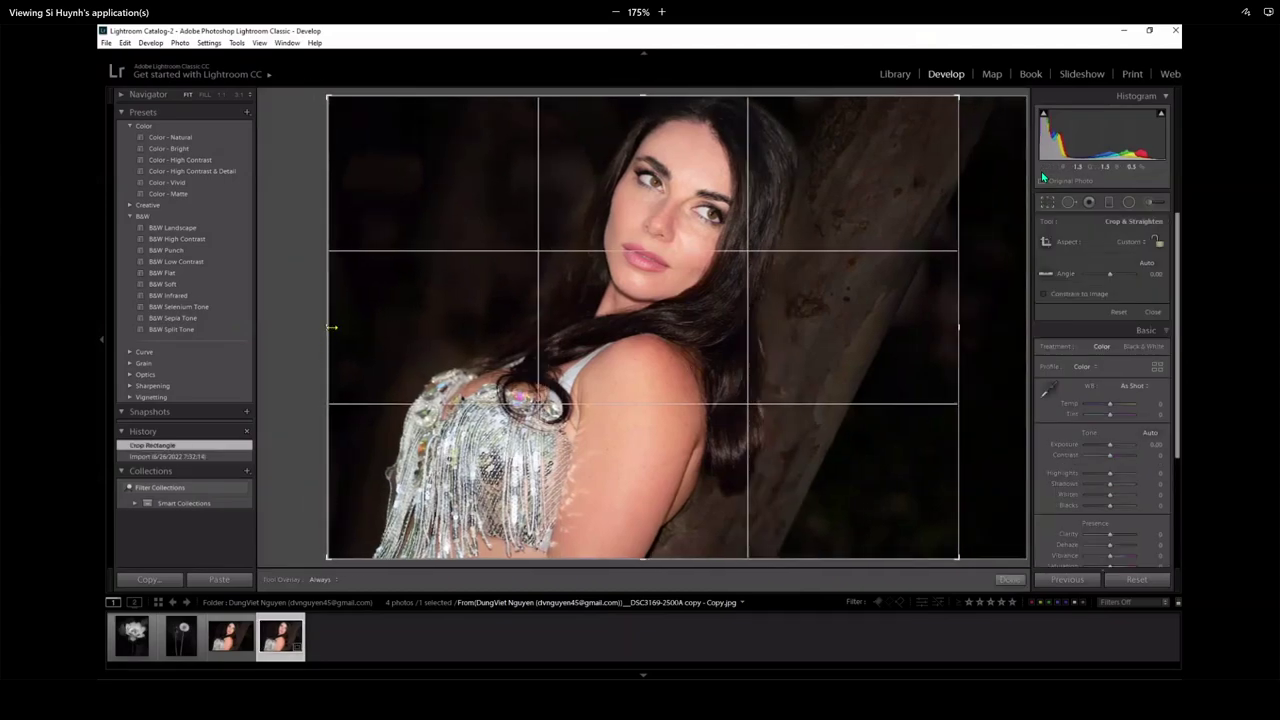
left_click_drag(332, 326, 341, 326)
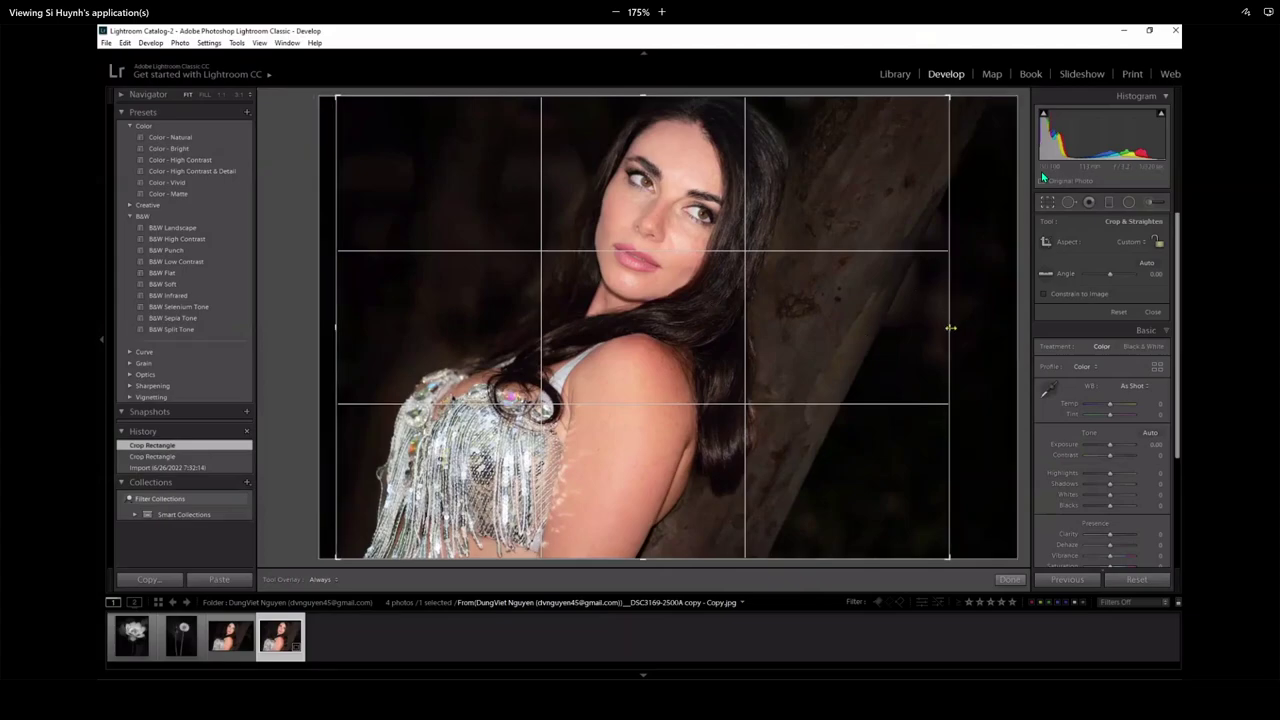
left_click_drag(950, 327, 923, 329)
key("Return")
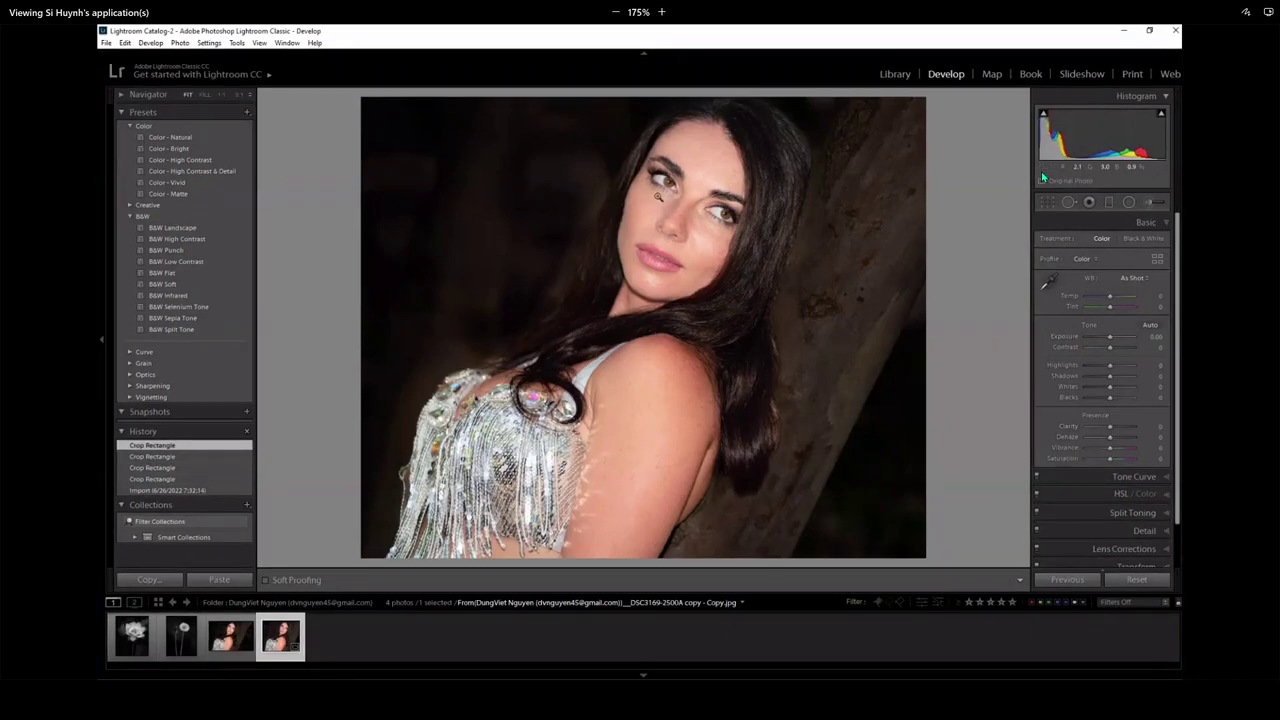
- Examine the cropped portrait's face, hair and tree-trunk background at 1:1 magnification
left_click(685, 183)
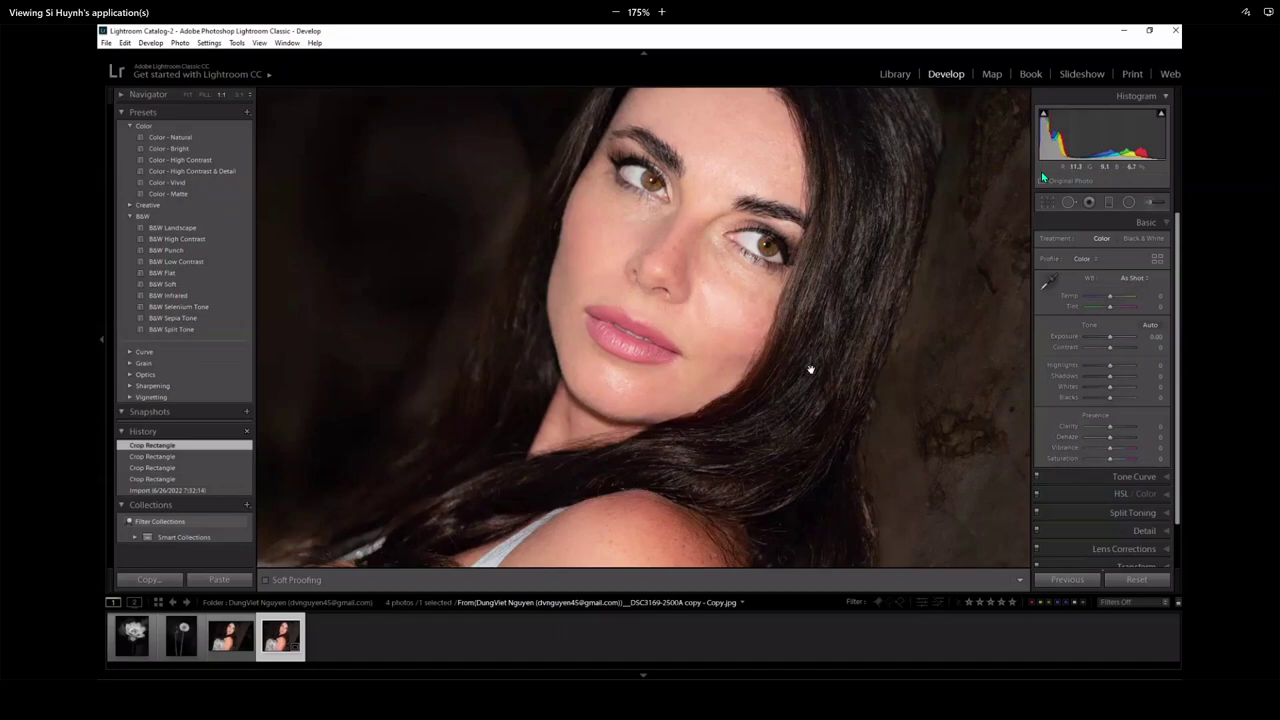
left_click(721, 307)
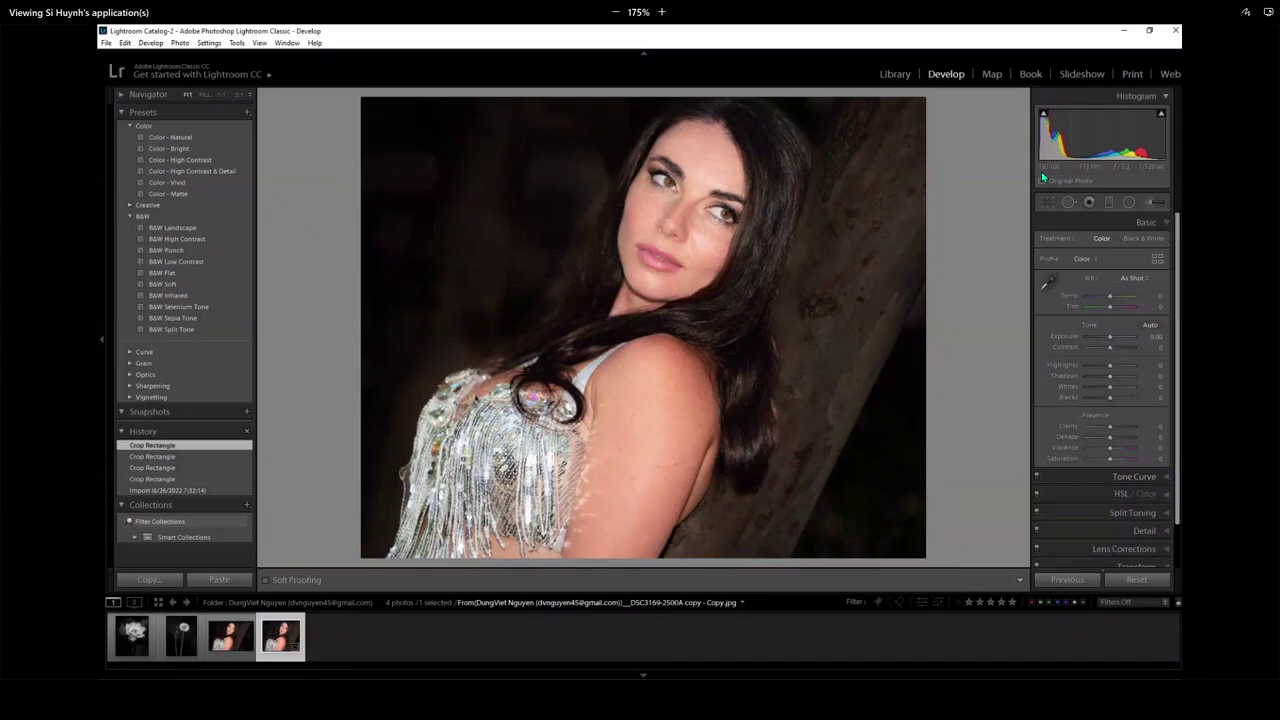
left_click(824, 226)
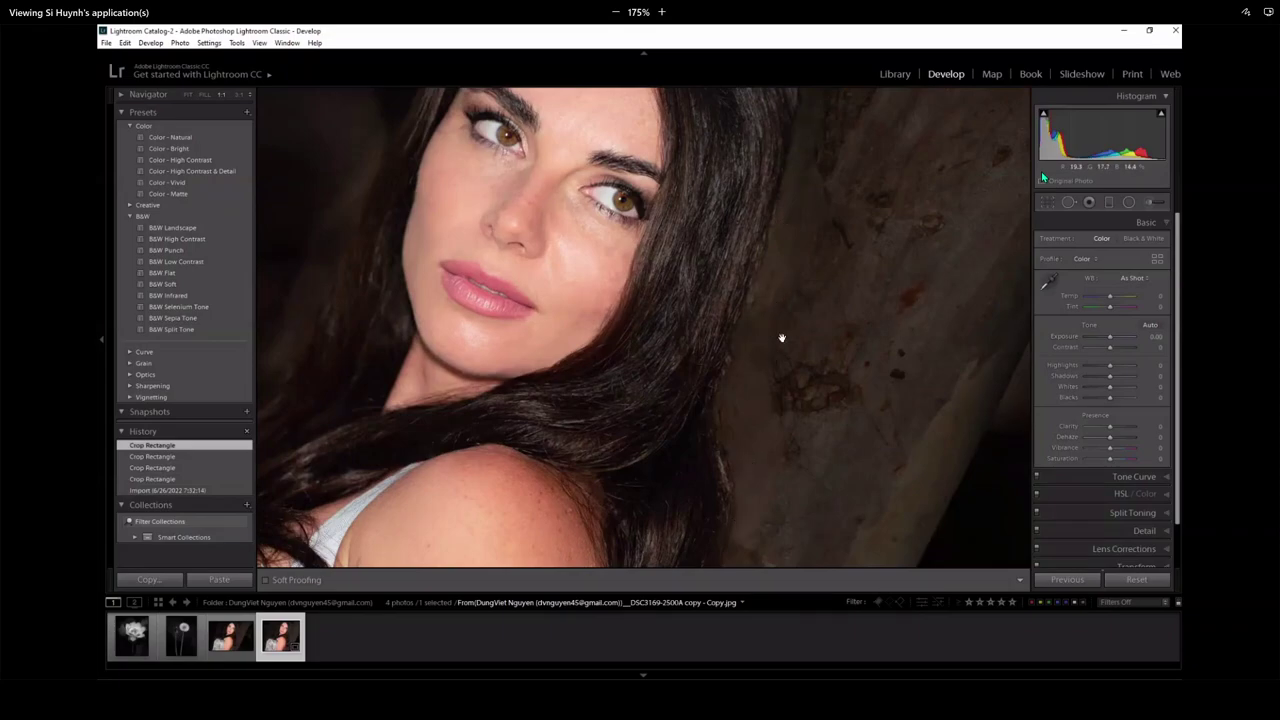
left_click_drag(780, 337, 726, 477)
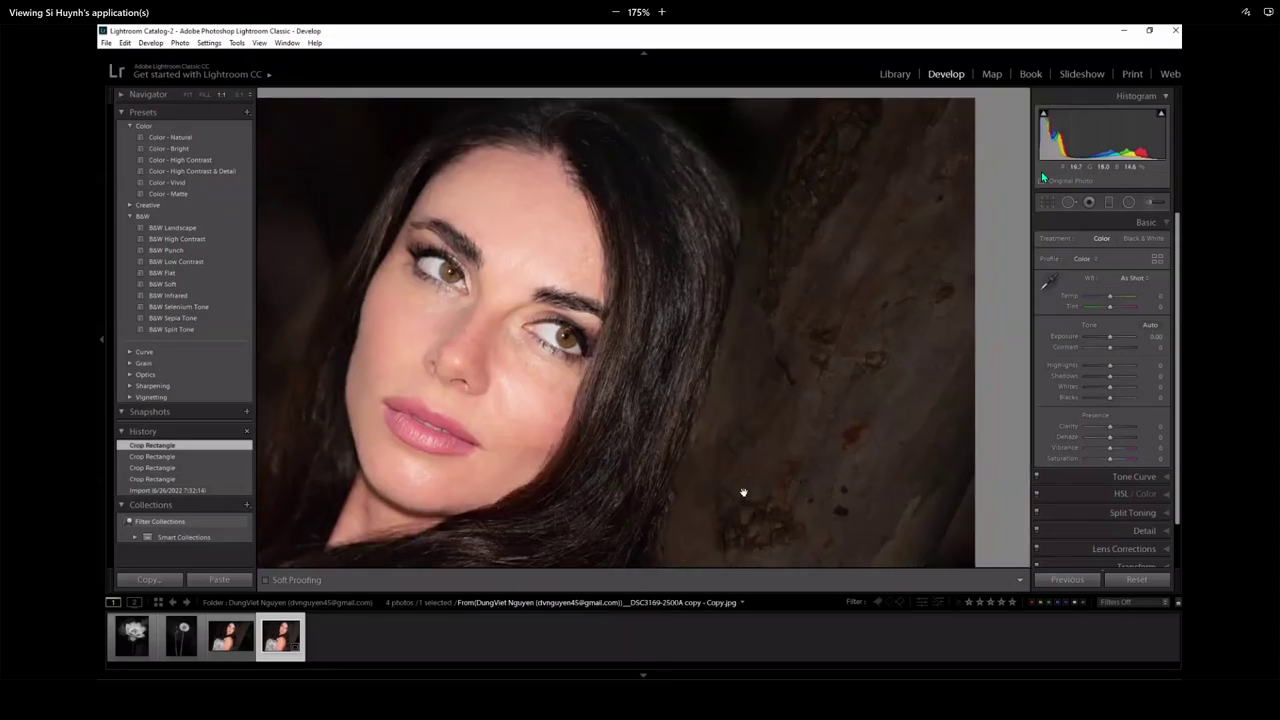
mouse_move(743, 491)
left_mouse_down()
mouse_move(871, 471)
mouse_move(848, 465)
left_mouse_up()
mouse_move(500, 369)
left_mouse_down()
mouse_move(621, 393)
mouse_move(651, 186)
left_mouse_up()
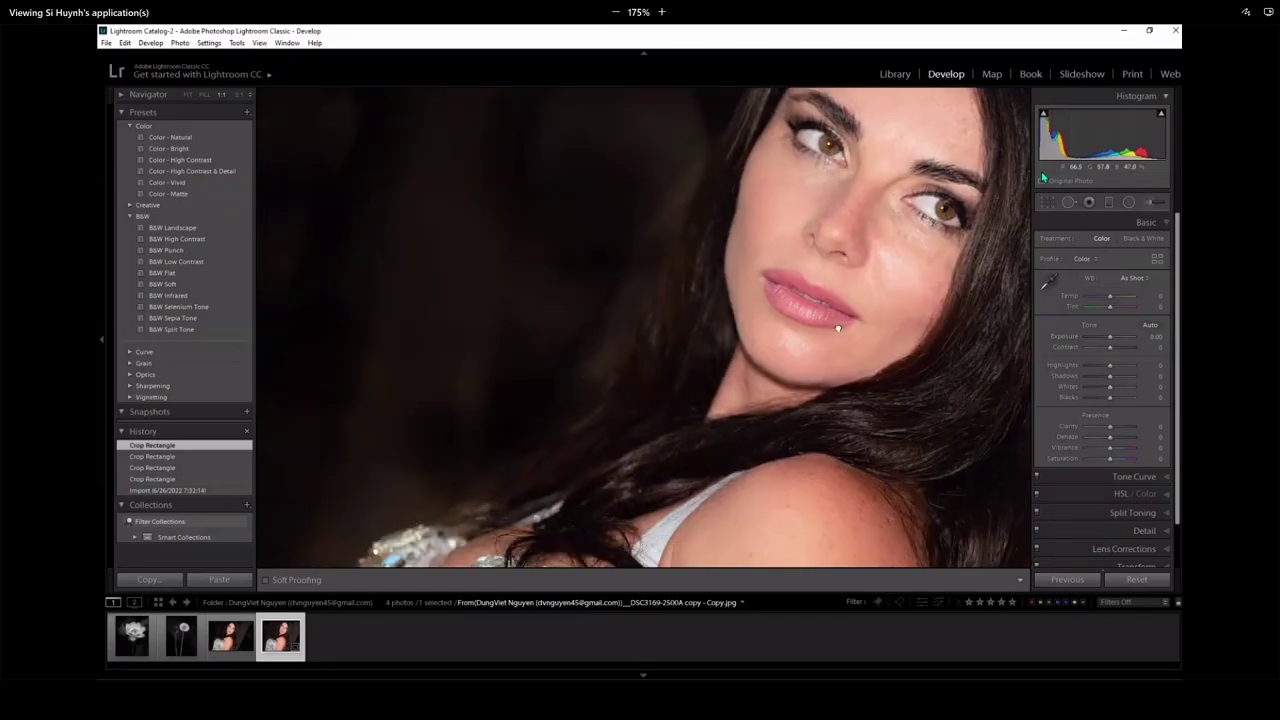
left_click_drag(594, 327, 329, 392)
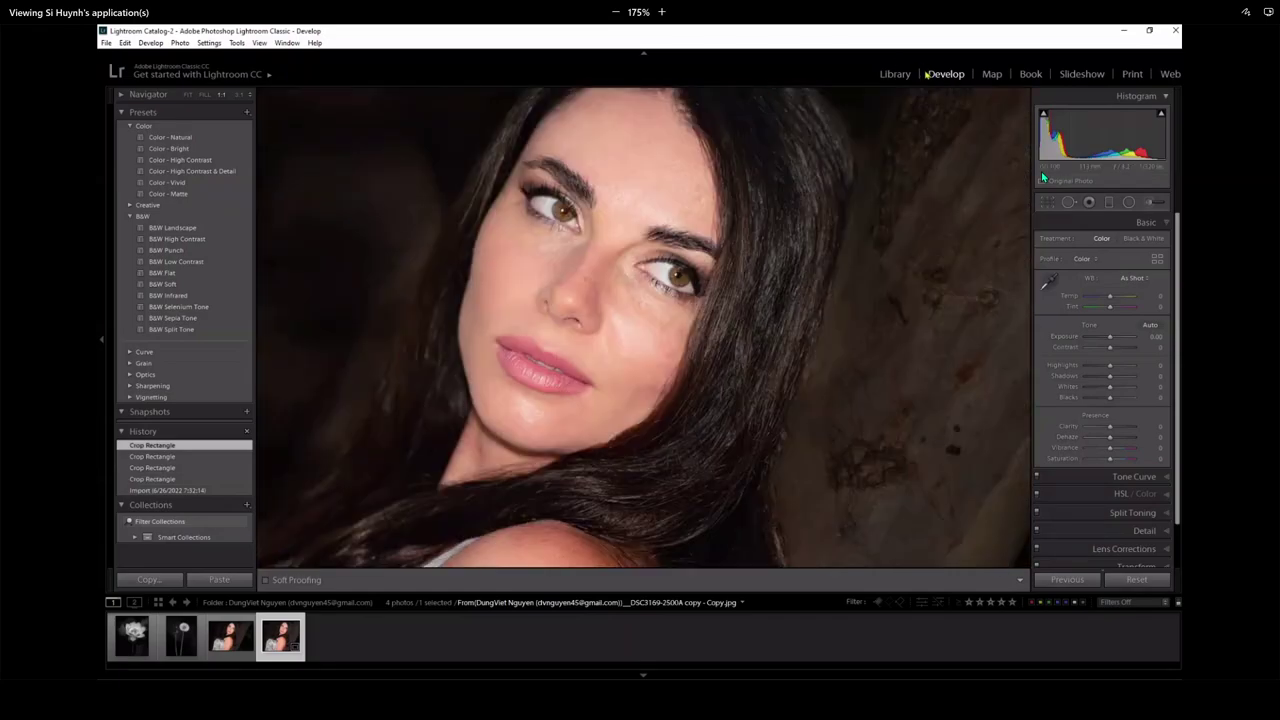
- Reset the portrait's crop at Fill view and try raising its Exposure to +2.14
left_click(203, 95)
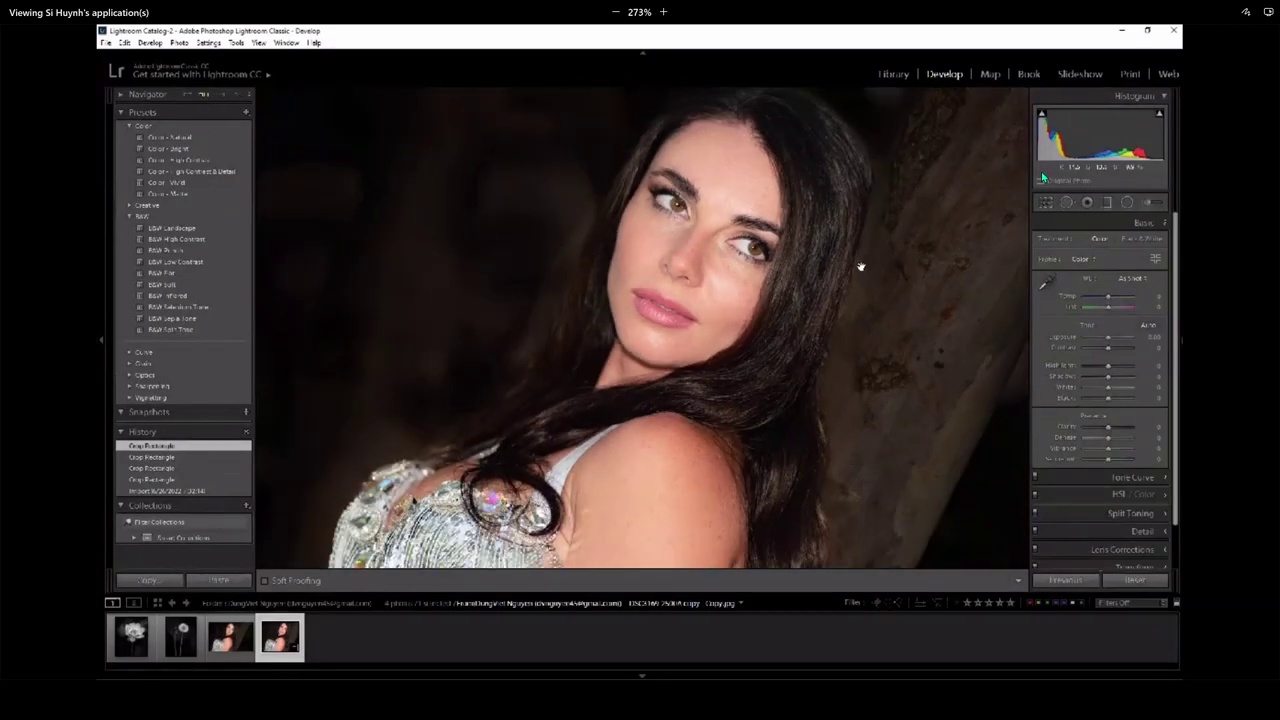
left_click(1133, 580)
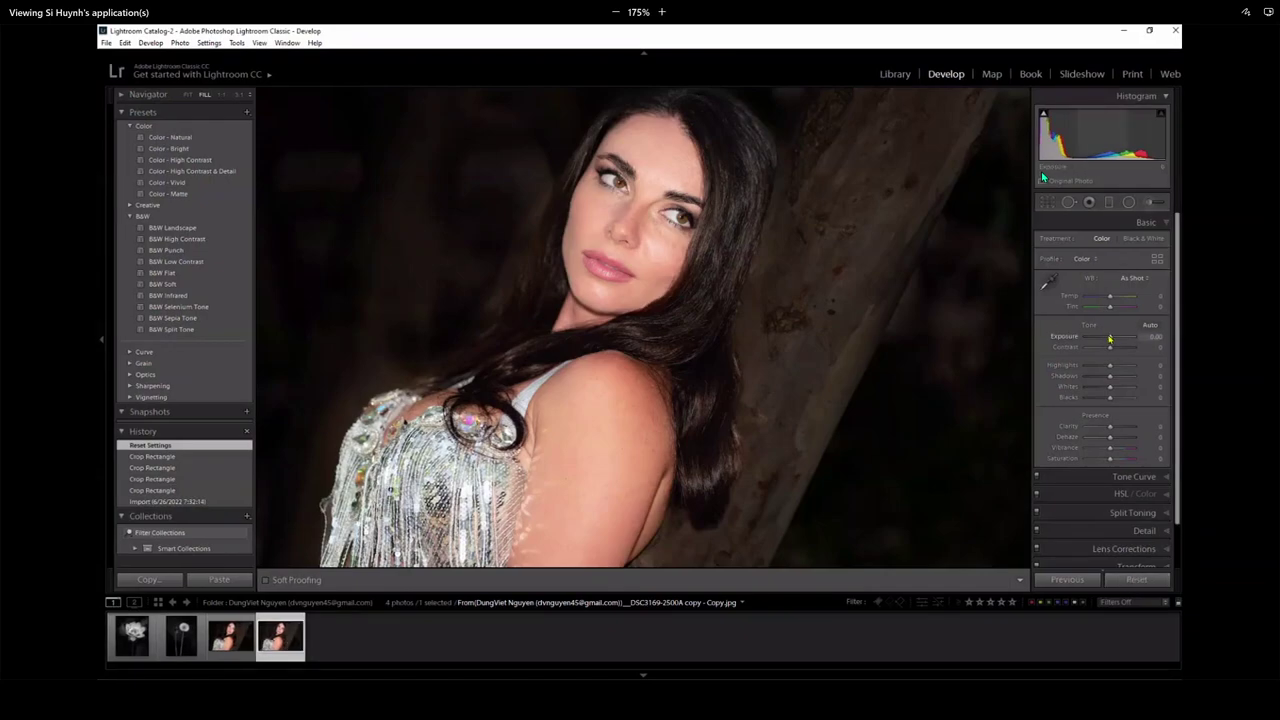
left_click_drag(1115, 341, 1125, 341)
- Examine the brightened portrait's hair edges, arm, face and sequined top at 1:1, and reset the exposure change
left_click(767, 262)
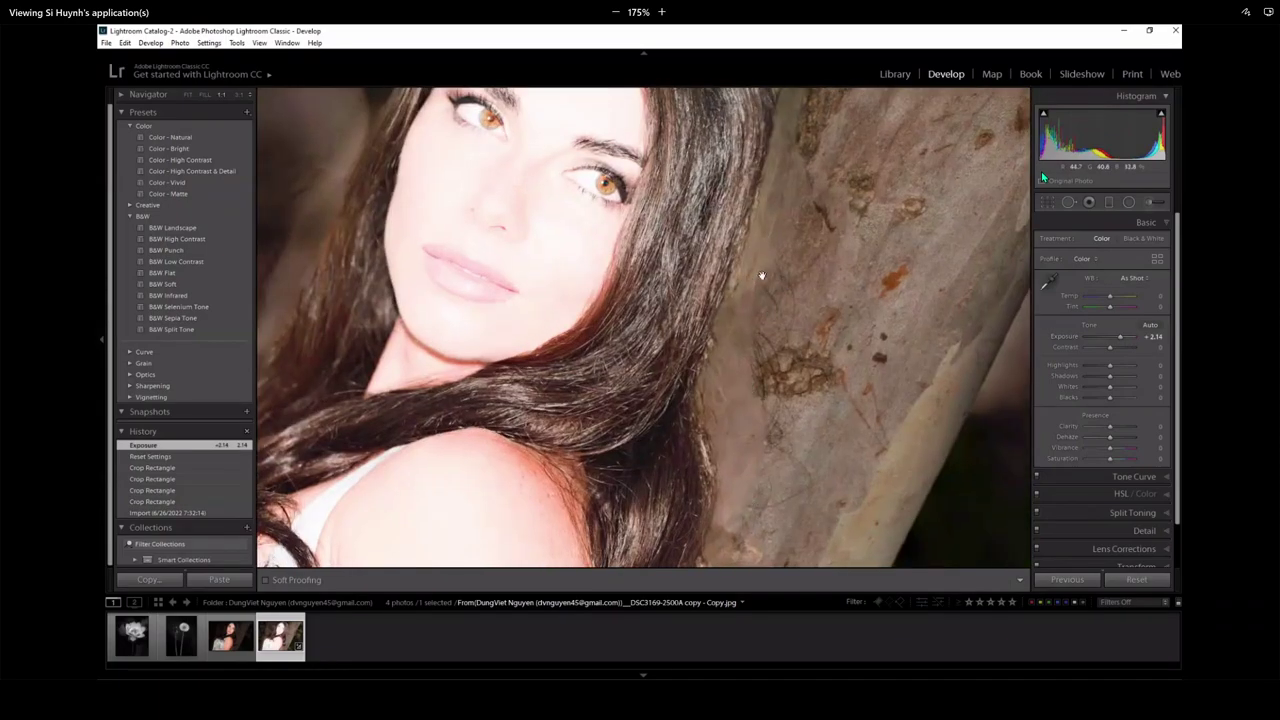
left_click_drag(714, 531, 835, 357)
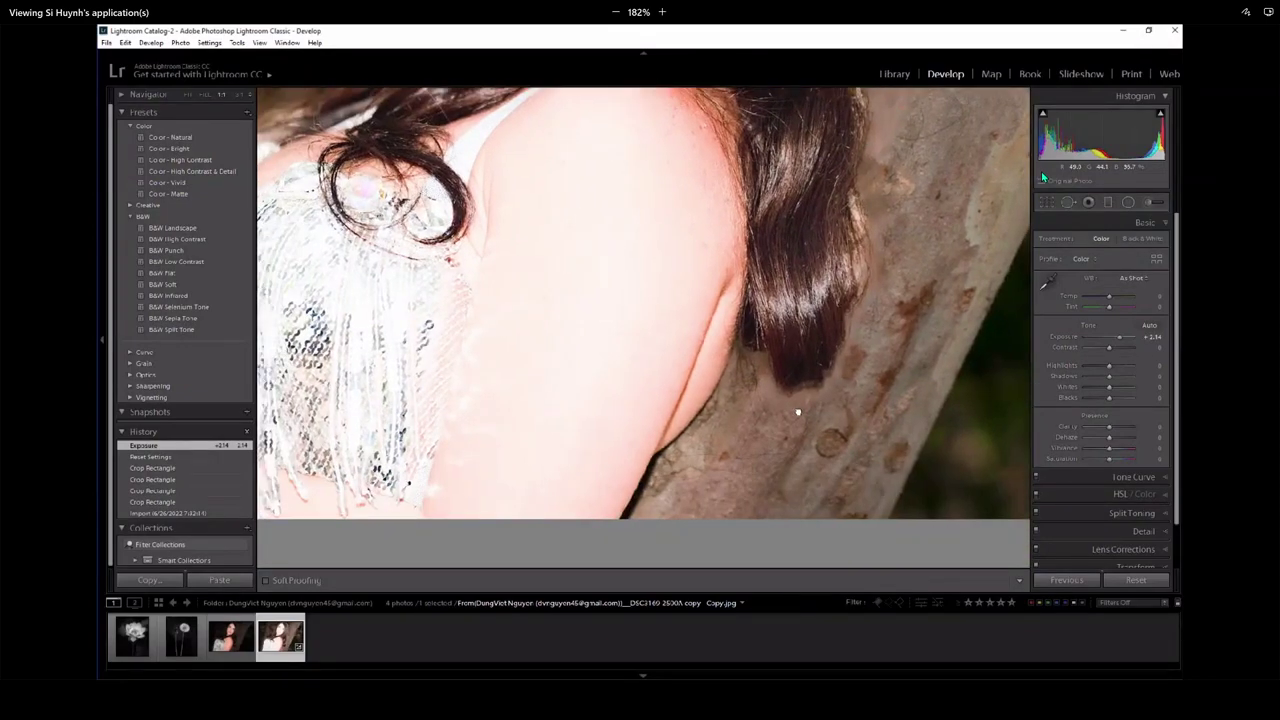
left_click_drag(798, 412, 769, 293)
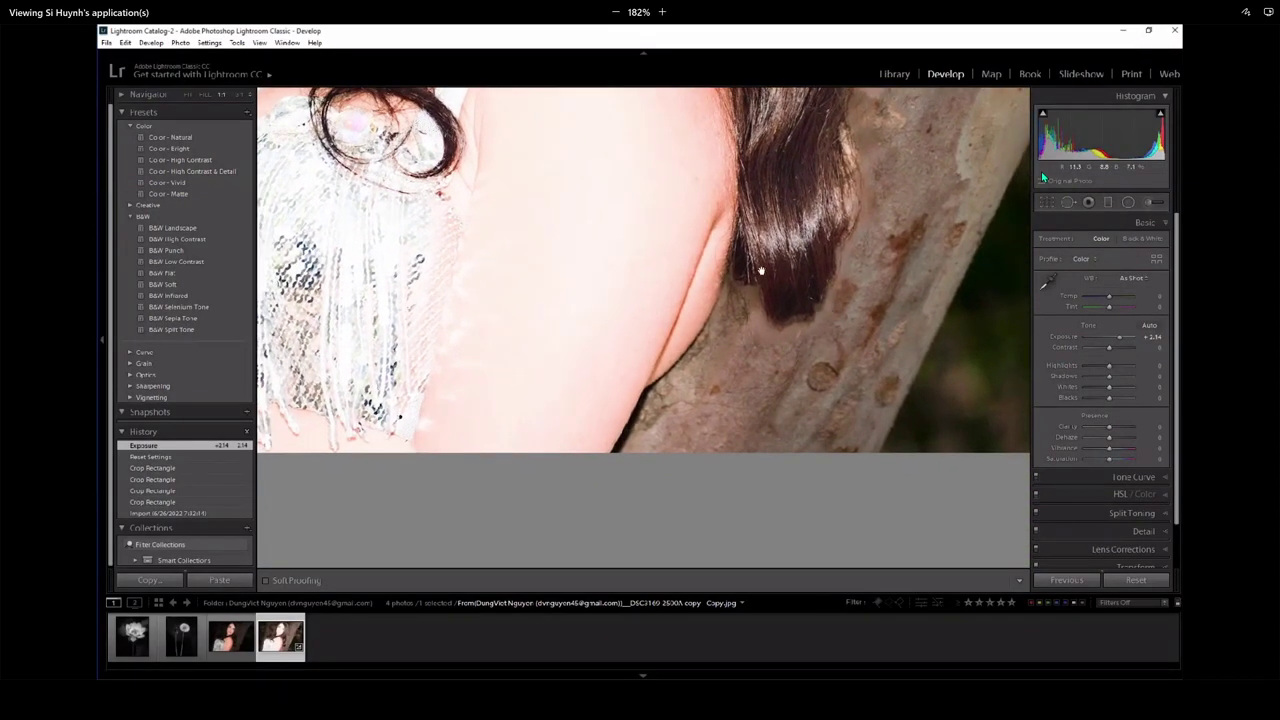
left_click_drag(804, 295, 836, 347)
left_click_drag(762, 485, 917, 334)
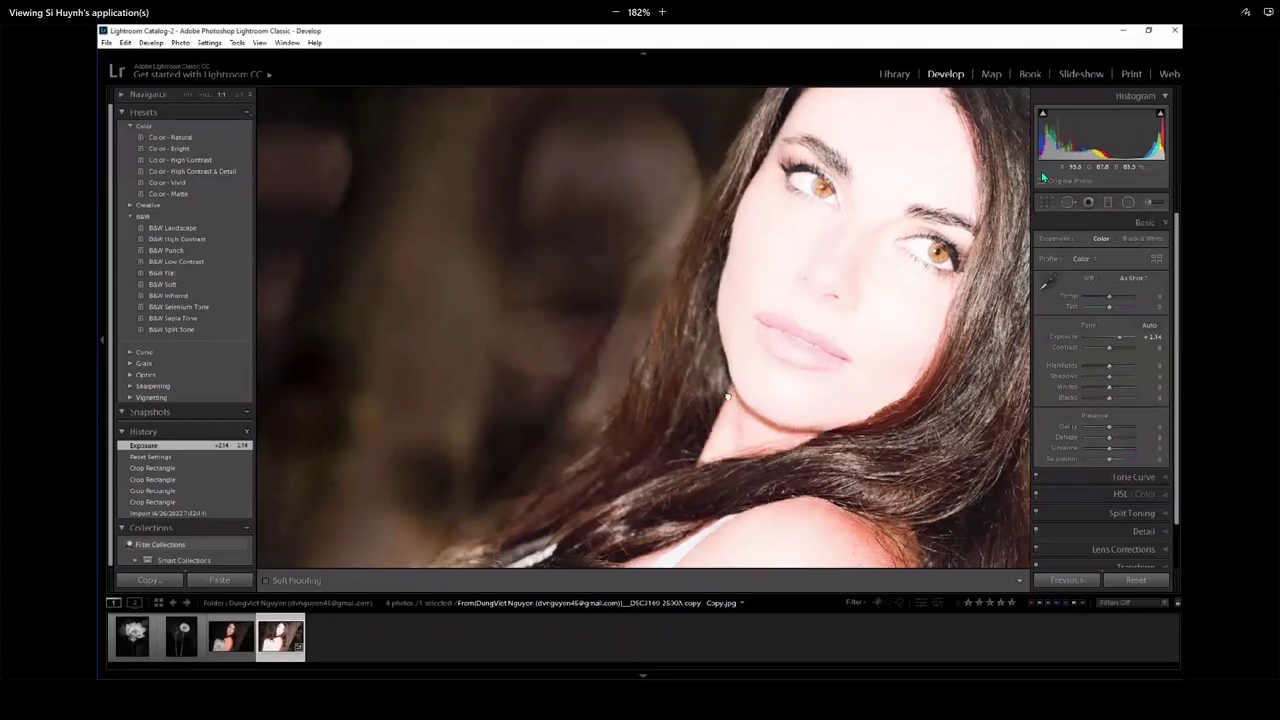
left_click_drag(690, 300, 677, 191)
left_click_drag(710, 450, 832, 92)
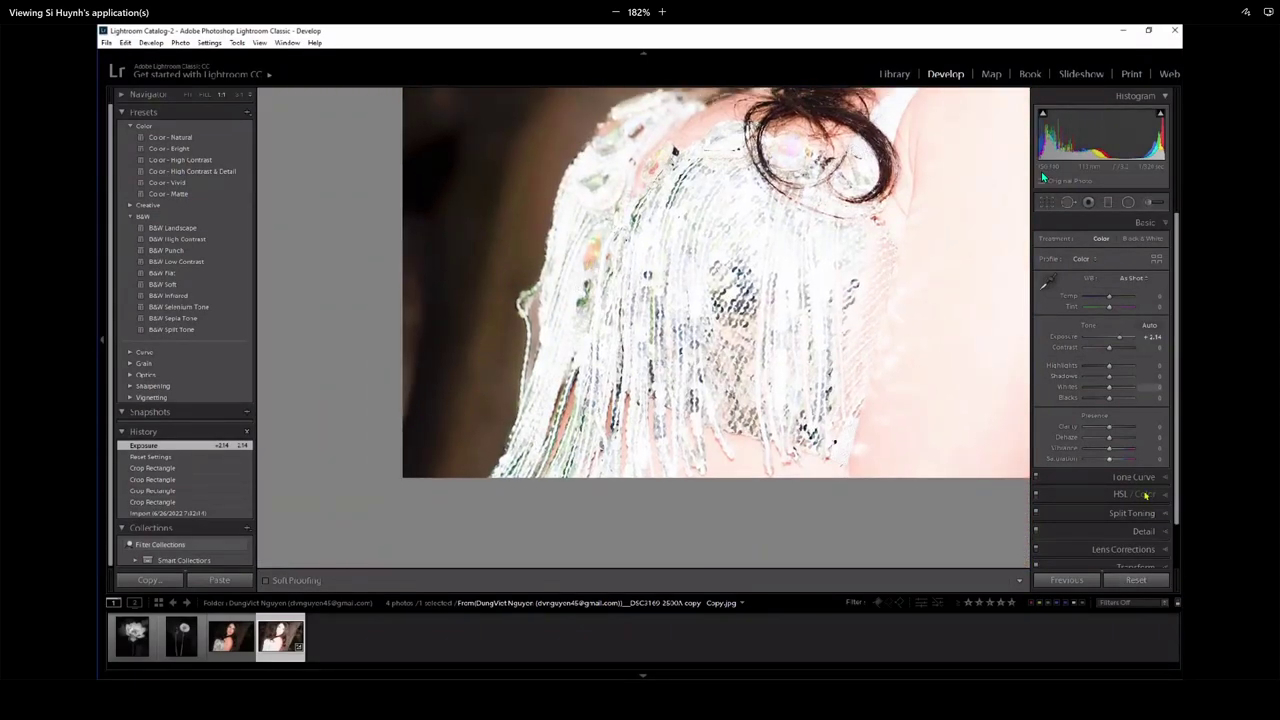
left_click(1137, 581)
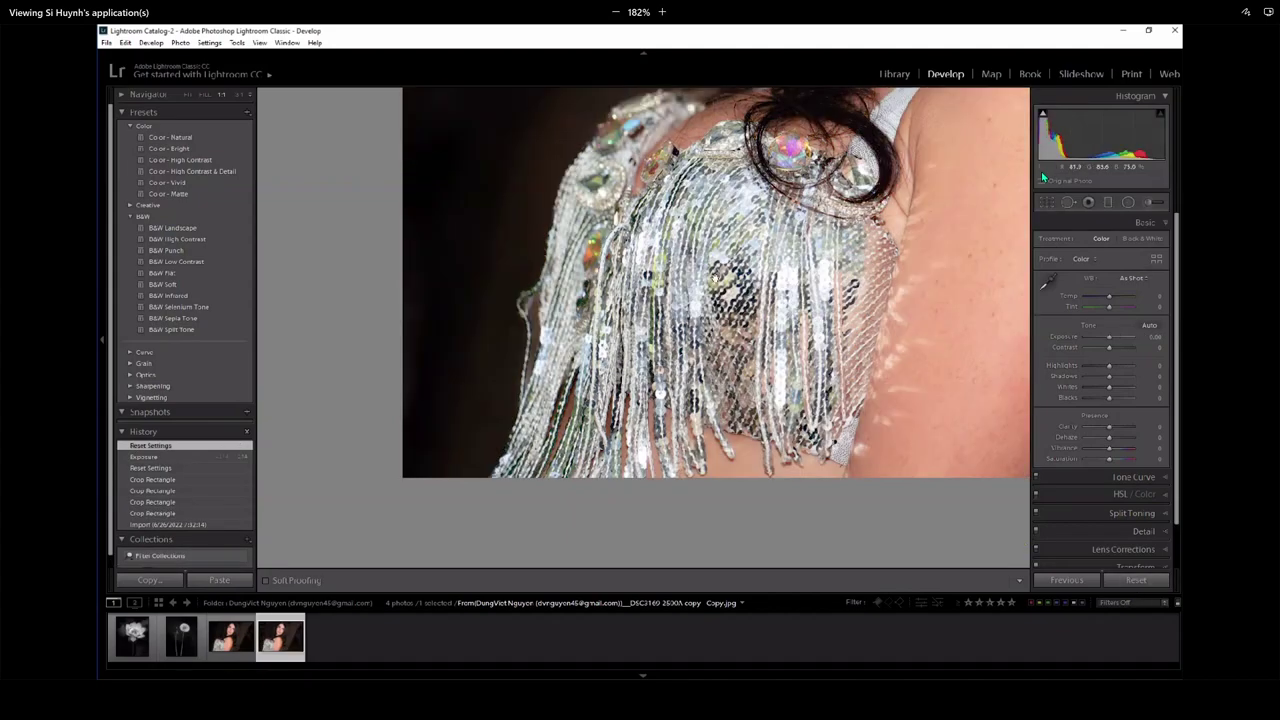
- Inspect the outer edge and fringe of the sequined top up close, and return the portrait to Fill view
left_click_drag(525, 310, 610, 318)
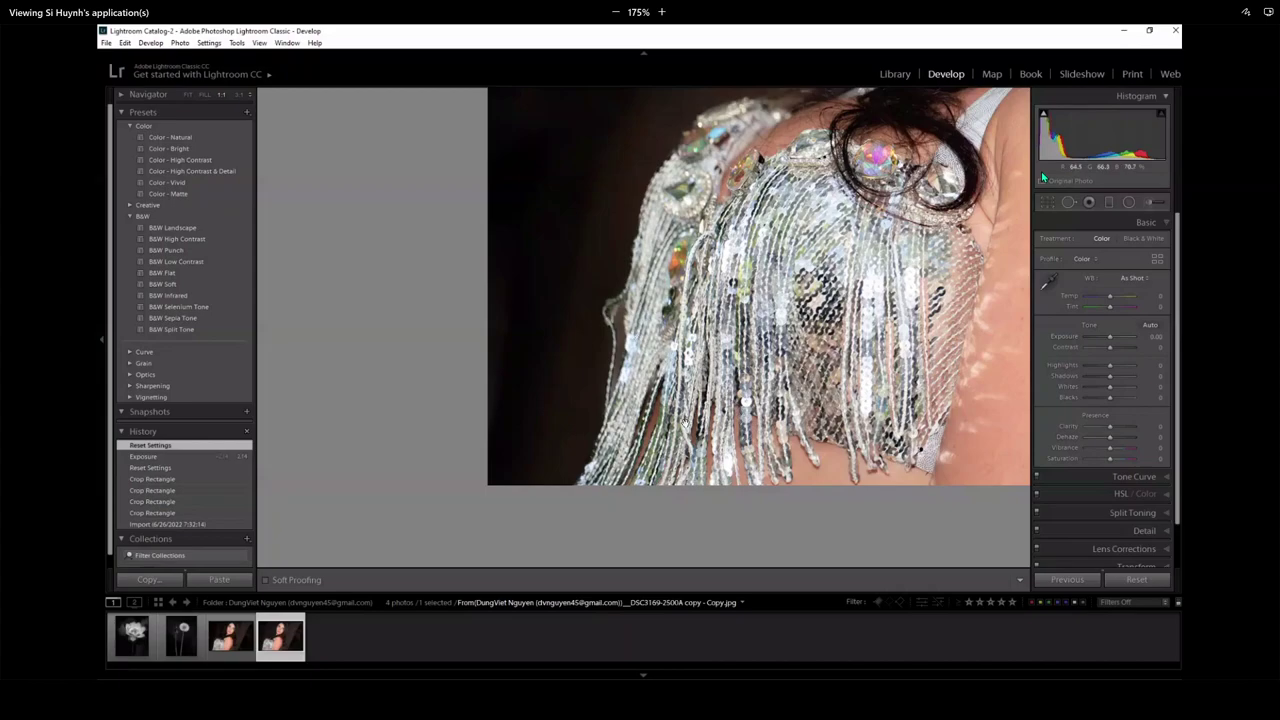
left_click_drag(612, 318, 674, 326)
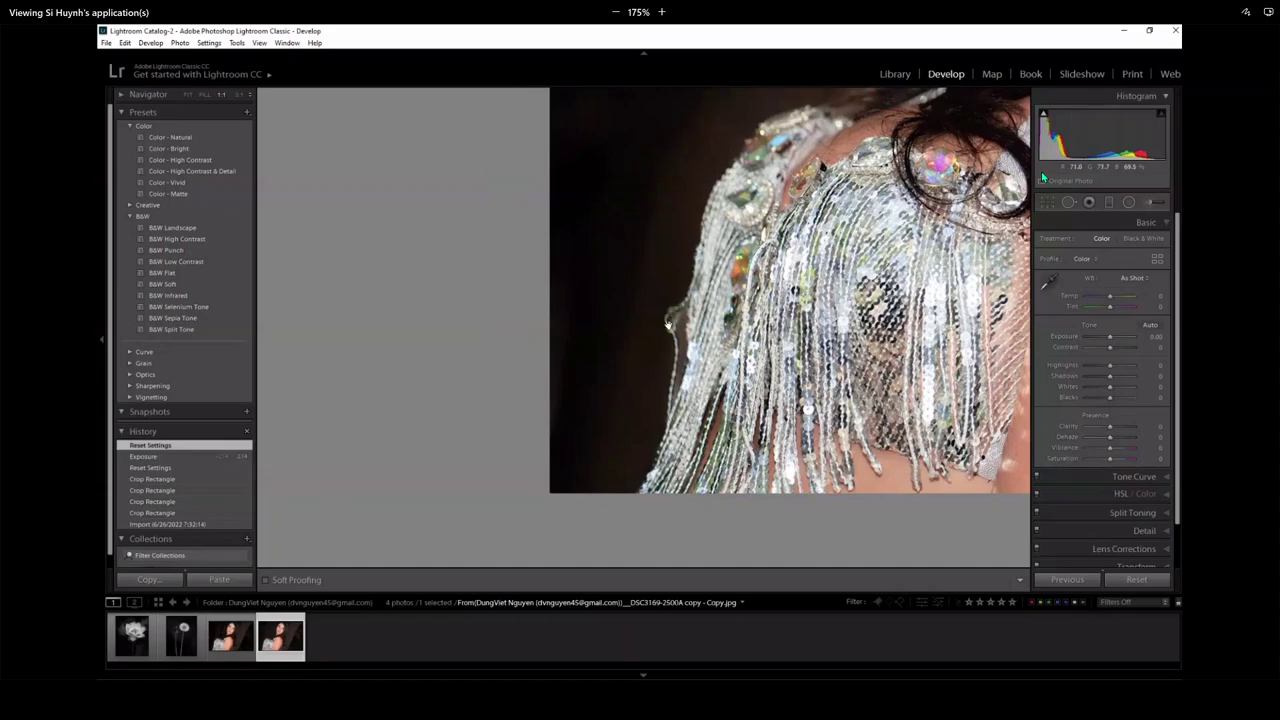
left_click_drag(780, 386, 518, 398)
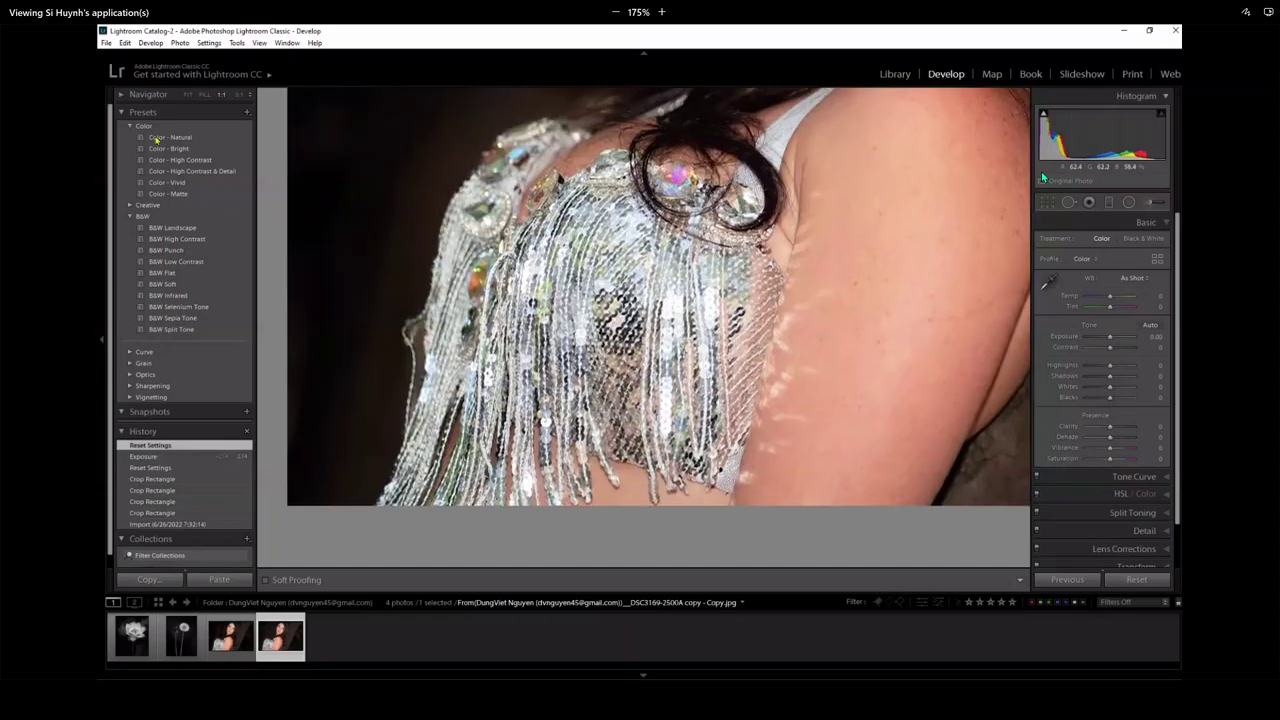
left_click(204, 94)
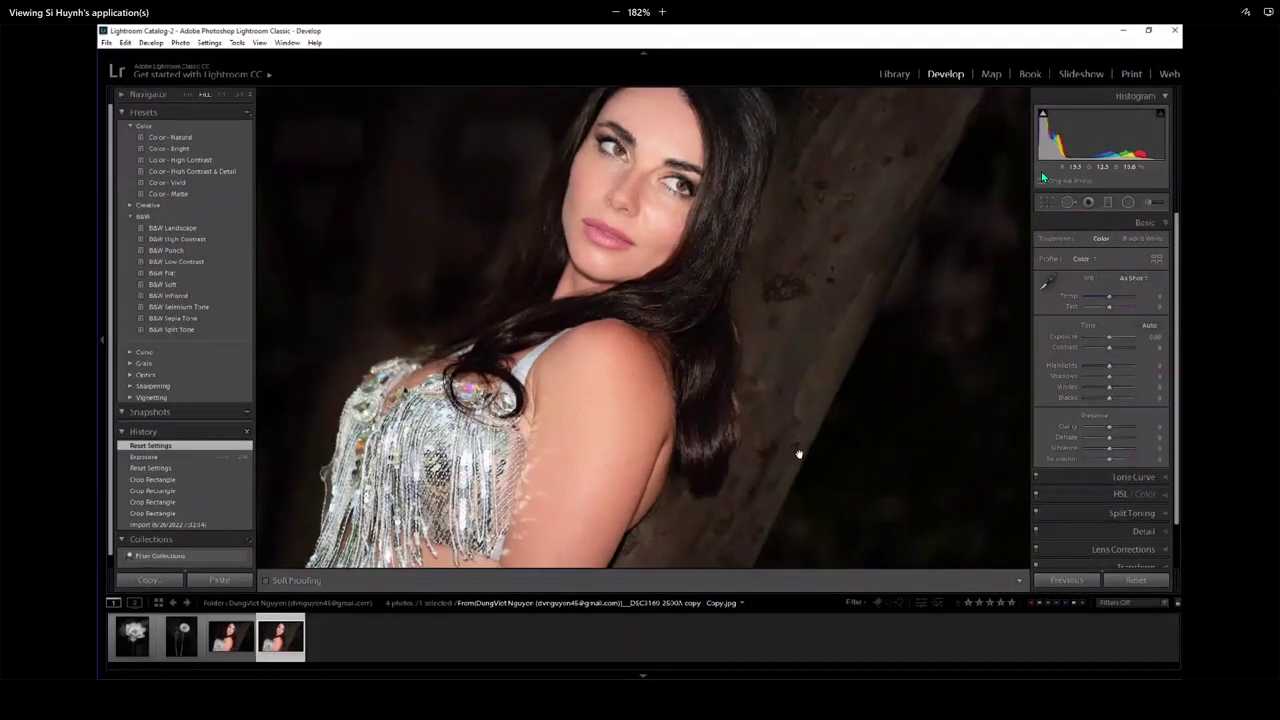
- Examine the portrait's arm and hair ends, and its face at 1:1, finishing with the whole photo fitted in view
left_click(656, 514)
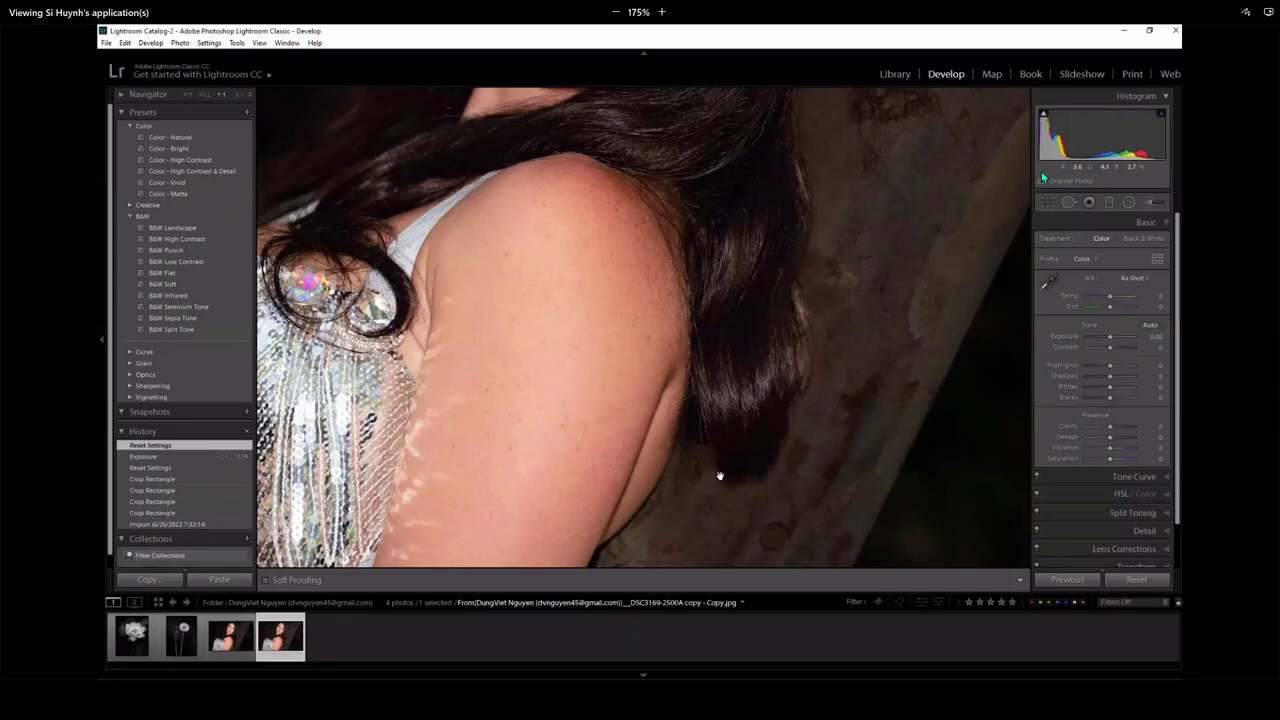
left_click(661, 452)
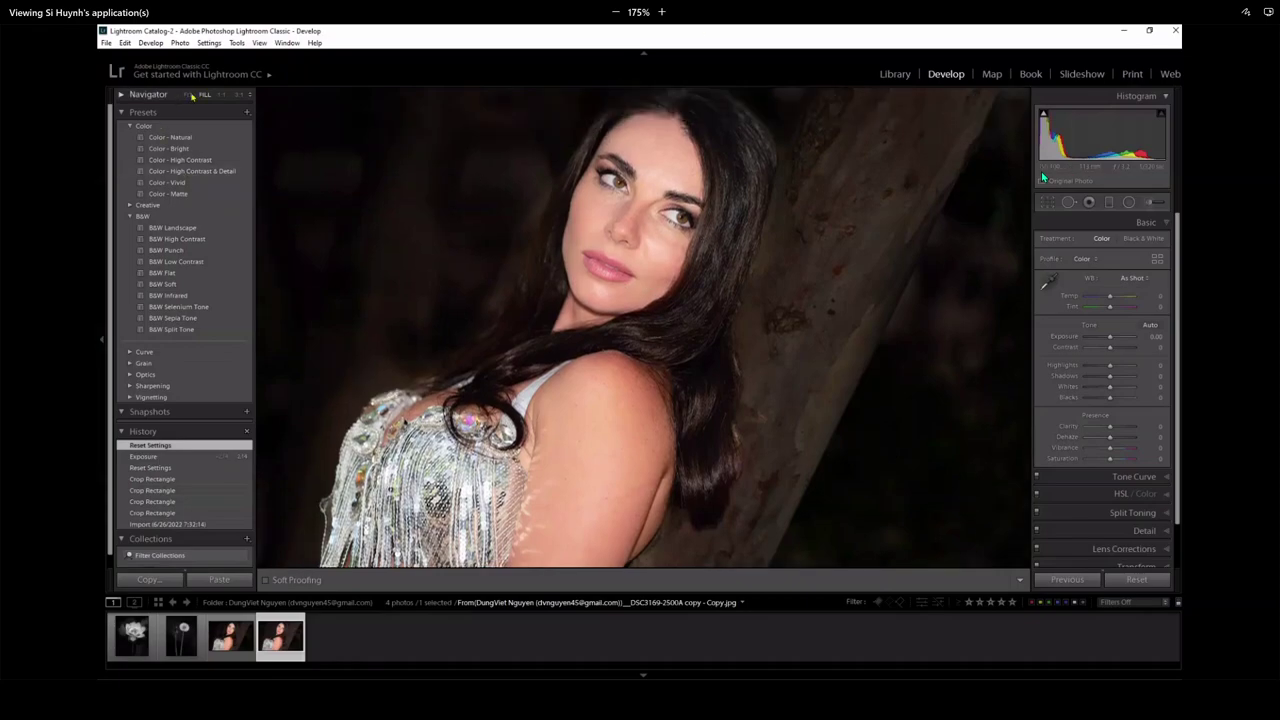
left_click(730, 410)
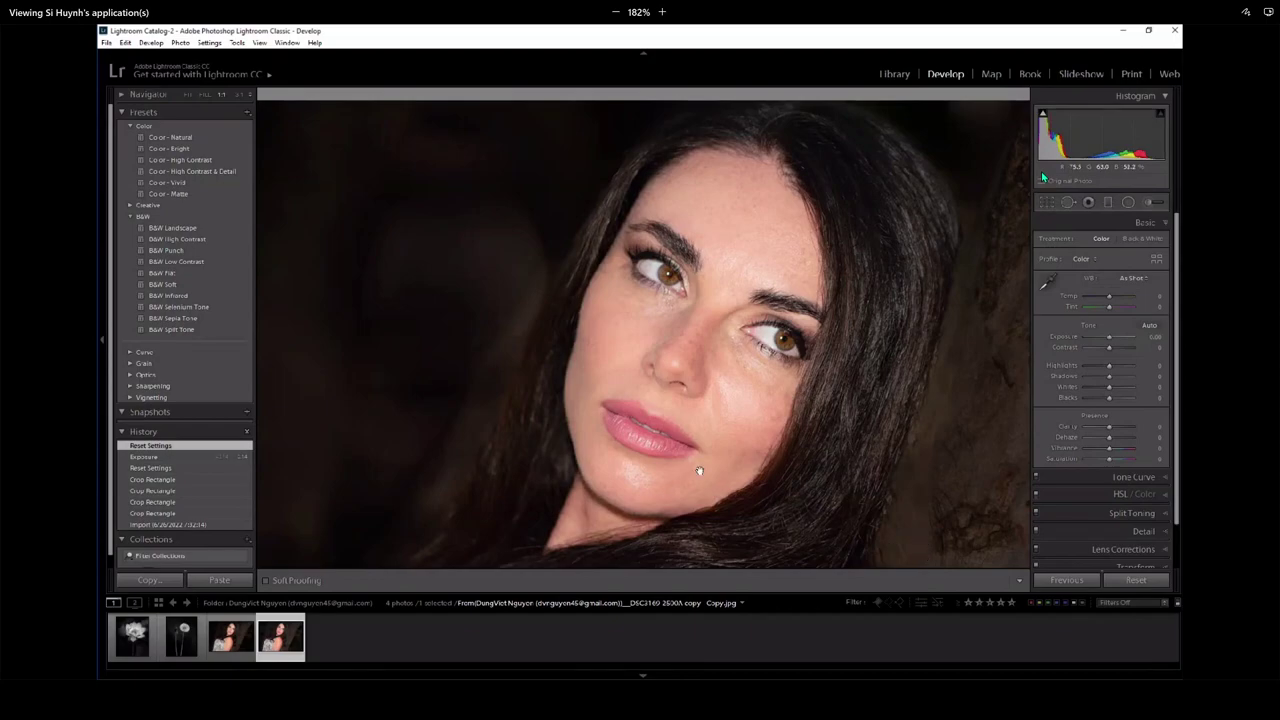
left_click(835, 471)
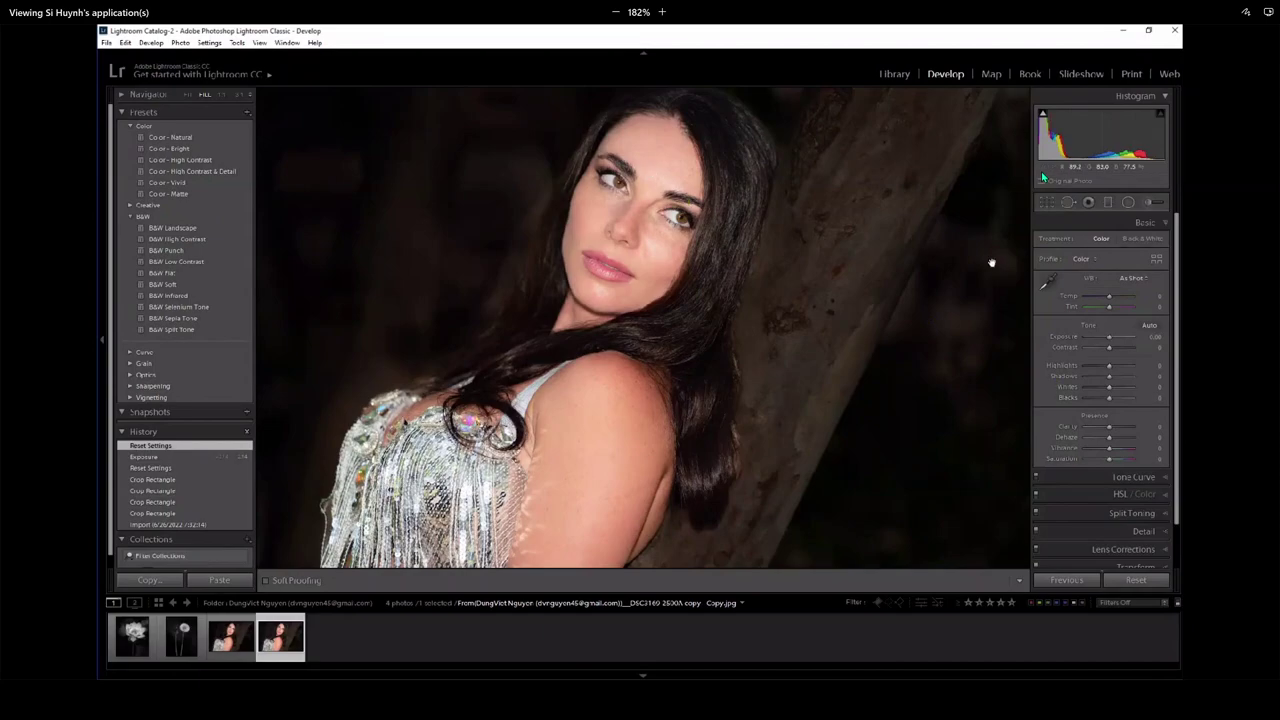
left_click(694, 225)
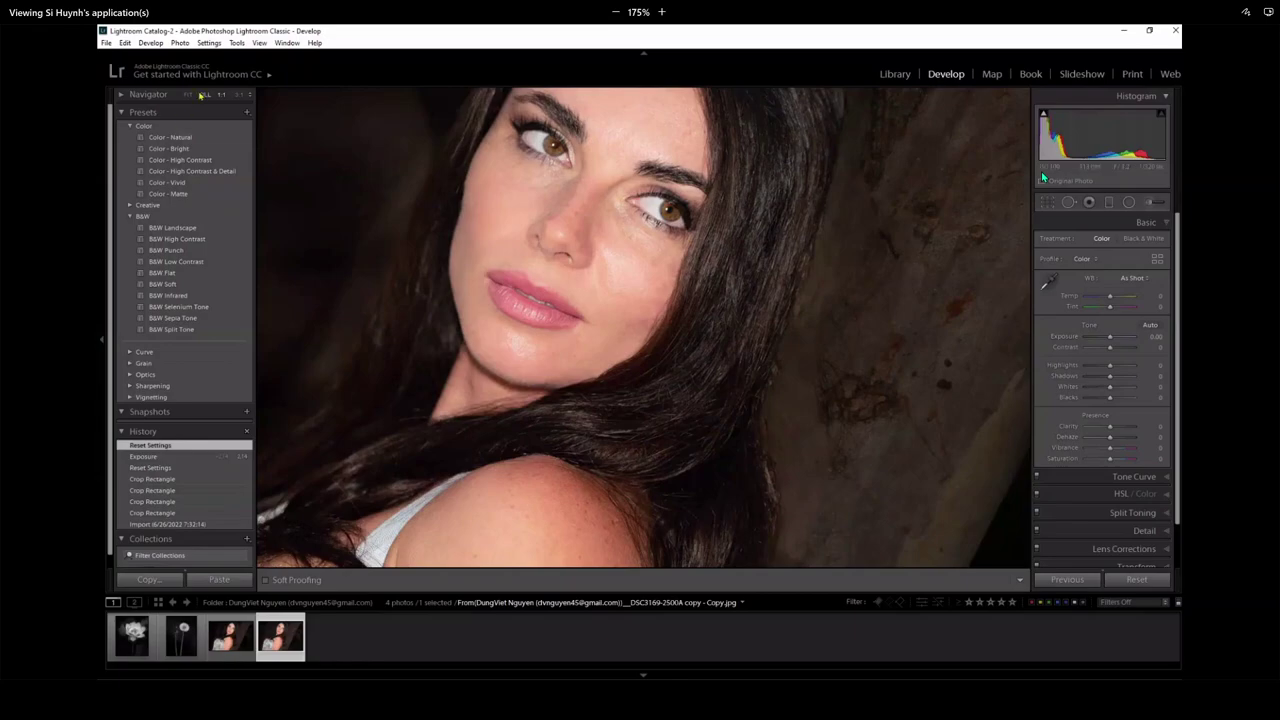
left_click(187, 94)
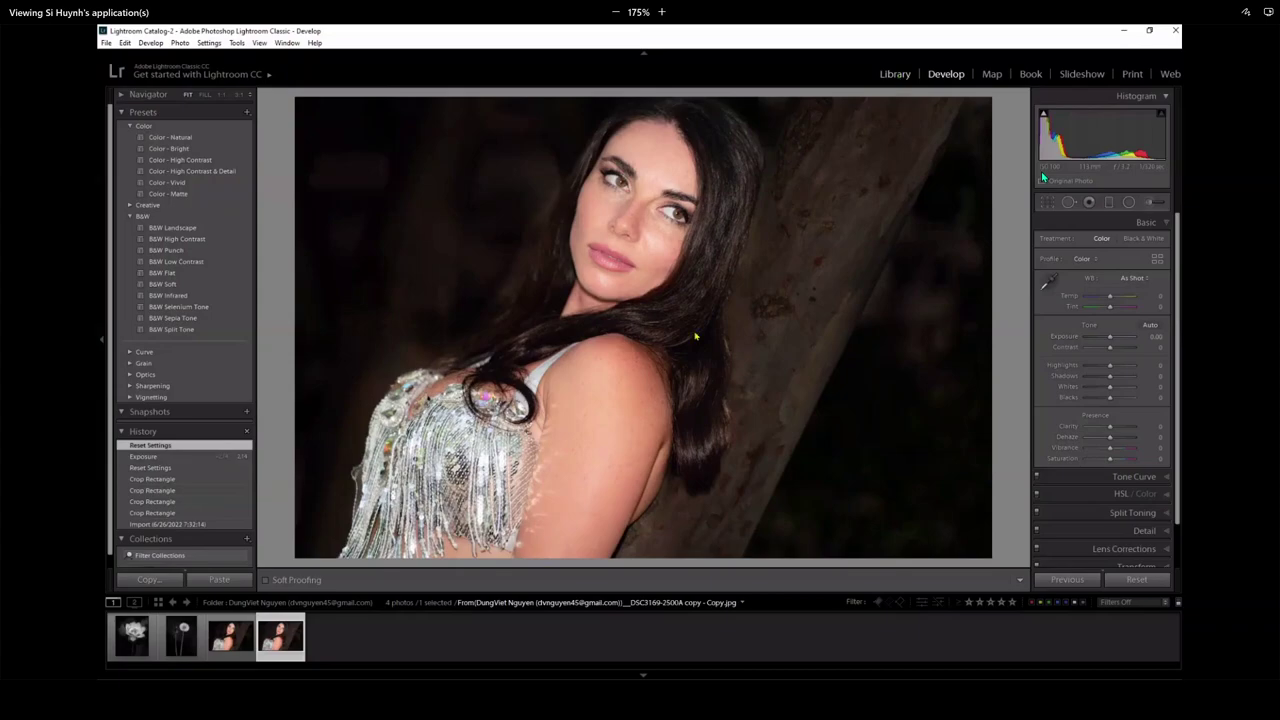
- Examine the portrait's shoulder, arm, hair and tree-trunk background at 1:1, returning from Develop to the Library
left_click(596, 327)
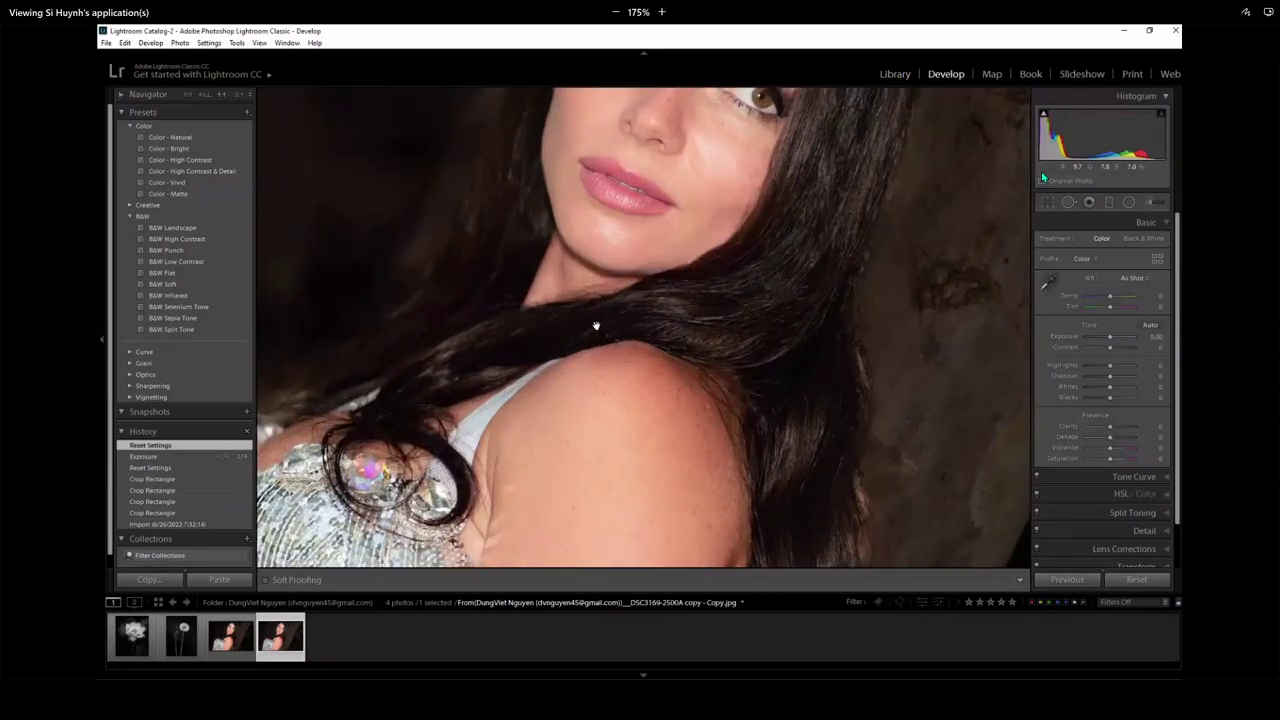
left_click_drag(668, 405, 628, 397)
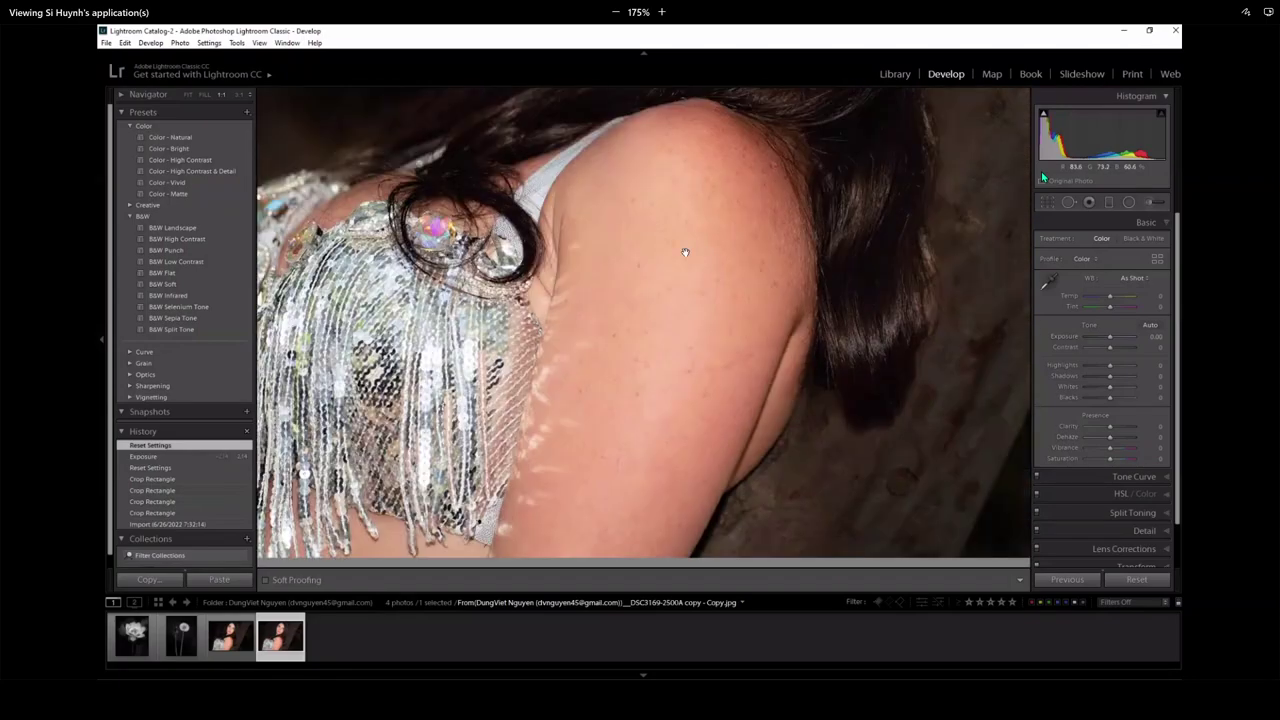
left_click_drag(597, 323, 481, 312)
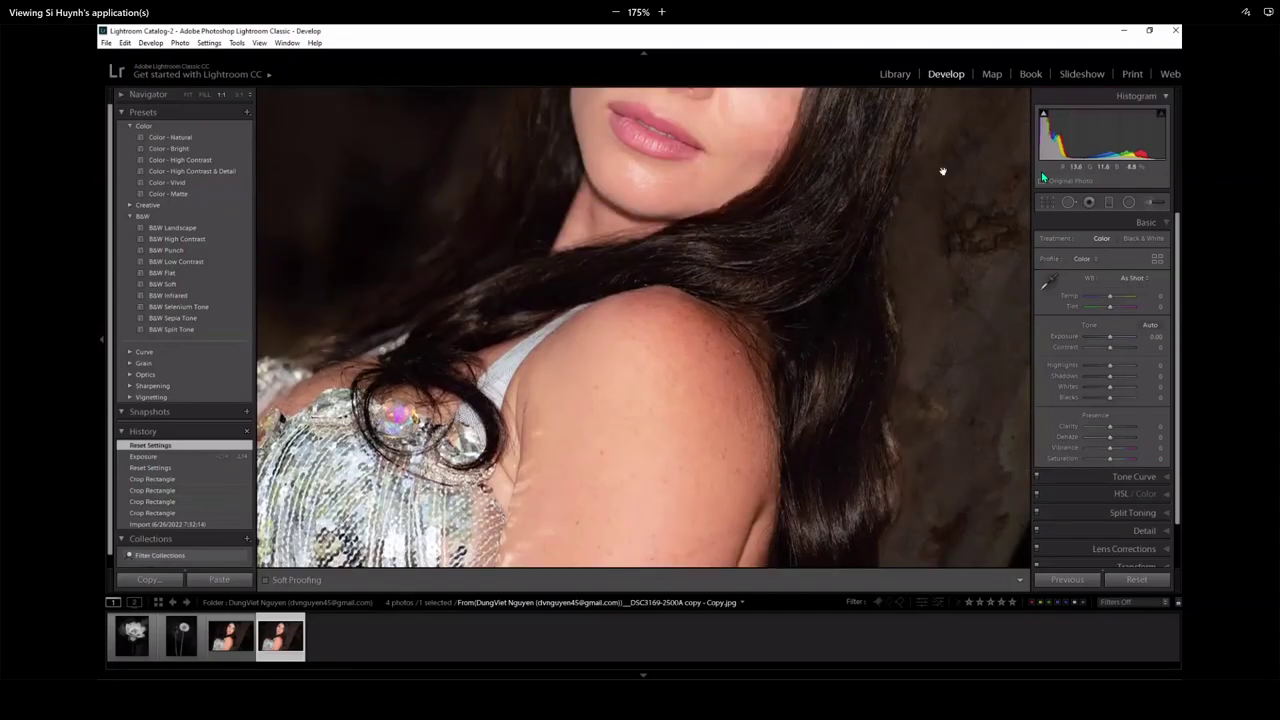
left_click(895, 74)
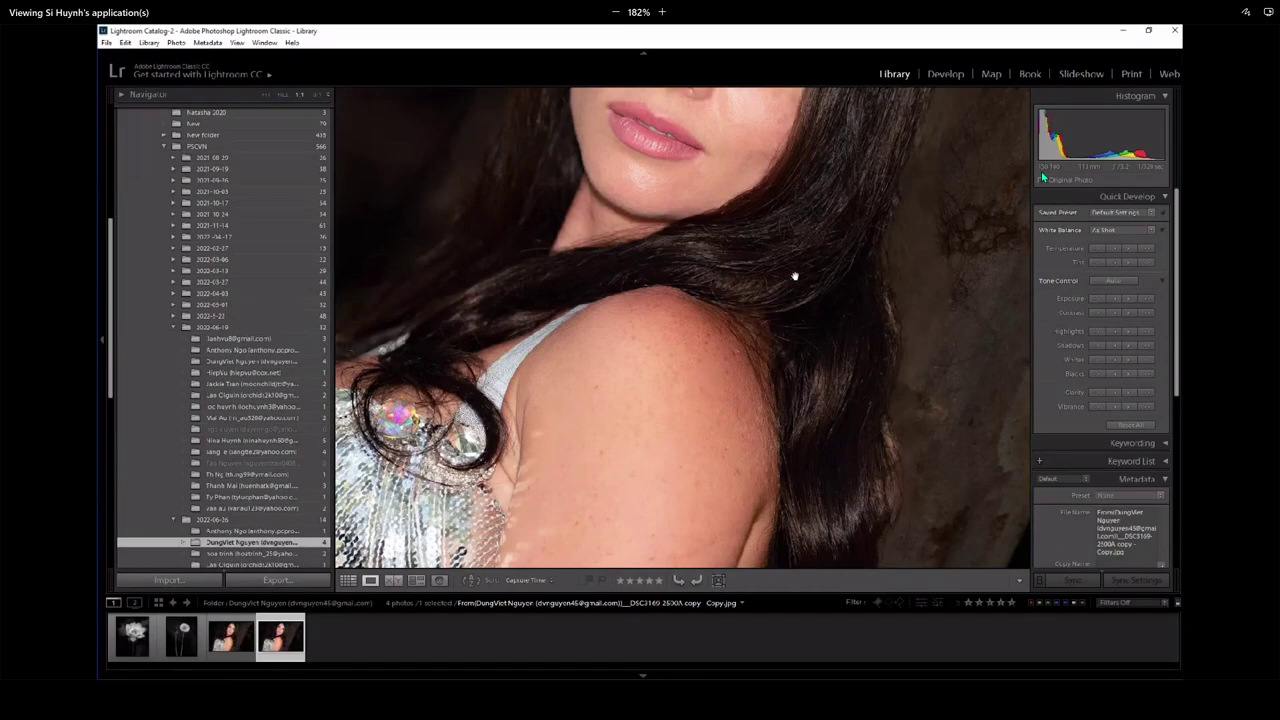
left_click_drag(794, 277, 563, 437)
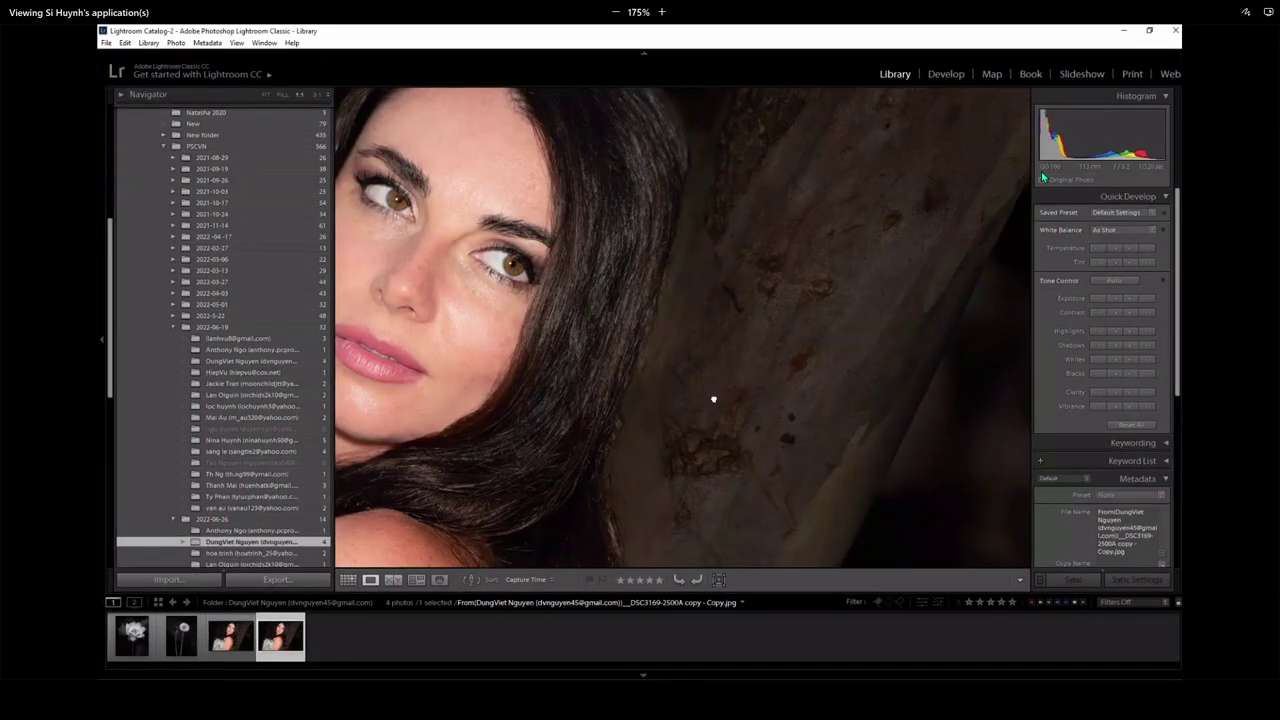
left_click_drag(713, 399, 776, 218)
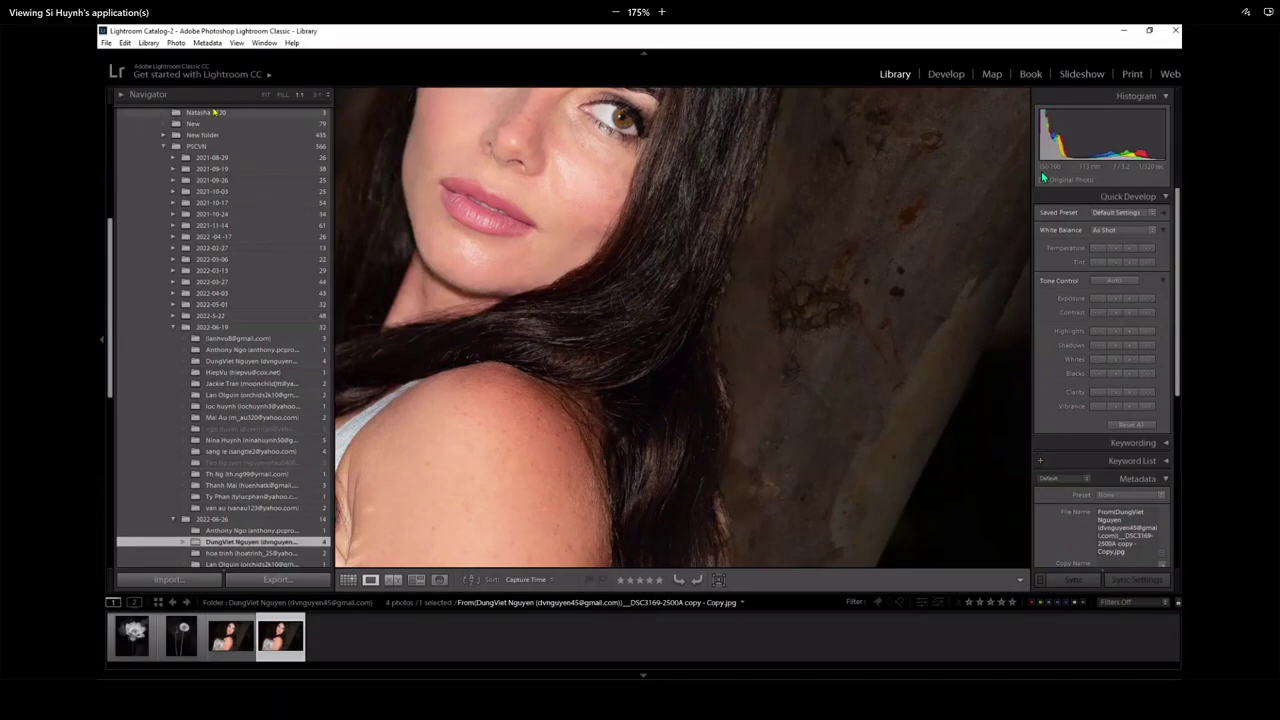
- Examine the portrait as a whole and at 1:1, covering the face, hair edges, shoulder and tree-trunk background
left_click(266, 94)
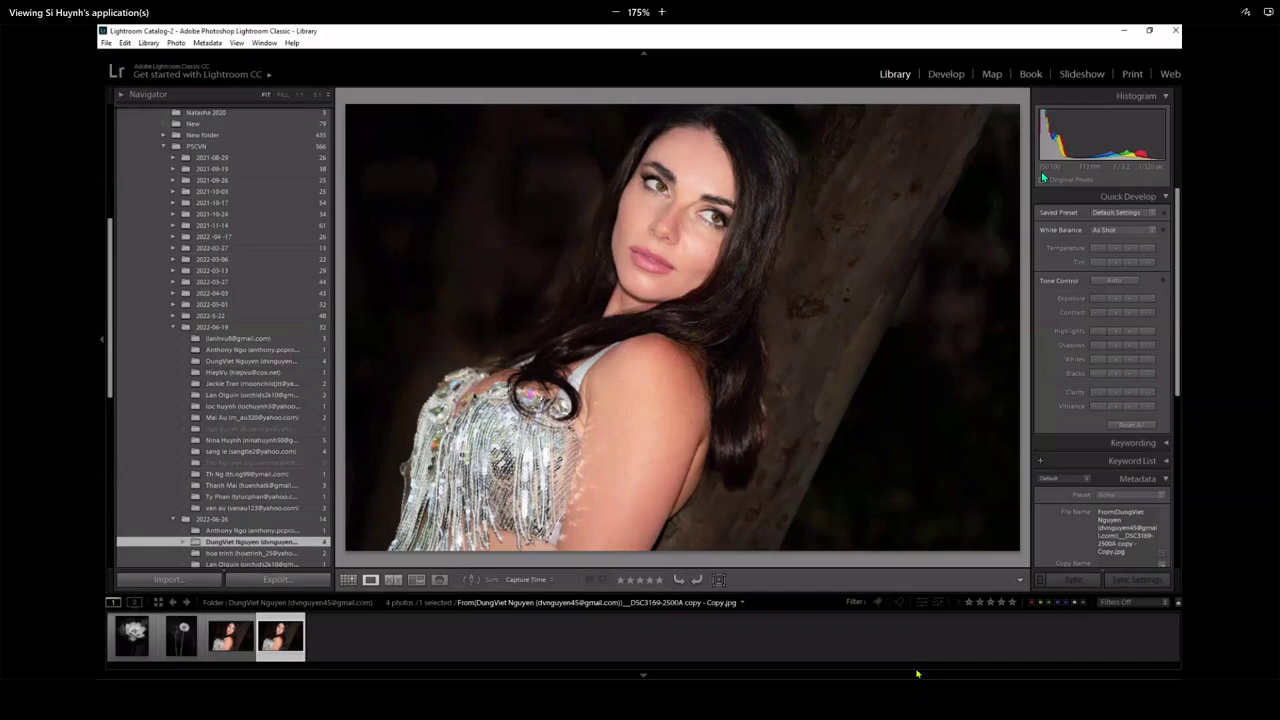
left_click(802, 277)
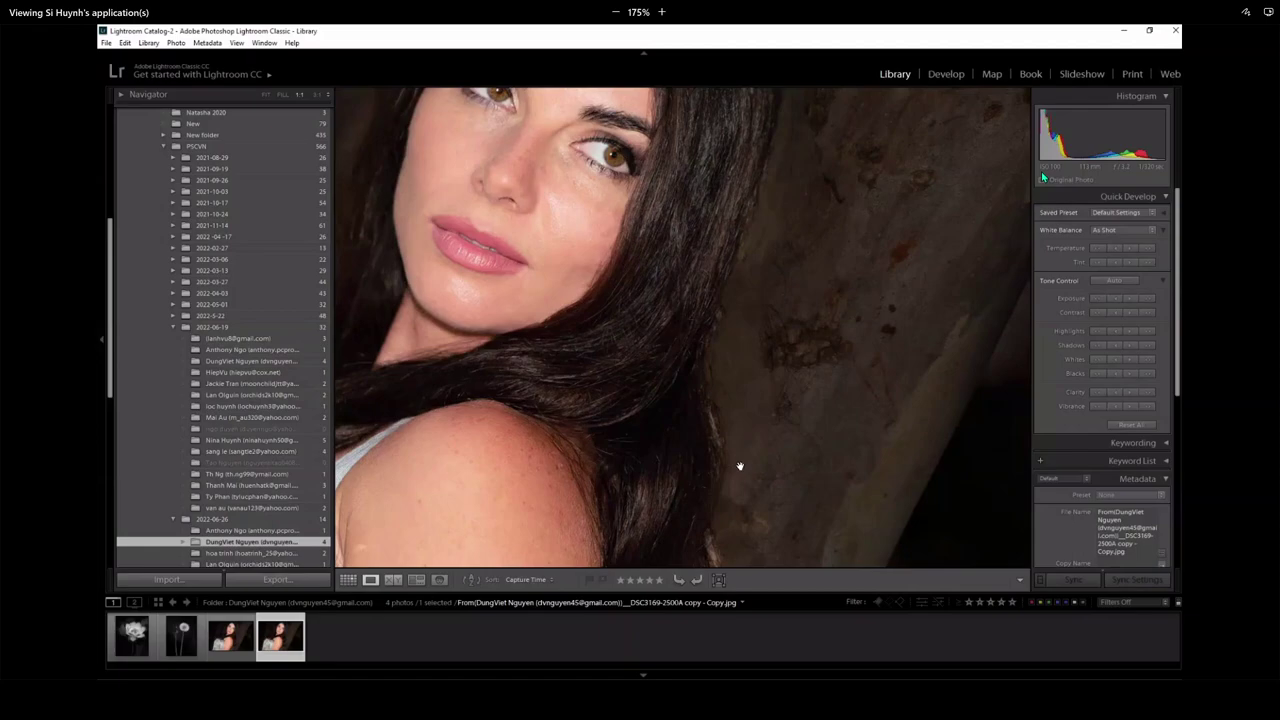
left_click(272, 96)
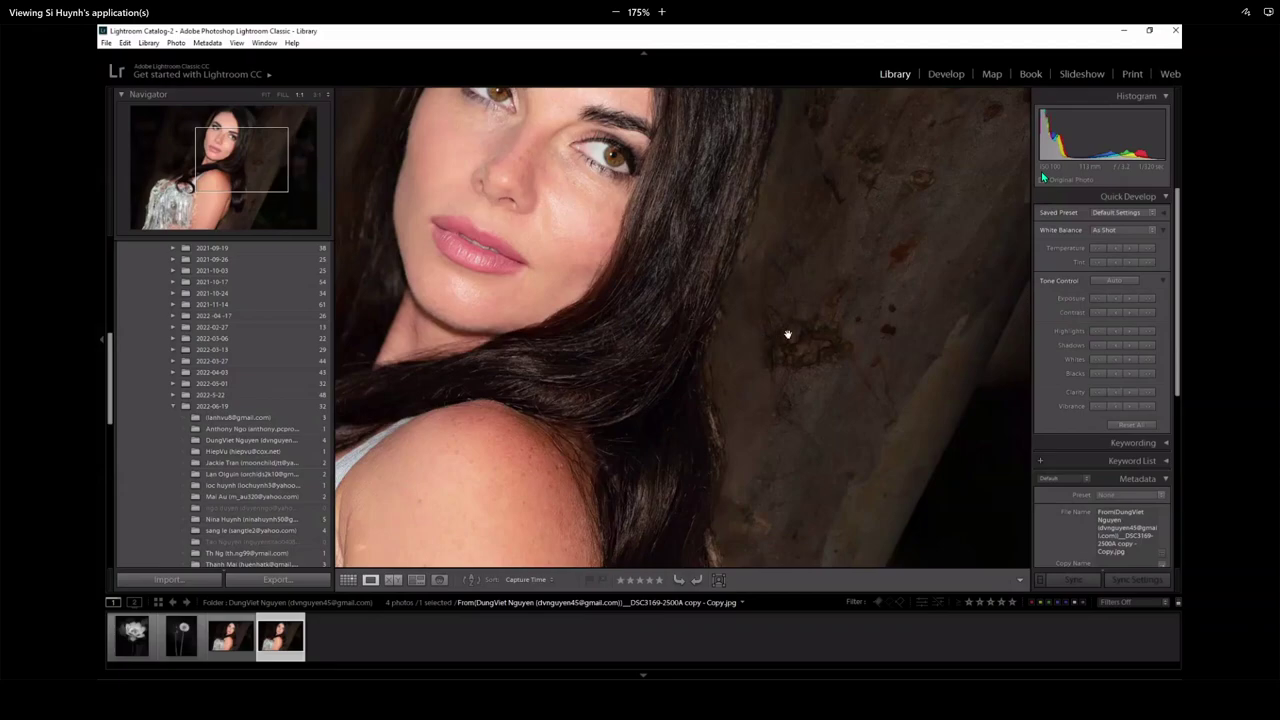
left_click(855, 329)
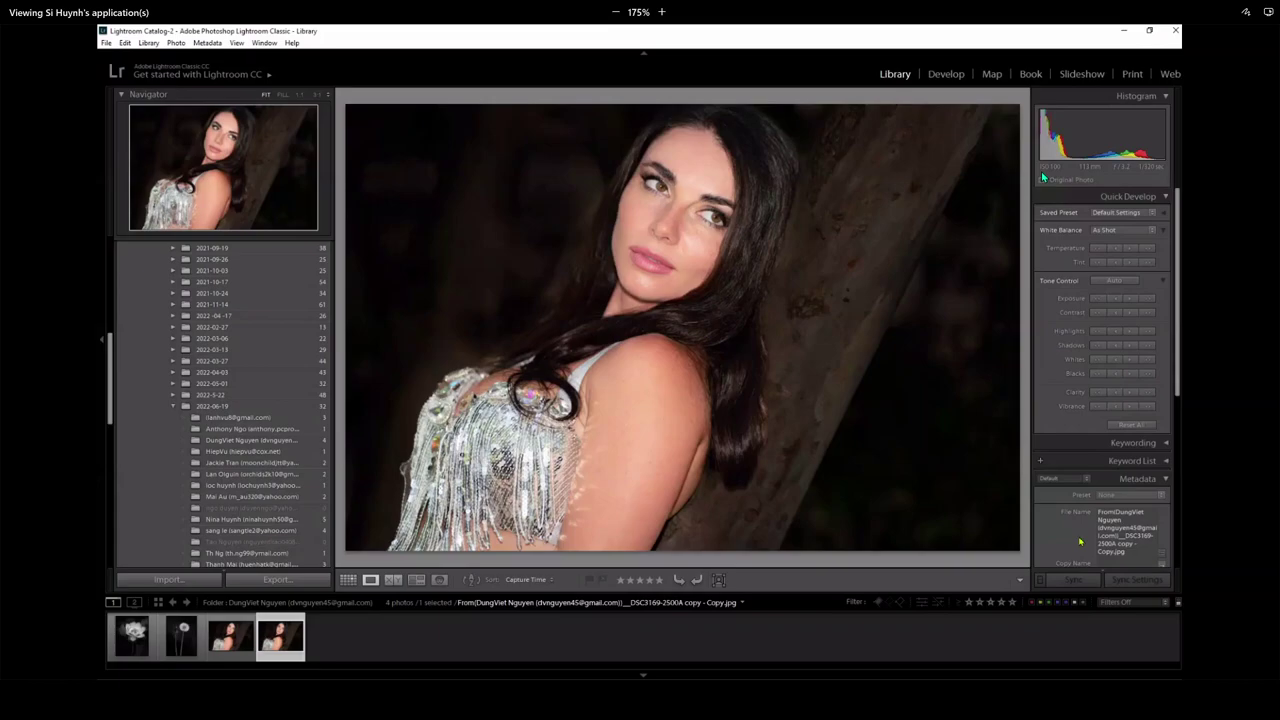
left_click(791, 333)
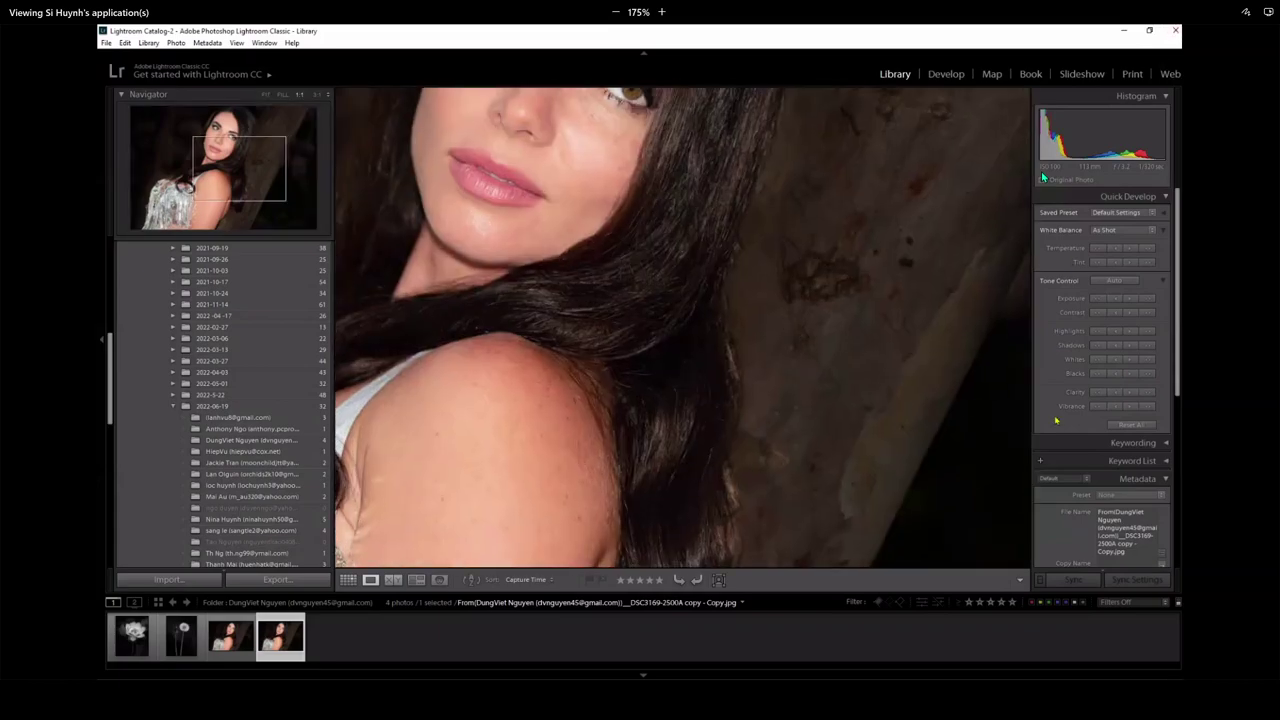
left_click_drag(883, 266, 837, 377)
left_click_drag(866, 277, 855, 425)
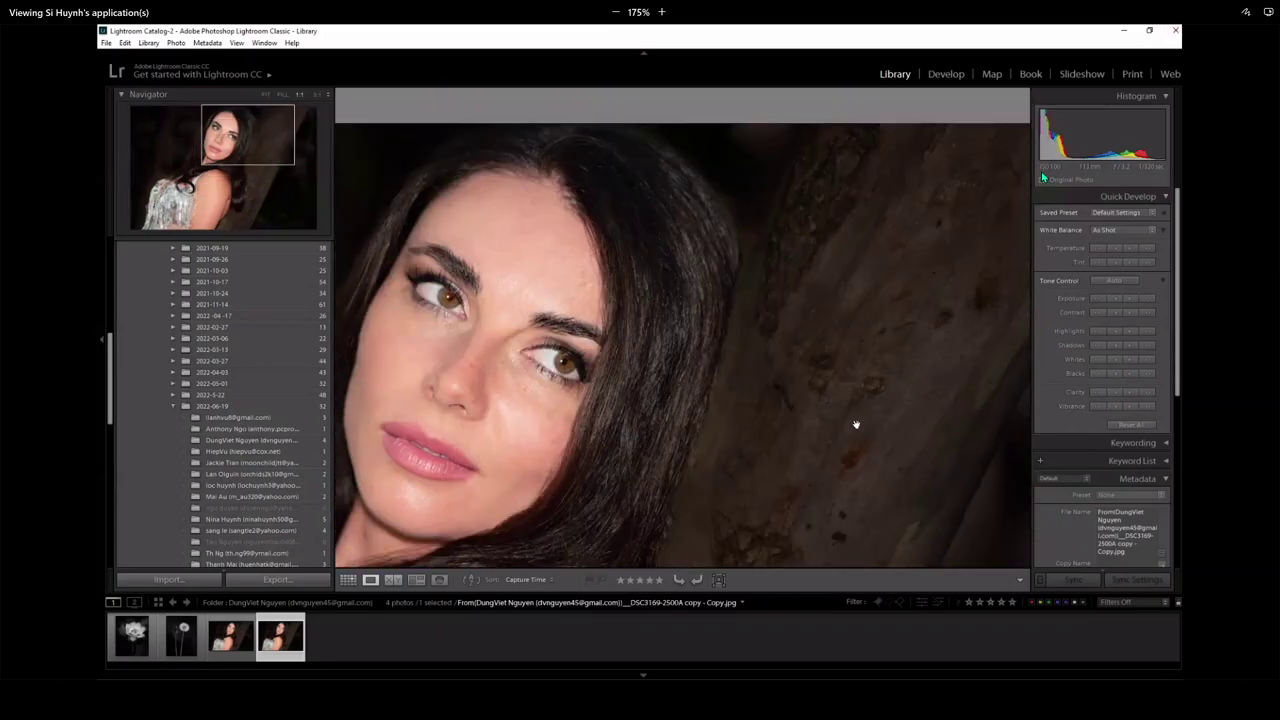
left_click_drag(846, 503, 923, 305)
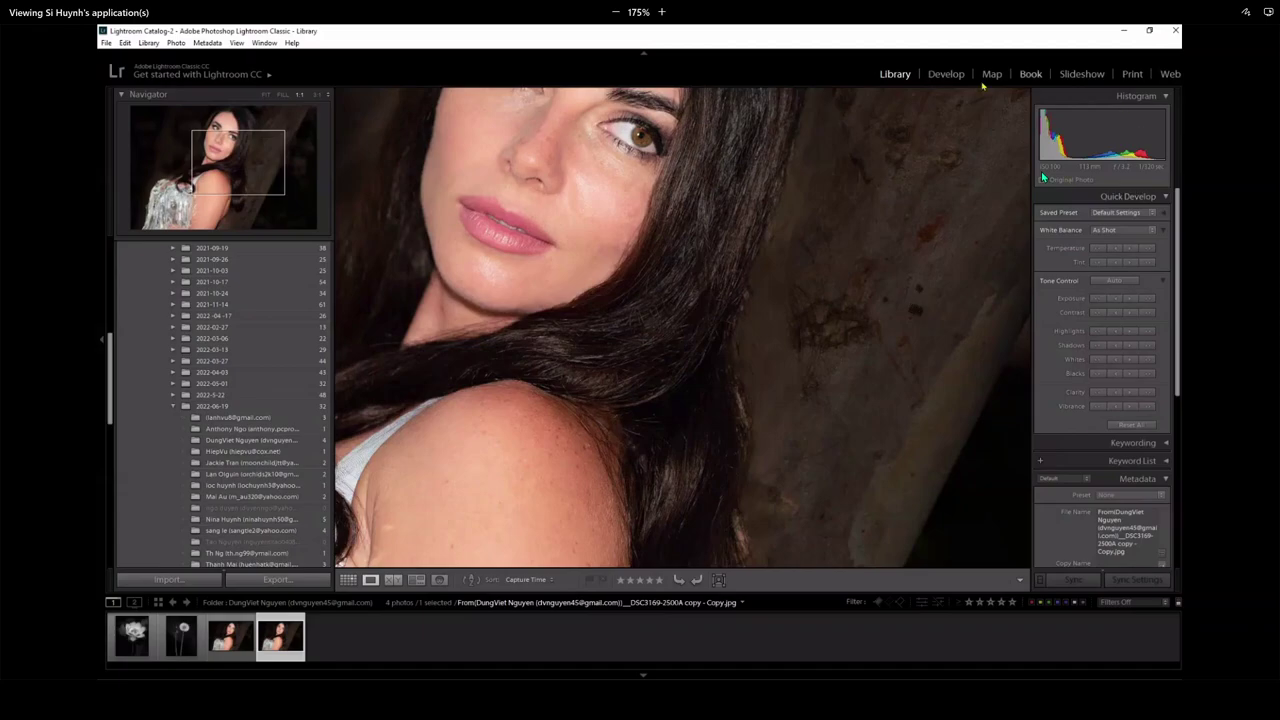
- Test an exposure of +1.79 on the portrait with the whole photo fitted in view, reset it, and return to the Library
left_click(950, 75)
left_click_drag(1110, 337, 1119, 341)
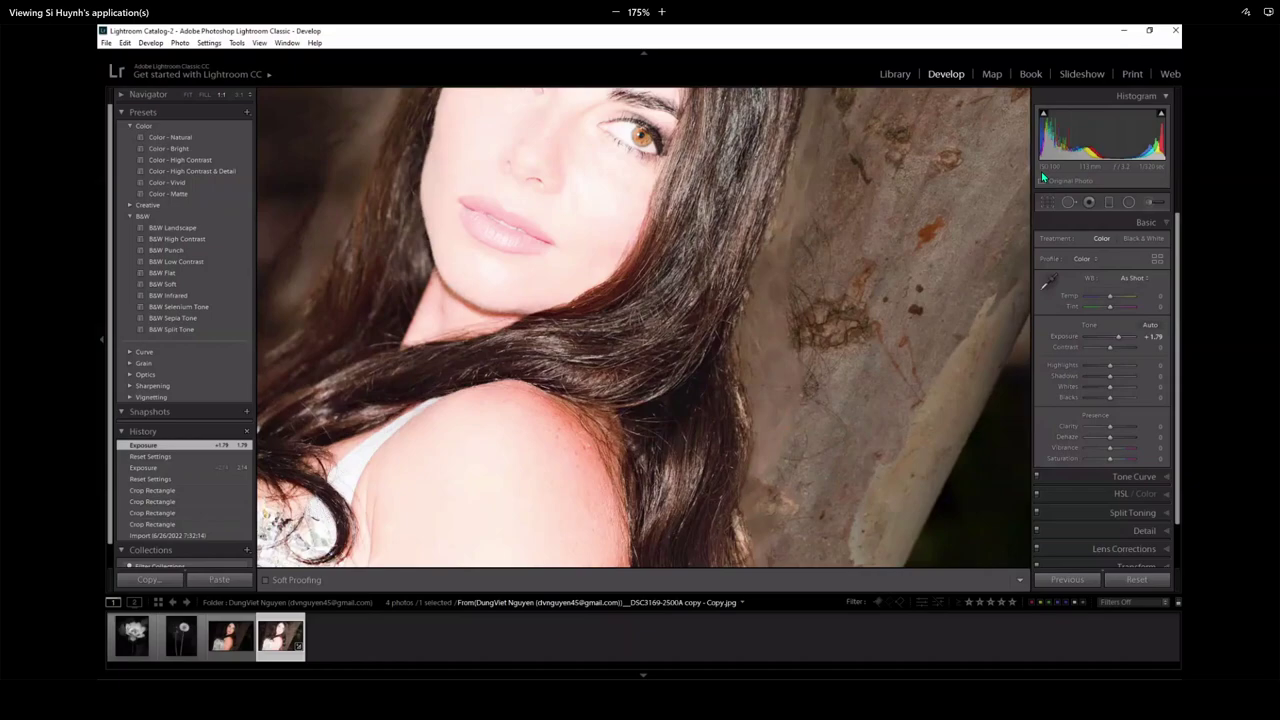
left_click(205, 94)
left_click(188, 96)
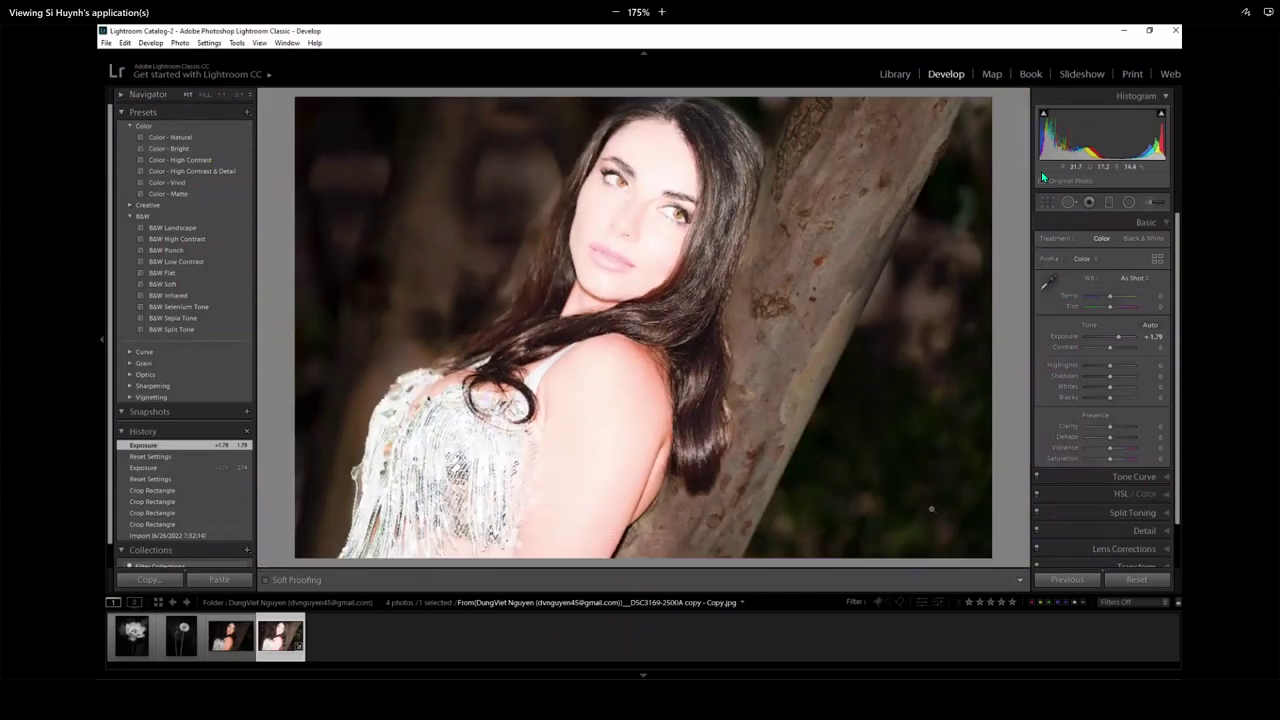
left_click(1134, 580)
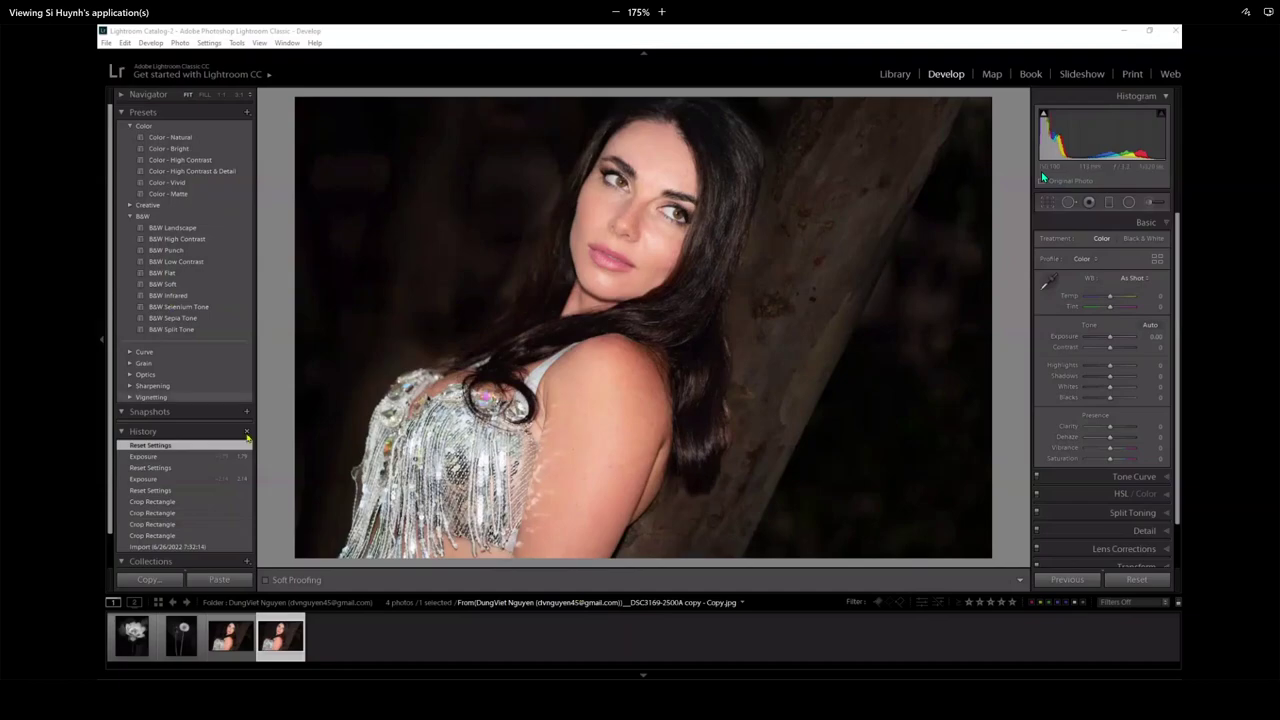
left_click(894, 74)
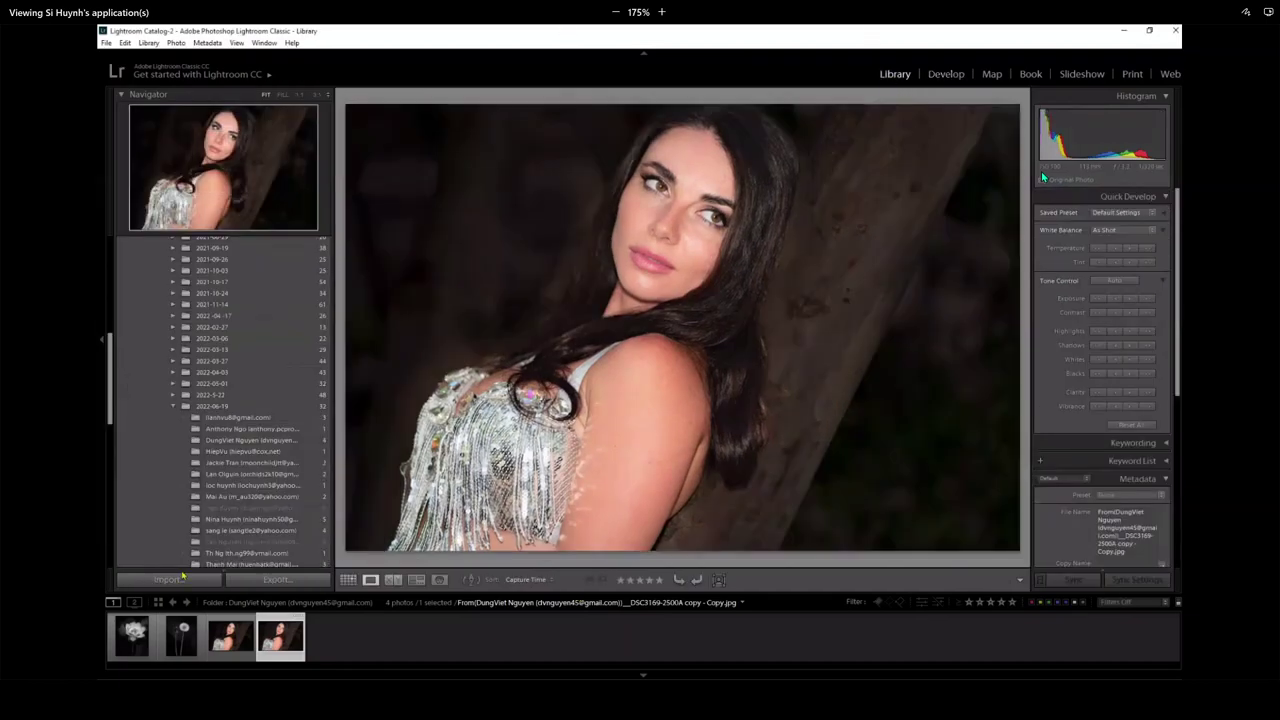
- Collapse the 2022-06-19 folder and open the 2022-06-26 subfolder that holds the red rose photo
left_click(270, 463)
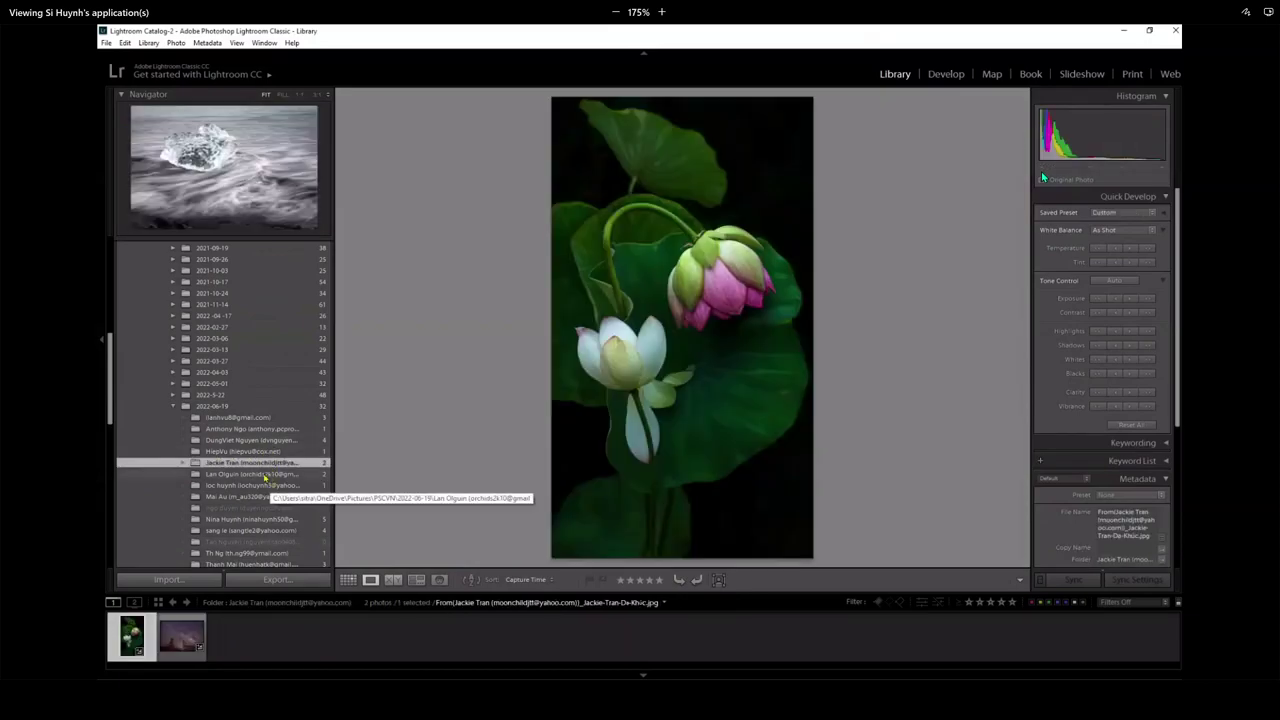
scroll(197, 421, "down", 3)
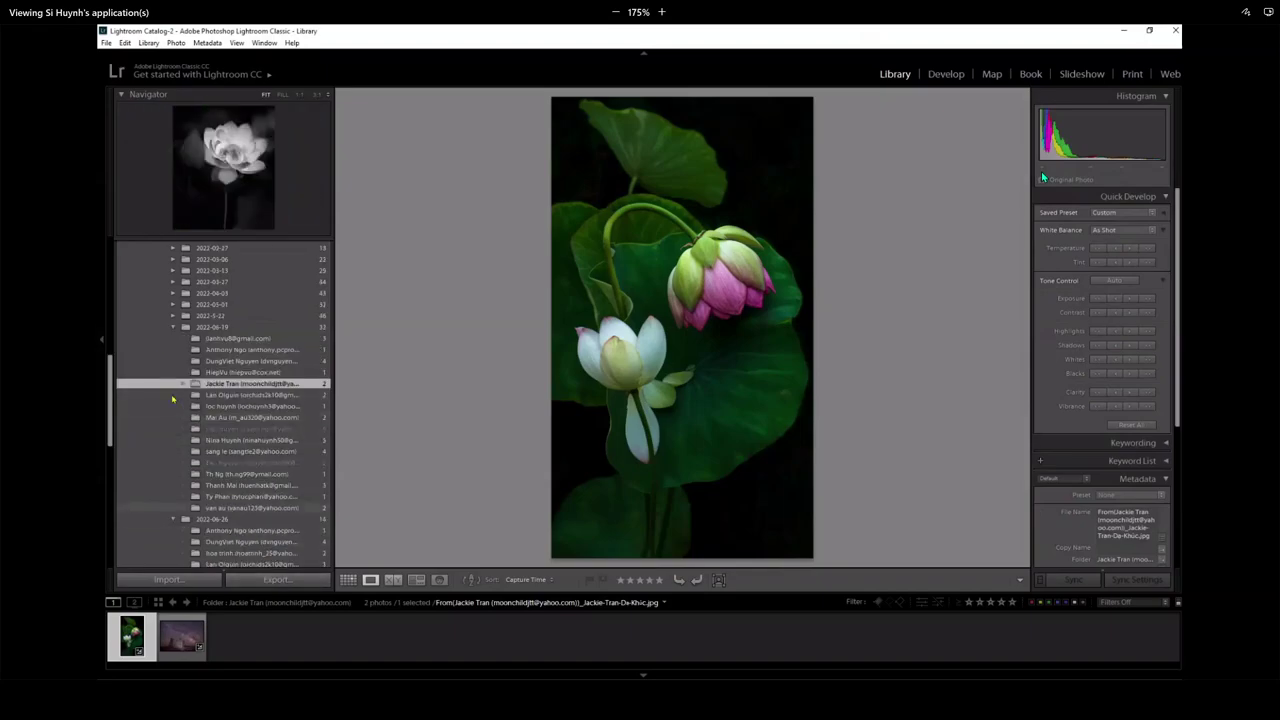
left_click(172, 327)
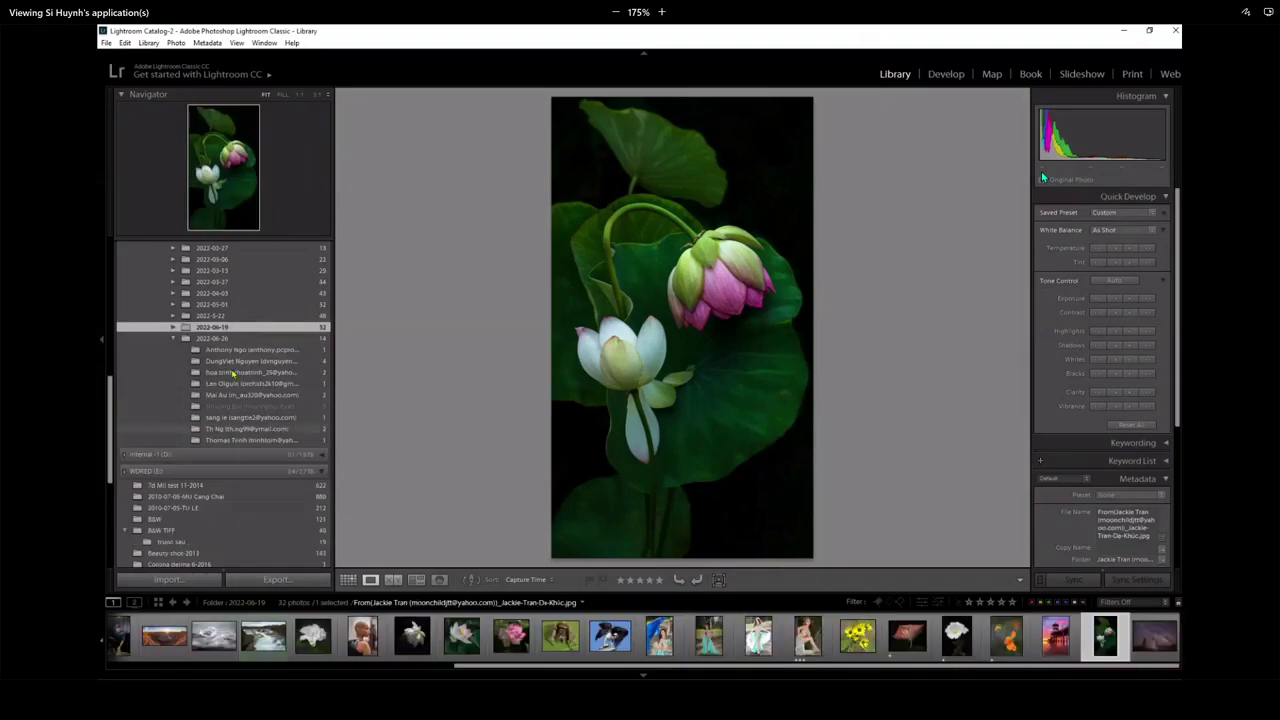
left_click(264, 378)
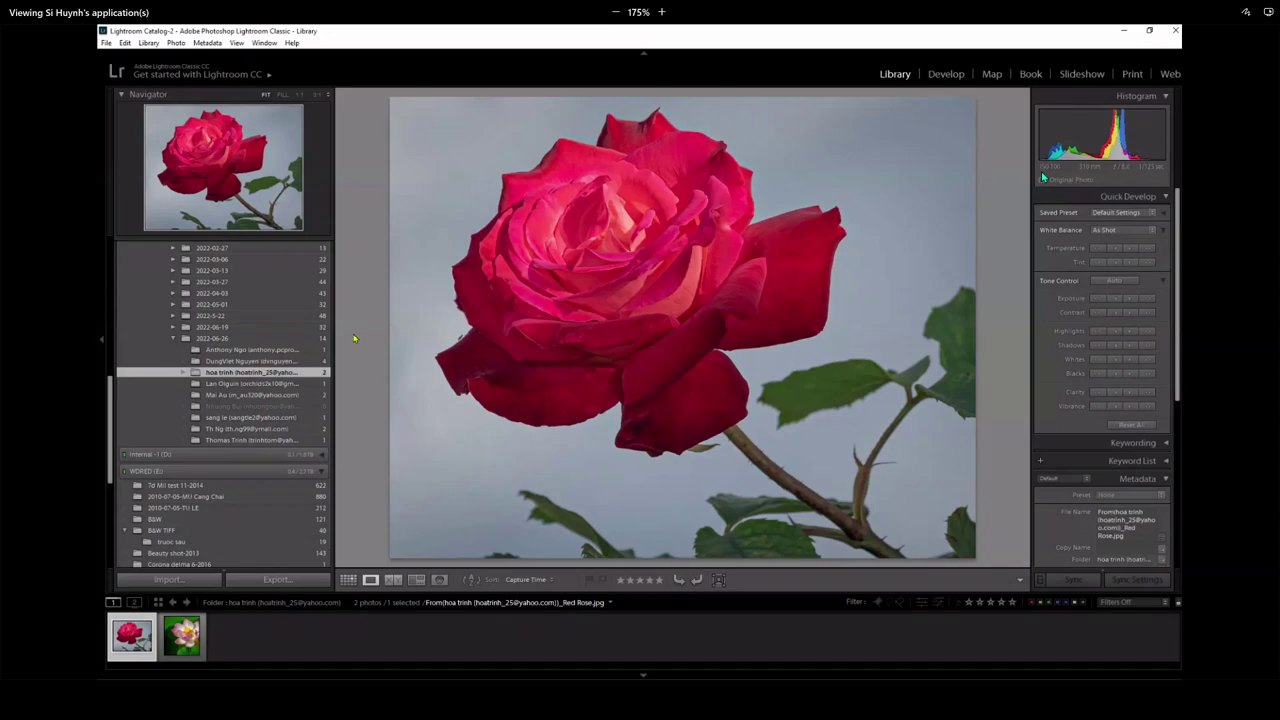
- Inspect the red rose's central petals and its thorny stem at 1:1, returning to the whole photo
left_click(622, 199)
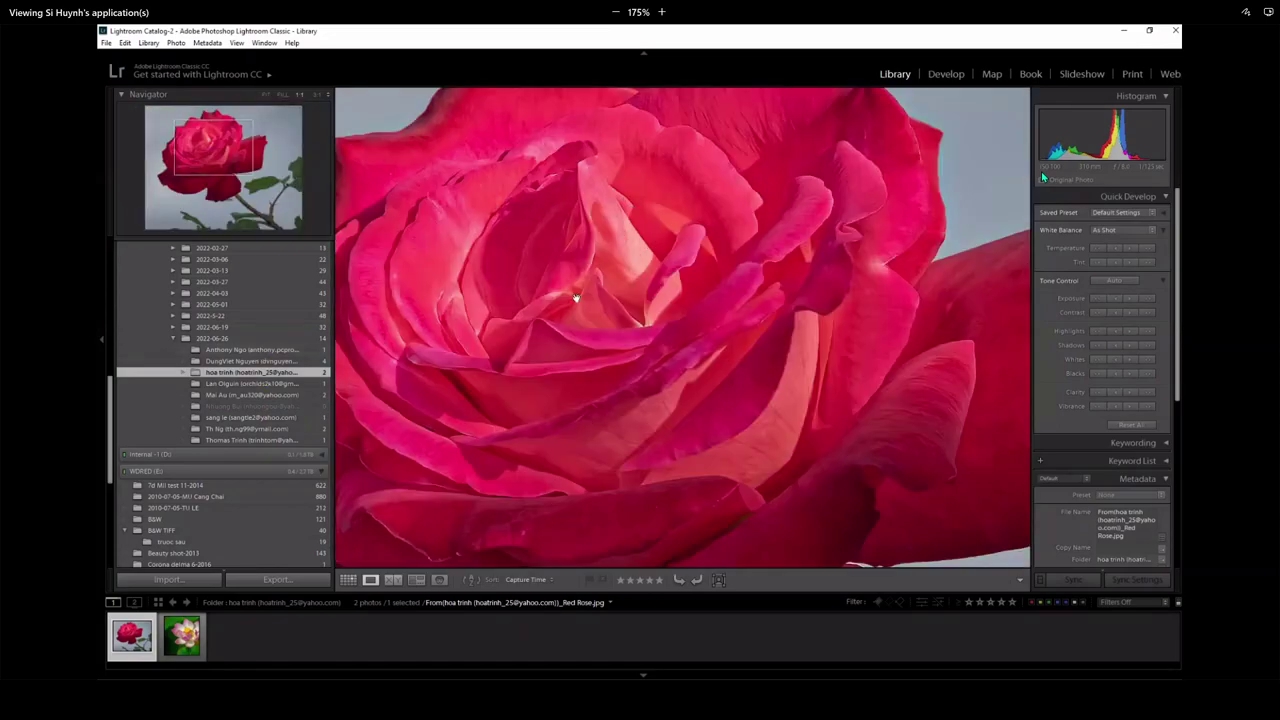
left_click(880, 389)
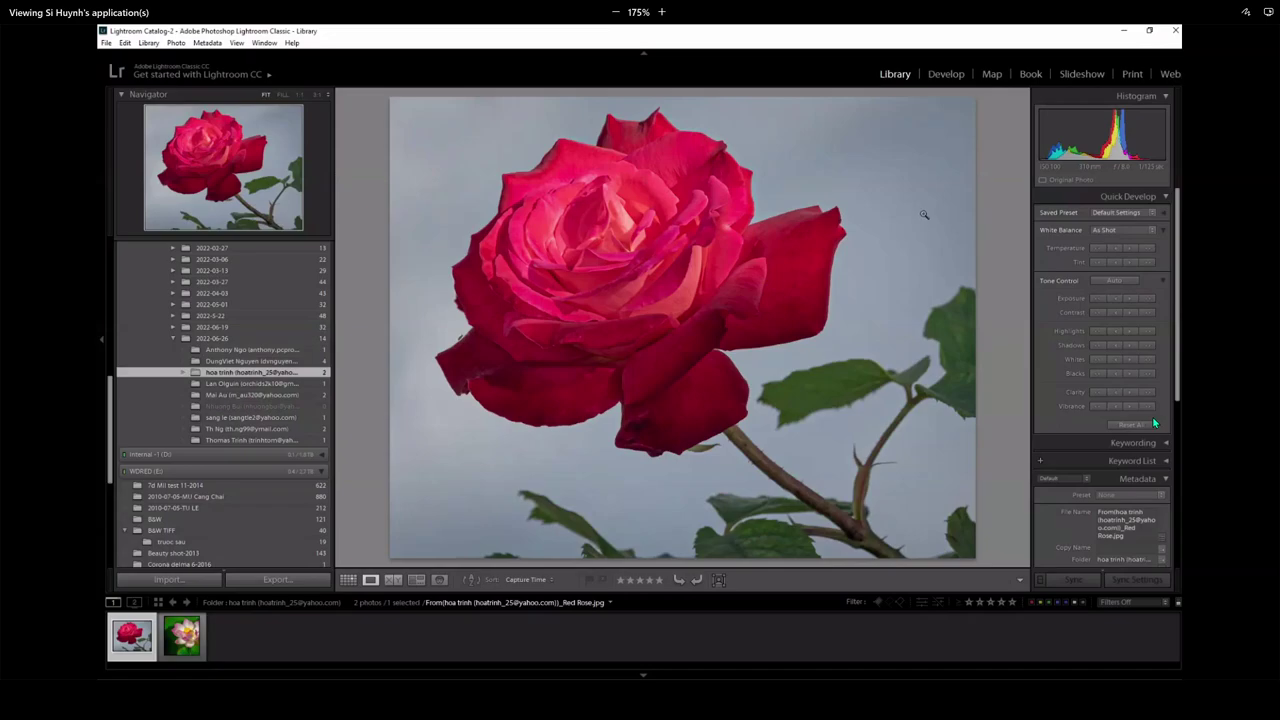
left_click(860, 534)
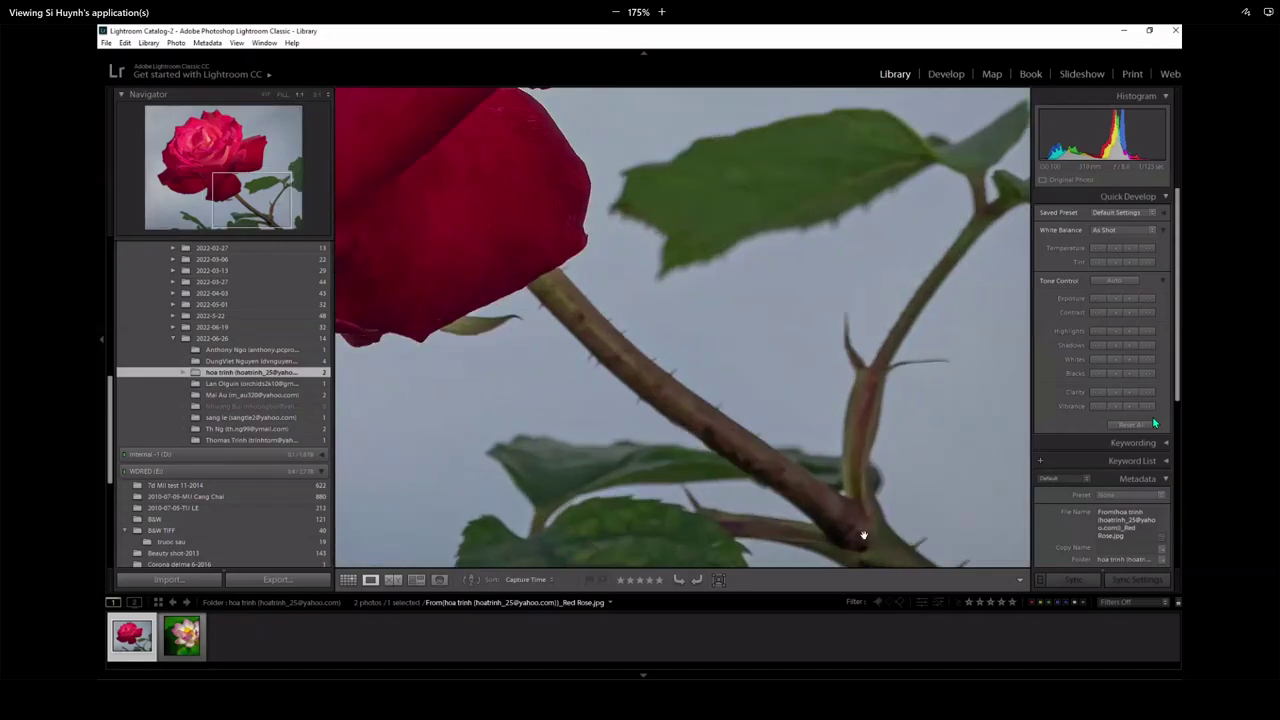
left_click(851, 531)
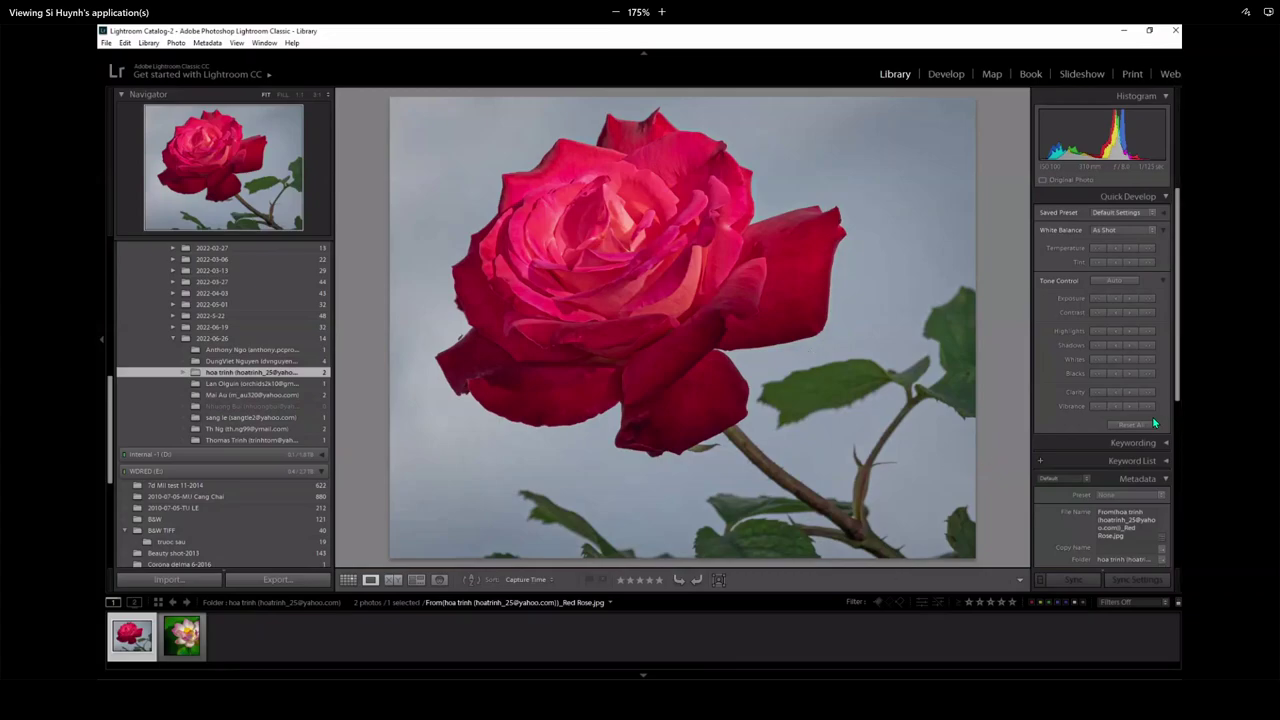
- Test a white balance sampled from the rose's background with Tint +2, Highlights +64, Whites -19 and Exposure -1.31, and reset all settings
left_click(948, 75)
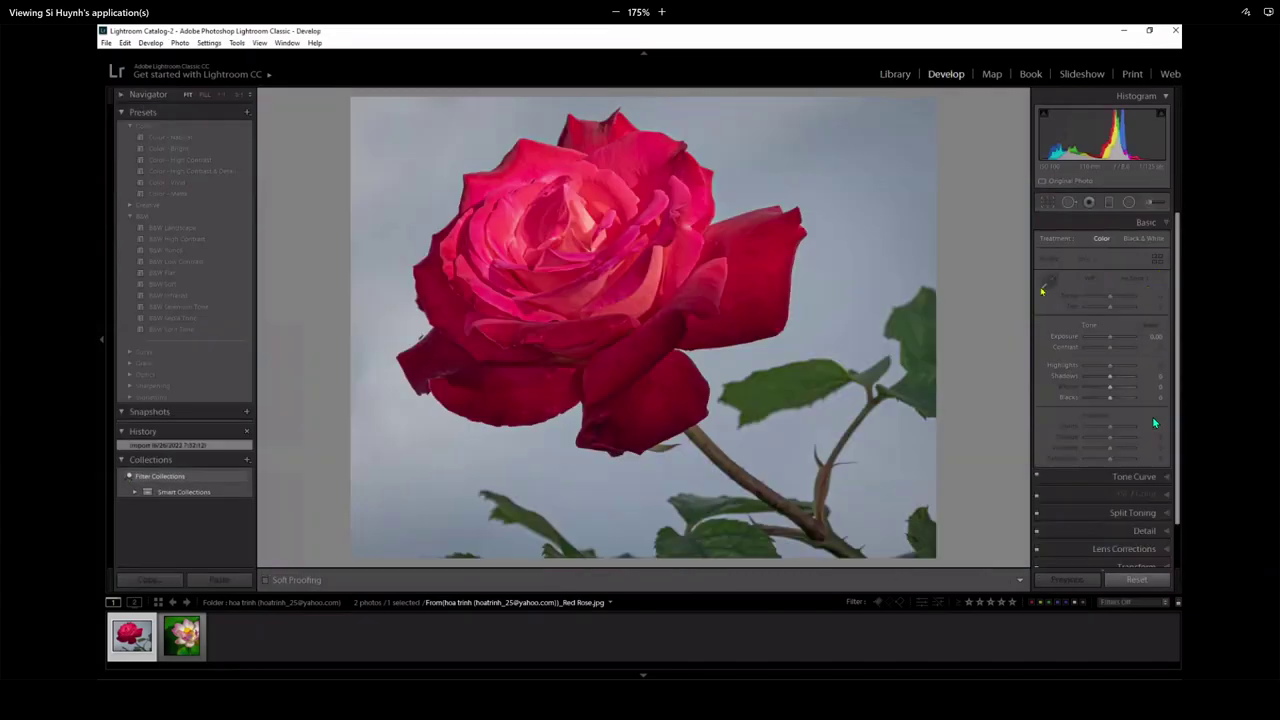
left_click(905, 240)
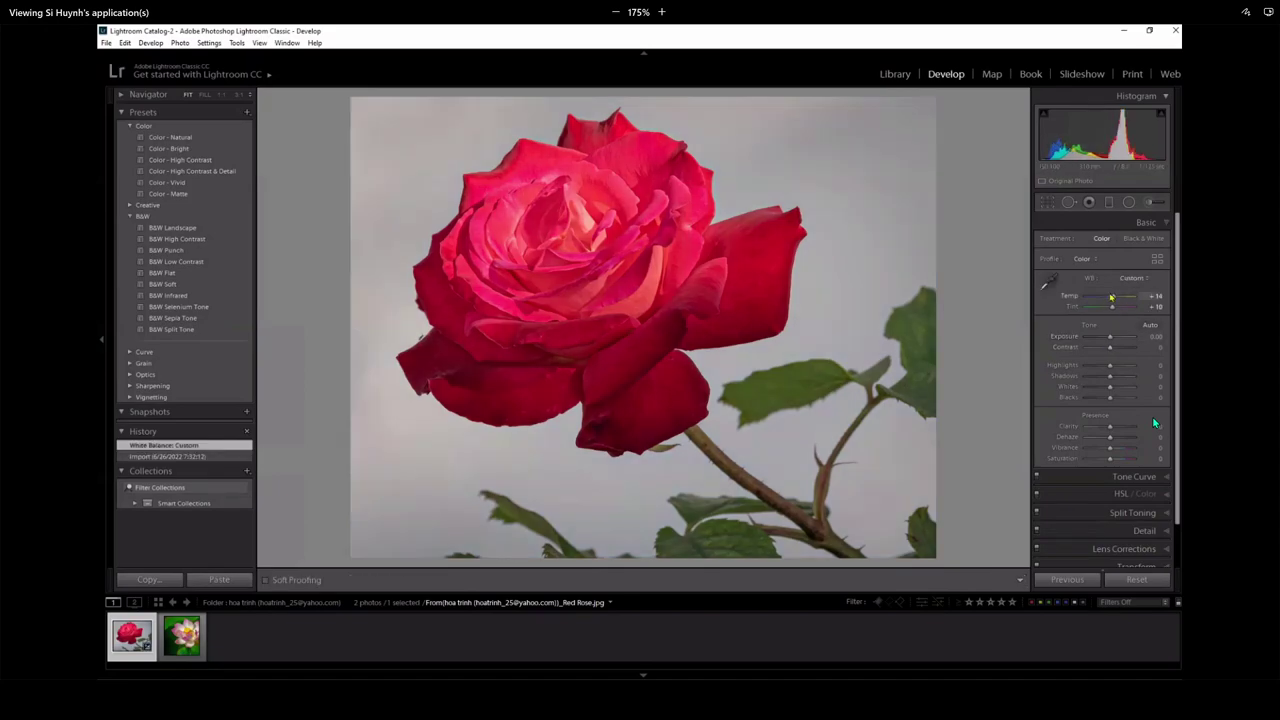
mouse_move(1112, 308)
left_mouse_down()
mouse_move(1140, 309)
mouse_move(1112, 310)
left_mouse_up()
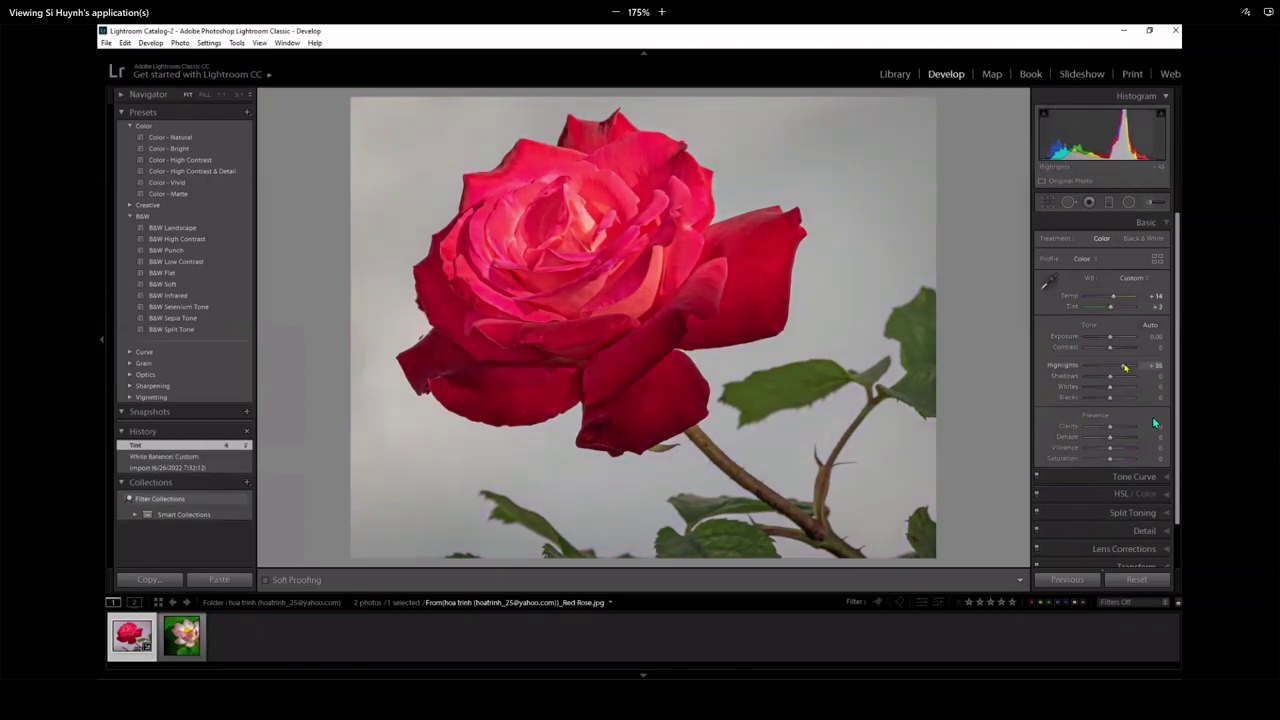
mouse_move(1110, 366)
left_mouse_down()
mouse_move(1131, 367)
mouse_move(1108, 387)
mouse_move(1125, 390)
mouse_move(1105, 388)
left_mouse_up()
left_click_drag(1106, 340, 1102, 340)
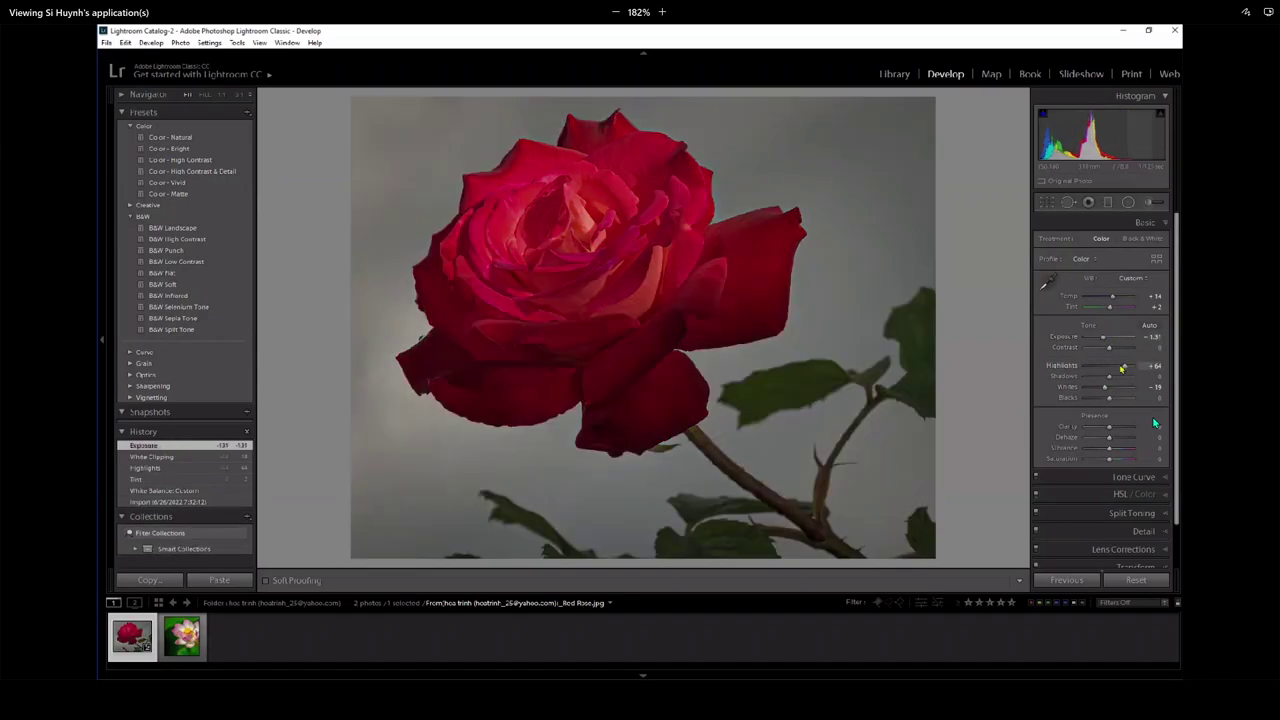
left_click(1136, 580)
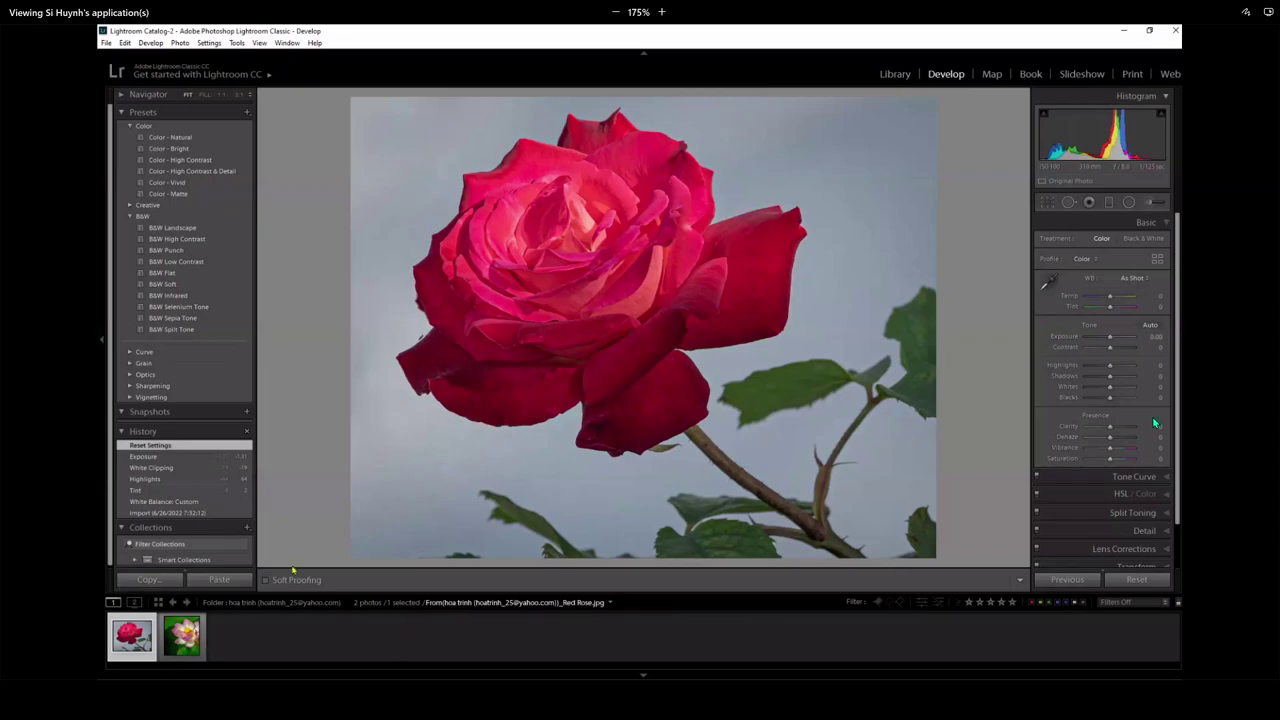
- Open the lotus photo in the Library and examine its yellow seed pod, stamens and petals at 1:1, alternating with the whole photo
left_click(183, 648)
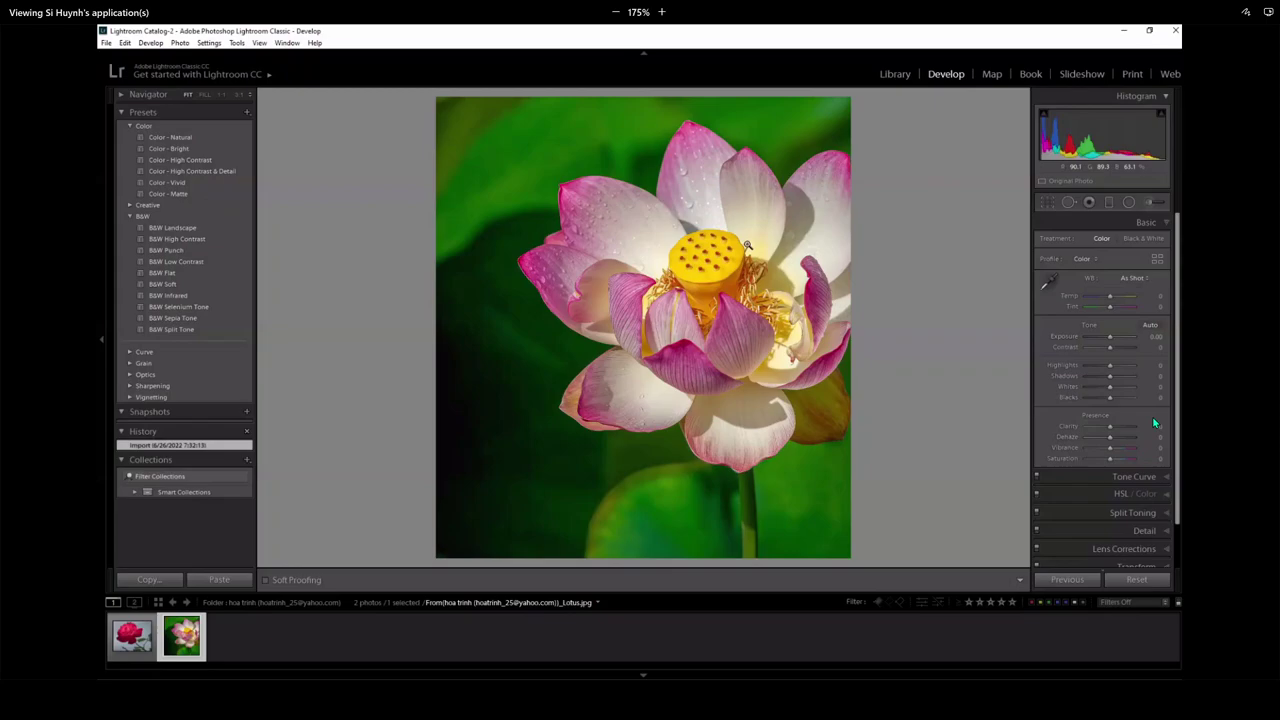
left_click(895, 74)
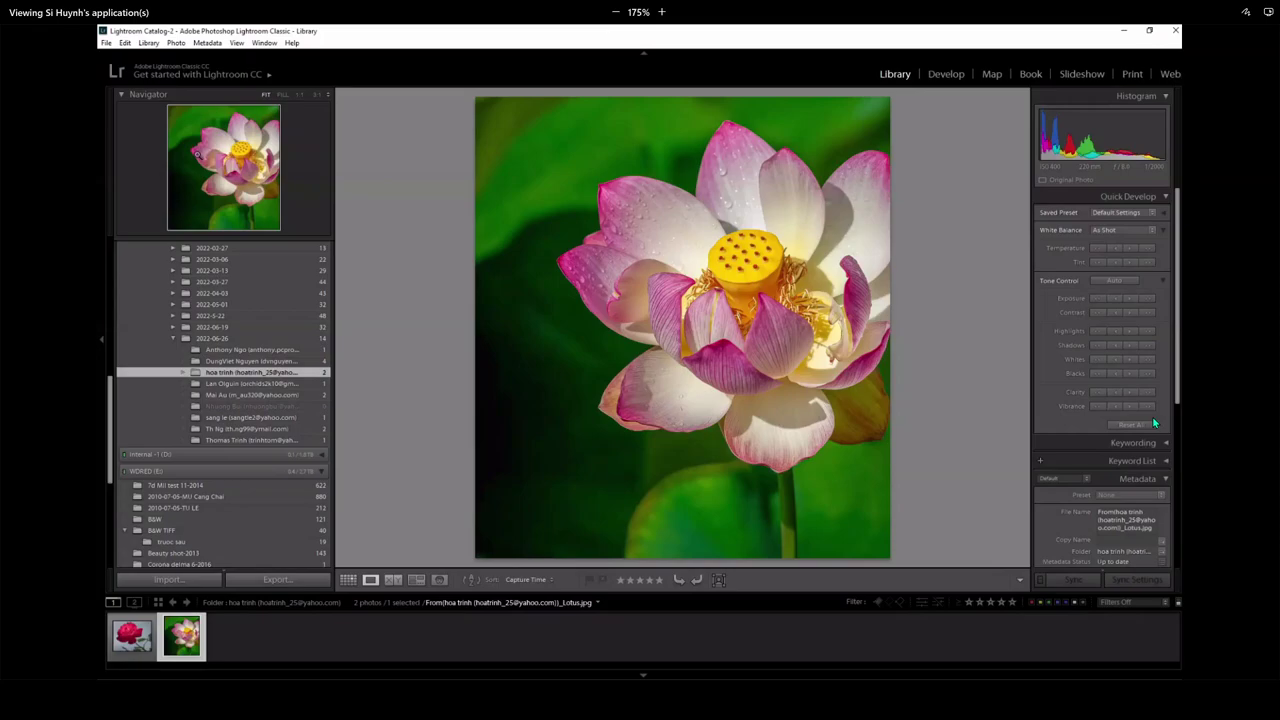
left_click(748, 256)
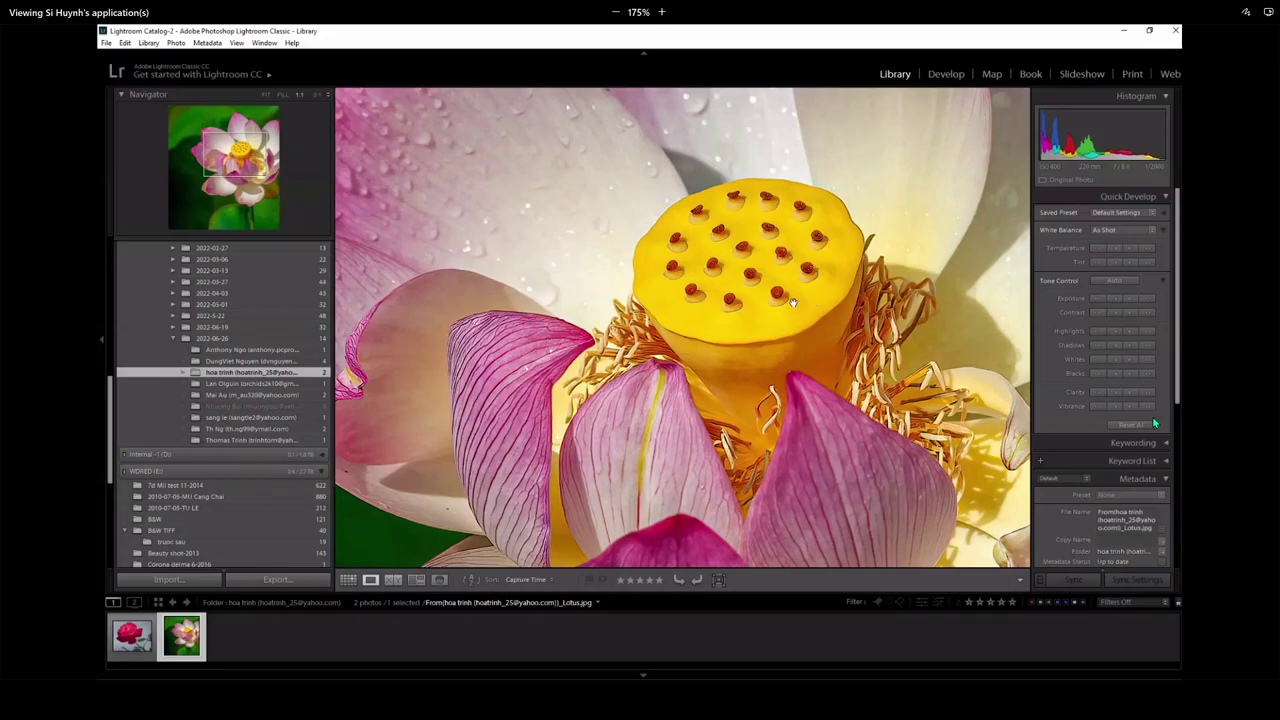
left_click(791, 302)
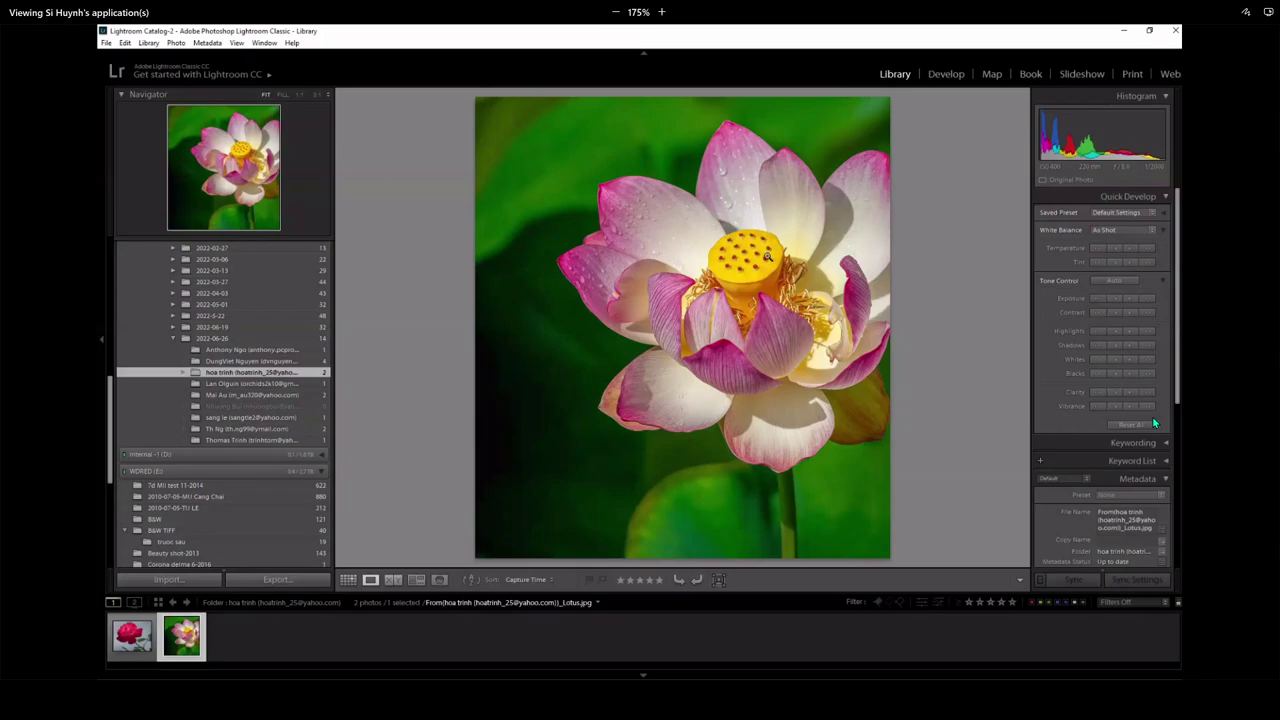
left_click(767, 256)
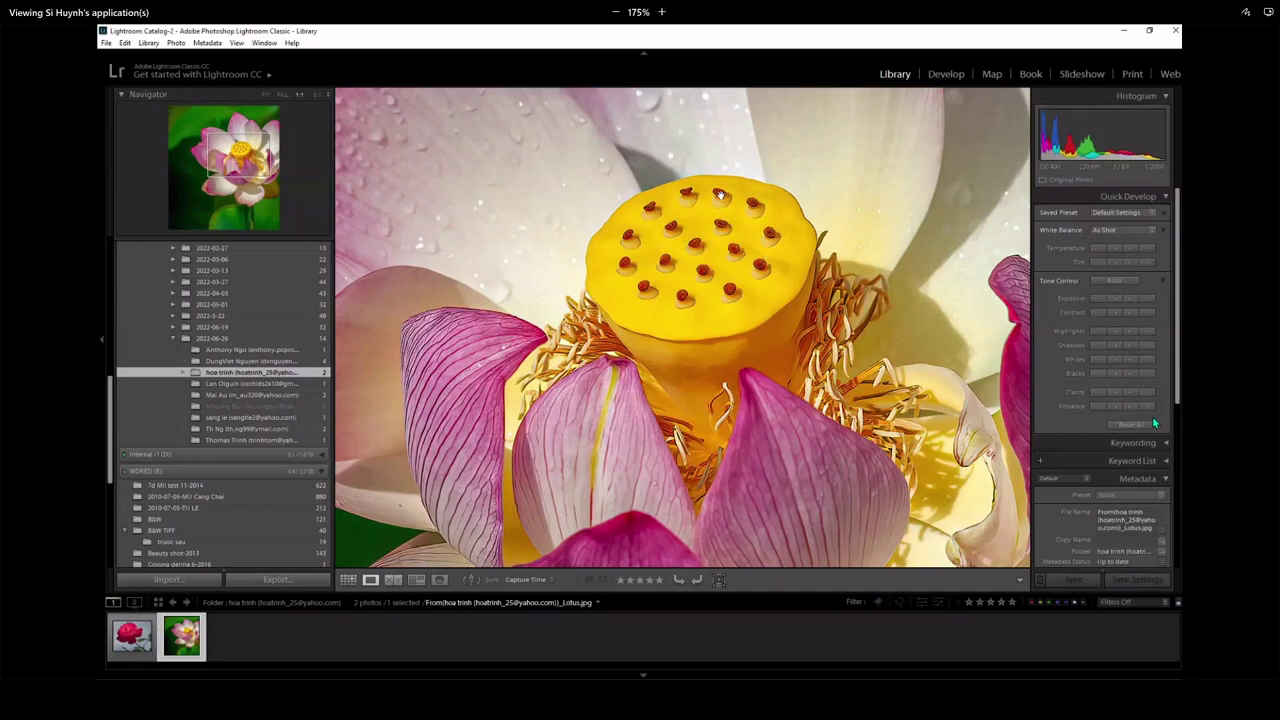
left_click(736, 291)
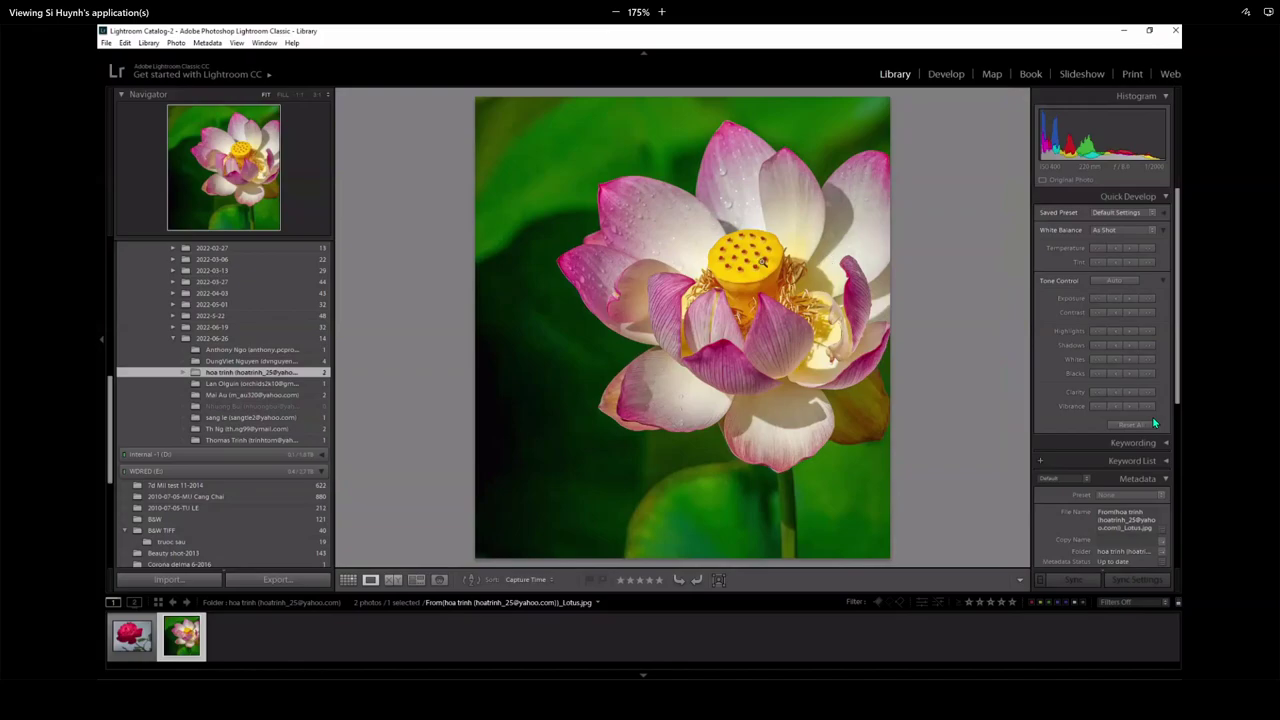
left_click(761, 262)
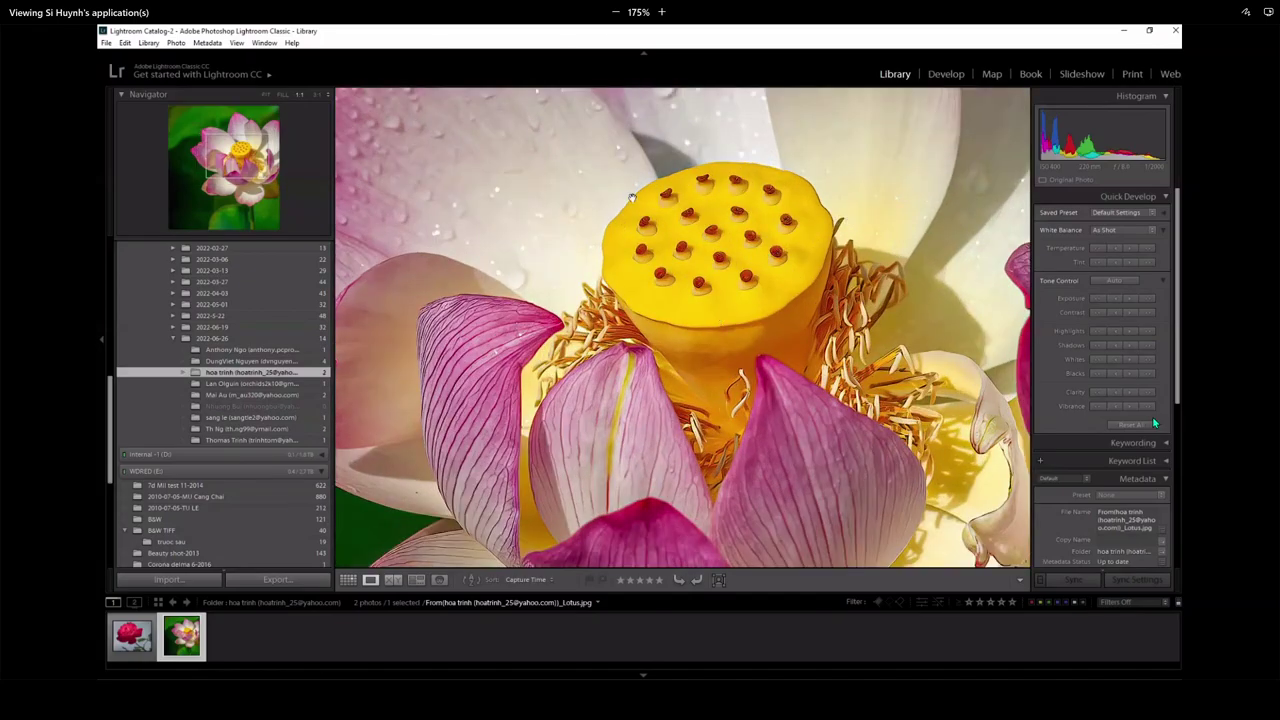
left_click(757, 294)
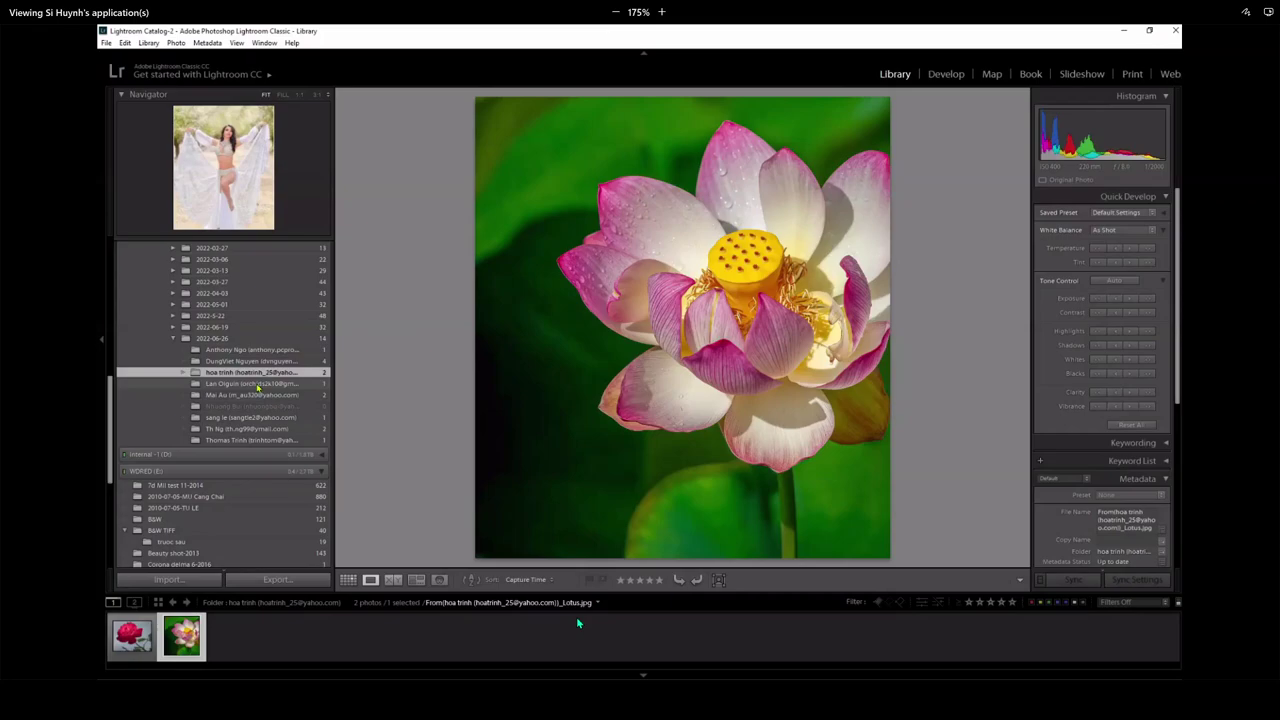
- View the photo of the dancer with the white veil at 1:1, and open the following subfolder with the lotus seed pod photo
left_click(252, 384)
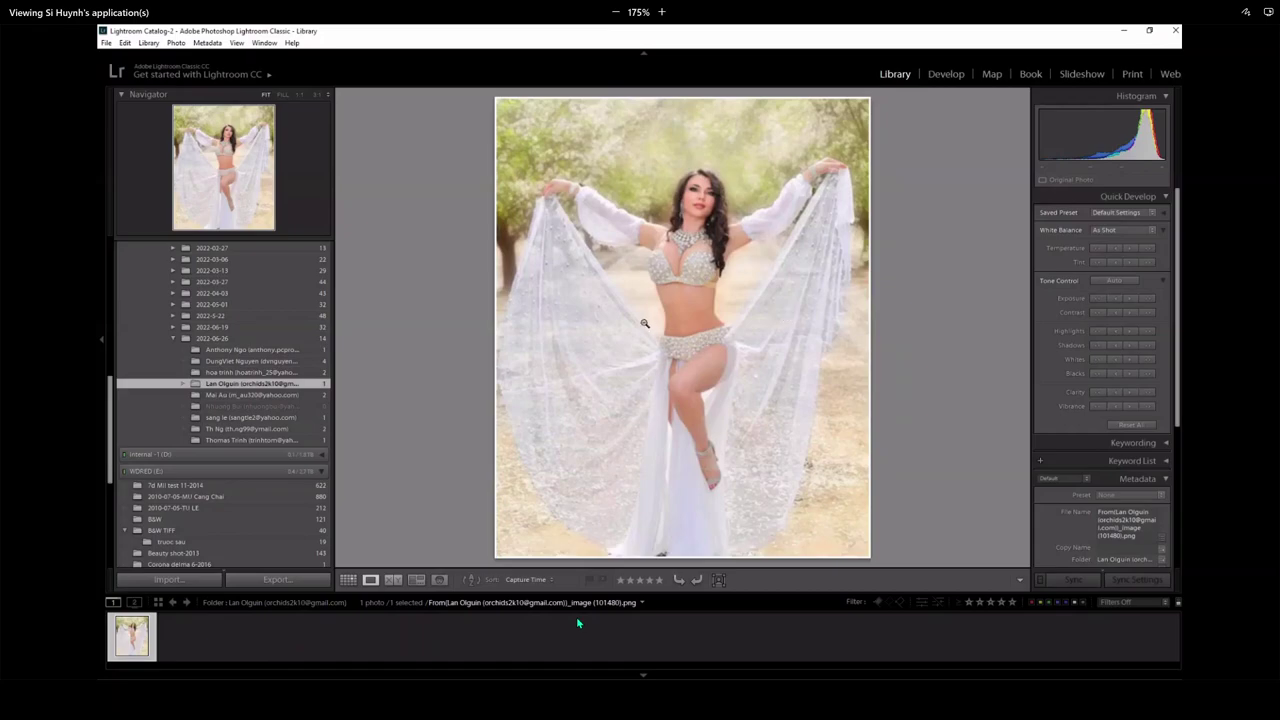
left_click(698, 226)
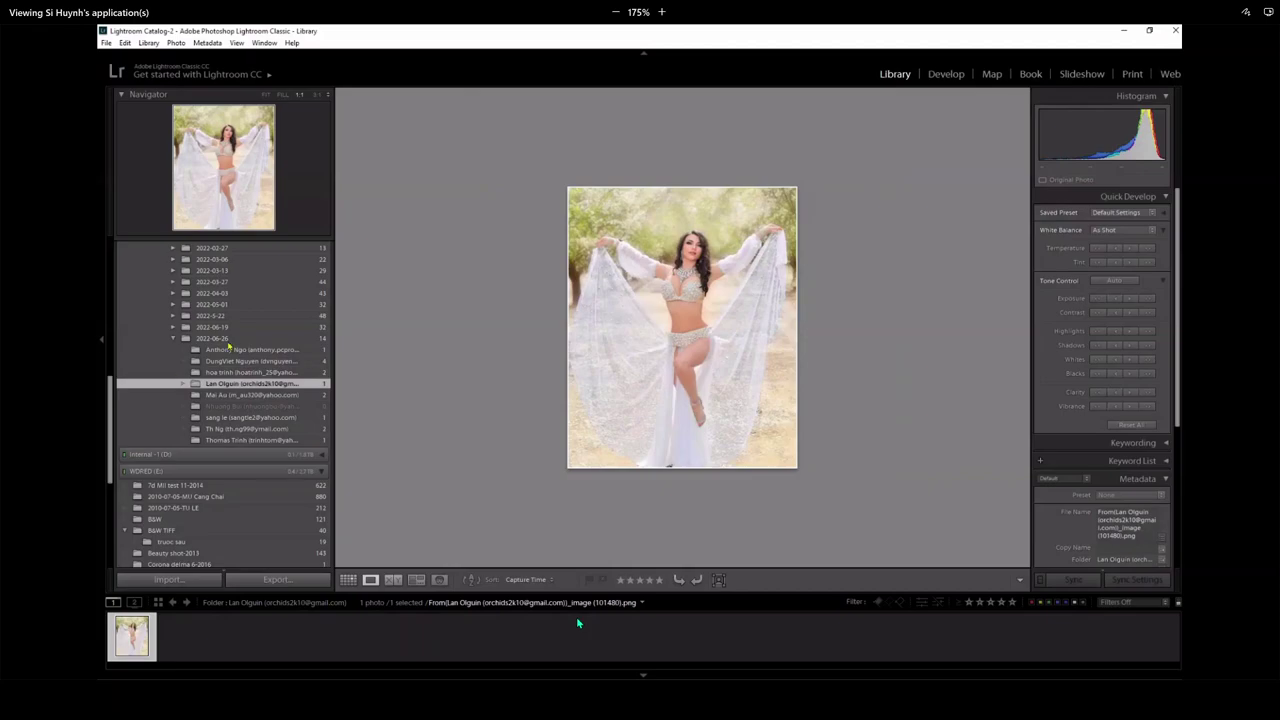
left_click(160, 396)
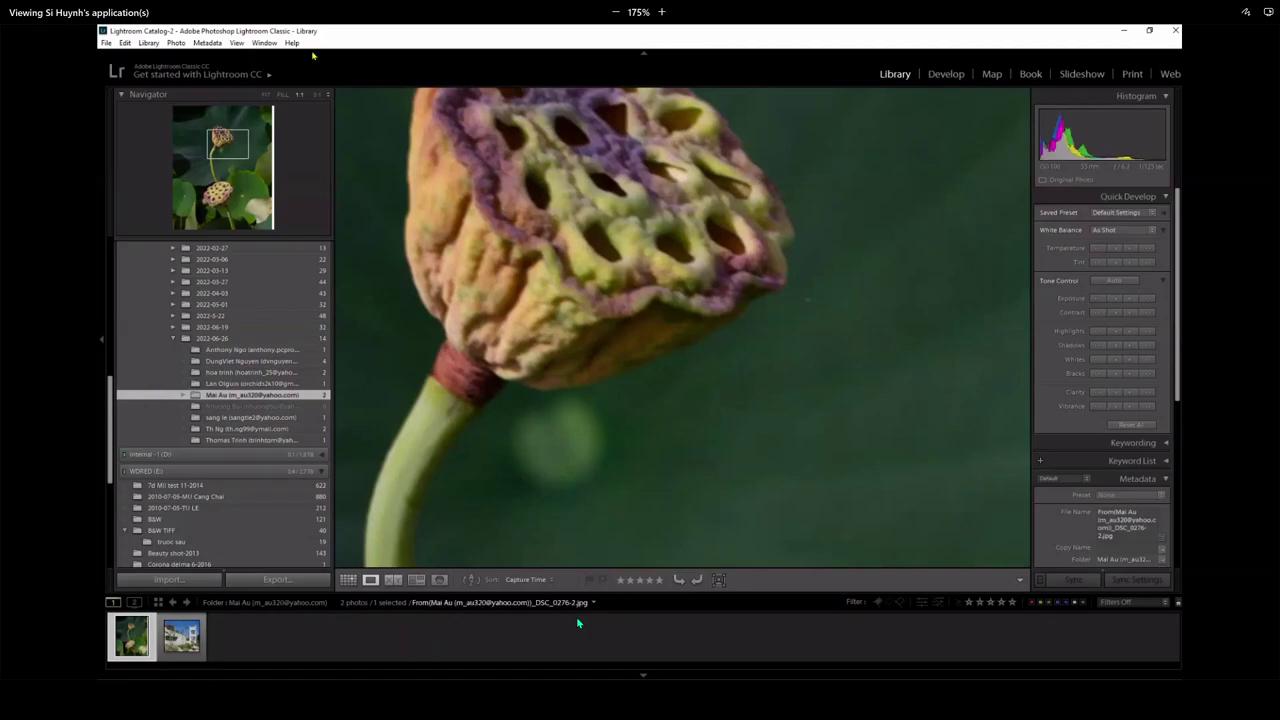
- Inspect the upper lotus seed pod and its curved stem at 1:1, alternating with the whole photo
left_click(266, 95)
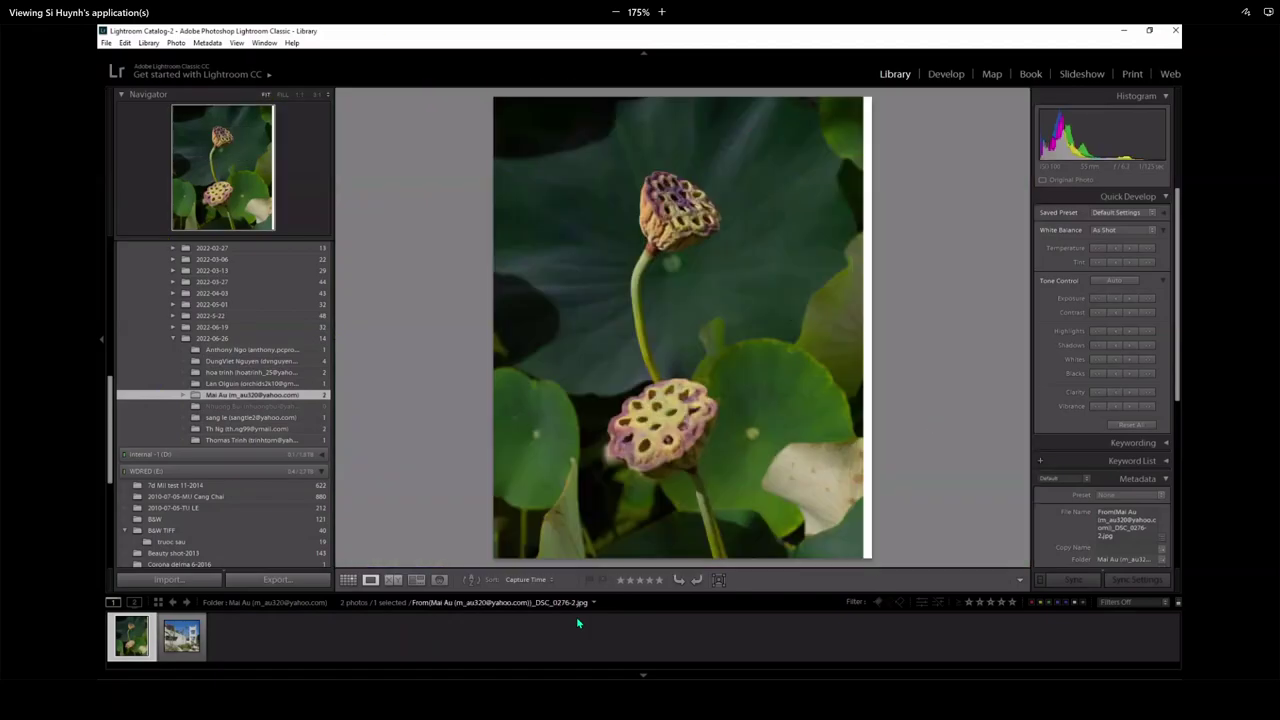
left_click(651, 418)
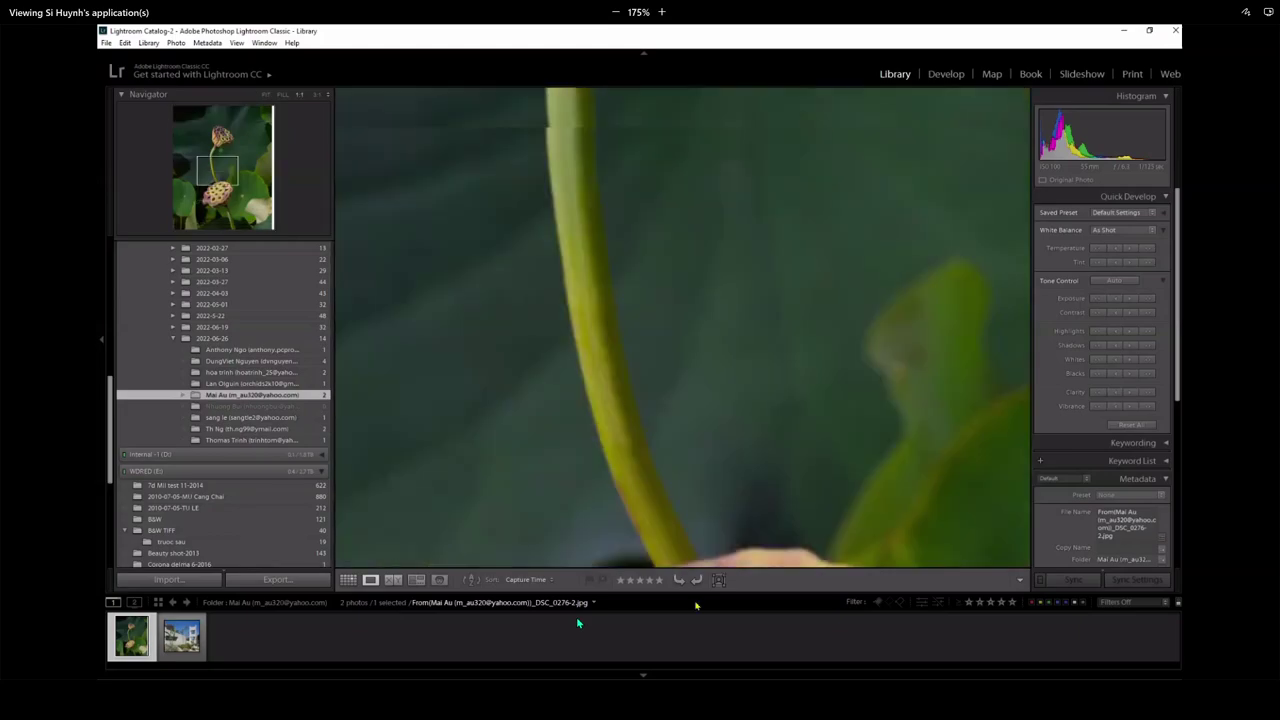
left_click(671, 177)
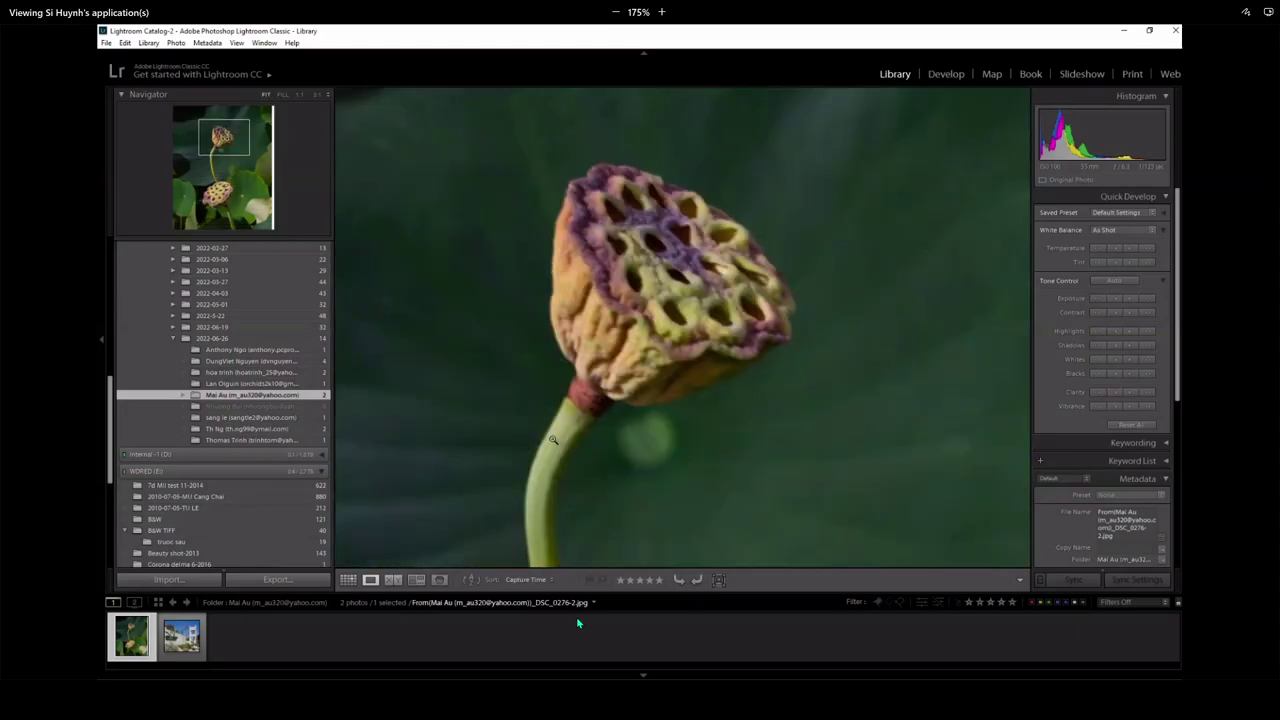
left_click(552, 440)
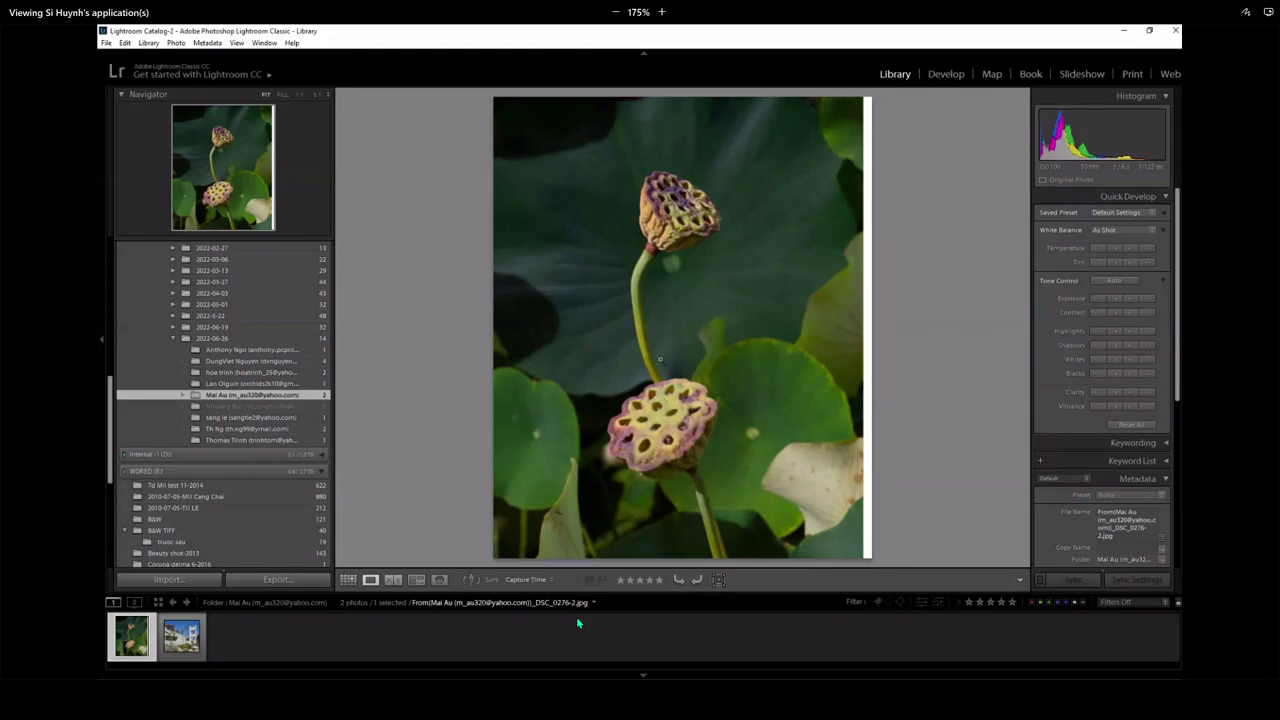
left_click(682, 212)
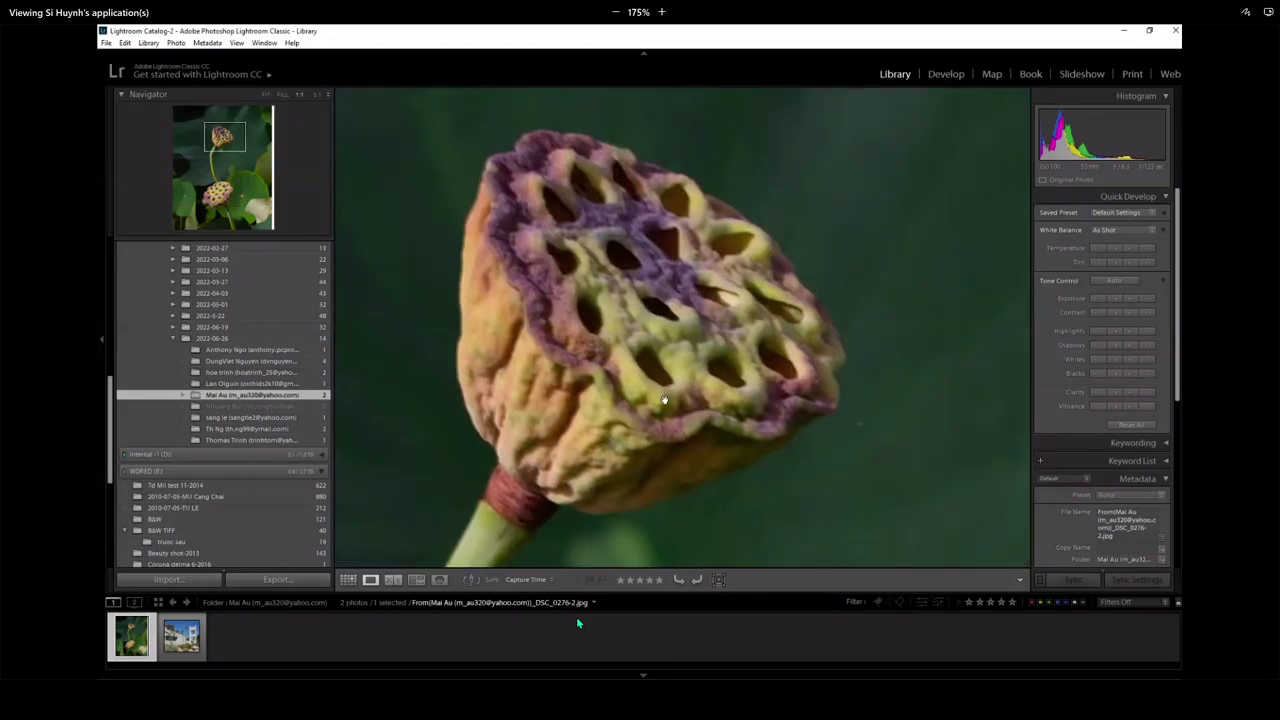
left_click_drag(723, 236, 696, 419)
left_click(696, 419)
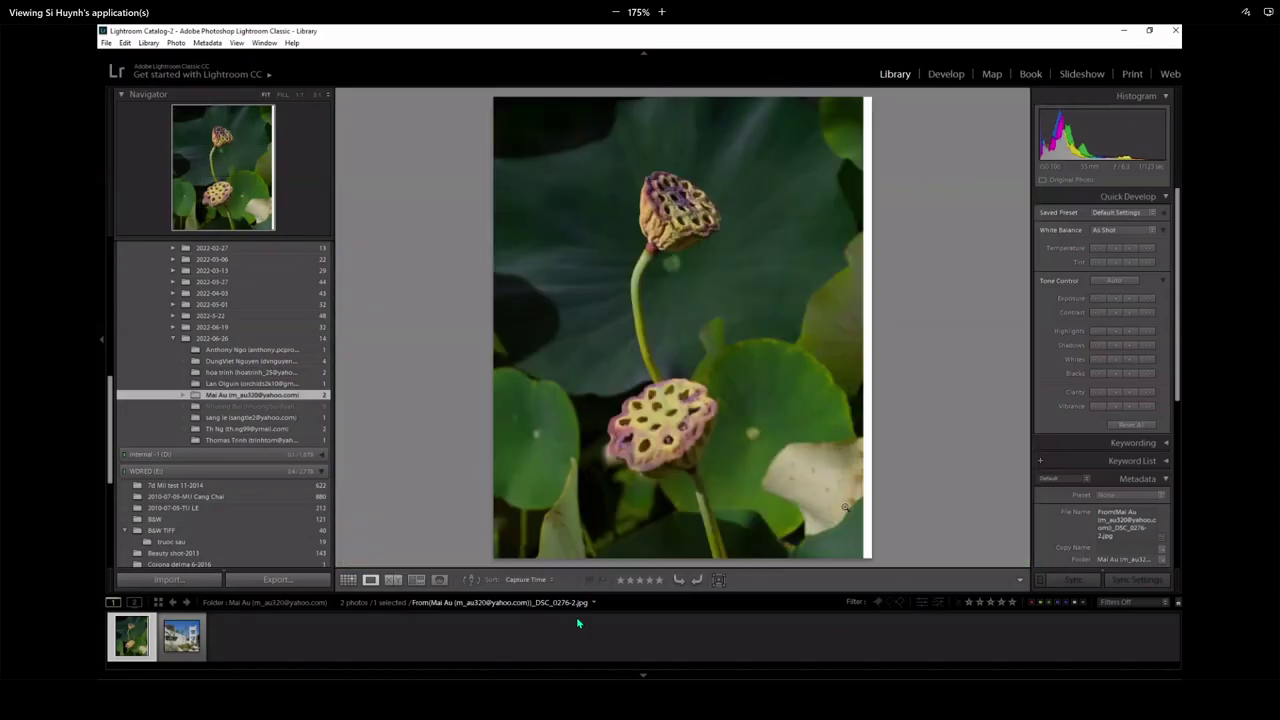
- Inspect the pale leaf beside the photo's white edge strip at 1:1, returning to the whole photo
left_click(841, 505)
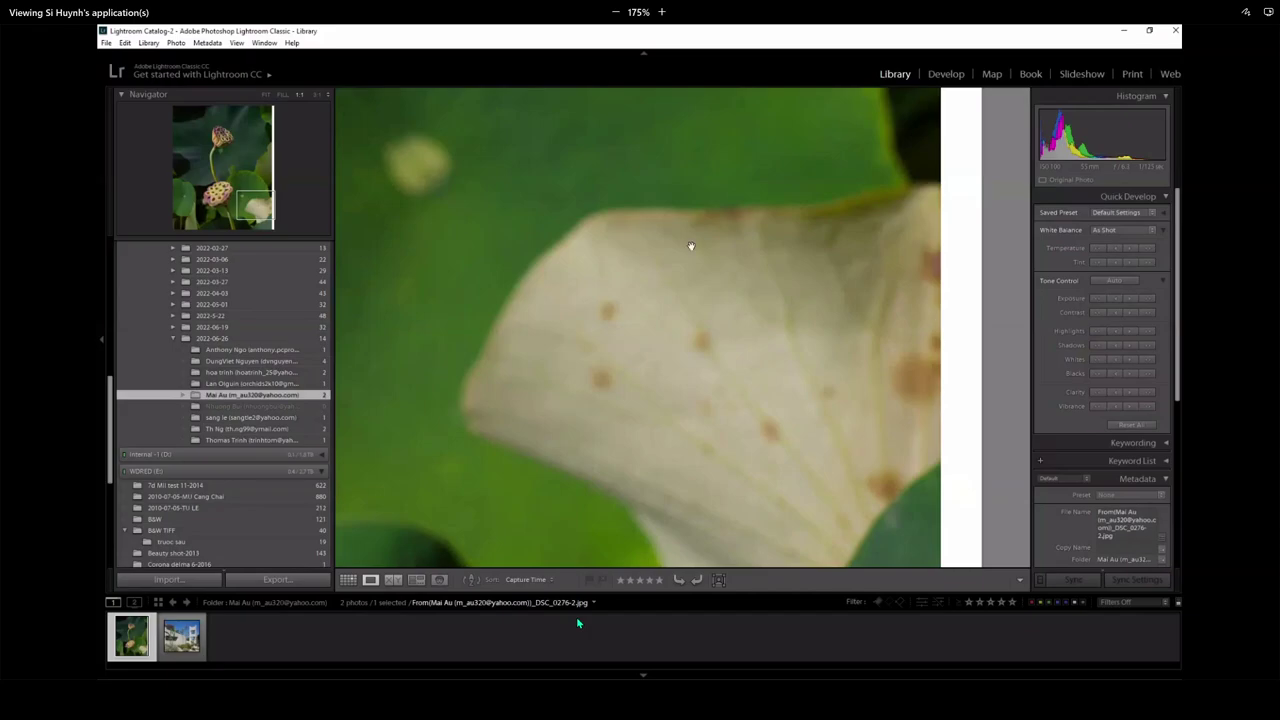
left_click(698, 410)
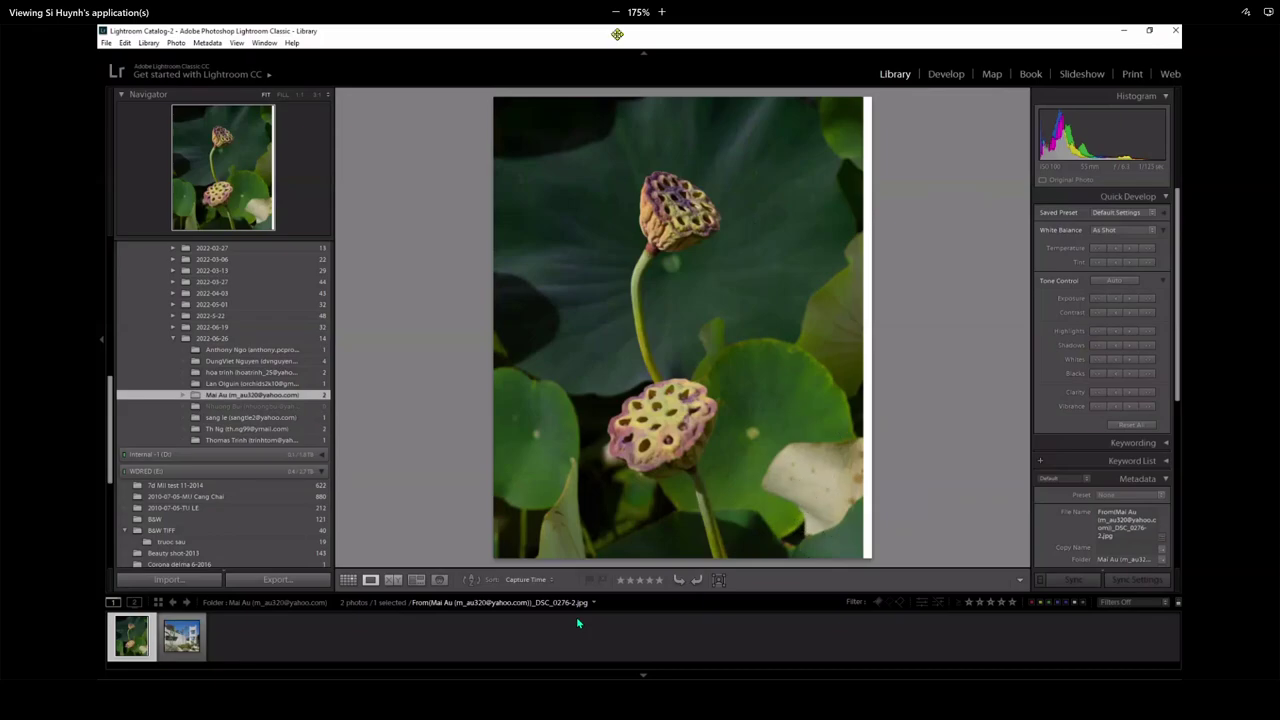
left_click(834, 481)
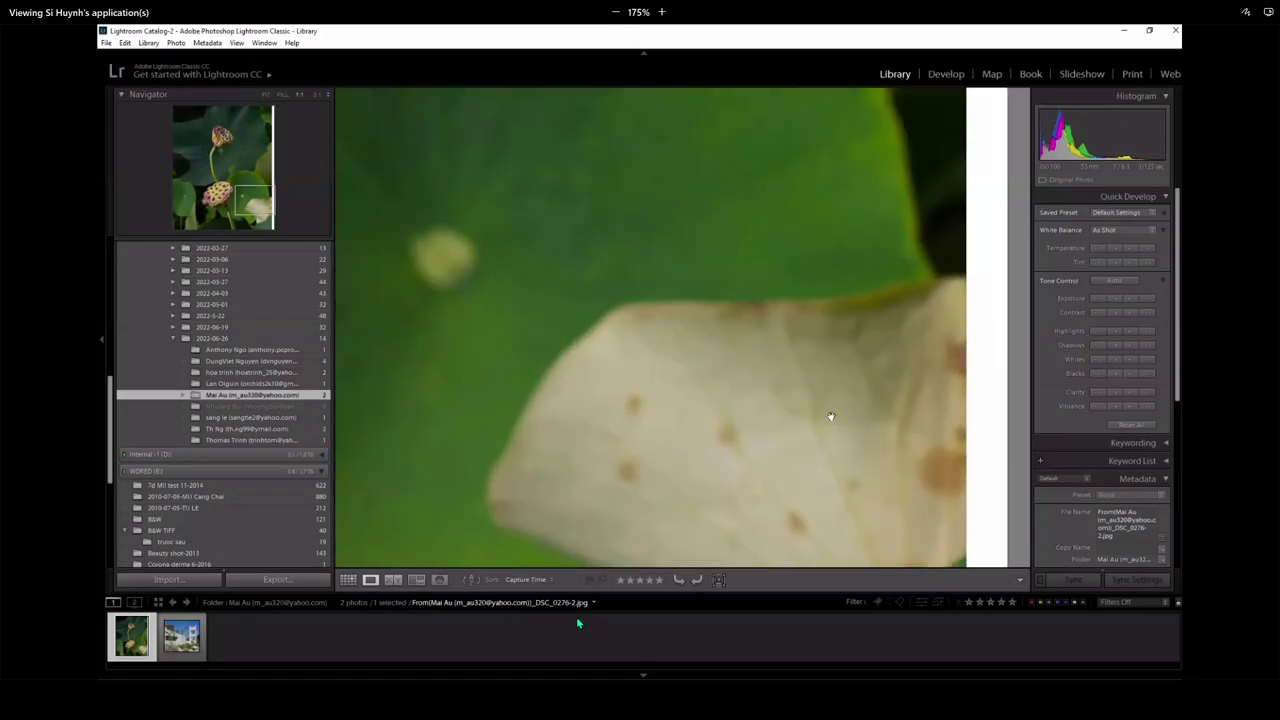
left_click(838, 506)
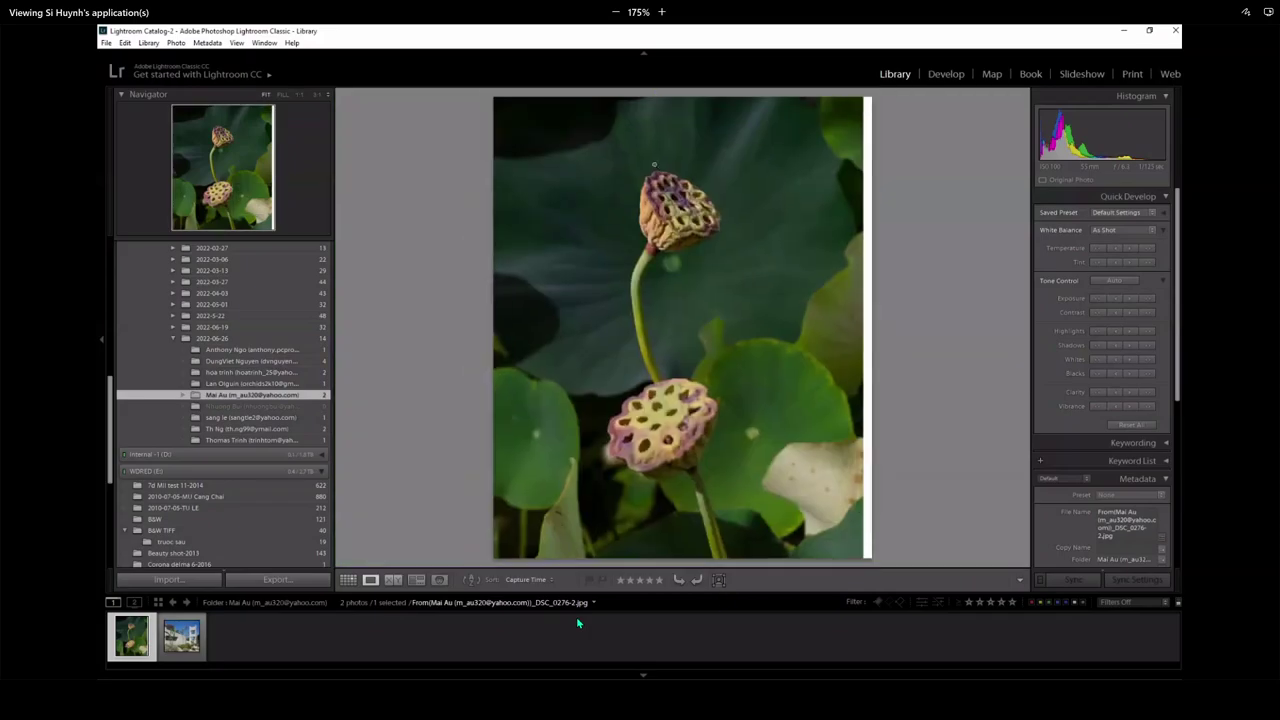
- Examine the lower seed pod and the stem at 1:1 with the camera settings overlay shown, returning to the whole photo
left_click(655, 438)
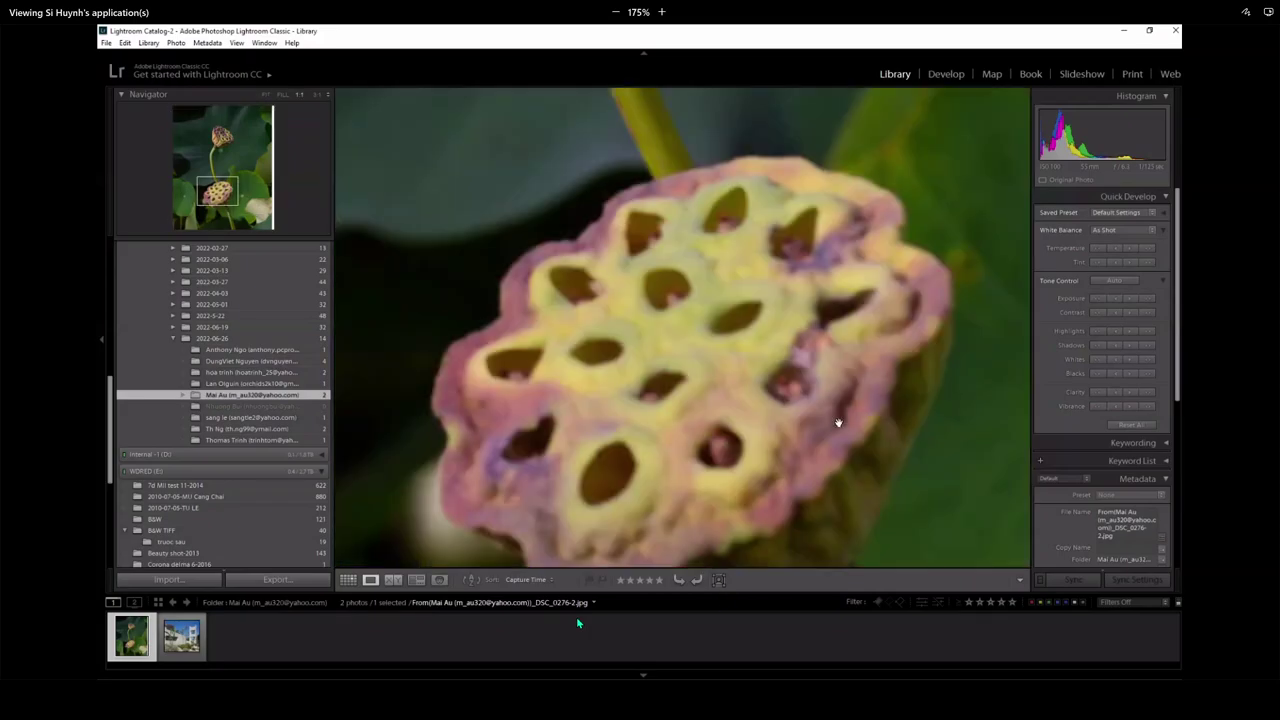
key("i")
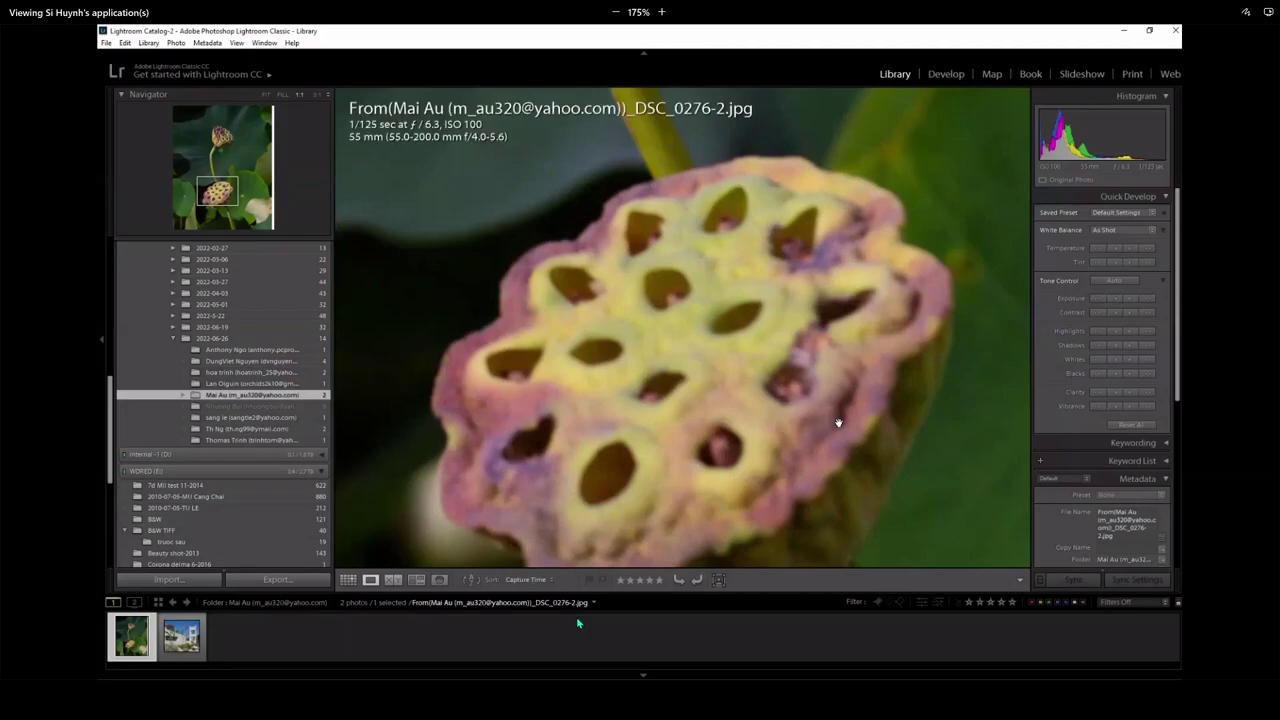
left_click(655, 356)
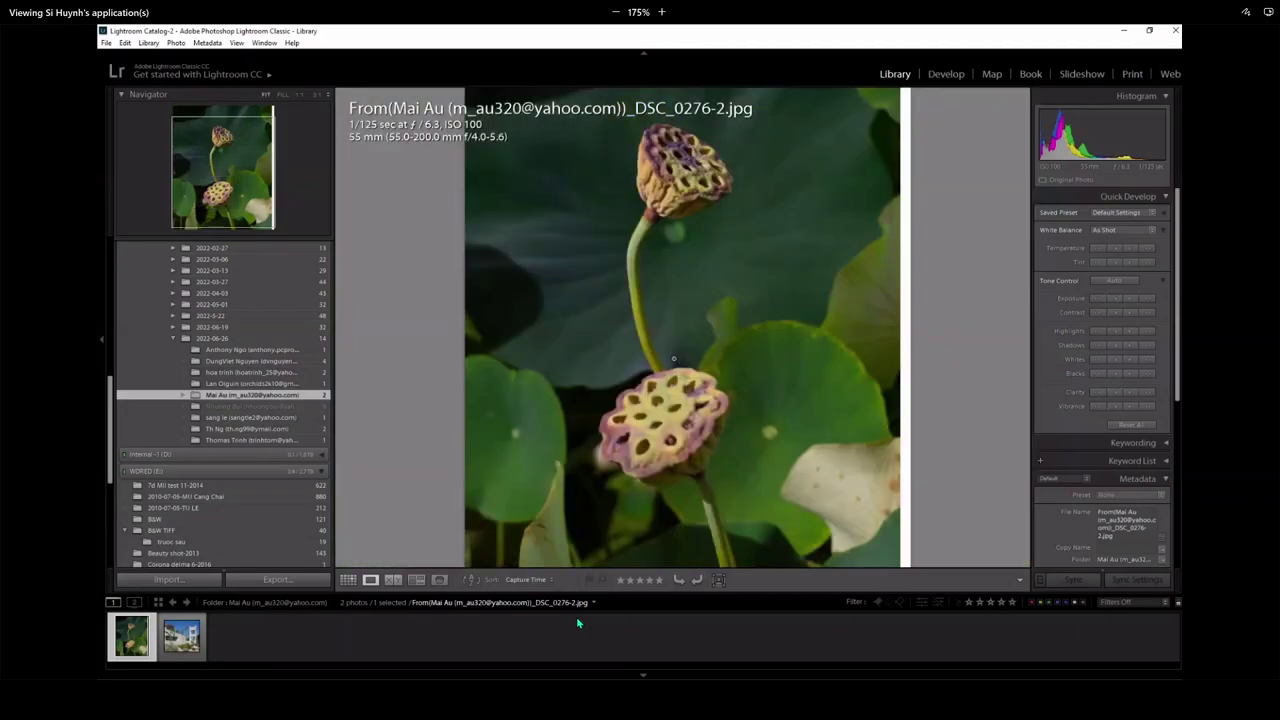
left_click(646, 286)
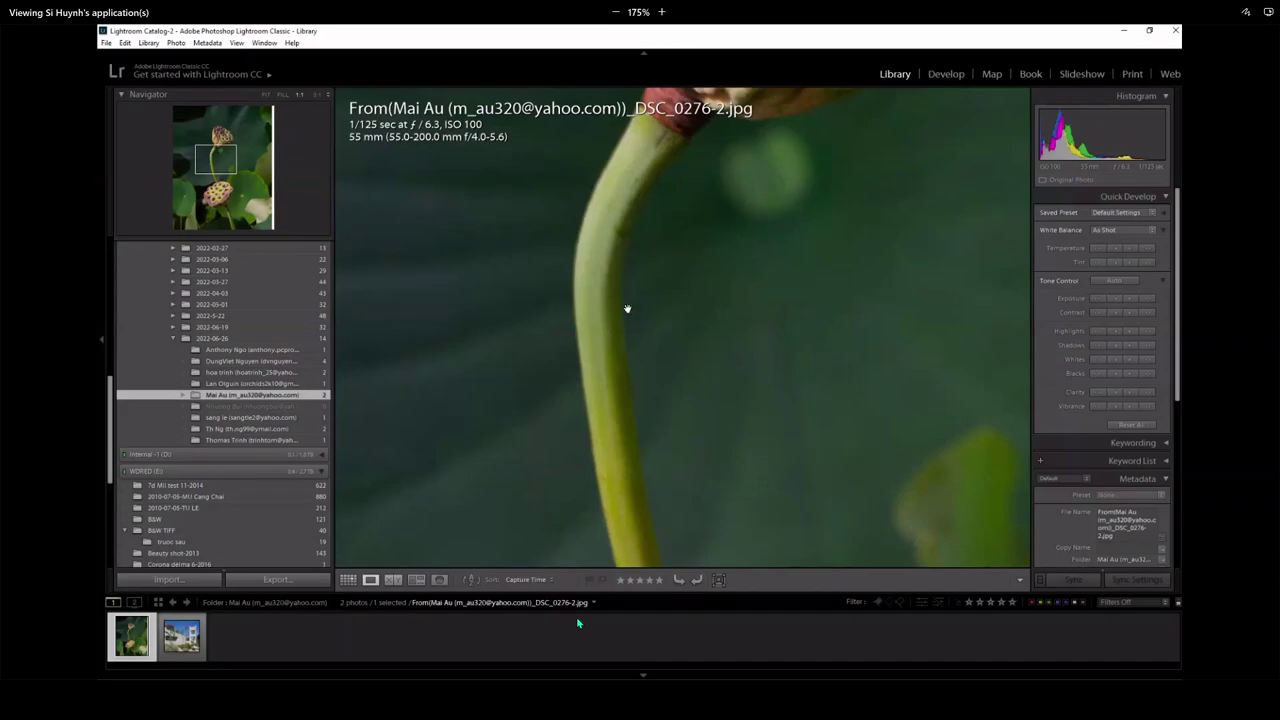
left_click(698, 381)
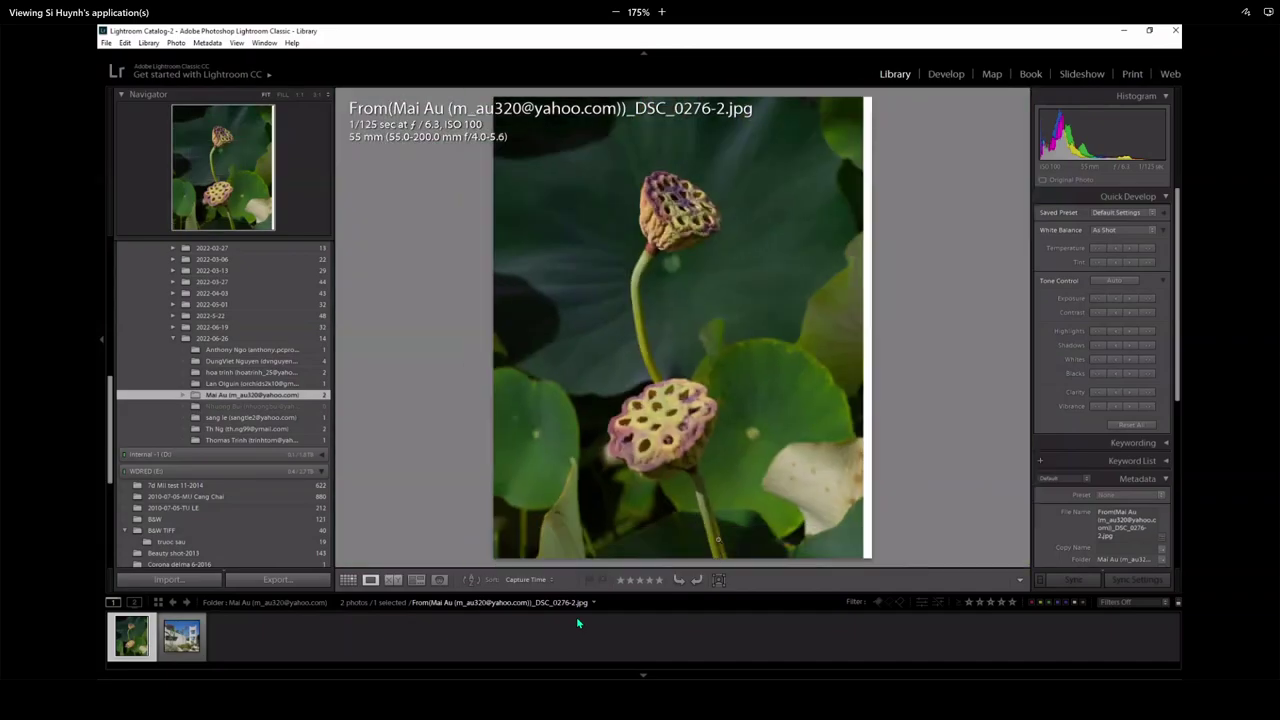
- Re-examine the upper seed pod's texture and the stem against the dark leaf at 1:1, returning to the whole photo
left_click(672, 184)
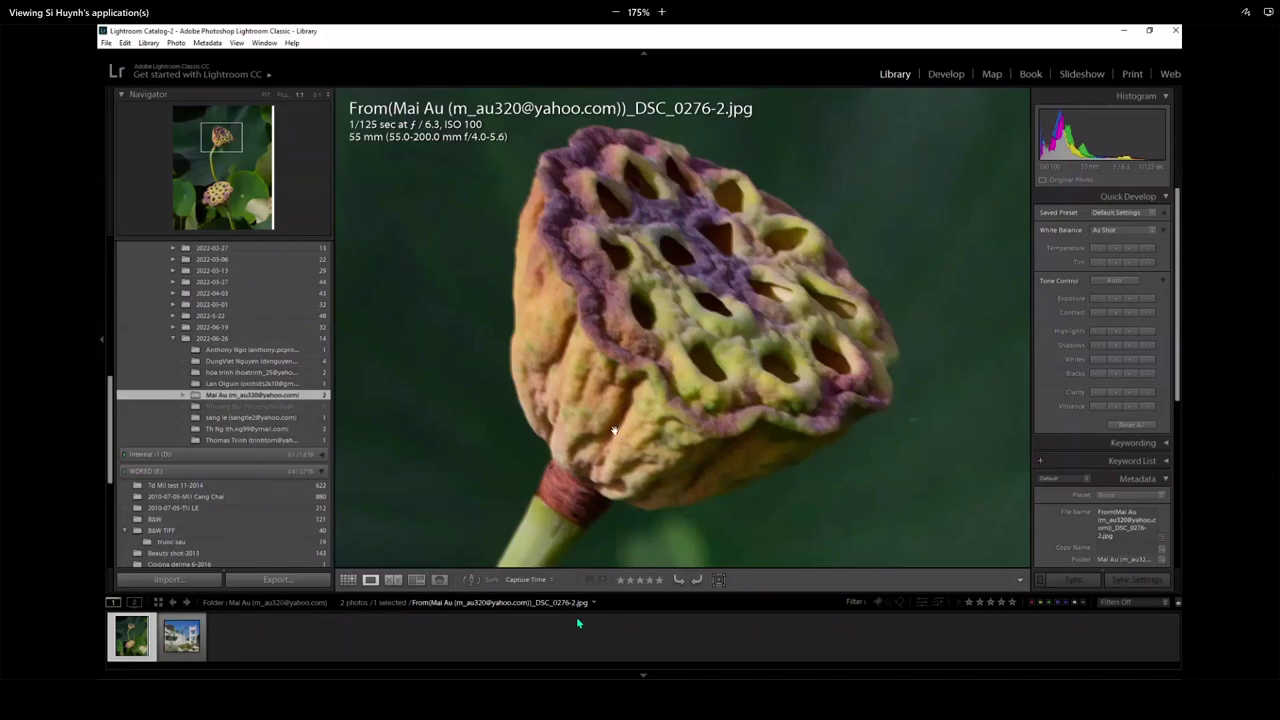
left_click(541, 484)
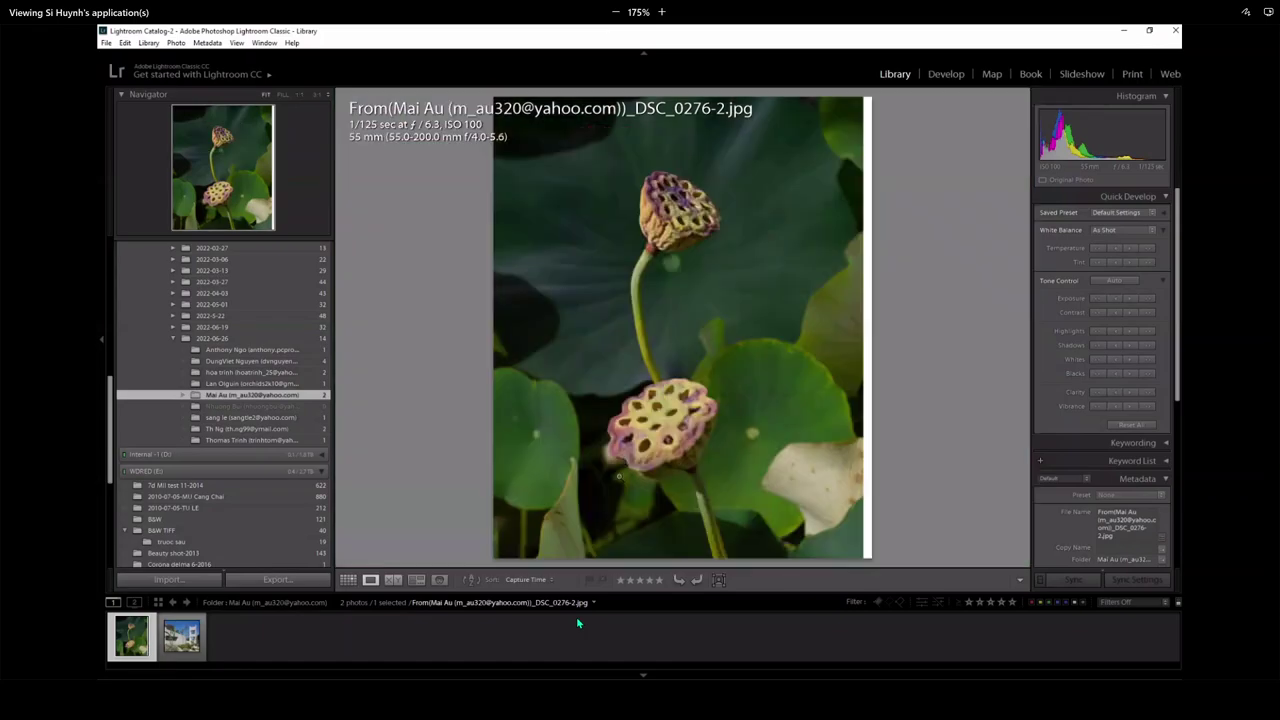
left_click(641, 318)
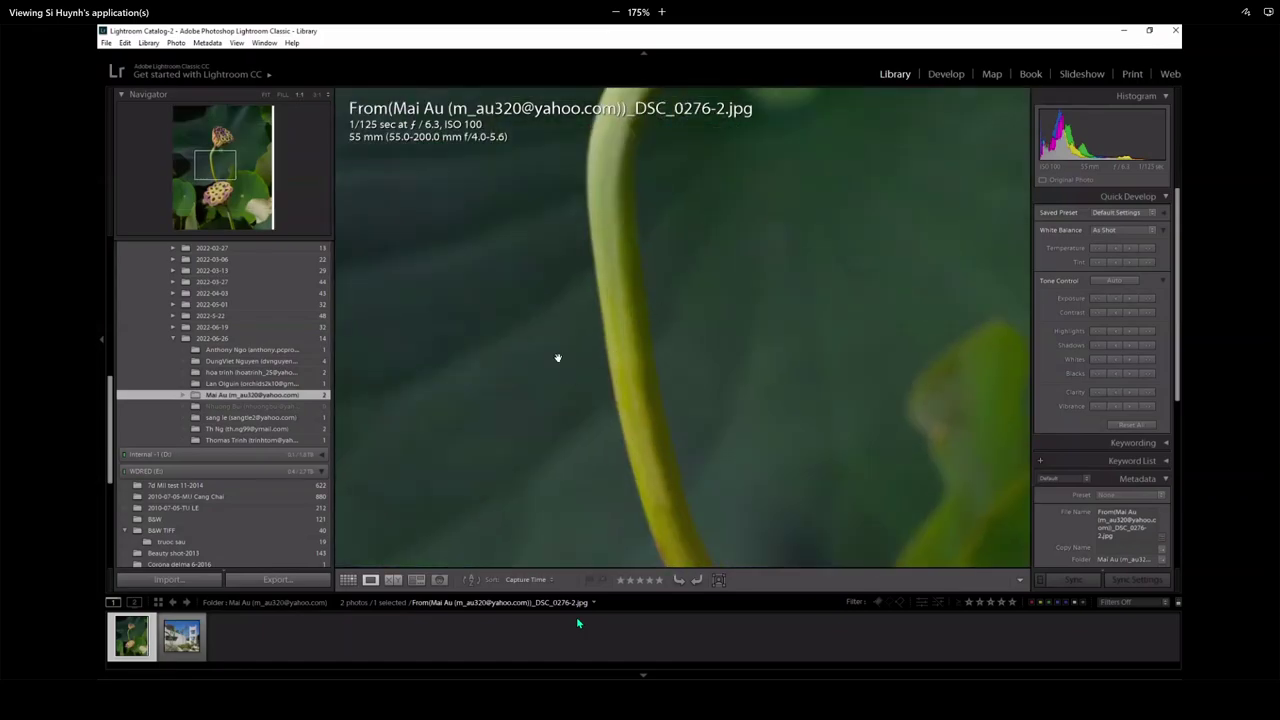
left_click_drag(631, 403, 646, 424)
left_click(646, 424)
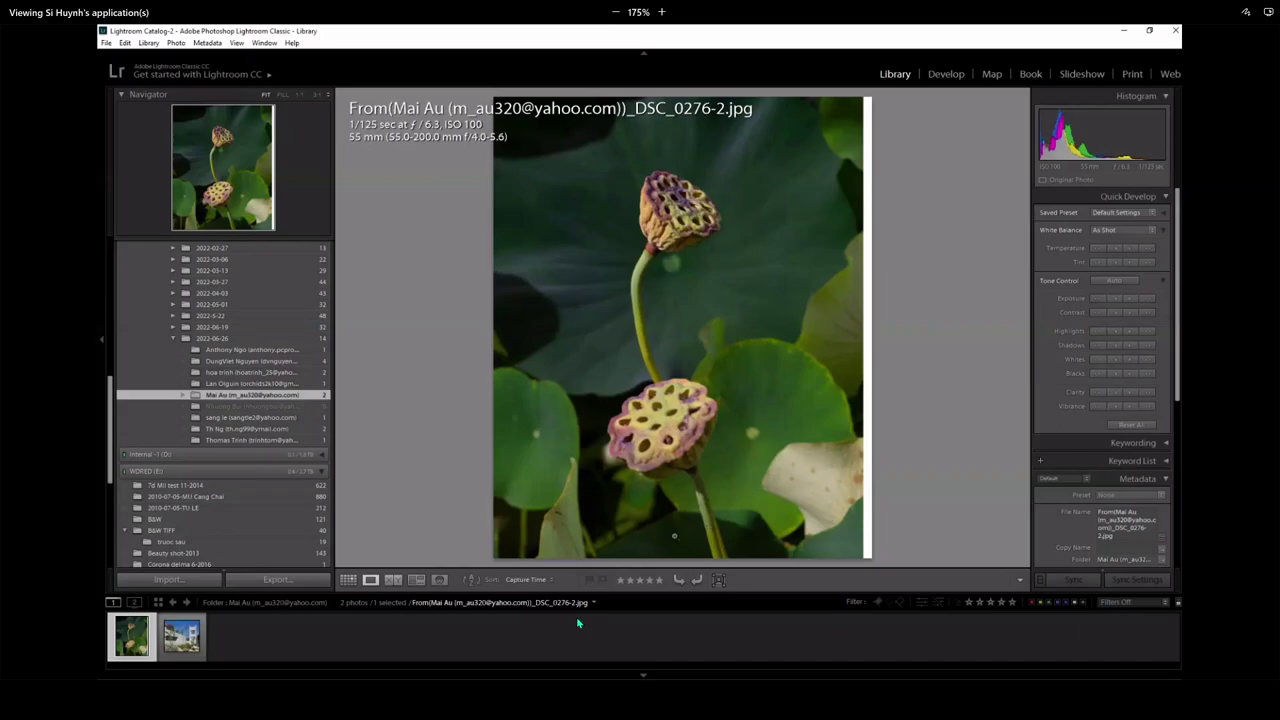
left_click(673, 197)
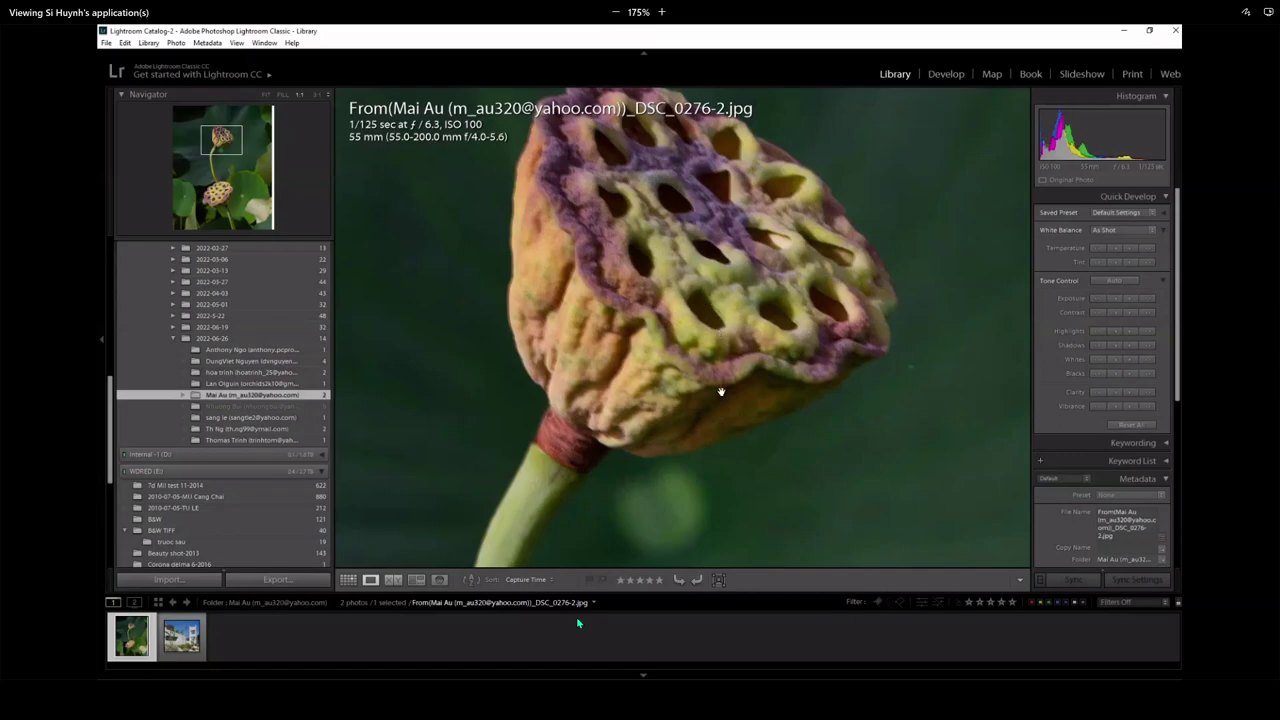
left_click(772, 352)
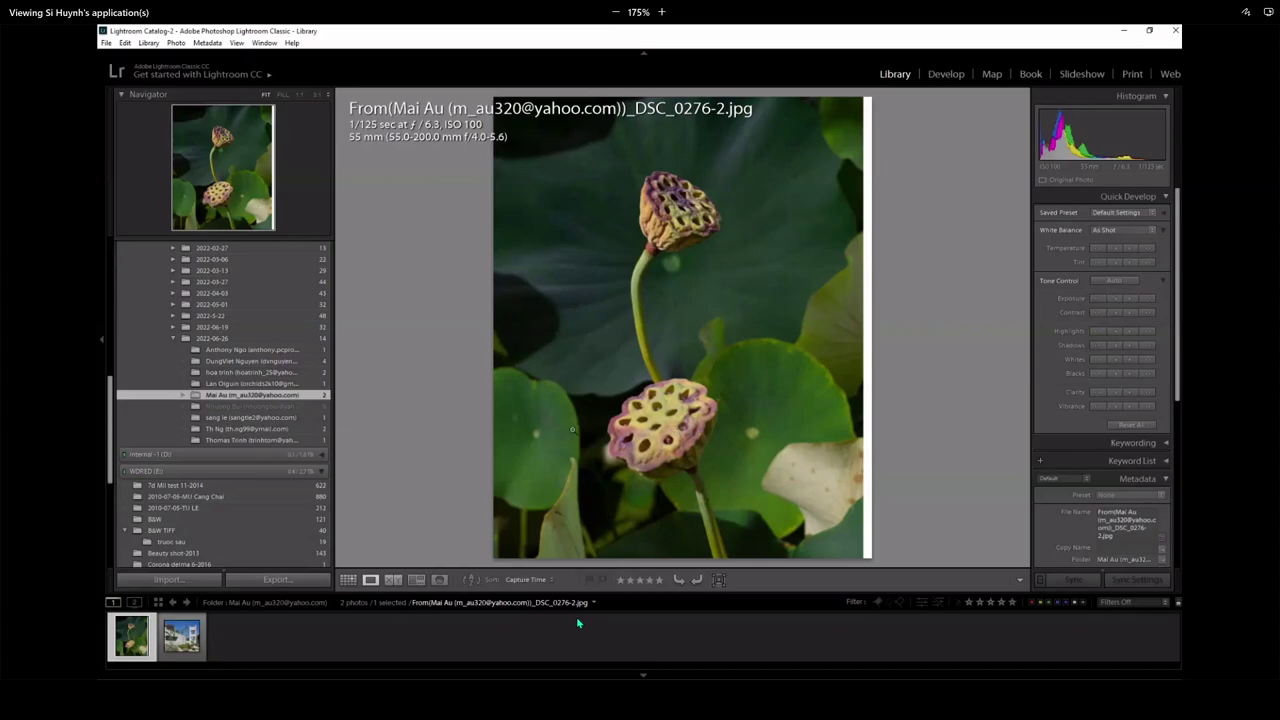
- View the cactus and bell tower photo briefly, and recheck the pale leaf in the lotus seed pod photo
left_click(171, 648)
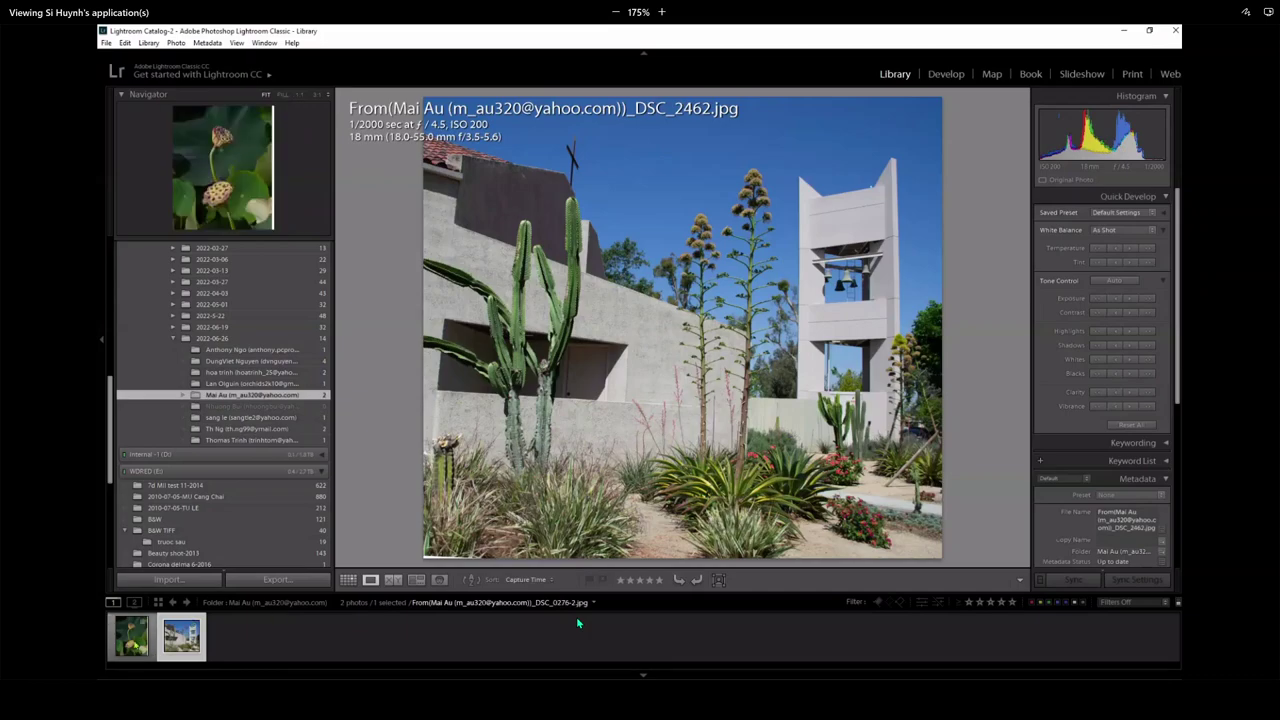
left_click(131, 636)
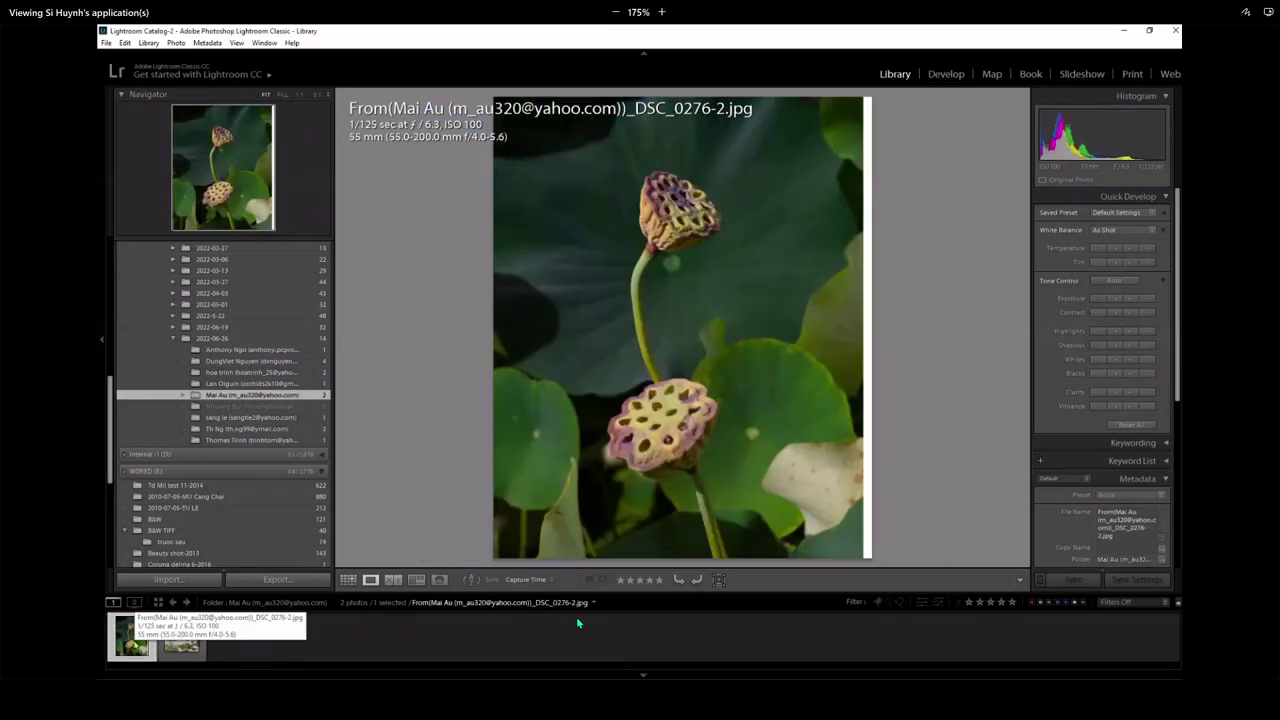
left_click(846, 499)
left_click(815, 517)
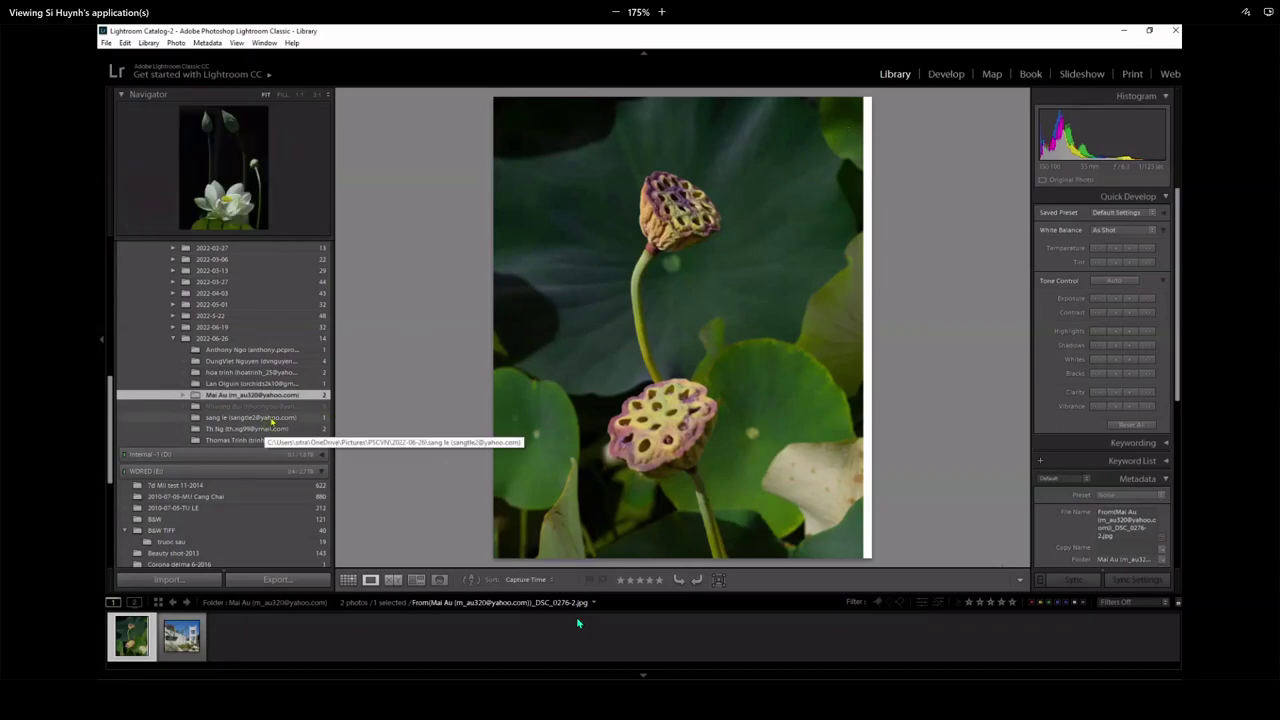
- Open the cactus and bell tower photo in Develop and crop it to a vertical frame of the tower and two agave stalks
left_click(180, 636)
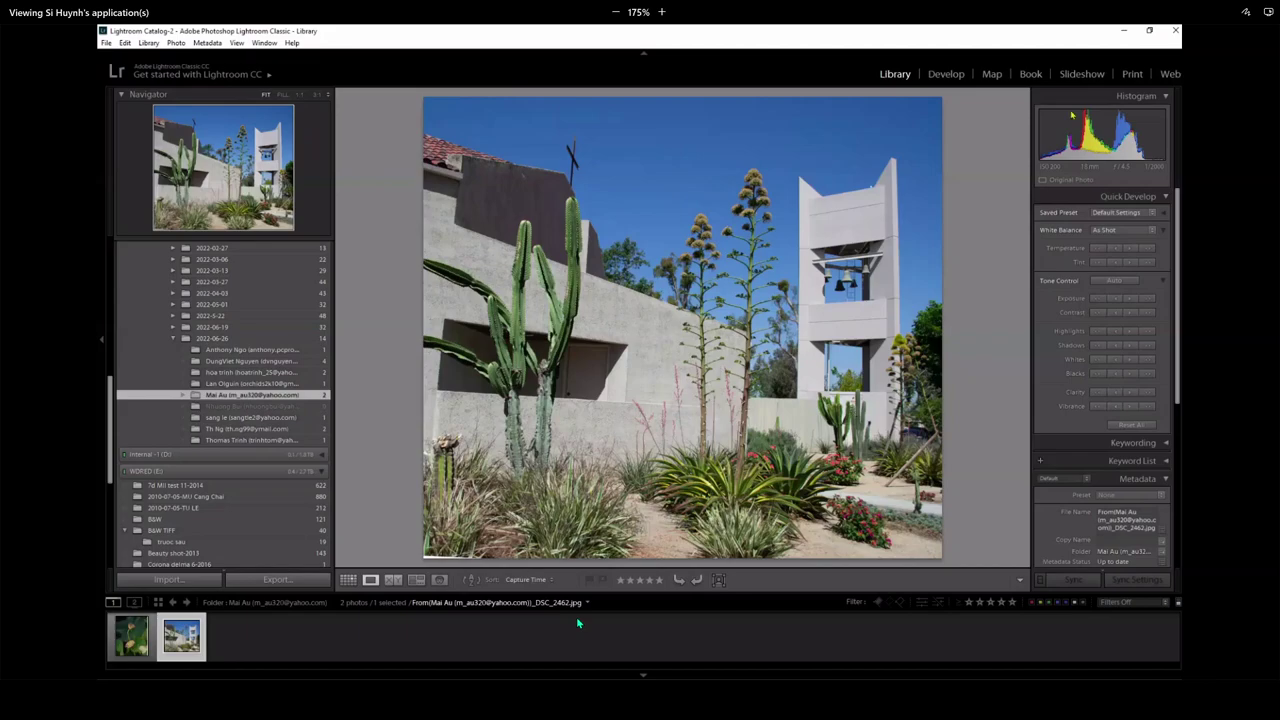
key("d")
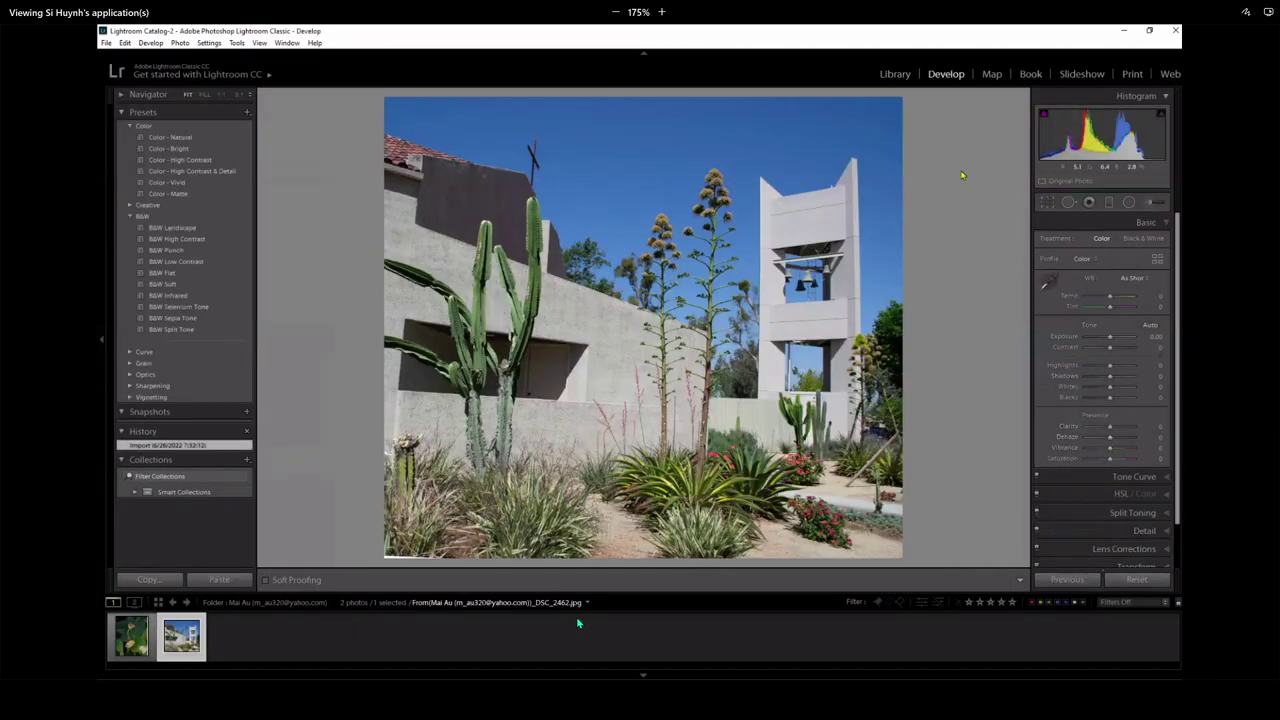
key("r")
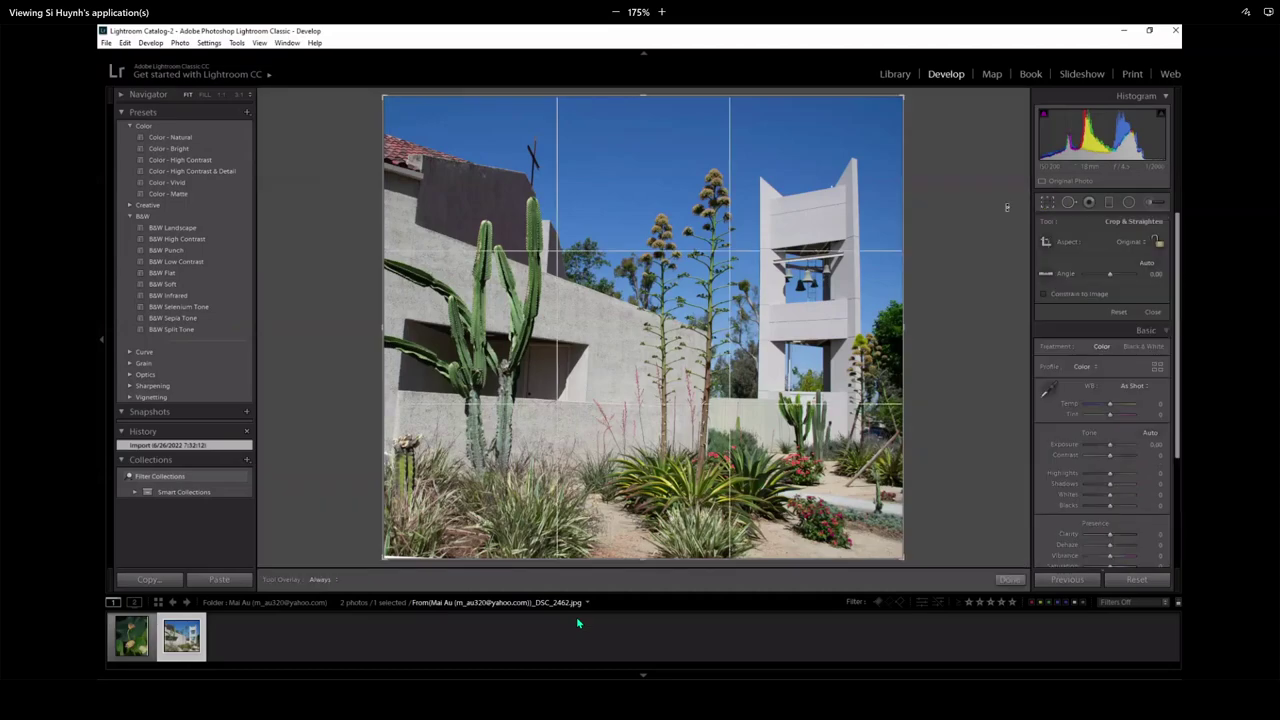
left_click_drag(386, 328, 497, 307)
left_click_drag(654, 101, 699, 413)
key("Return")
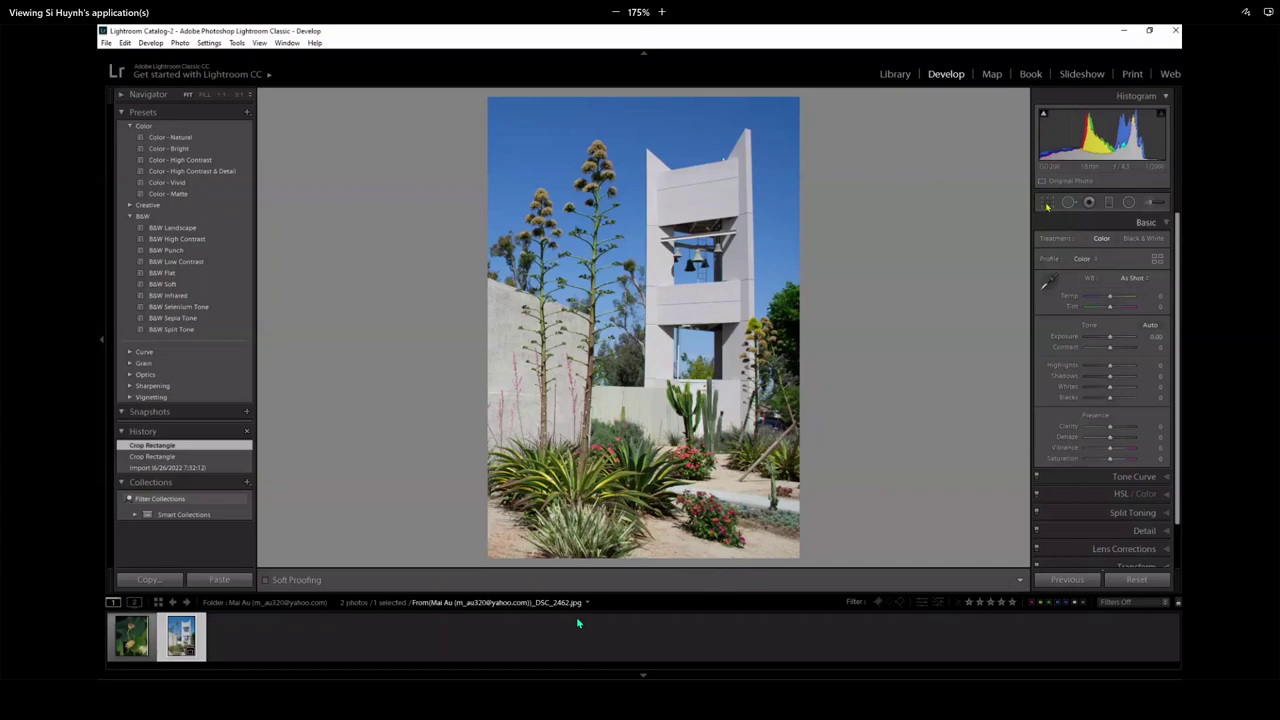
- Tighten the crop to a nearly square frame around the bell tower and agave stalks, cutting off the garden foreground
key("r")
left_click_drag(641, 545, 619, 435)
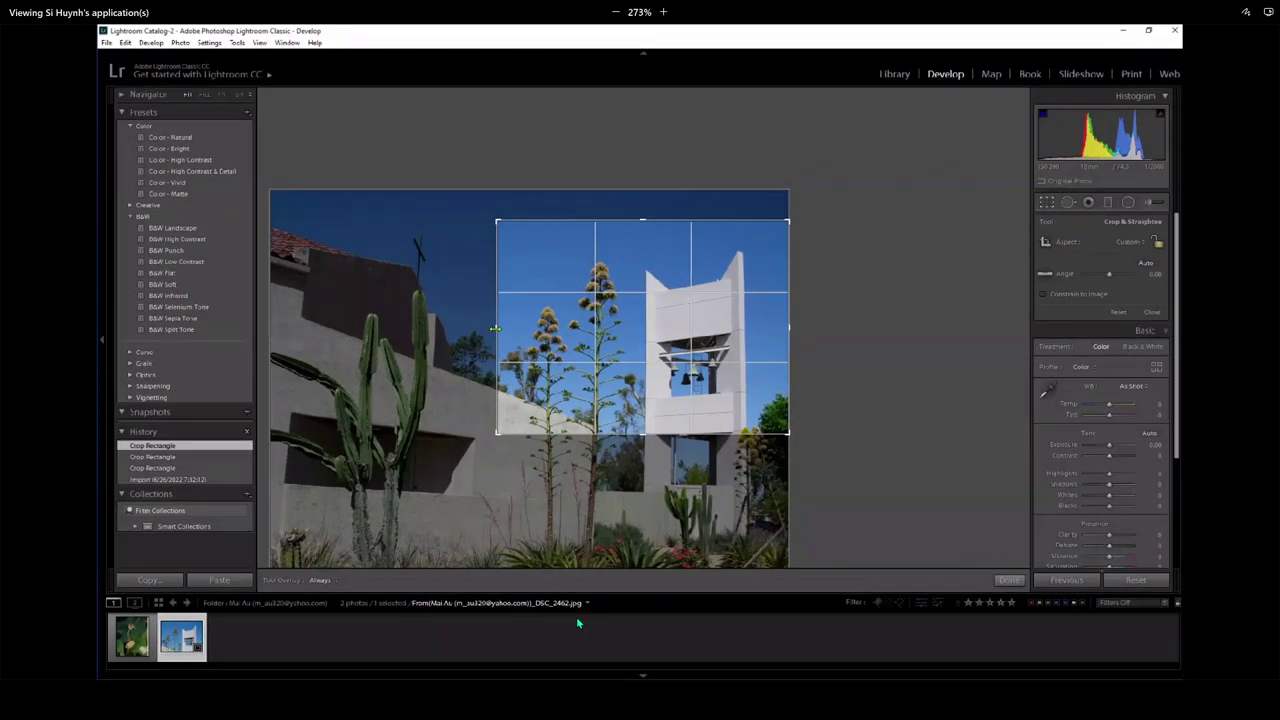
left_click_drag(640, 218, 640, 238)
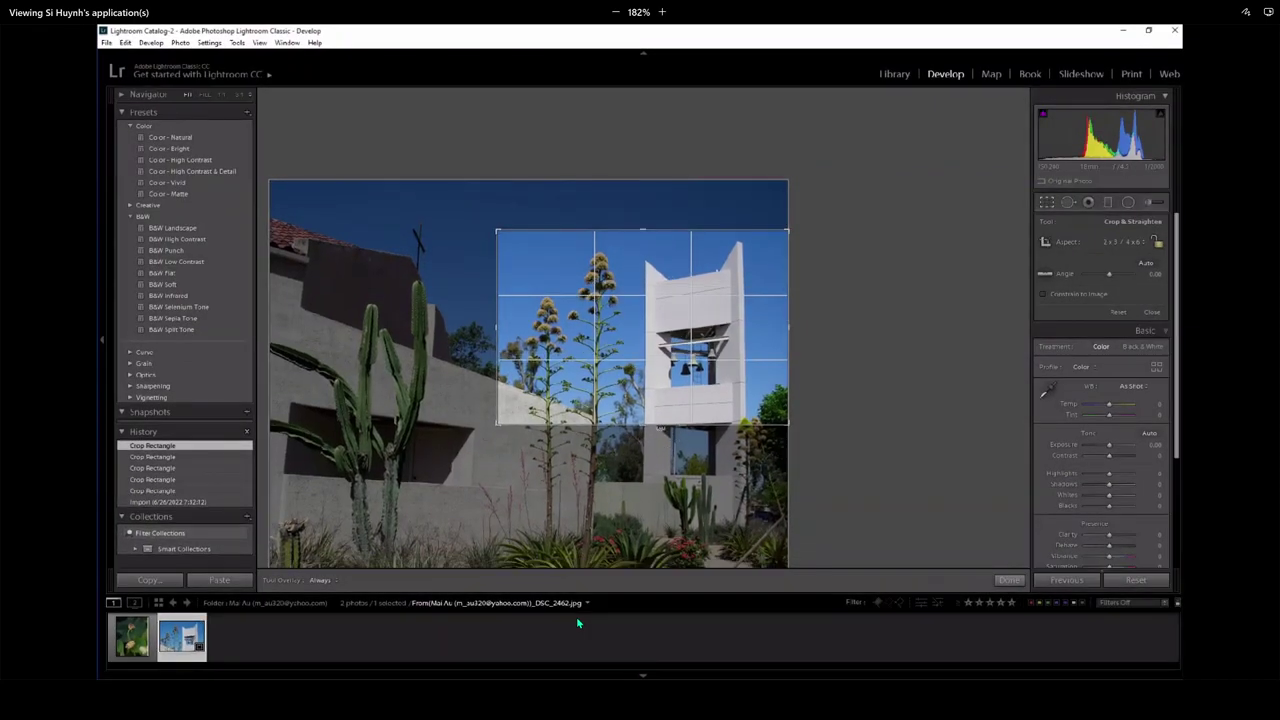
left_click_drag(636, 425, 636, 462)
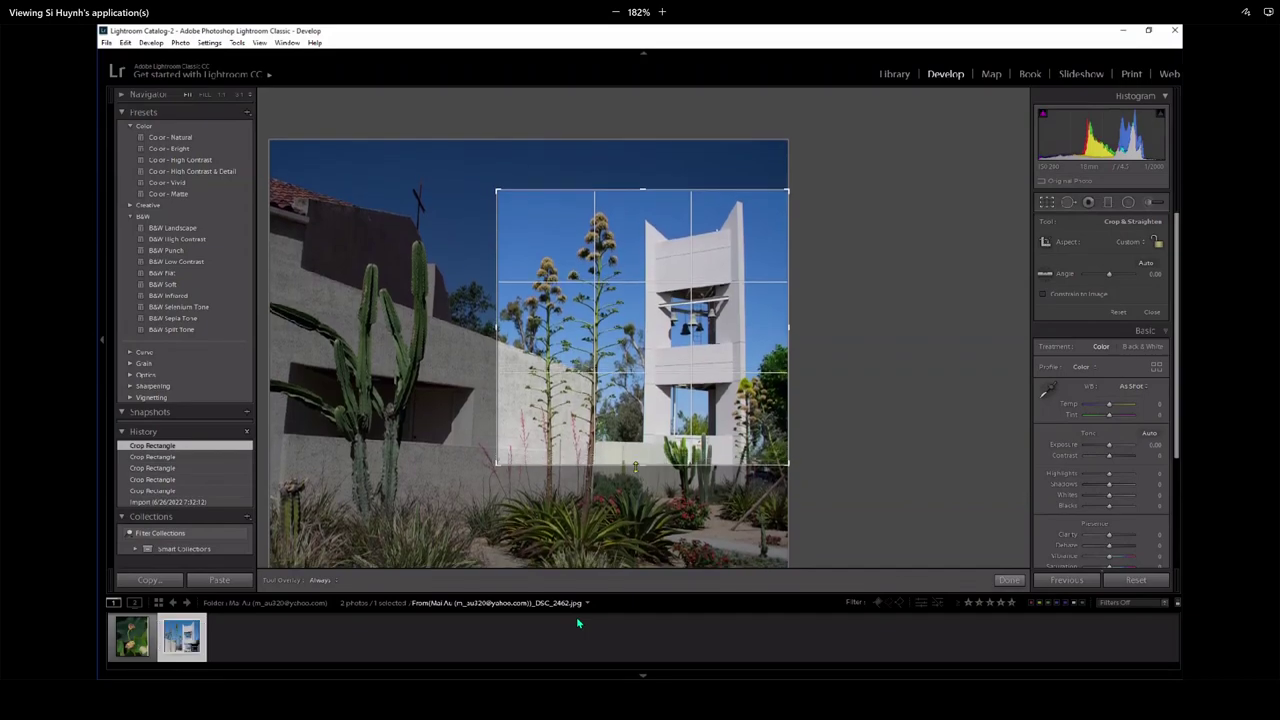
left_click_drag(791, 327, 786, 327)
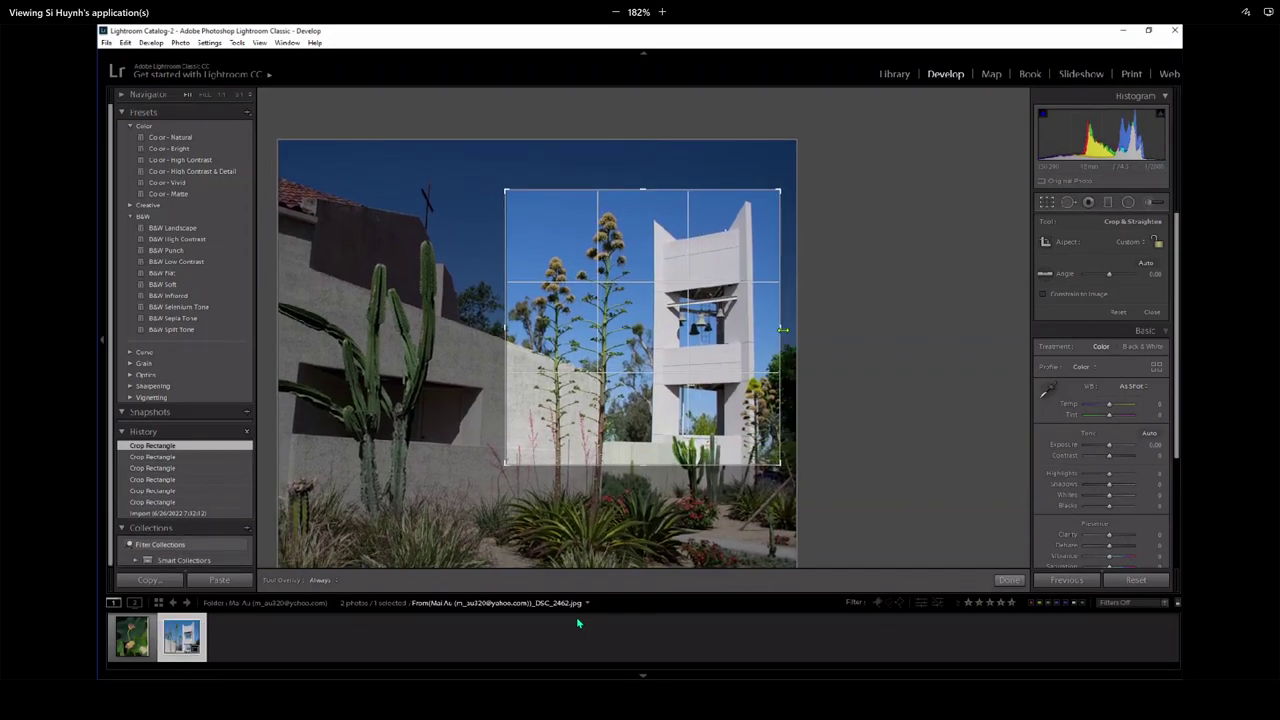
left_click(1009, 580)
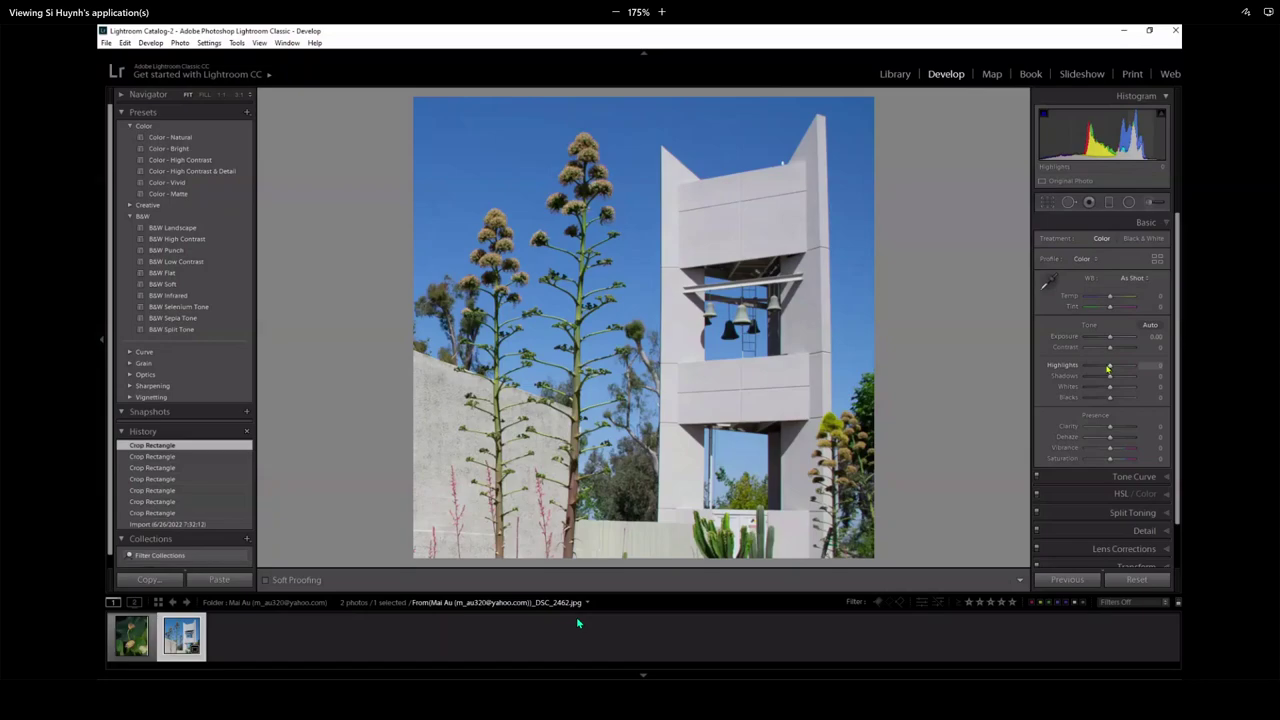
- Test Highlights at -31 on the cropped bell tower photo, and reset all of the photo's settings
left_click_drag(1108, 368, 1104, 369)
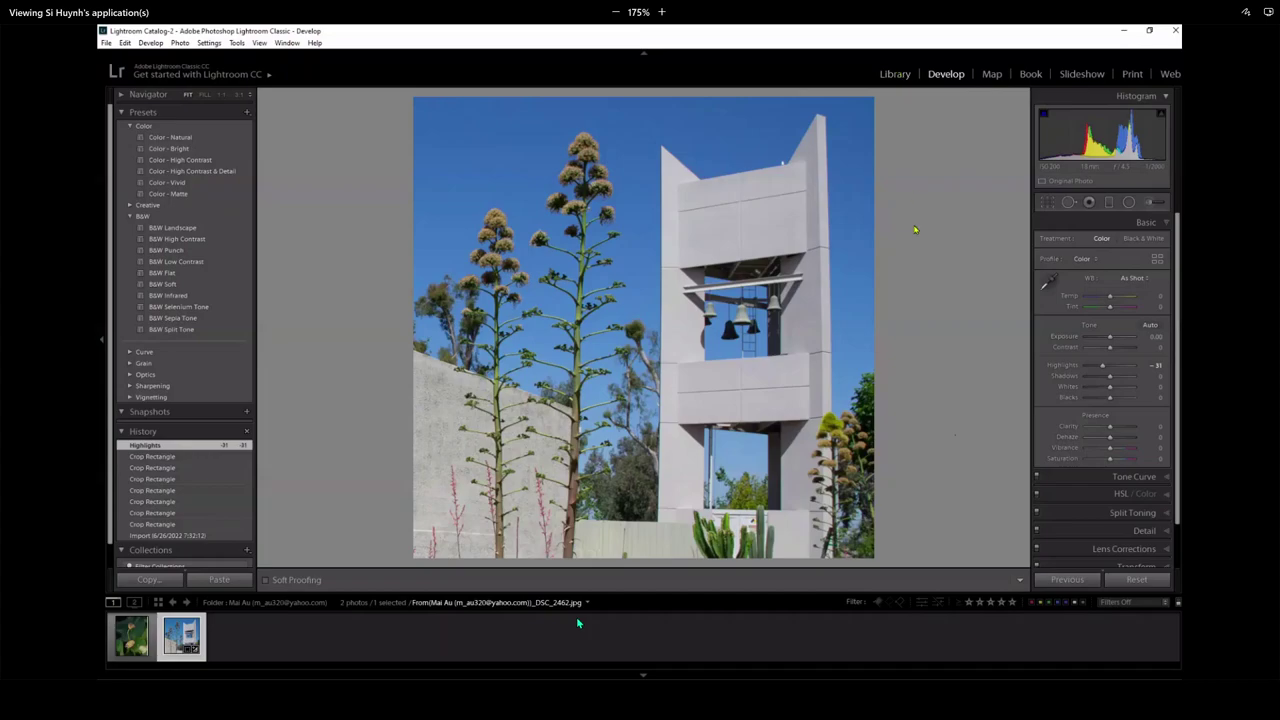
left_click(1137, 580)
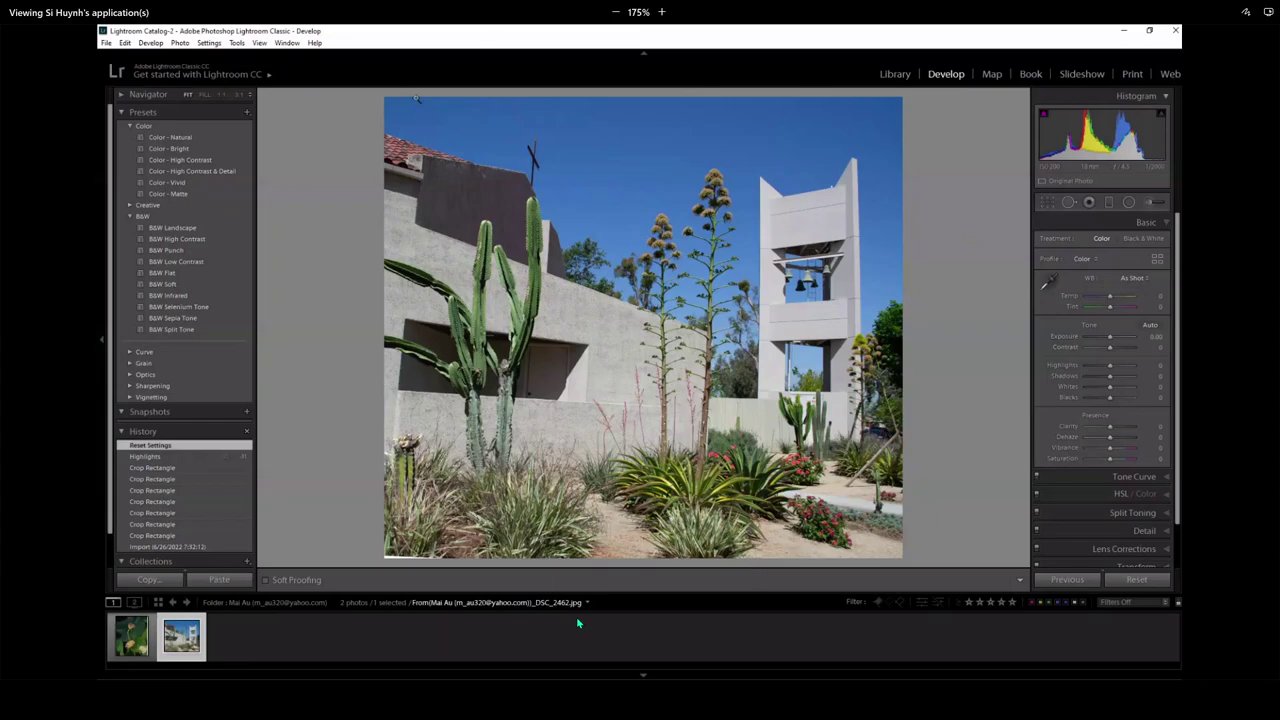
- Return to the Library, open the white lotus photo in the next photographer's 2022-06-26 folder, and inspect its petals and yellow seed head
left_click(895, 74)
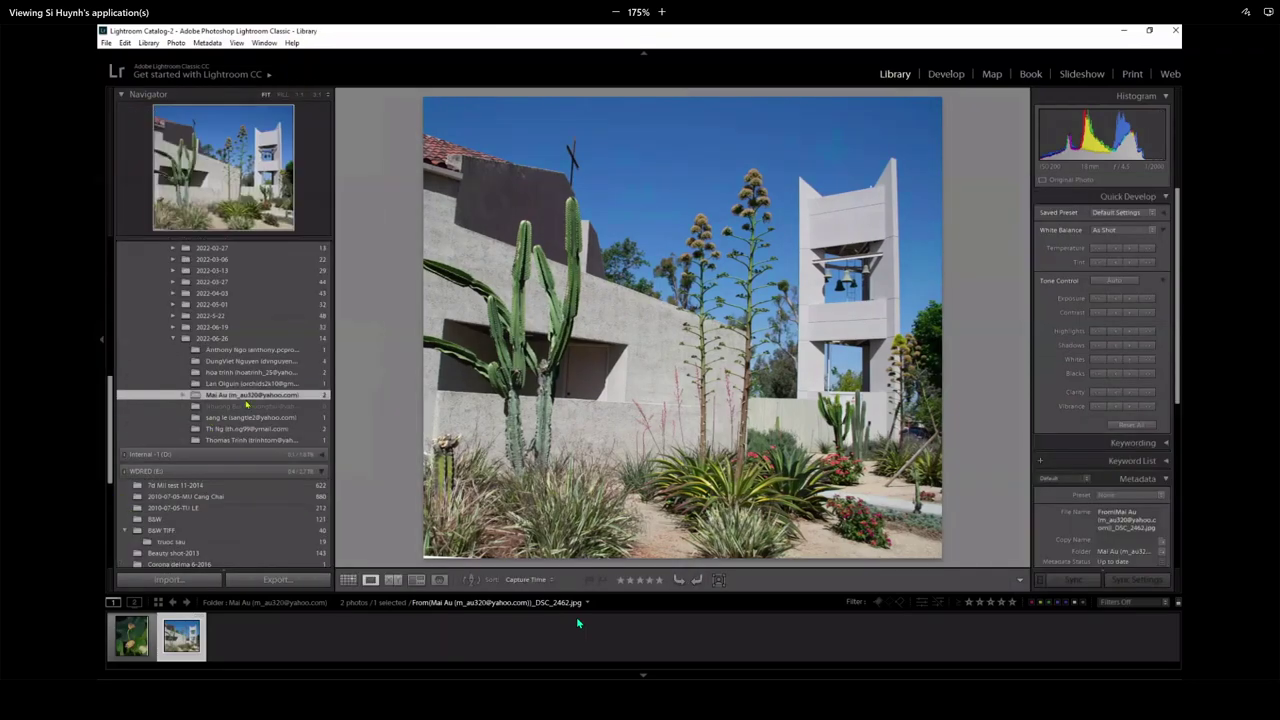
left_click(243, 417)
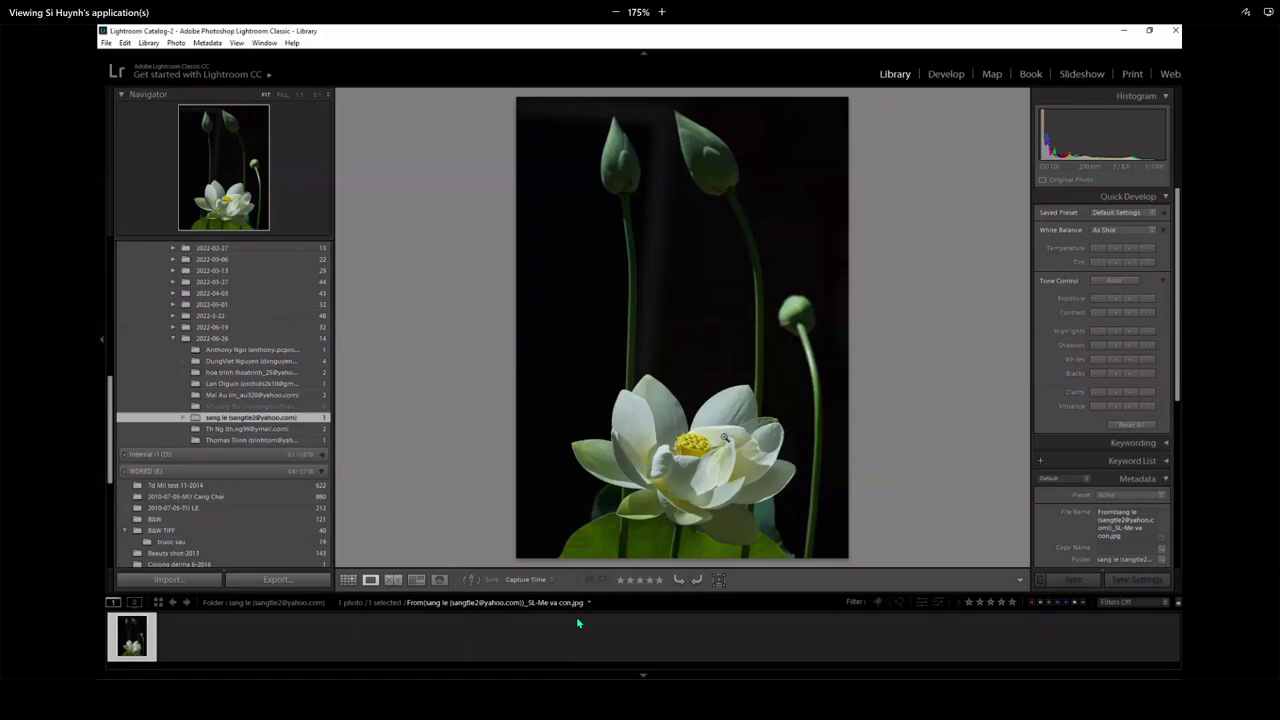
left_click(687, 462)
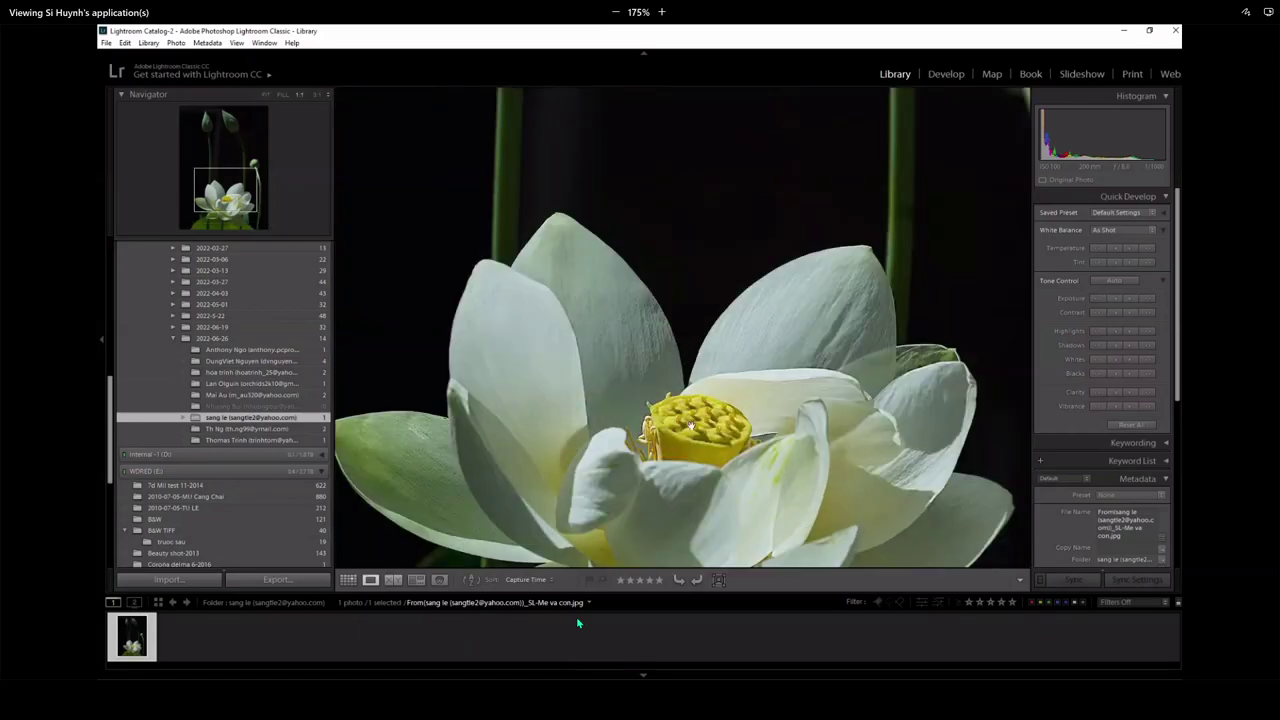
left_click(747, 456)
left_click(618, 436)
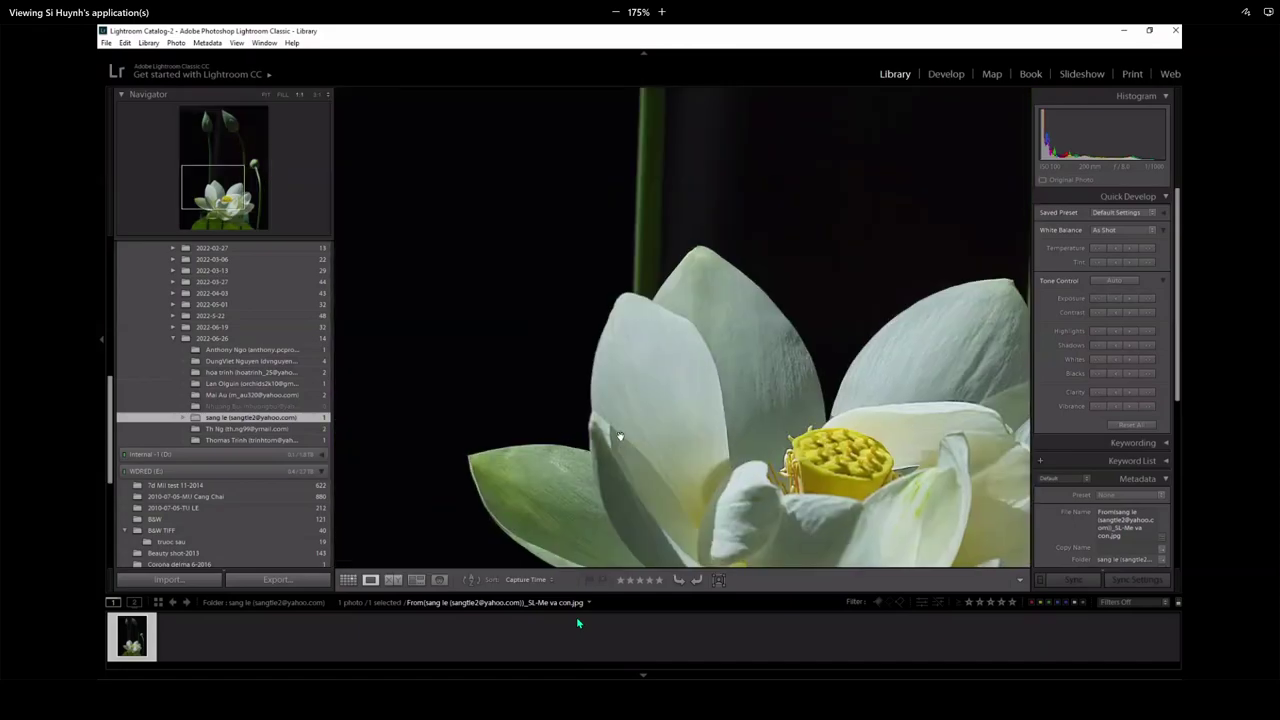
left_click(913, 459)
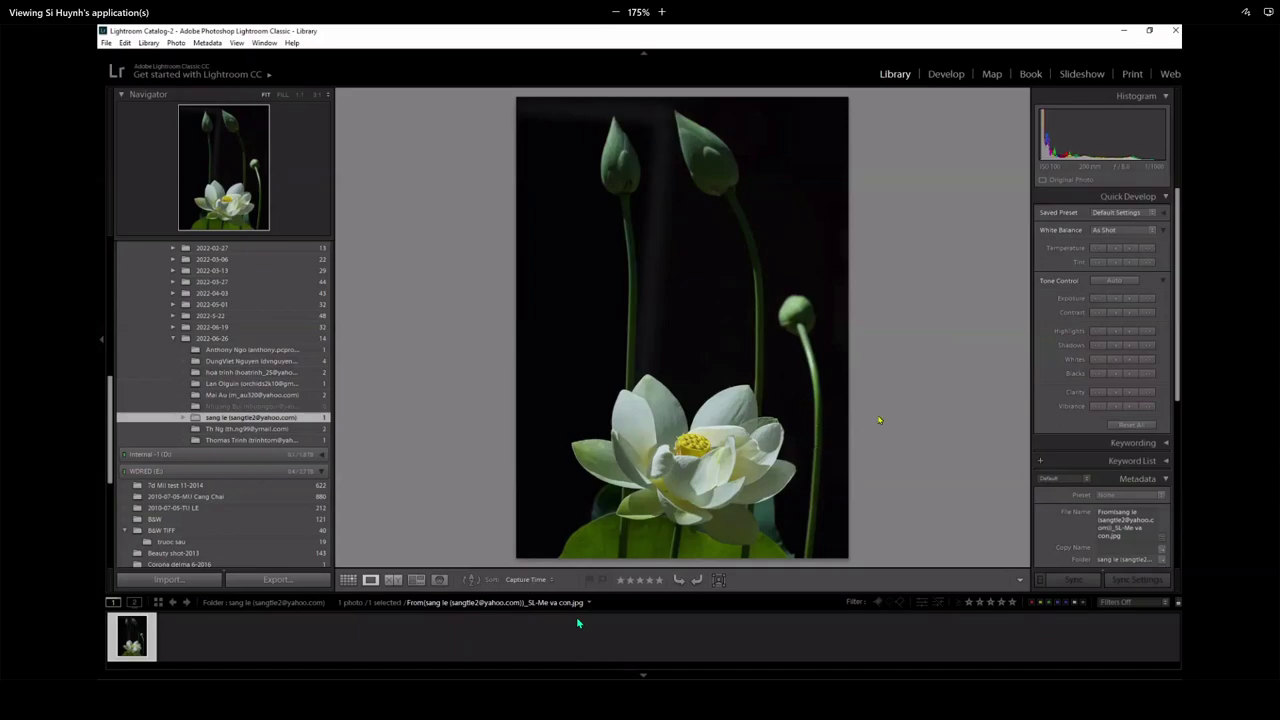
- Examine the upper buds and the curved stem of the small round bud in the lotus photo, and view it briefly in Develop
left_click(816, 368)
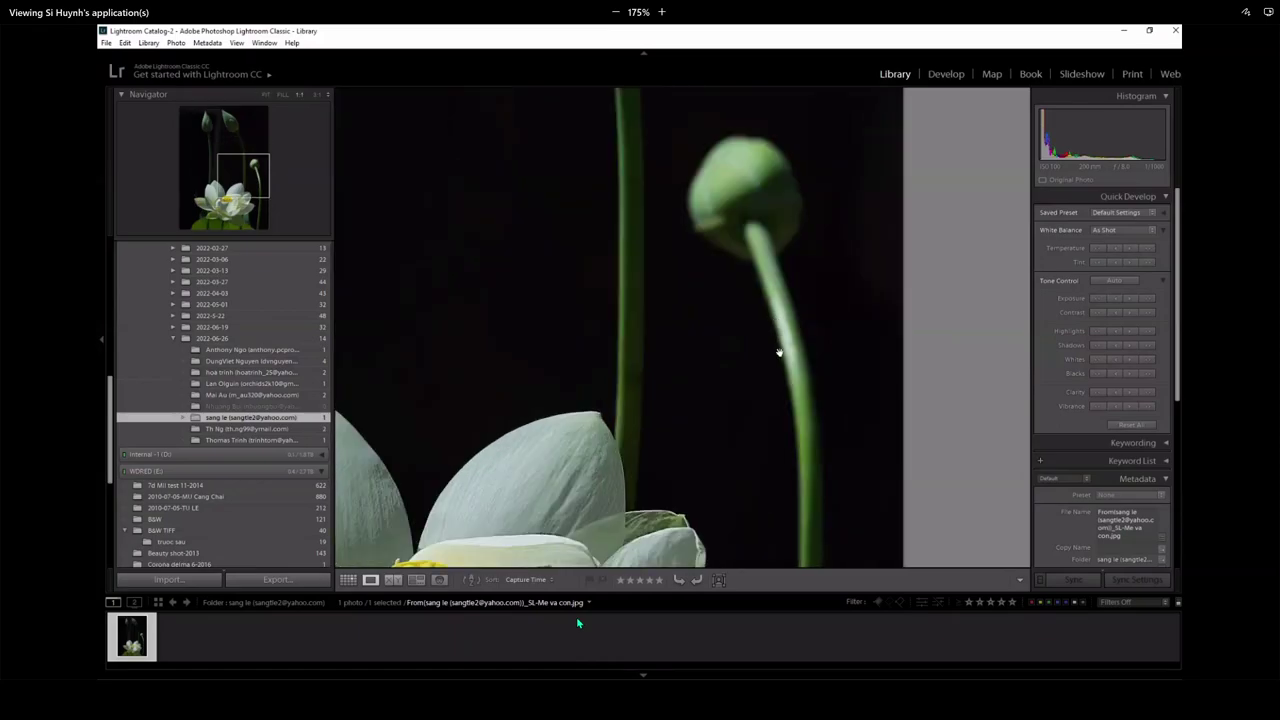
left_click(784, 350)
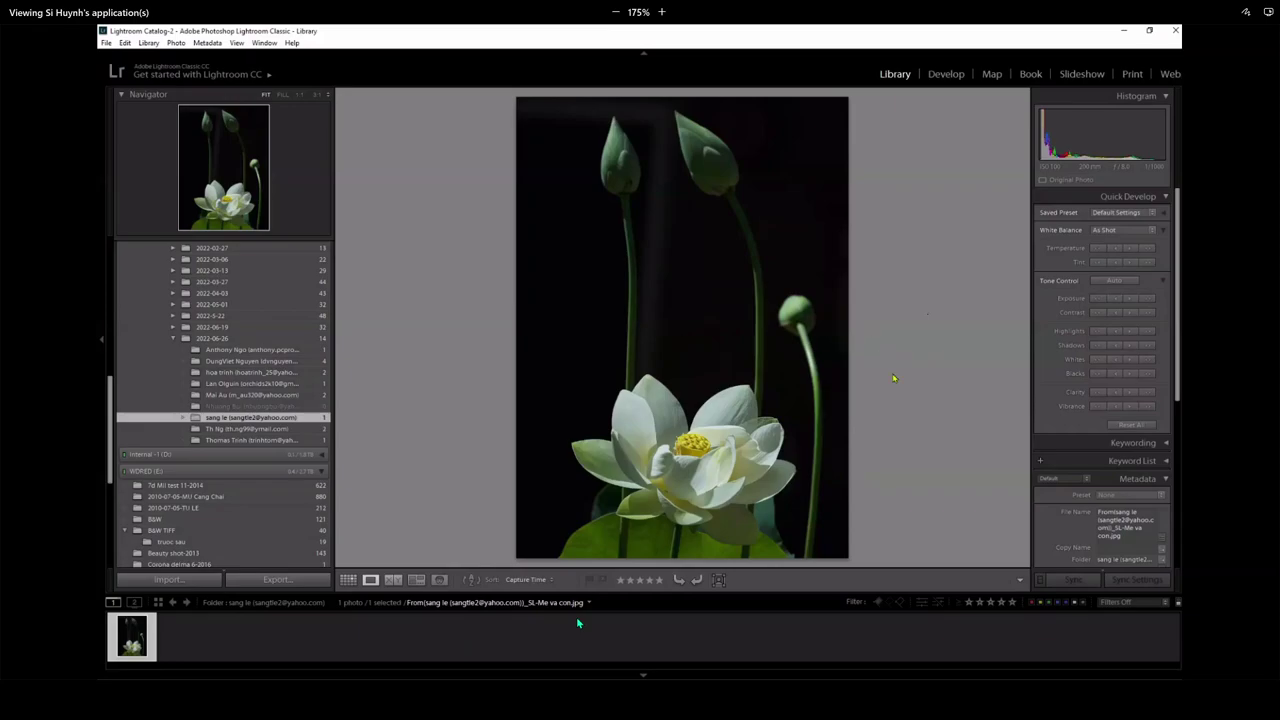
left_click(652, 245)
left_click(703, 219)
left_click(811, 373)
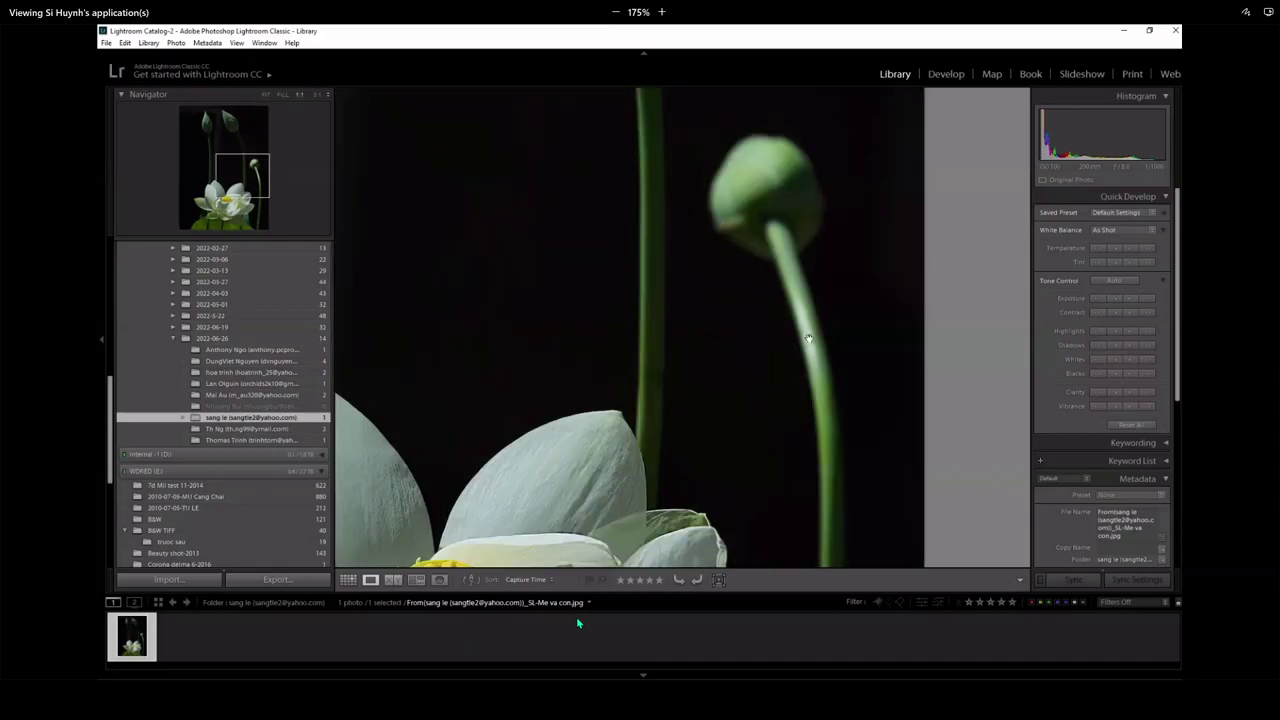
left_click(819, 422)
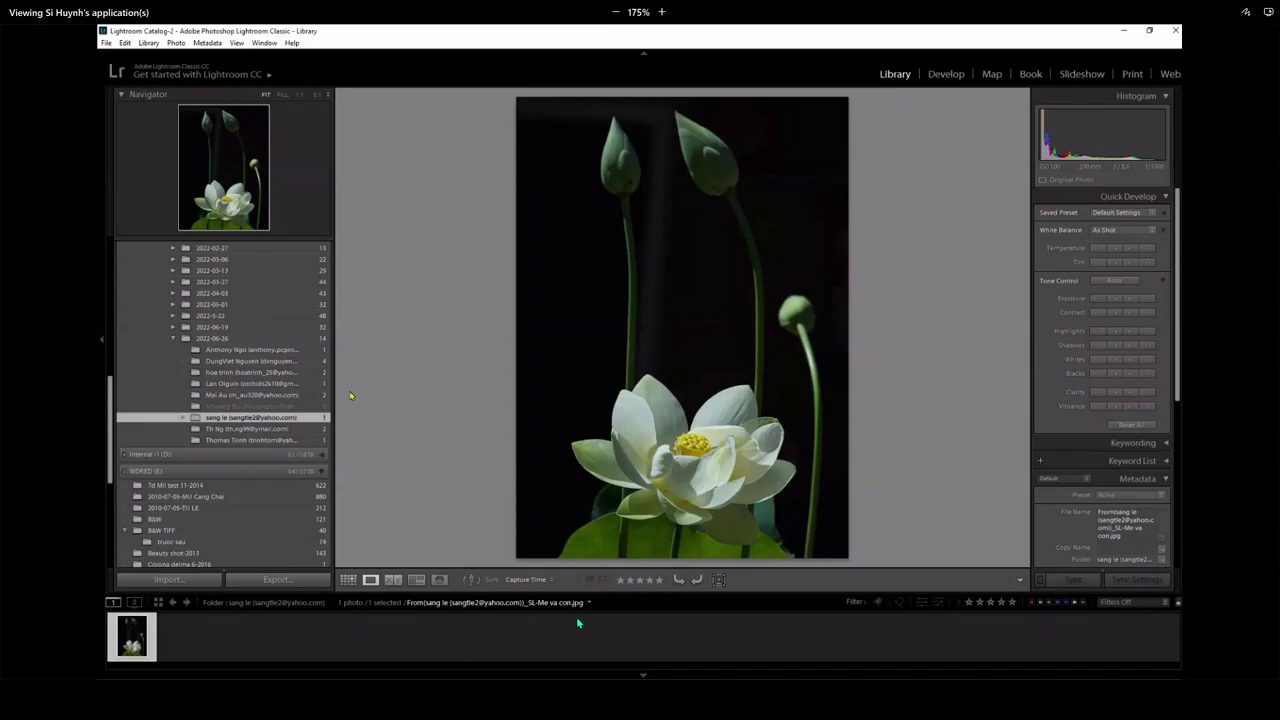
left_click(946, 74)
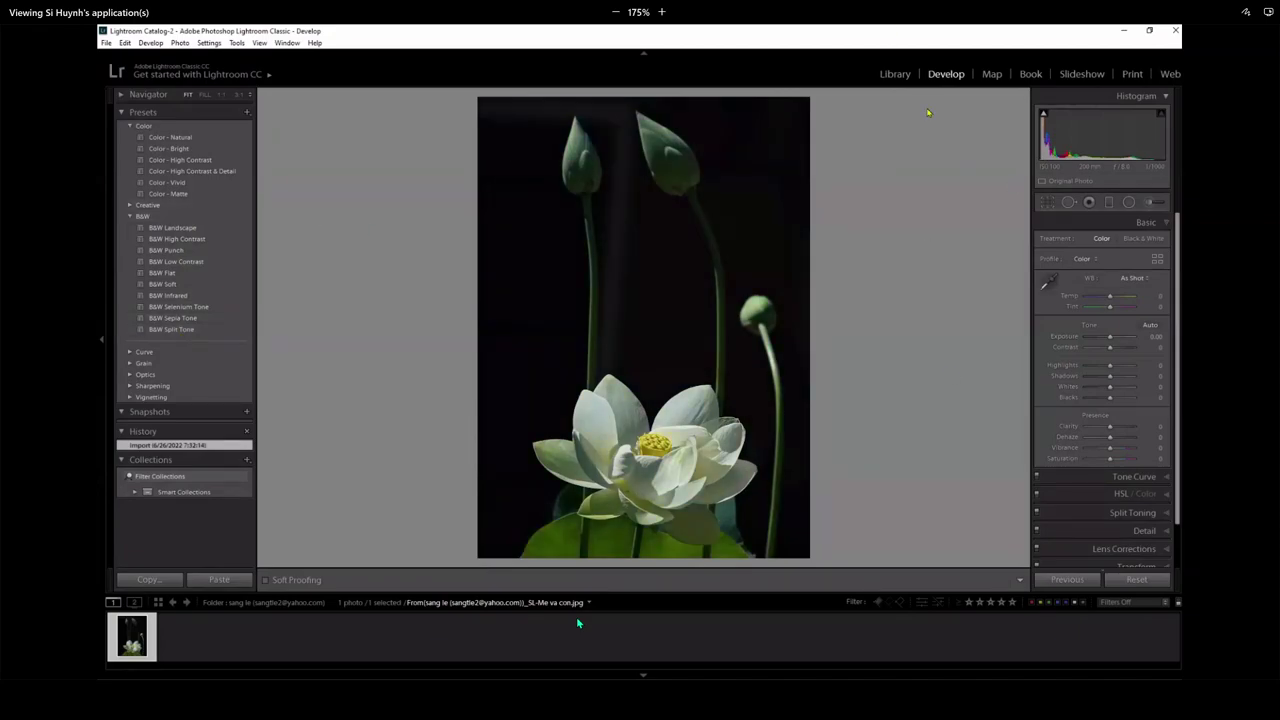
left_click(895, 74)
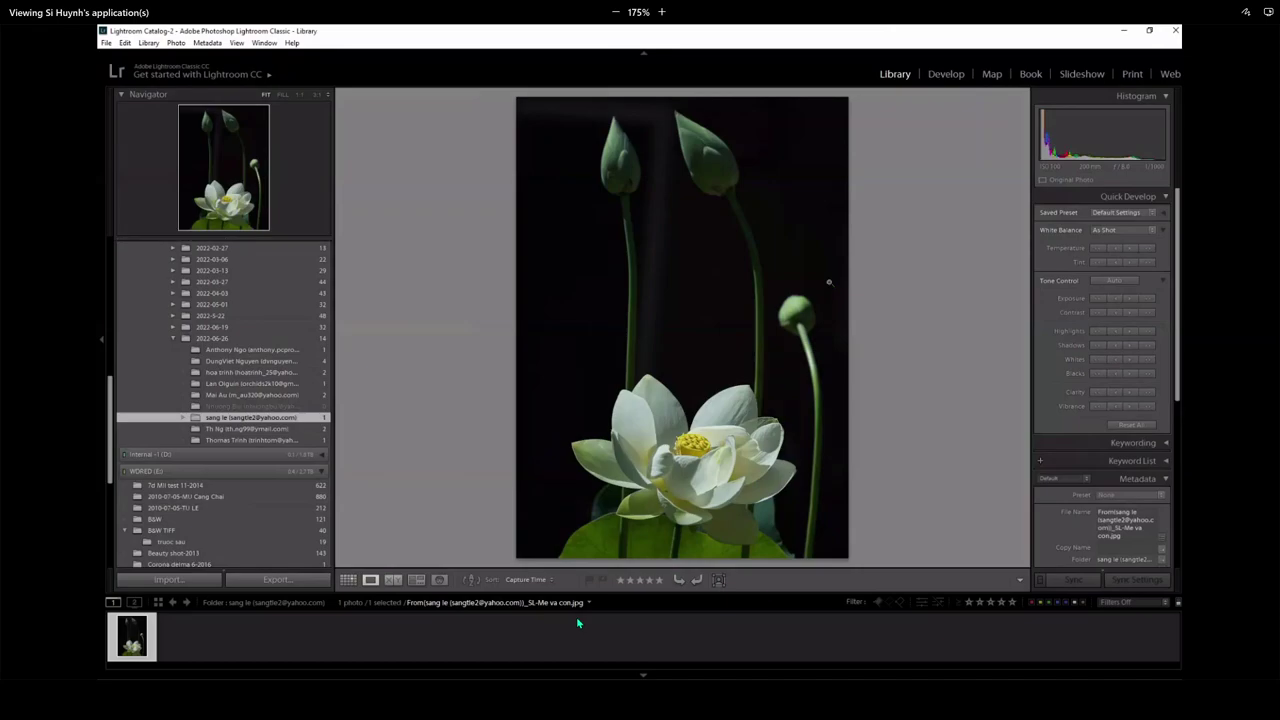
- Open the folder with the two Natural Bridge photos, compare them, and inspect the bird-covered rock in Natural Bridge 2 at full size
left_click(251, 428)
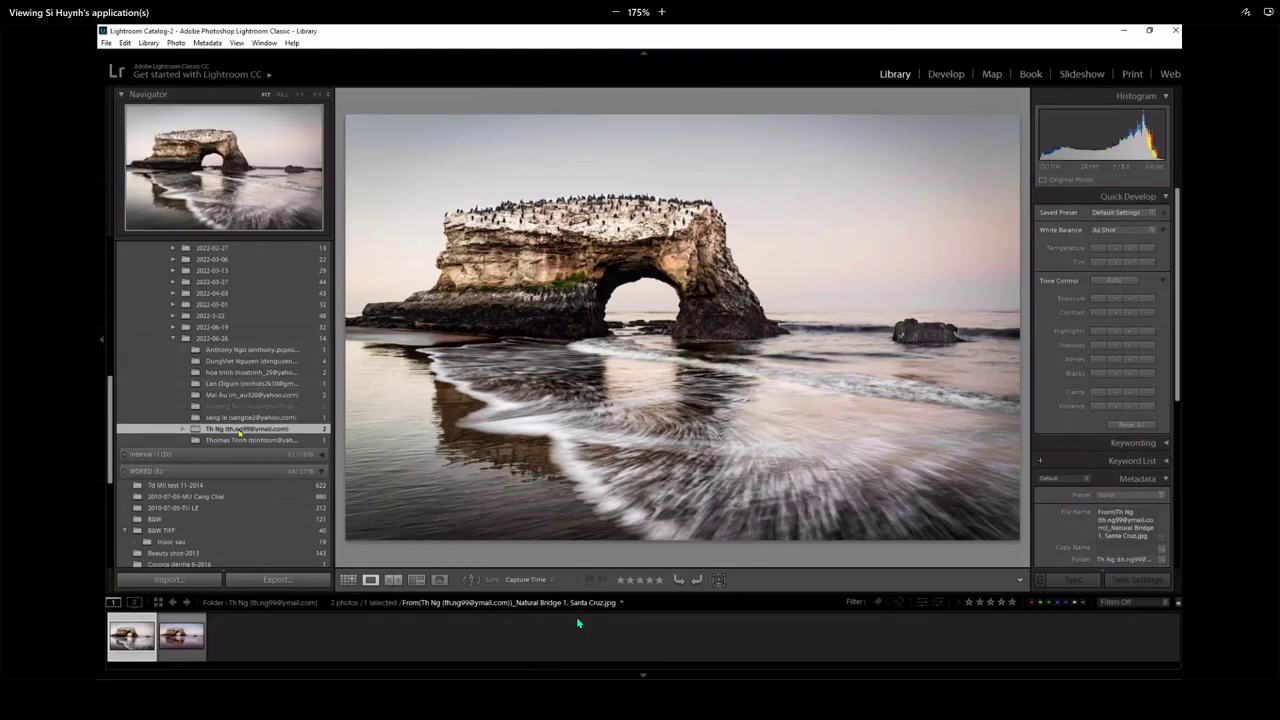
key("Right")
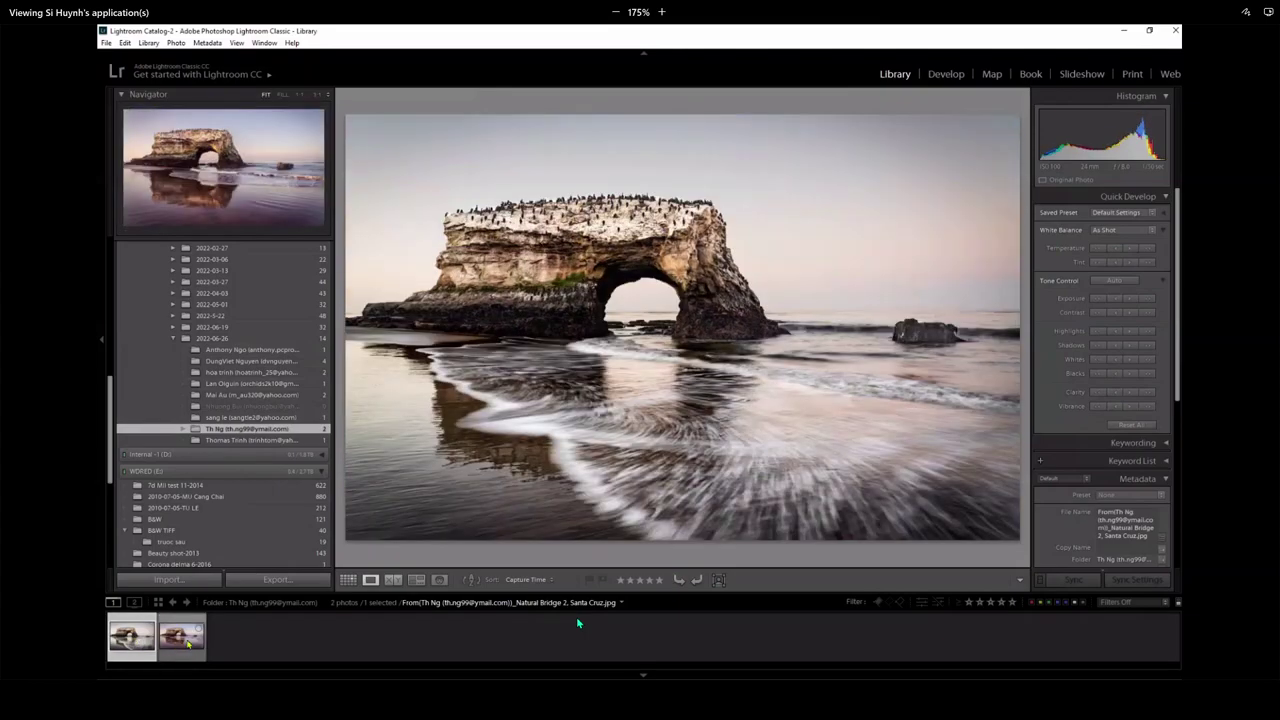
key("Left")
key("Right")
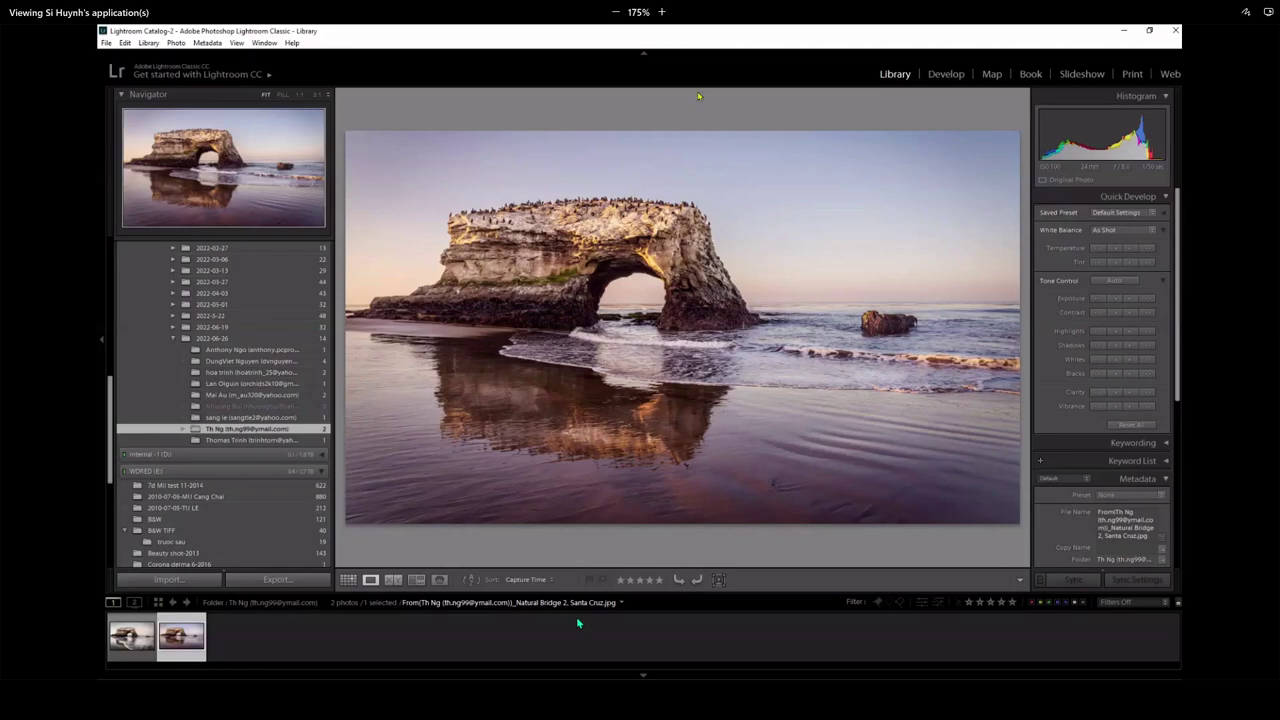
left_click(583, 227)
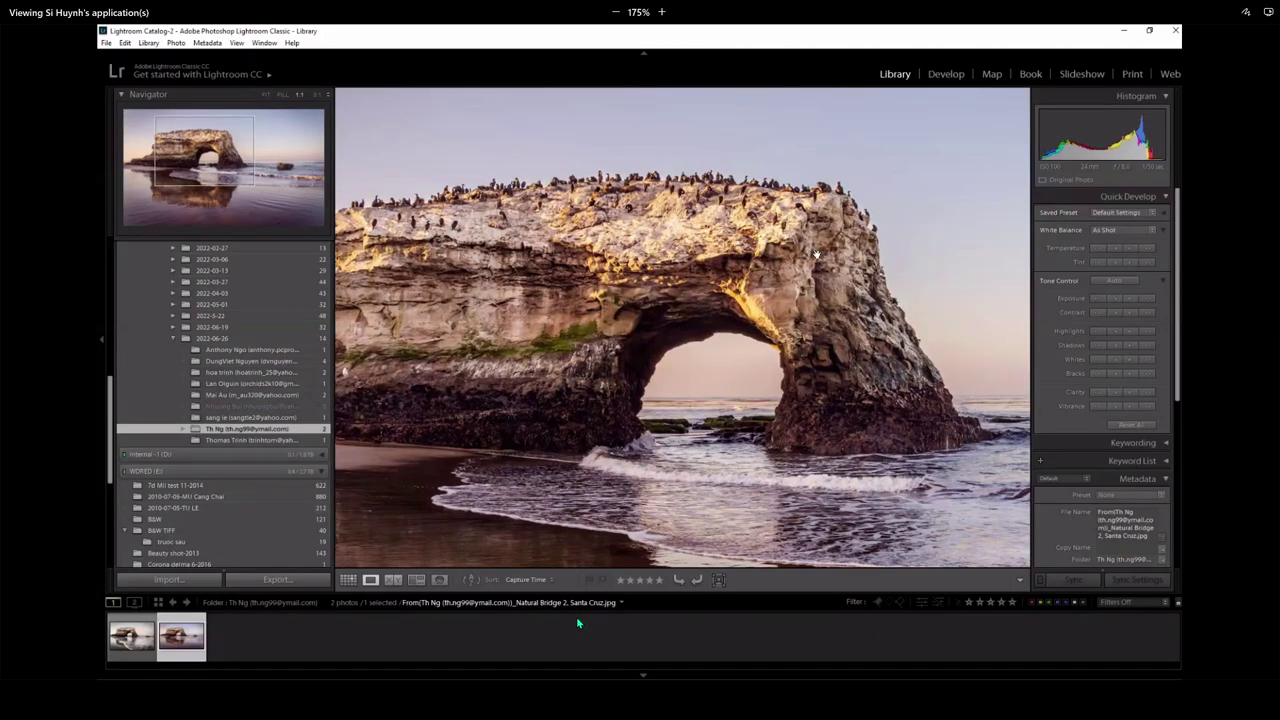
left_click(712, 242)
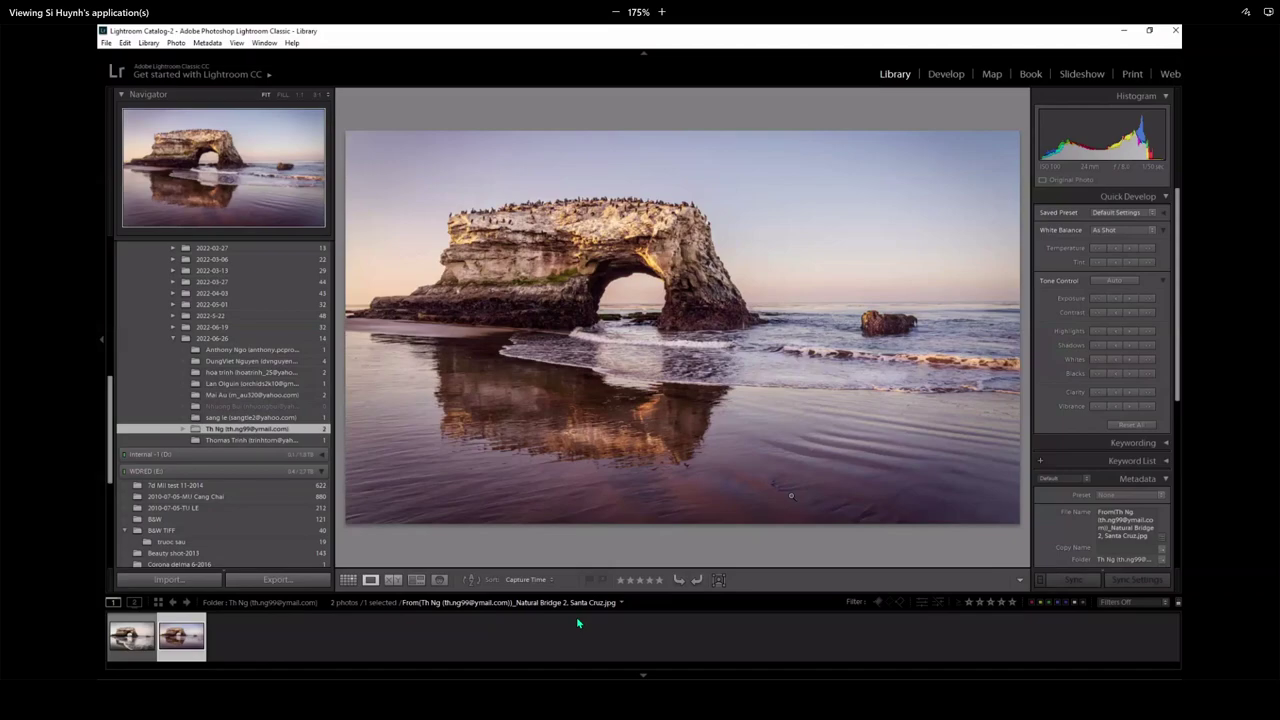
- Show the camera information overlay and compare the exposure settings of Natural Bridge 2 and Natural Bridge 1
key("i")
key("i")
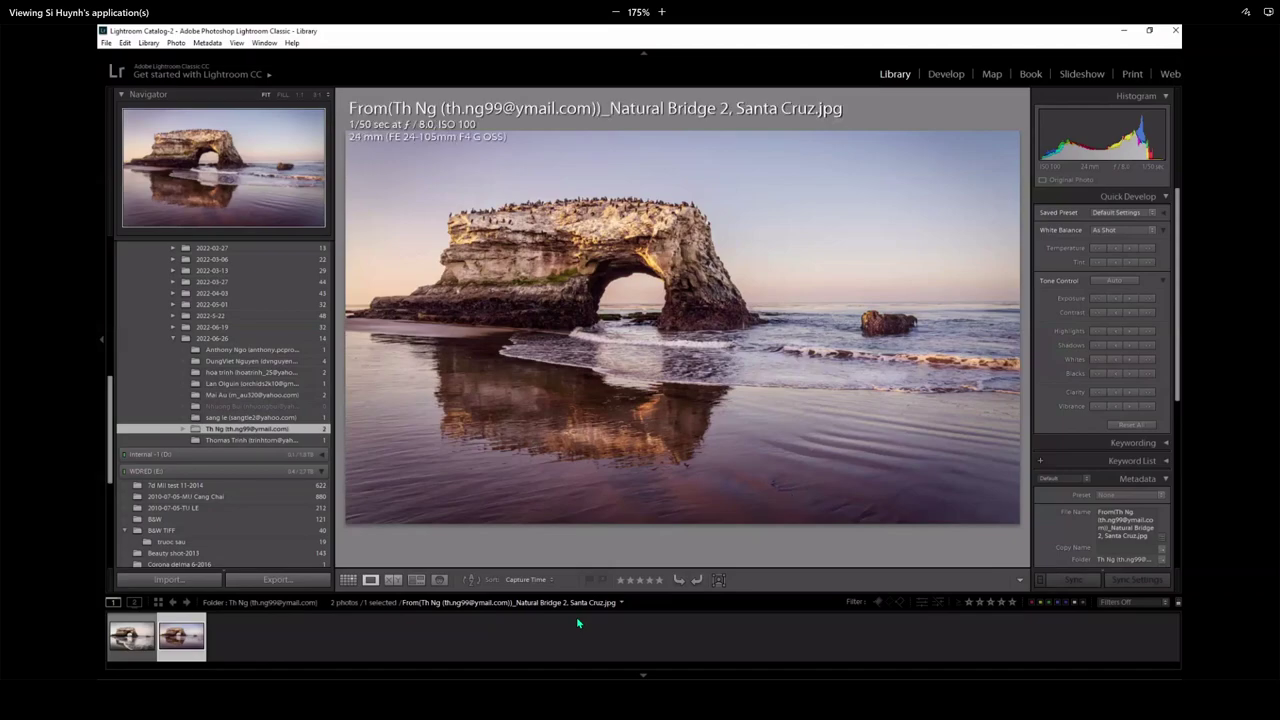
key("Left")
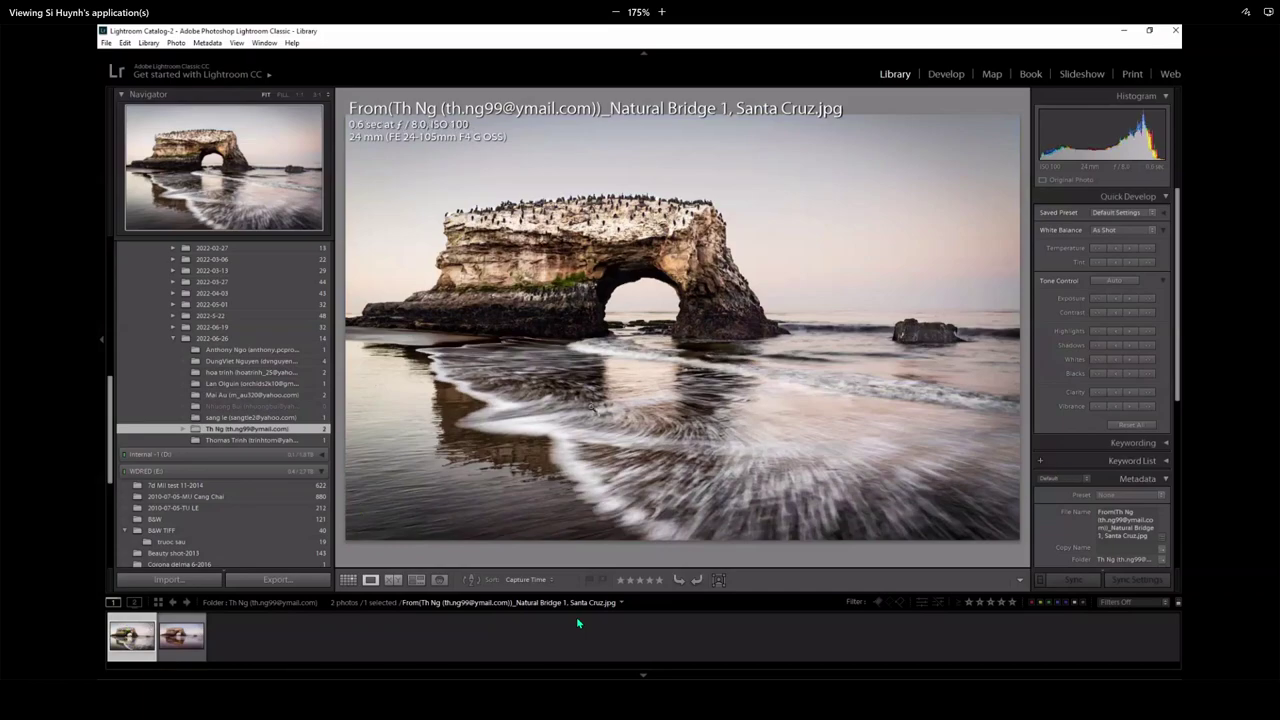
left_click(173, 643)
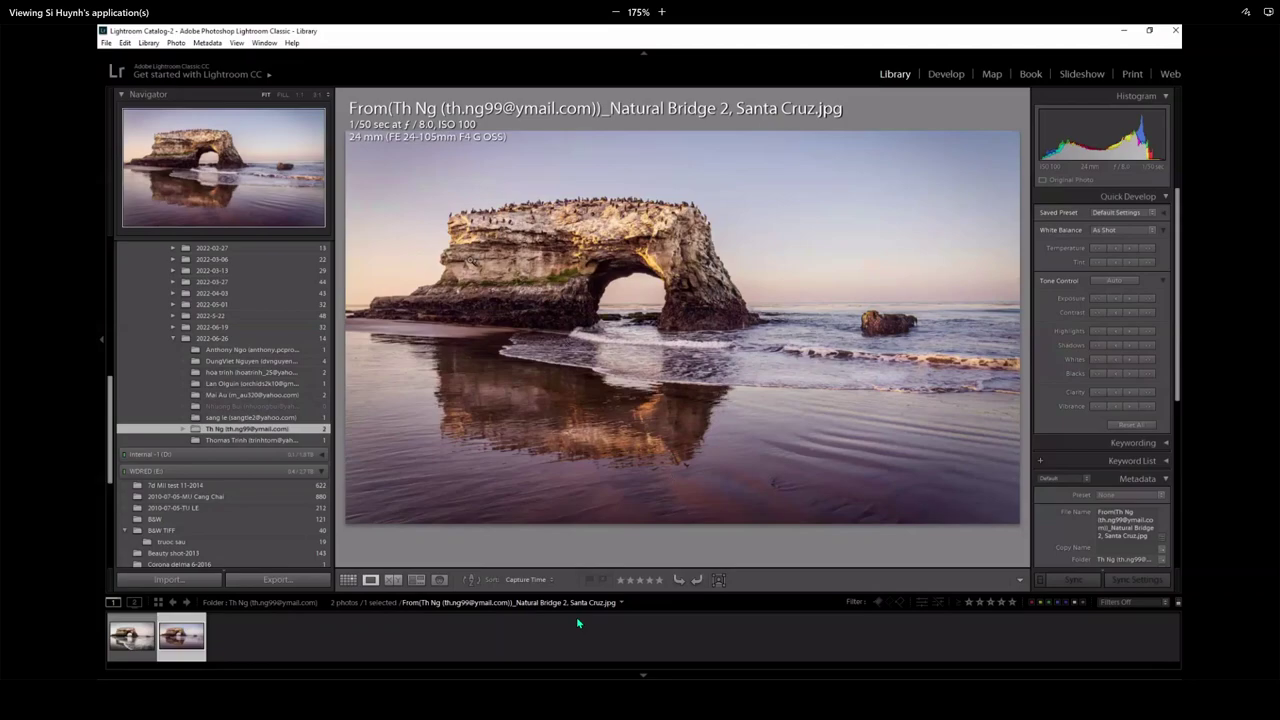
scroll(250, 390, "down", 2)
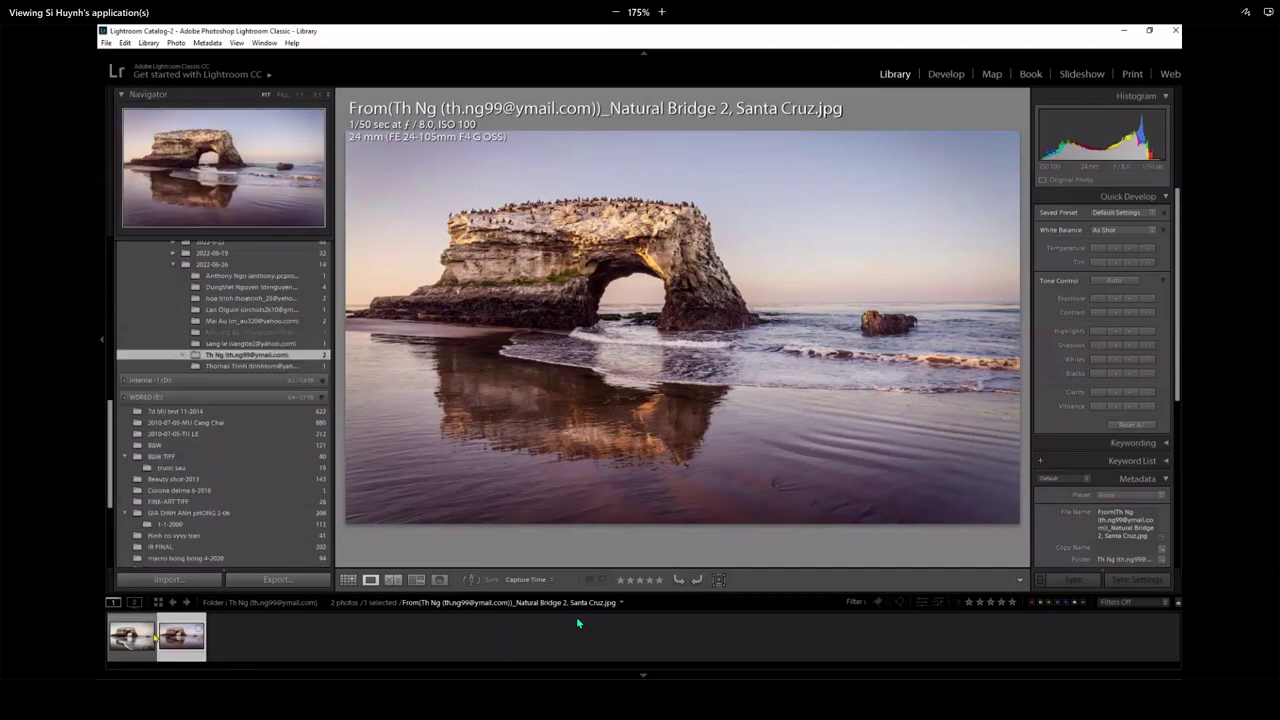
left_click(118, 636)
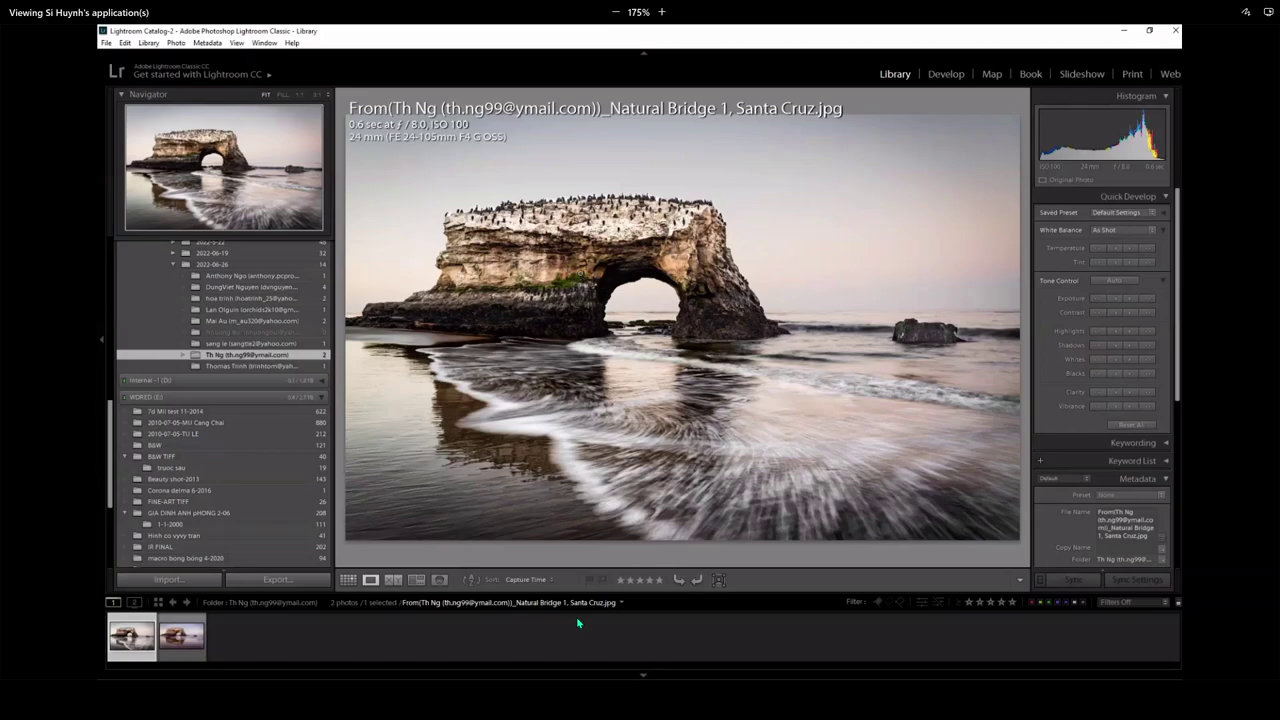
- Inspect the rock arch, the birds and the streaked foreground water of Natural Bridge 1 at full size
left_click(580, 275)
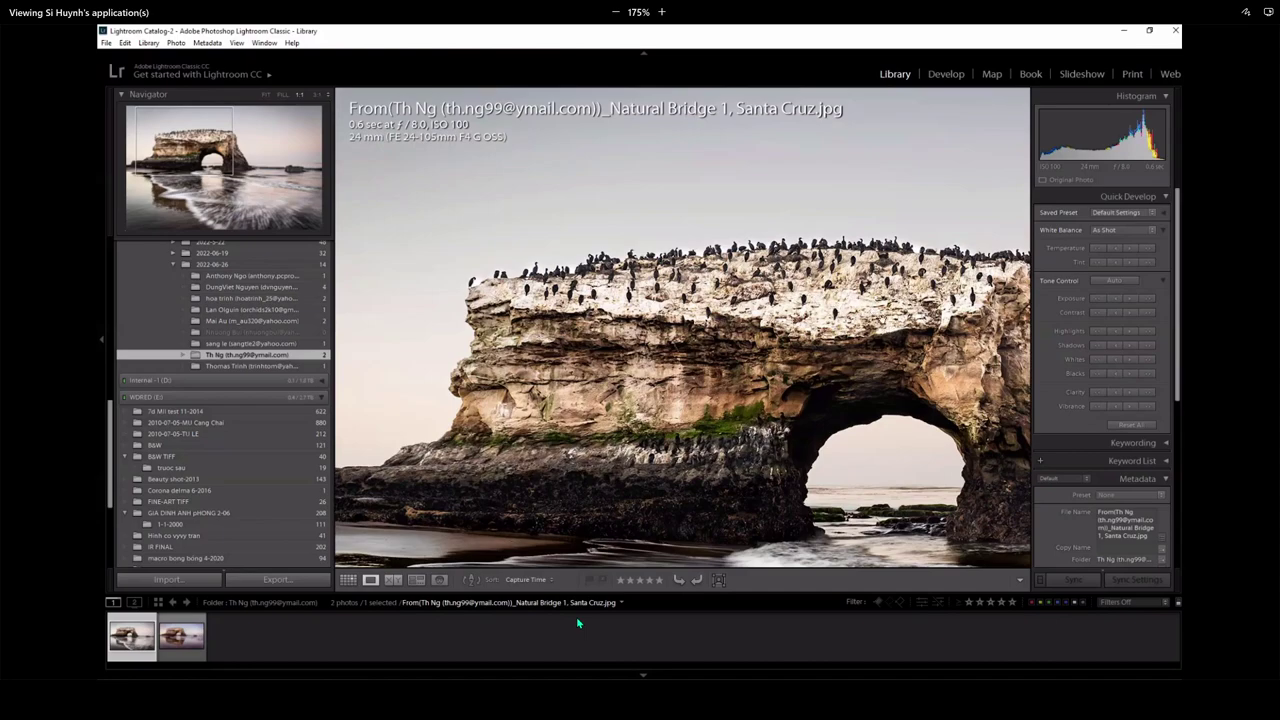
left_click(706, 384)
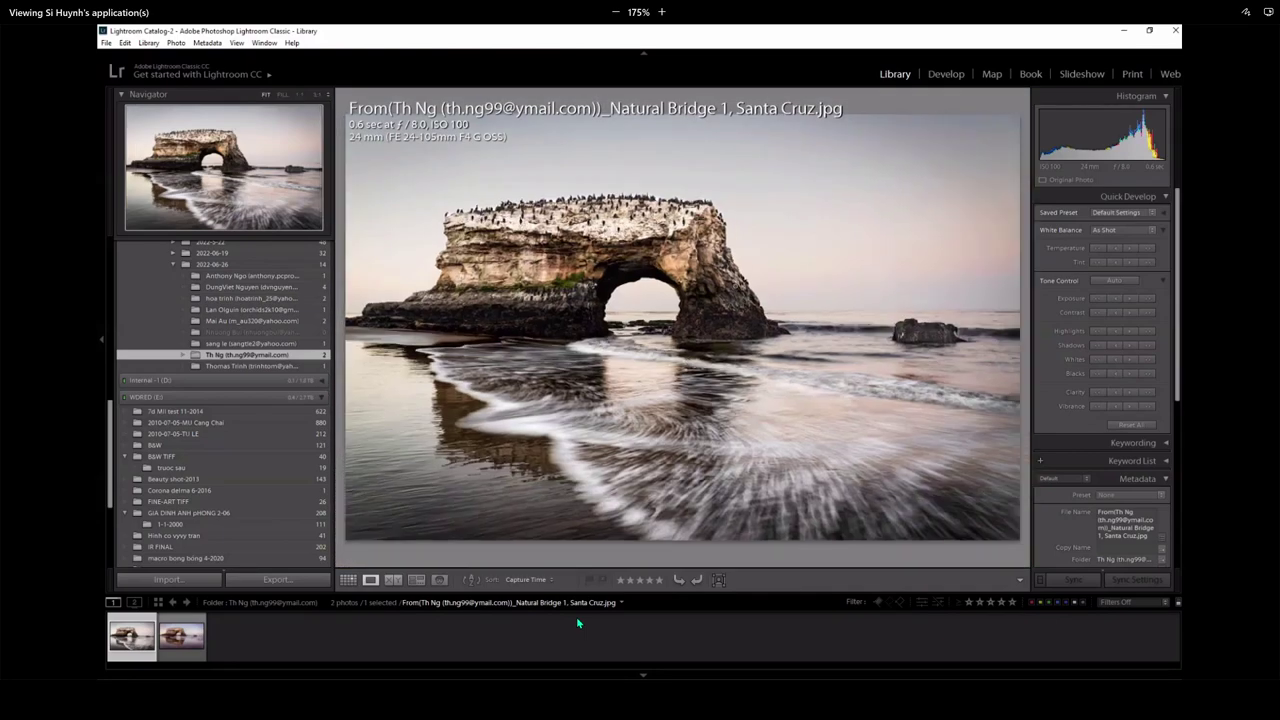
left_click(592, 218)
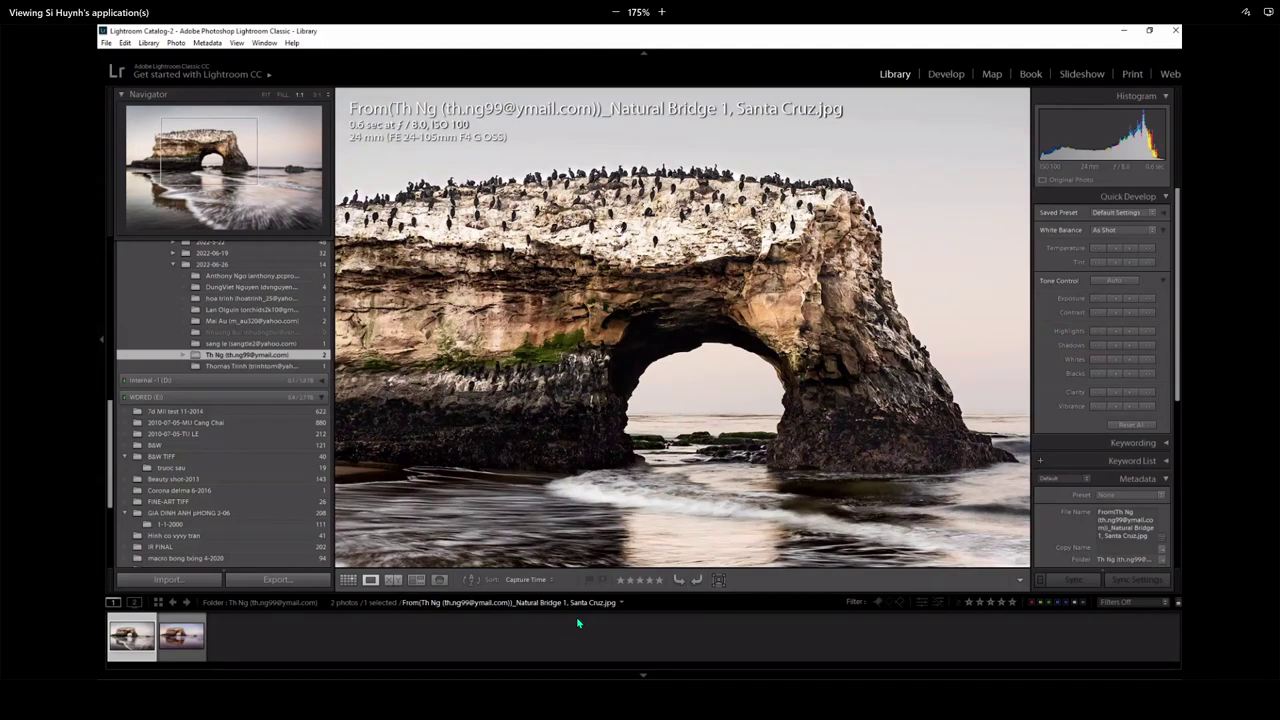
key("z")
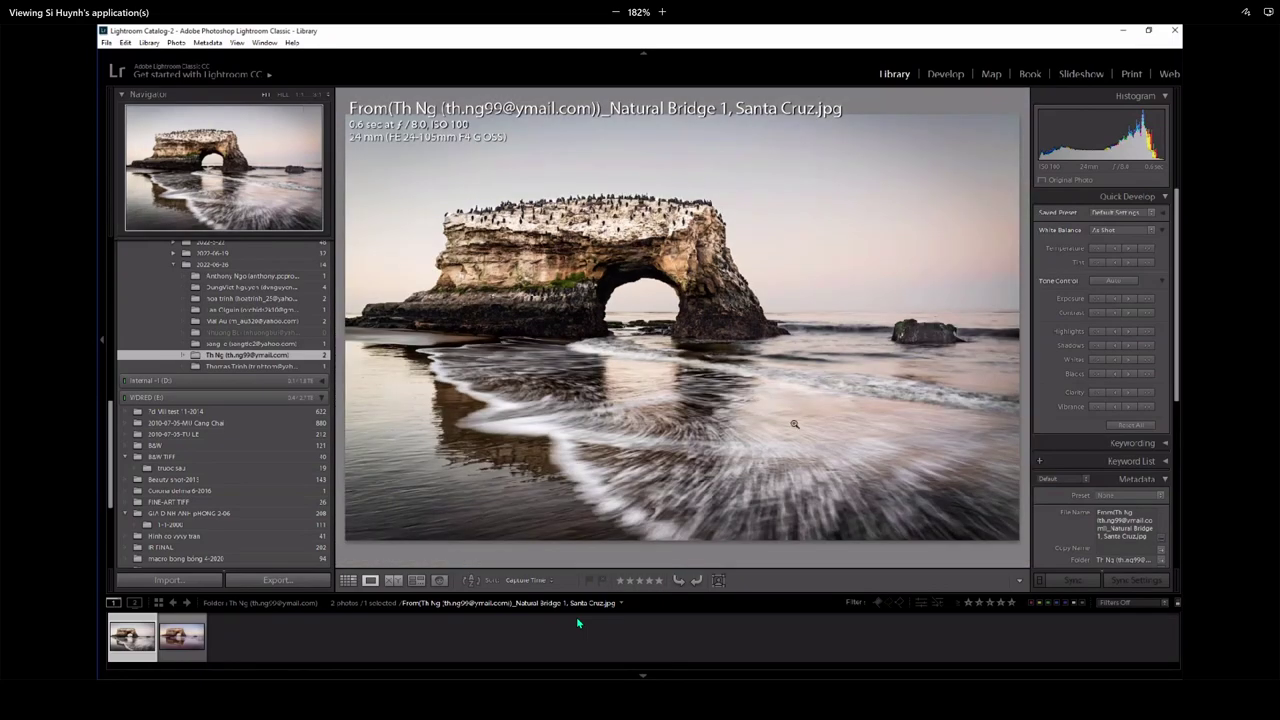
left_click(794, 424)
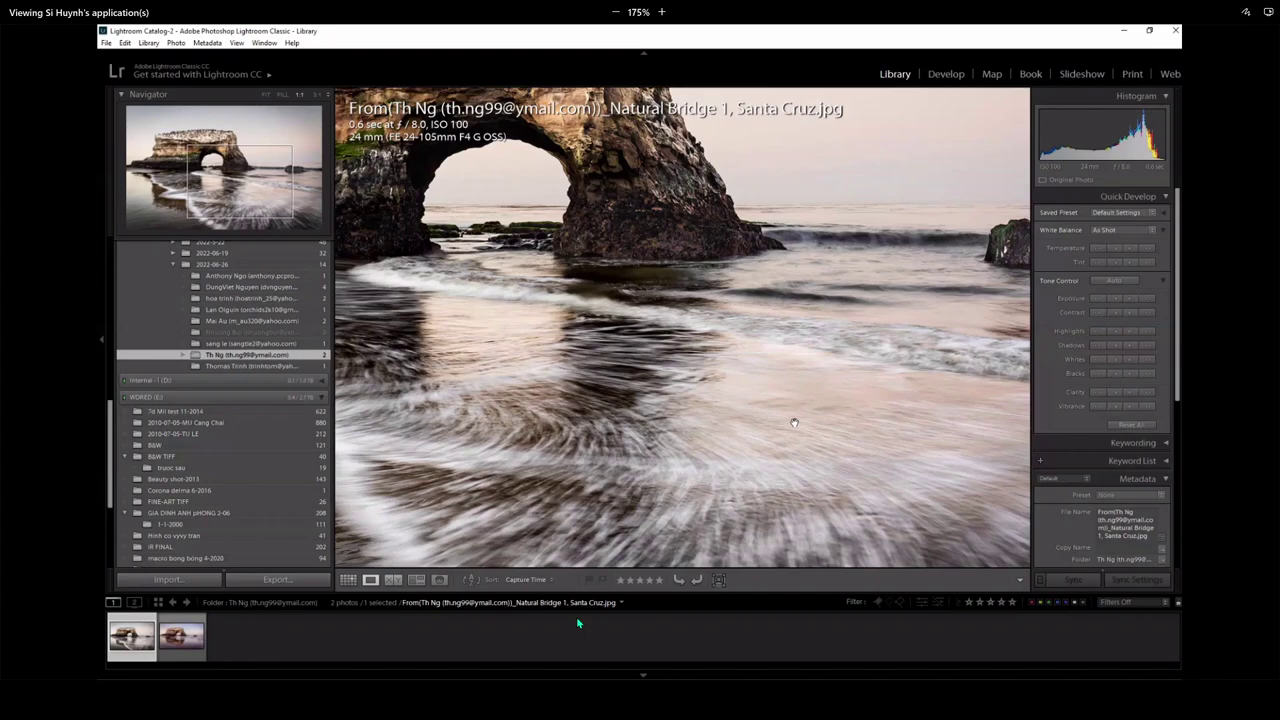
left_click(794, 423)
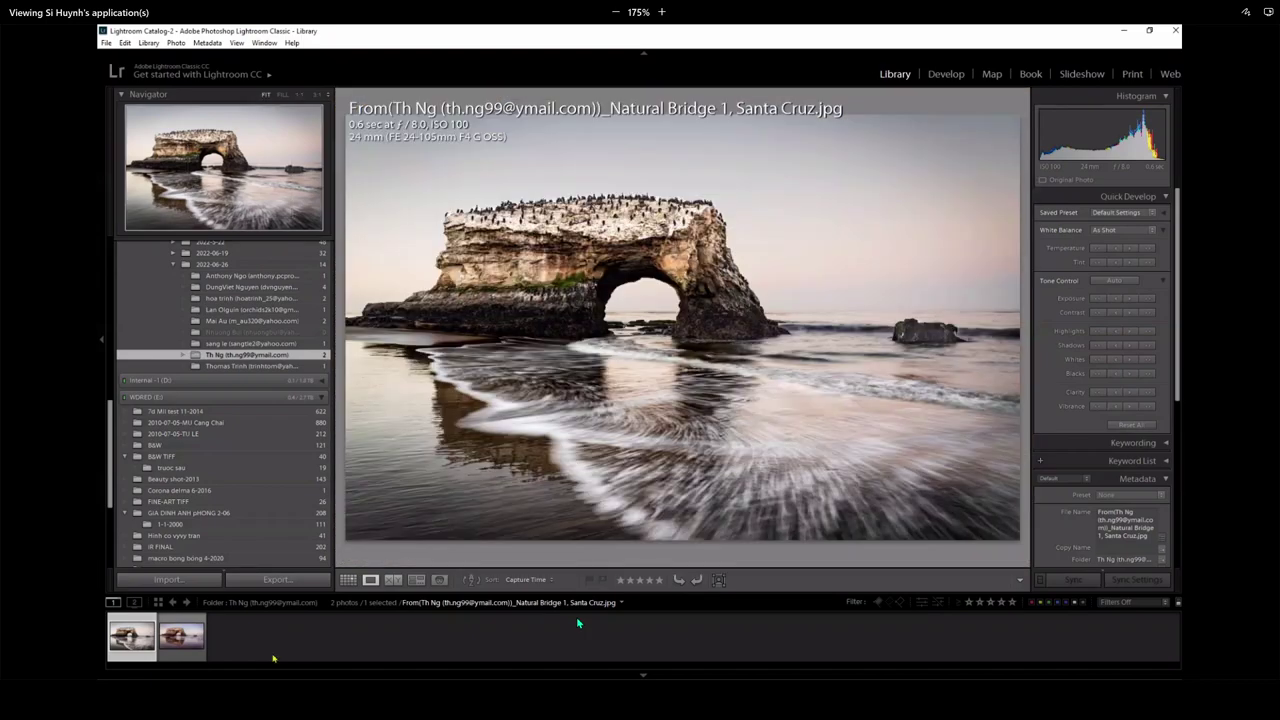
- Compare Natural Bridge 2 with Natural Bridge 1 once more, finishing on Natural Bridge 2
left_click(172, 630)
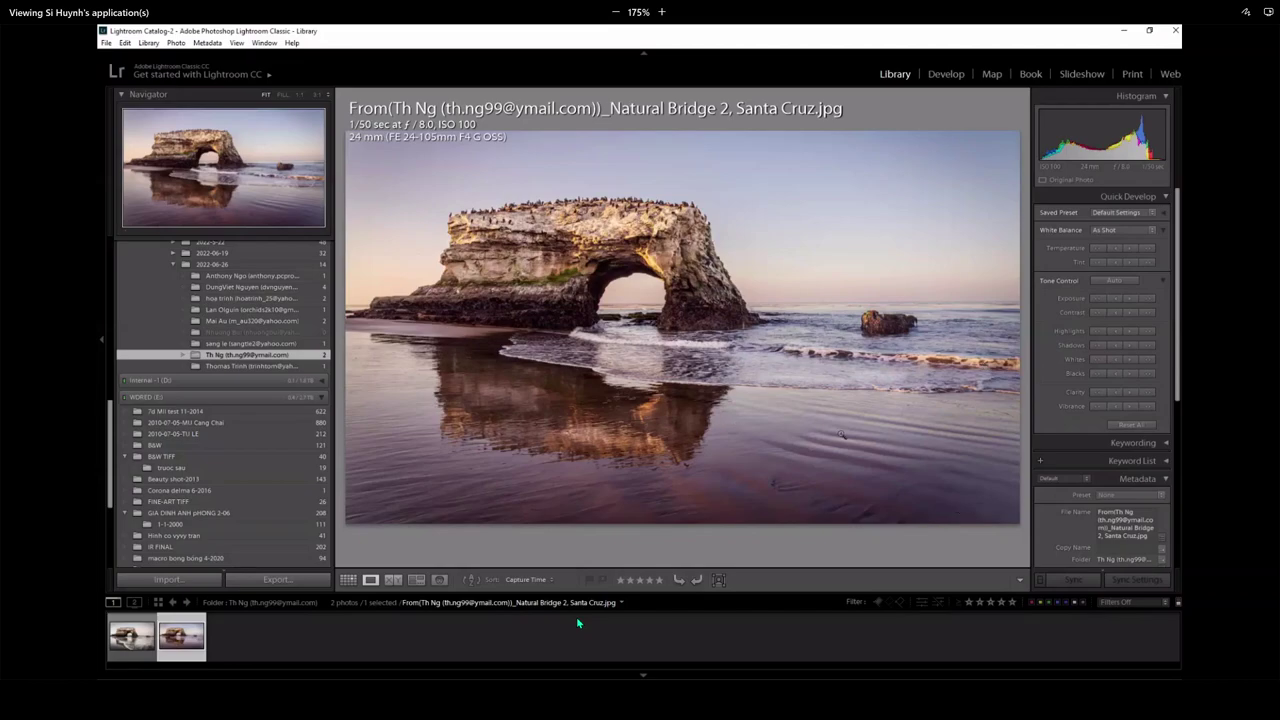
left_click(152, 650)
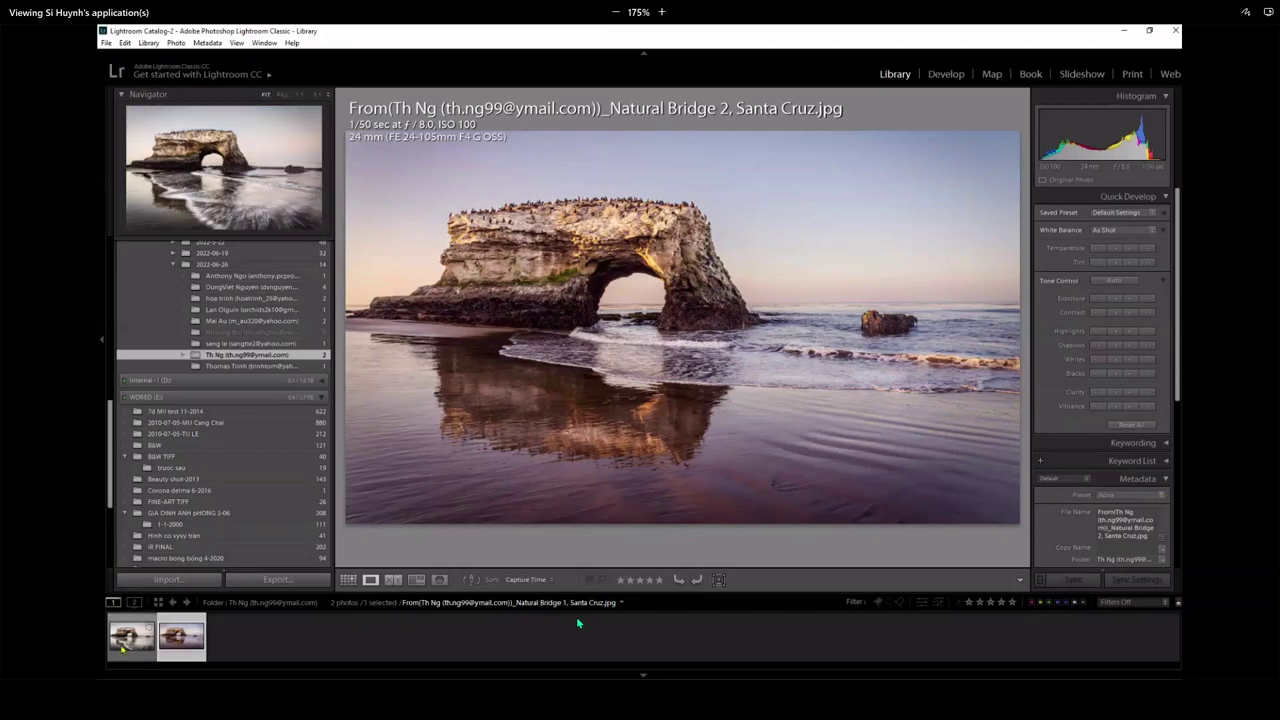
left_click(173, 648)
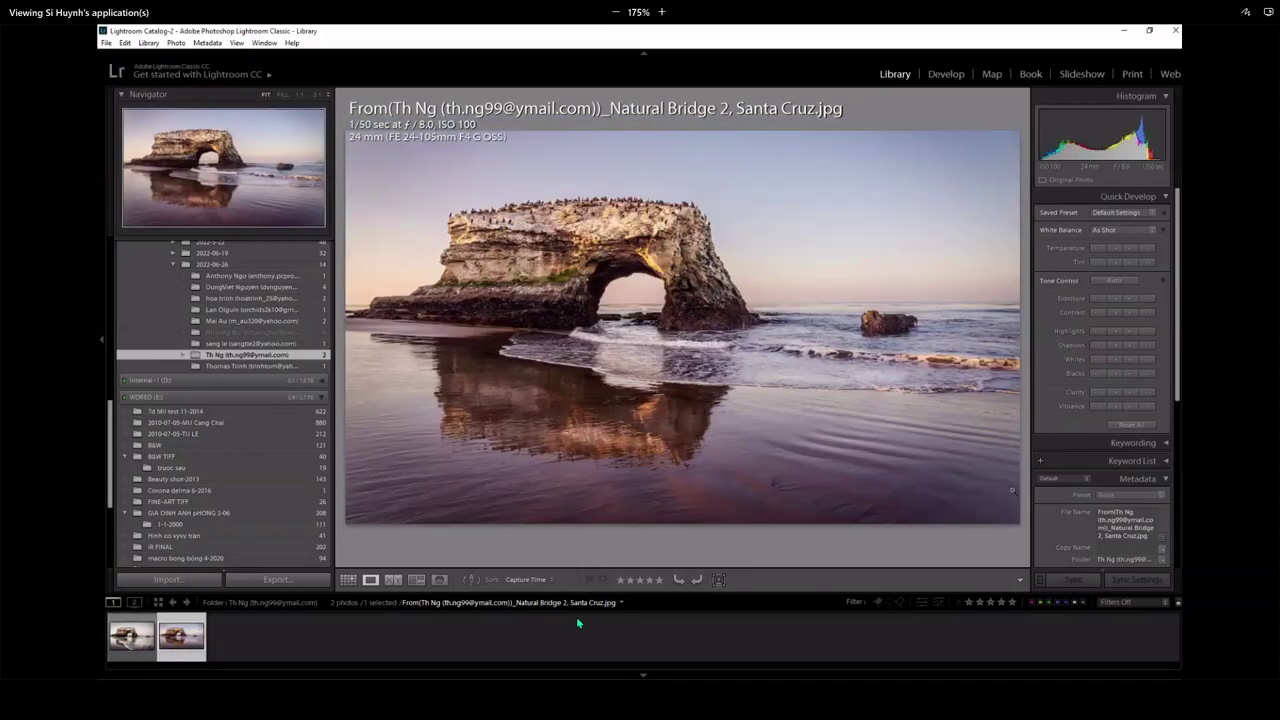
- Examine the sunlit rock face, the birds and the arch of Natural Bridge 2 at full size, and return to the full-frame view
left_click(590, 233)
left_click_drag(771, 227, 947, 278)
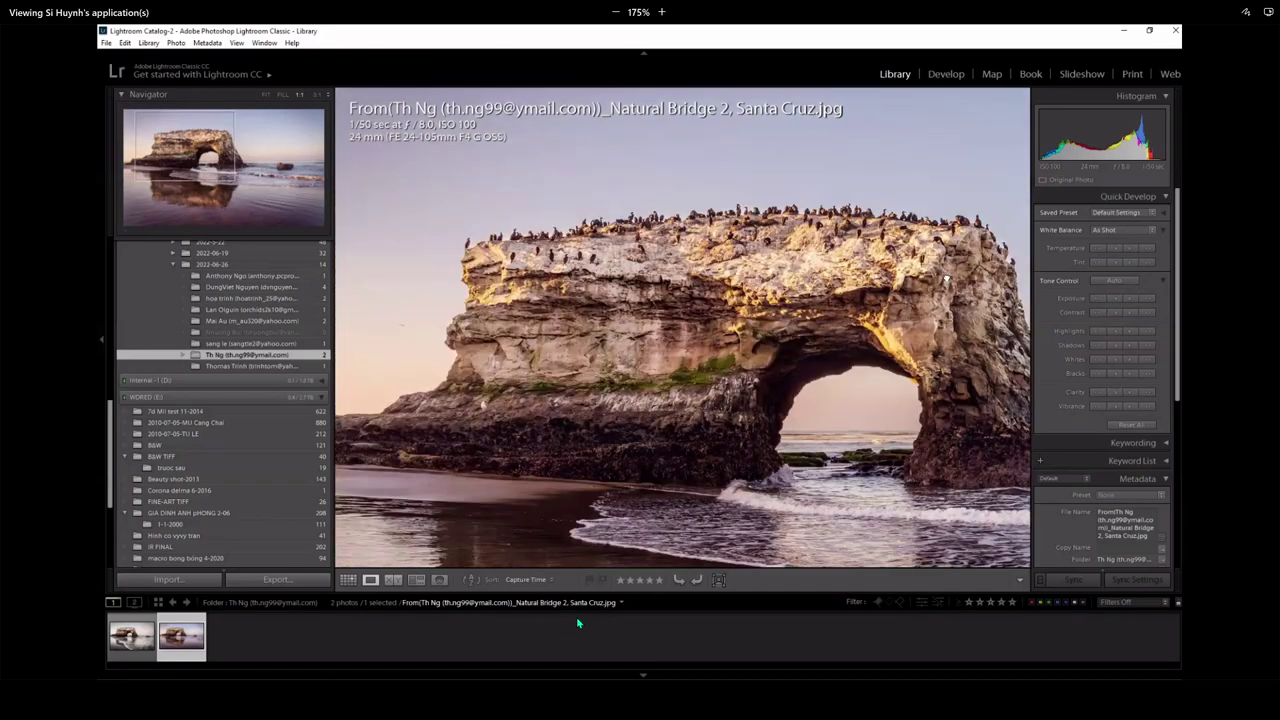
left_click_drag(681, 285, 685, 275)
left_click(685, 275)
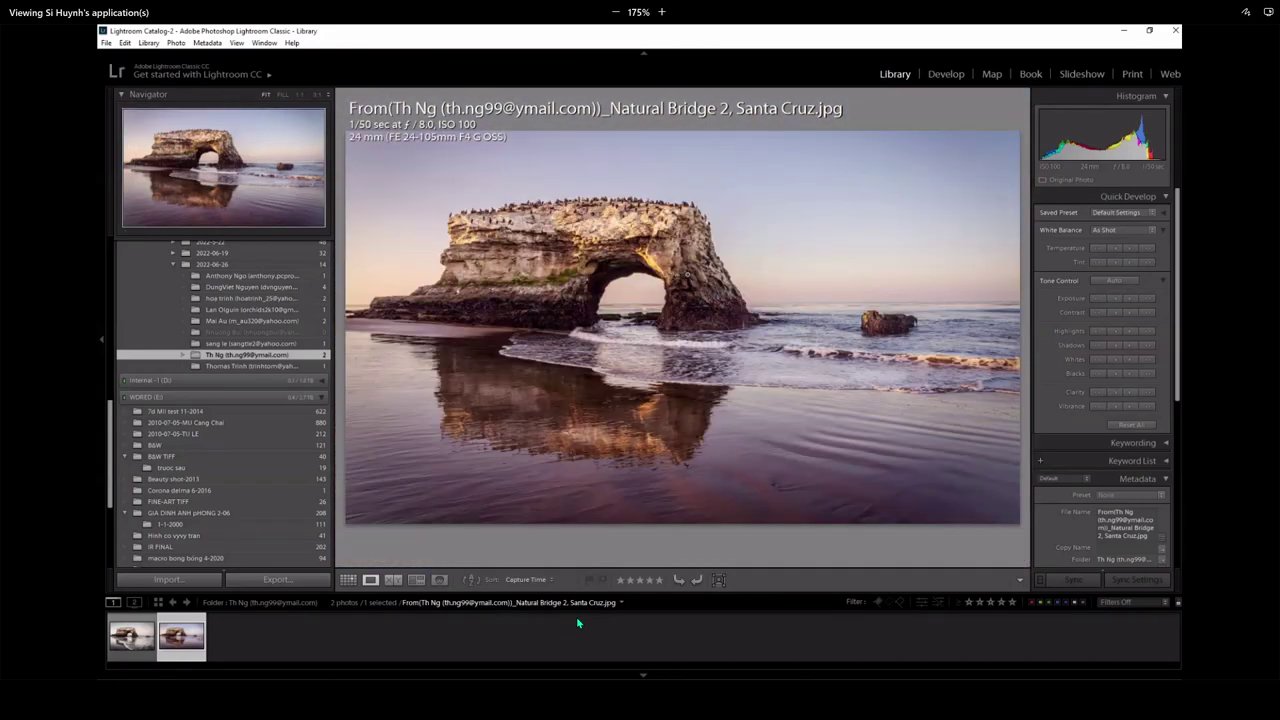
left_click(527, 252)
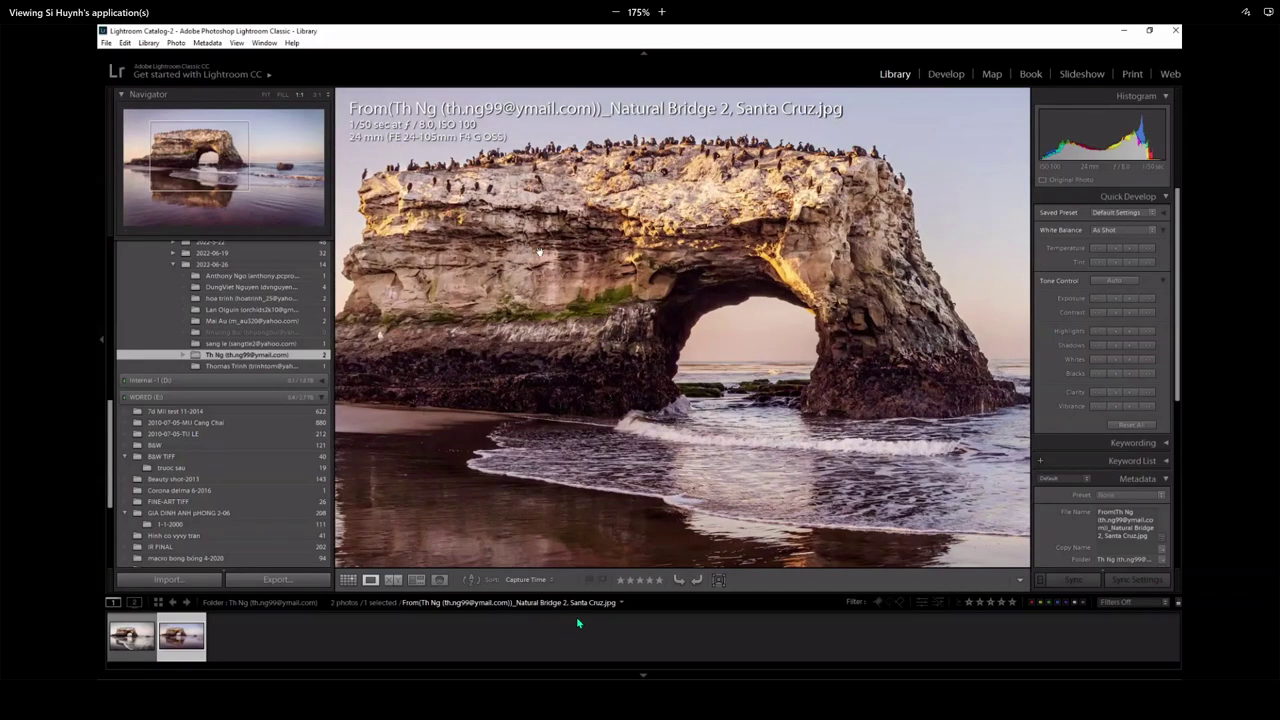
left_click(660, 289)
left_click_drag(868, 258, 750, 222)
left_click(819, 268)
scroll(577, 623, "up", 1)
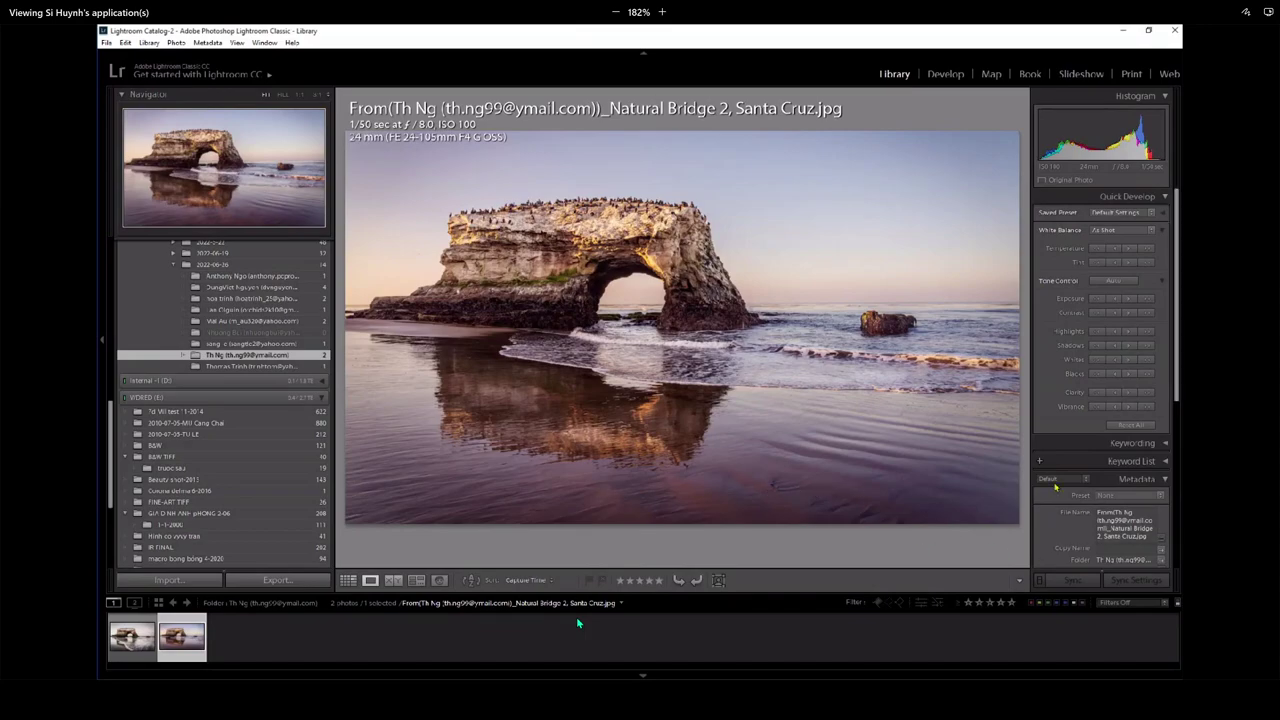
scroll(577, 623, "down", 1)
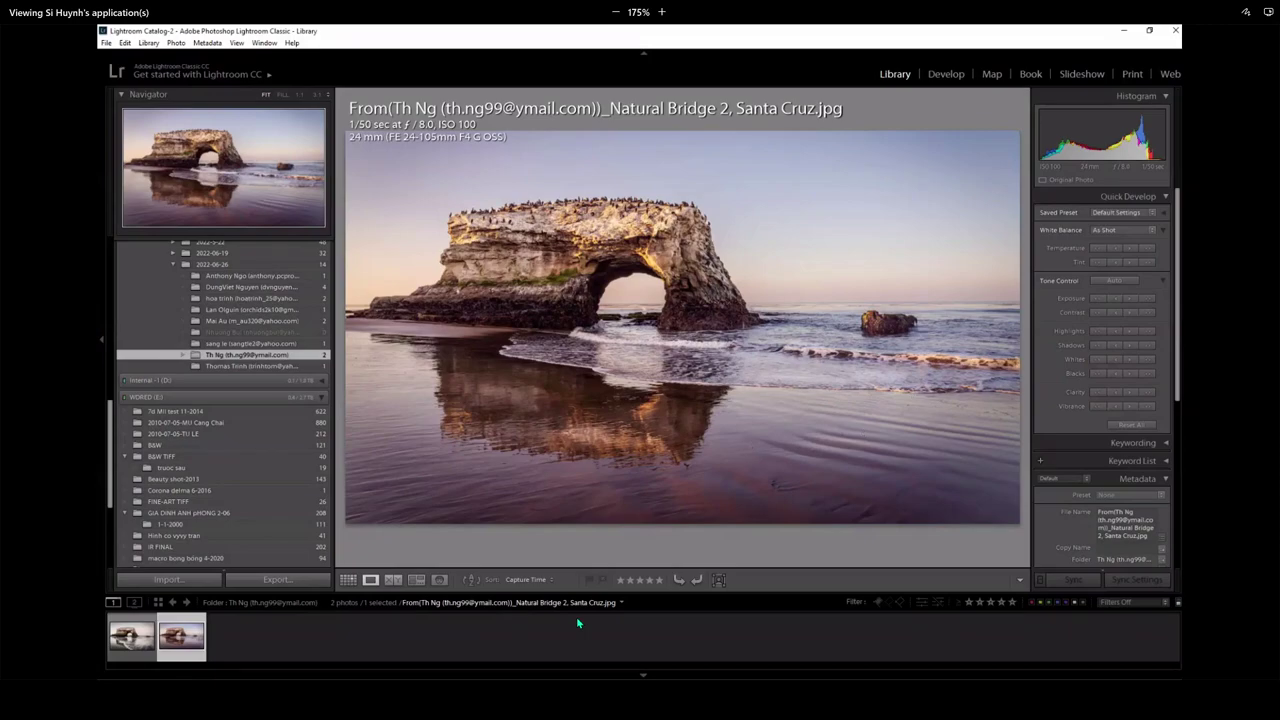
- Compare Natural Bridge 1 with Natural Bridge 2, and examine the reflection, shoreline and rock arch of Natural Bridge 2 at full size
left_click(131, 640)
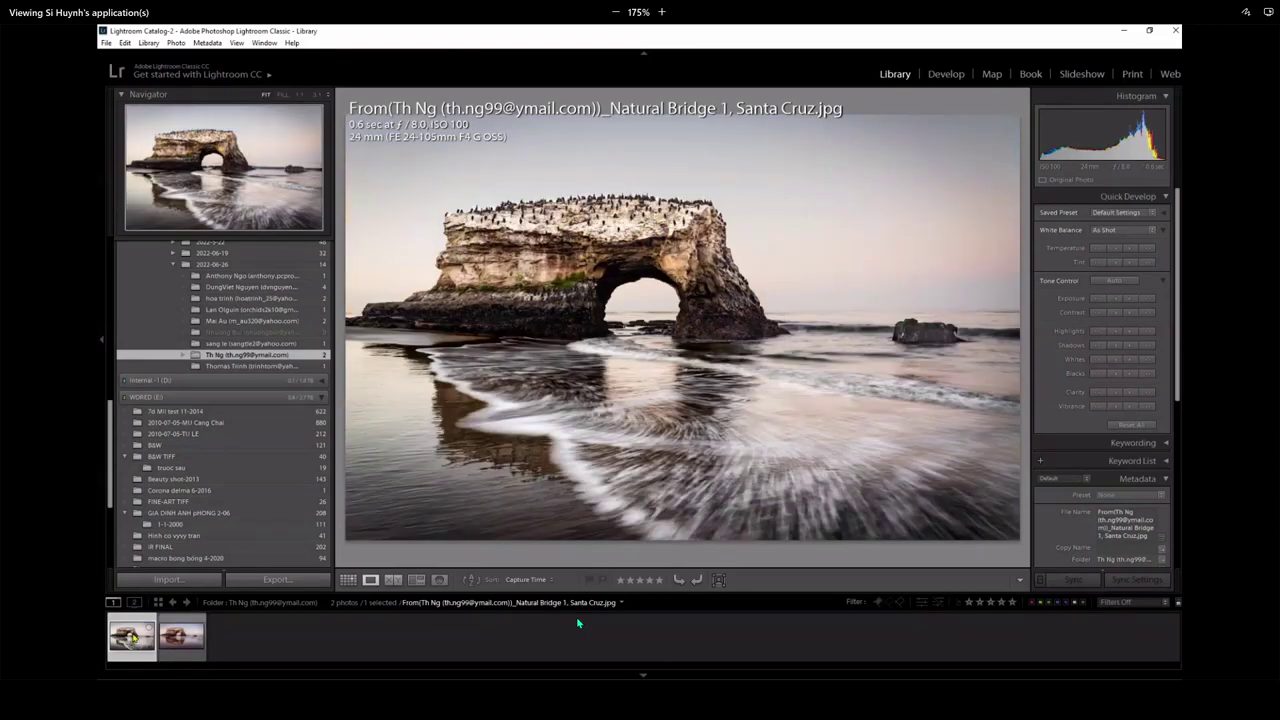
left_click(188, 638)
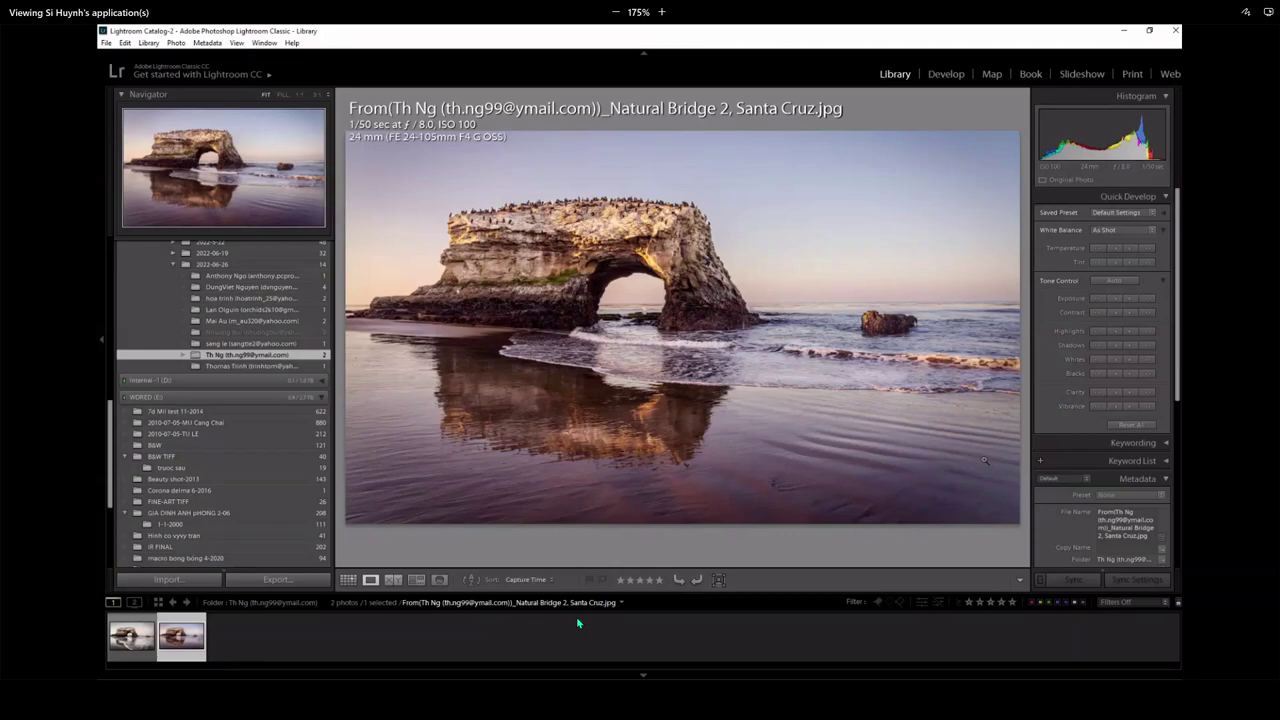
left_click(766, 460)
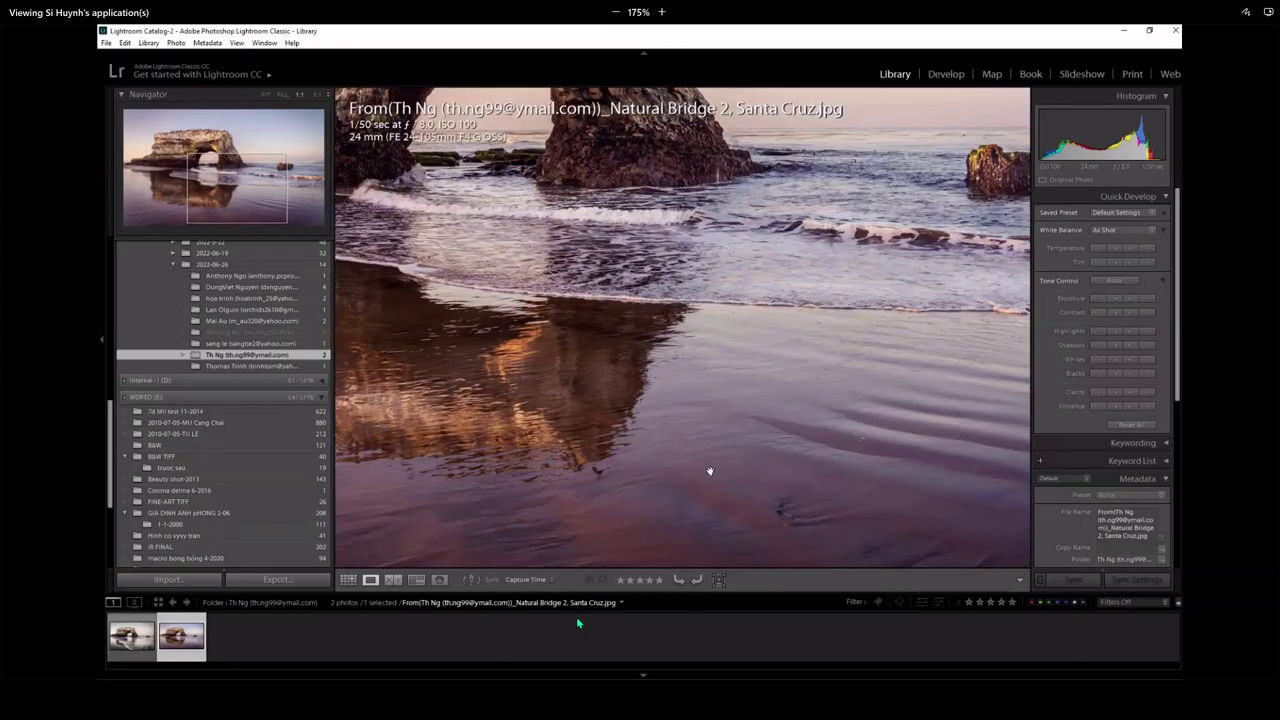
left_click(710, 472)
left_click(546, 437)
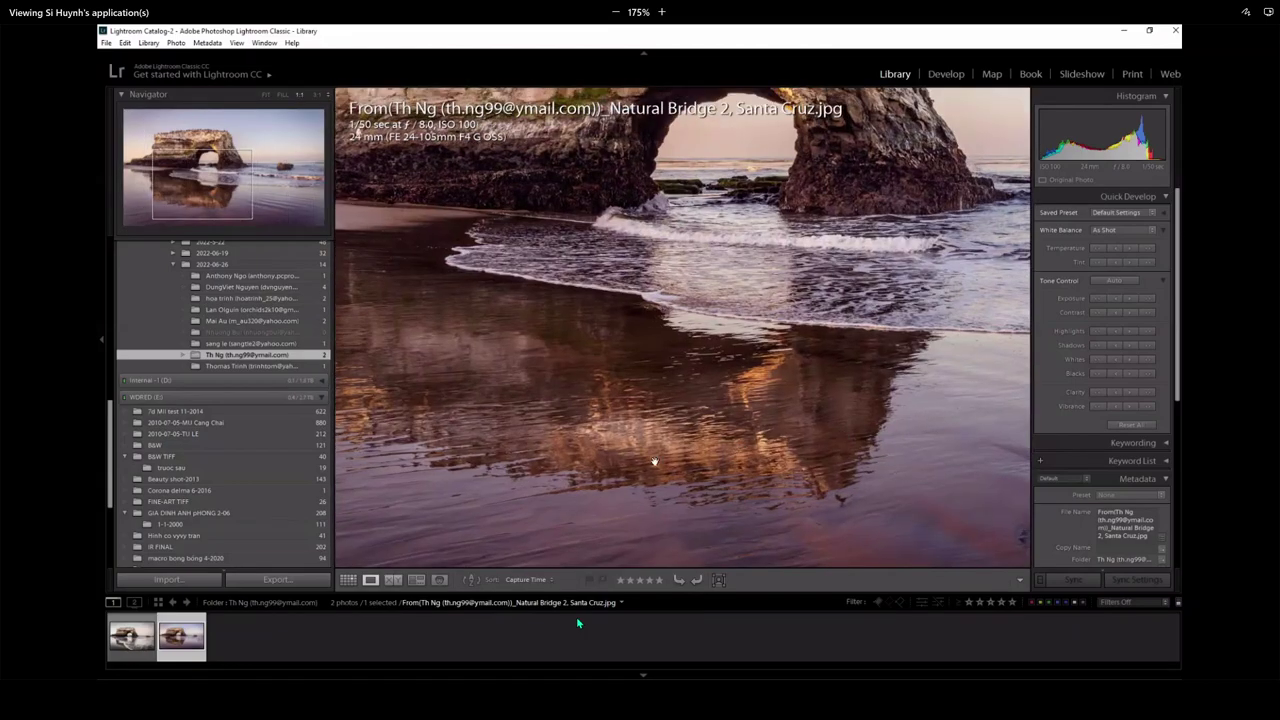
left_click(905, 442)
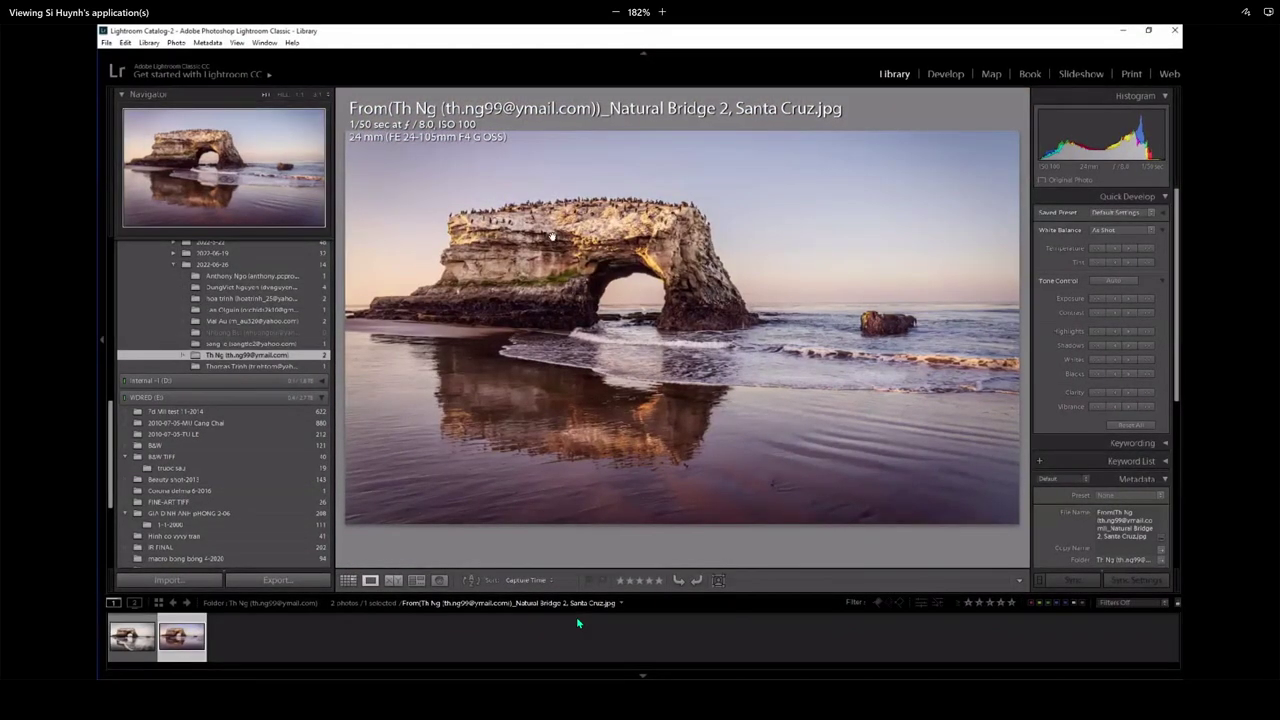
left_click(565, 232)
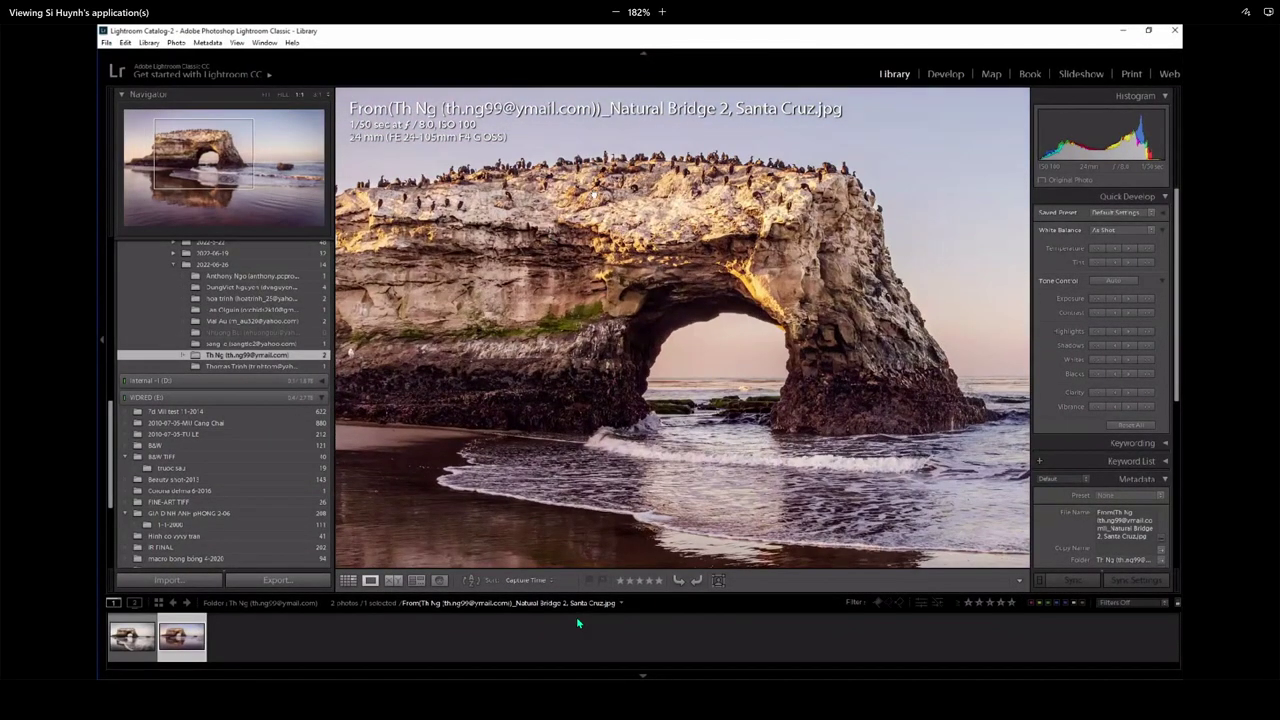
left_click(719, 224)
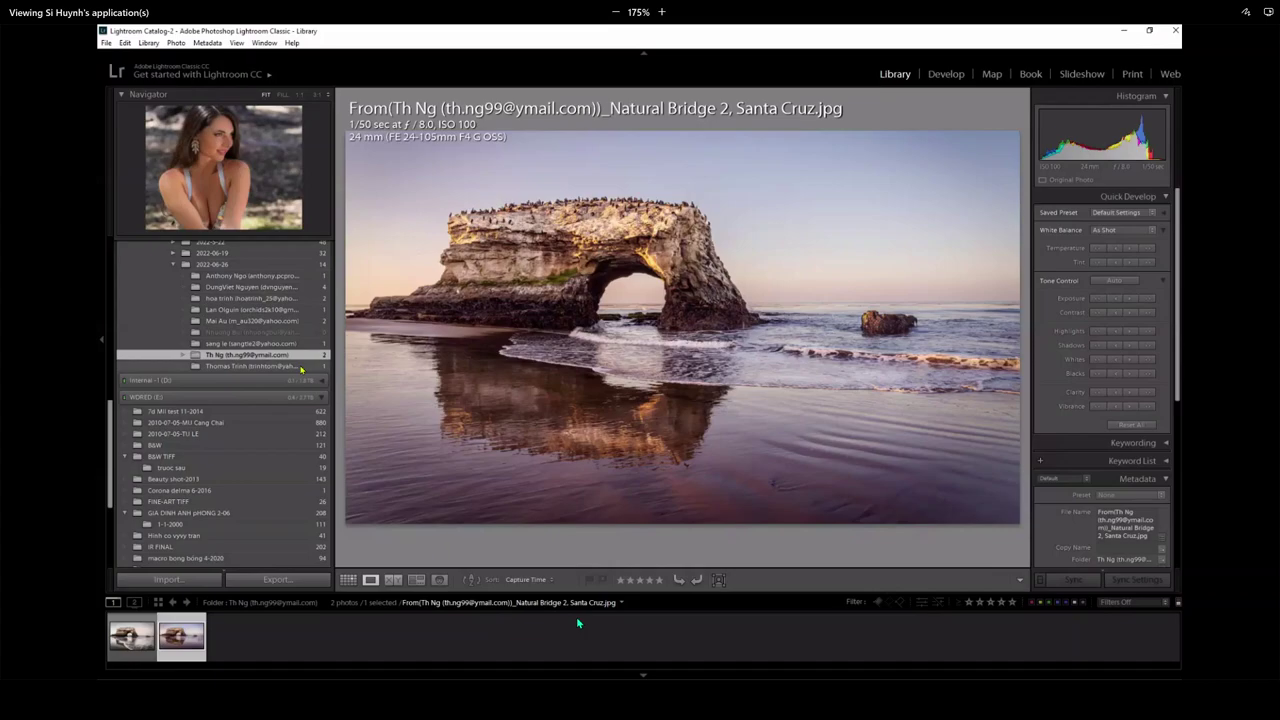
- Open the last photographer's folder under 2022-06-26 and inspect the face, skin and earring in portrait IMG5122 at full size
left_click(300, 369)
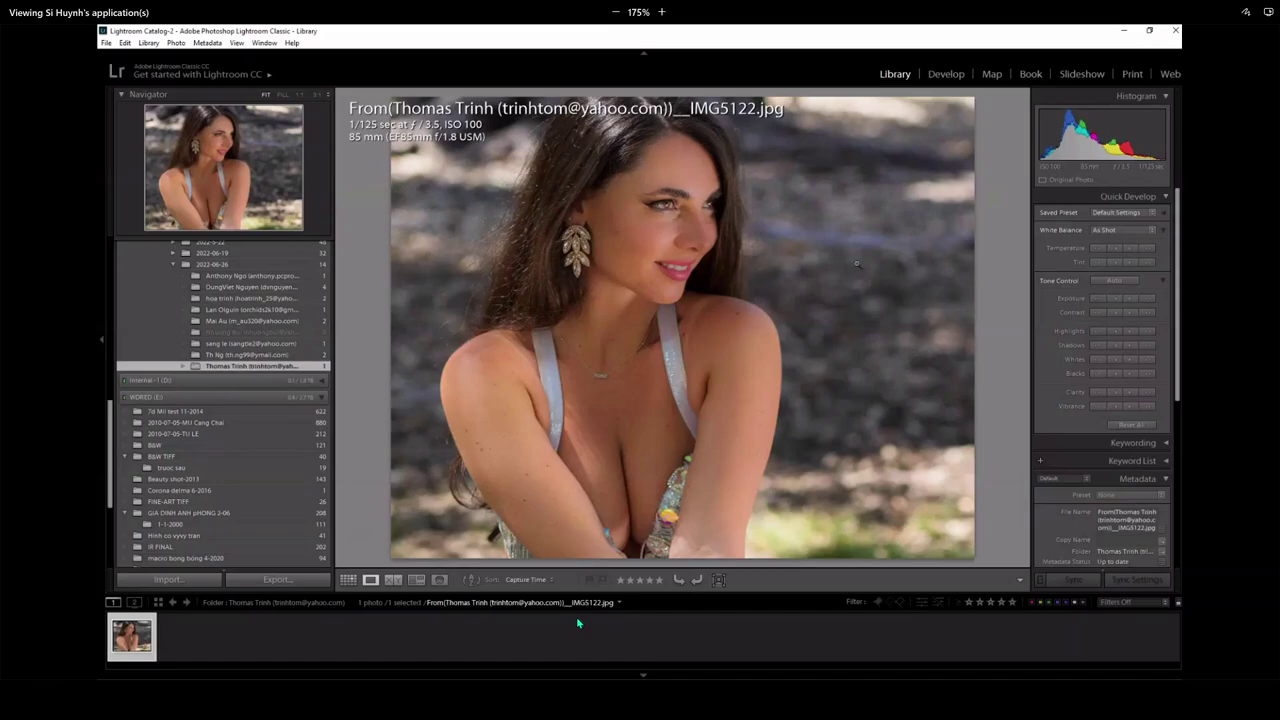
left_click(626, 178)
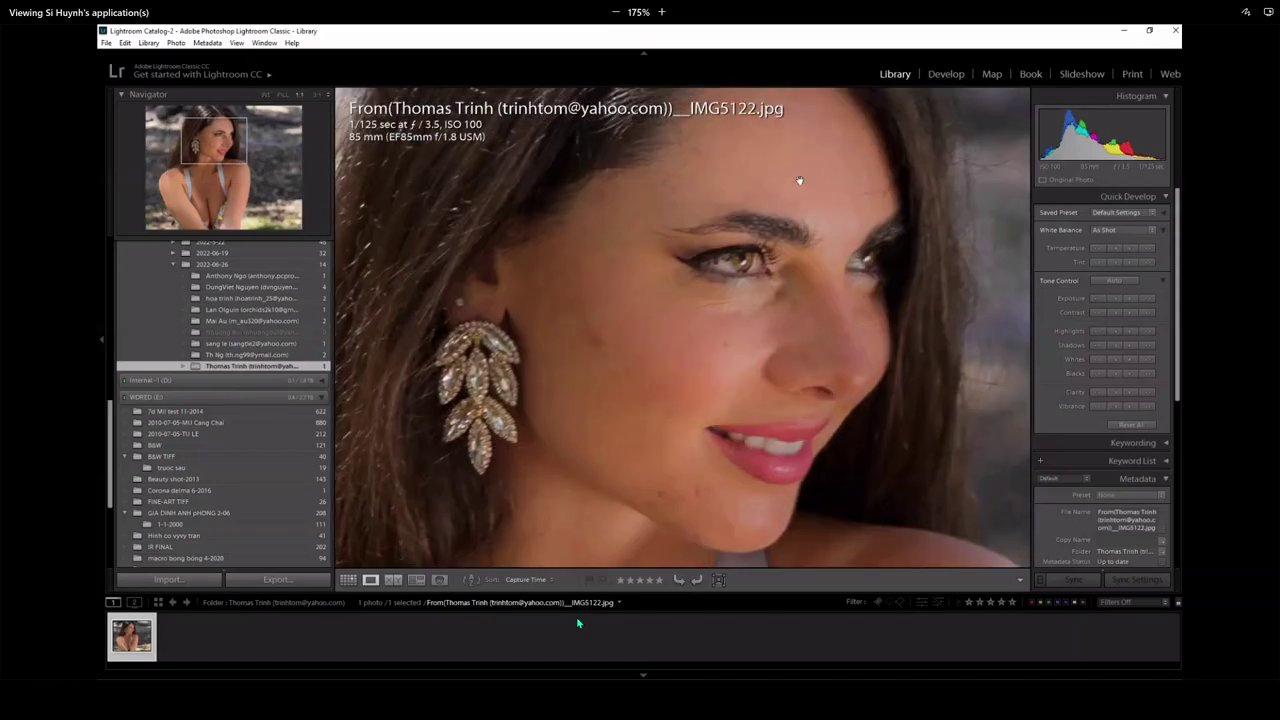
left_click_drag(642, 230, 791, 193)
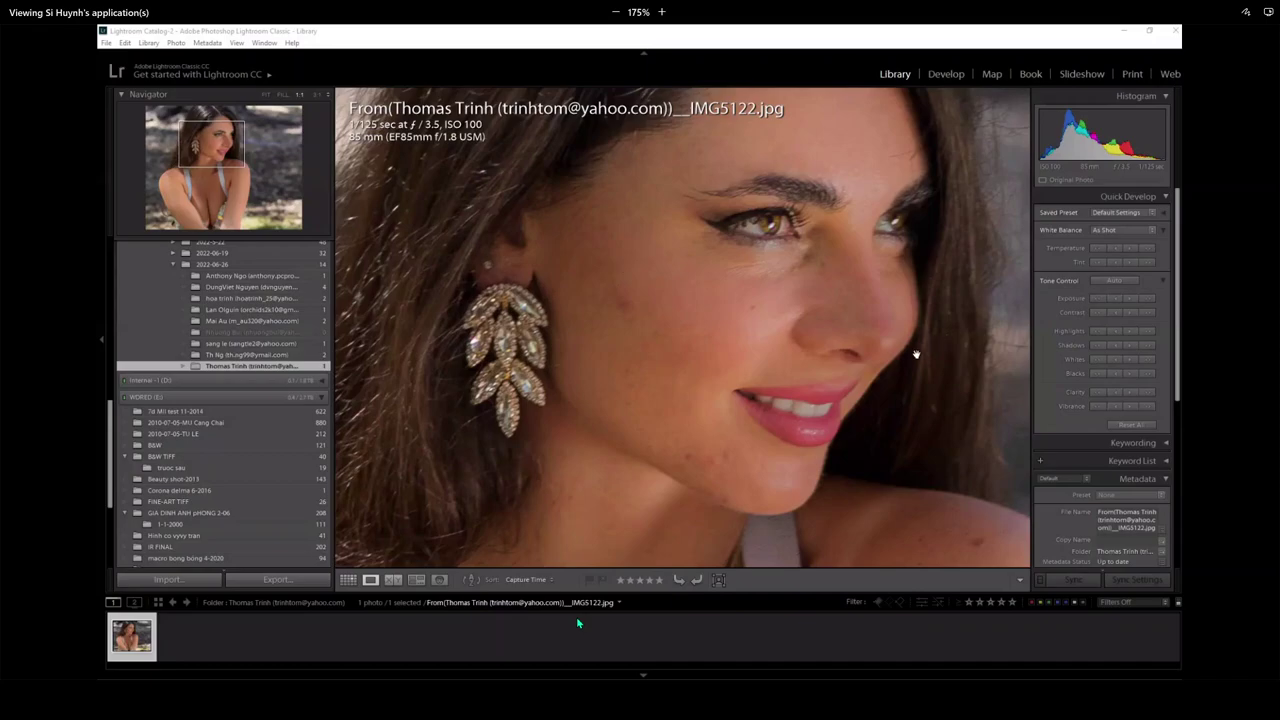
left_click_drag(829, 316, 857, 346)
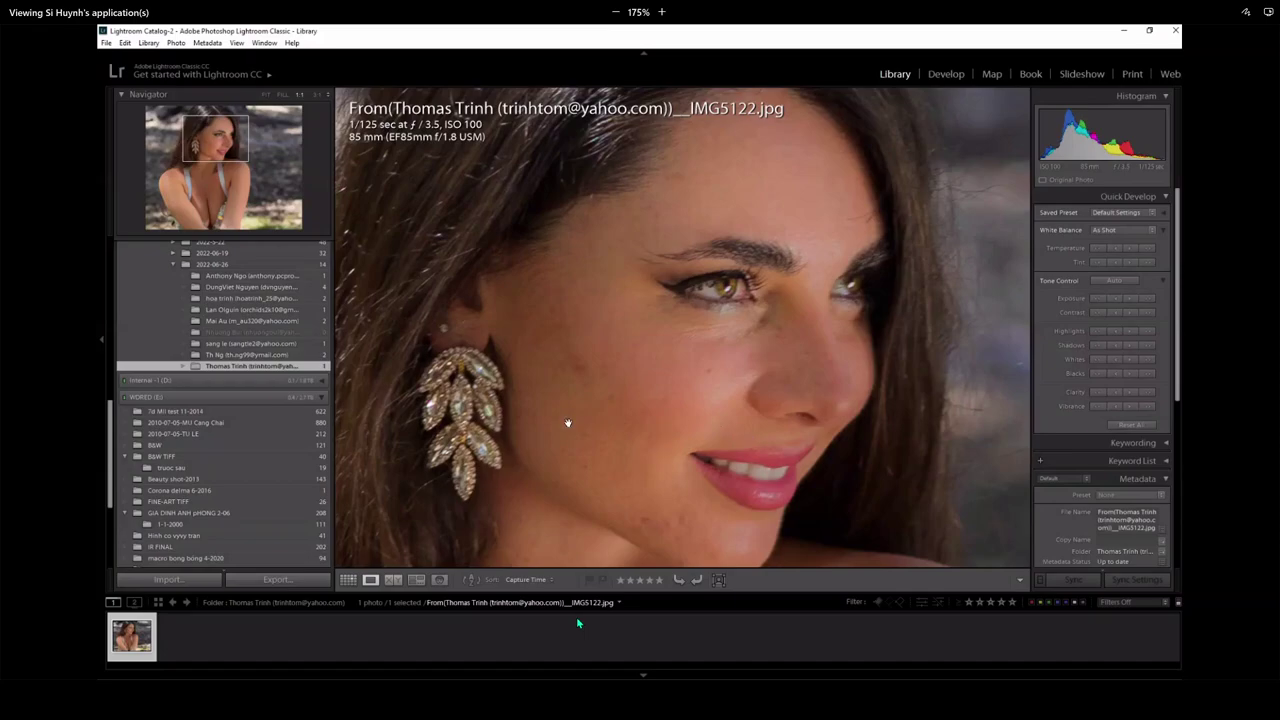
left_click(733, 411)
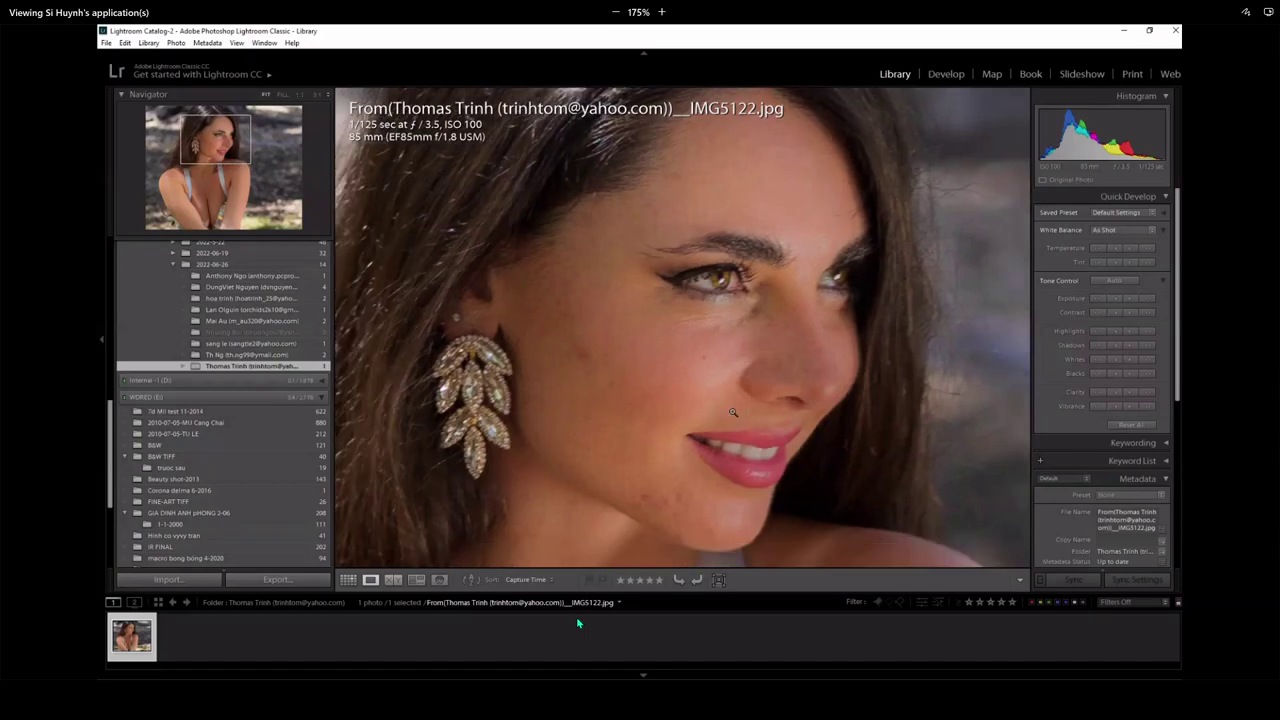
- Examine the skin, necklace, dress straps and arms of the portrait up close, and return to the full-frame view
left_click(538, 450)
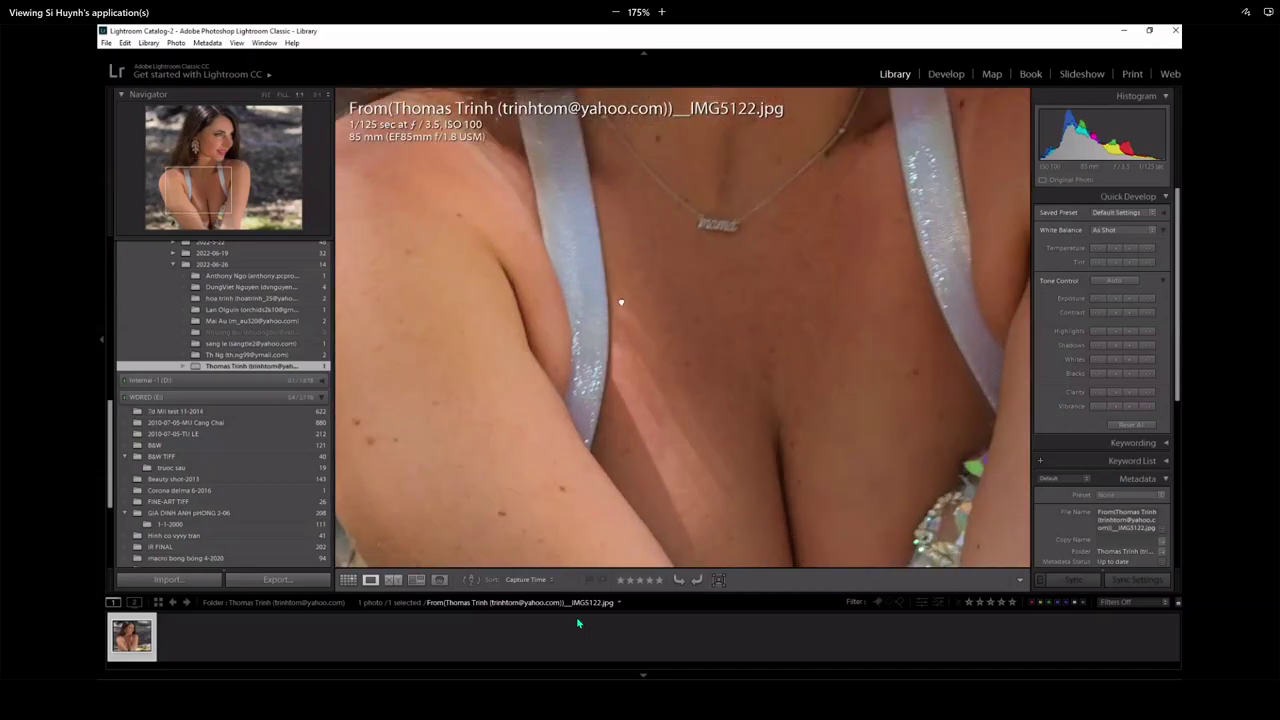
left_click_drag(621, 302, 924, 396)
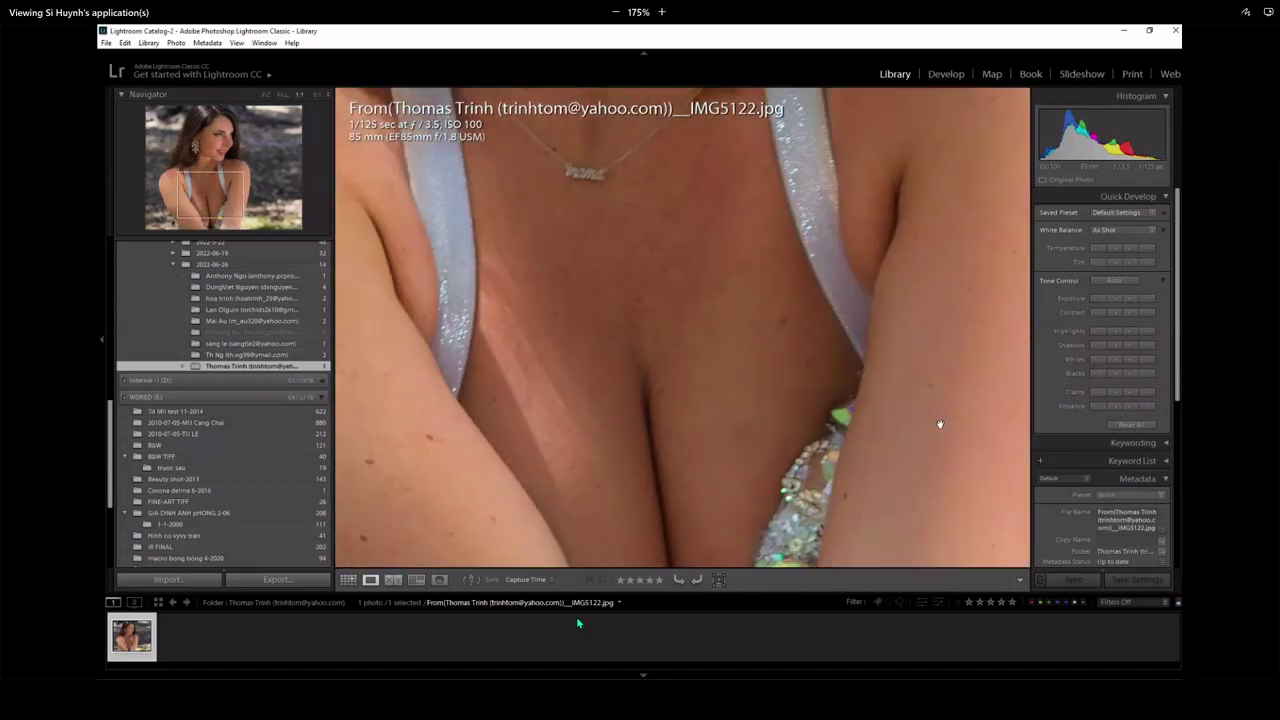
left_click_drag(874, 477, 906, 371)
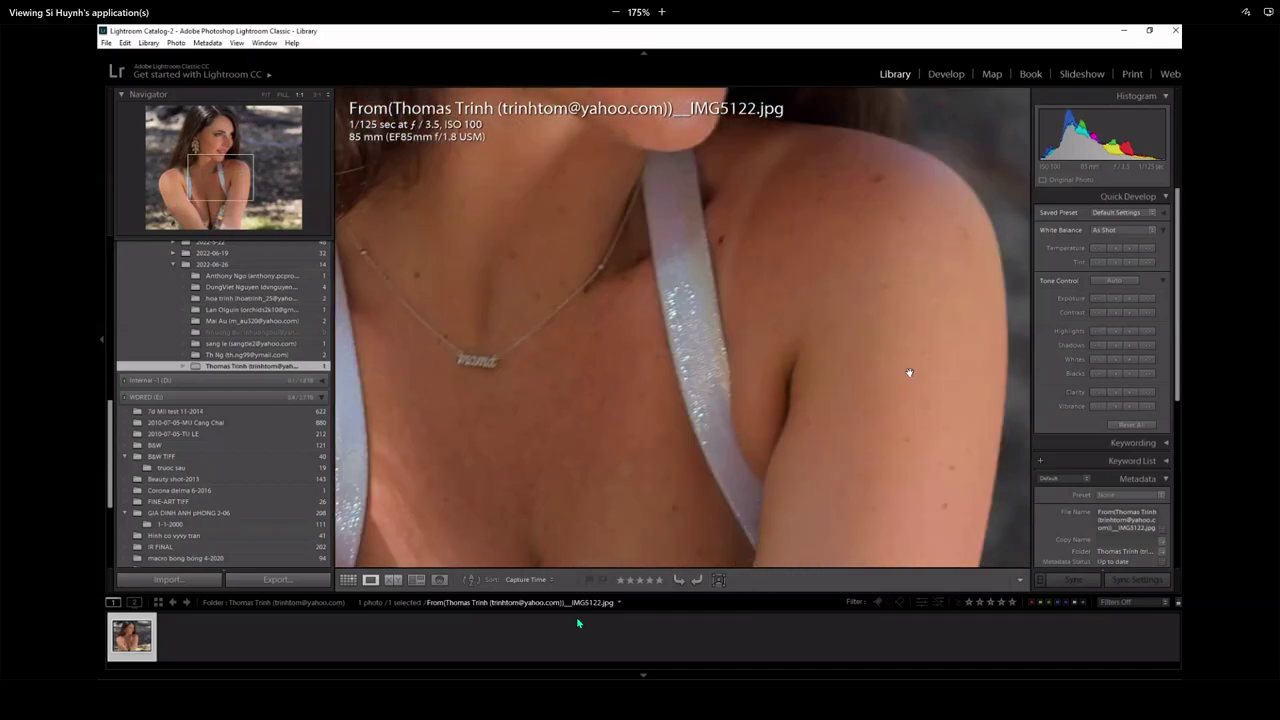
left_click(804, 364)
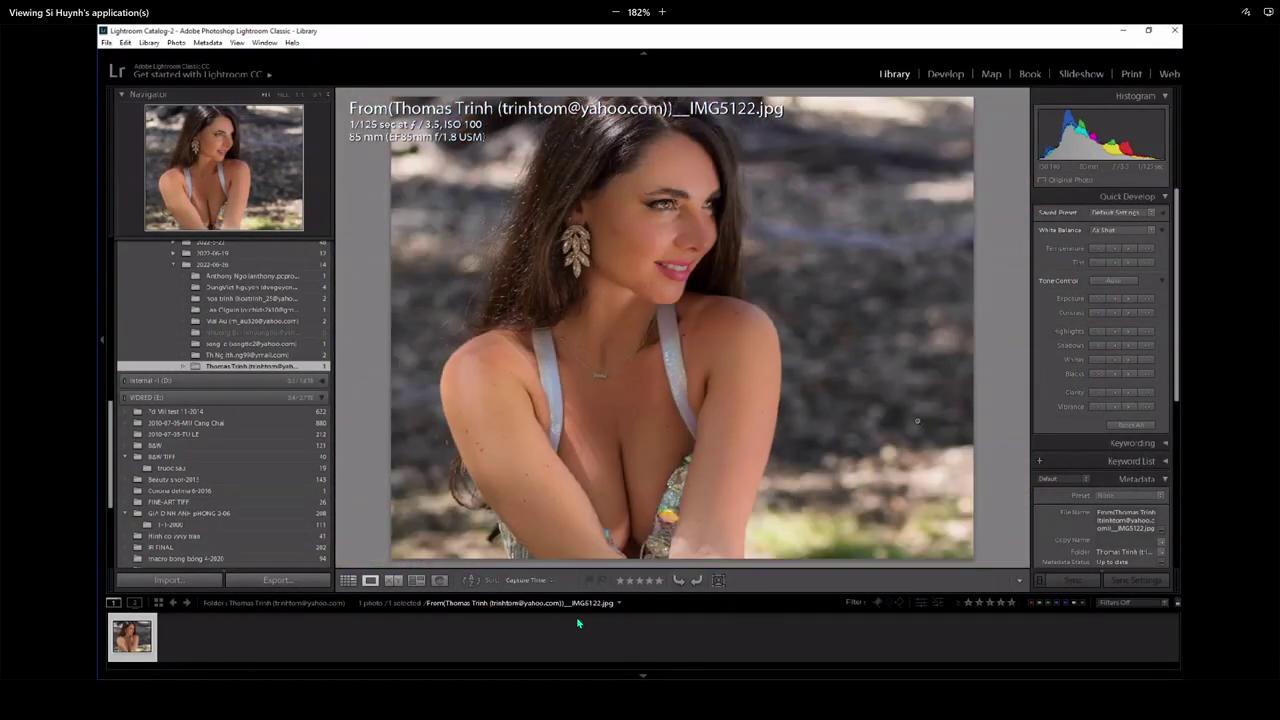
- Inspect the portrait's stray hairs, eyes and forehead at full size, and return to the full-frame view
left_click(651, 201)
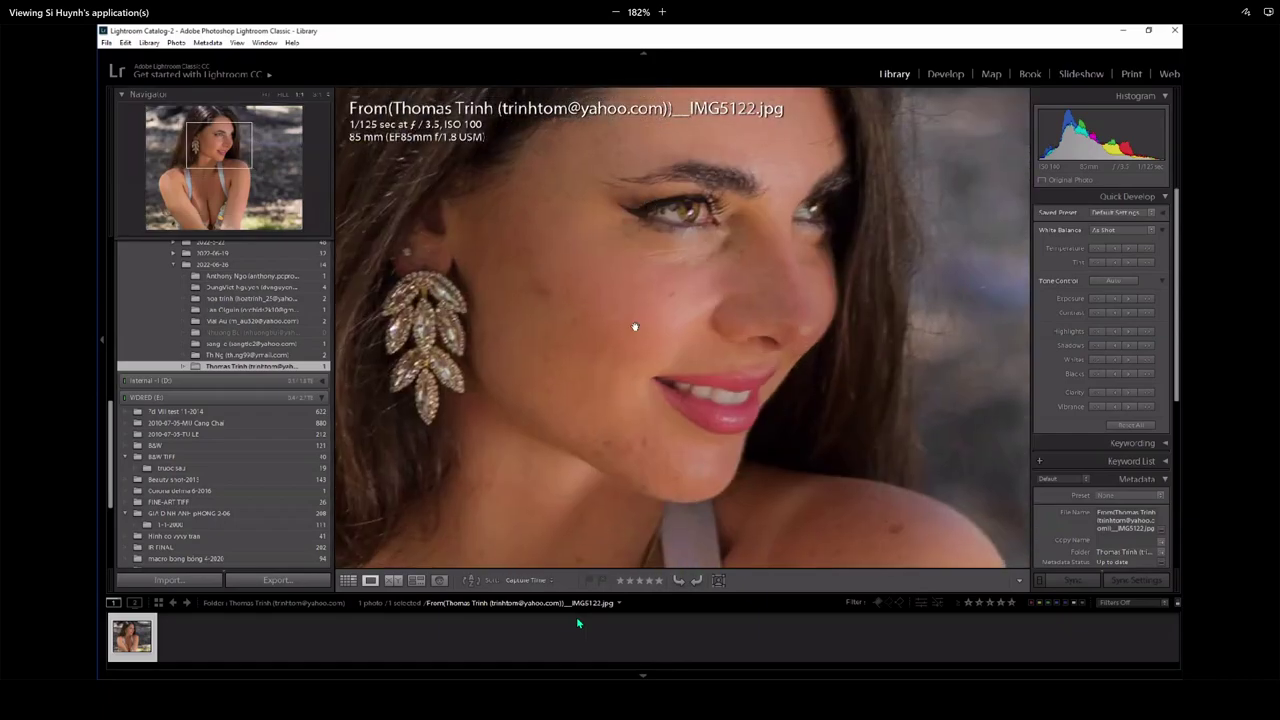
left_click_drag(694, 286, 938, 305)
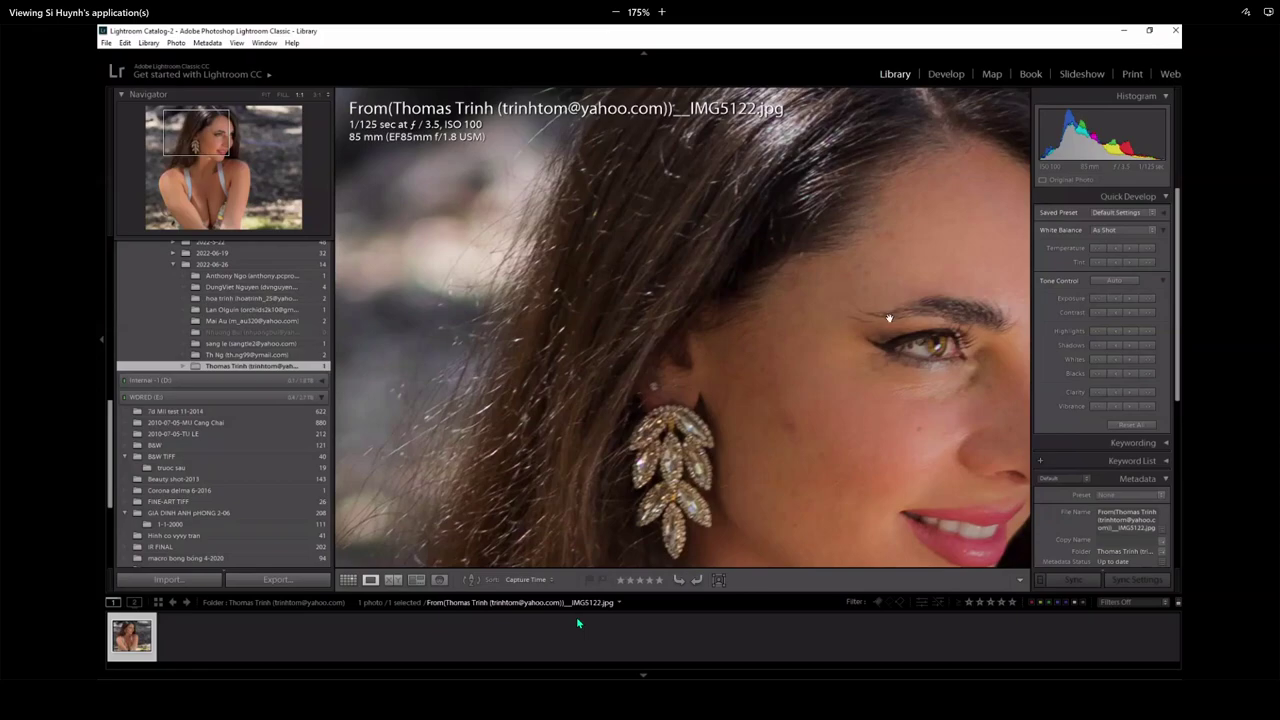
left_click_drag(1003, 297, 718, 293)
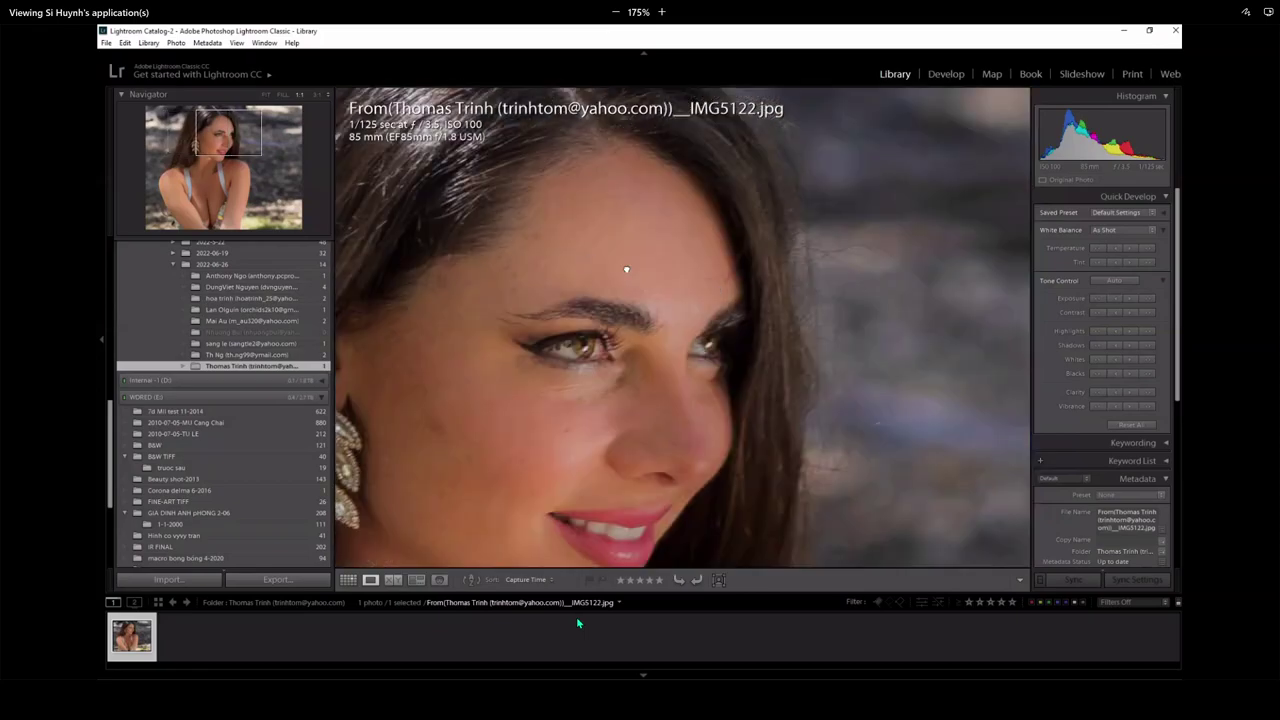
left_click_drag(632, 267, 790, 332)
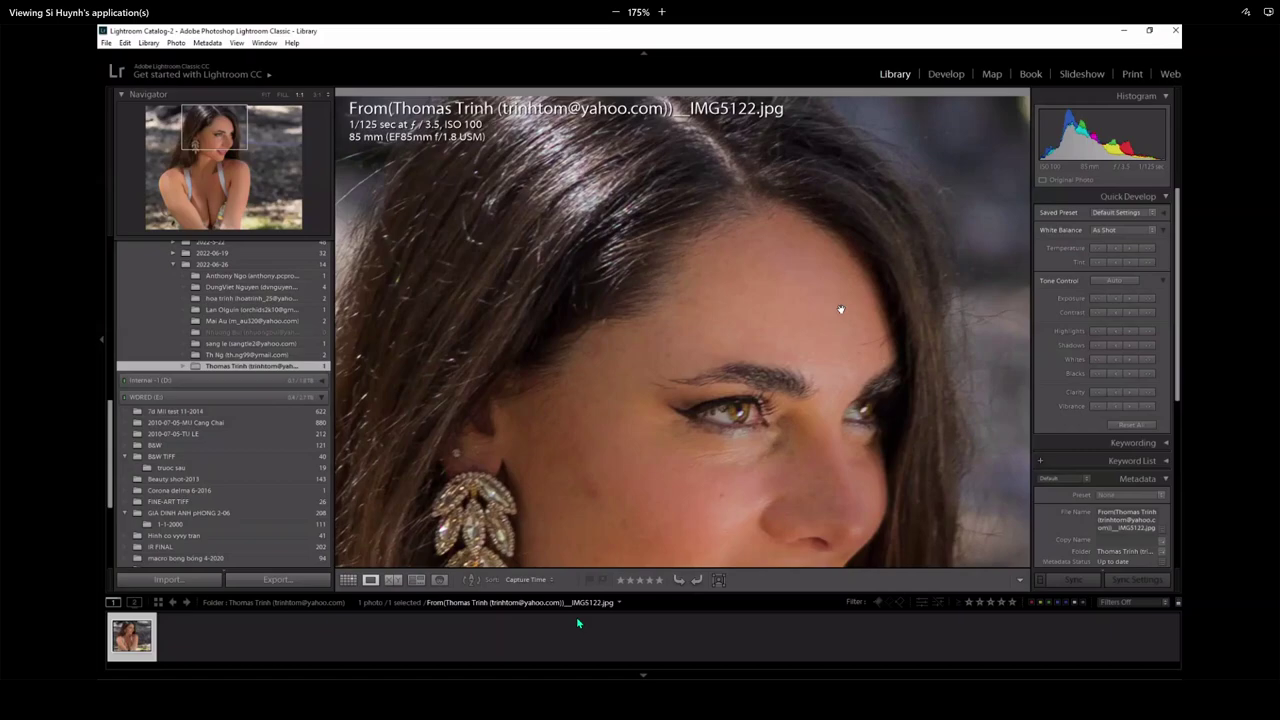
left_click(755, 328)
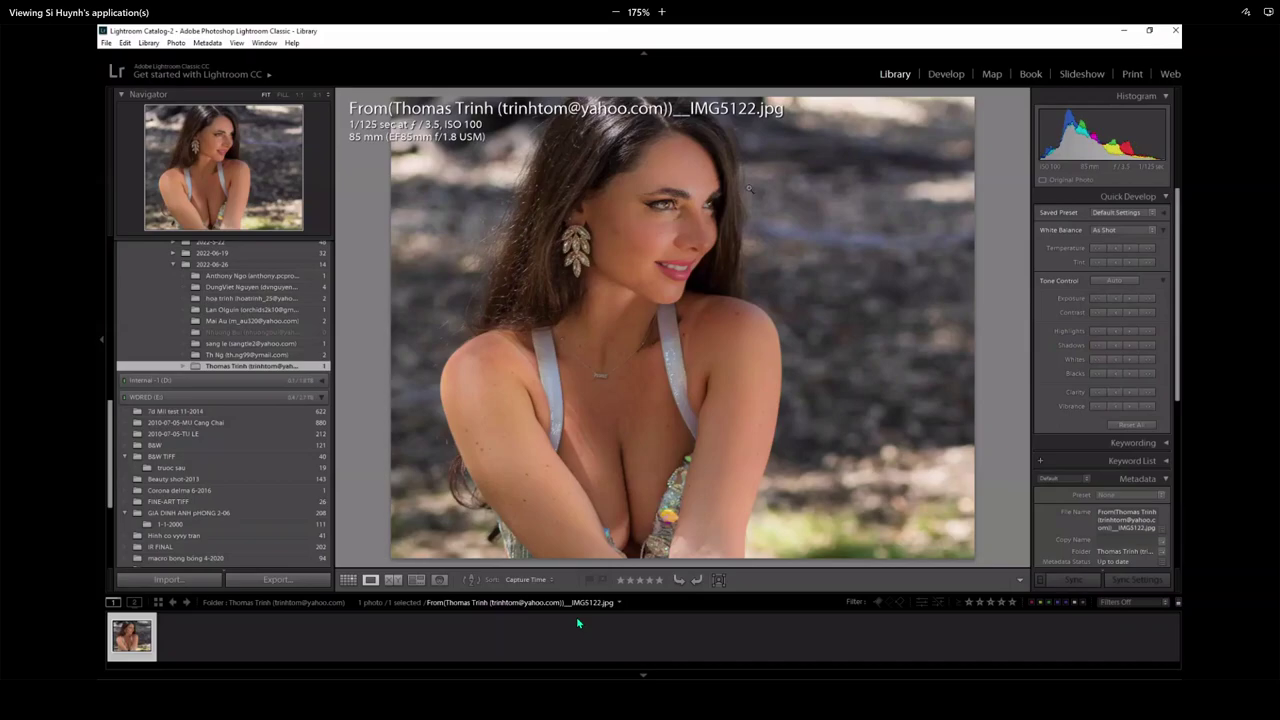
- Hide the photo information overlay, examine the model's eyes and facial lighting at full size, and return to the full-frame view
key("i")
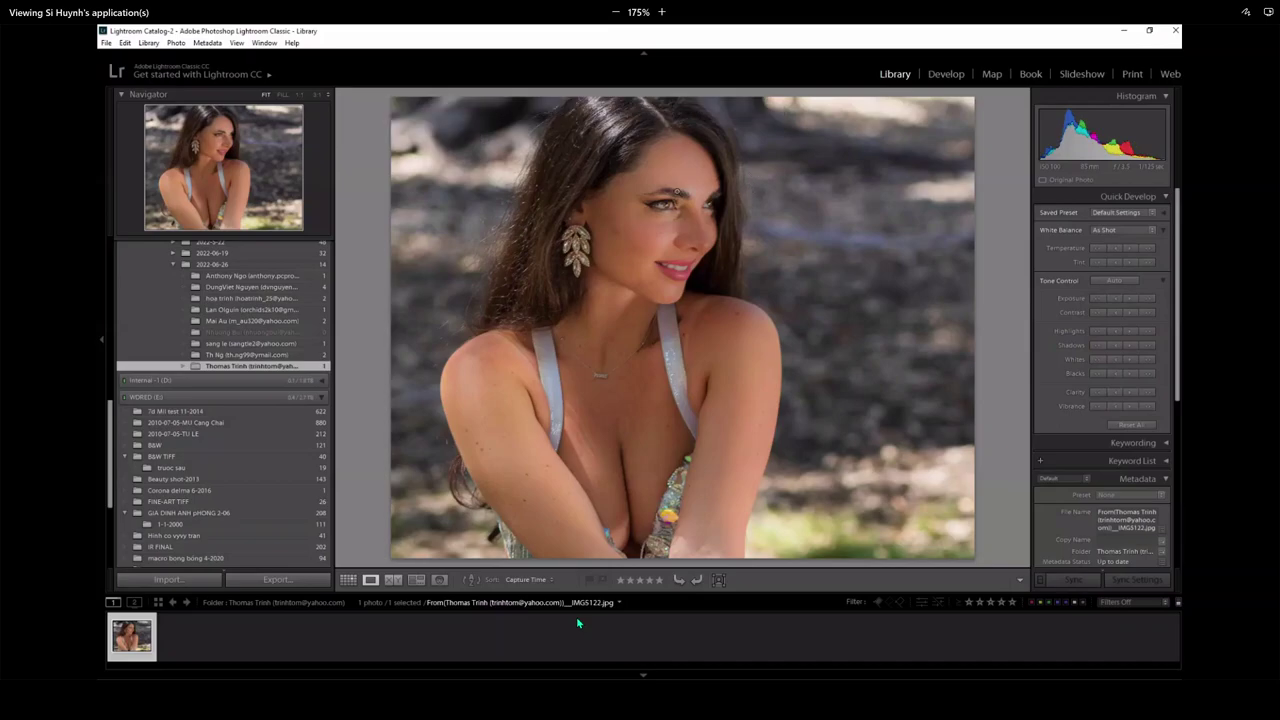
left_click(668, 172)
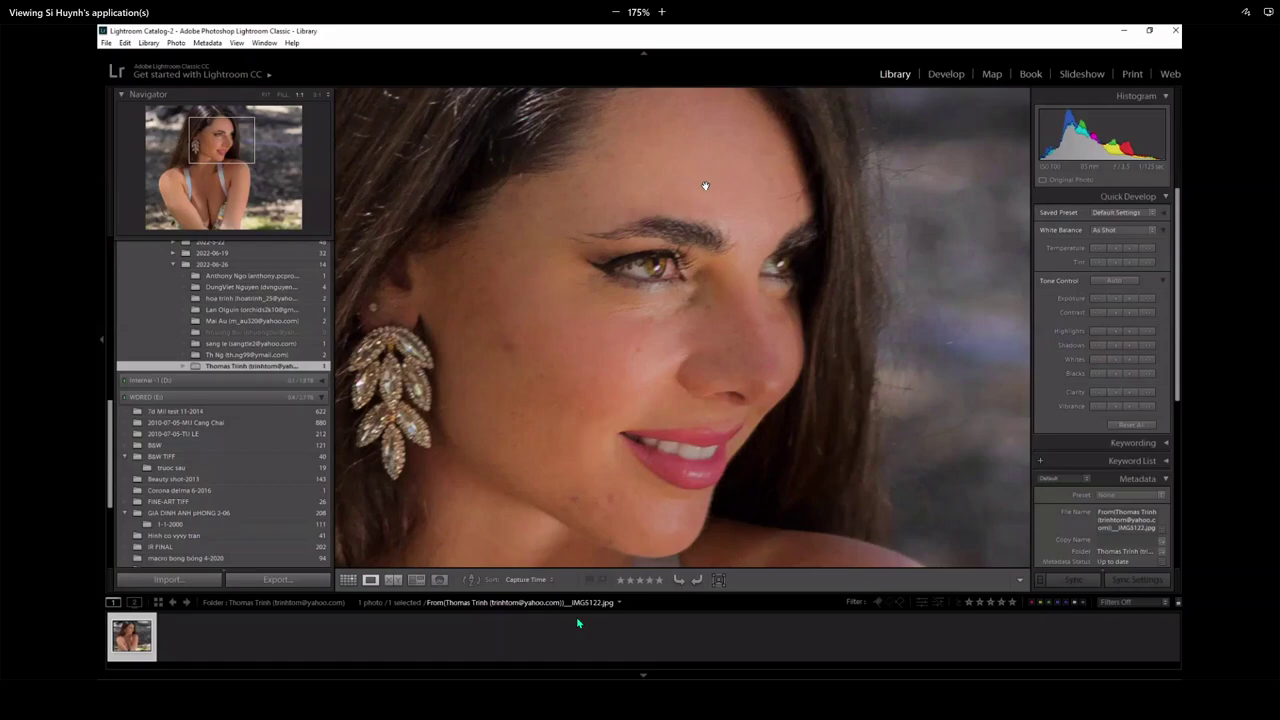
left_click_drag(752, 270, 760, 245)
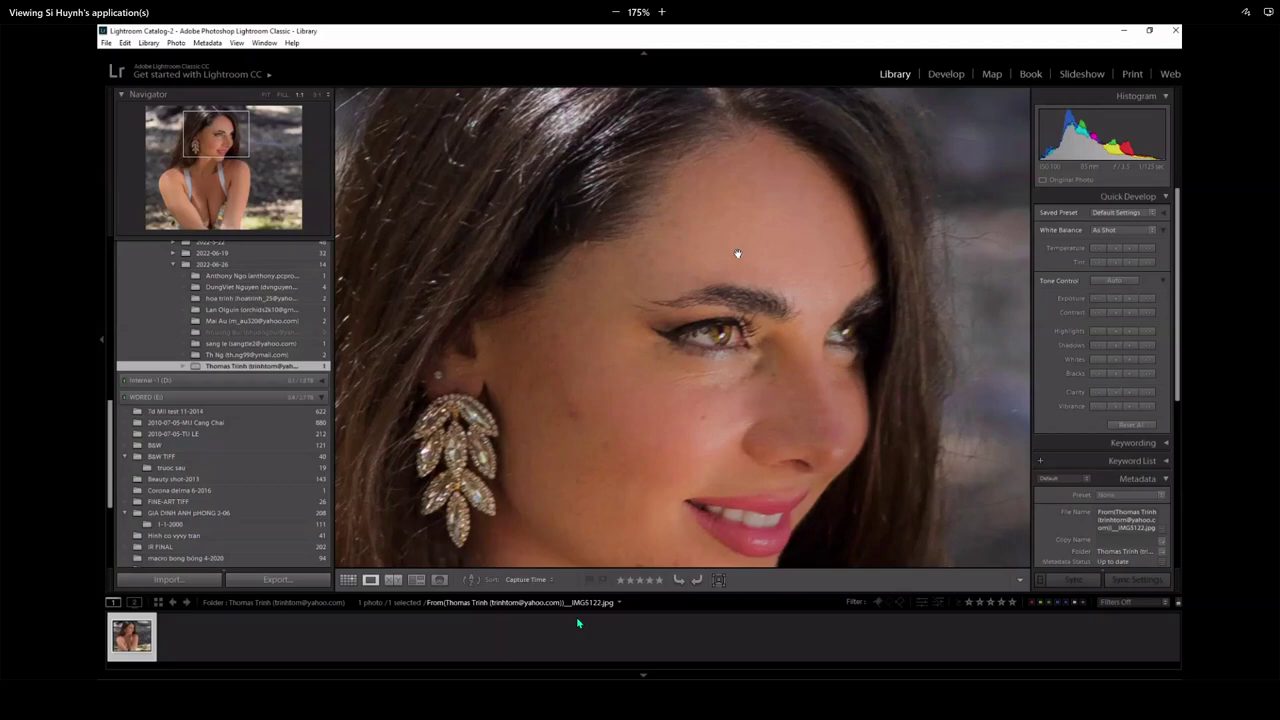
left_click(726, 347)
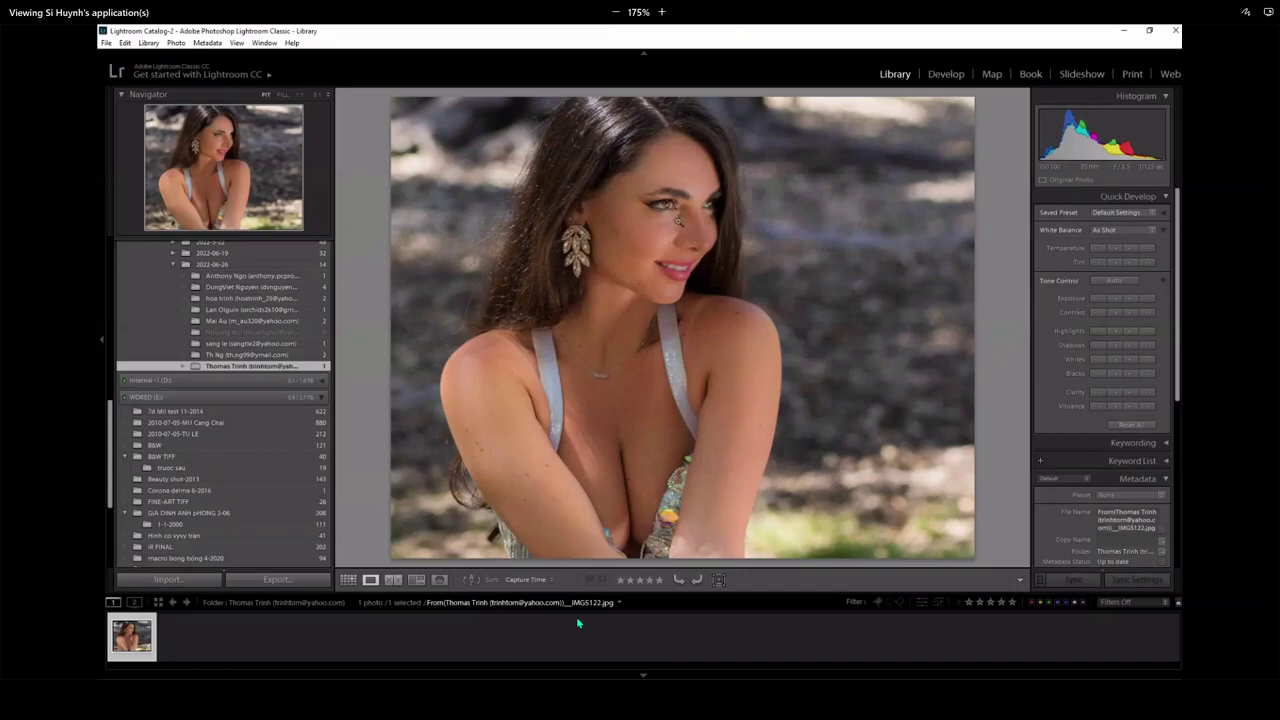
- Examine the backlit hair and the earring at full size, and return to the full-frame view of the portrait
left_click(553, 170)
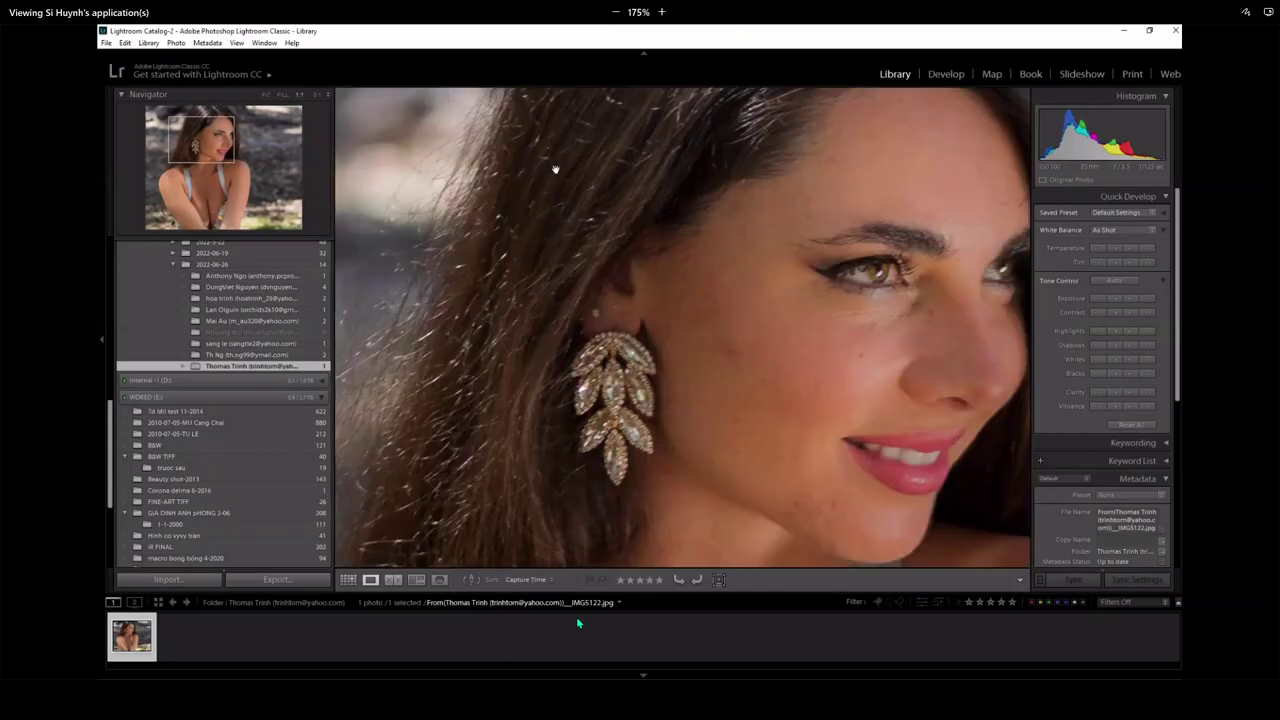
left_click(918, 265)
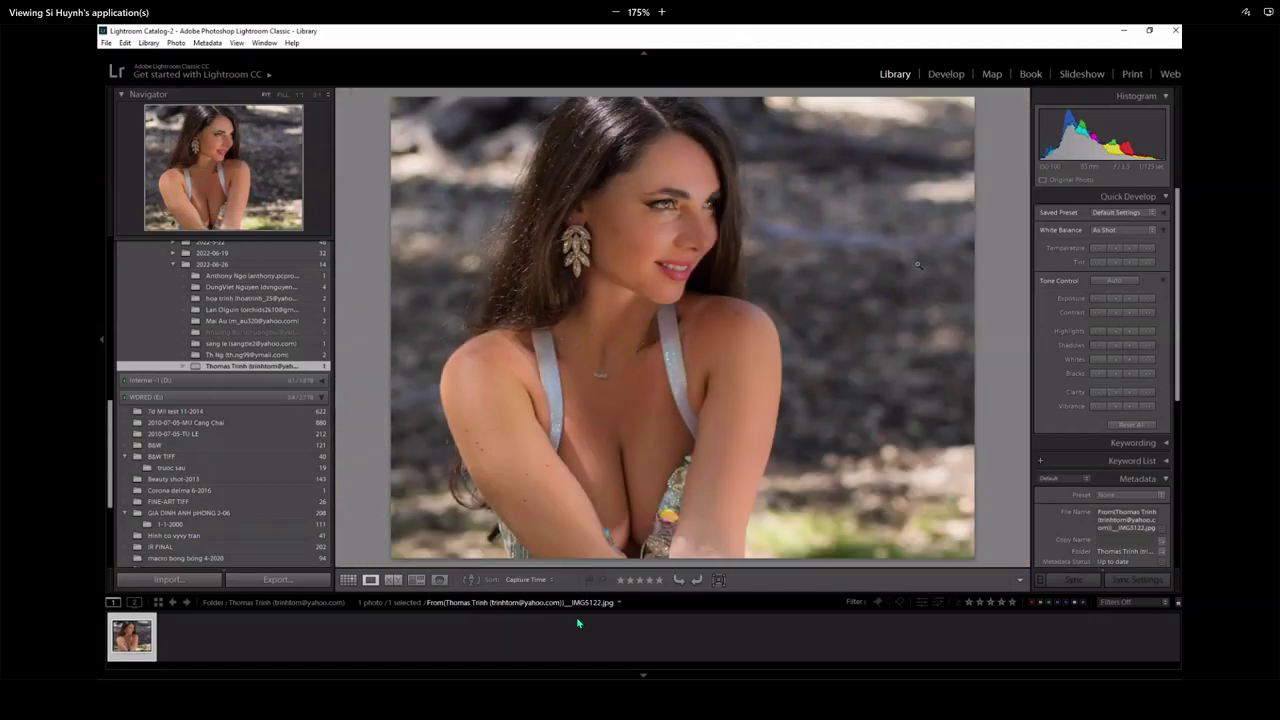
left_click(663, 287)
left_click(798, 287)
left_click(922, 146)
left_click(900, 110)
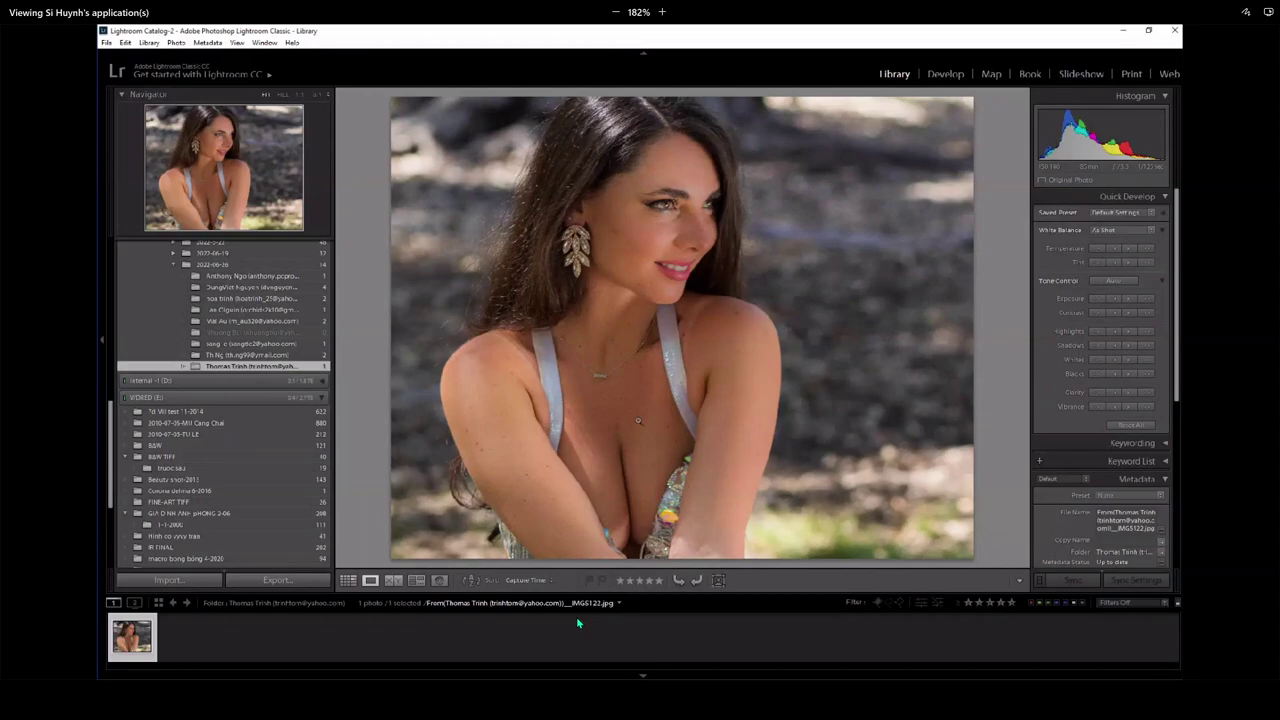
- Inspect the name necklace and the surrounding chest and straps at full size, and return to the full-frame view
left_click(660, 203)
left_click_drag(734, 463, 814, 306)
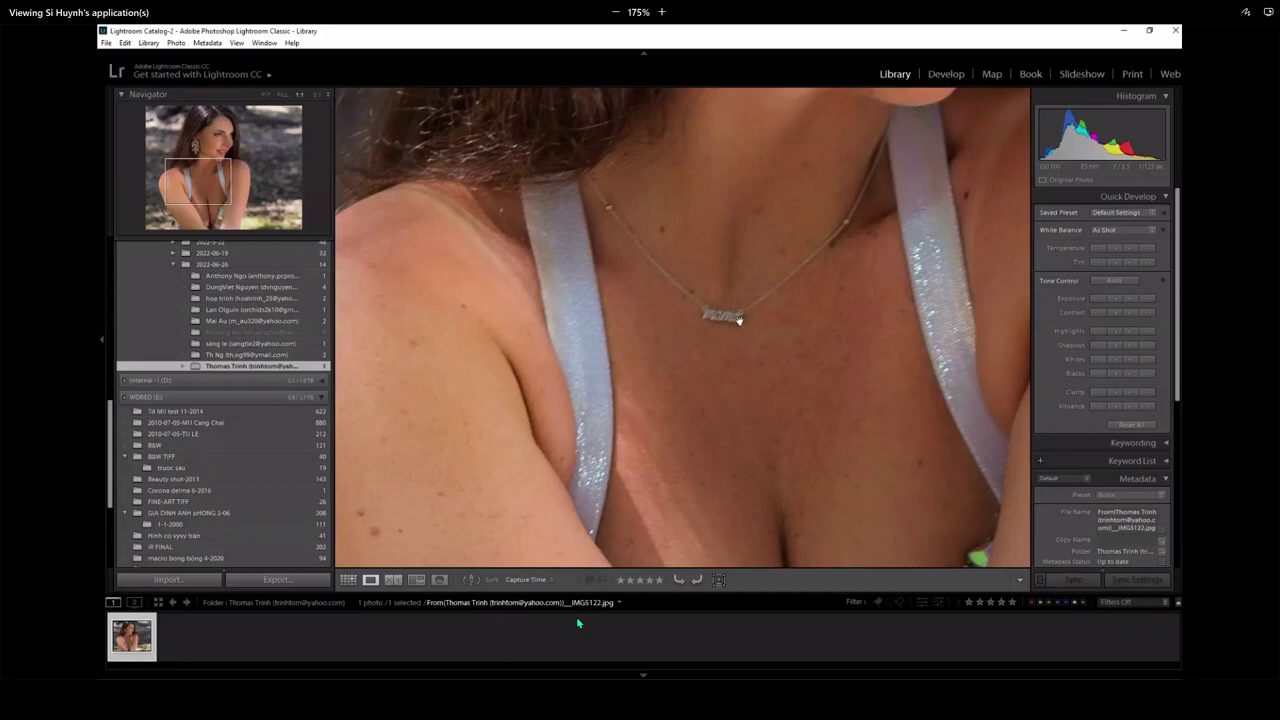
left_click_drag(736, 322, 692, 348)
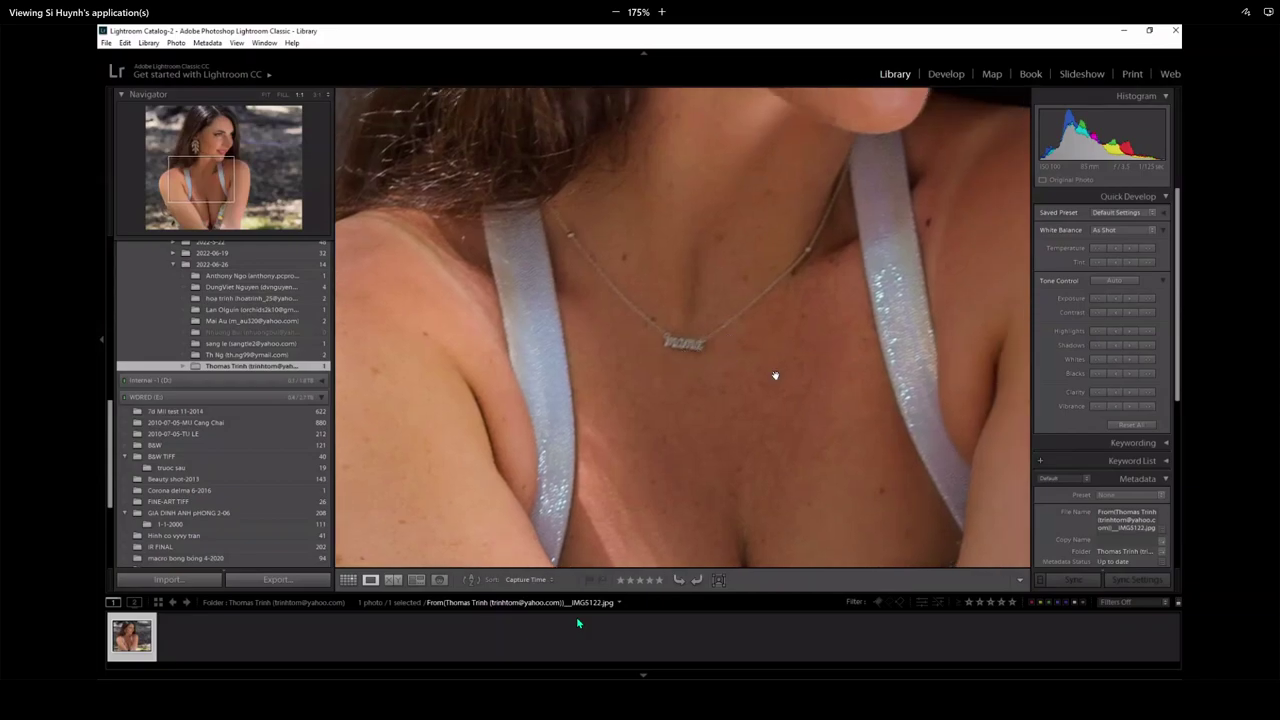
left_click_drag(774, 374, 670, 353)
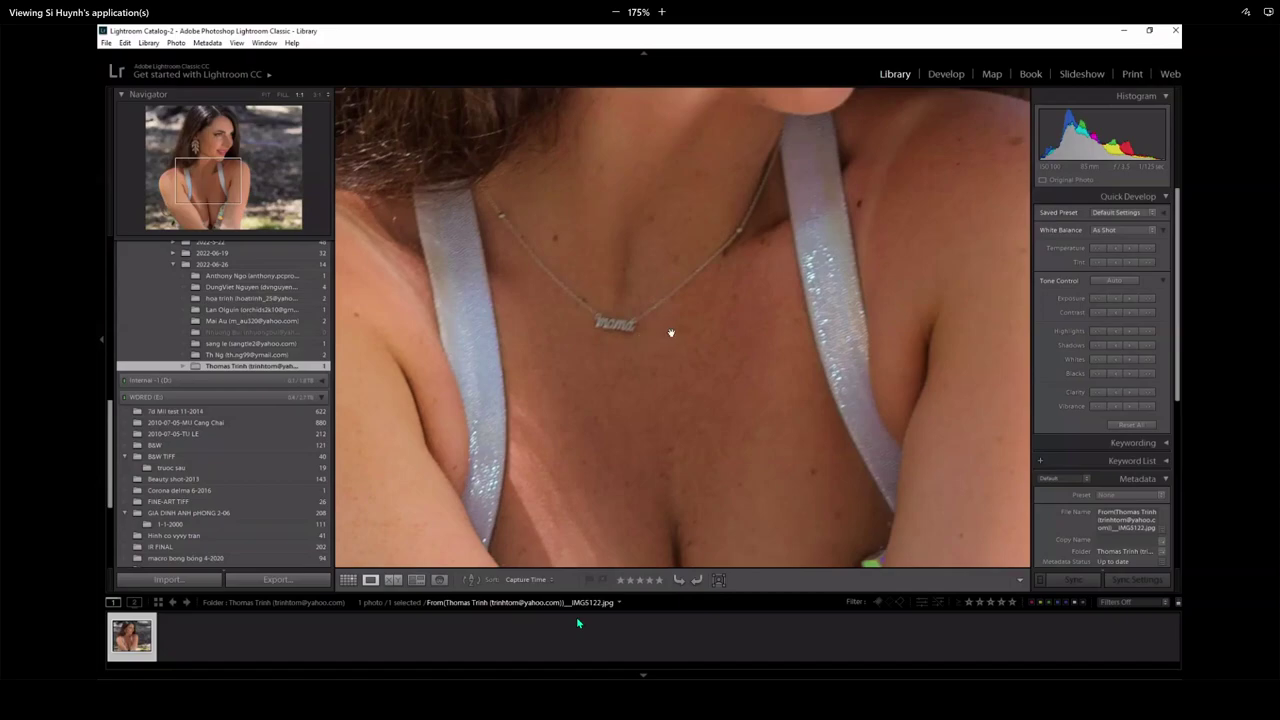
left_click(654, 327)
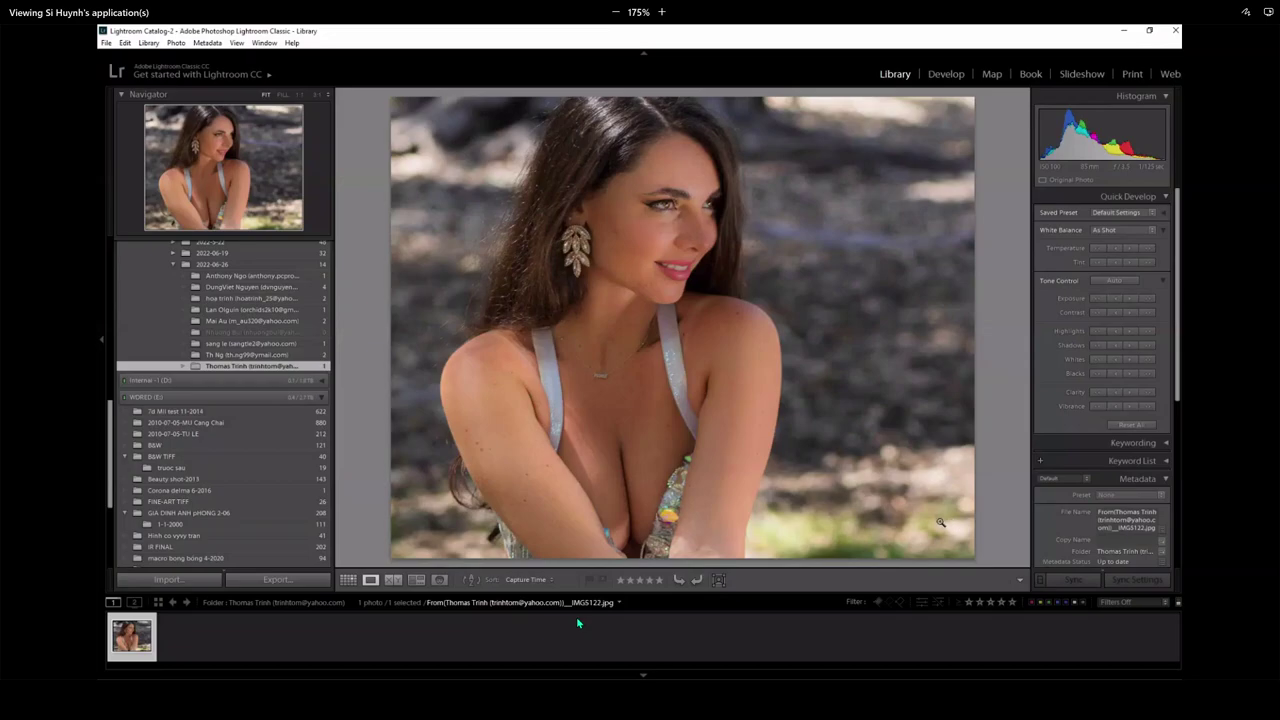
- Examine the model's crossed arms and the lower edge of the frame at a moderate magnification
left_click(716, 231)
left_click_drag(716, 231, 766, 306)
left_click(647, 415)
left_click(757, 330)
left_click(648, 285)
mouse_move(789, 295)
left_mouse_down()
mouse_move(797, 457)
mouse_move(780, 455)
mouse_move(758, 362)
mouse_move(780, 314)
left_mouse_up()
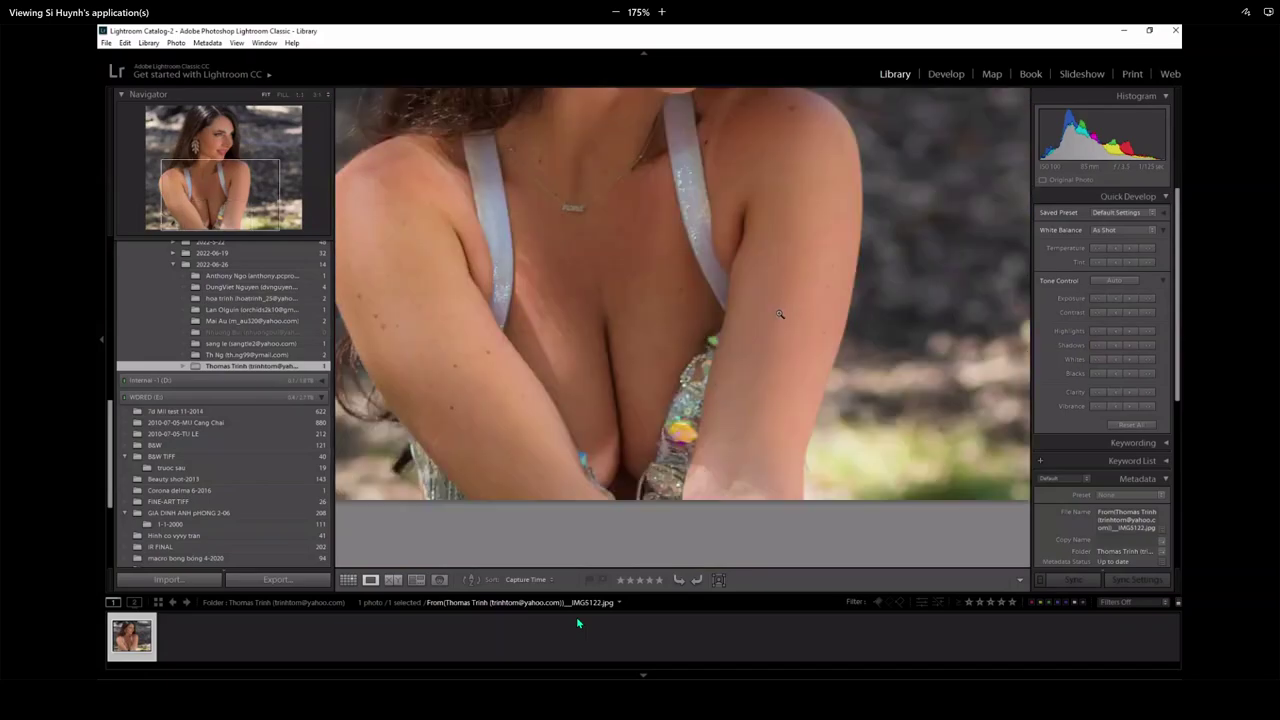
left_click(780, 314)
- Try a tighter head-and-shoulders crop that removes the crossed arms and trims the background on both sides, and reset the portrait to its original framing
left_click(946, 74)
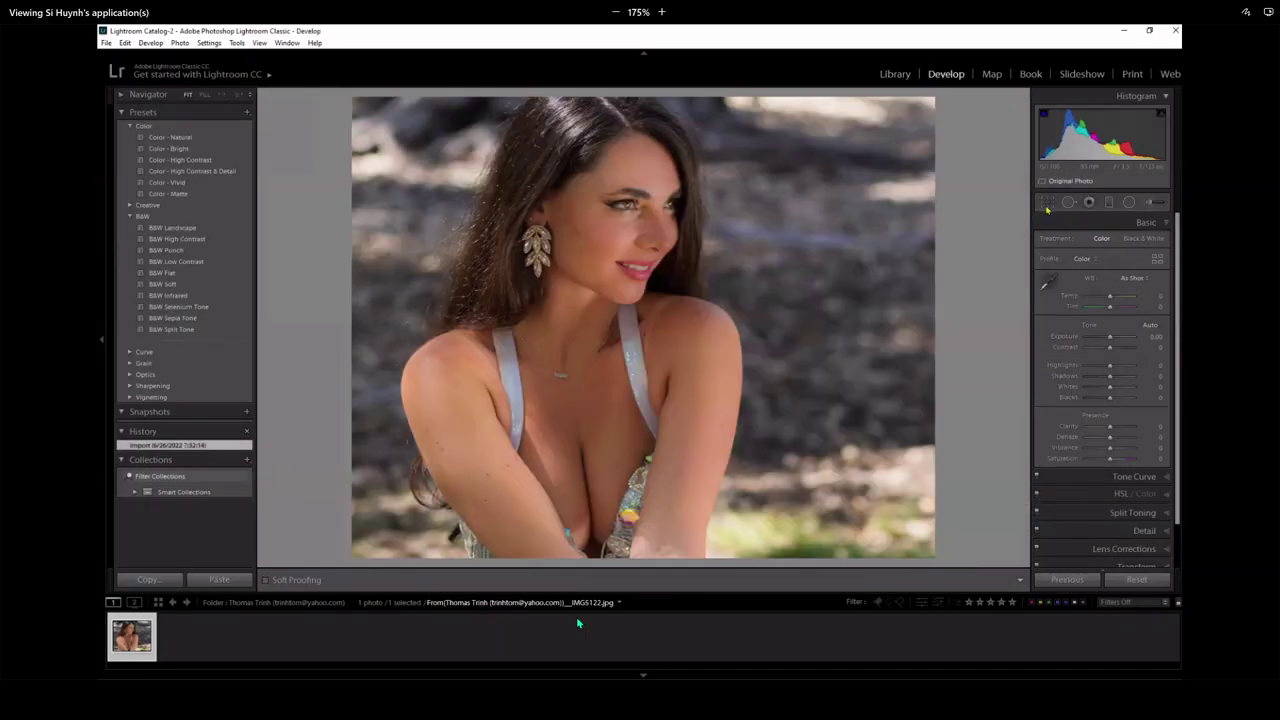
left_click(1046, 203)
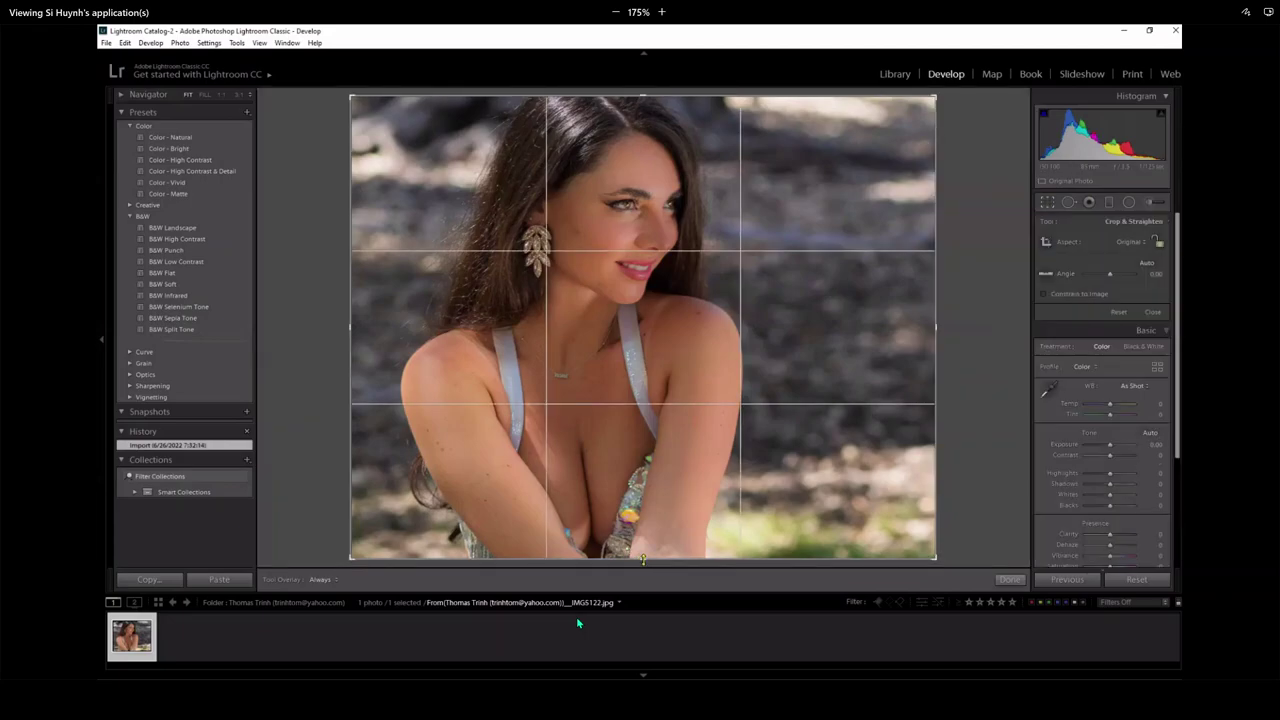
left_click_drag(643, 558, 640, 493)
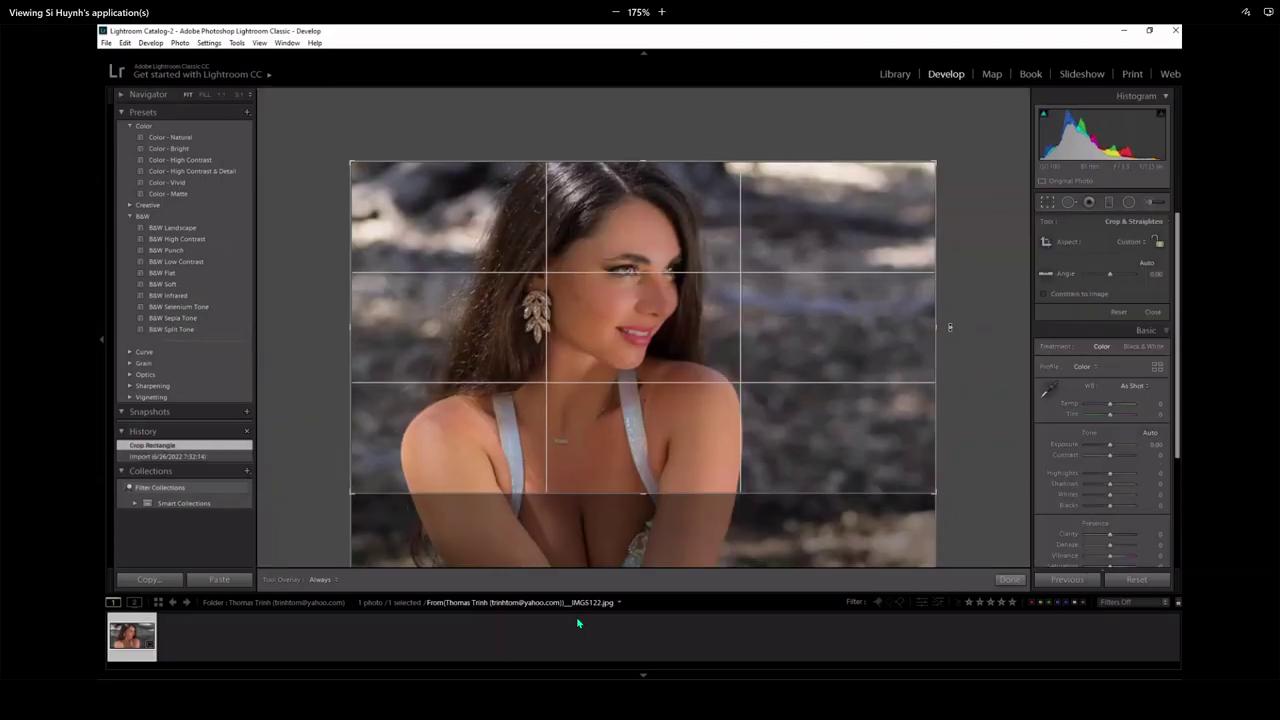
left_click_drag(949, 327, 815, 327)
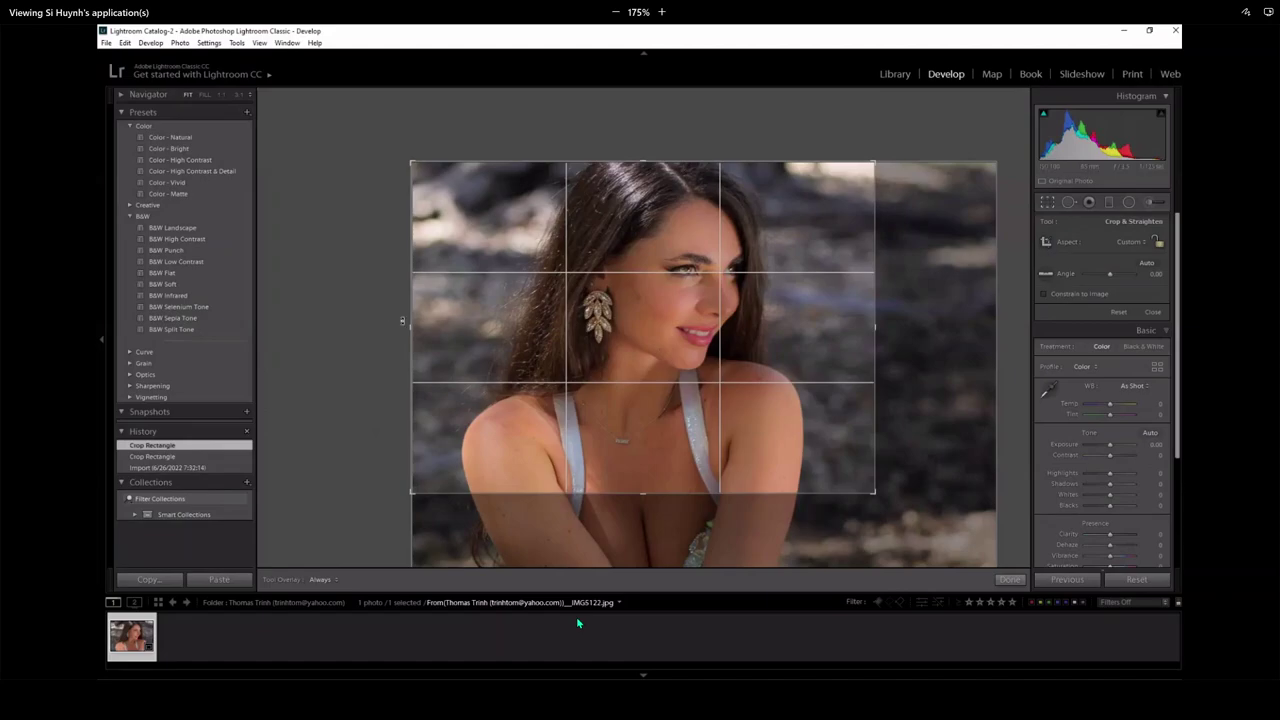
left_click_drag(410, 325, 444, 325)
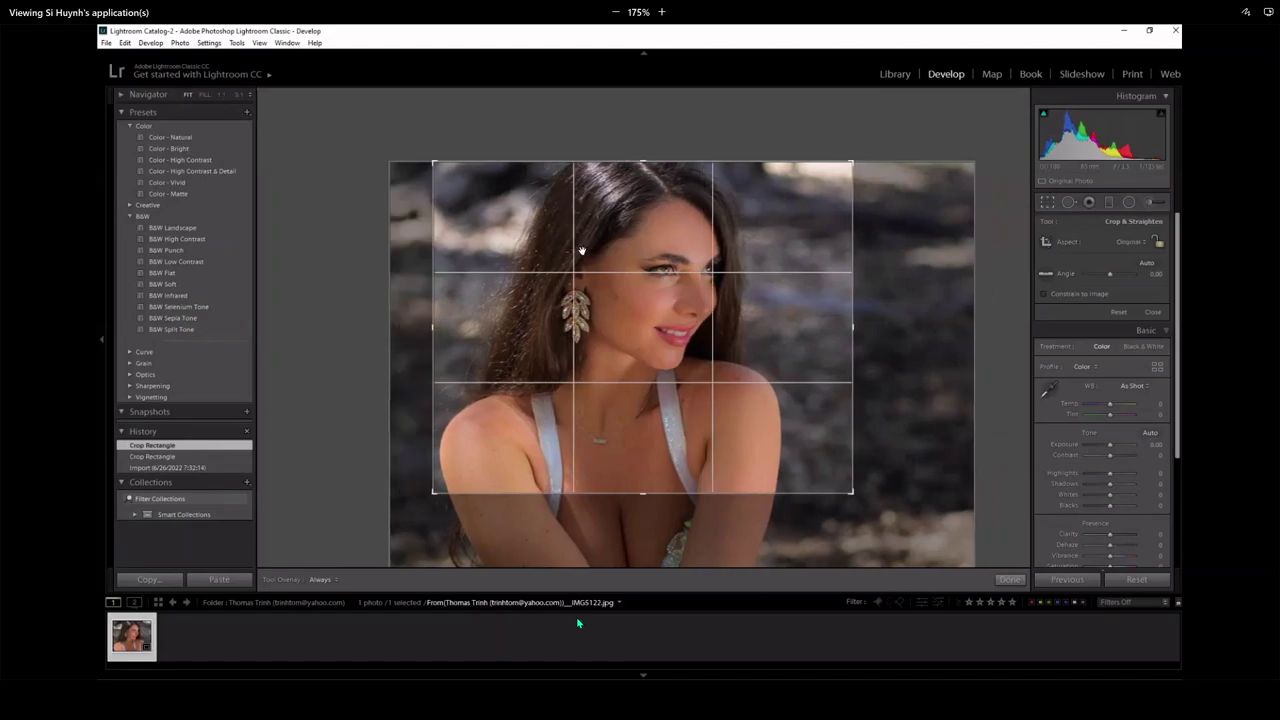
key("Return")
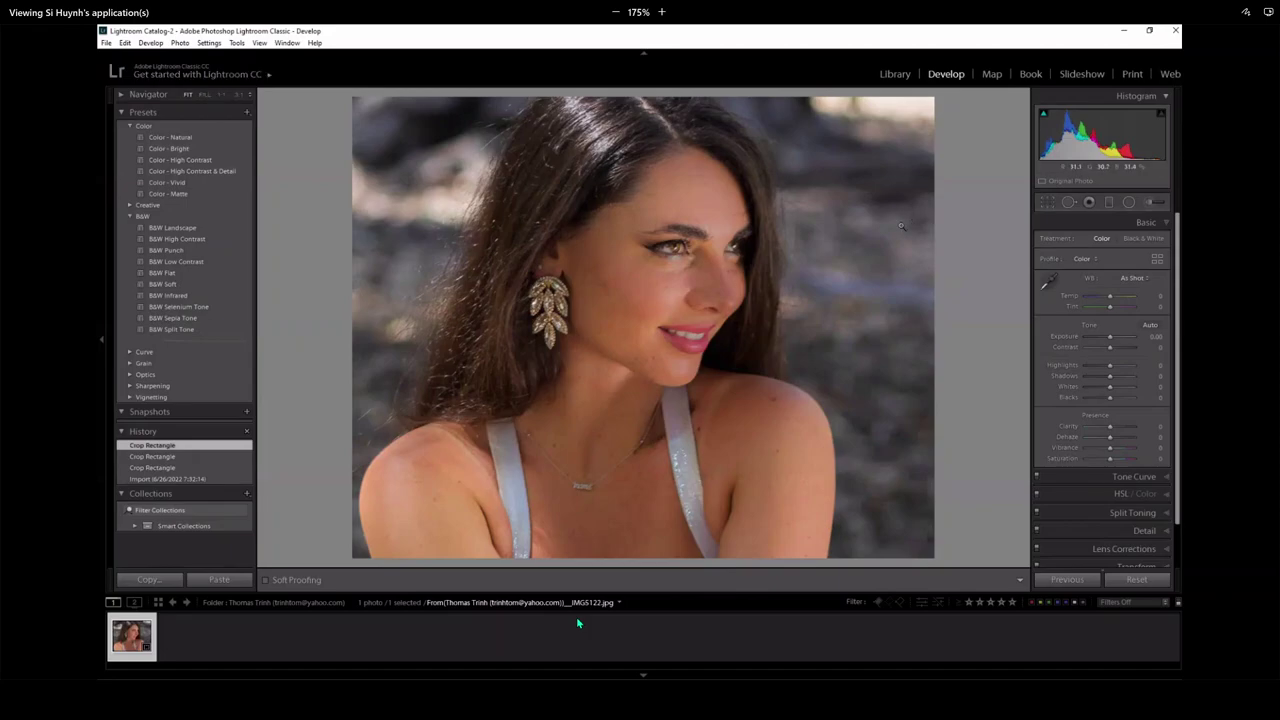
left_click(1161, 582)
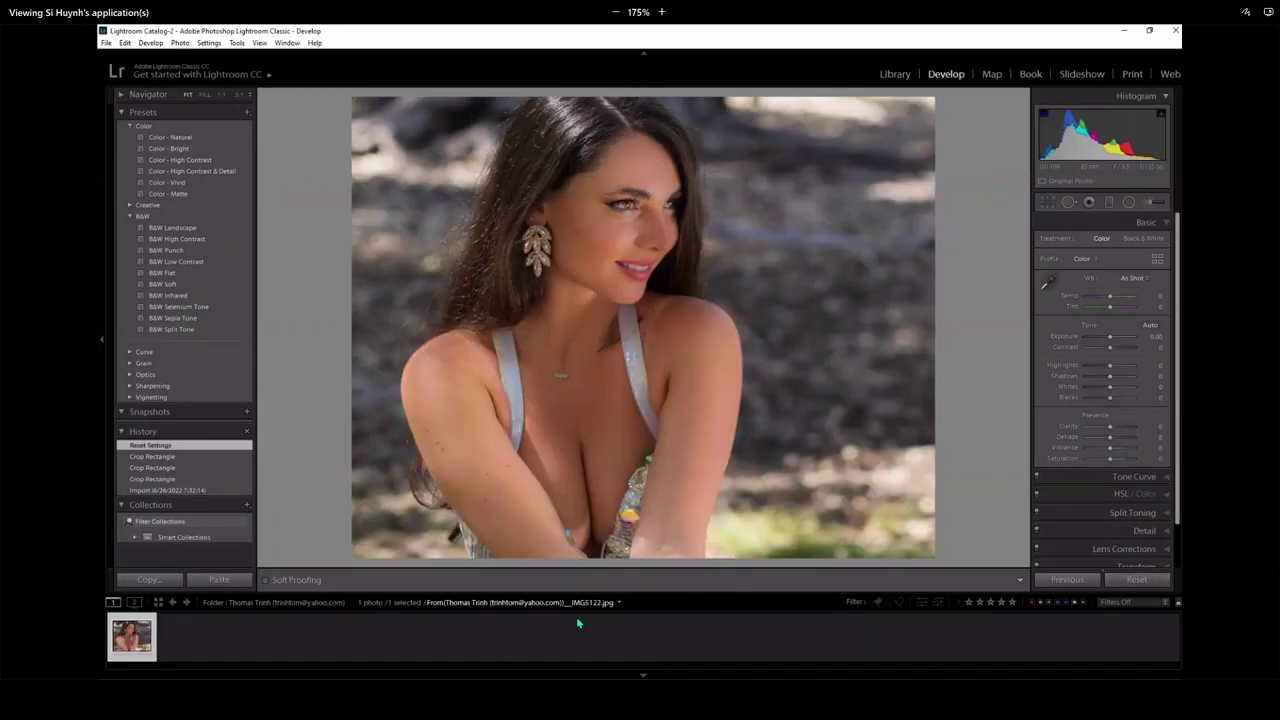
- Examine the model's forearm and the stray hair and dress edge beside it at full size, and return to the full-frame Library view
left_click(451, 555)
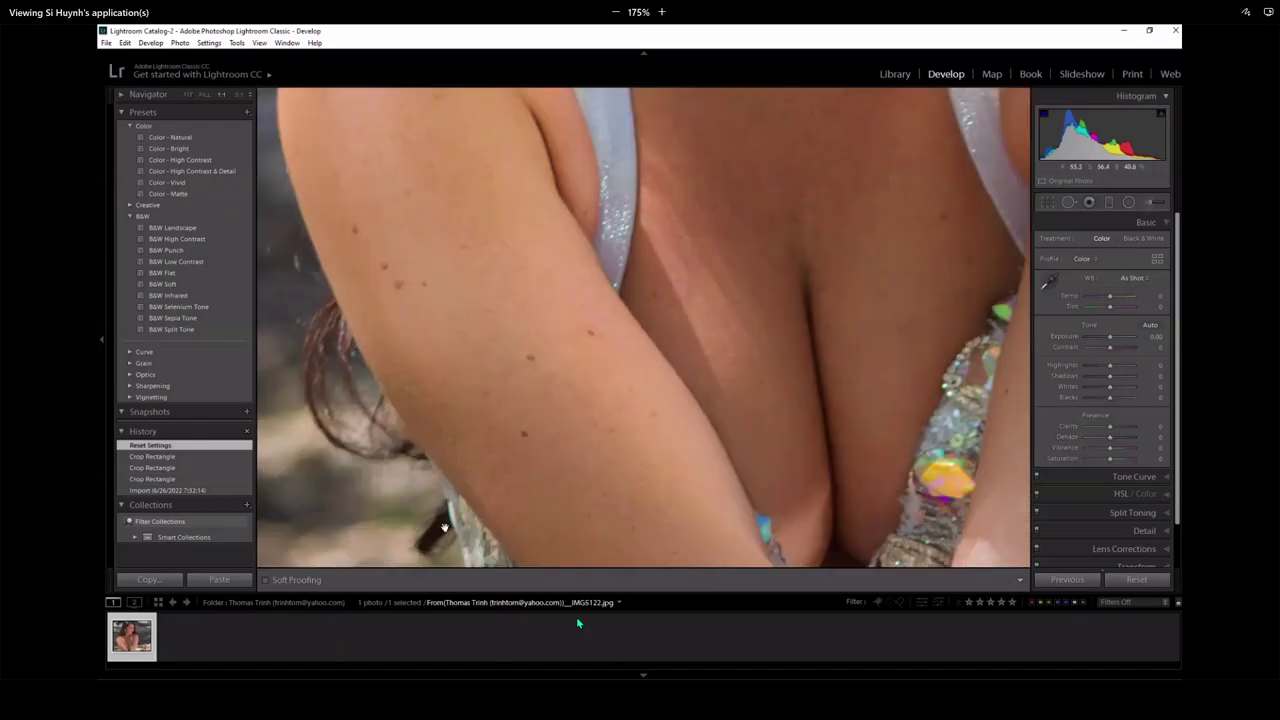
left_click(504, 418)
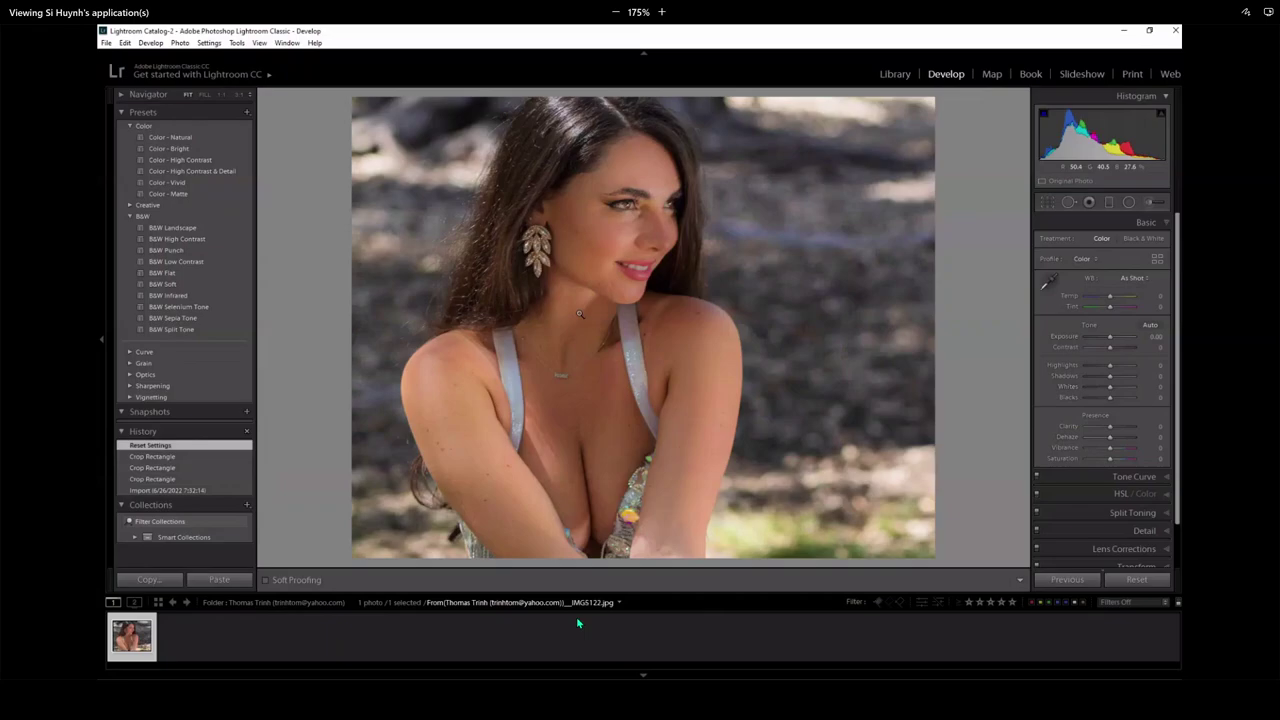
left_click(895, 74)
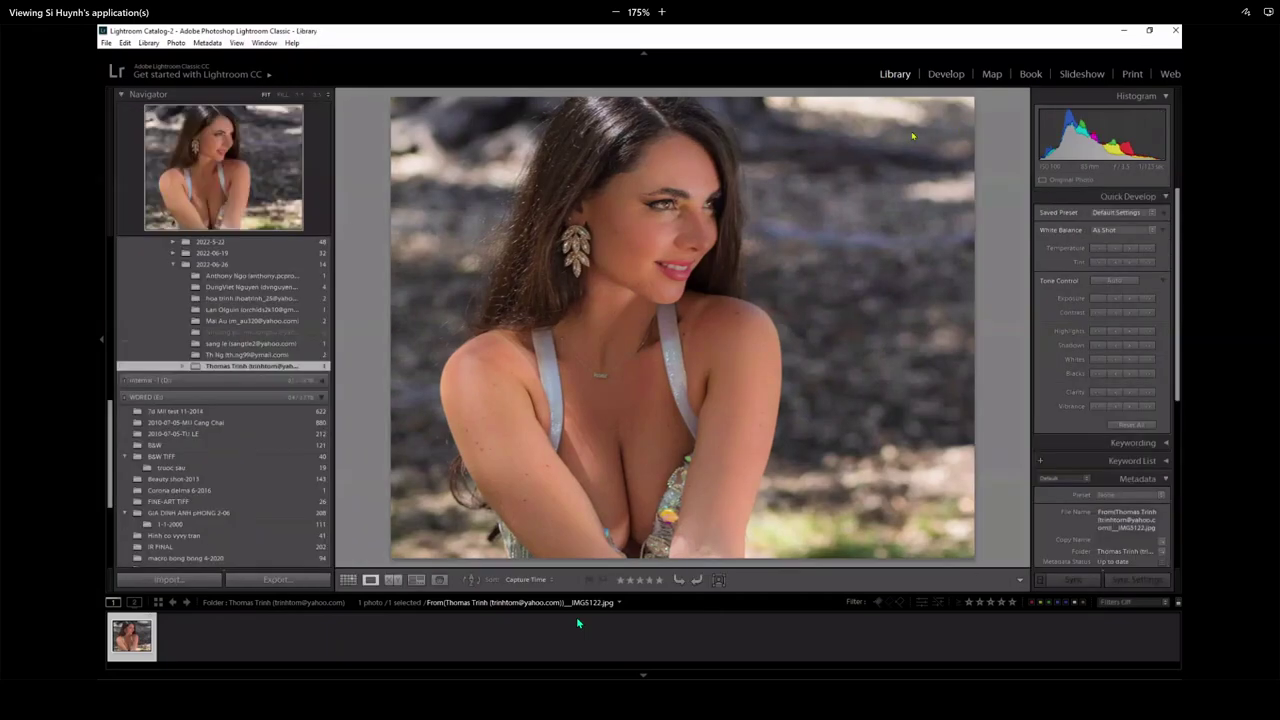